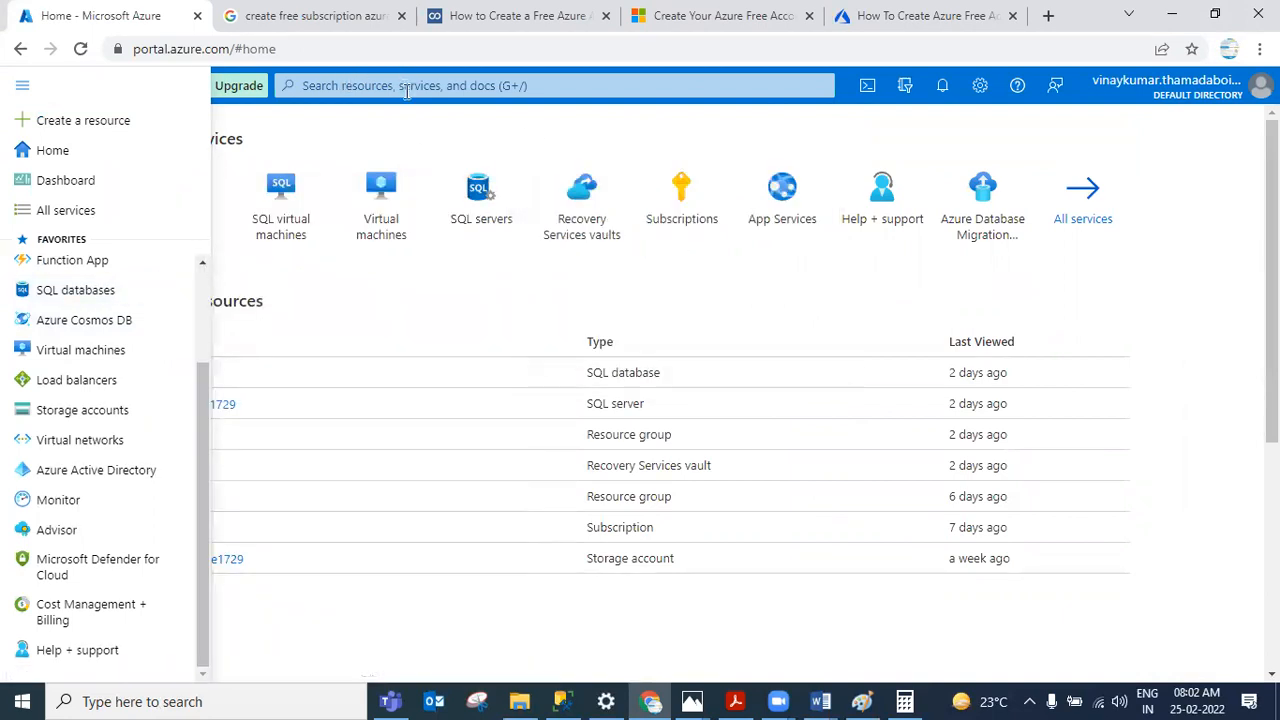
# Step: Open the SQL servers service from the portal home page
pyautogui.moveTo(463, 197)
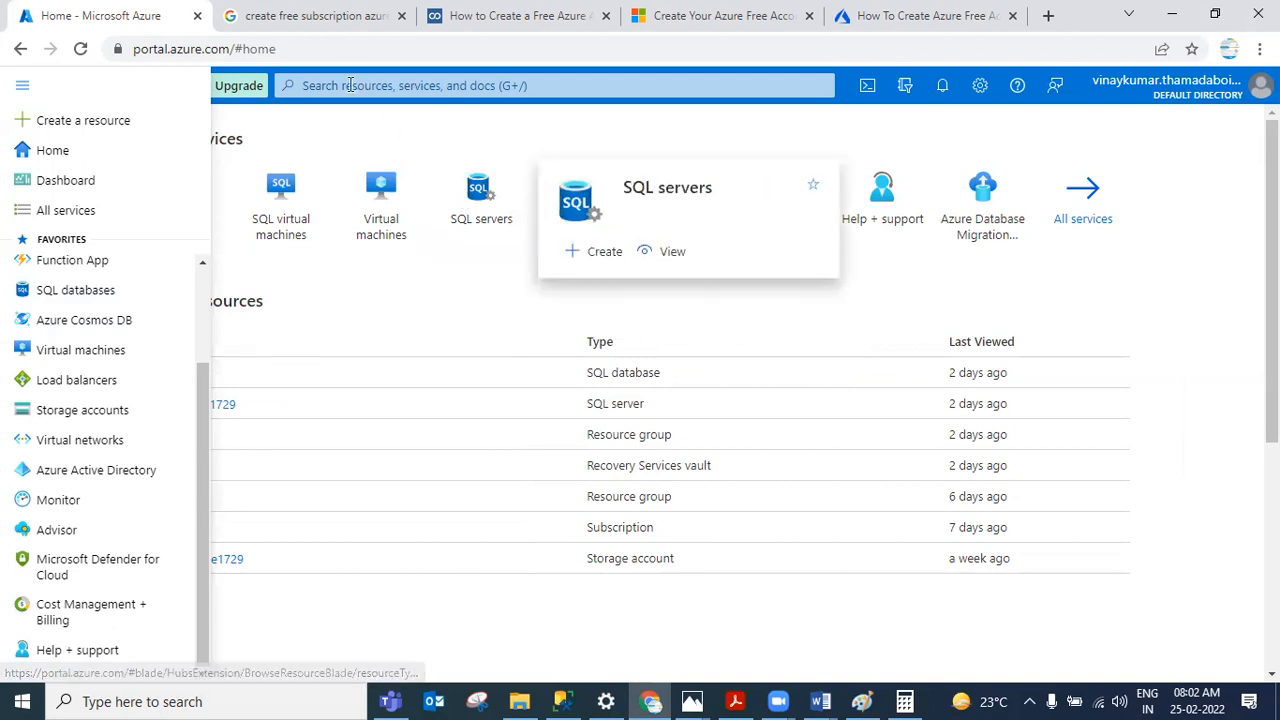
pyautogui.click(475, 192)
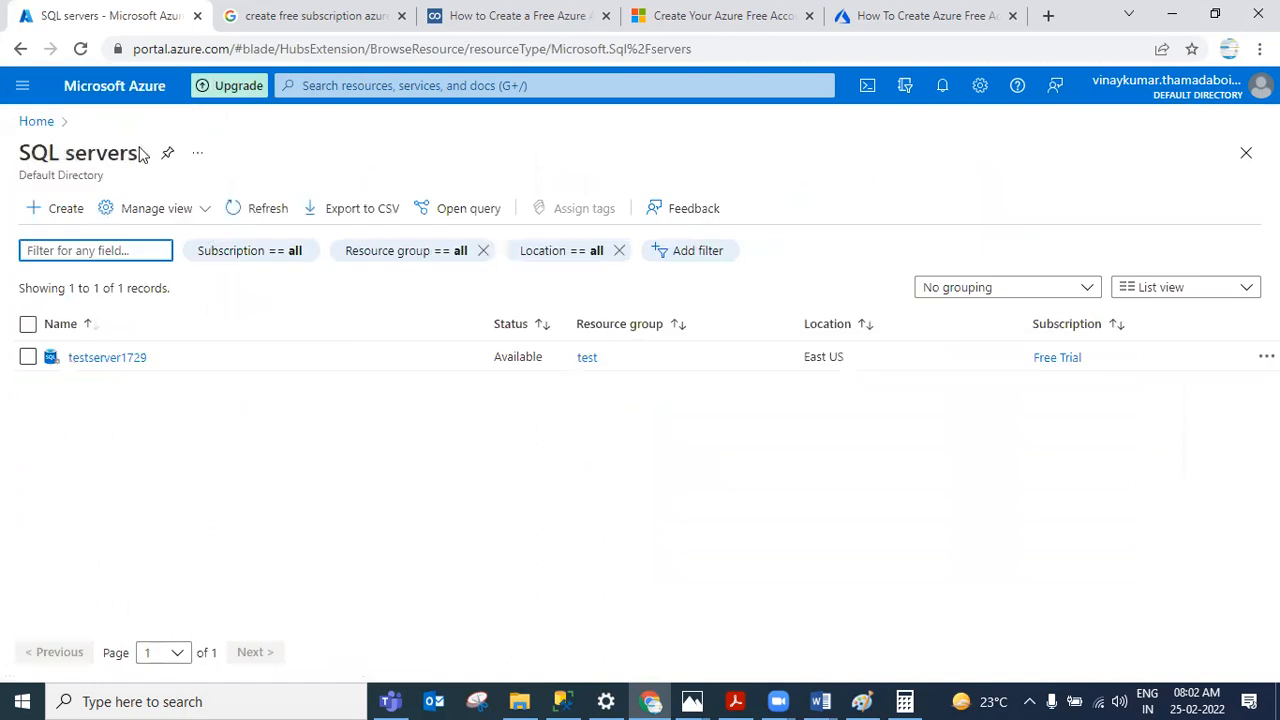
pyautogui.moveTo(19, 153); pyautogui.dragTo(140, 163)
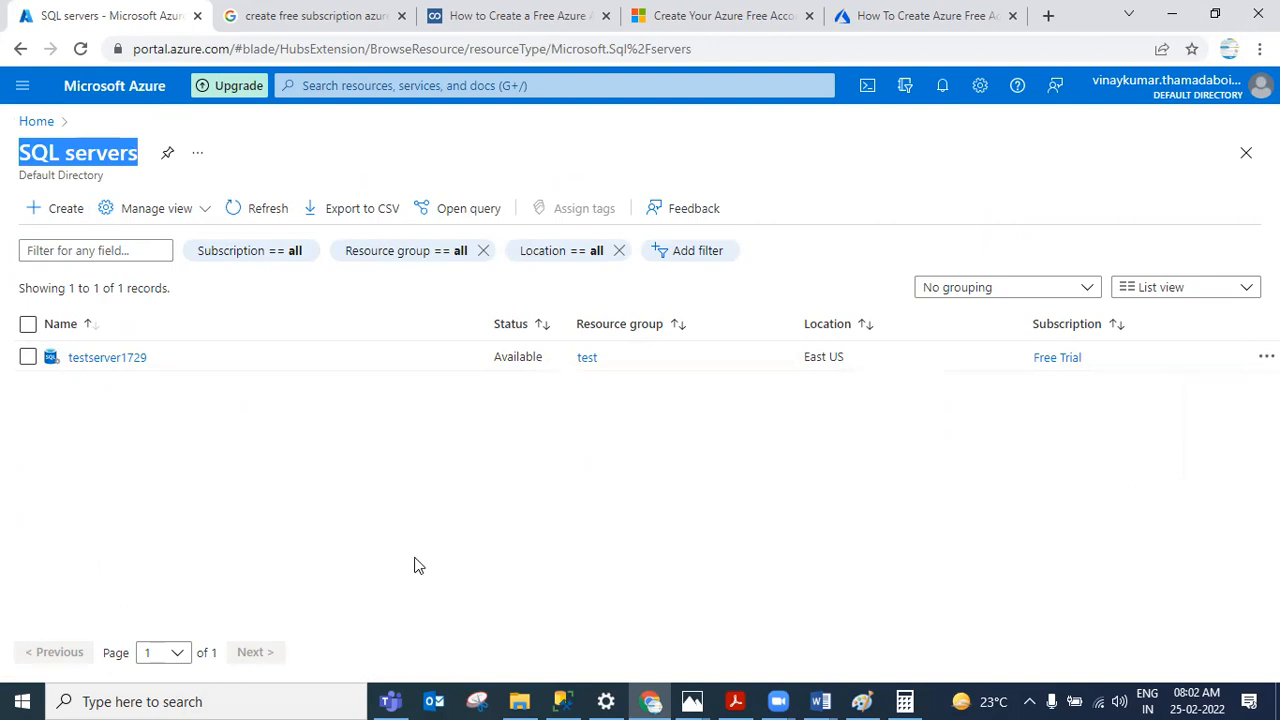
# Step: Search the portal for managed instances
pyautogui.click(464, 85)
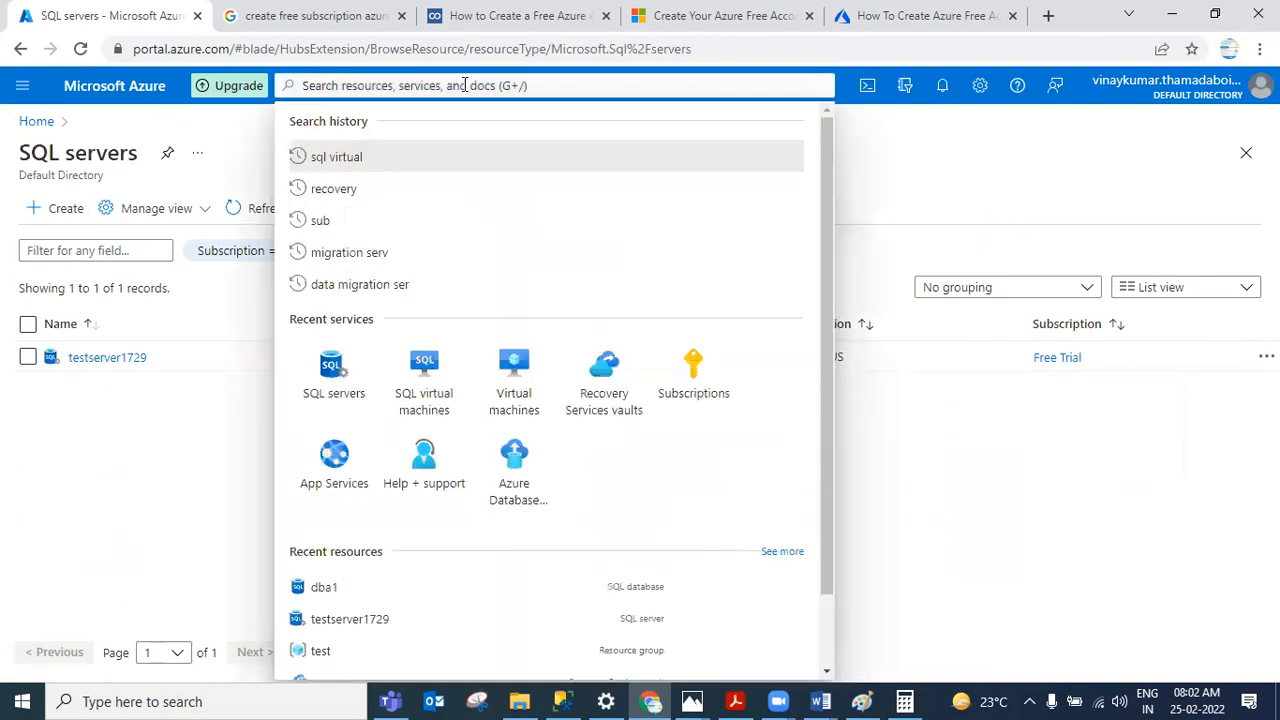
pyautogui.write('managed')
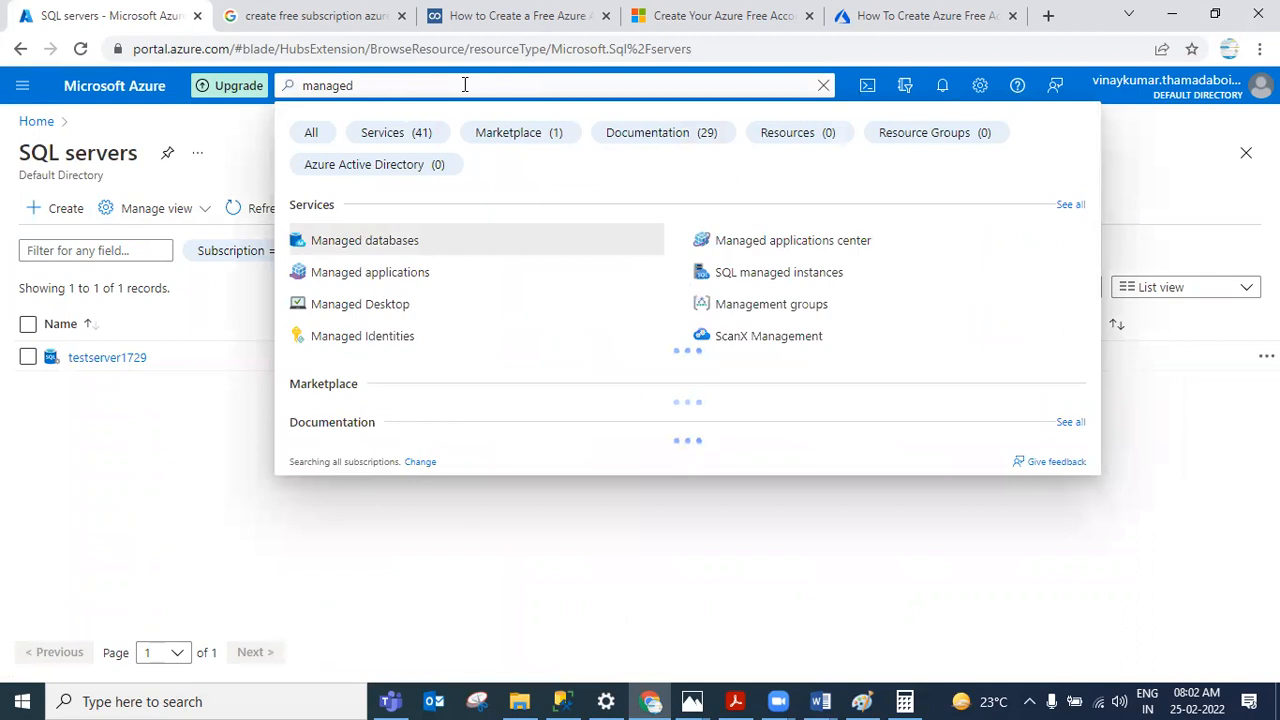
pyautogui.write(' in')
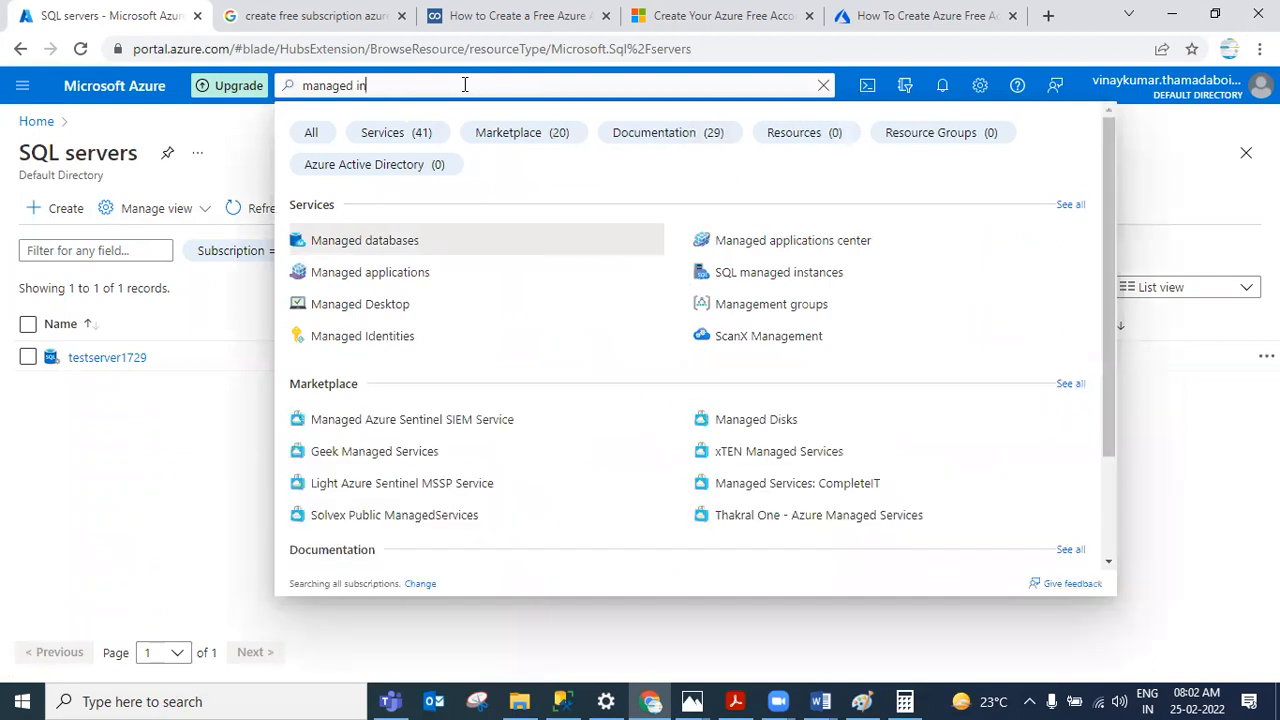
pyautogui.write('sta')
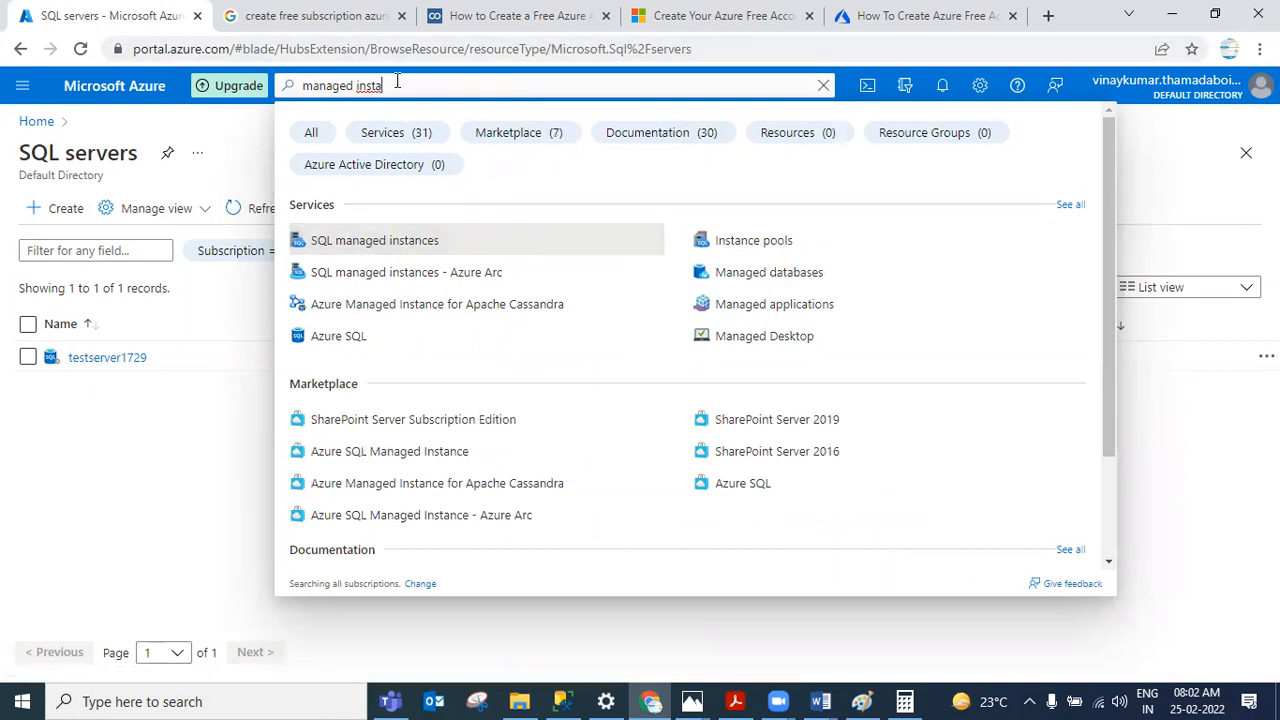
# Step: Replace the search with virtual
pyautogui.hotkey('ctrl', 'a')
pyautogui.write('v')
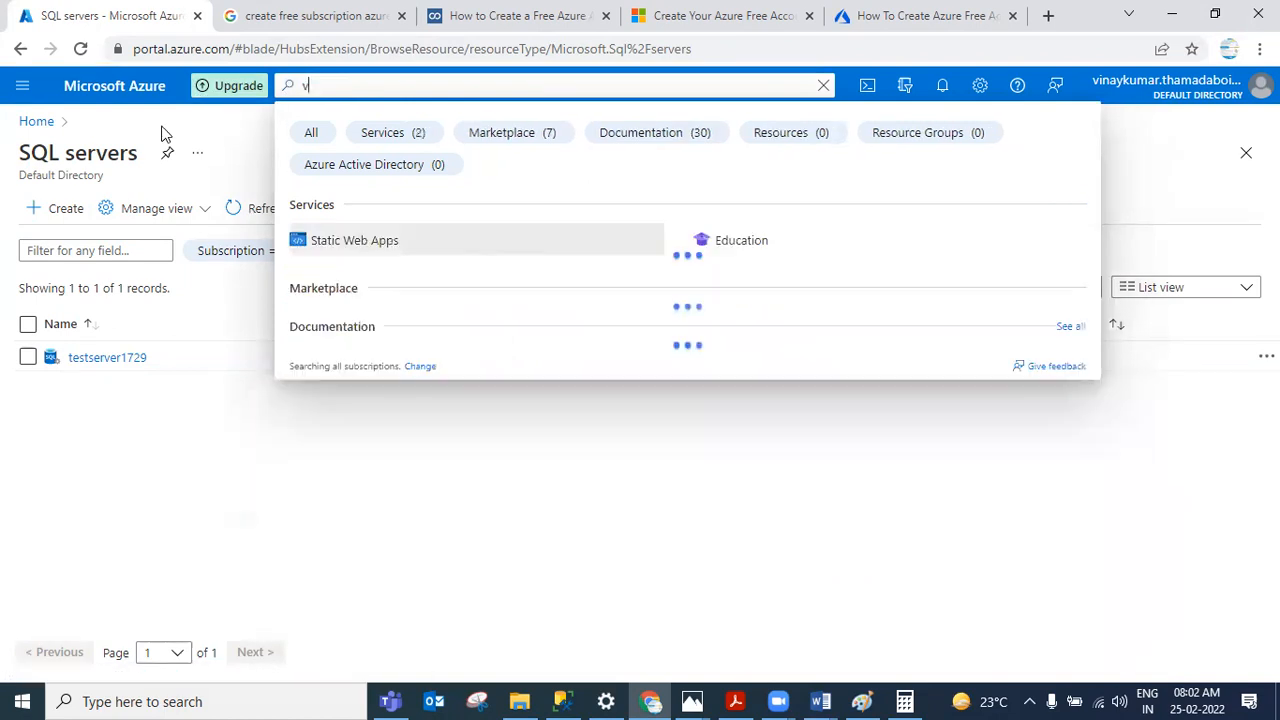
pyautogui.write('irtual')
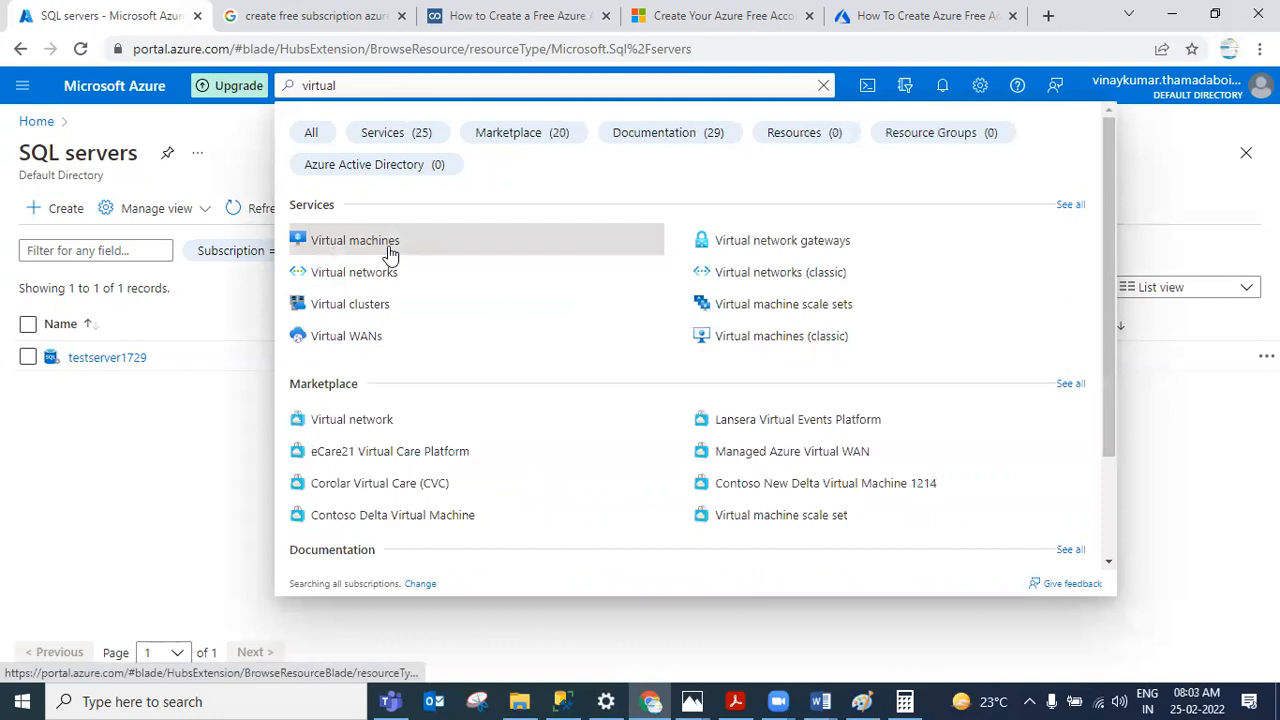
# Step: Search for sql server and open SQL servers to reach the Create SQL Database Server form
pyautogui.moveTo(342, 86); pyautogui.dragTo(245, 70)
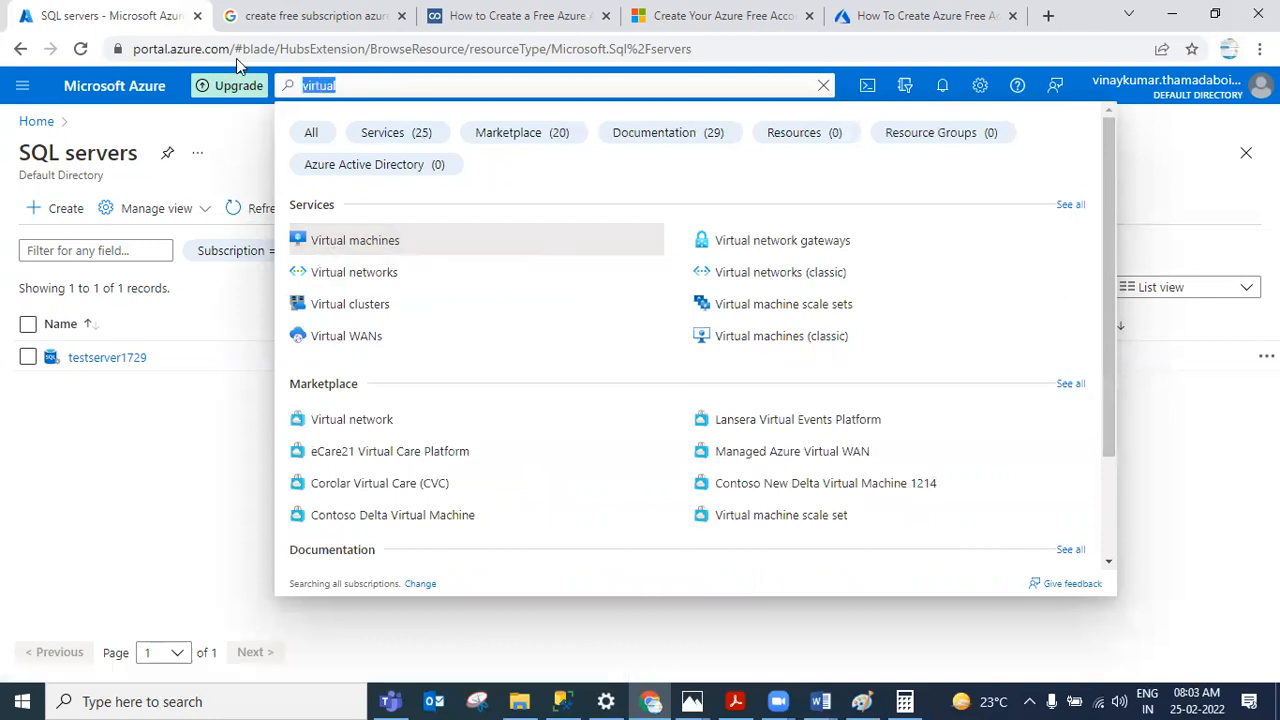
pyautogui.write('sql server')
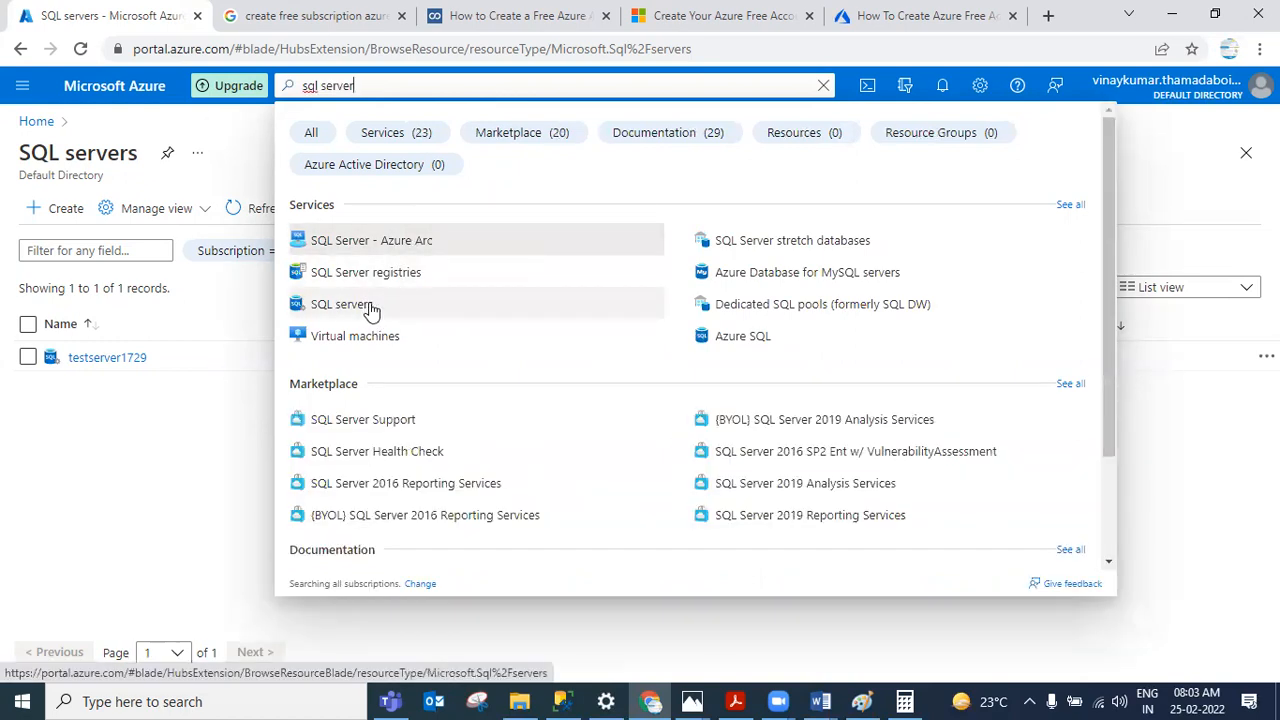
pyautogui.click(368, 306)
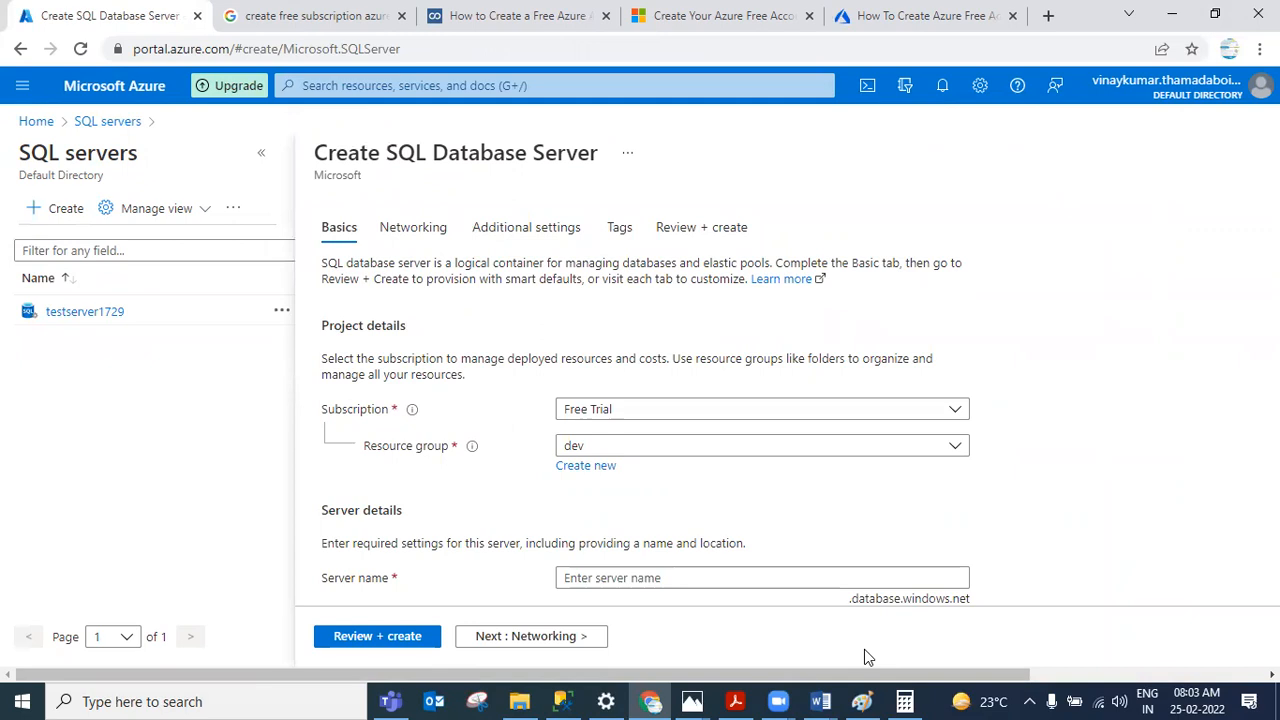
# Step: Examine the Resource group setting and its description on the Basics form
pyautogui.scroll(-2, 614, 266)
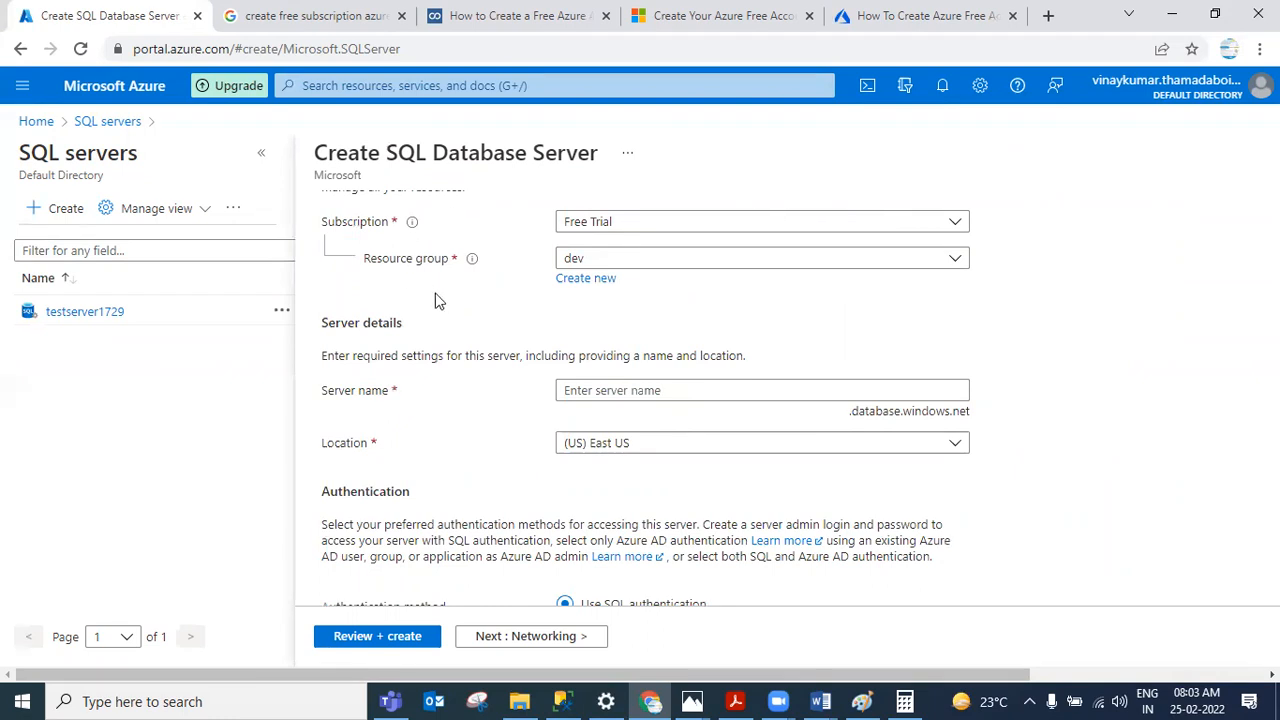
pyautogui.moveTo(471, 260)
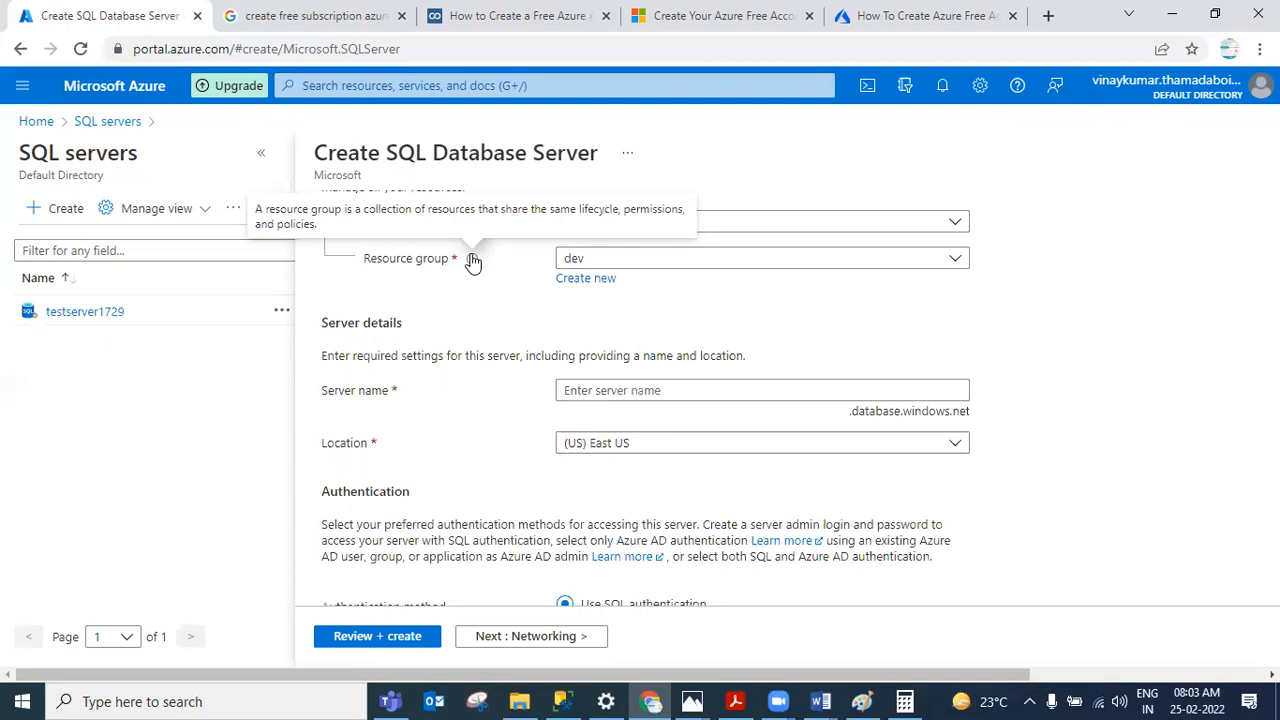
pyautogui.click(14, 88)
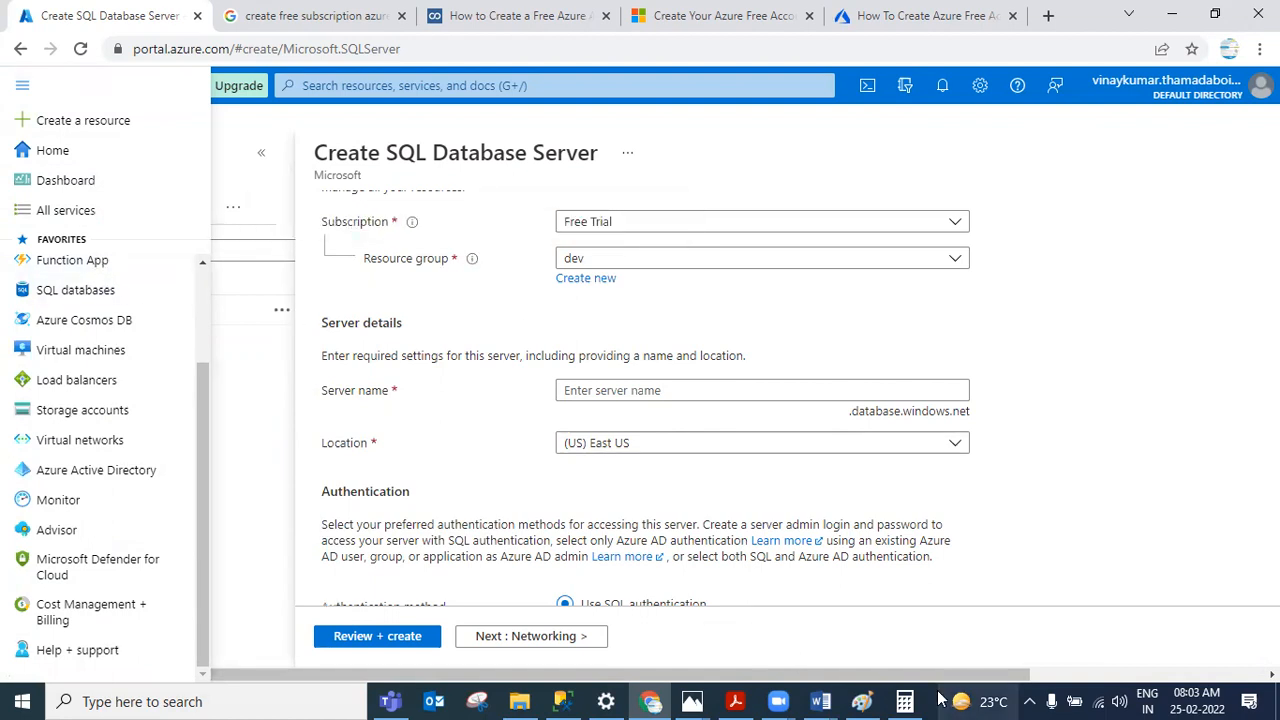
# Step: Switch to Paint and start a new blank image without saving the old drawing
pyautogui.click(862, 701)
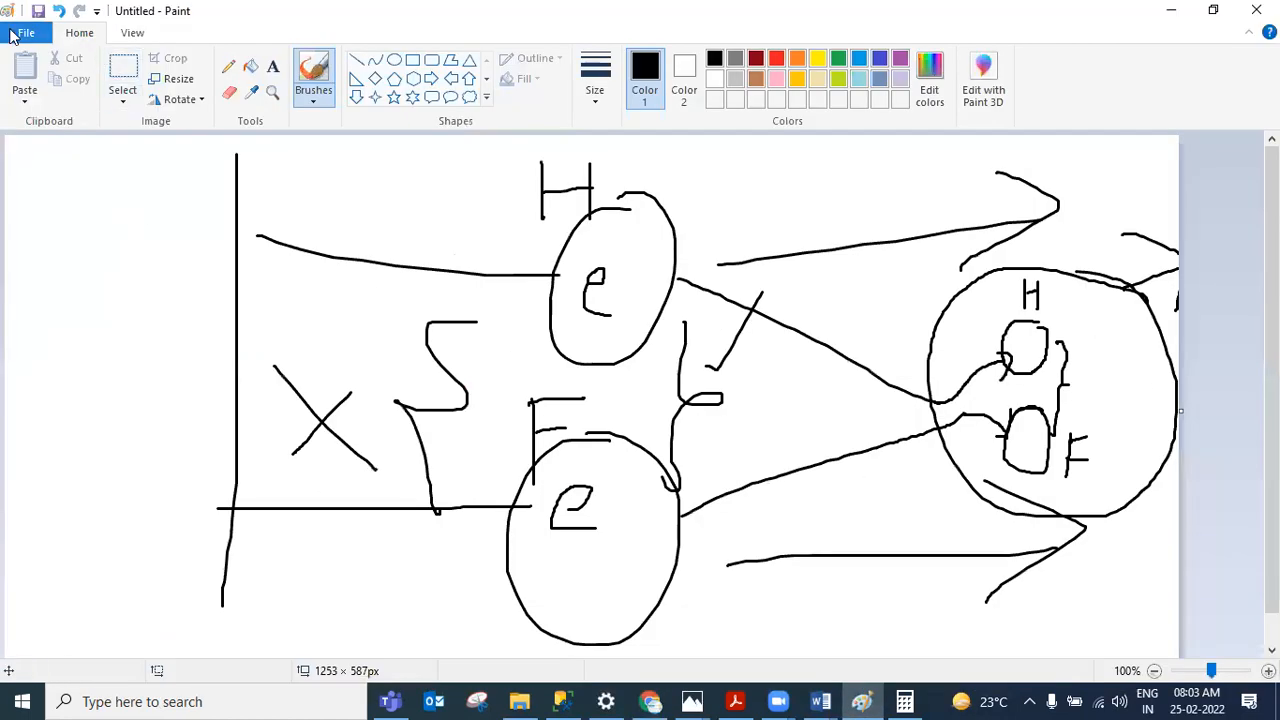
pyautogui.click(26, 33)
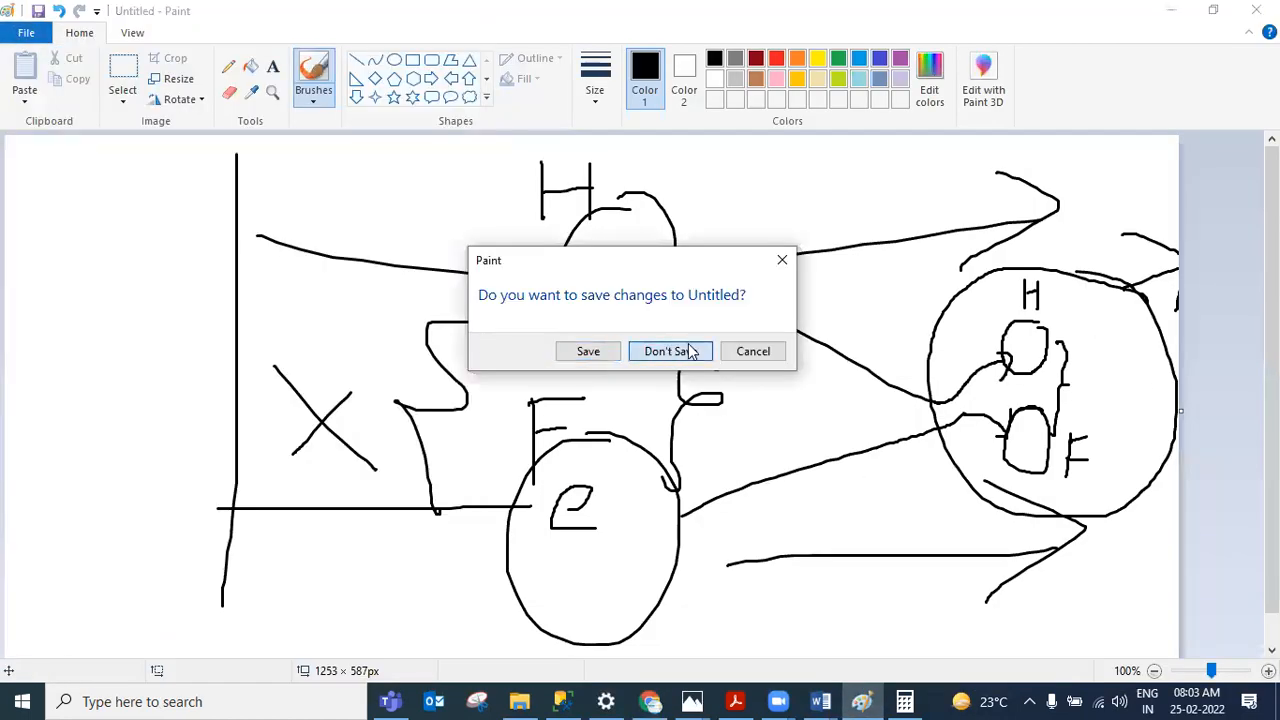
pyautogui.click(686, 351)
pyautogui.click(1172, 10)
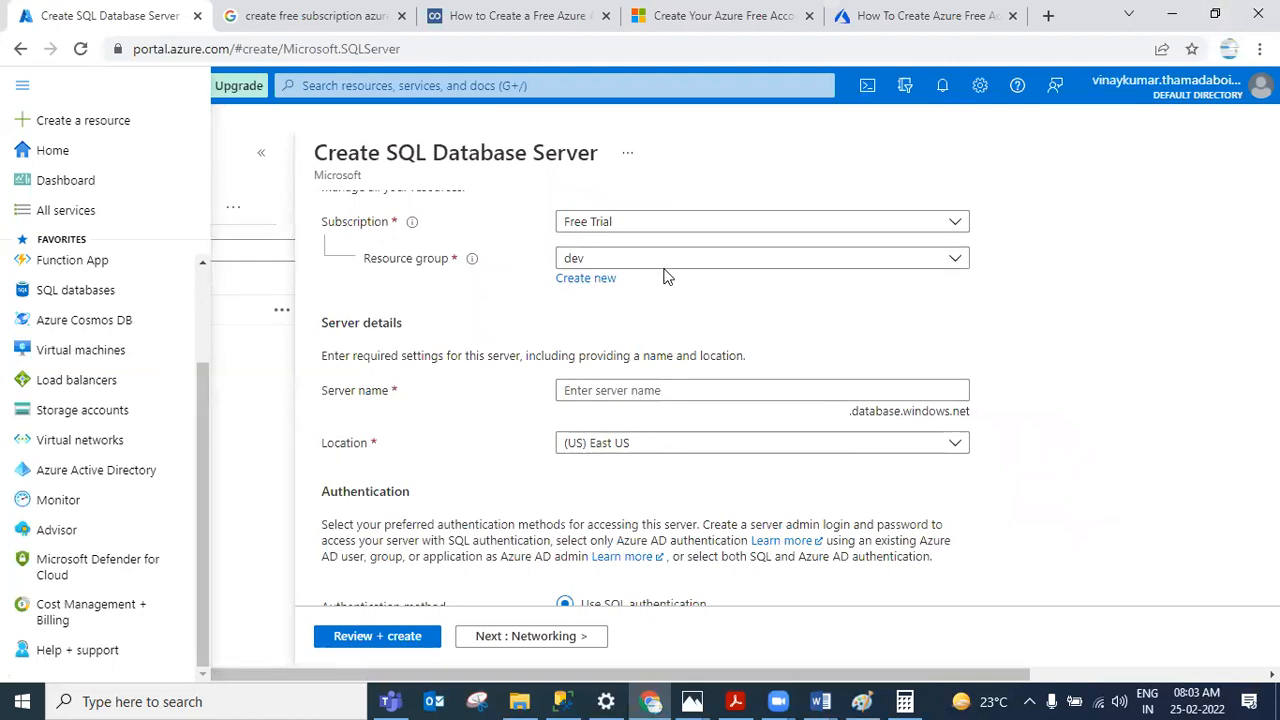
pyautogui.click(862, 701)
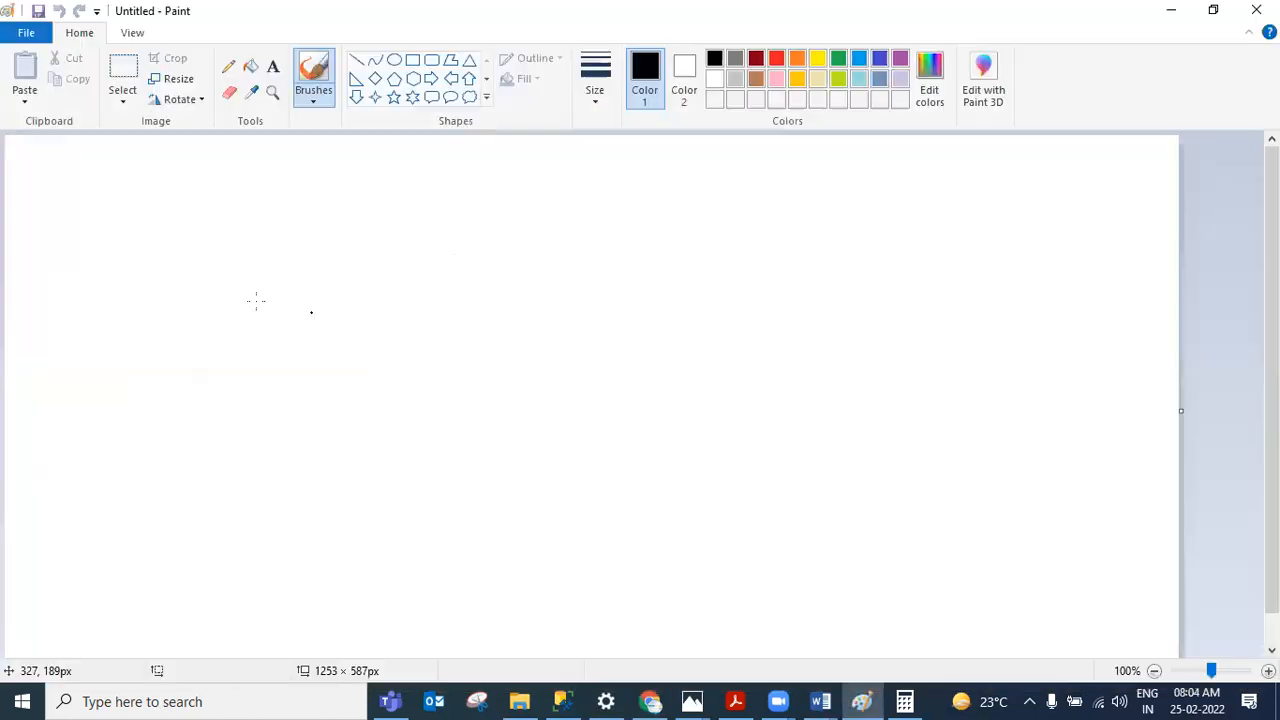
# Step: Draw three large freehand circles across the canvas, with a small label above the first and a tick inside it
pyautogui.moveTo(140, 200)
pyautogui.mouseDown()
pyautogui.moveTo(226, 400)
pyautogui.moveTo(112, 194)
pyautogui.mouseUp()
pyautogui.moveTo(665, 190)
pyautogui.mouseDown()
pyautogui.moveTo(610, 338)
pyautogui.moveTo(594, 190)
pyautogui.mouseUp()
pyautogui.moveTo(1111, 228)
pyautogui.mouseDown()
pyautogui.moveTo(954, 197)
pyautogui.moveTo(1133, 244)
pyautogui.moveTo(996, 180)
pyautogui.mouseUp()
pyautogui.moveTo(152, 155); pyautogui.dragTo(157, 177)
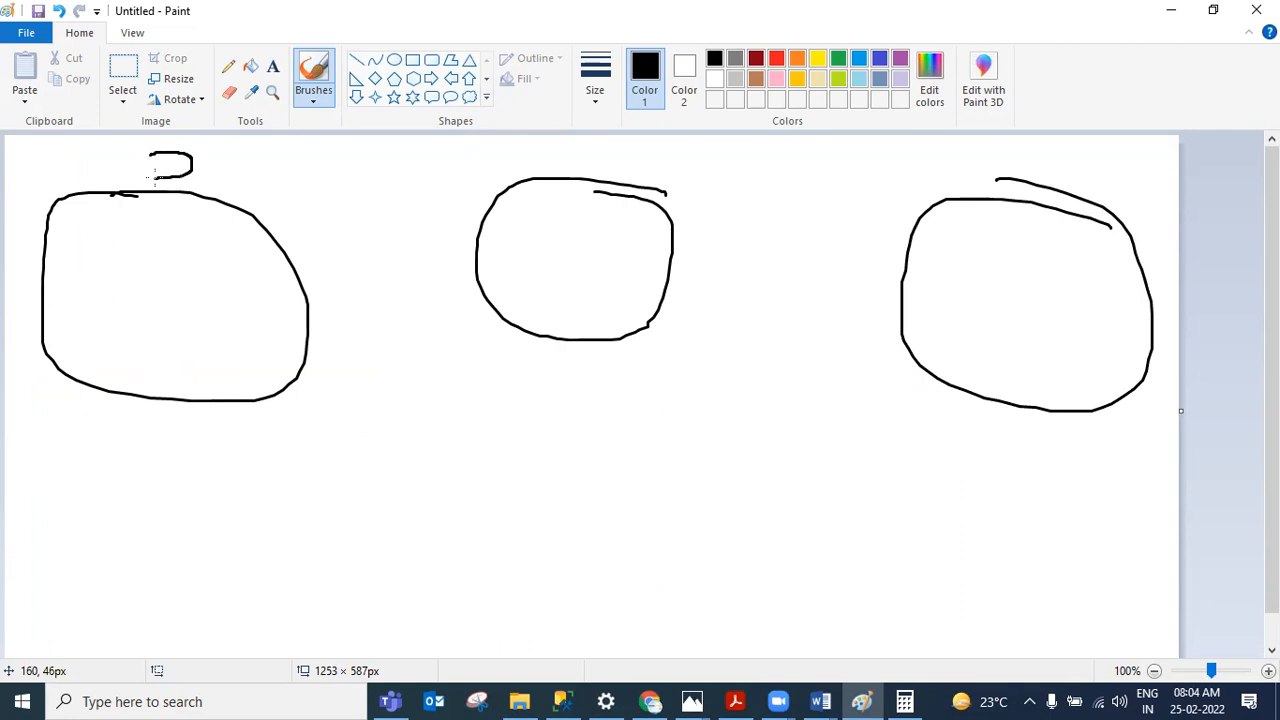
pyautogui.moveTo(72, 252)
pyautogui.mouseDown()
pyautogui.moveTo(106, 273)
pyautogui.moveTo(197, 198)
pyautogui.mouseUp()
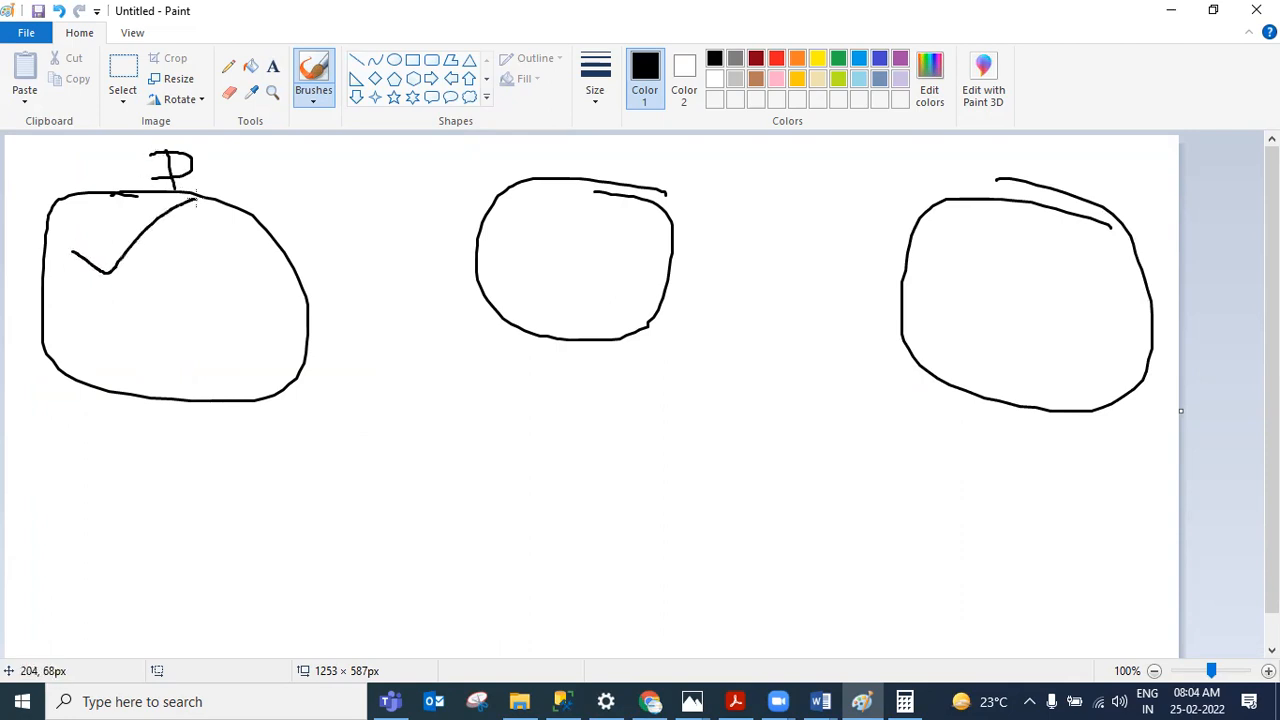
# Step: Add a six-point star about 75×75 px and a hexagon about 56×44 px inside the first circle
pyautogui.click(413, 97)
pyautogui.moveTo(145, 292); pyautogui.dragTo(217, 362)
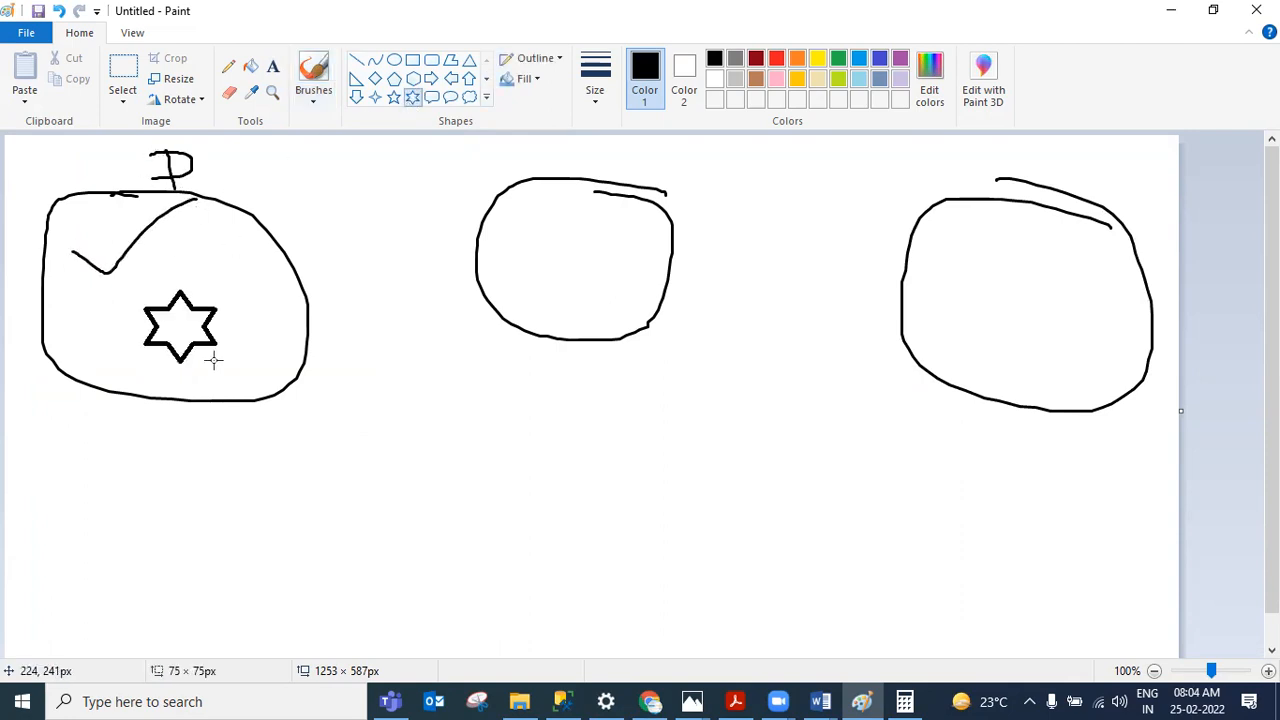
pyautogui.click(413, 78)
pyautogui.moveTo(190, 245); pyautogui.dragTo(245, 288)
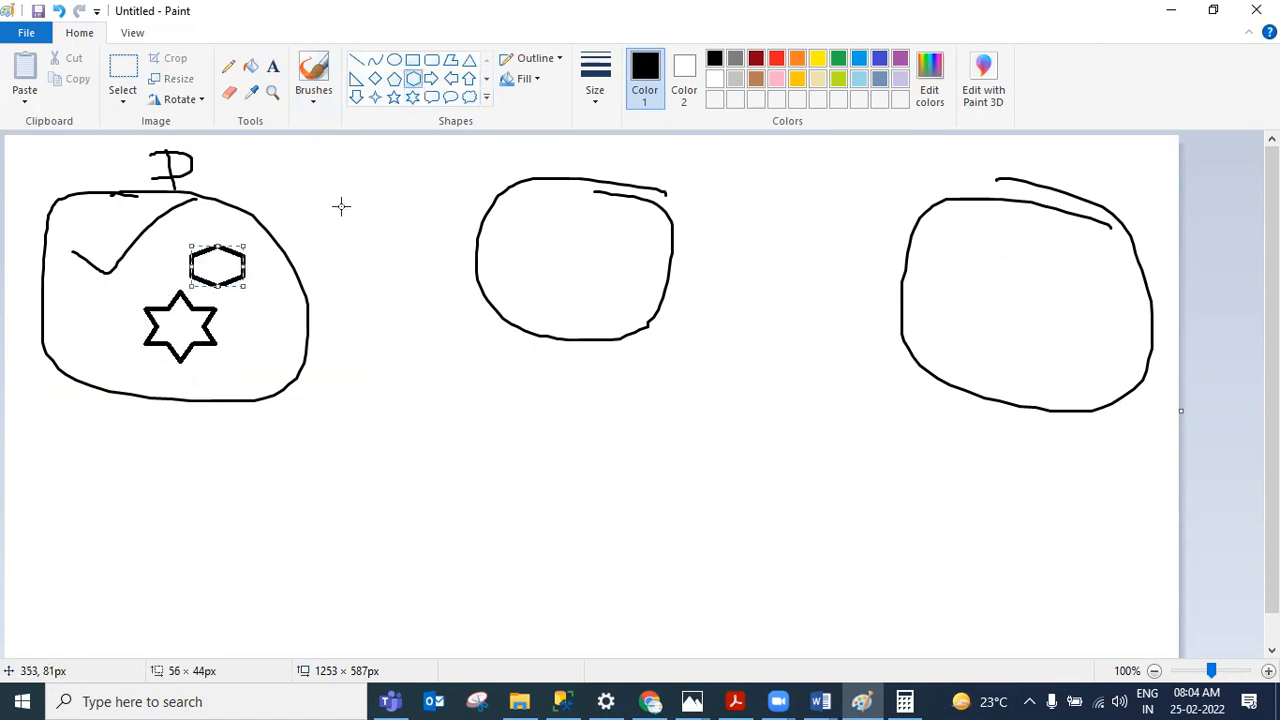
# Step: With the Pencil, write Dev above the first circle and sketch marks on the second circle
pyautogui.click(228, 66)
pyautogui.moveTo(14, 183); pyautogui.dragTo(110, 122)
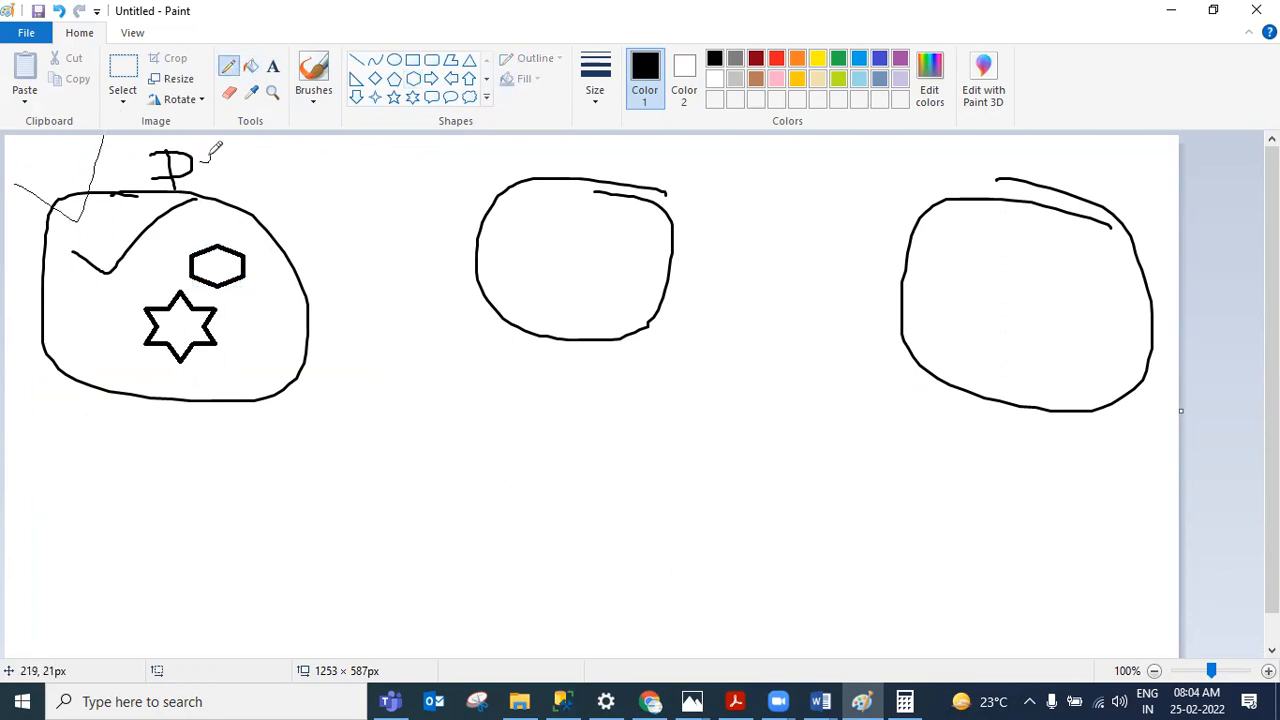
pyautogui.moveTo(199, 166)
pyautogui.mouseDown()
pyautogui.moveTo(211, 176)
pyautogui.moveTo(244, 139)
pyautogui.mouseUp()
pyautogui.moveTo(661, 153)
pyautogui.mouseDown()
pyautogui.moveTo(651, 177)
pyautogui.moveTo(663, 194)
pyautogui.moveTo(705, 215)
pyautogui.mouseUp()
pyautogui.moveTo(562, 240); pyautogui.dragTo(660, 190)
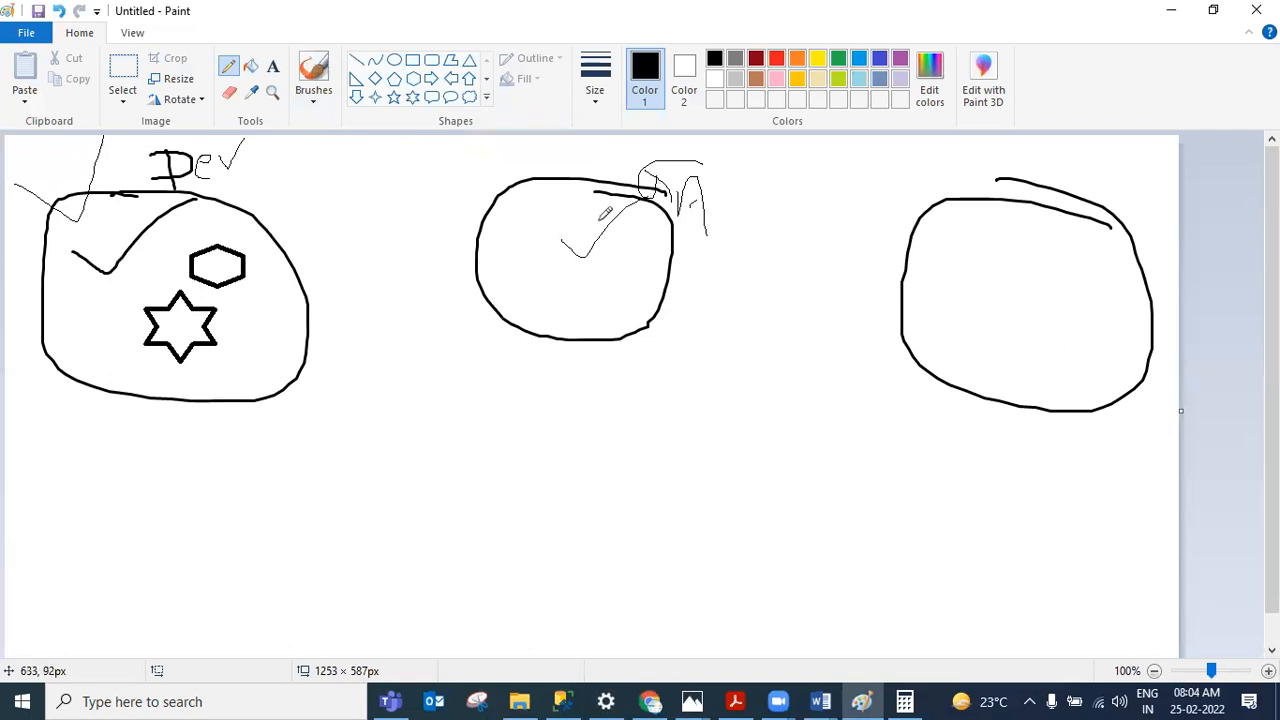
# Step: Draw pencil lines leading down from the first and second circles and a stroke beside the second
pyautogui.moveTo(331, 545); pyautogui.dragTo(292, 400)
pyautogui.moveTo(669, 507)
pyautogui.mouseDown()
pyautogui.moveTo(640, 330)
pyautogui.moveTo(677, 362)
pyautogui.mouseUp()
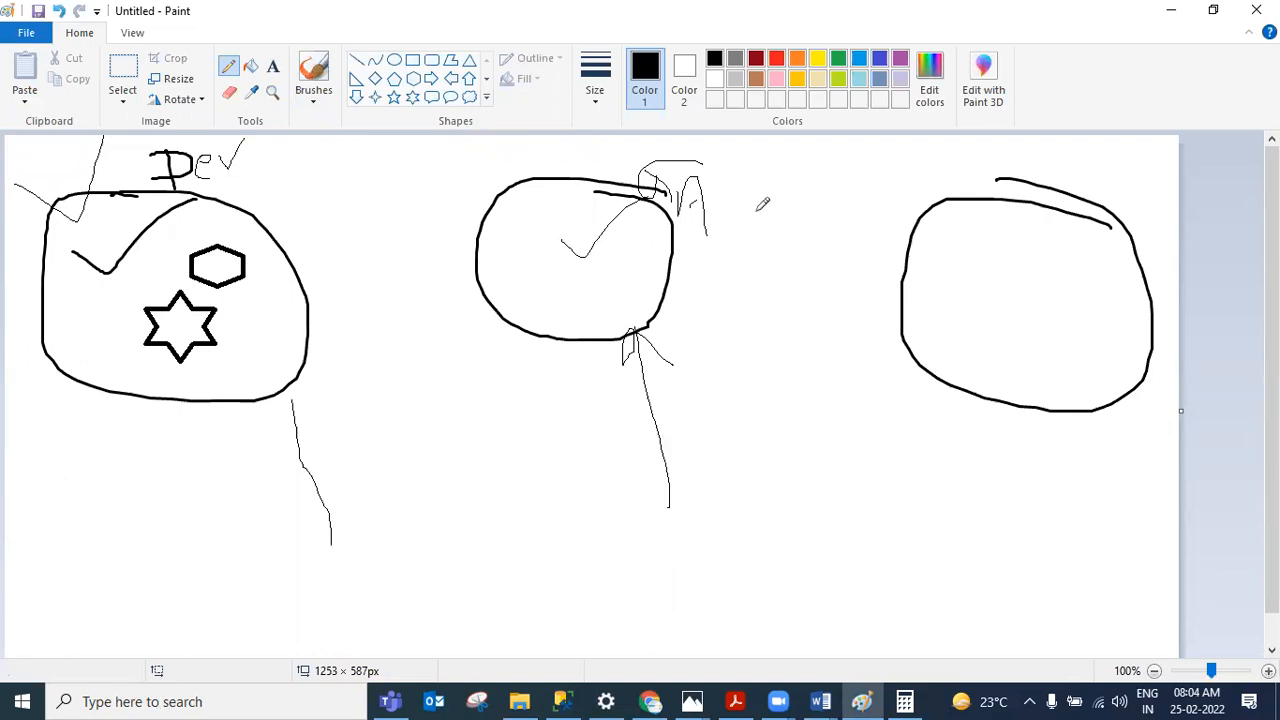
pyautogui.moveTo(793, 158)
pyautogui.mouseDown()
pyautogui.moveTo(709, 172)
pyautogui.moveTo(779, 220)
pyautogui.mouseUp()
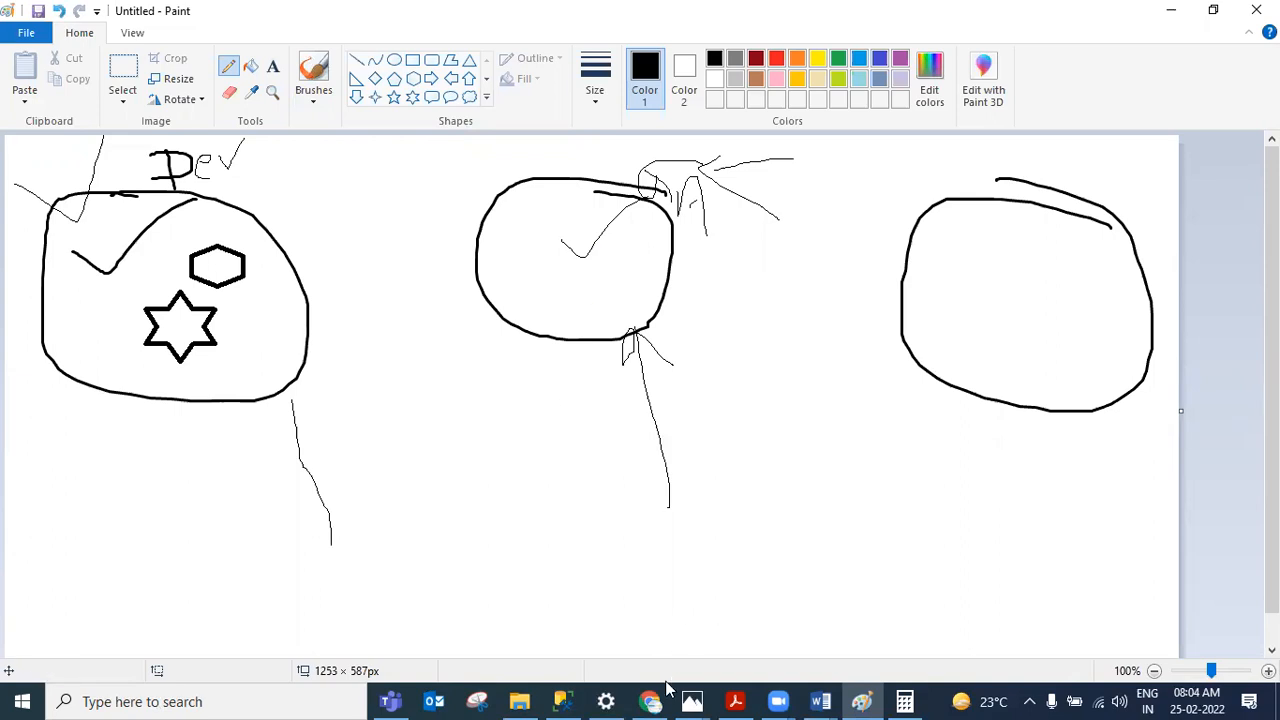
# Step: Return to the browser's Create SQL Database Server form and select the Resource group field
pyautogui.moveTo(660, 700)
pyautogui.click(640, 632)
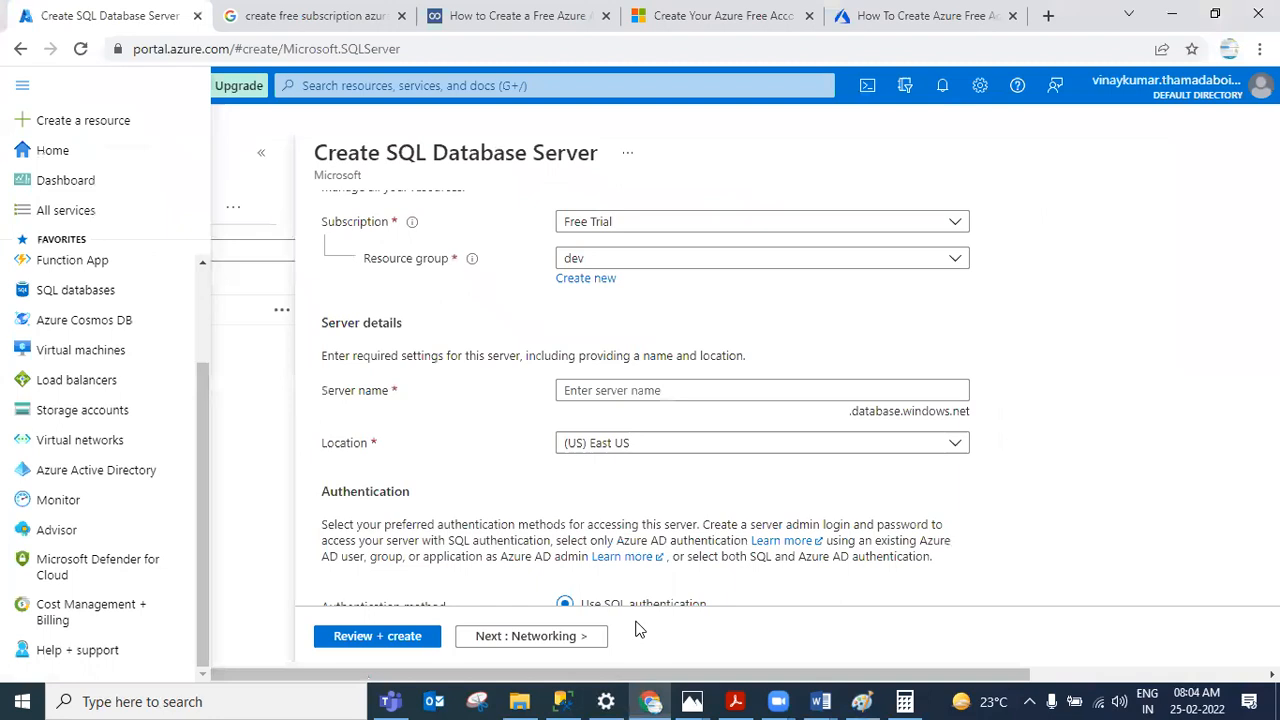
pyautogui.click(603, 258)
pyautogui.click(605, 258)
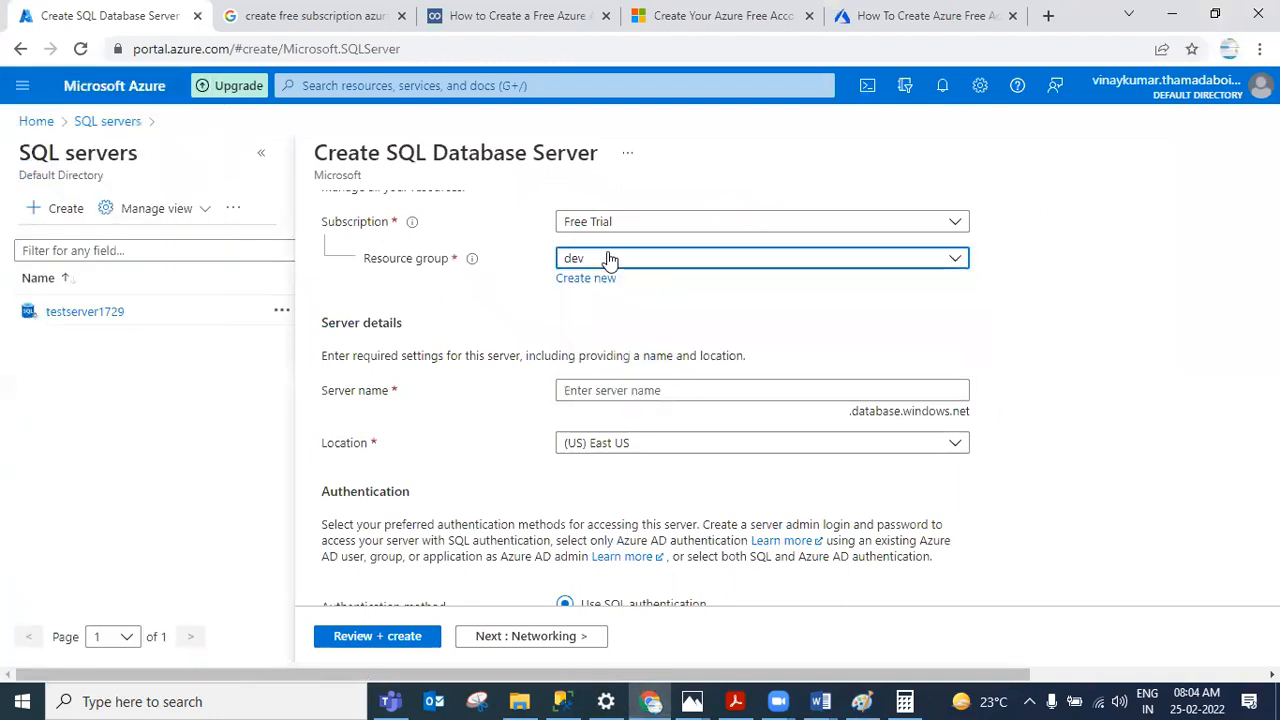
# Step: Try to create a new resource group named dev, then cancel
pyautogui.click(587, 280)
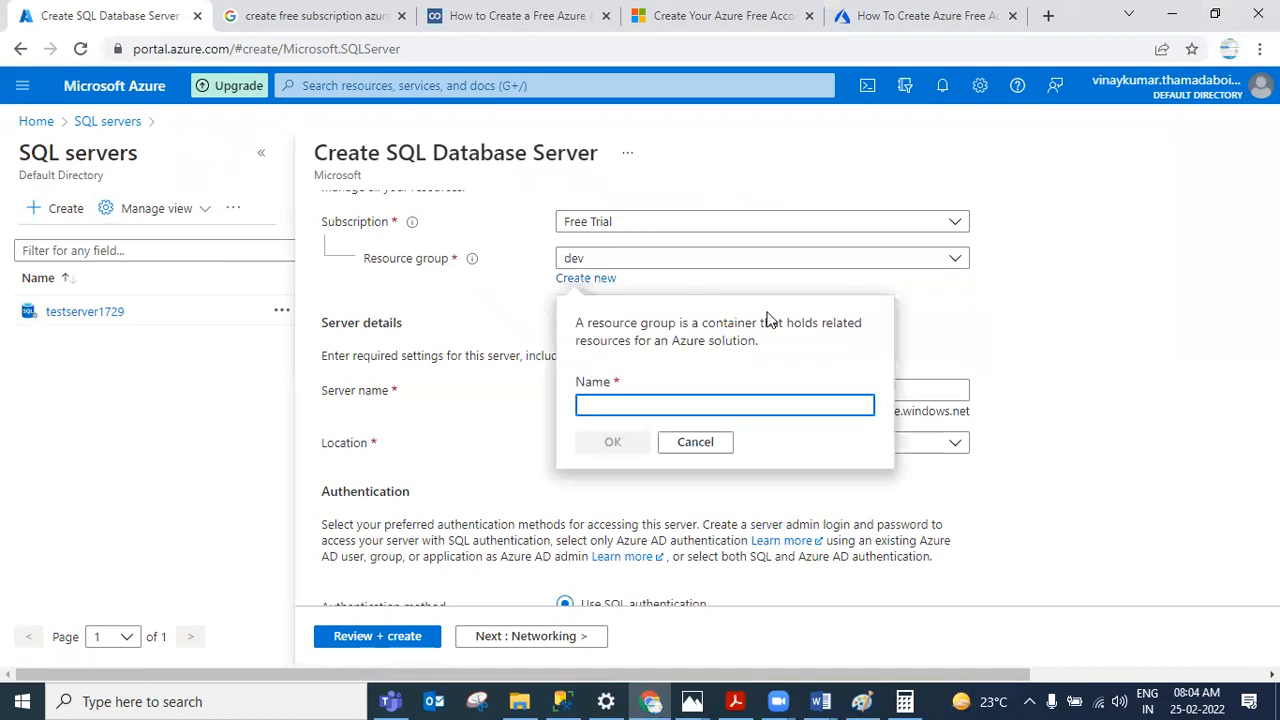
pyautogui.write('dev')
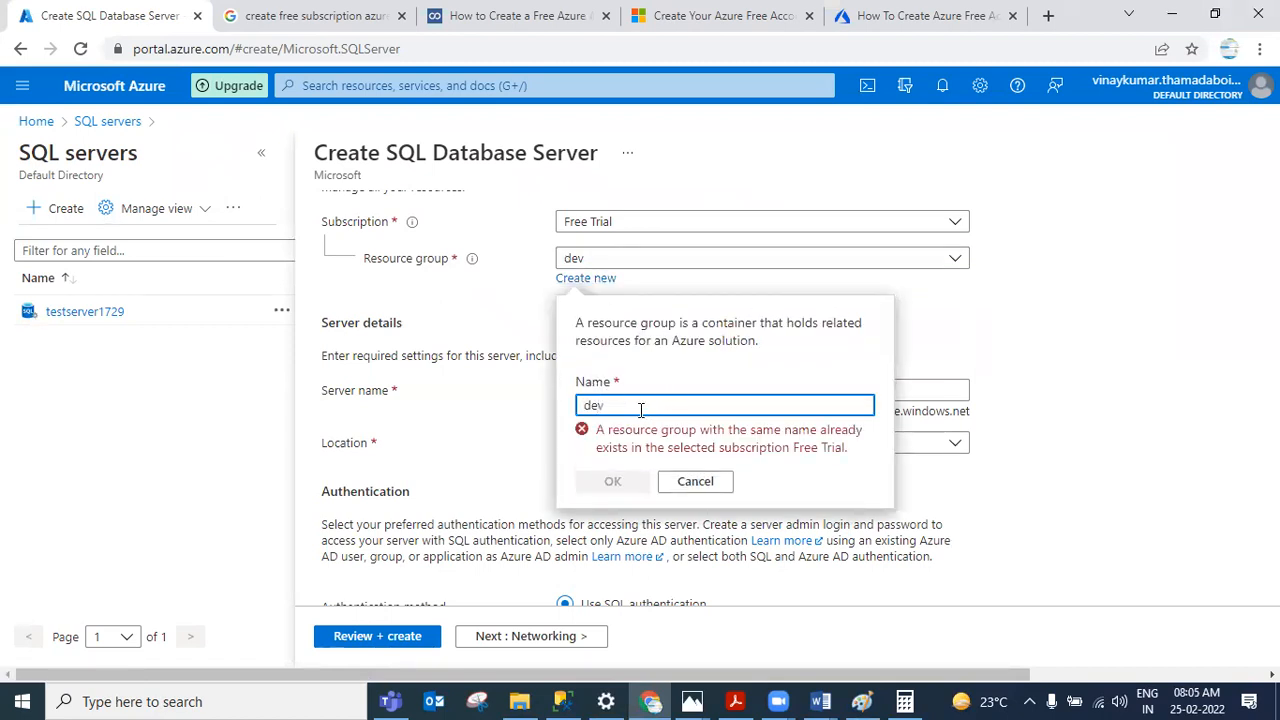
pyautogui.click(695, 481)
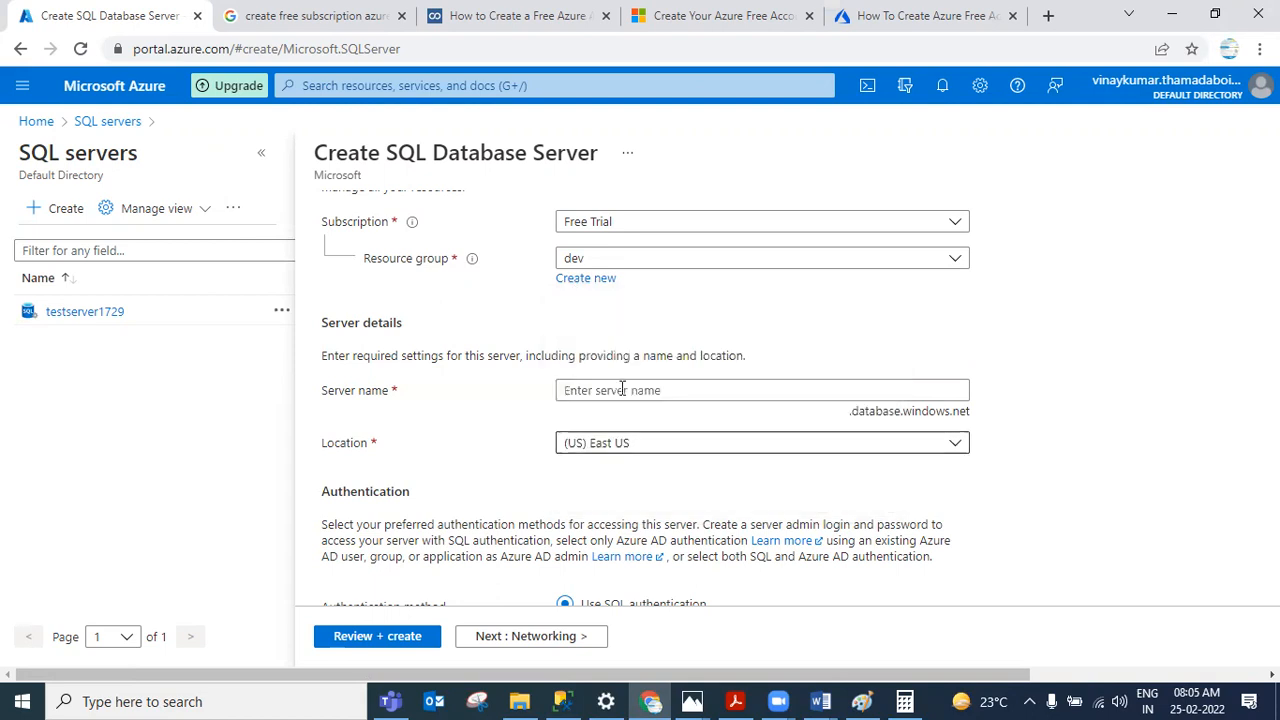
# Step: Keep the dev resource group and name the server devserver1729
pyautogui.click(620, 268)
pyautogui.click(694, 256)
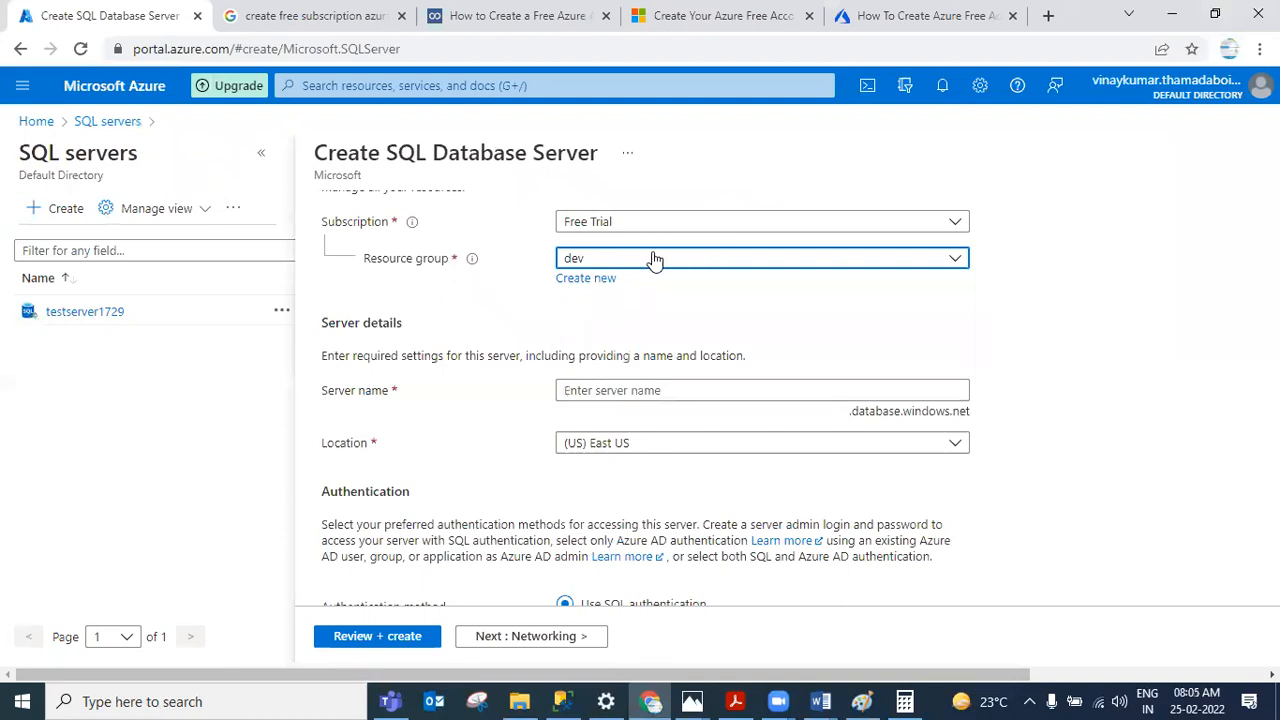
pyautogui.click(612, 390)
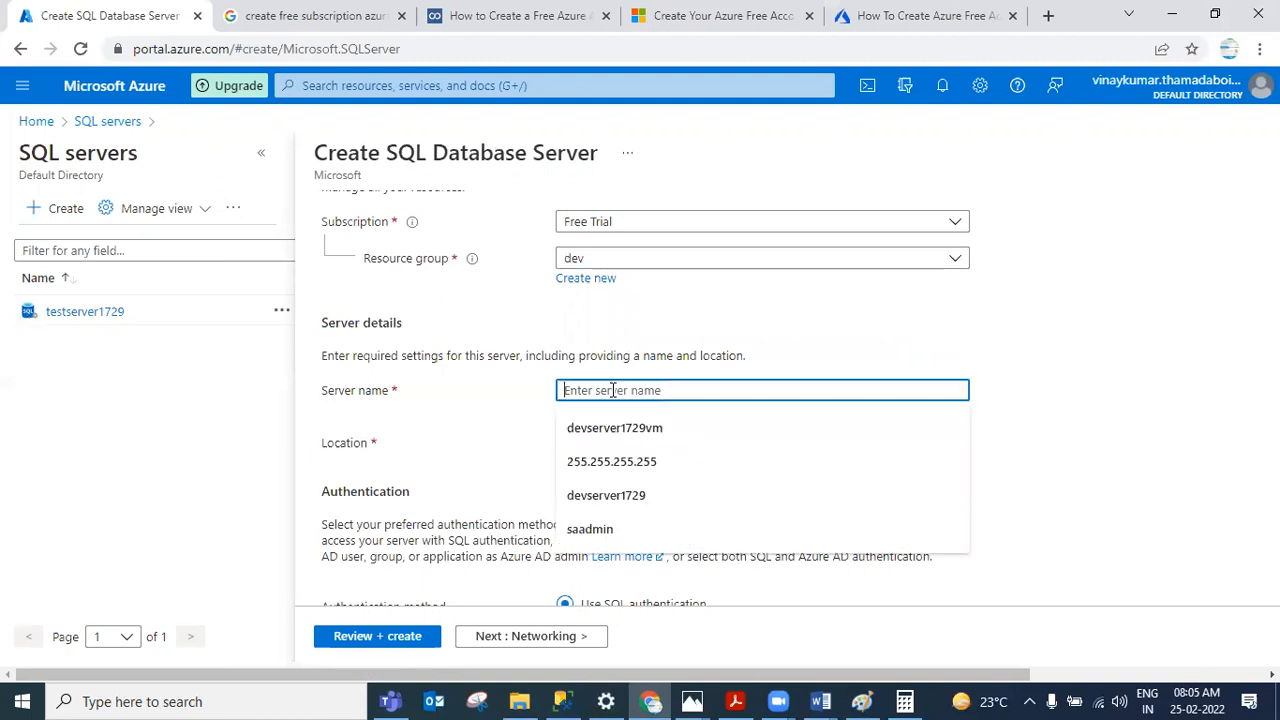
pyautogui.write('d')
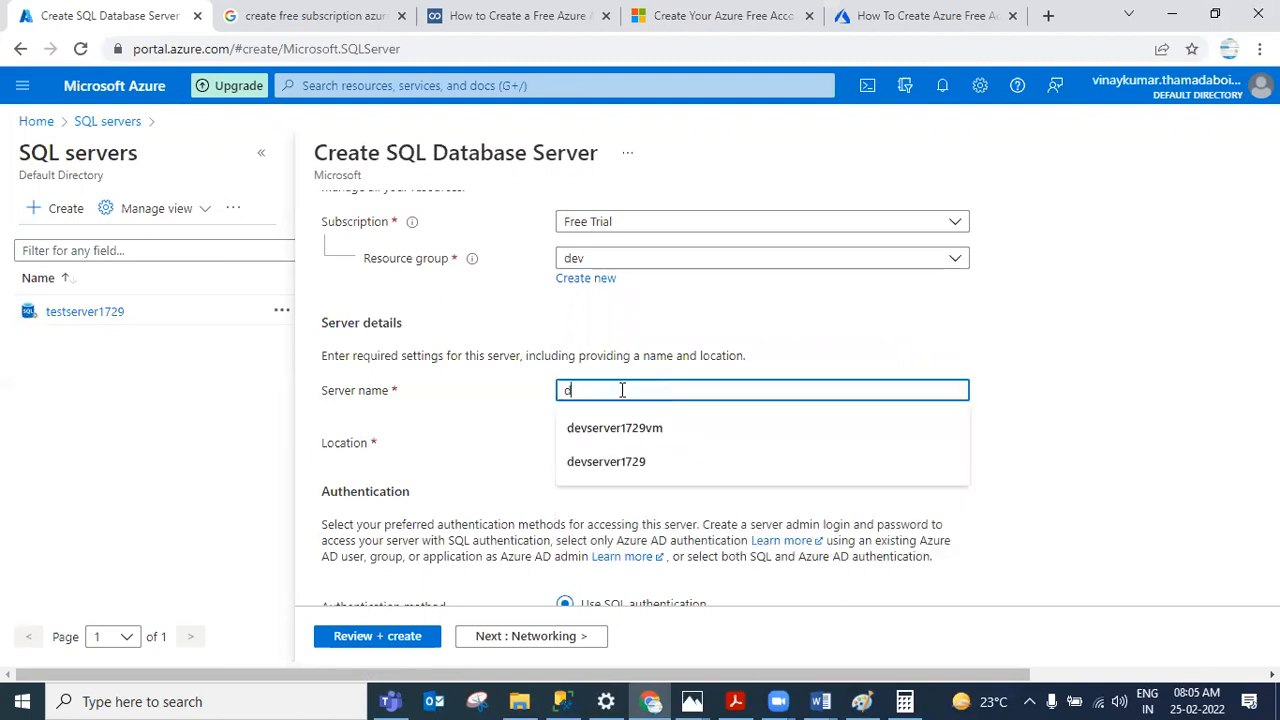
pyautogui.write('evserver')
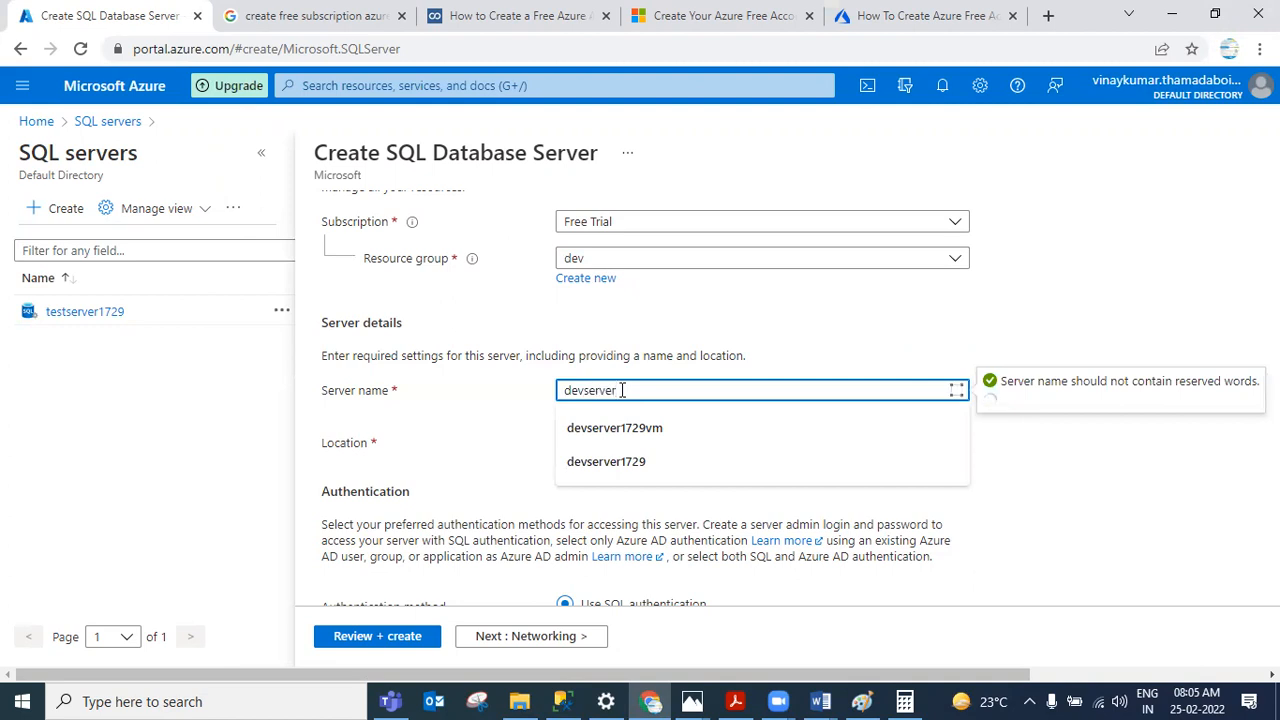
pyautogui.click(877, 321)
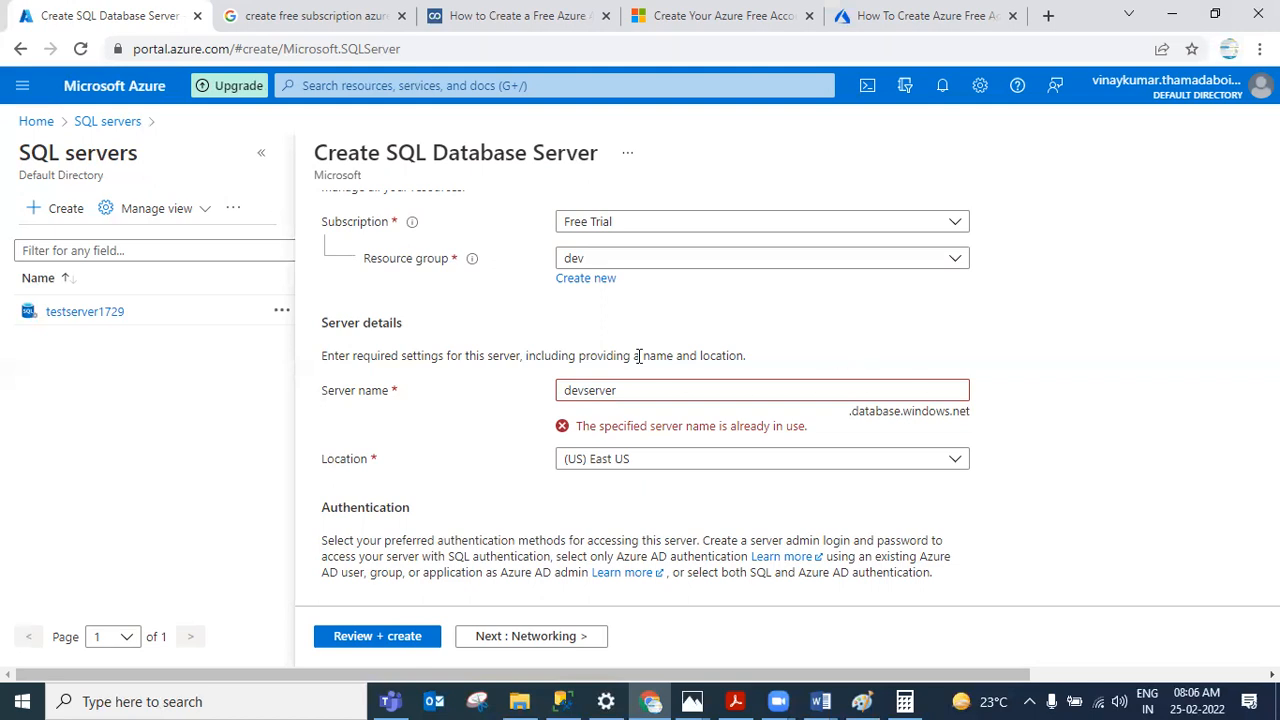
pyautogui.click(648, 398)
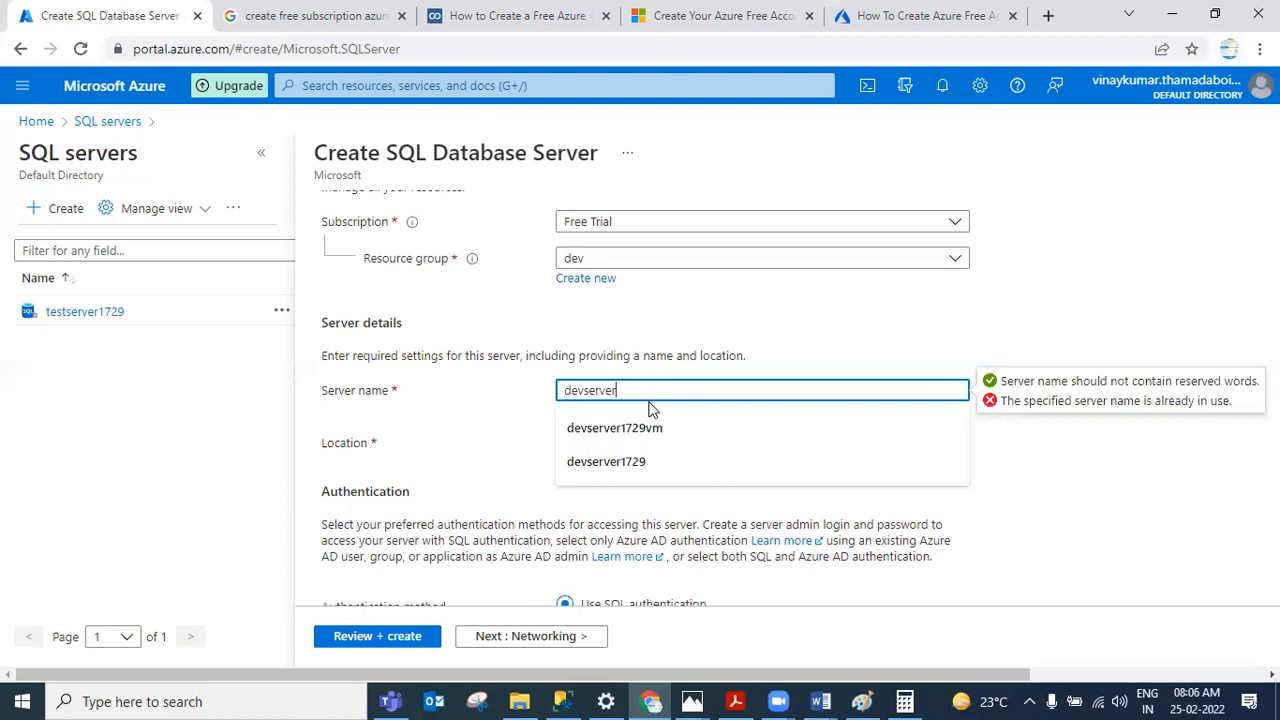
pyautogui.write('1')
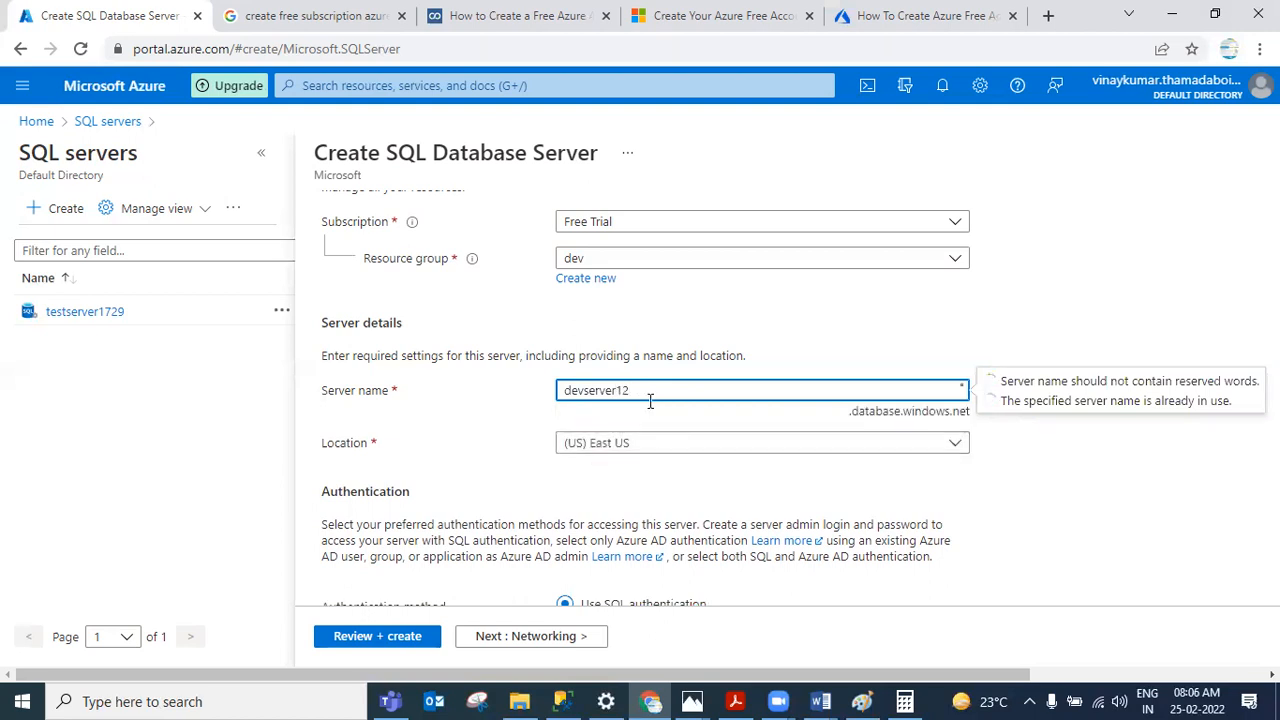
pyautogui.write('729')
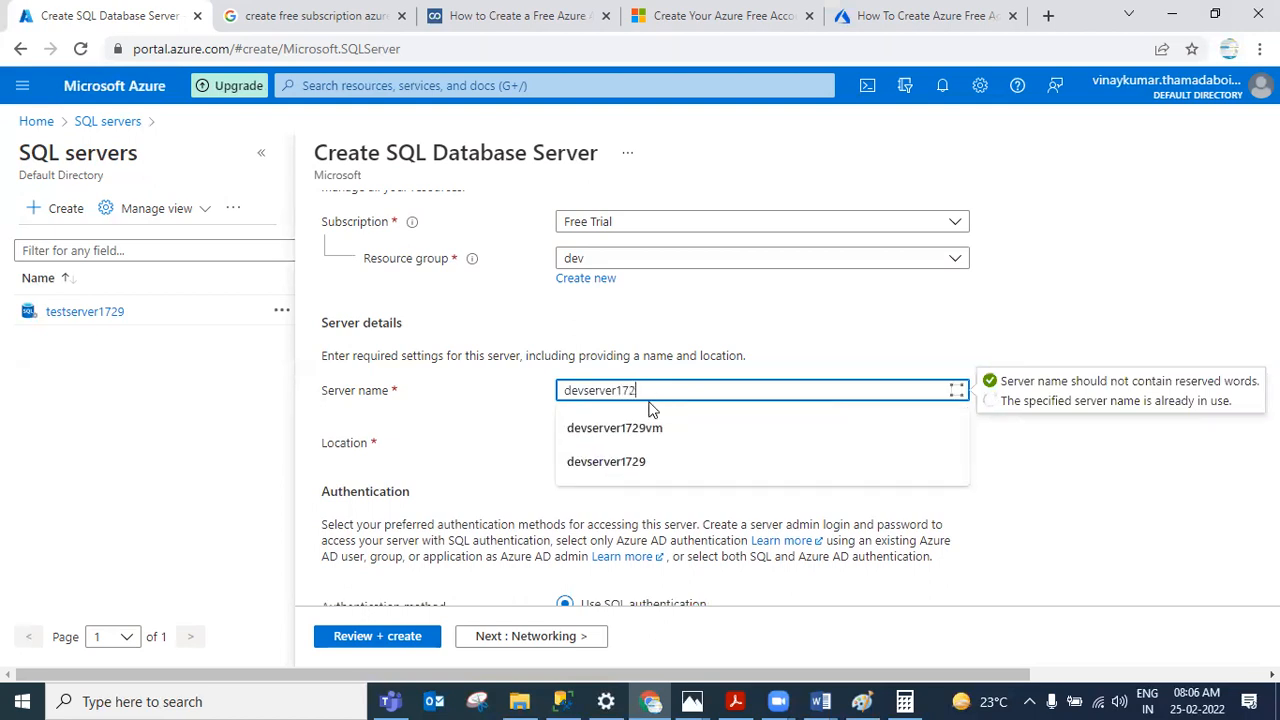
pyautogui.click(730, 342)
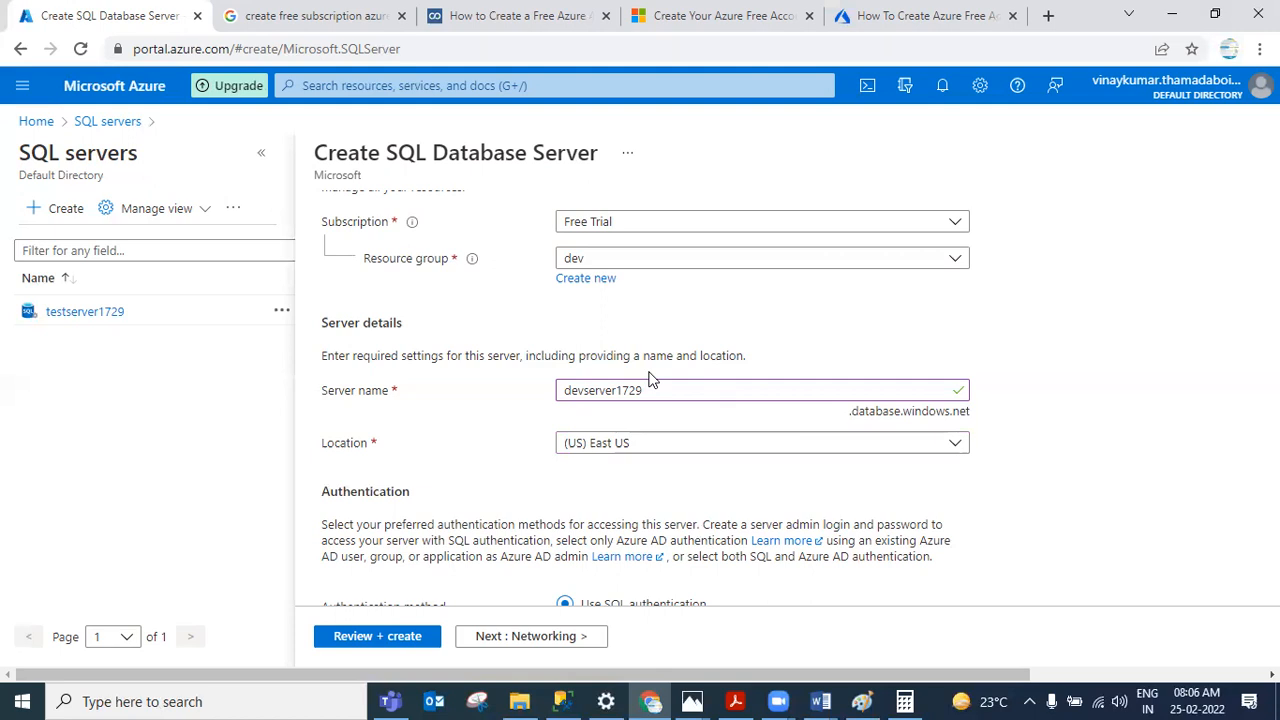
# Step: Browse the list of available regions and choose (US) East US as the server location
pyautogui.click(646, 452)
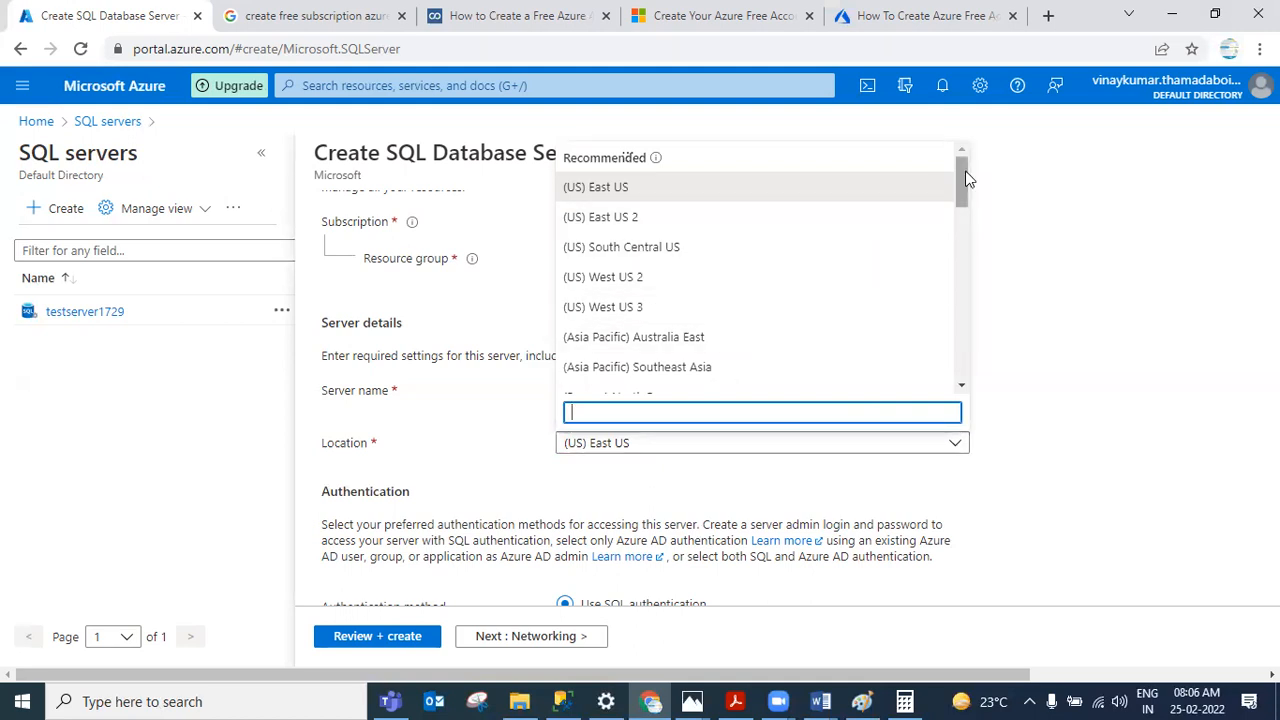
pyautogui.scroll(-1, 966, 180)
pyautogui.scroll(-8, 975, 196)
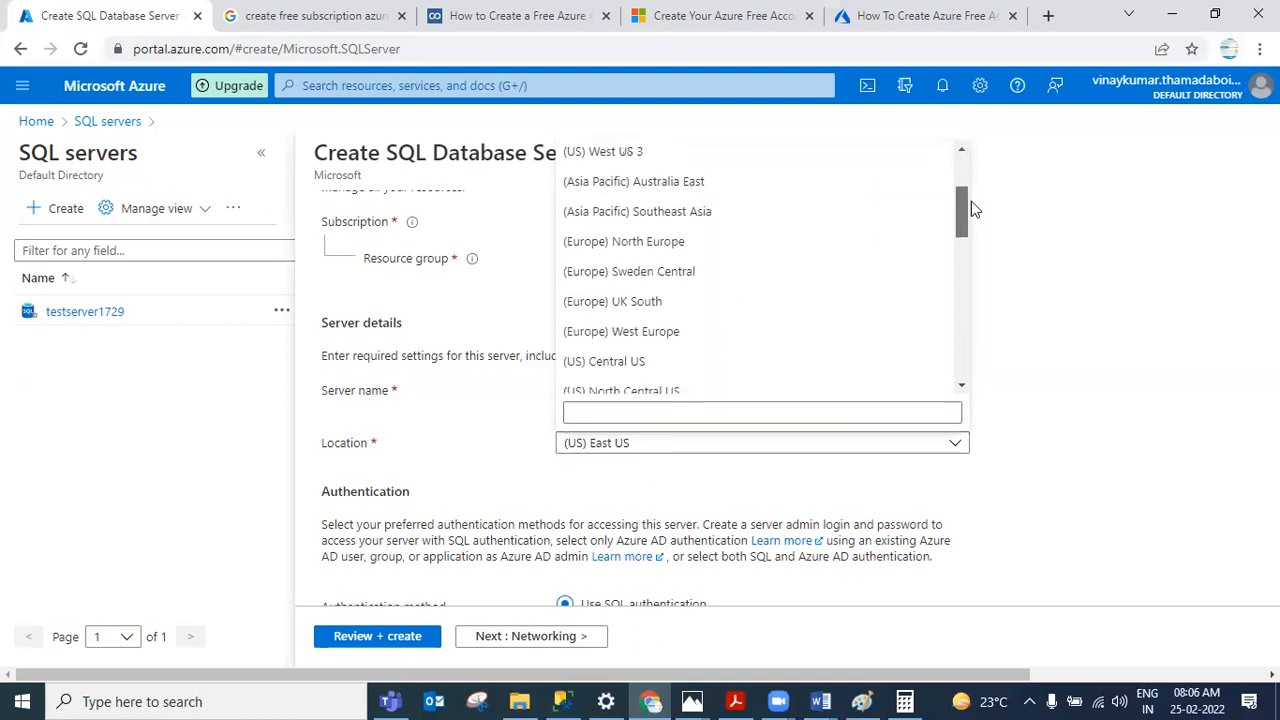
pyautogui.scroll(10, 940, 330)
pyautogui.scroll(3, 941, 206)
pyautogui.scroll(-2, 943, 214)
pyautogui.scroll(-5, 943, 214)
pyautogui.scroll(-5, 930, 340)
pyautogui.scroll(5, 940, 330)
pyautogui.scroll(10, 950, 303)
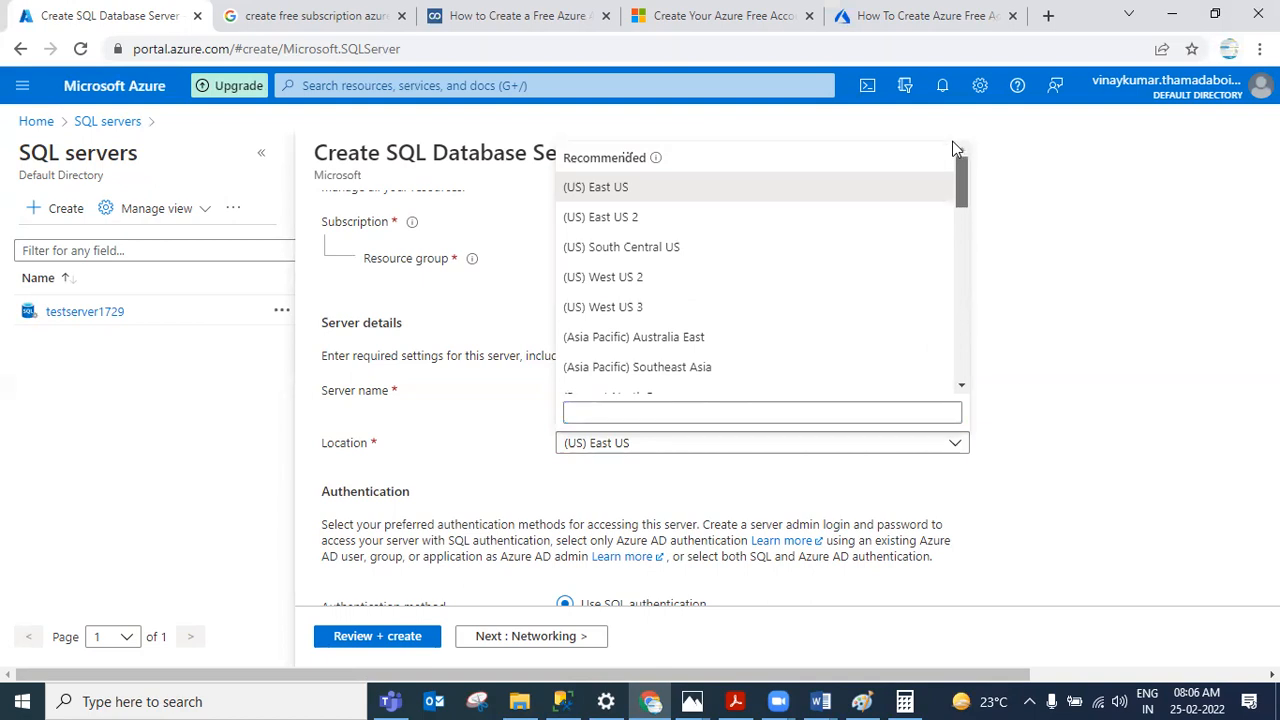
pyautogui.scroll(-5, 945, 200)
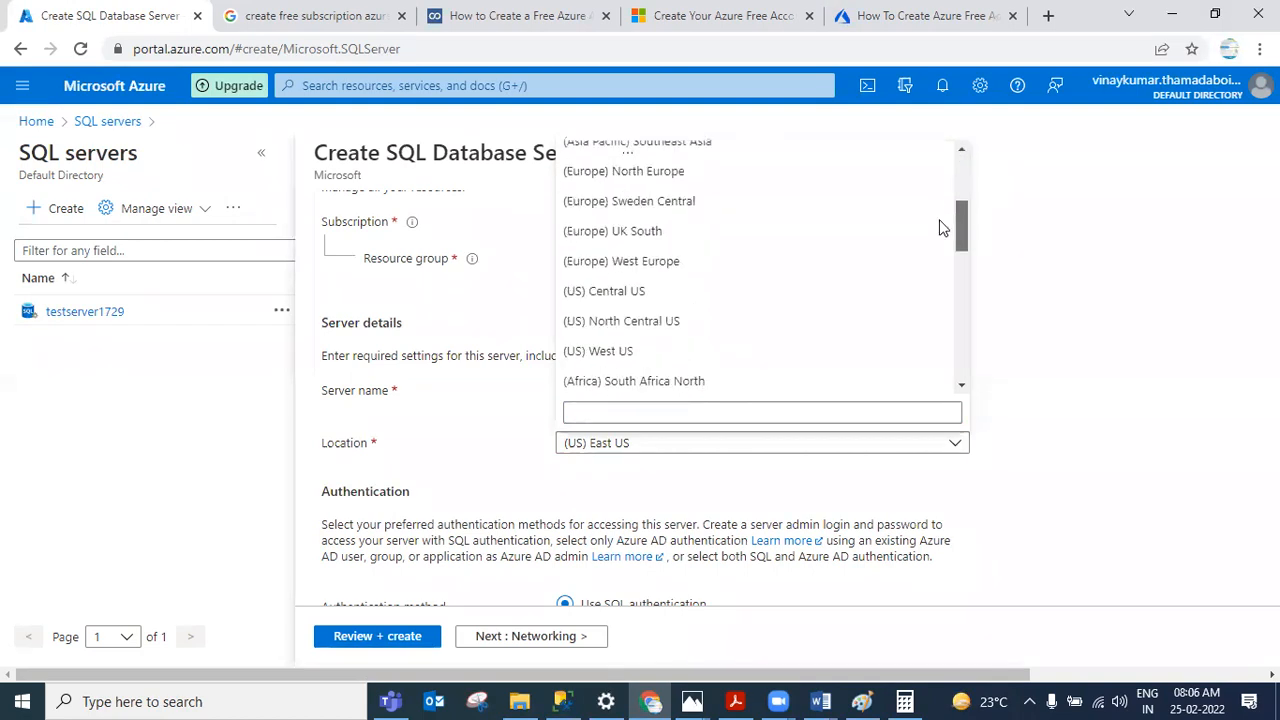
pyautogui.scroll(-5, 939, 258)
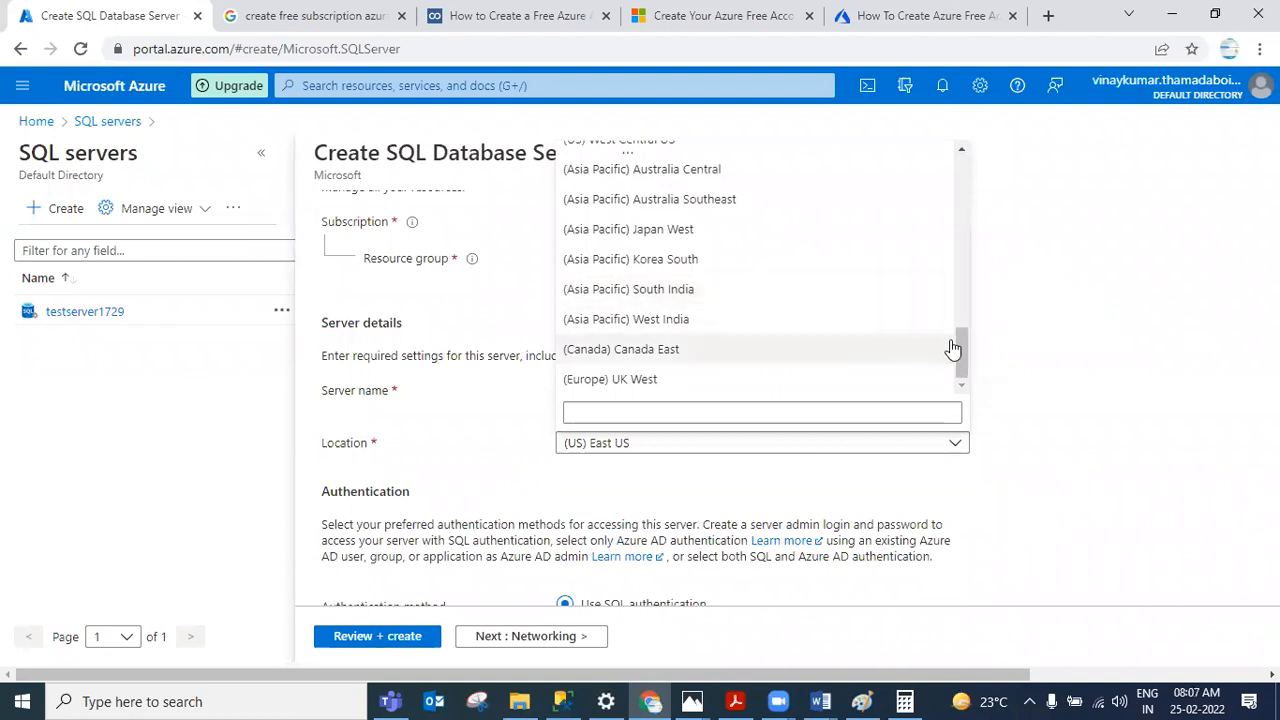
pyautogui.moveTo(966, 354); pyautogui.dragTo(977, 157)
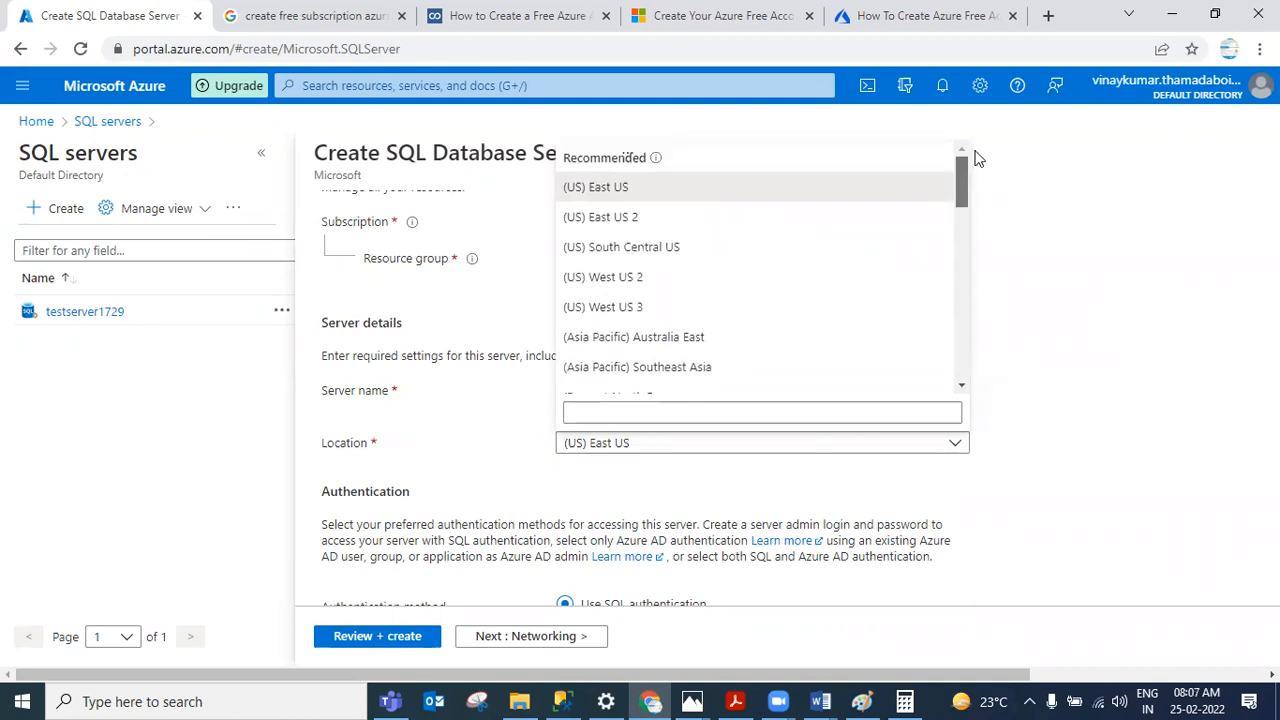
pyautogui.click(718, 190)
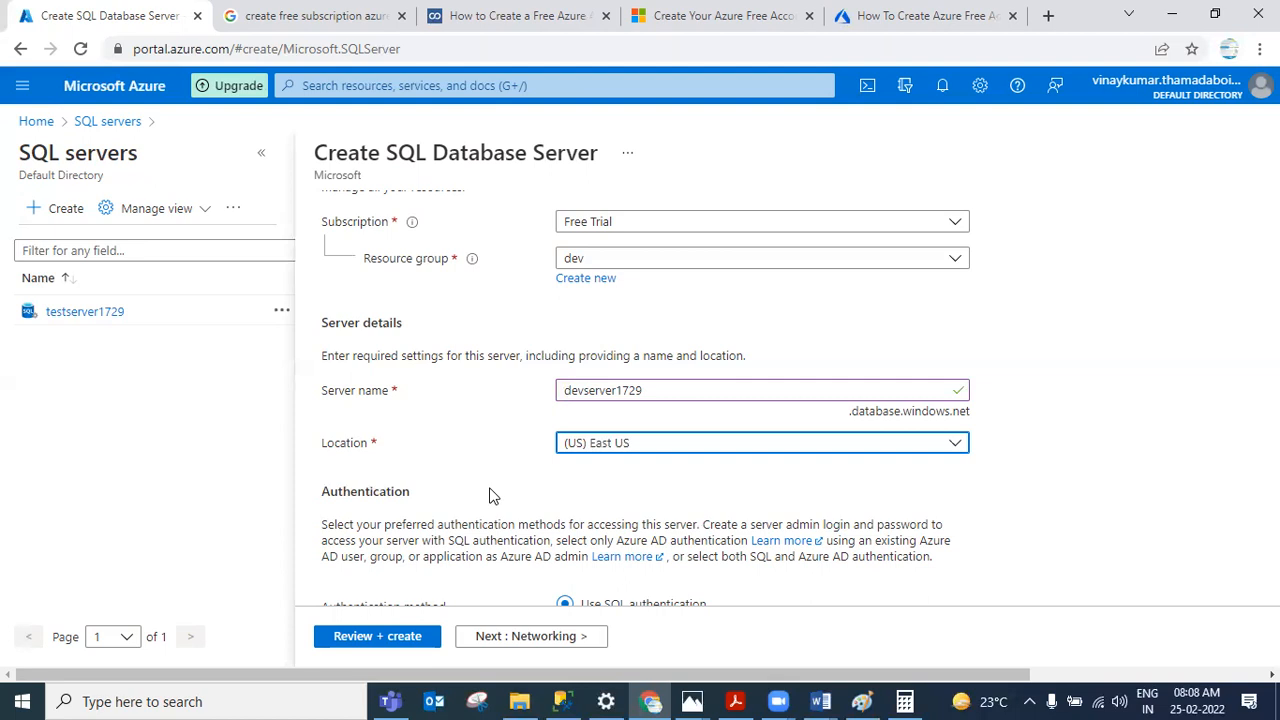
# Step: Open the Azure Database Models diagram in Photos to review it, then return to the browser form
pyautogui.scroll(-2, 446, 495)
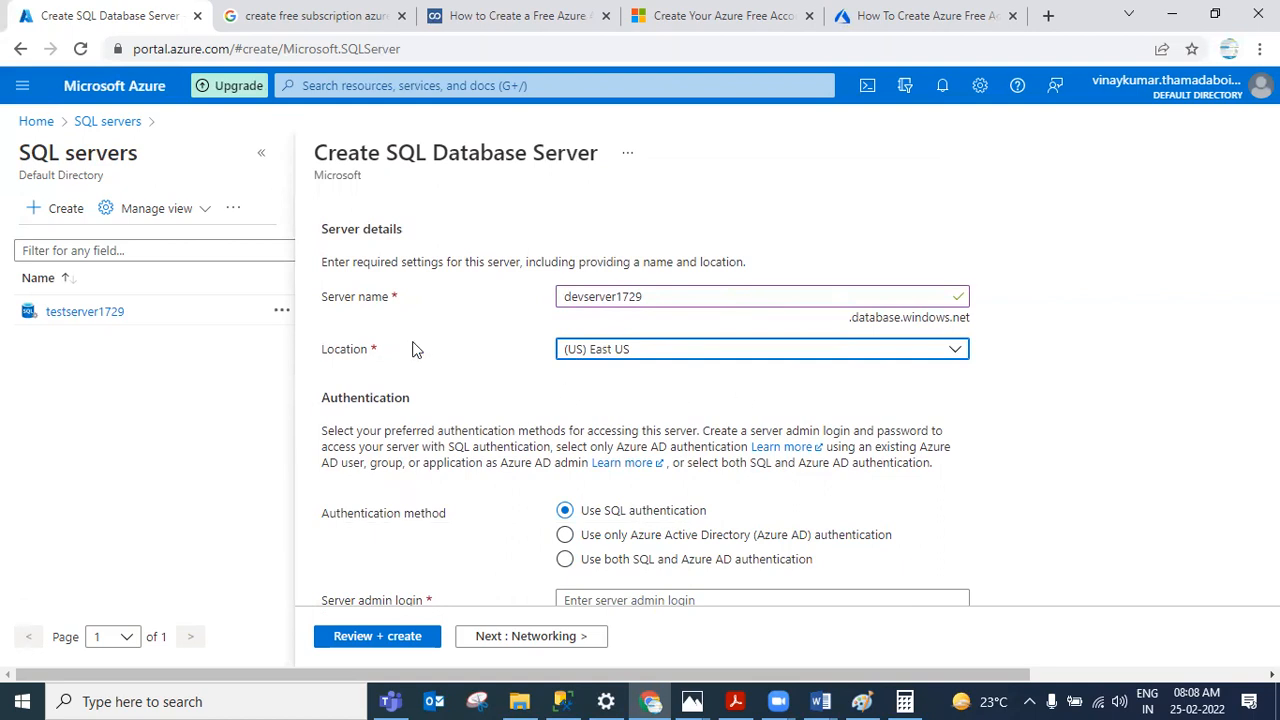
pyautogui.scroll(-2, 910, 389)
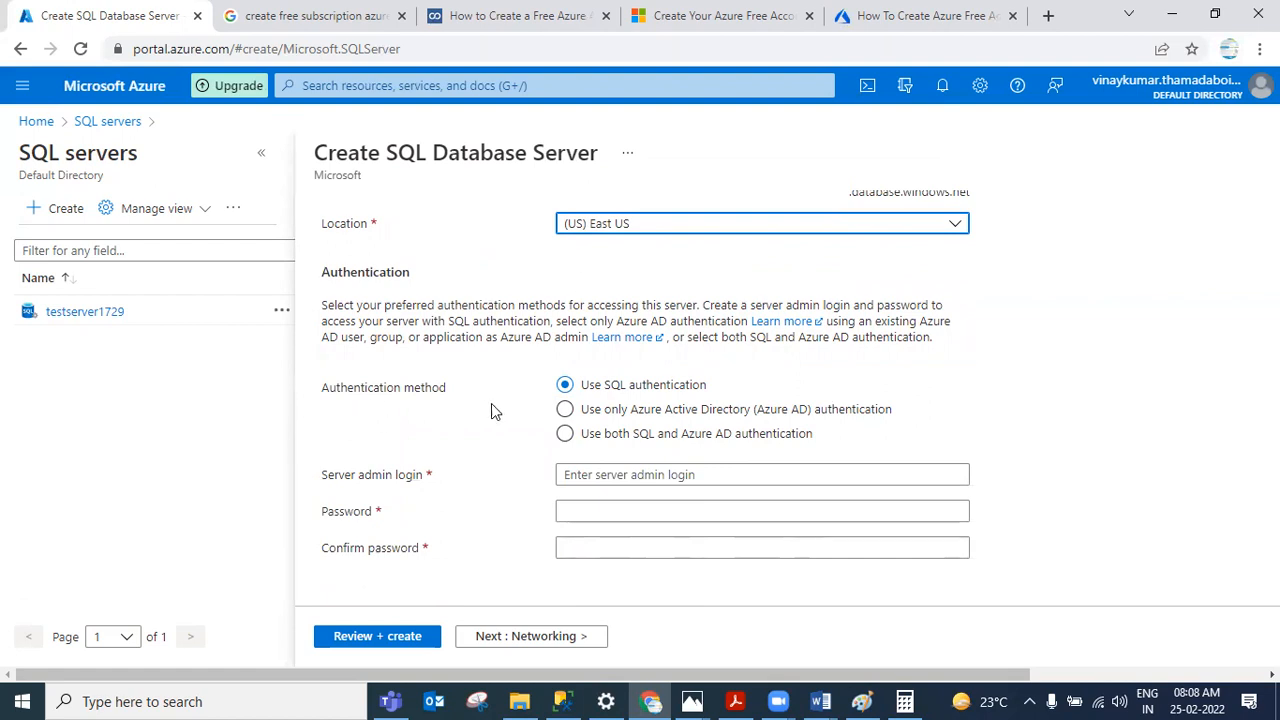
pyautogui.moveTo(683, 700)
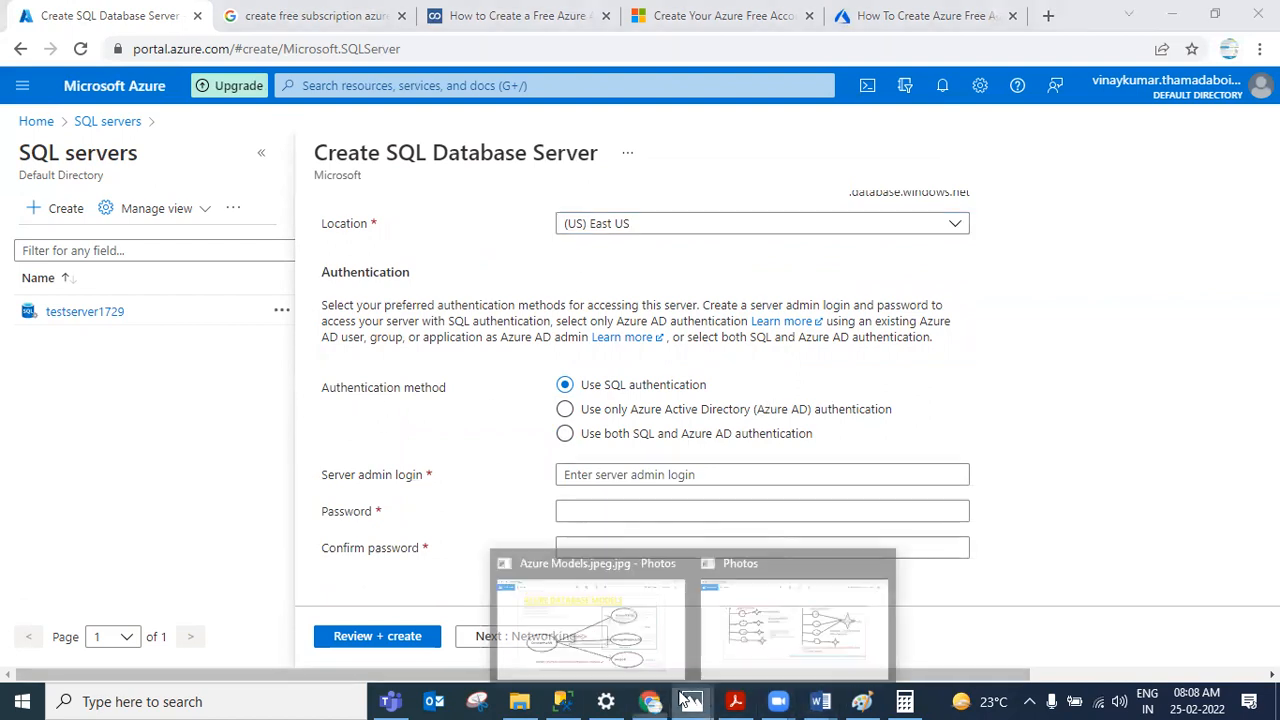
pyautogui.click(594, 620)
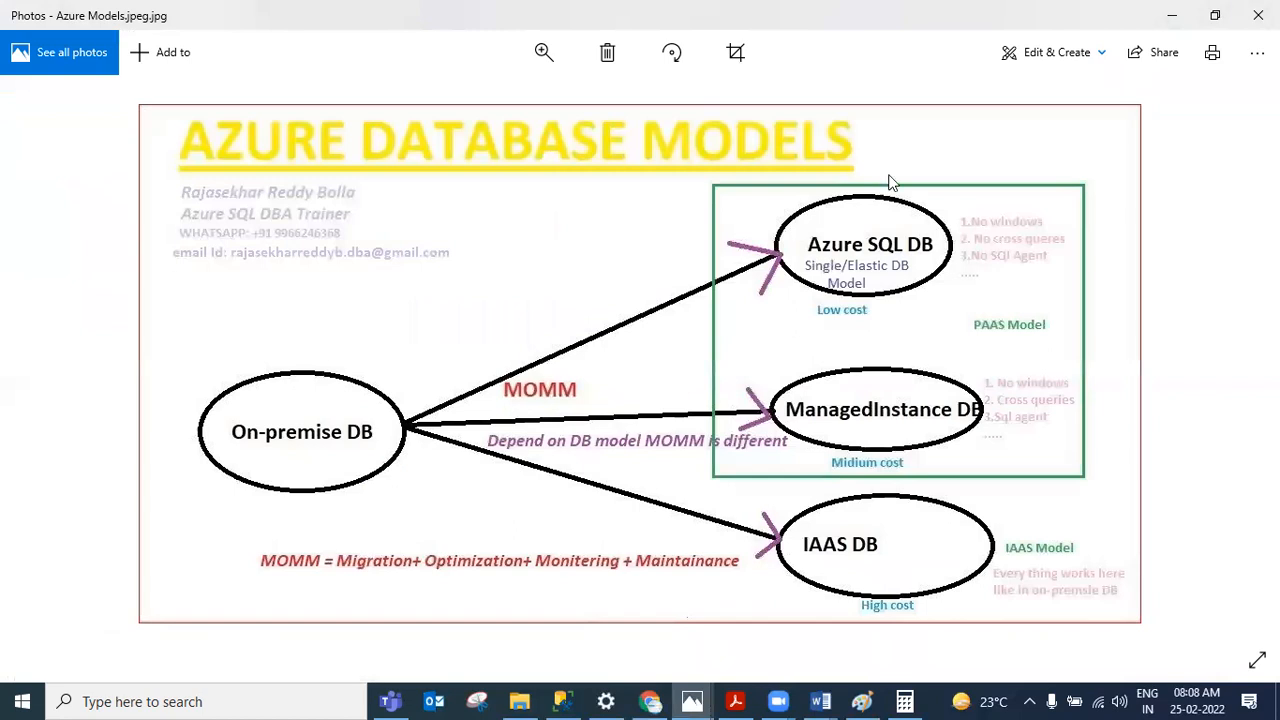
pyautogui.click(1175, 14)
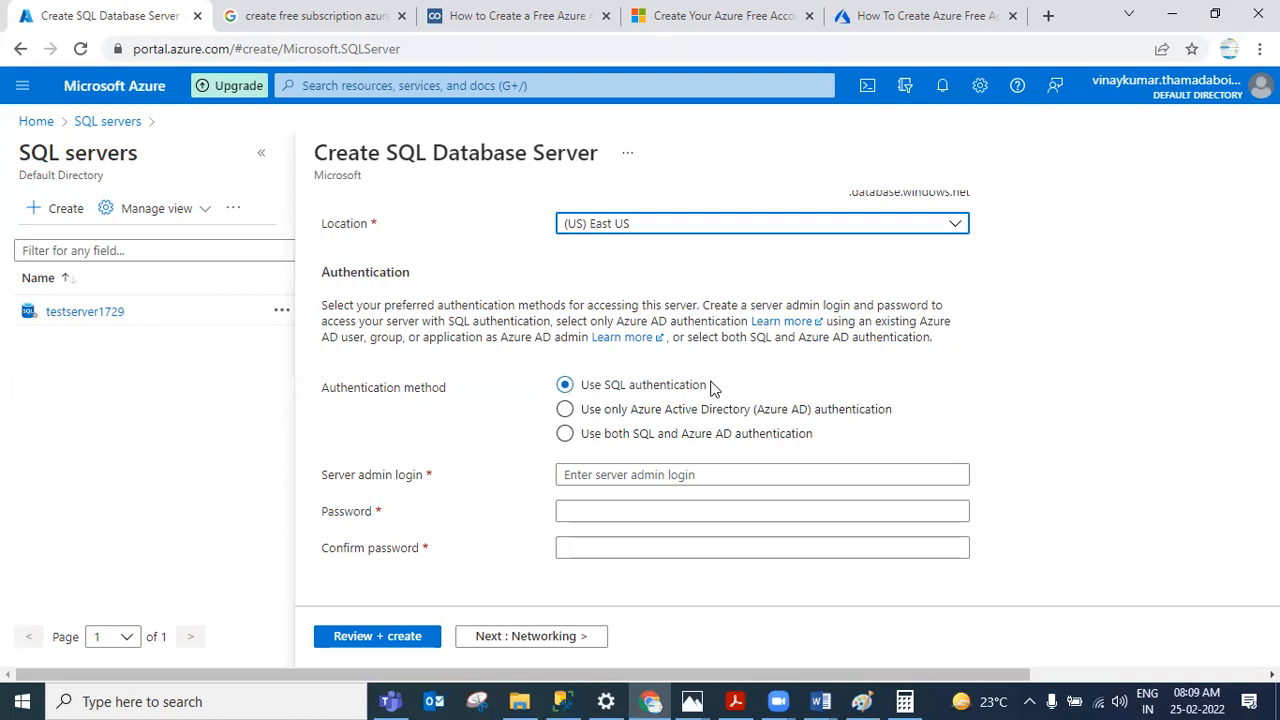
# Step: Set the server admin login to saadmin
pyautogui.click(660, 476)
pyautogui.write('saa')
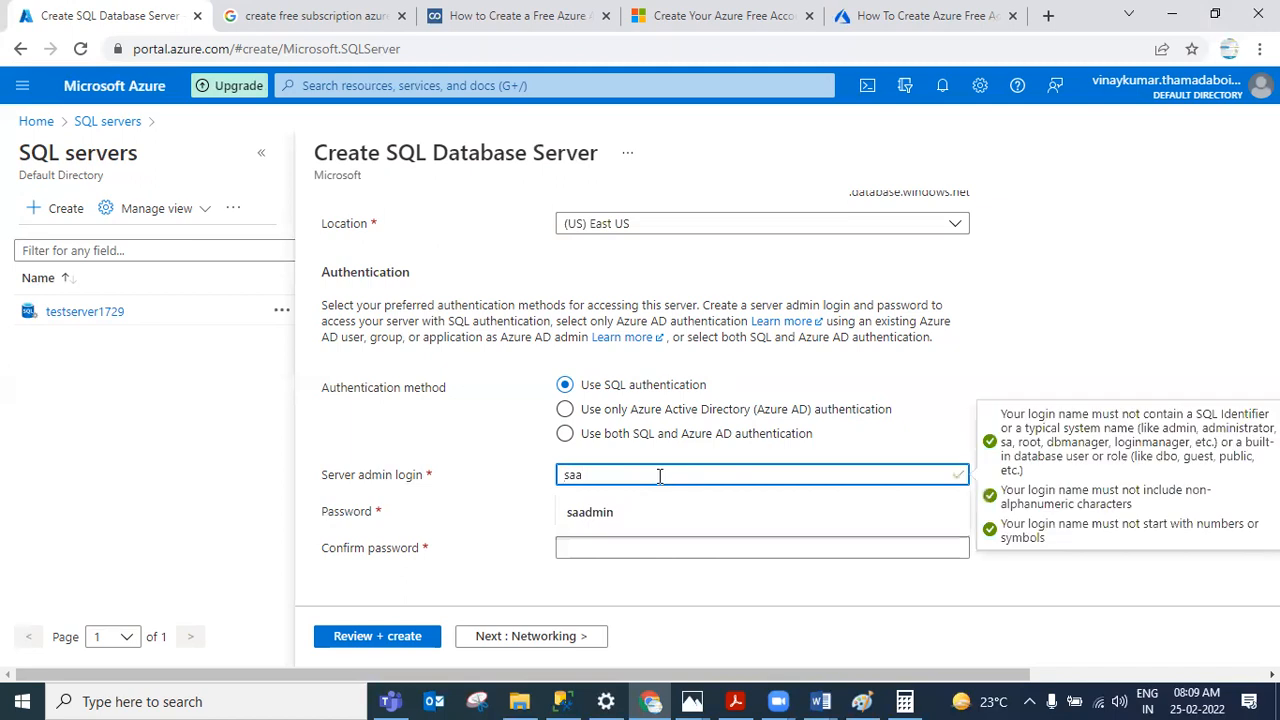
pyautogui.click(366, 424)
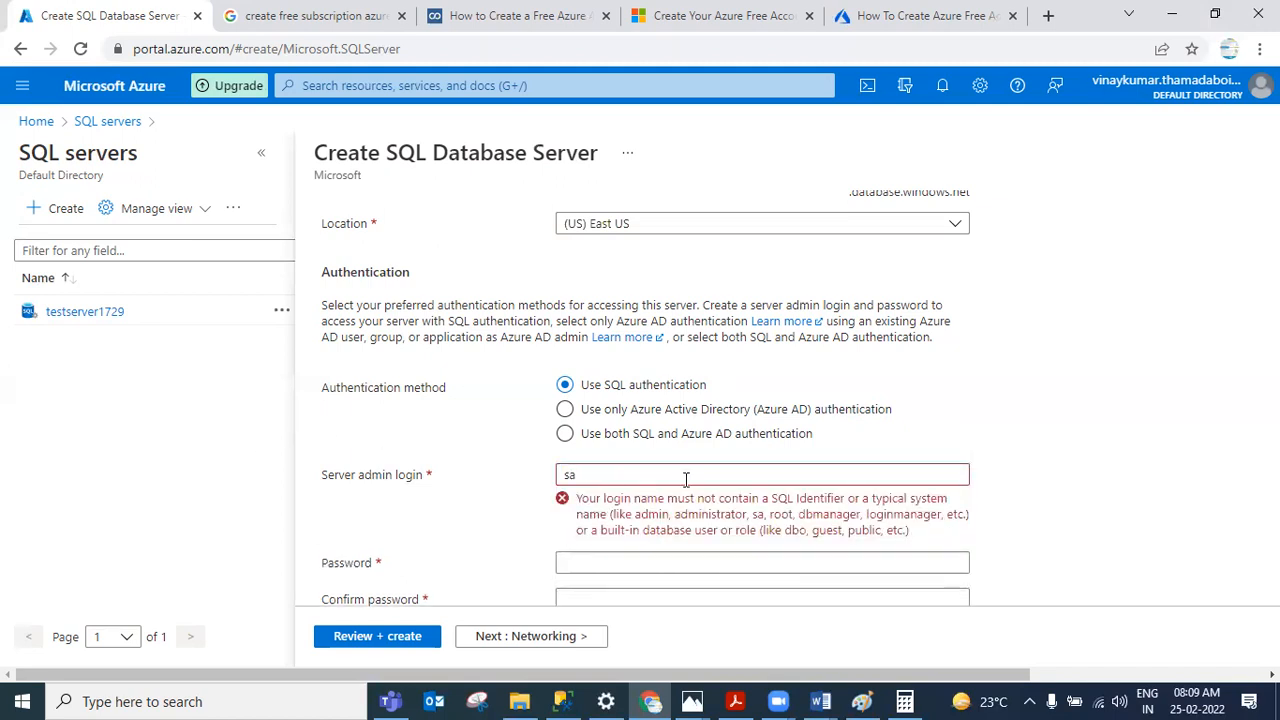
pyautogui.scroll(-1, 750, 478)
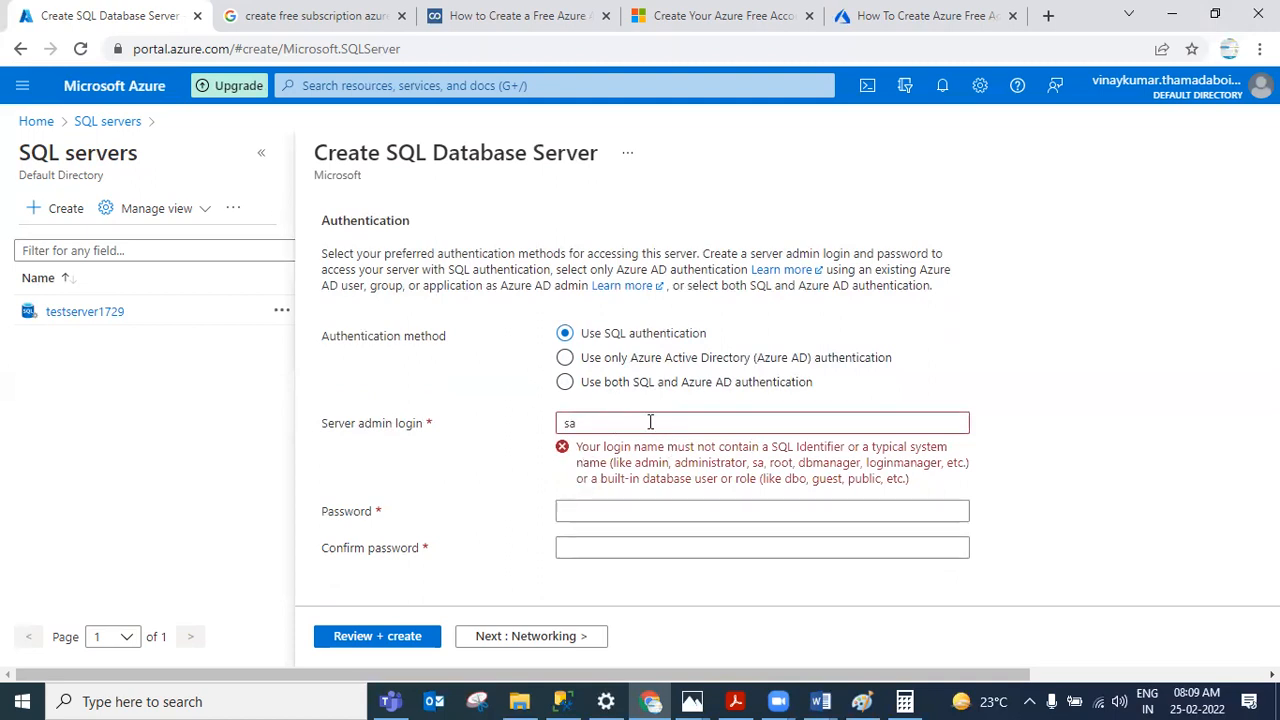
pyautogui.click(650, 422)
pyautogui.click(603, 514)
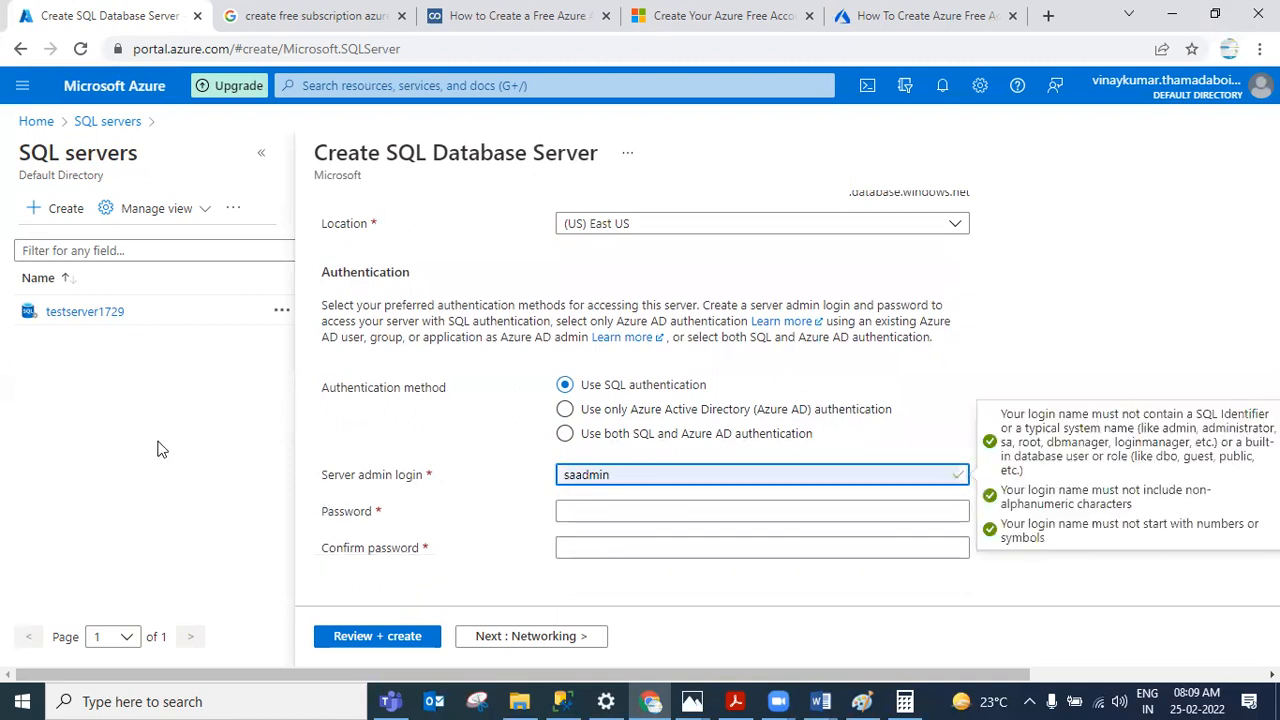
pyautogui.click(113, 425)
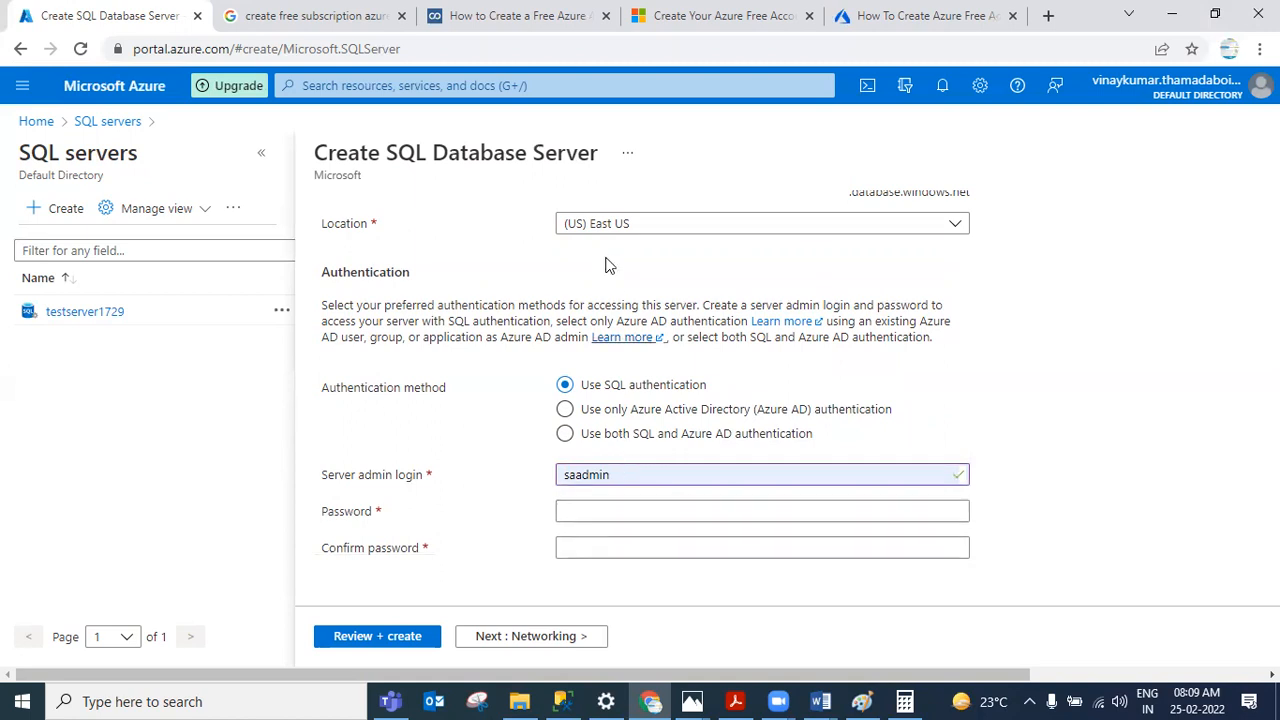
# Step: Scroll back up and highlight the server name devserver1729 to review it
pyautogui.scroll(4, 605, 265)
pyautogui.scroll(-2, 714, 537)
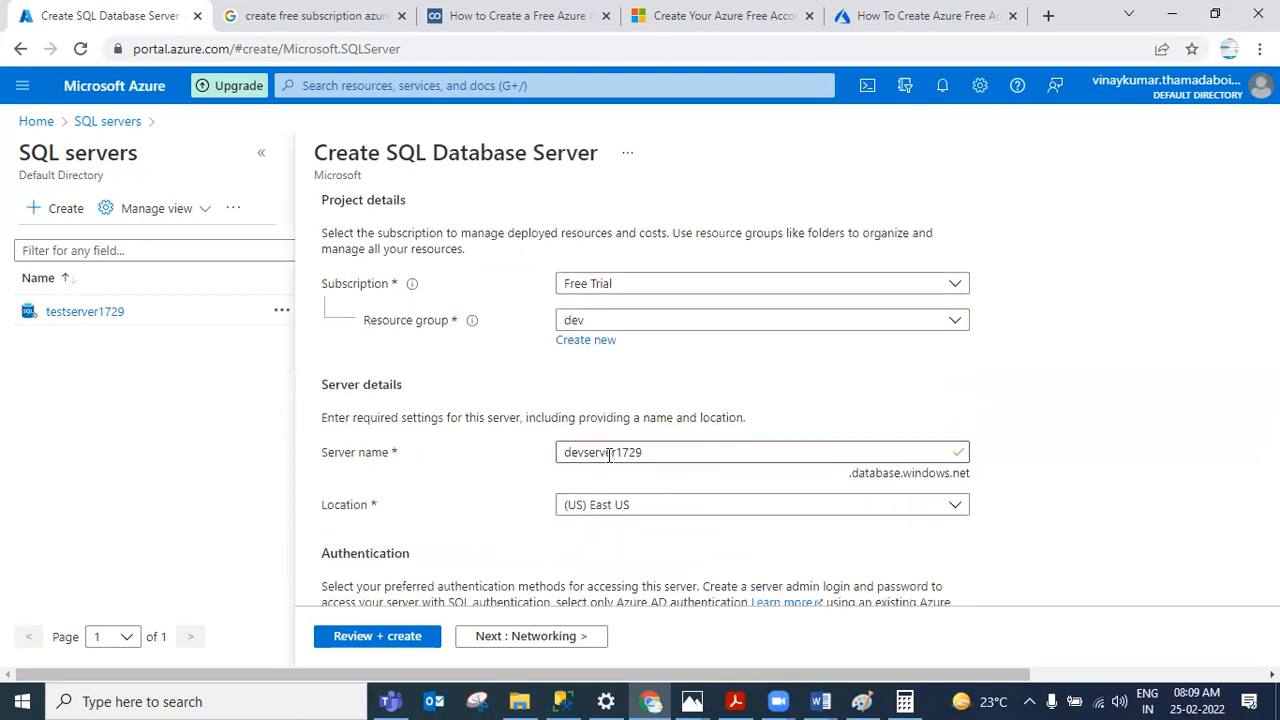
pyautogui.click(640, 452)
pyautogui.moveTo(851, 474); pyautogui.dragTo(971, 478)
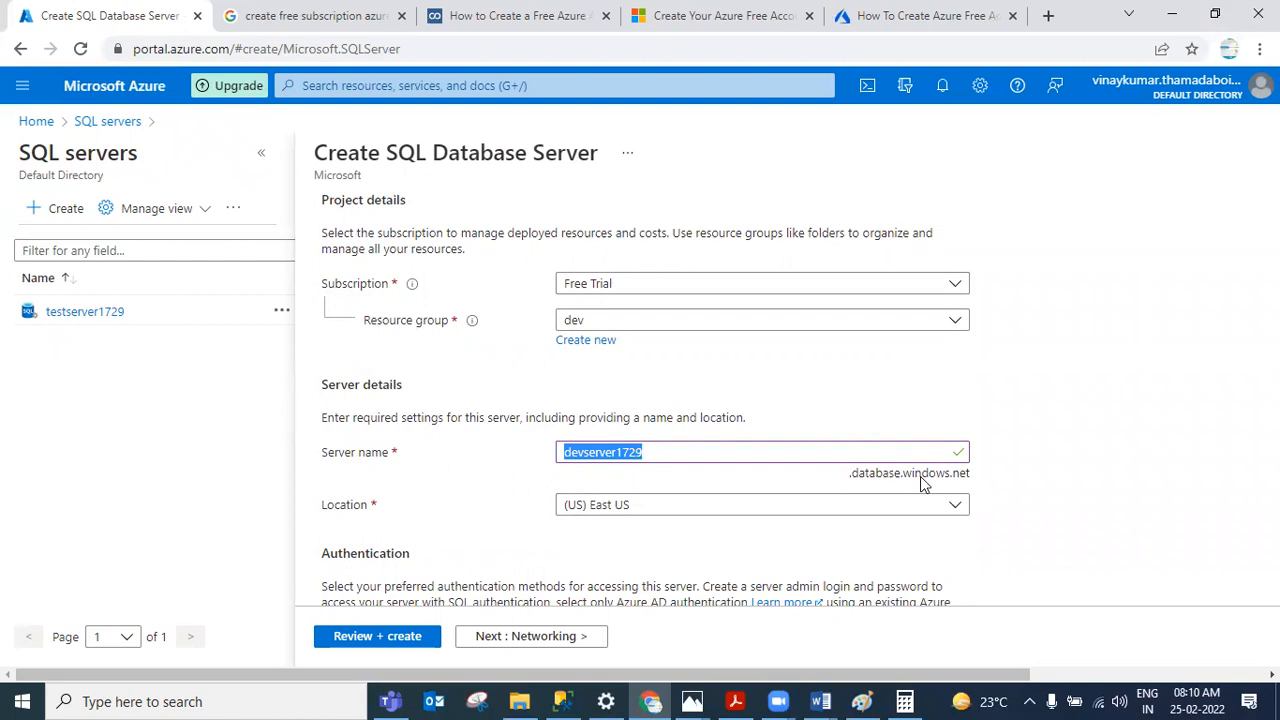
pyautogui.scroll(-1, 920, 481)
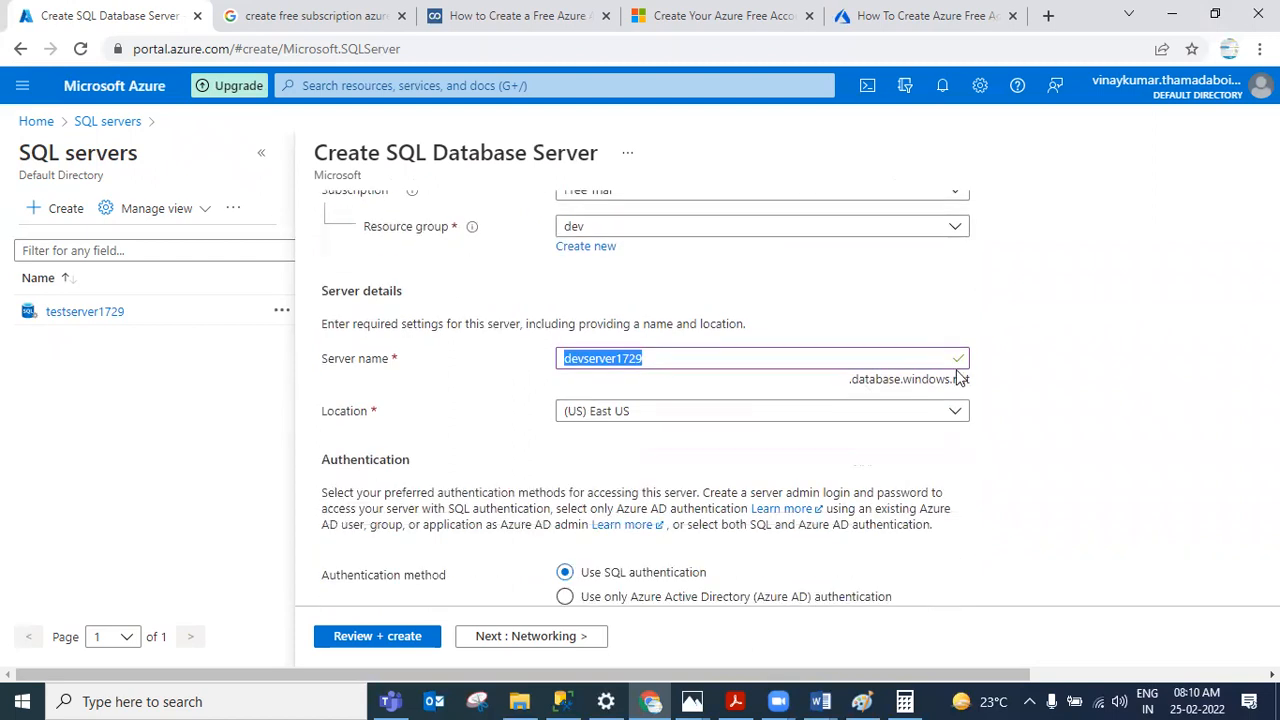
pyautogui.scroll(-2, 958, 378)
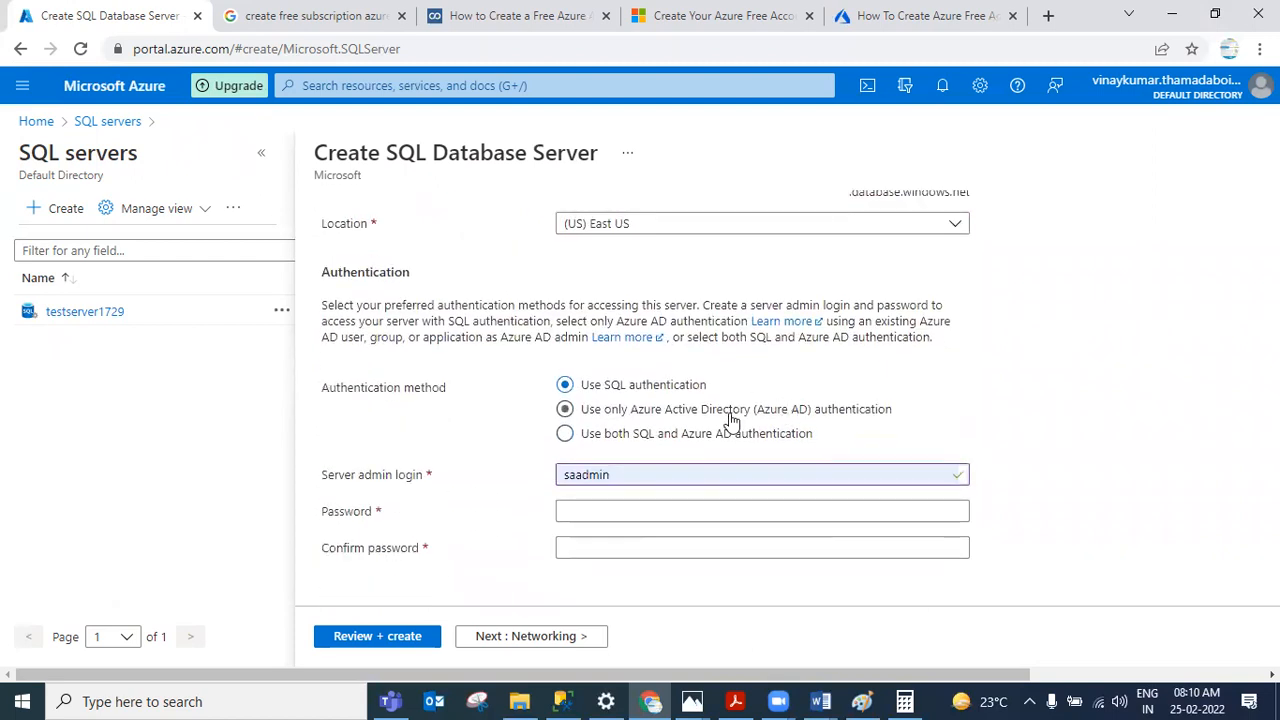
# Step: Enter the server admin password and confirm it, retyping the password so both fields match
pyautogui.click(636, 512)
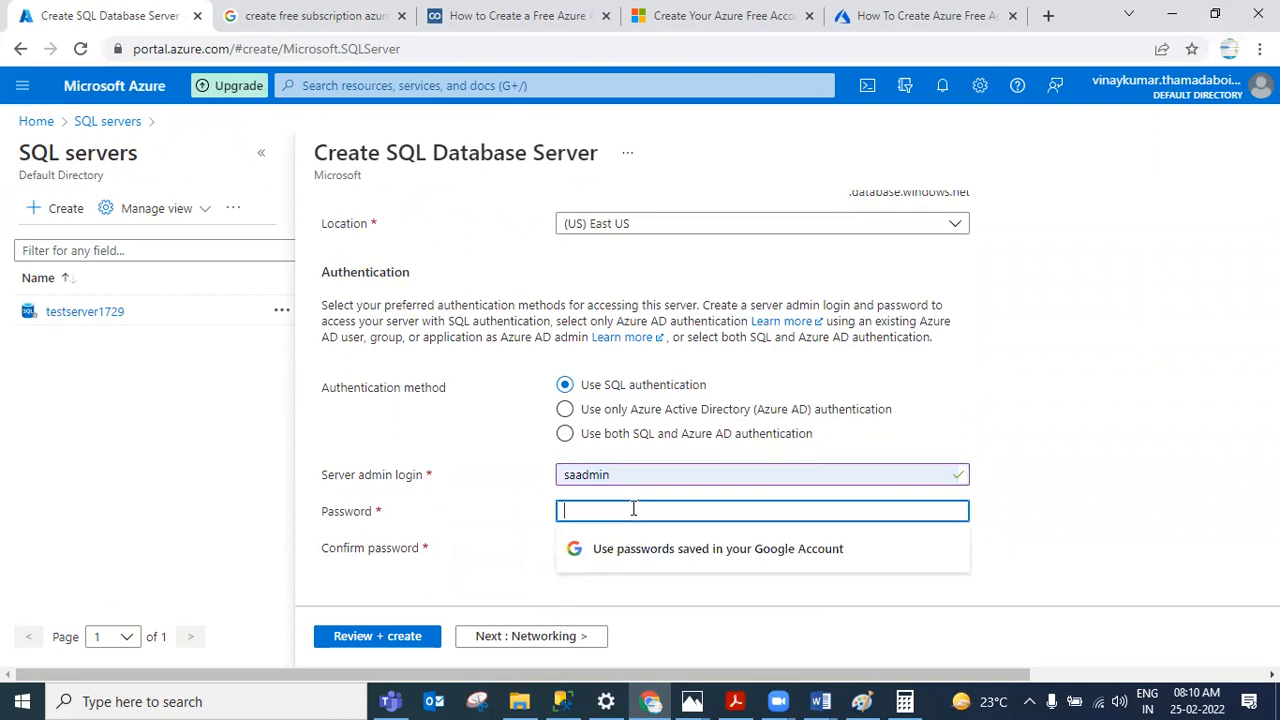
pyautogui.write('•••••••••')
pyautogui.press('Tab')
pyautogui.write('•••••••••')
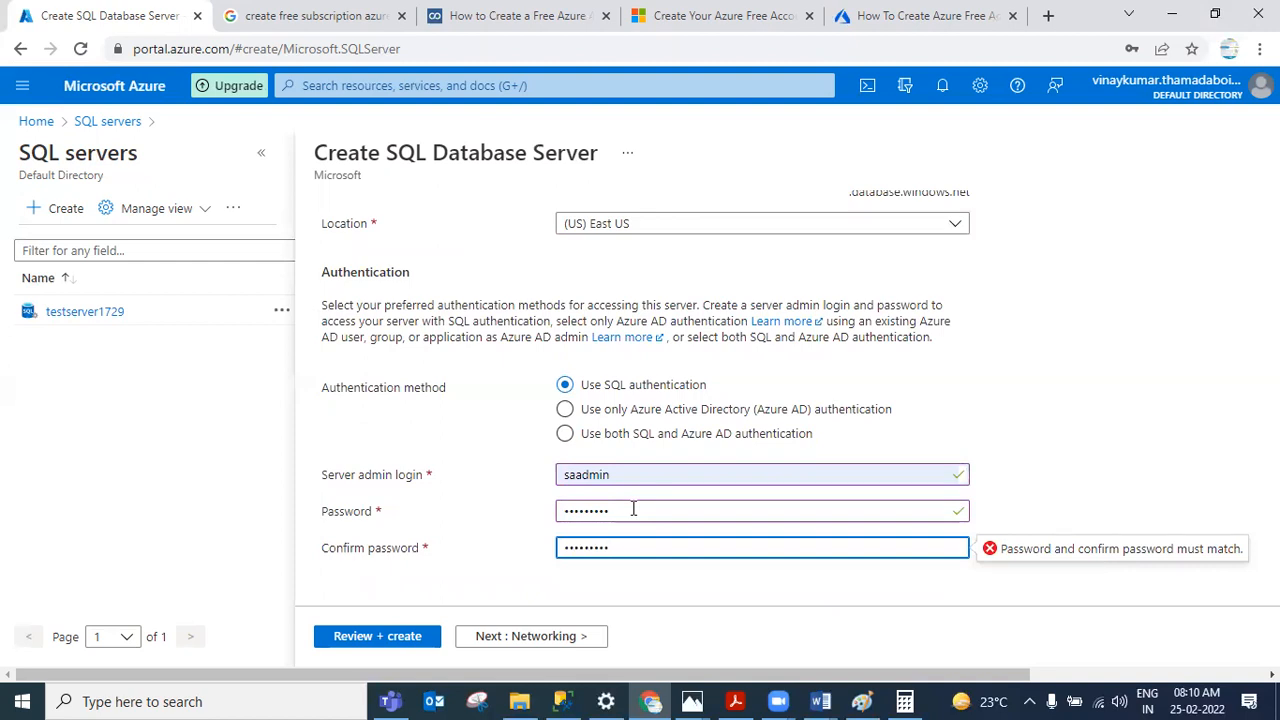
pyautogui.click(633, 509)
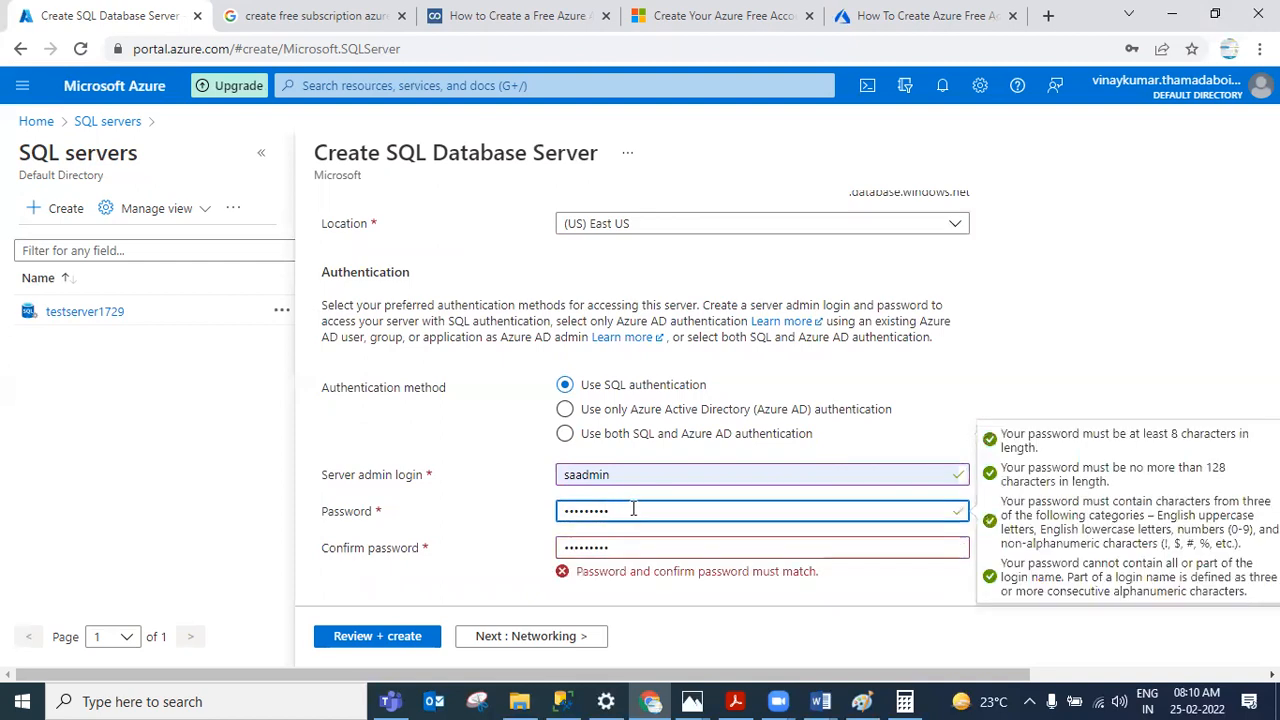
pyautogui.moveTo(633, 509); pyautogui.dragTo(370, 505)
pyautogui.write('•••••')
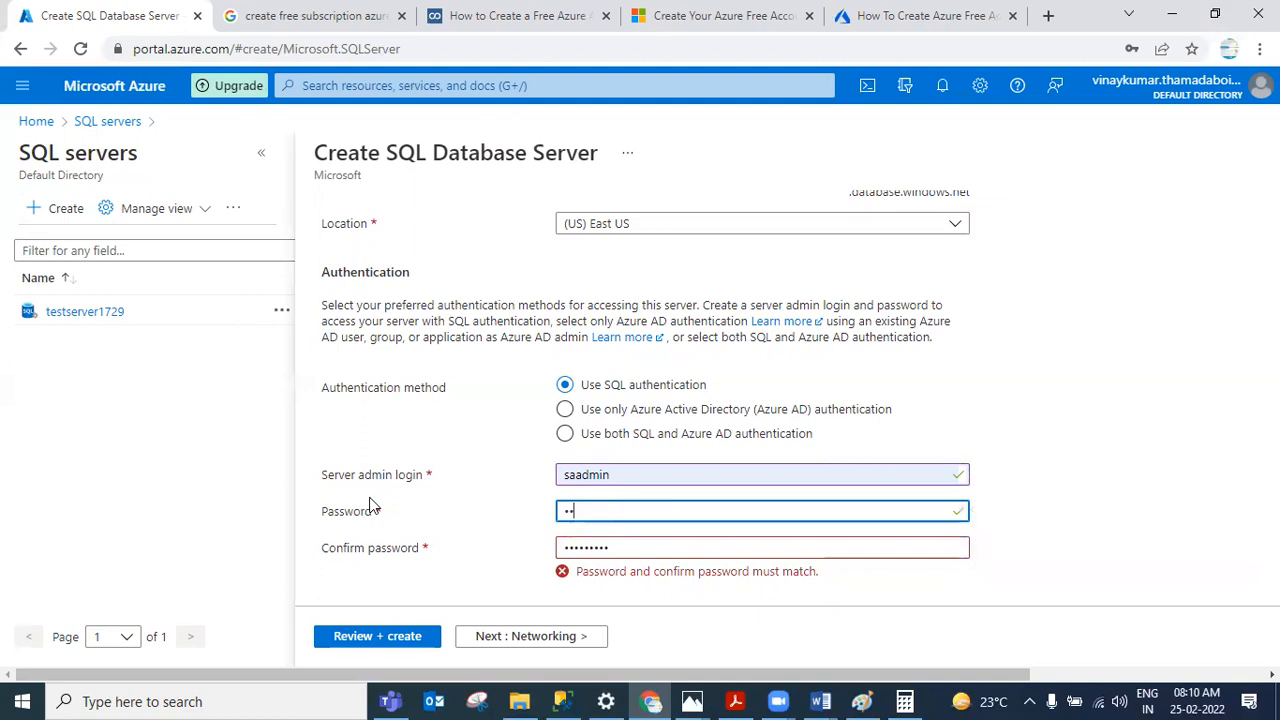
pyautogui.write('••••')
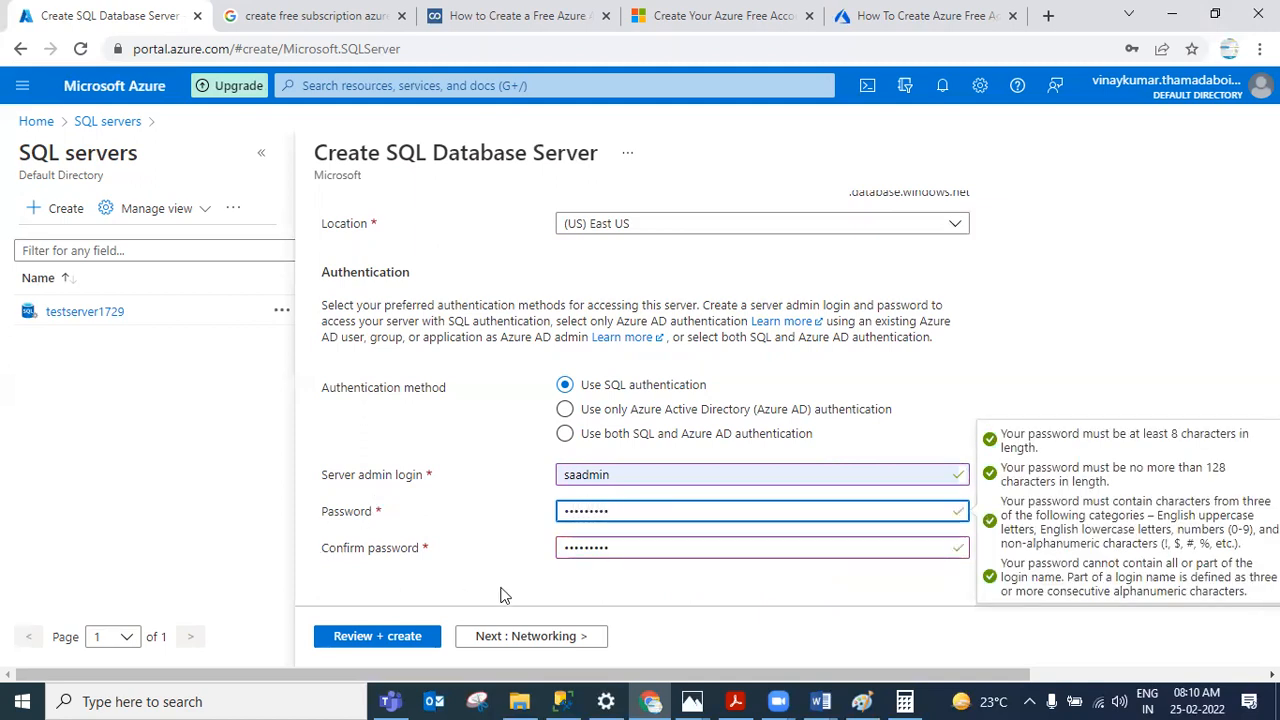
# Step: Review the Basics settings, create the devserver1729 SQL Database server, and refresh the deployment status
pyautogui.scroll(5, 488, 543)
pyautogui.scroll(1, 488, 543)
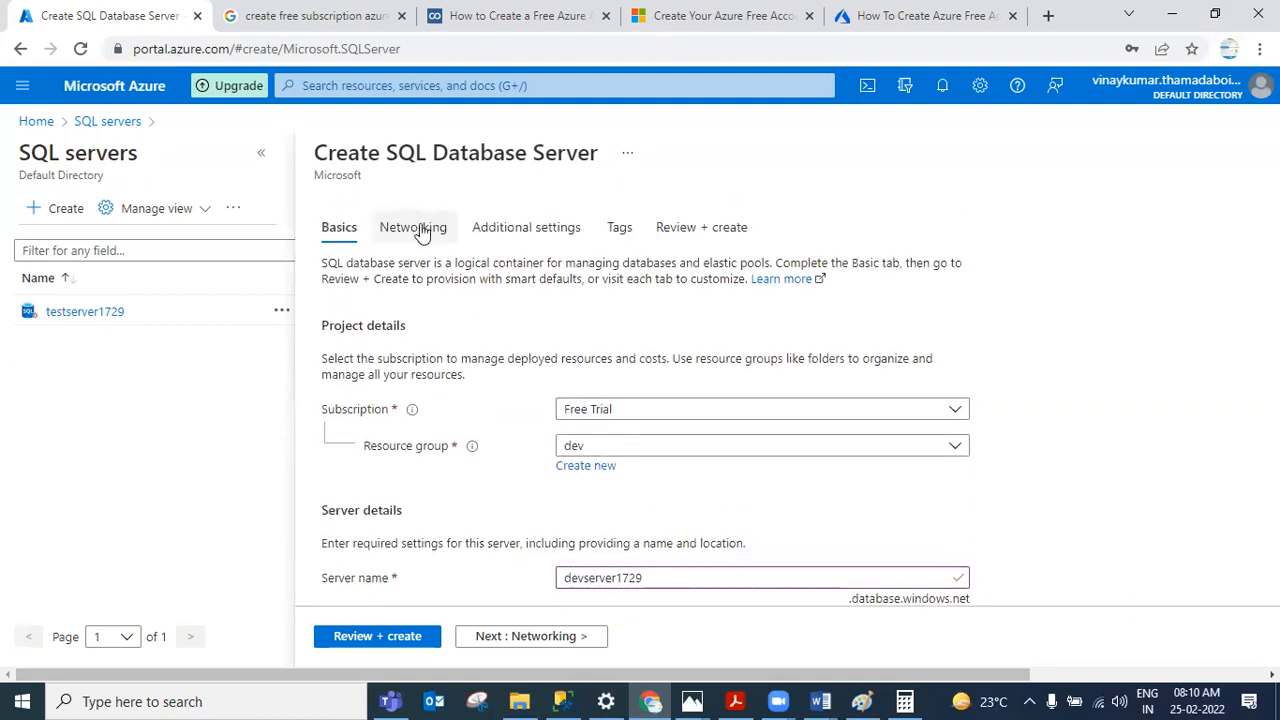
pyautogui.scroll(-4, 709, 400)
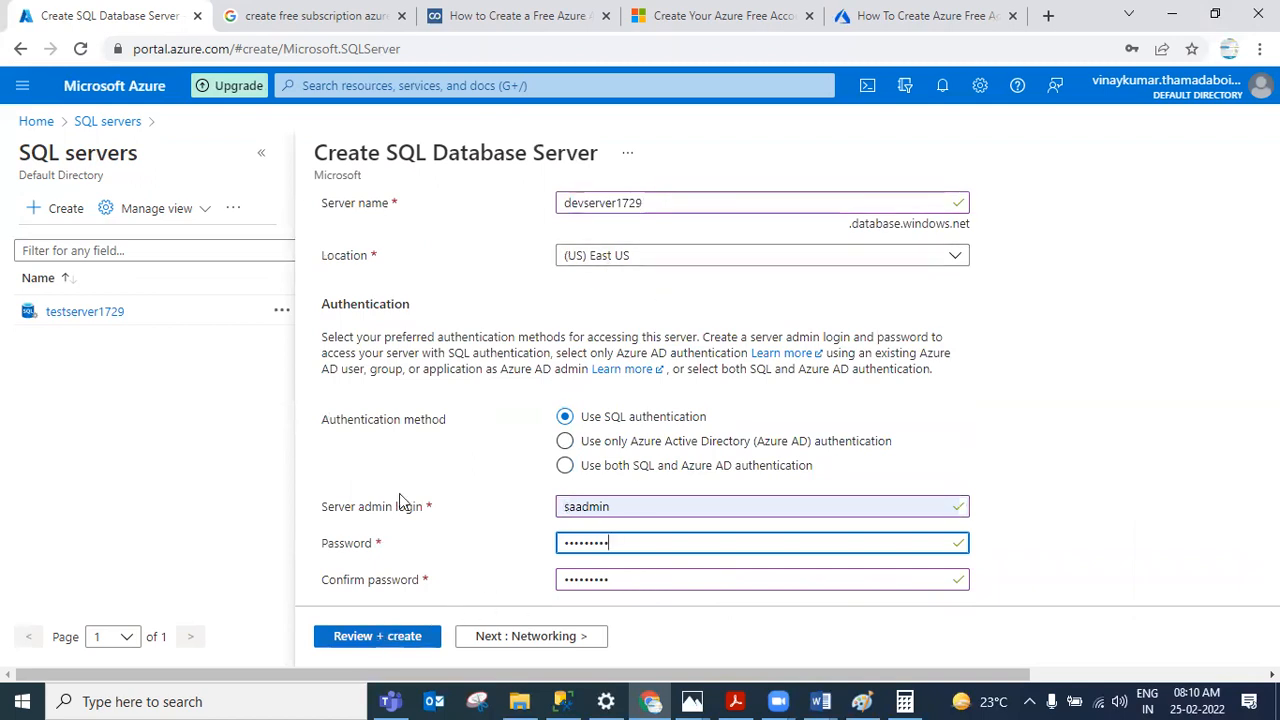
pyautogui.scroll(3, 460, 320)
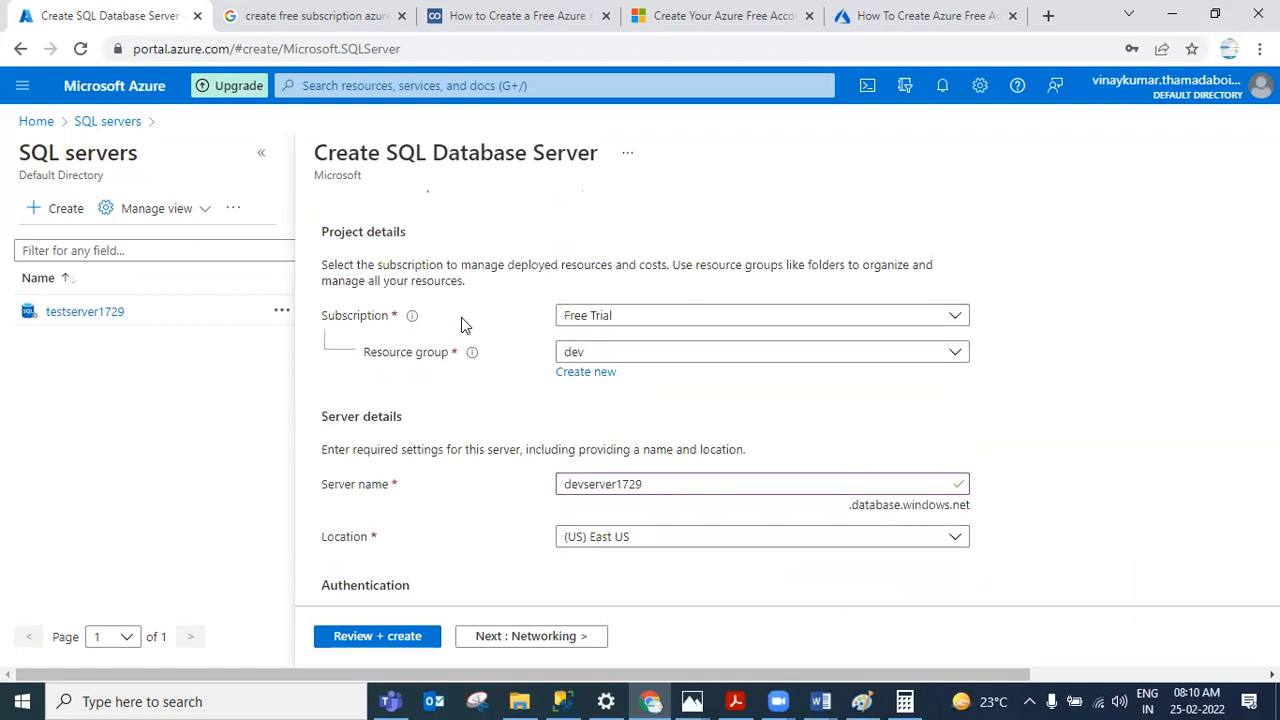
pyautogui.click(381, 640)
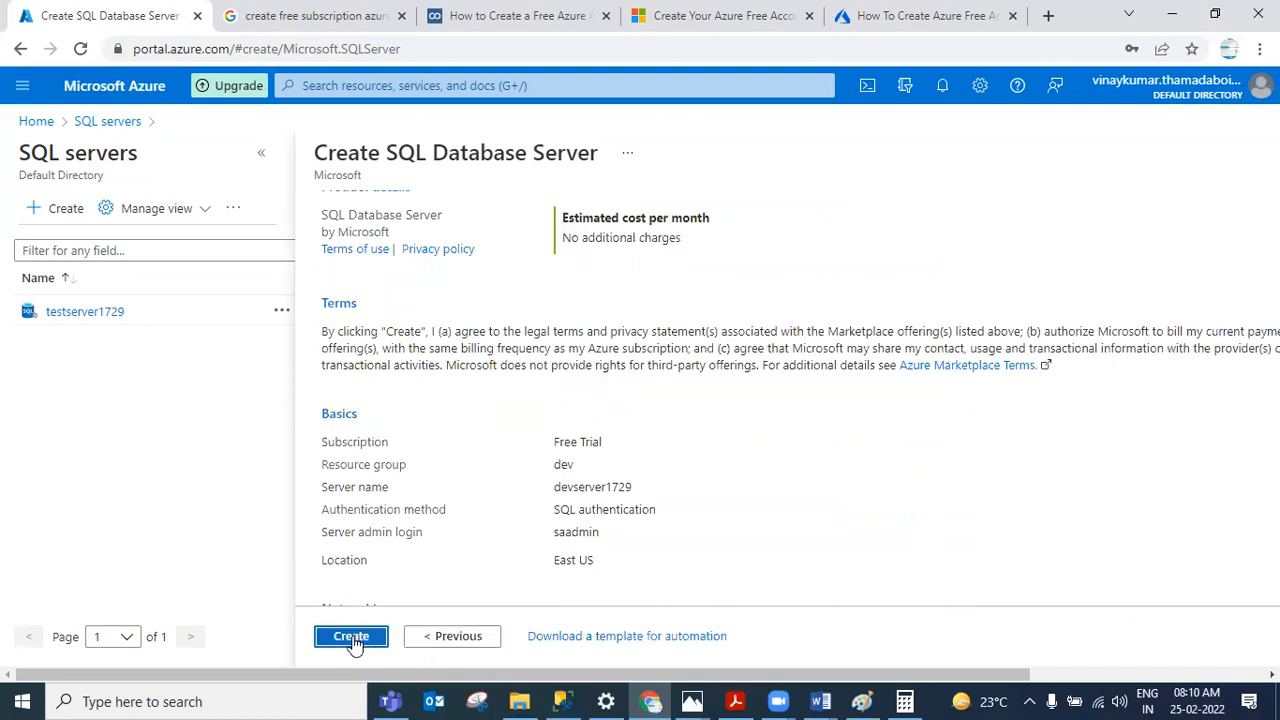
pyautogui.click(352, 638)
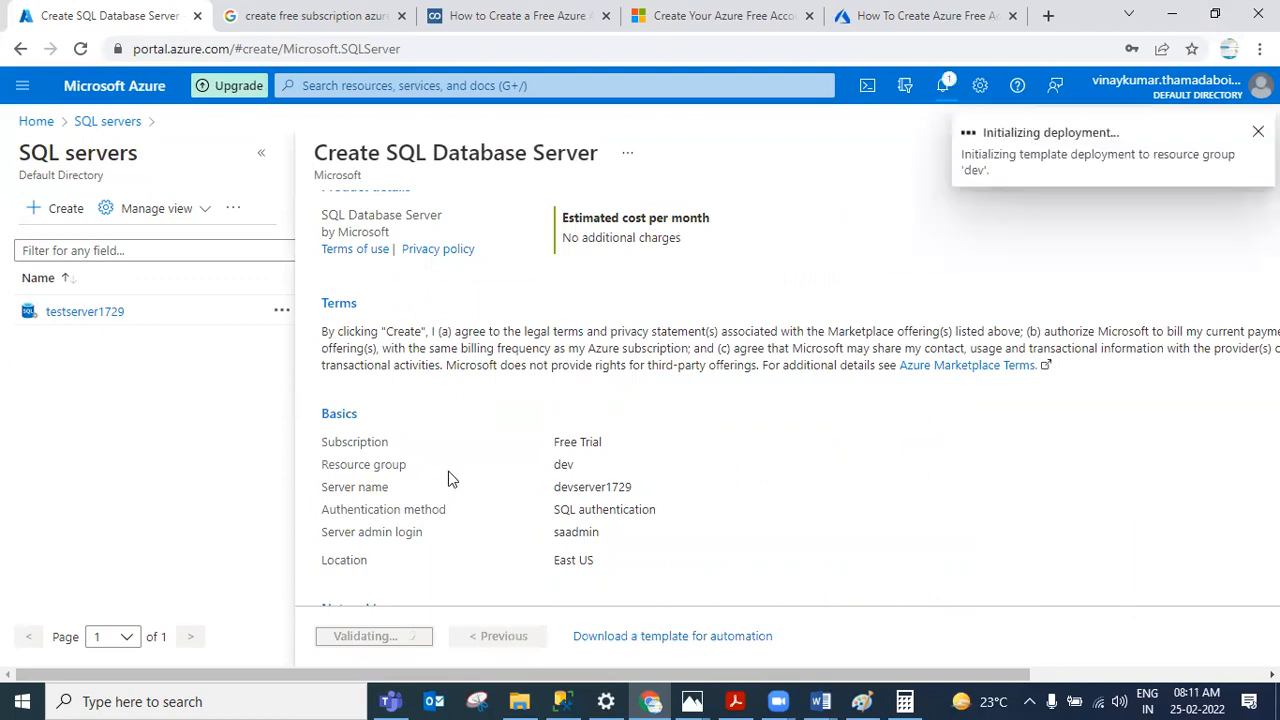
pyautogui.scroll(2, 446, 420)
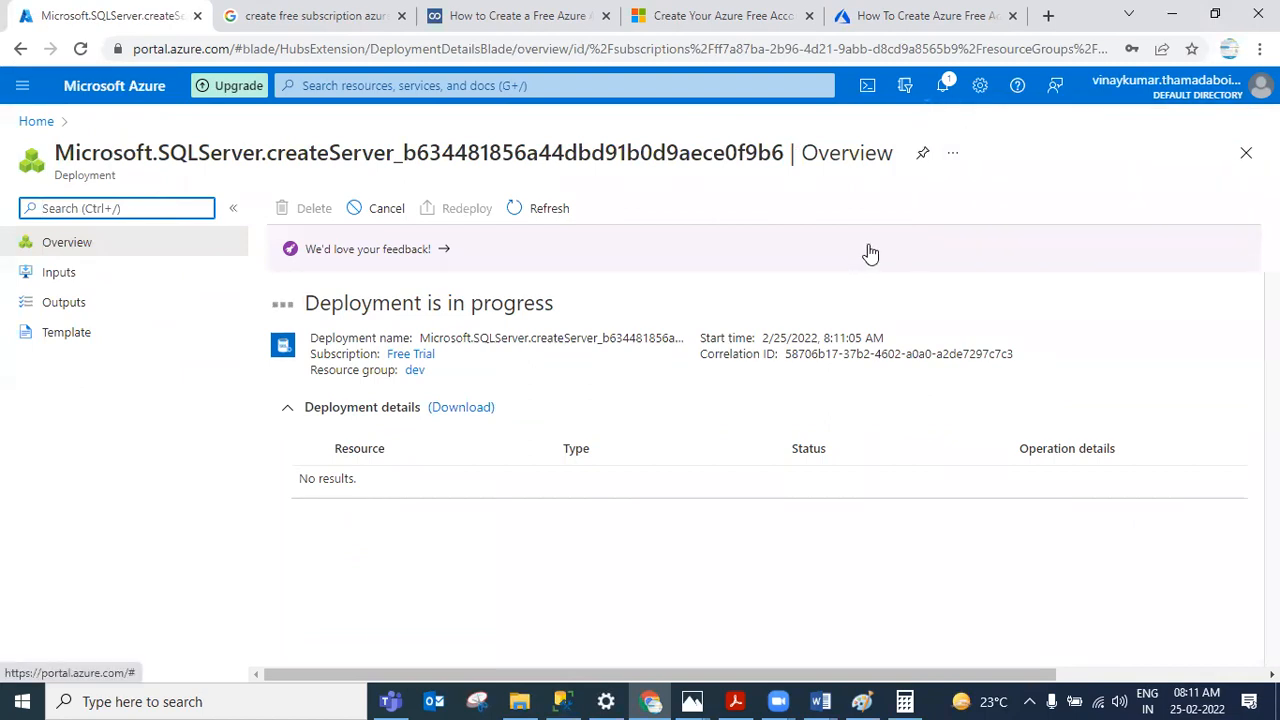
pyautogui.click(551, 213)
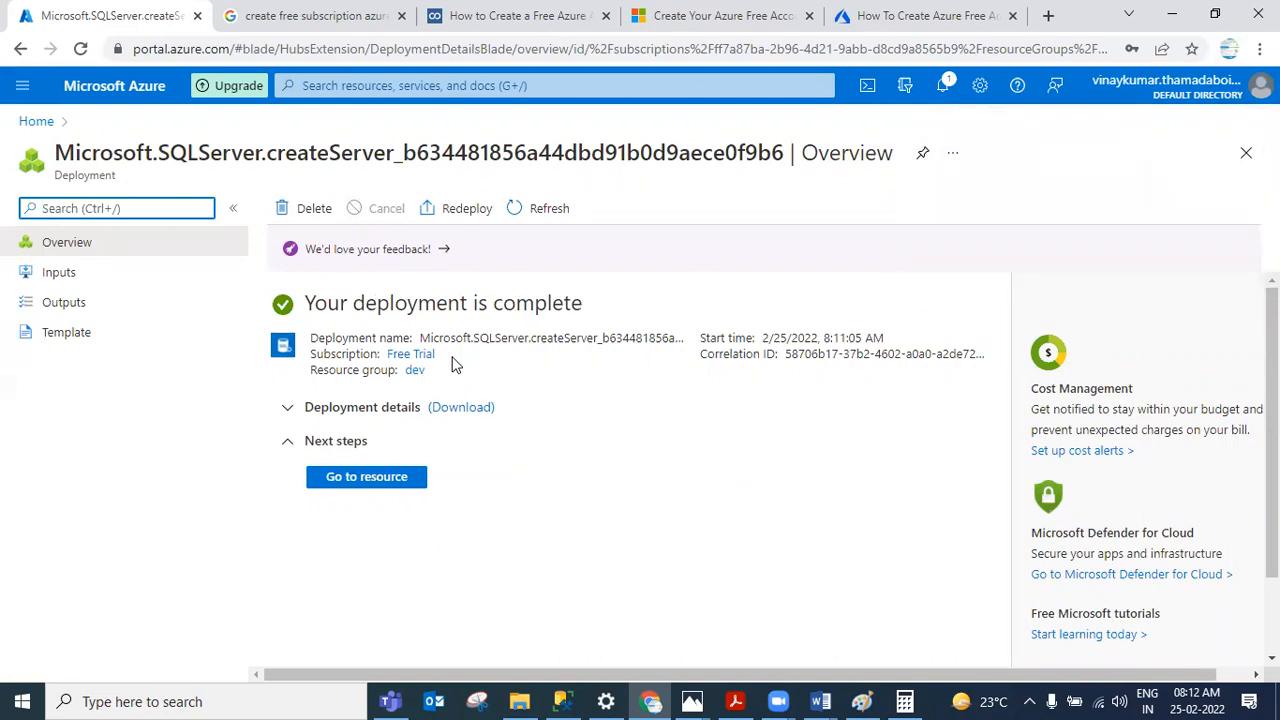
# Step: Switch to the Azure Database Models diagram in Photos, then back to the deployment page in the browser
pyautogui.click(735, 701)
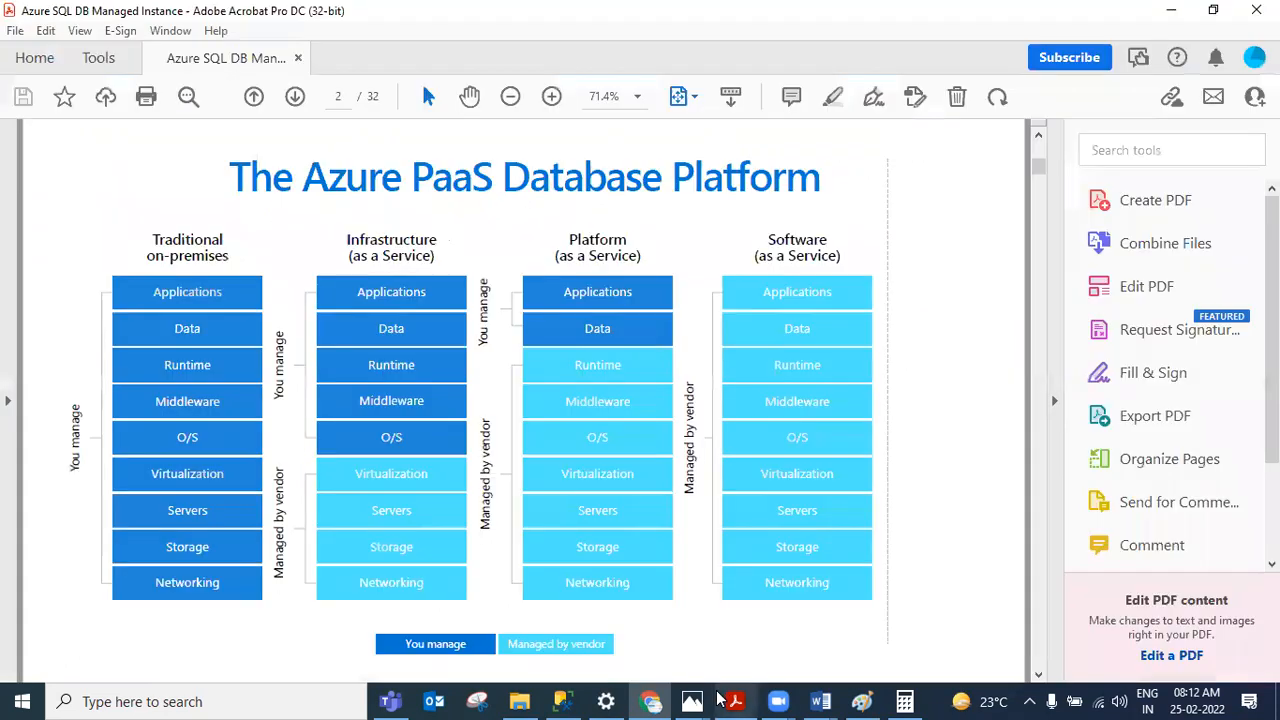
pyautogui.moveTo(690, 698)
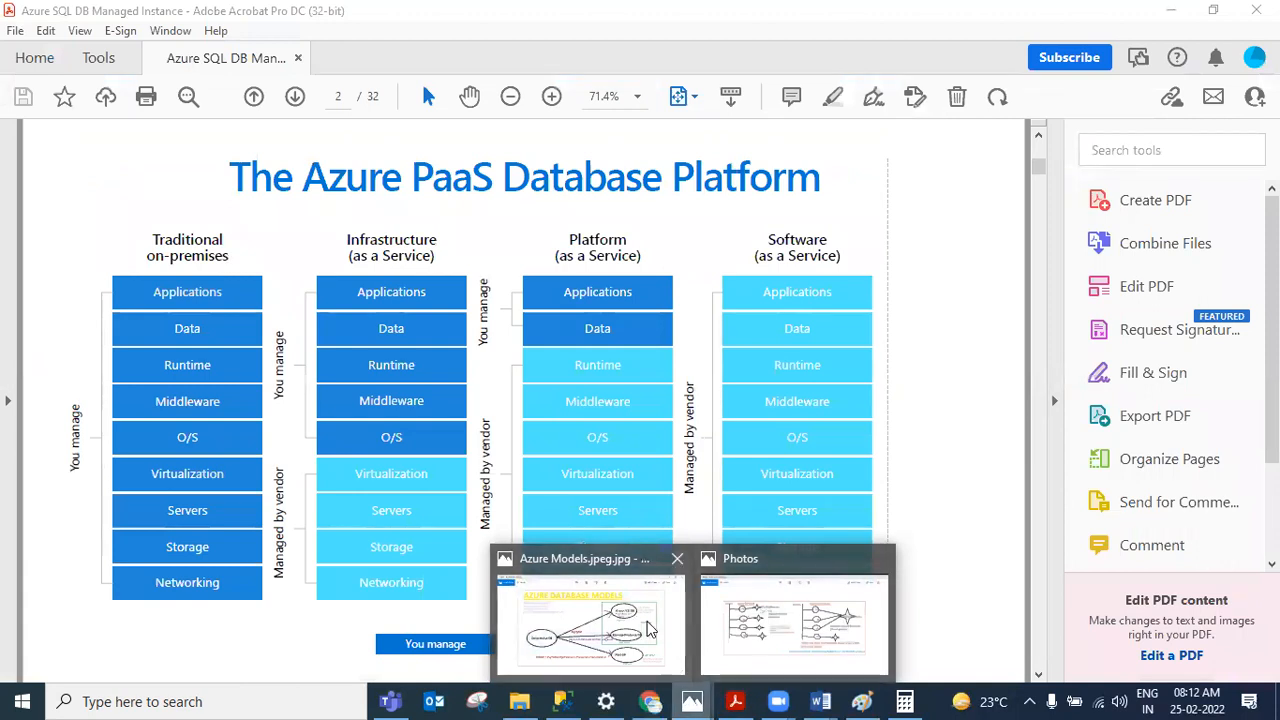
pyautogui.click(590, 620)
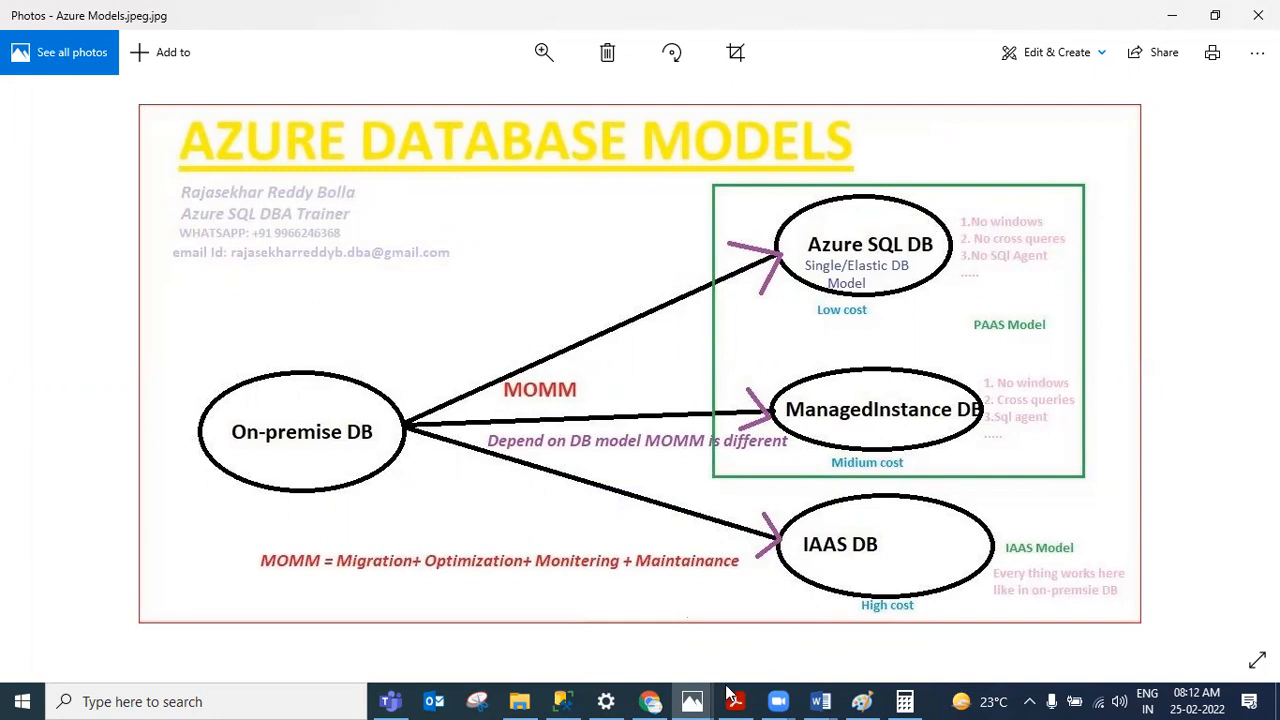
pyautogui.click(562, 701)
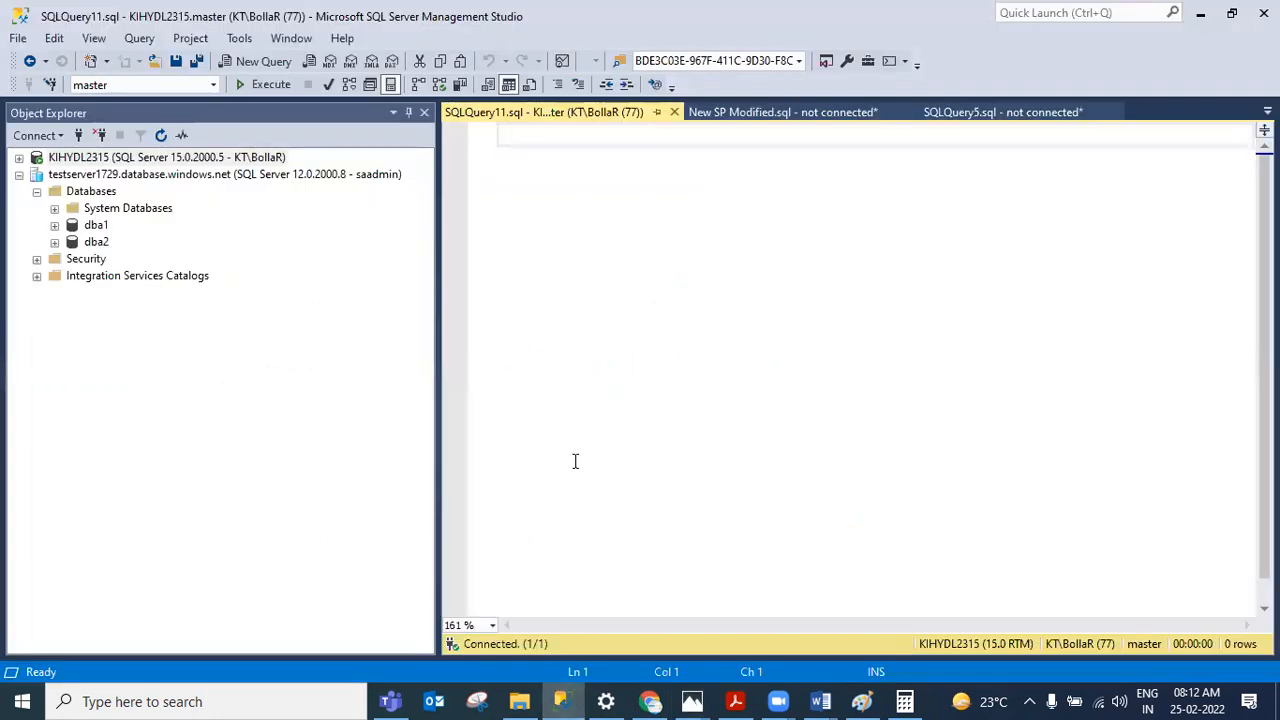
pyautogui.click(650, 701)
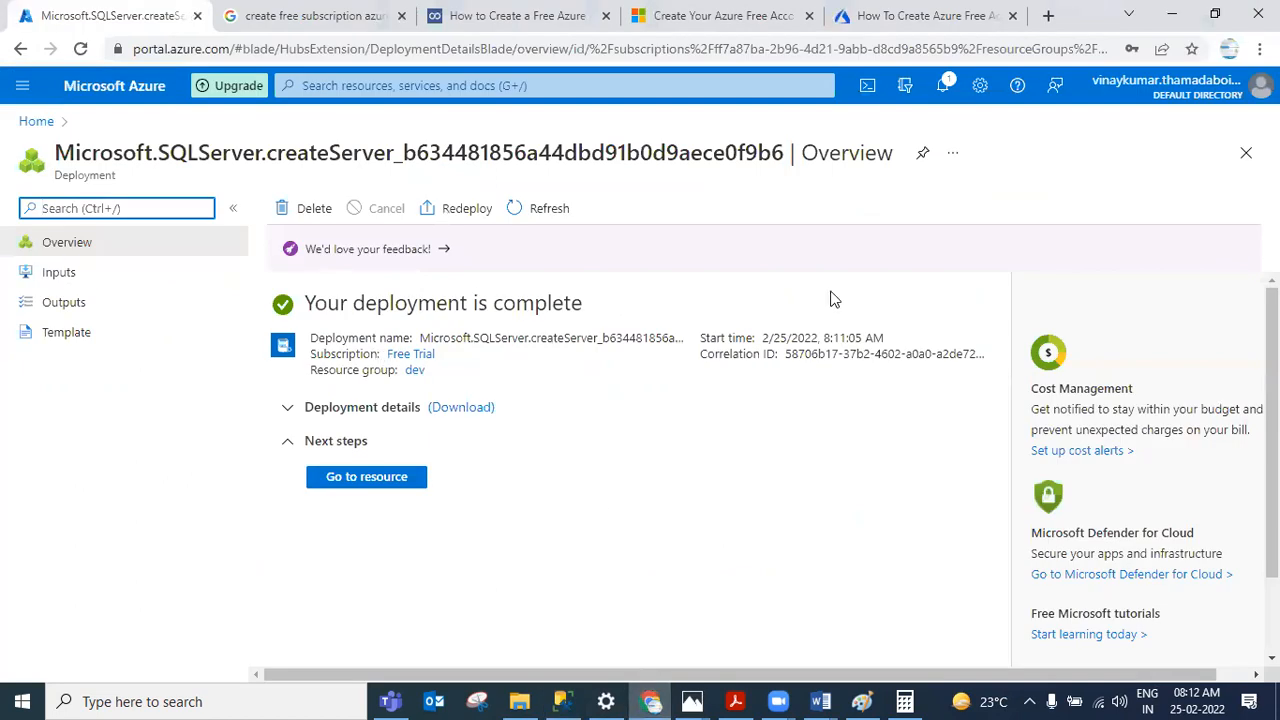
# Step: Open the new devserver1729 resource, then go to Home and open the SQL servers list
pyautogui.click(376, 482)
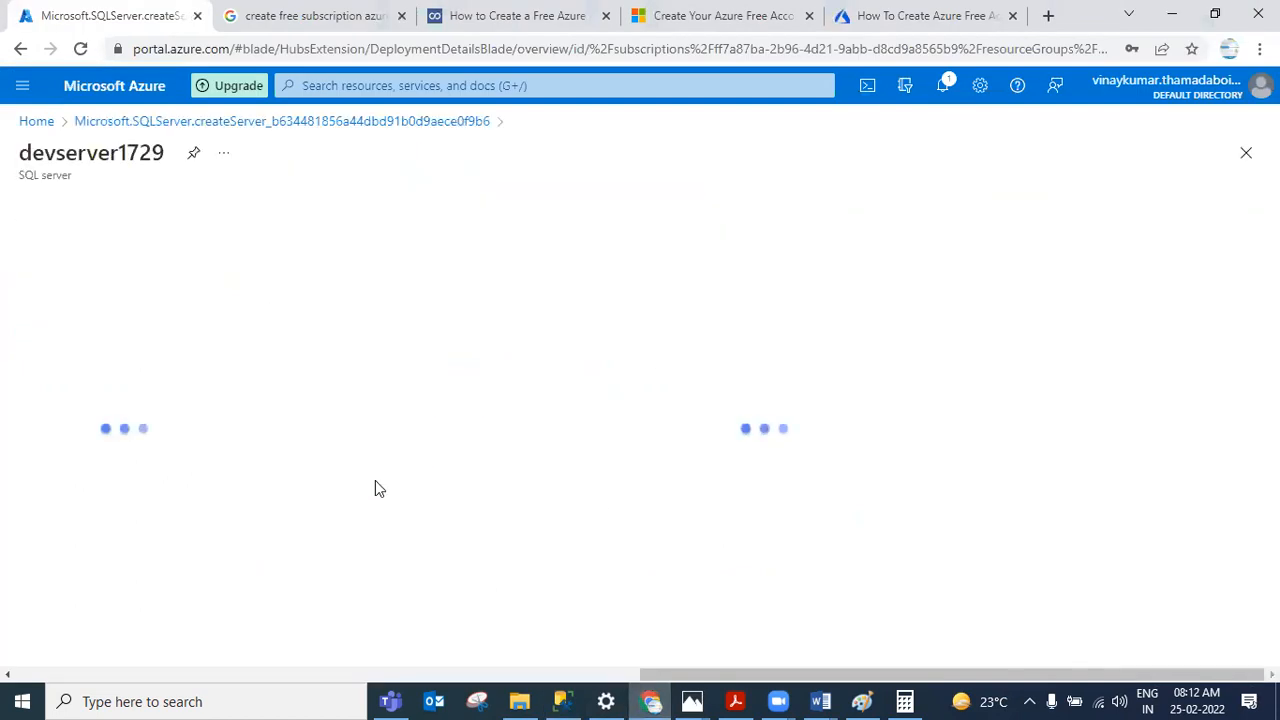
pyautogui.click(32, 121)
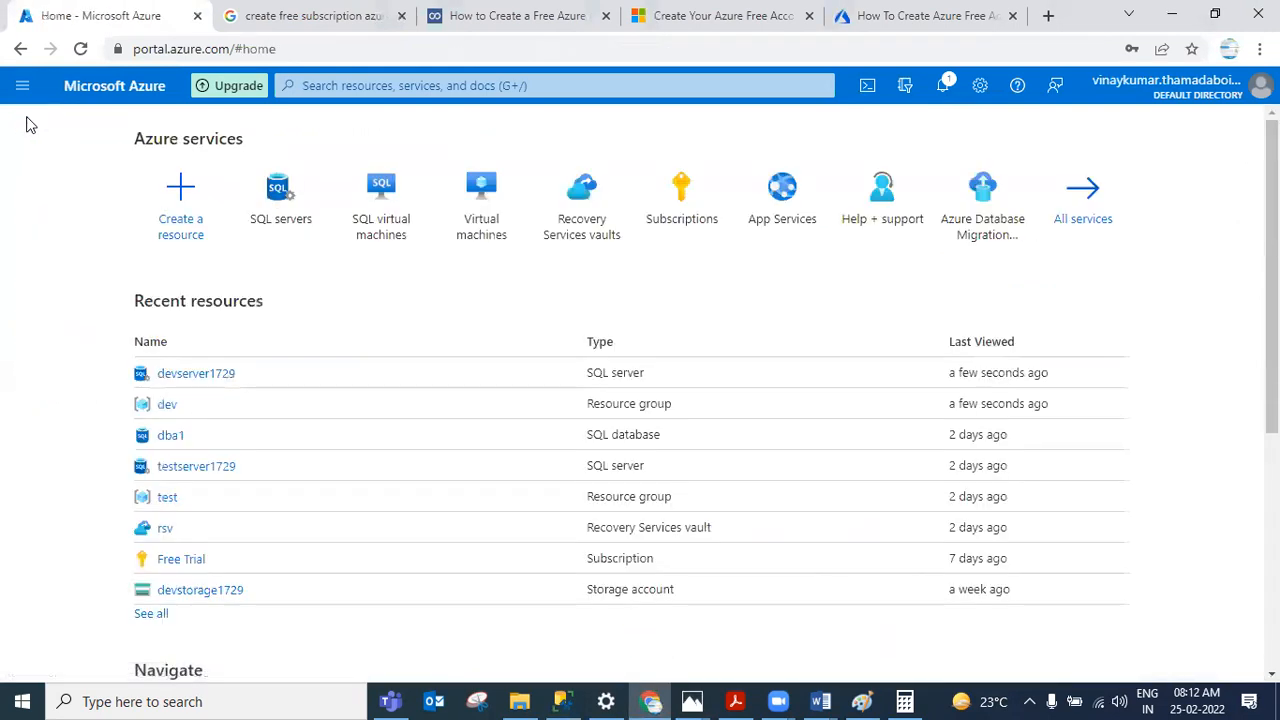
pyautogui.click(271, 212)
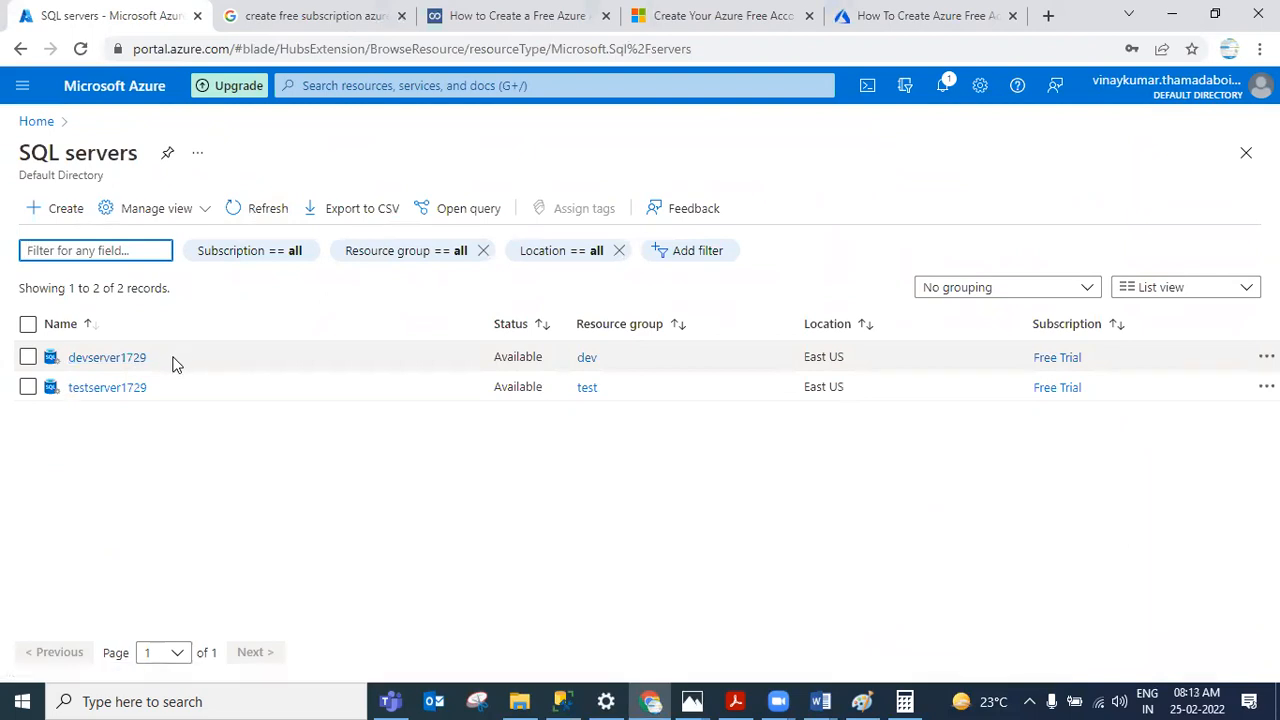
# Step: Copy the devserver1729 name and paste it as devserver1729.database.windows.net in a new Database Engine connection in SQL Server Management Studio
pyautogui.moveTo(172, 366); pyautogui.dragTo(70, 366)
pyautogui.hotkey('ctrl', 'c')
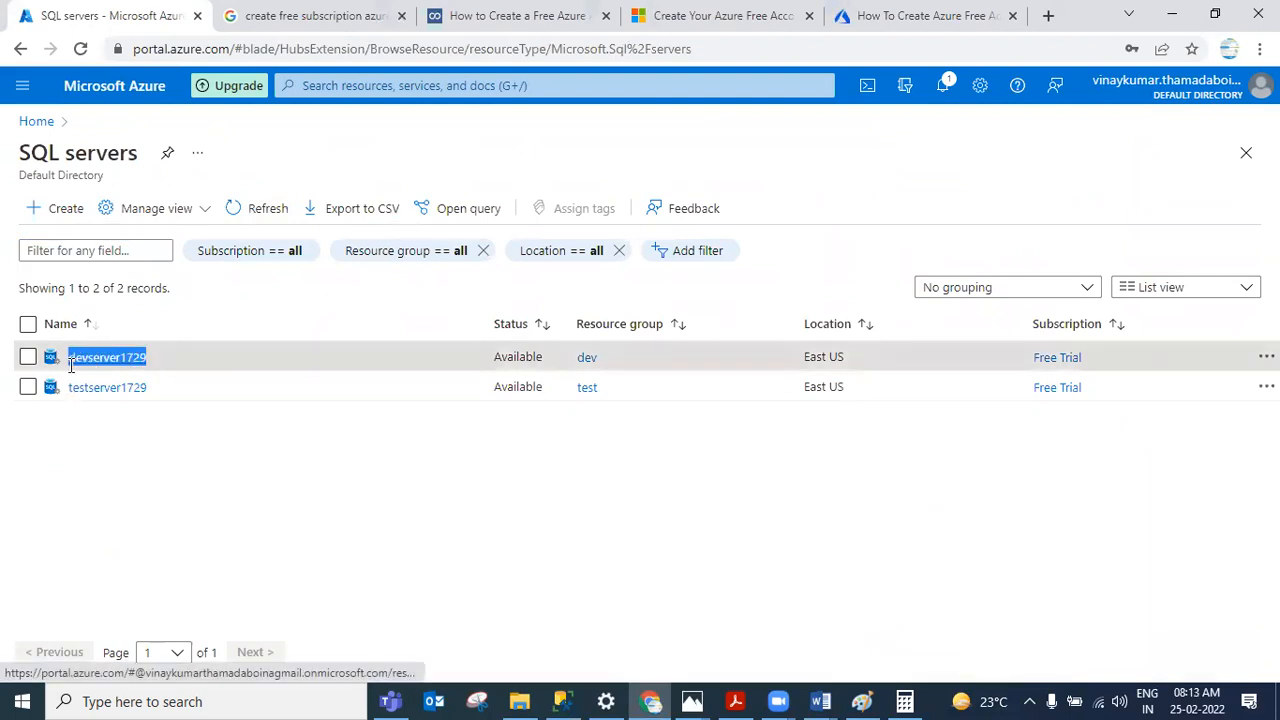
pyautogui.click(581, 699)
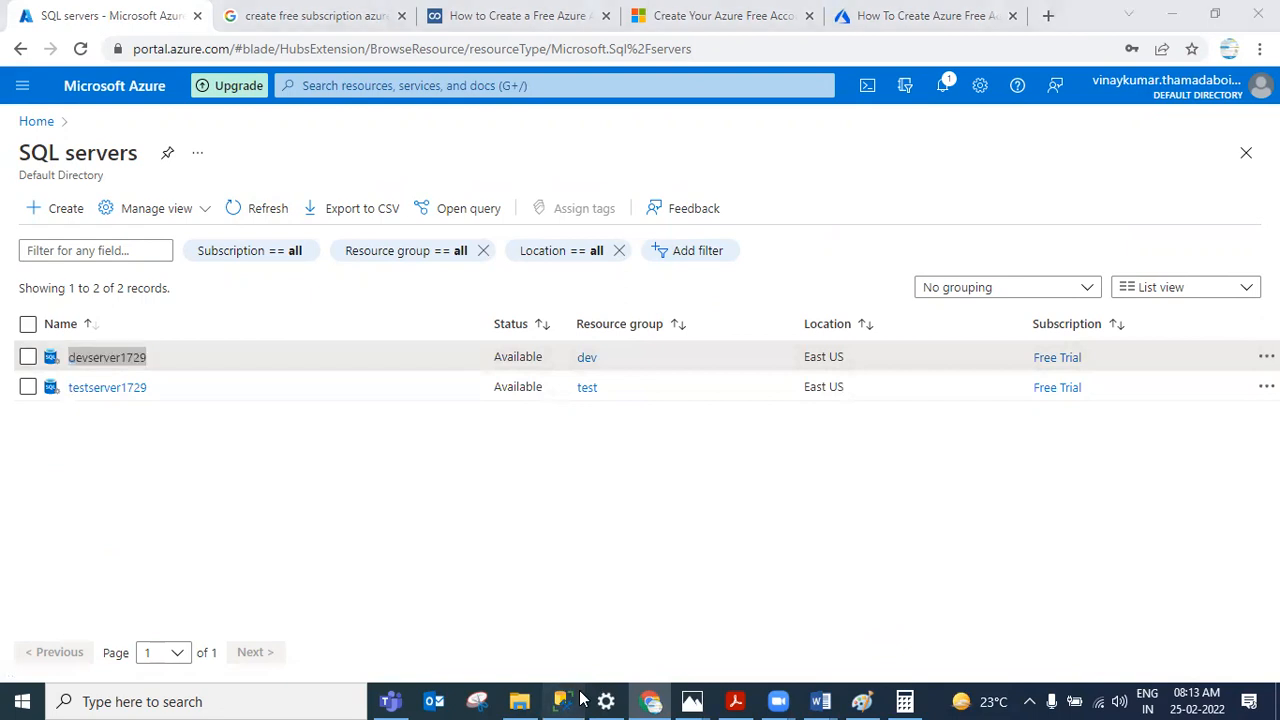
pyautogui.click(60, 136)
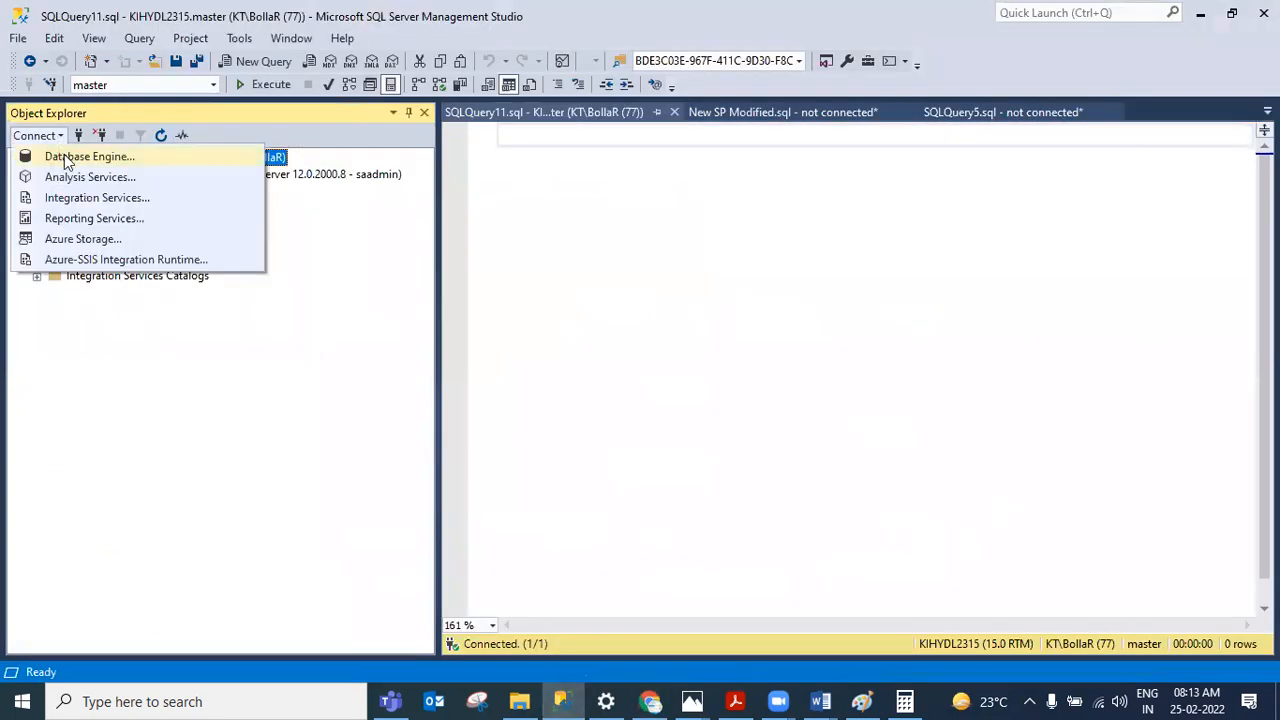
pyautogui.click(66, 160)
pyautogui.hotkey('ctrl', 'v')
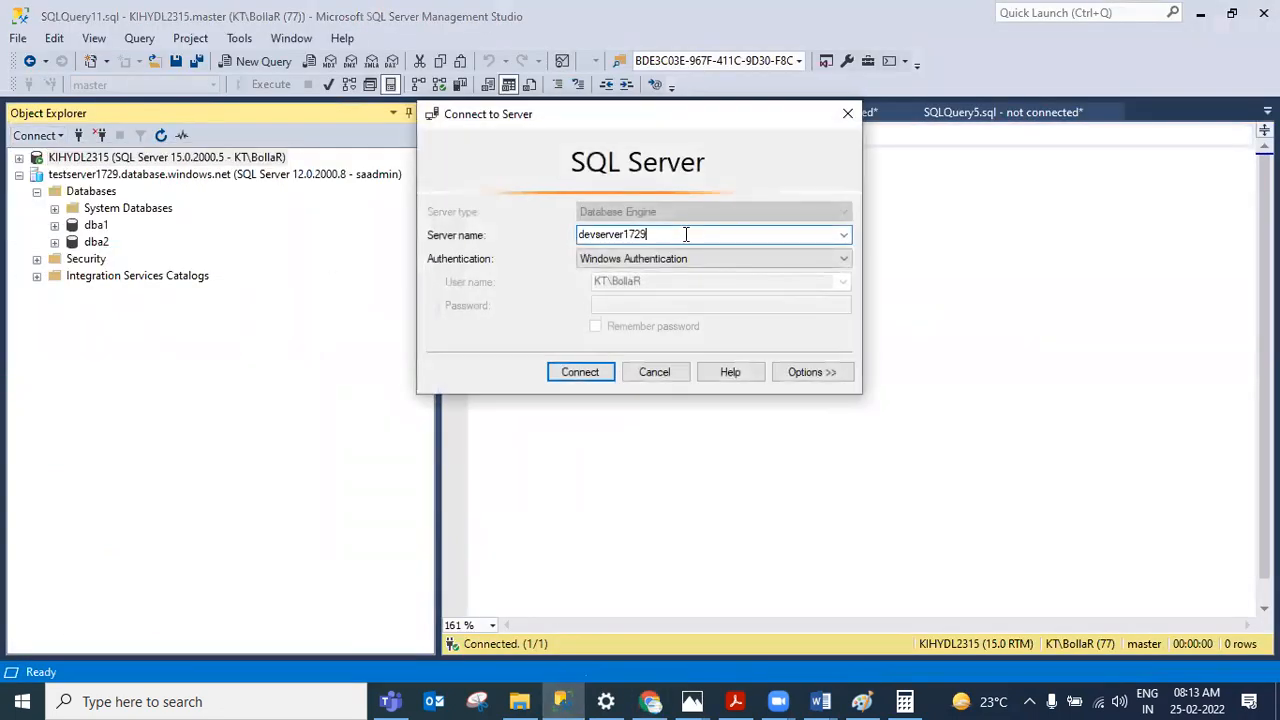
pyautogui.write('.database.windows.net')
# Step: Set the connection's authentication to SQL Server Authentication with login saadmin
pyautogui.click(673, 259)
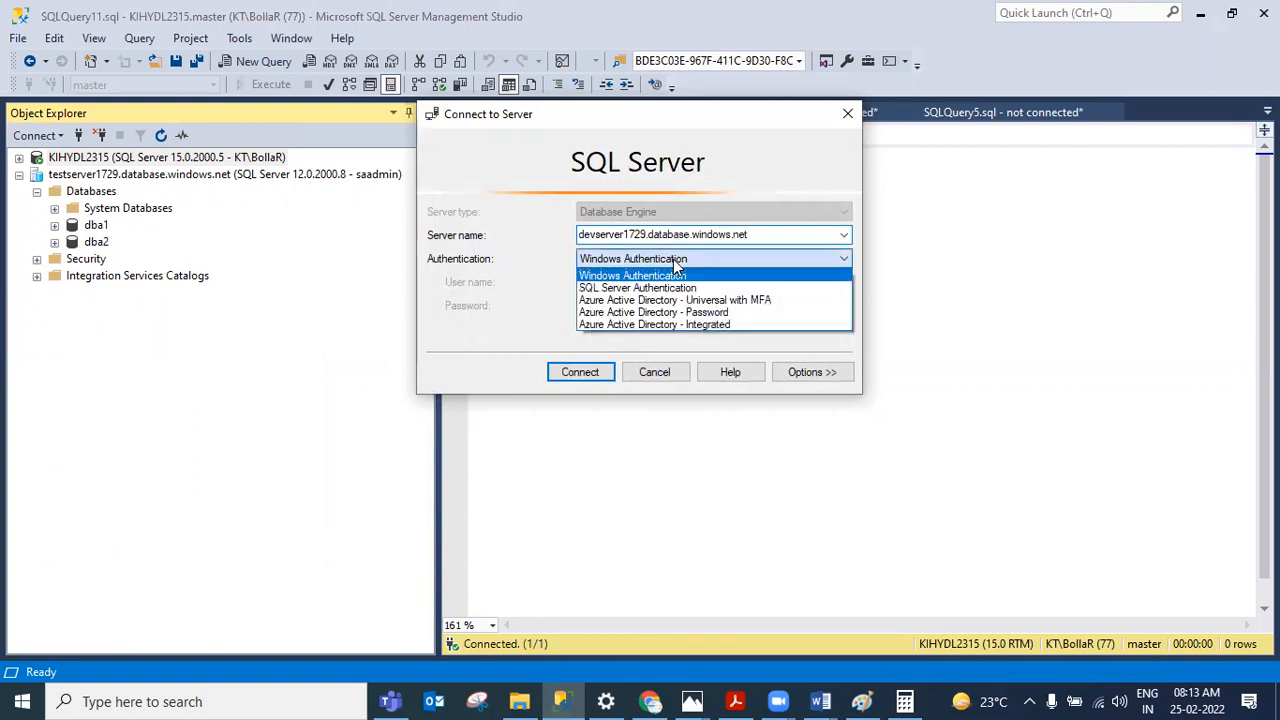
pyautogui.click(657, 287)
pyautogui.doubleClick(643, 282)
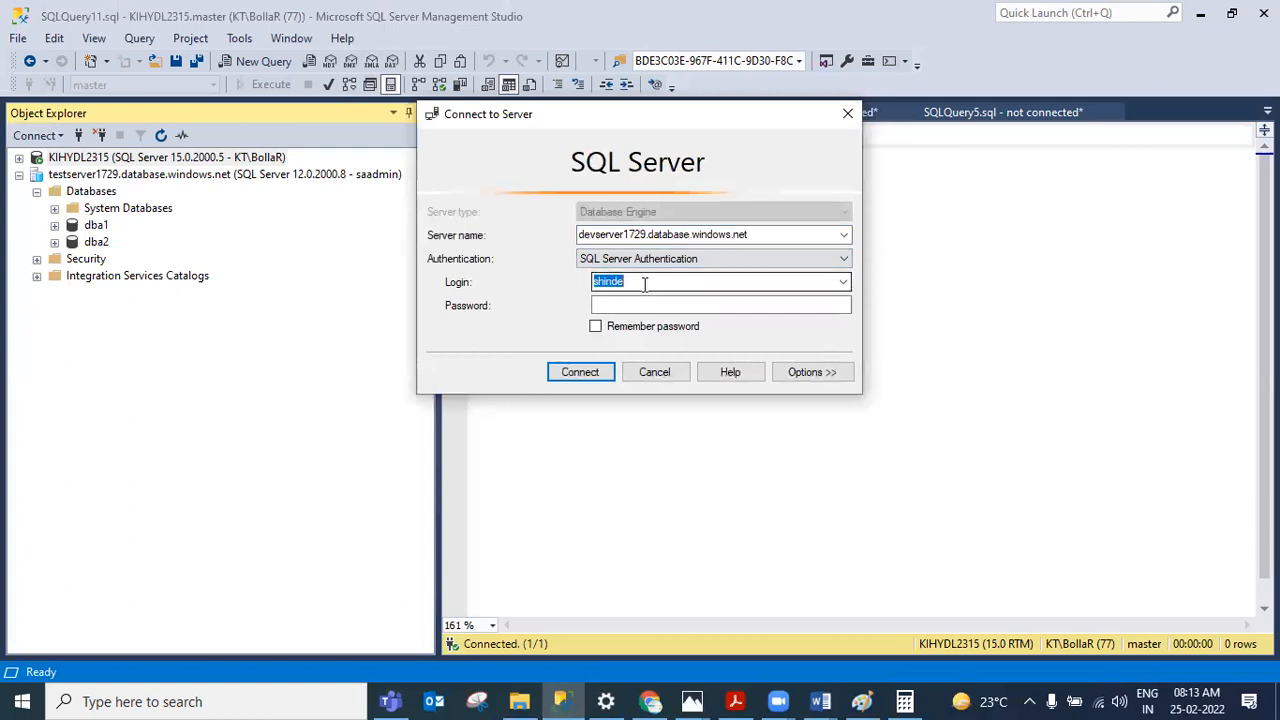
pyautogui.click(843, 282)
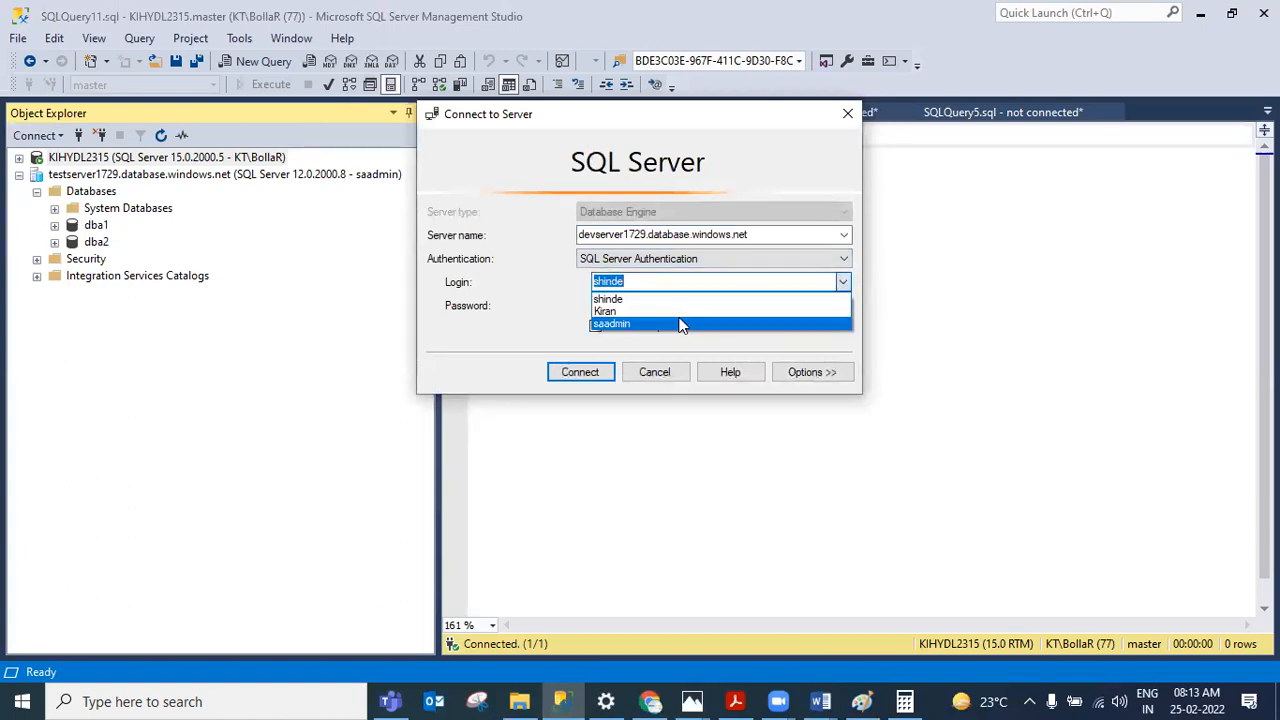
pyautogui.click(682, 323)
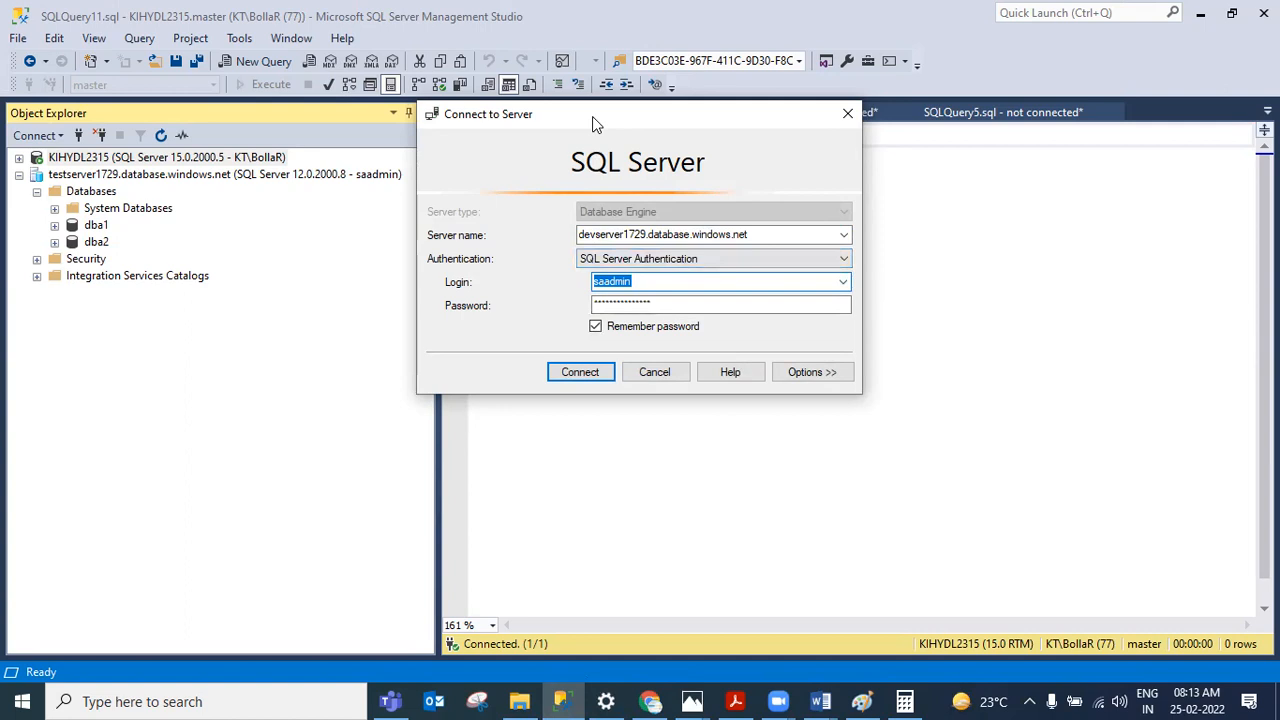
# Step: Enter the admin password, attempt to connect, and cancel the new firewall rule prompt
pyautogui.moveTo(592, 116); pyautogui.dragTo(777, 294)
pyautogui.press('Tab')
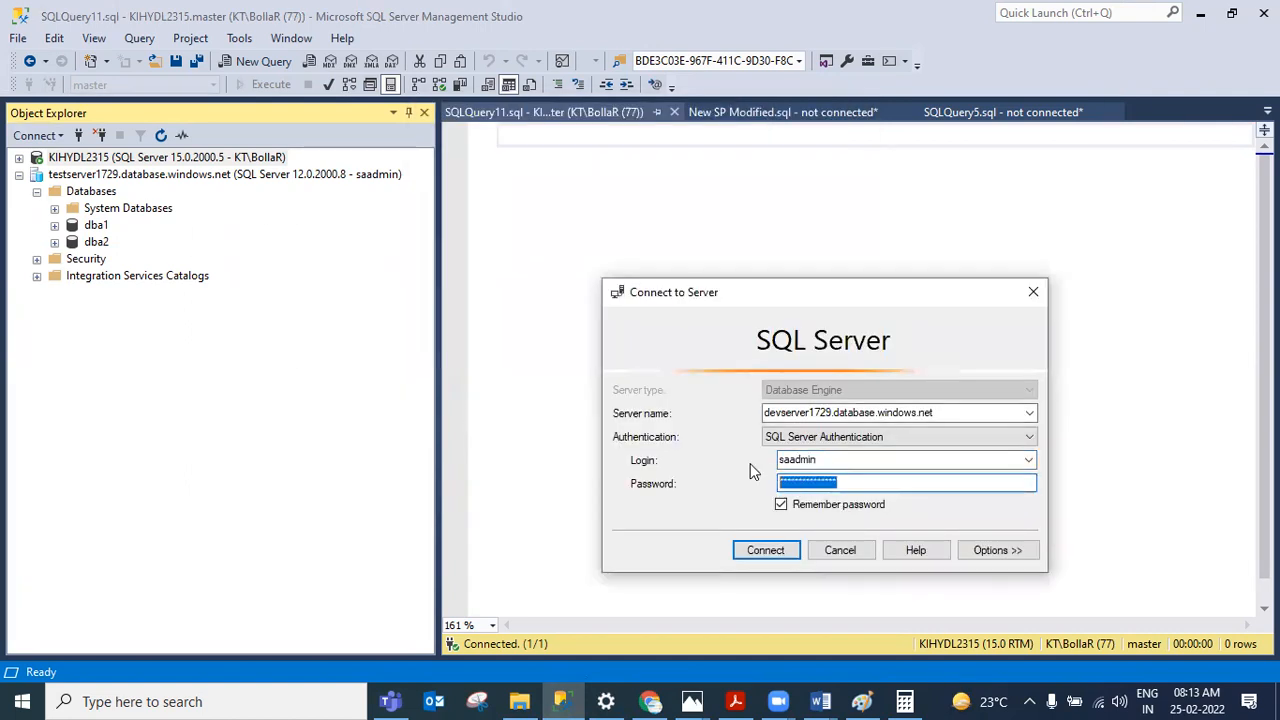
pyautogui.write('****')
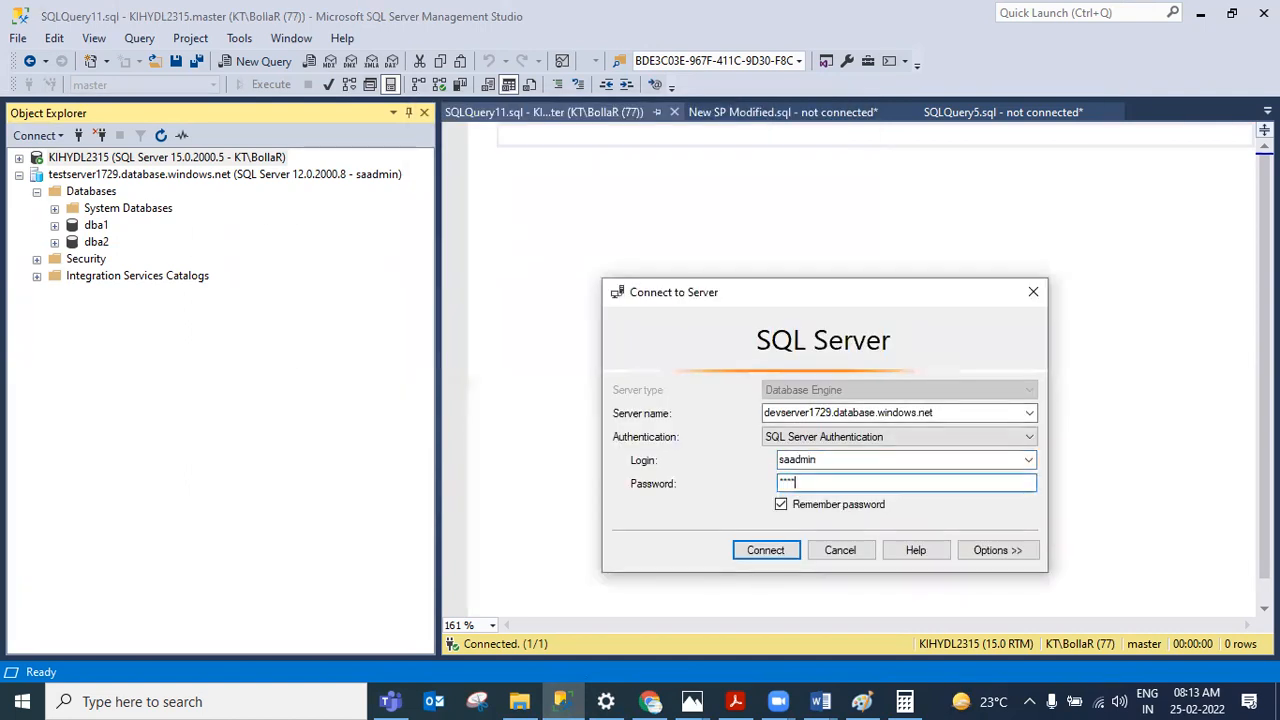
pyautogui.click(628, 191)
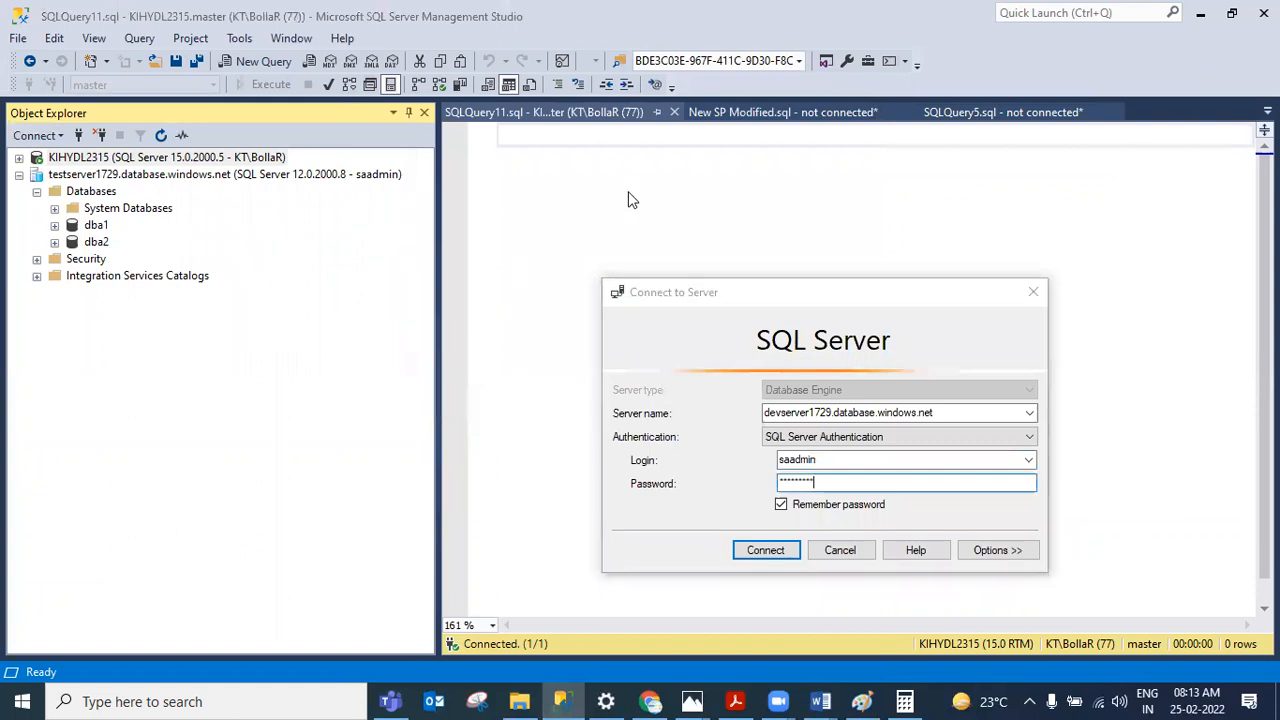
pyautogui.click(766, 549)
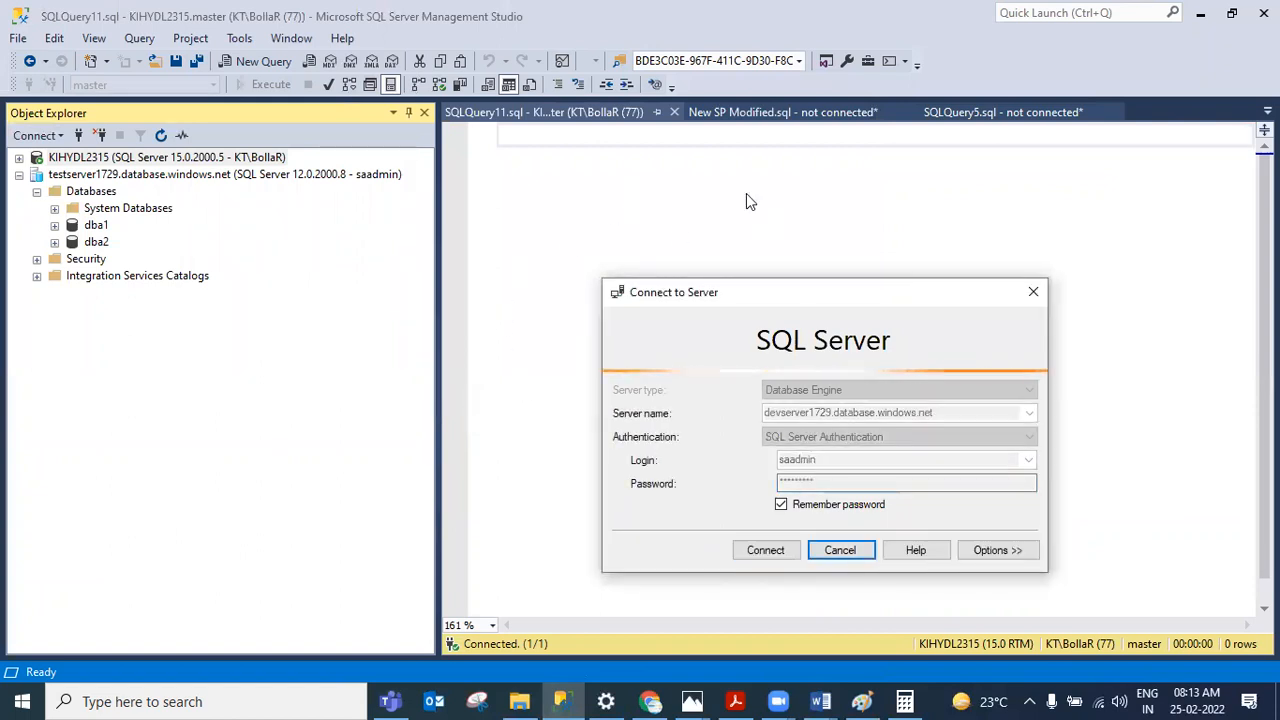
pyautogui.click(891, 100)
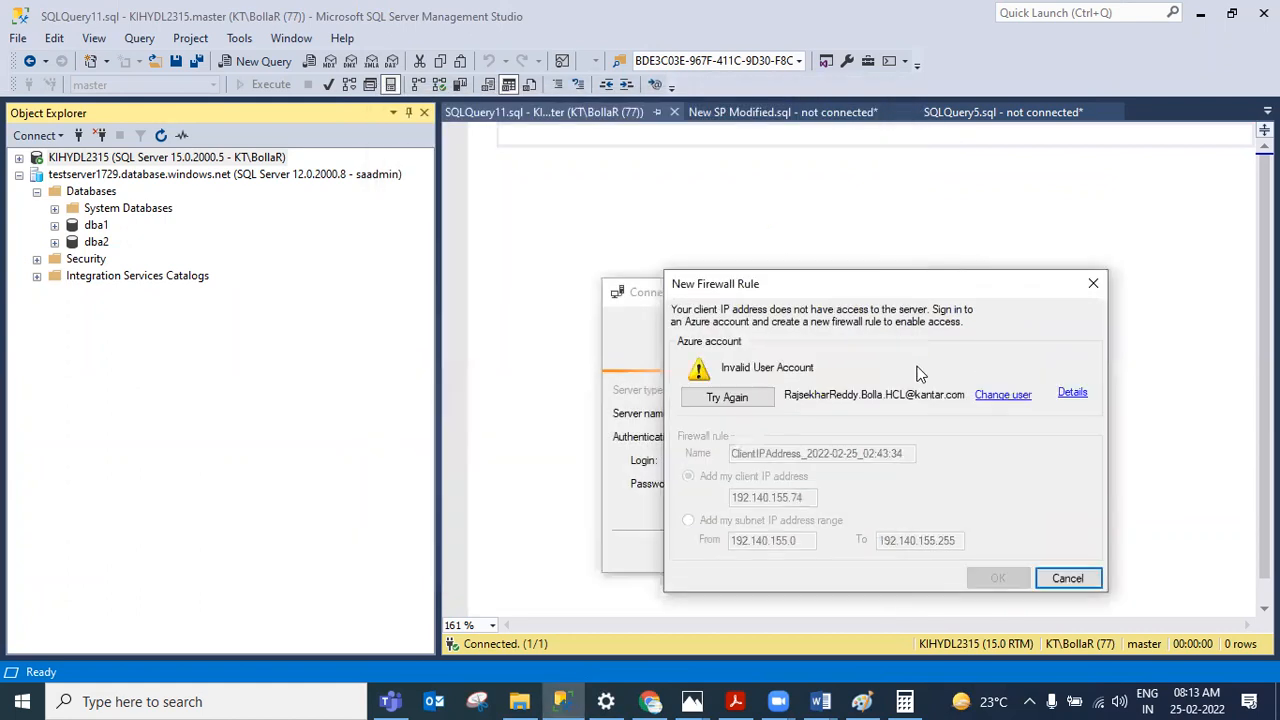
pyautogui.click(1078, 289)
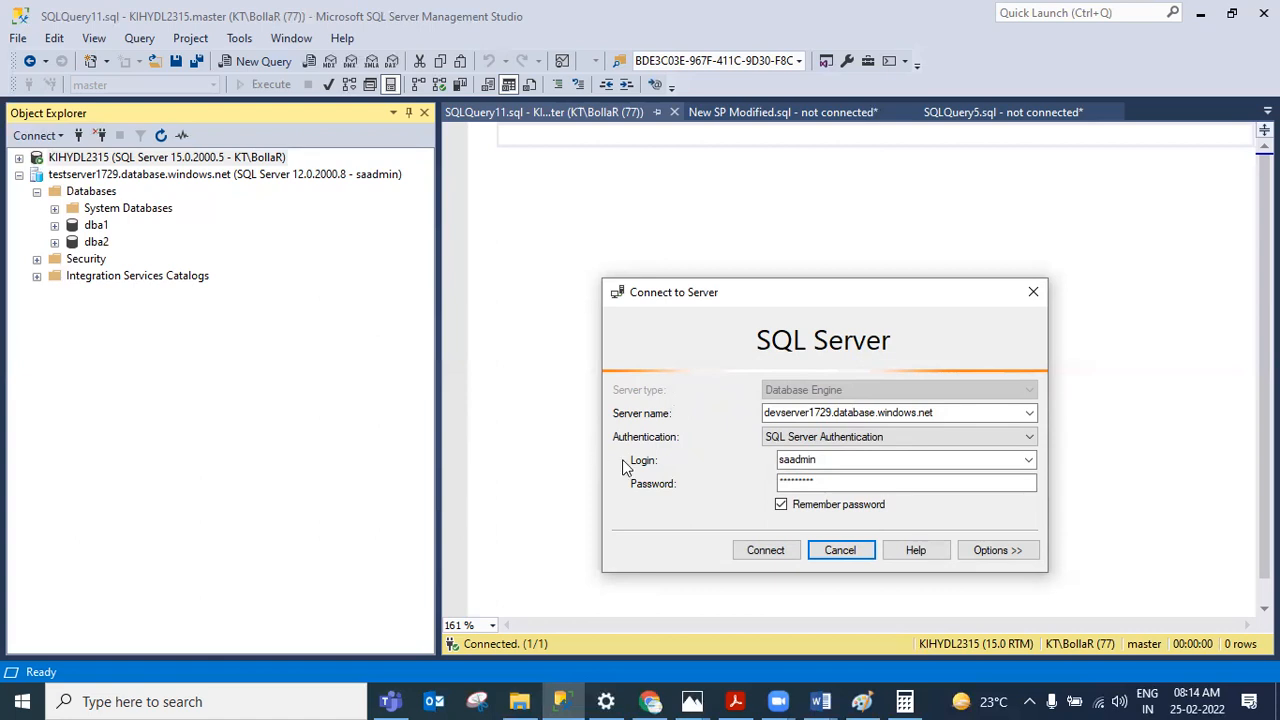
# Step: Switch to Paint and start a new blank canvas without saving the previous sketch
pyautogui.click(862, 701)
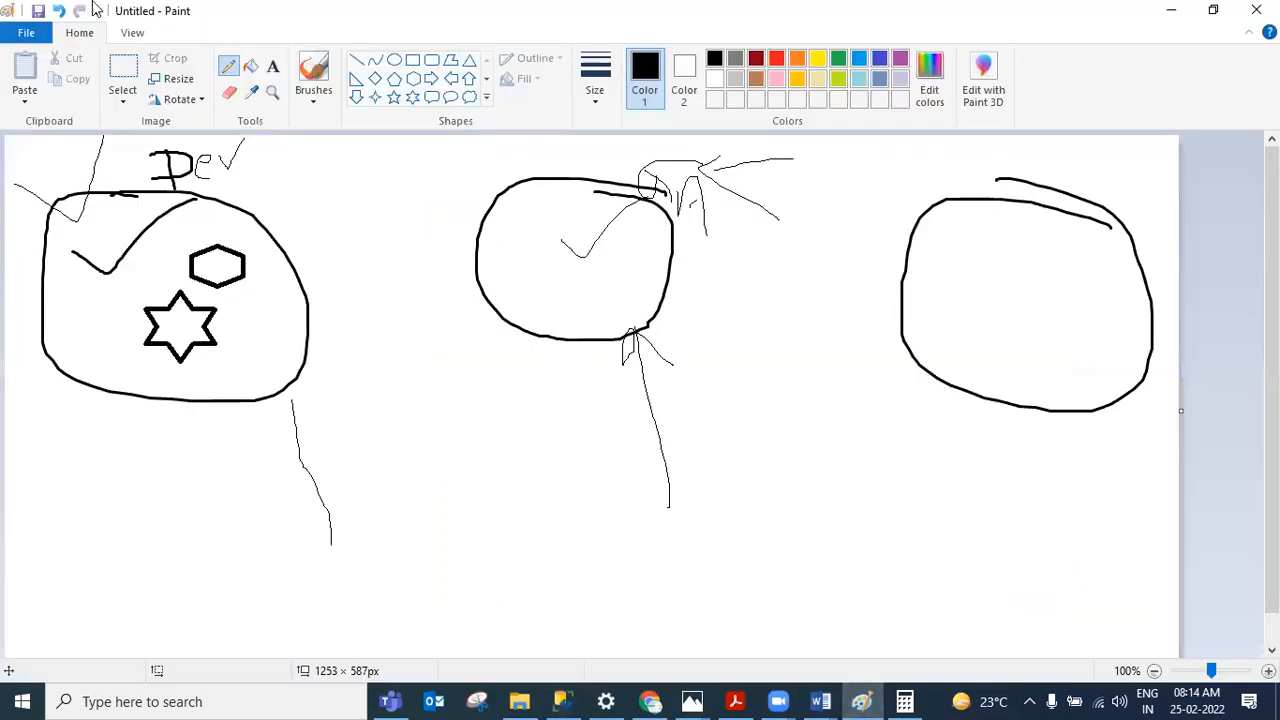
pyautogui.click(38, 34)
pyautogui.click(46, 62)
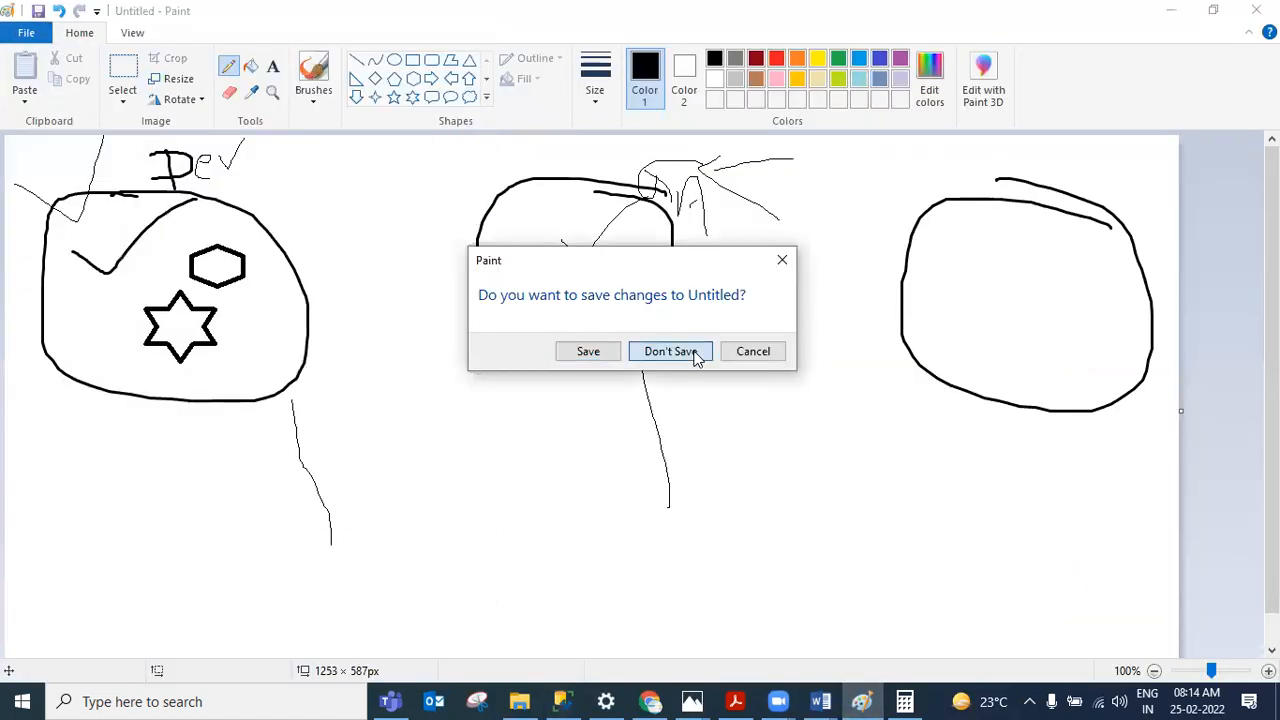
pyautogui.click(694, 355)
# Step: Sketch a large circle containing a smaller circle marked S, with an arrow pointing into the large circle
pyautogui.moveTo(705, 181)
pyautogui.mouseDown()
pyautogui.moveTo(371, 187)
pyautogui.moveTo(759, 665)
pyautogui.moveTo(660, 112)
pyautogui.mouseUp()
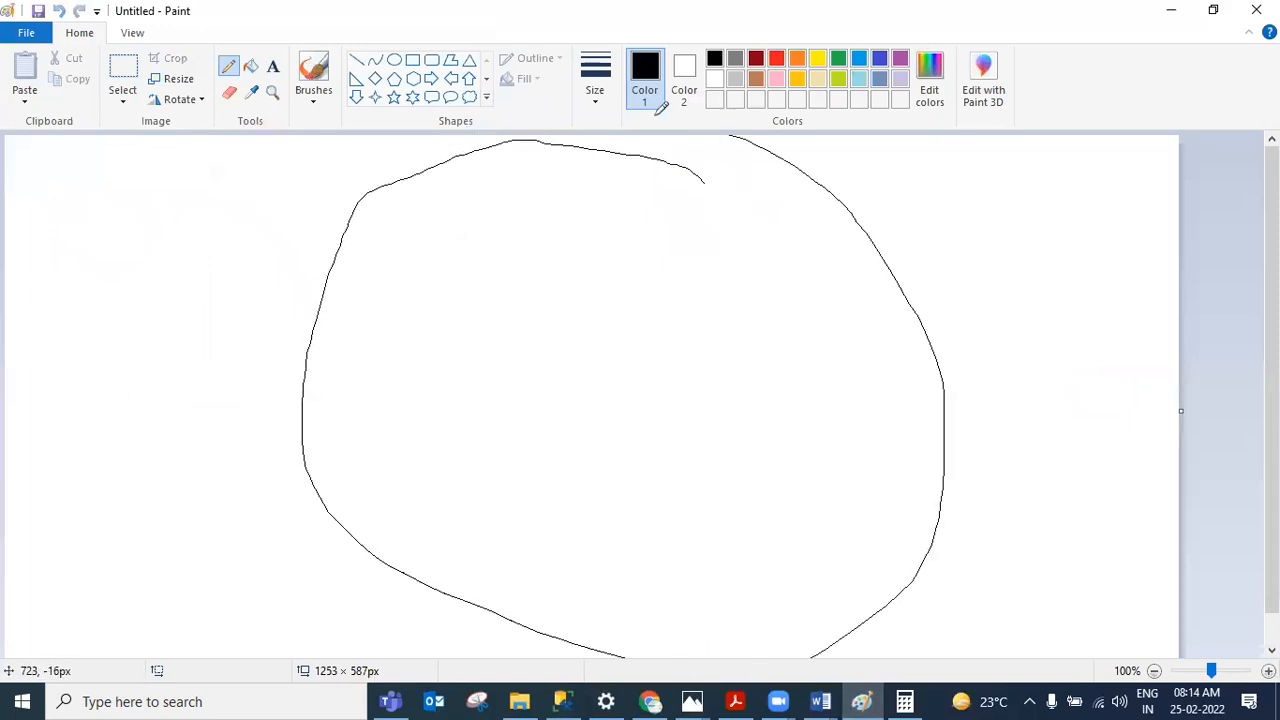
pyautogui.moveTo(703, 304)
pyautogui.mouseDown()
pyautogui.moveTo(617, 248)
pyautogui.moveTo(641, 519)
pyautogui.moveTo(637, 262)
pyautogui.mouseUp()
pyautogui.moveTo(627, 311)
pyautogui.mouseDown()
pyautogui.moveTo(596, 311)
pyautogui.moveTo(632, 355)
pyautogui.moveTo(587, 387)
pyautogui.mouseUp()
pyautogui.moveTo(41, 158); pyautogui.dragTo(322, 292)
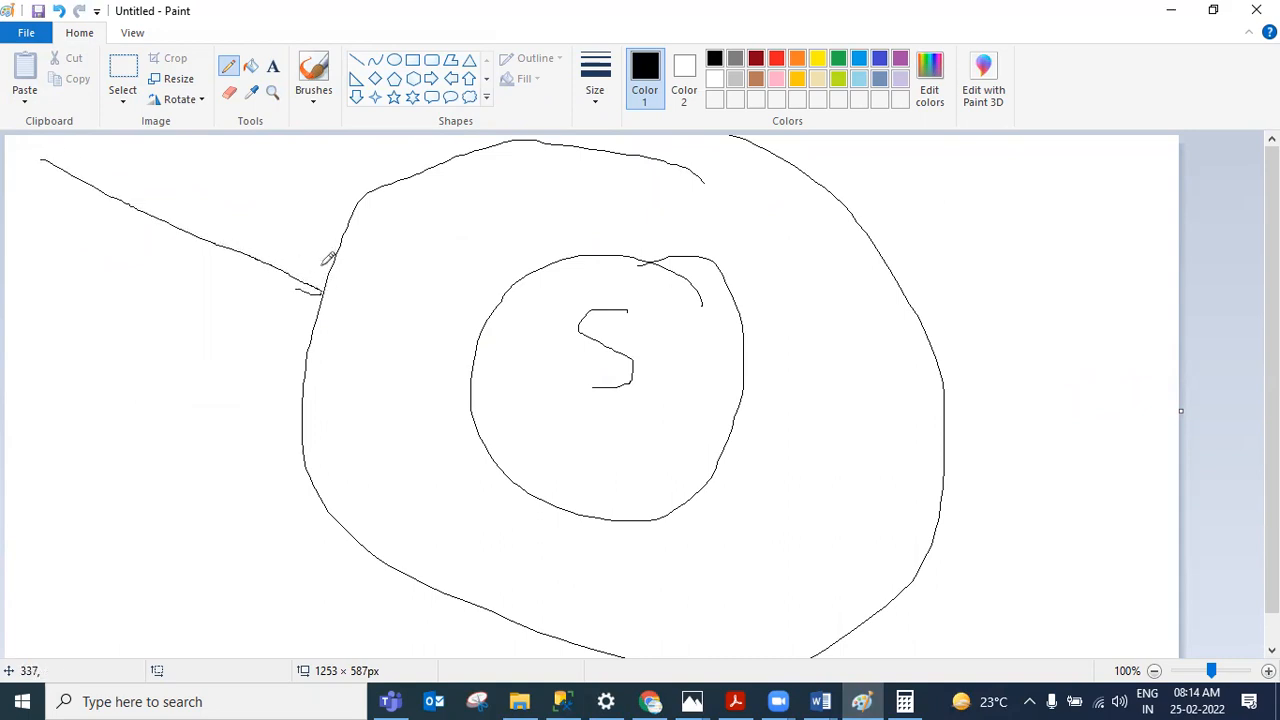
# Step: Letter a firewall label across the top of the large circle in the sketch
pyautogui.moveTo(376, 186)
pyautogui.mouseDown()
pyautogui.moveTo(487, 138)
pyautogui.moveTo(501, 256)
pyautogui.mouseUp()
pyautogui.moveTo(470, 178); pyautogui.dragTo(514, 172)
pyautogui.moveTo(465, 210); pyautogui.dragTo(580, 221)
pyautogui.moveTo(505, 186)
pyautogui.mouseDown()
pyautogui.moveTo(600, 180)
pyautogui.moveTo(673, 122)
pyautogui.mouseUp()
pyautogui.moveTo(690, 188)
pyautogui.mouseDown()
pyautogui.moveTo(714, 222)
pyautogui.moveTo(766, 238)
pyautogui.mouseUp()
pyautogui.moveTo(778, 200)
pyautogui.mouseDown()
pyautogui.moveTo(812, 245)
pyautogui.moveTo(862, 210)
pyautogui.mouseUp()
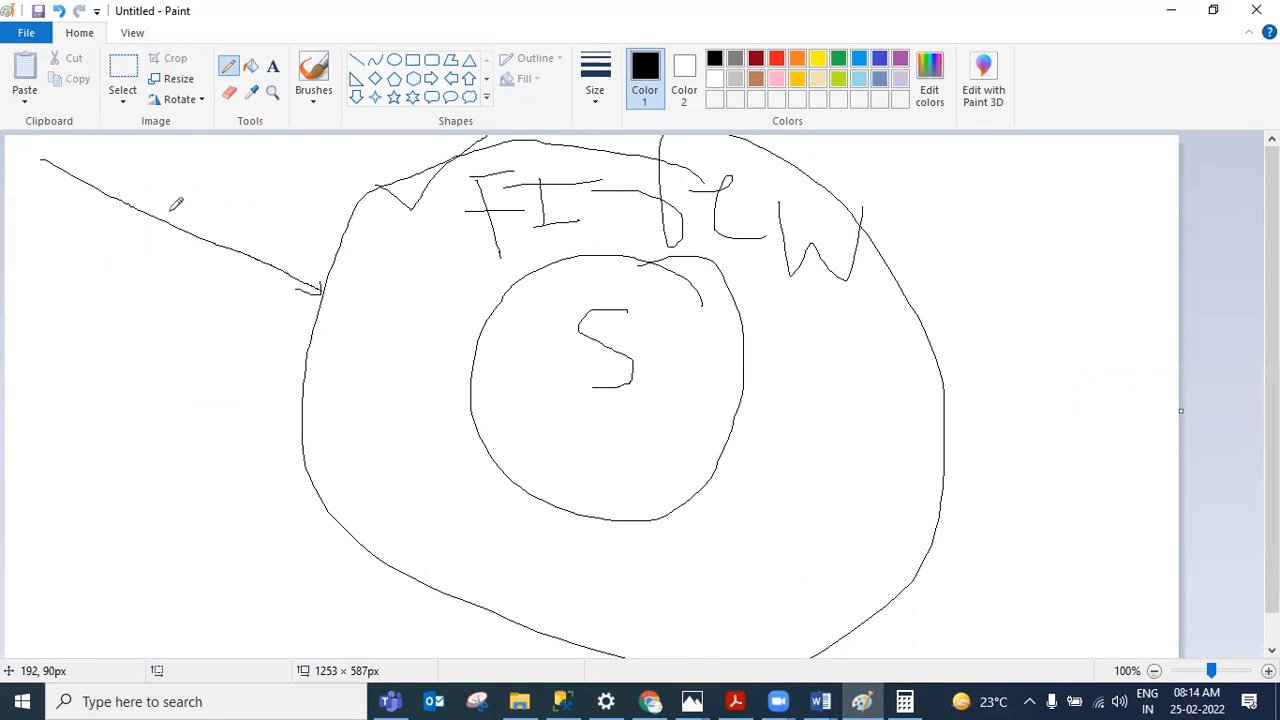
# Step: Draw more arrows approaching the large circle from outside on several sides
pyautogui.moveTo(138, 210)
pyautogui.mouseDown()
pyautogui.moveTo(134, 182)
pyautogui.moveTo(166, 143)
pyautogui.moveTo(340, 188)
pyautogui.moveTo(375, 238)
pyautogui.moveTo(380, 222)
pyautogui.mouseUp()
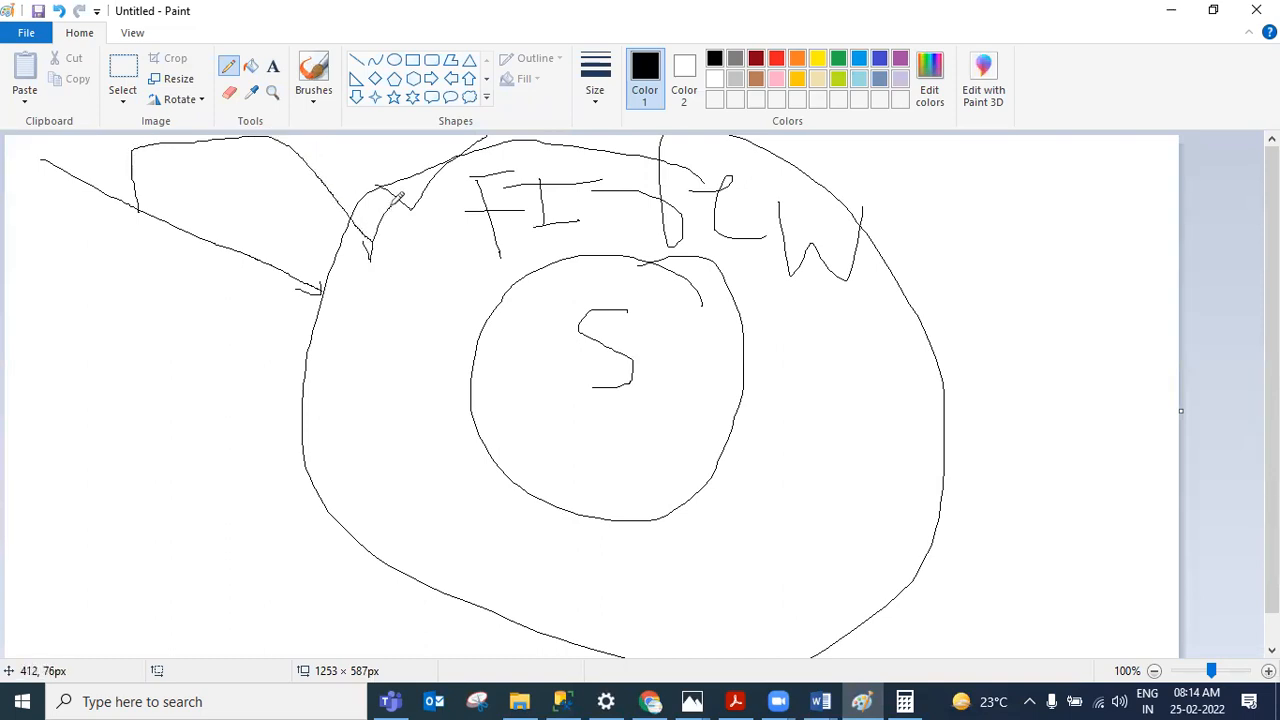
pyautogui.moveTo(1164, 168)
pyautogui.mouseDown()
pyautogui.moveTo(990, 235)
pyautogui.moveTo(1022, 243)
pyautogui.mouseUp()
pyautogui.moveTo(1077, 205)
pyautogui.mouseDown()
pyautogui.moveTo(1173, 277)
pyautogui.moveTo(1016, 451)
pyautogui.moveTo(842, 420)
pyautogui.moveTo(902, 436)
pyautogui.mouseUp()
pyautogui.moveTo(14, 584)
pyautogui.mouseDown()
pyautogui.moveTo(131, 655)
pyautogui.moveTo(318, 562)
pyautogui.moveTo(348, 509)
pyautogui.mouseUp()
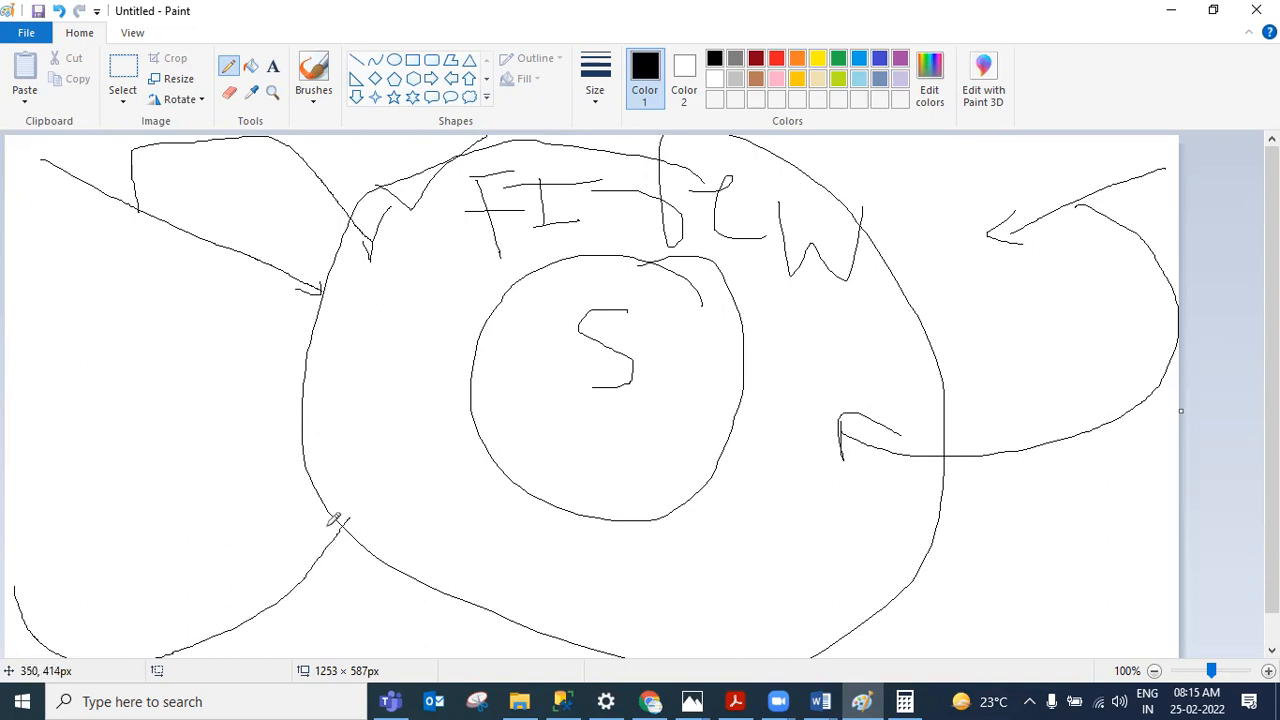
pyautogui.moveTo(273, 608)
pyautogui.mouseDown()
pyautogui.moveTo(246, 538)
pyautogui.moveTo(245, 384)
pyautogui.moveTo(396, 446)
pyautogui.moveTo(395, 466)
pyautogui.moveTo(468, 342)
pyautogui.mouseUp()
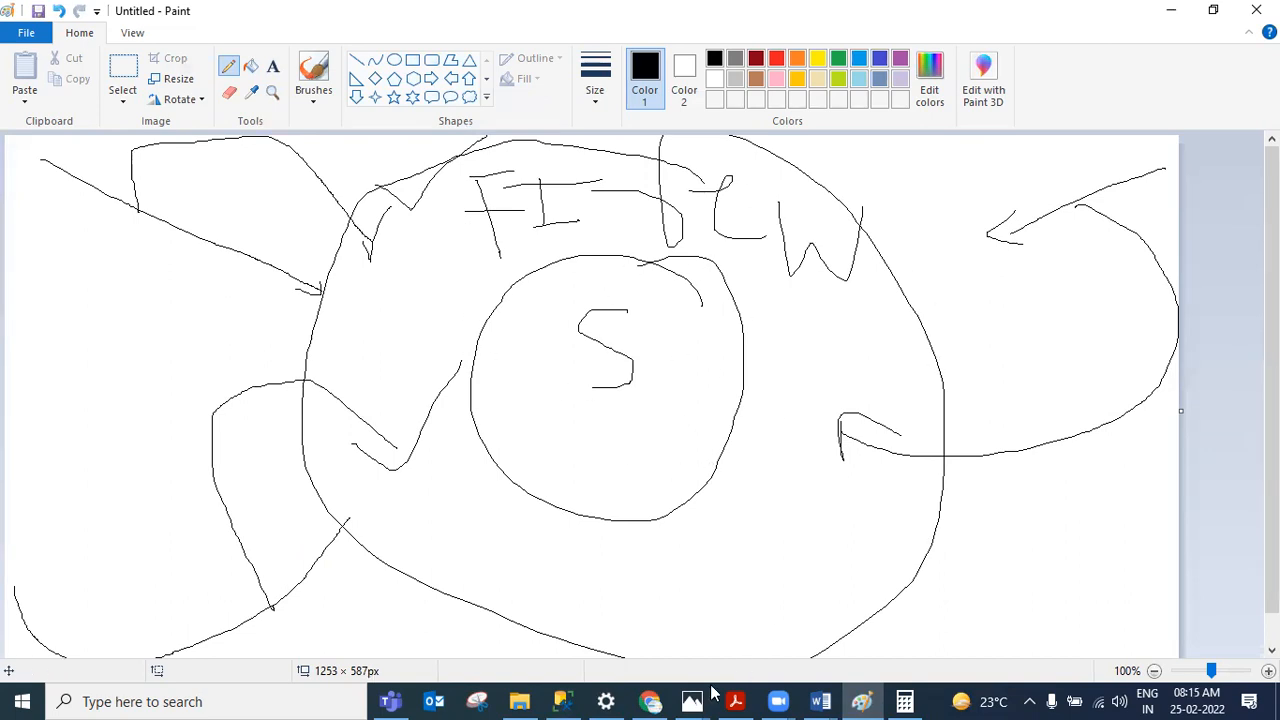
# Step: Switch to the browser, search Google for 'what is my ip' and copy the public IP address
pyautogui.click(648, 701)
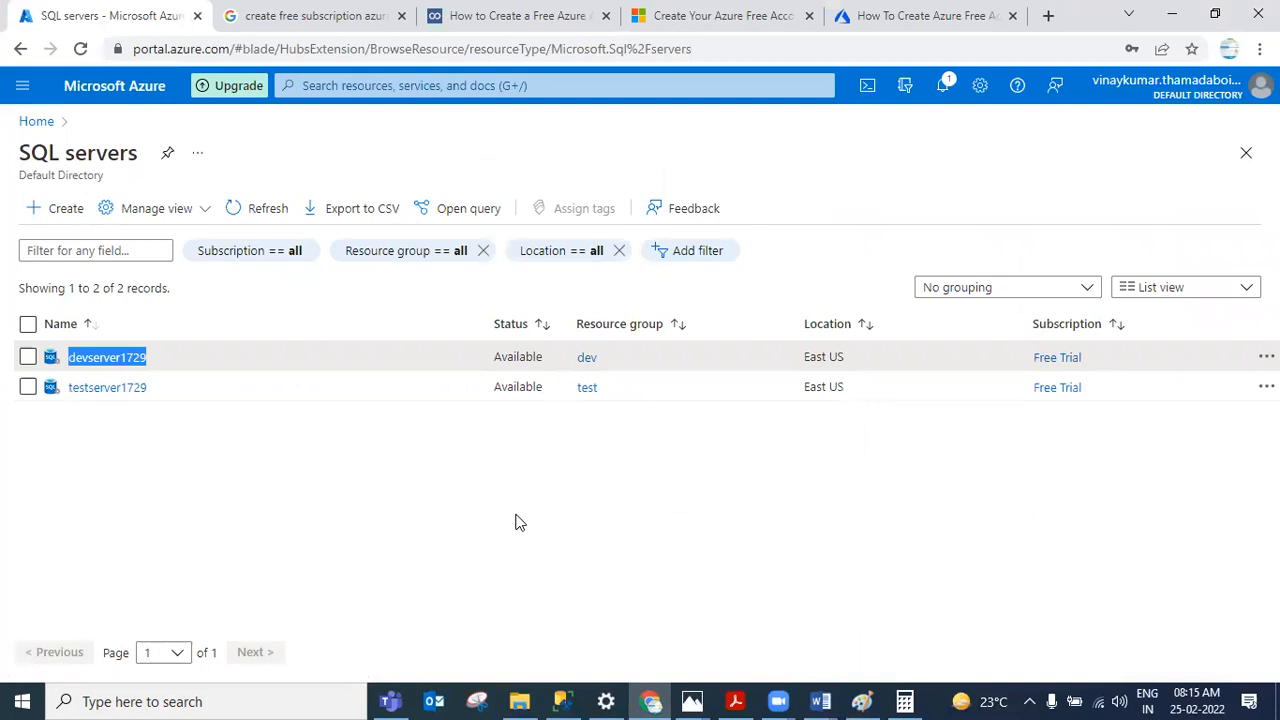
pyautogui.click(1050, 16)
pyautogui.write('what')
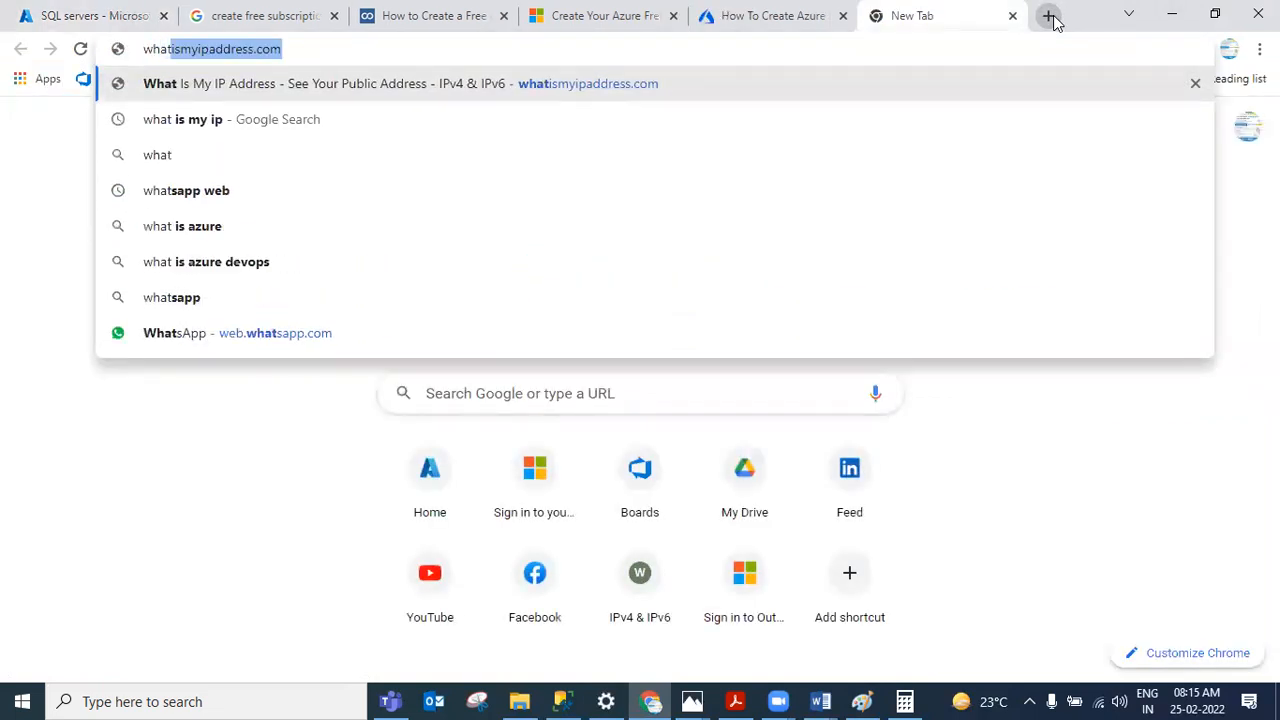
pyautogui.click(407, 120)
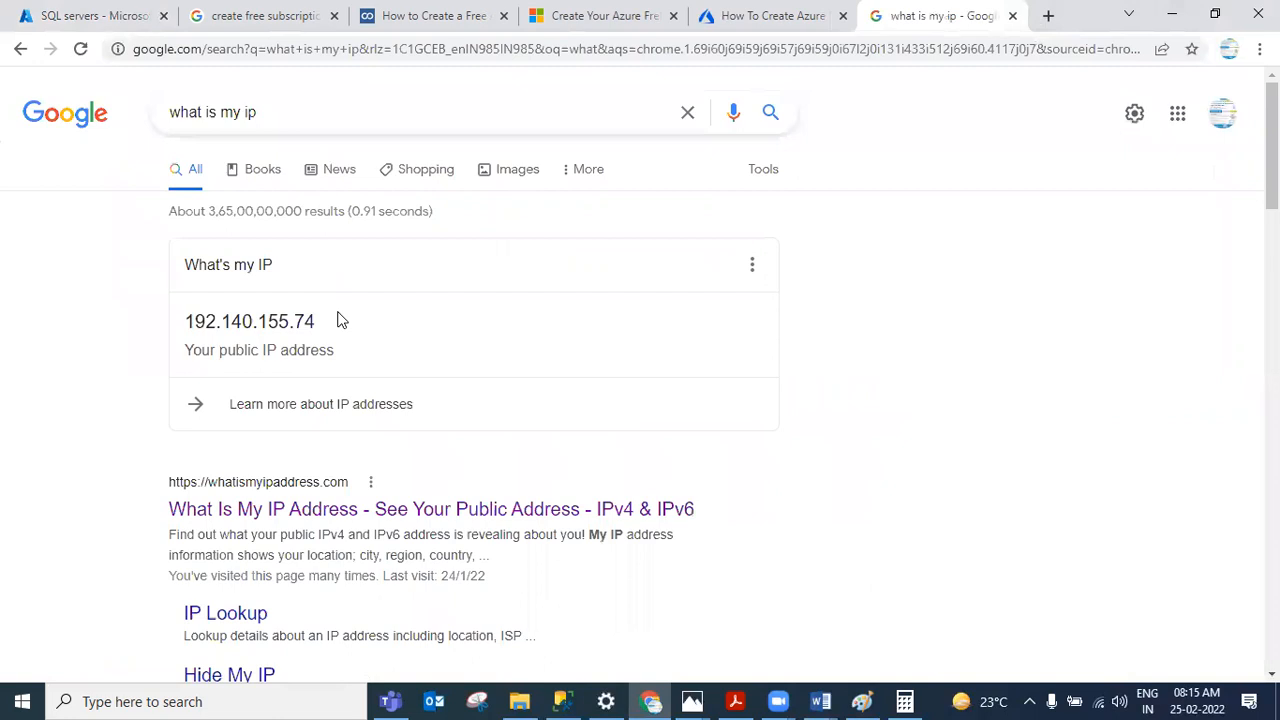
pyautogui.moveTo(329, 323); pyautogui.dragTo(182, 340)
pyautogui.hotkey('ctrl', 'c')
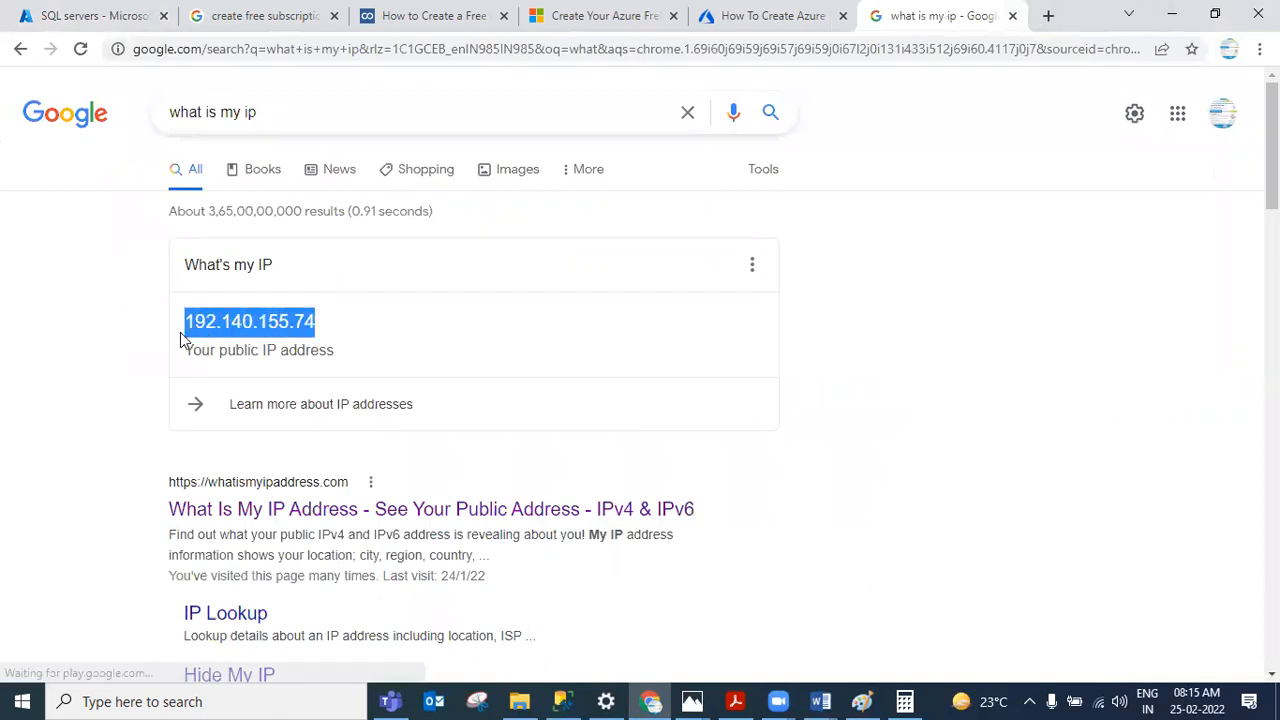
# Step: Open devserver1729's firewall settings and start a new rule named after the user with an '-ip' suffix
pyautogui.click(44, 8)
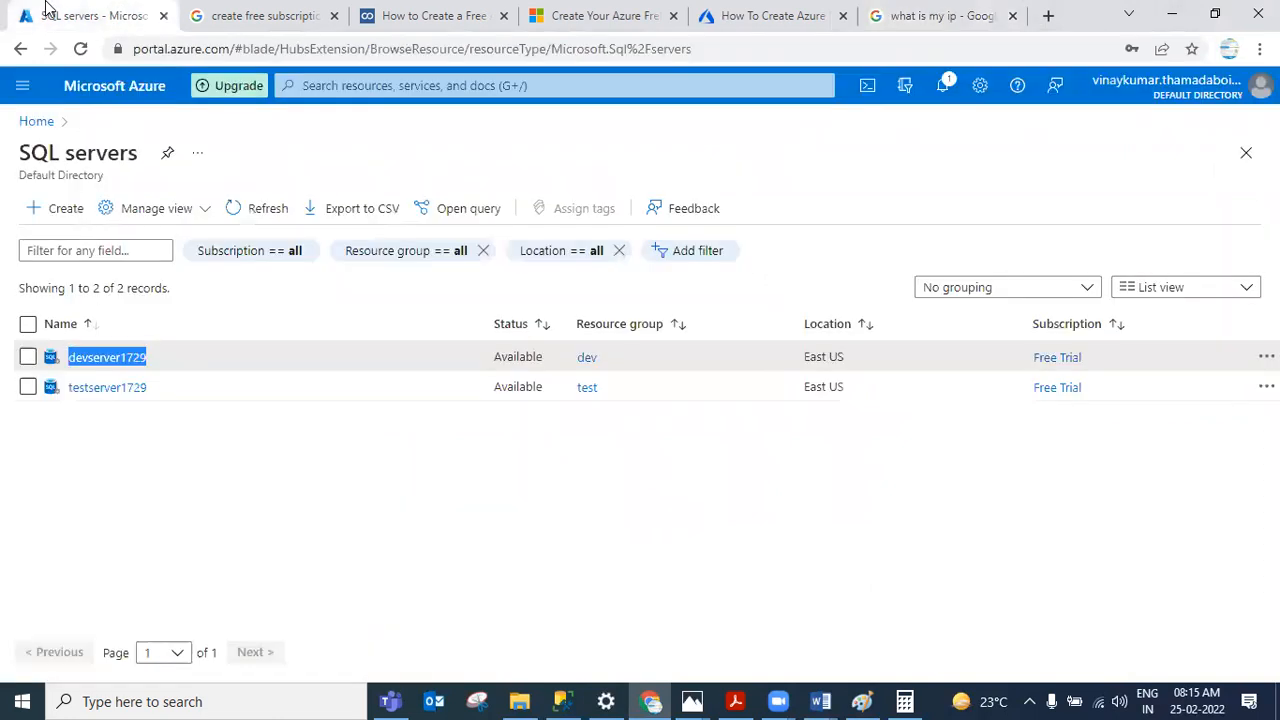
pyautogui.click(135, 358)
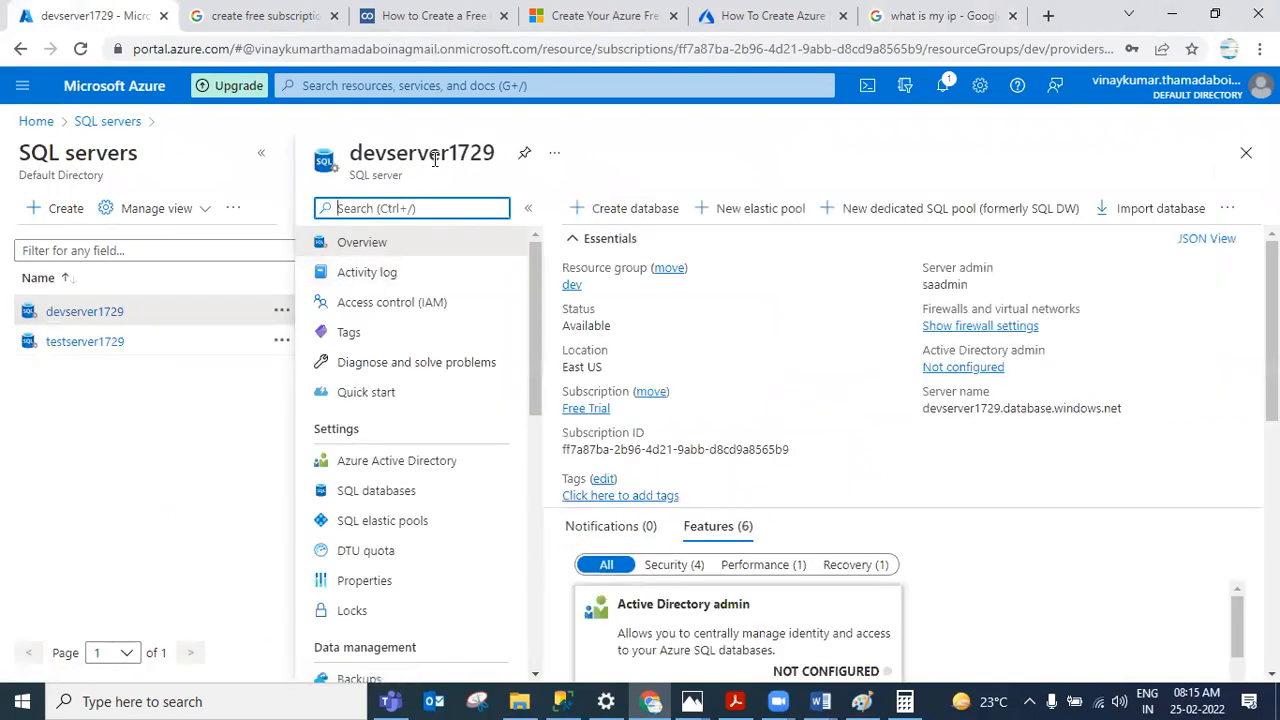
pyautogui.click(988, 330)
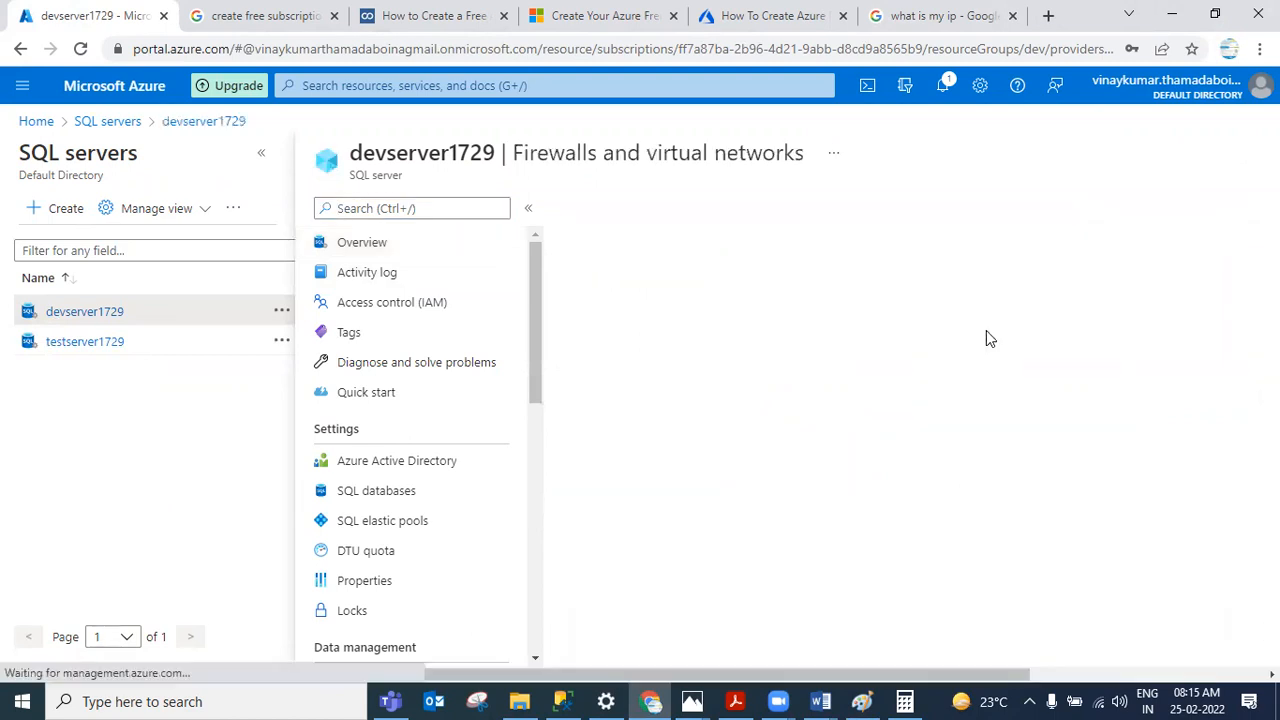
pyautogui.click(300, 509)
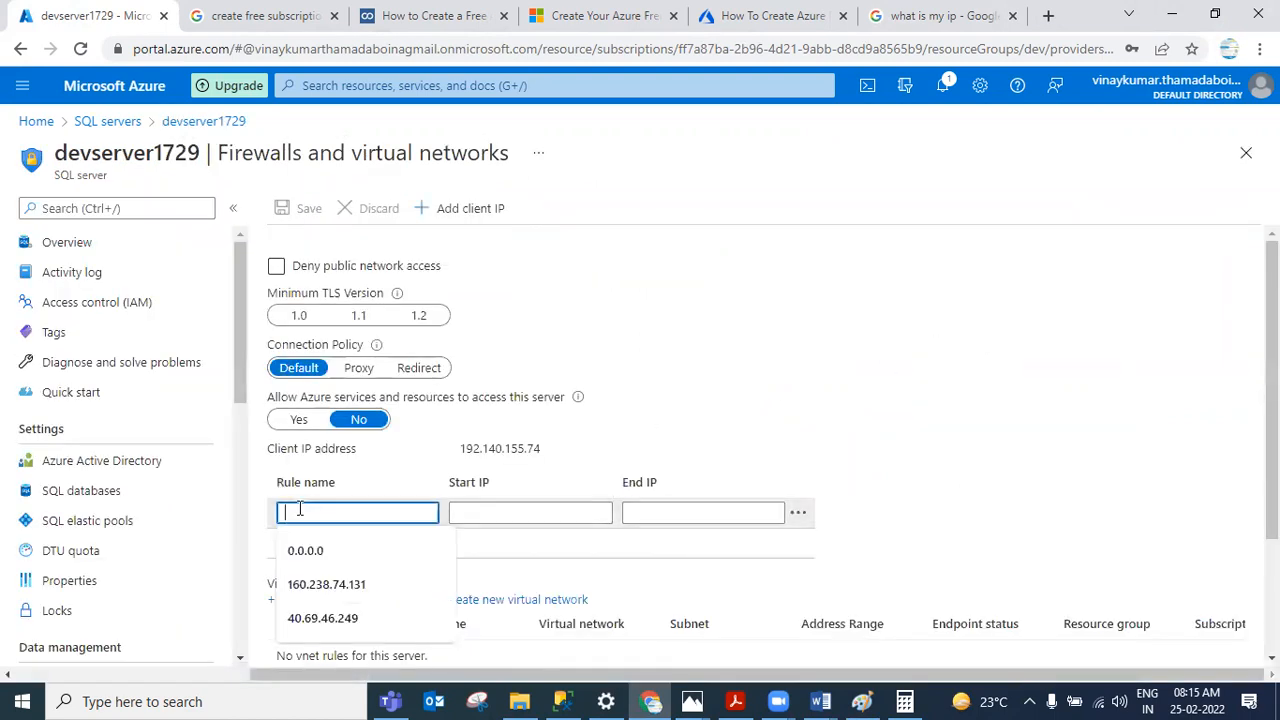
pyautogui.write('Re')
pyautogui.write('j')
pyautogui.write('-i')
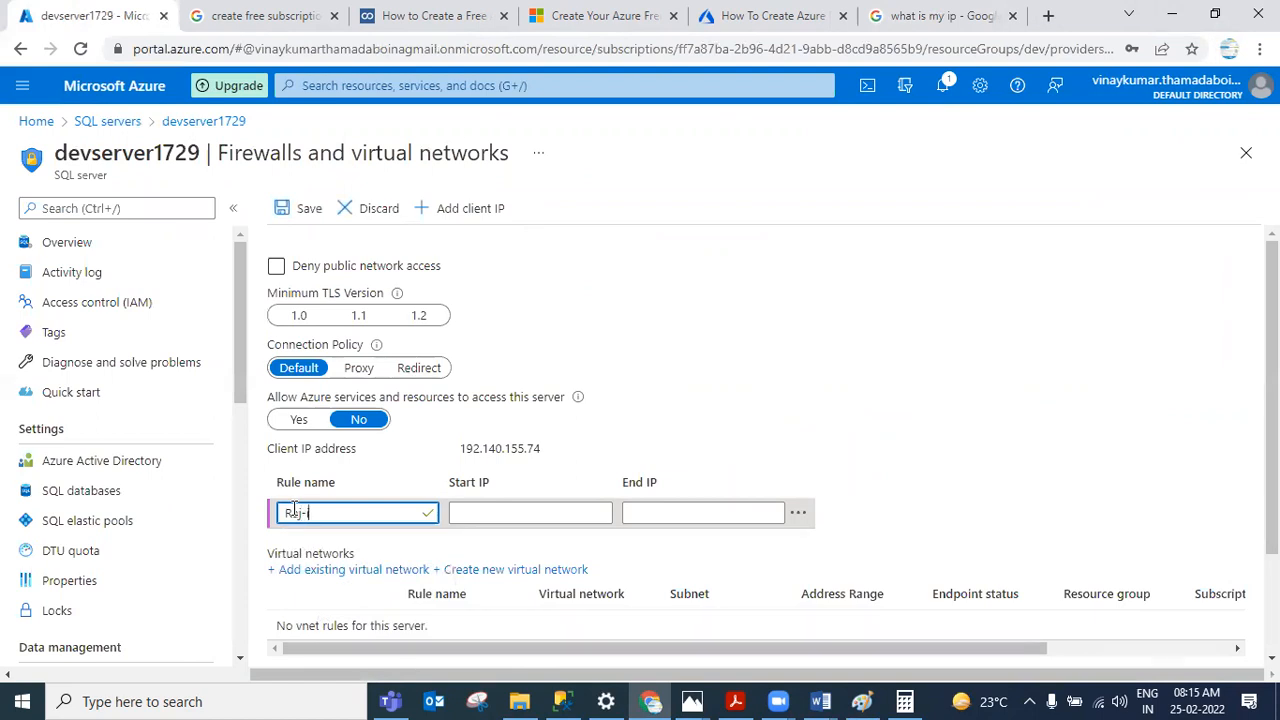
pyautogui.write('p')
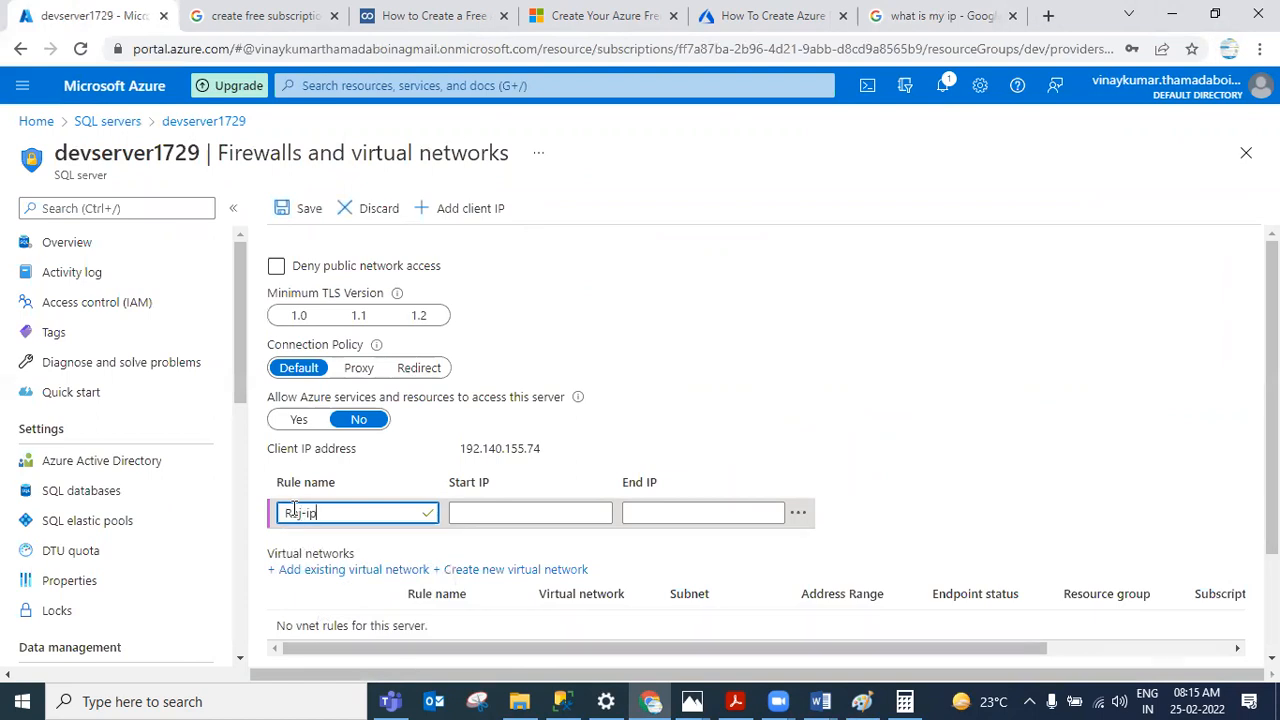
# Step: Paste the copied client IP as the rule's start and end IP, then save the firewall rules
pyautogui.click(496, 513)
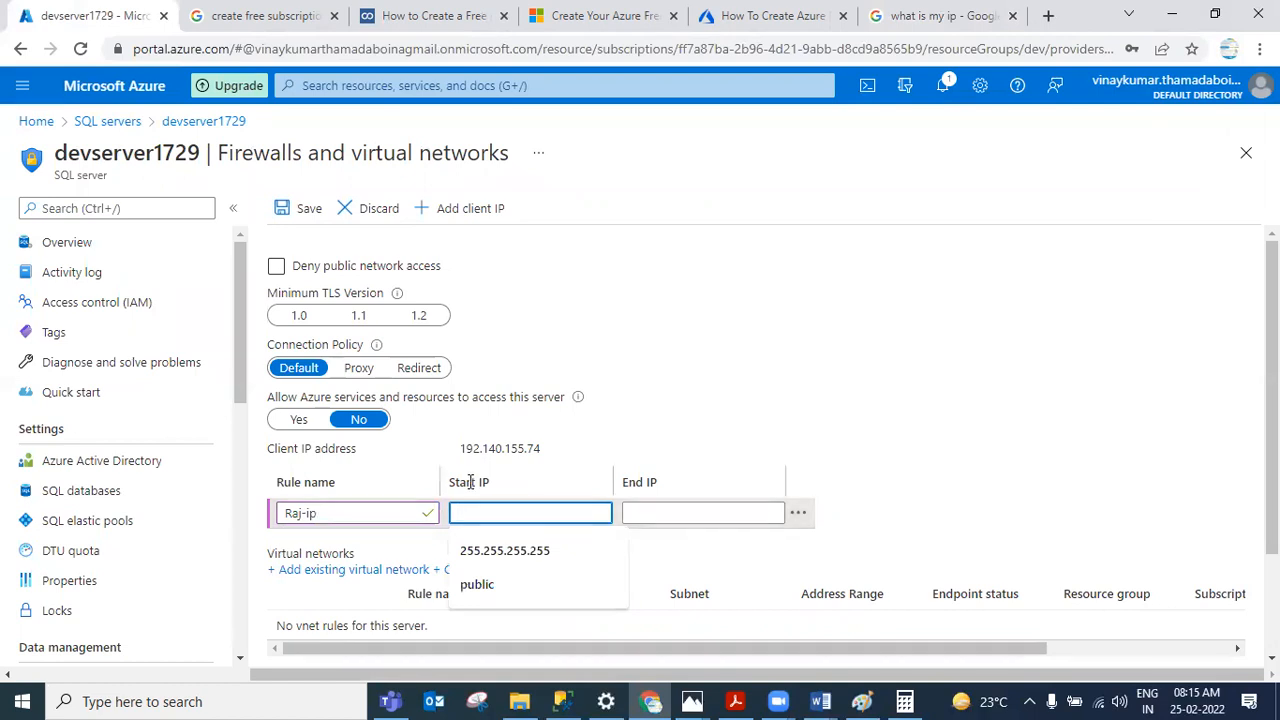
pyautogui.hotkey('ctrl', 'v')
pyautogui.click(634, 512)
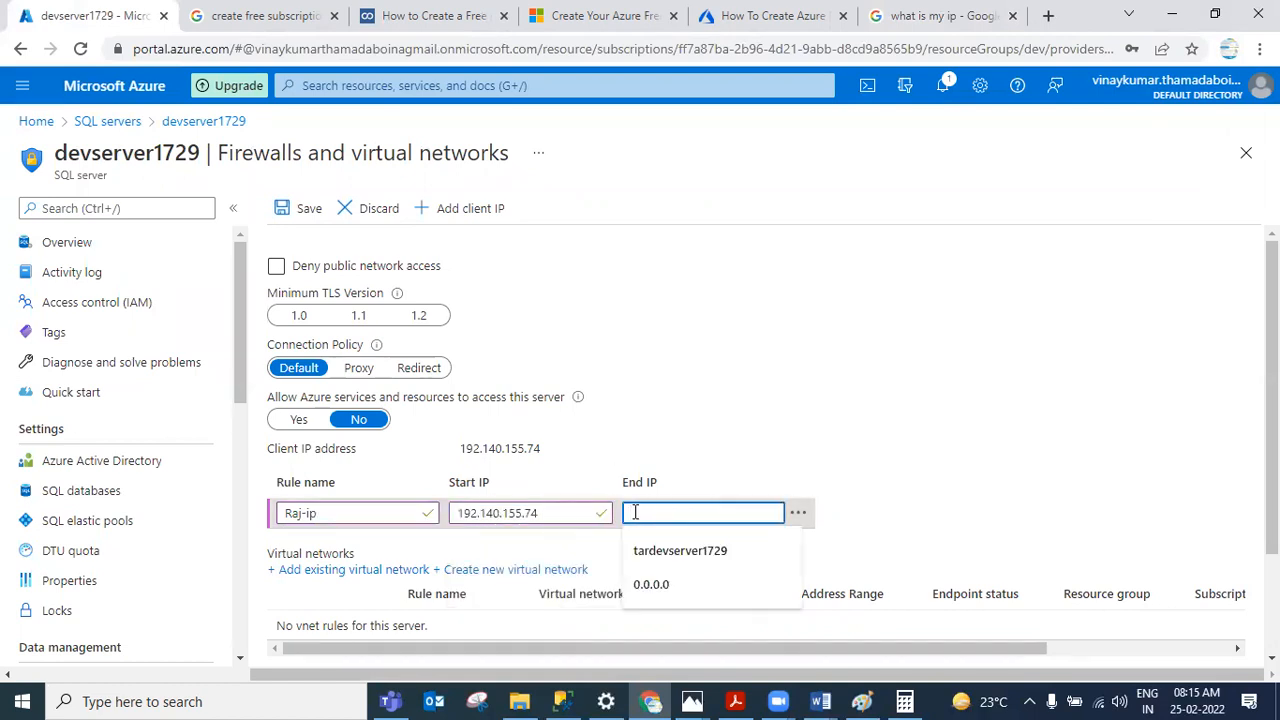
pyautogui.hotkey('ctrl', 'v')
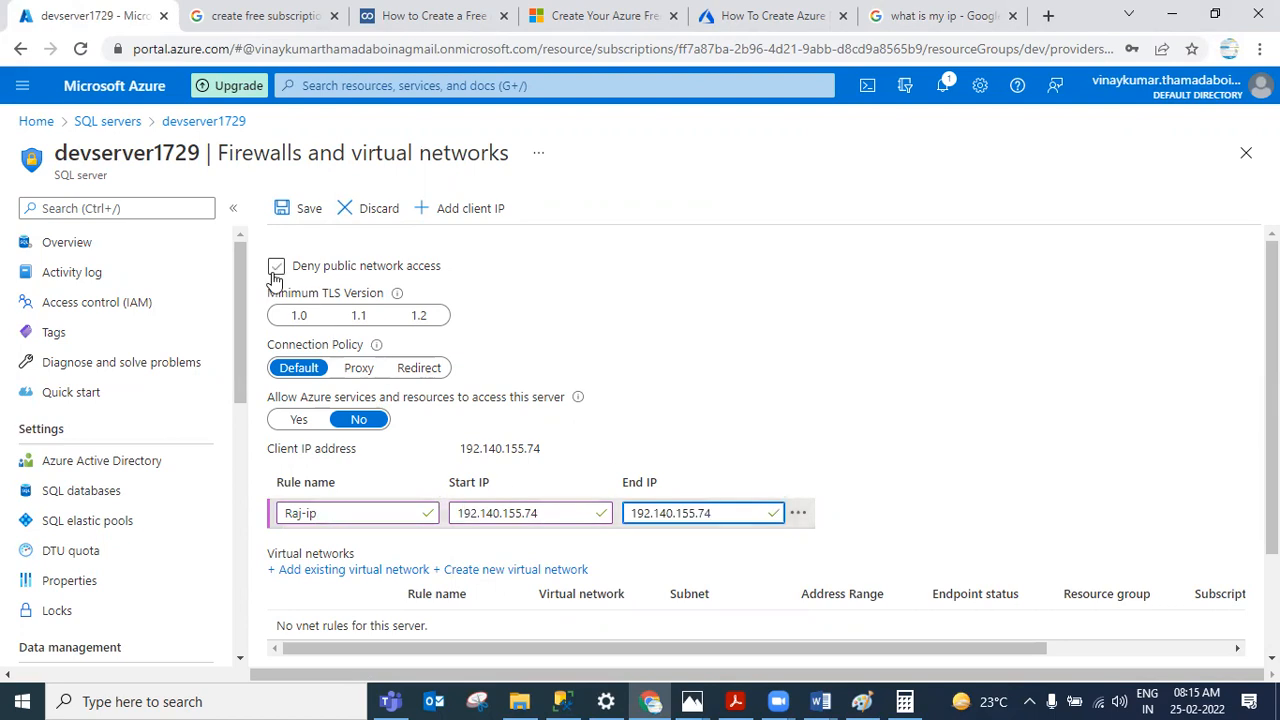
pyautogui.click(290, 210)
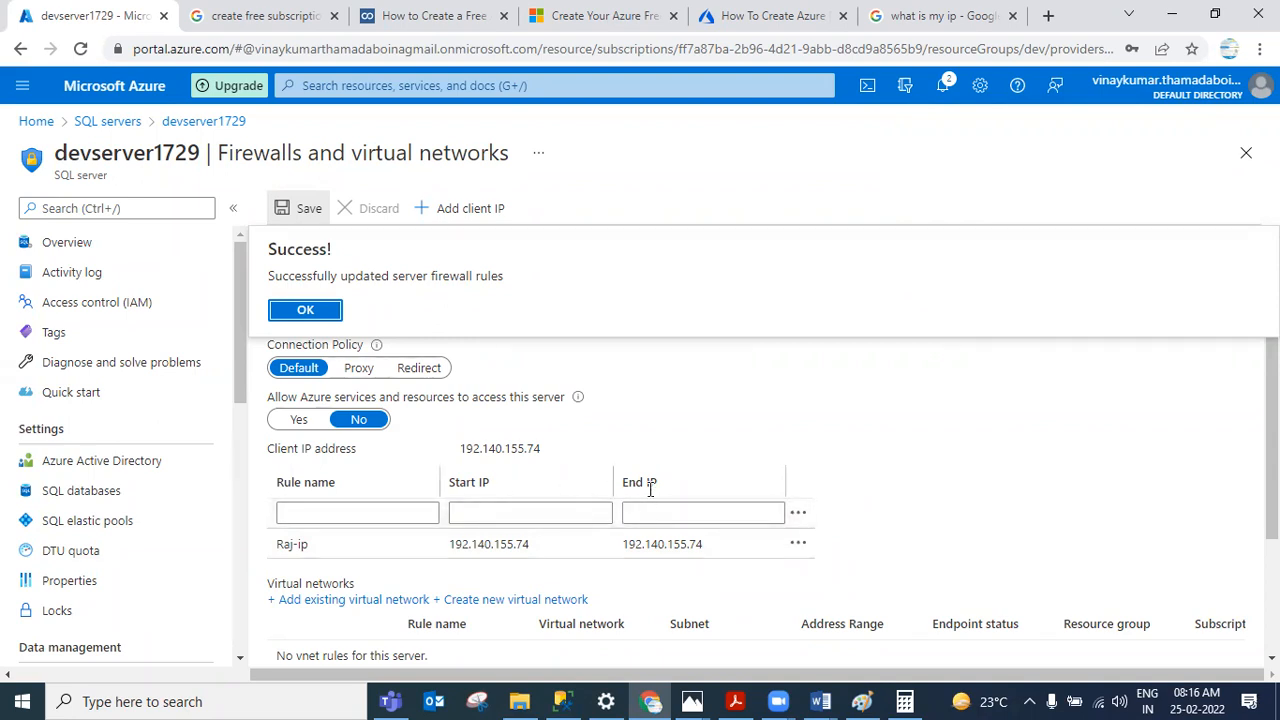
# Step: Add a firewall rule named public covering 0.0.0.0 to 255.255.255.255 and save it
pyautogui.click(534, 506)
pyautogui.write('0.0.0.0')
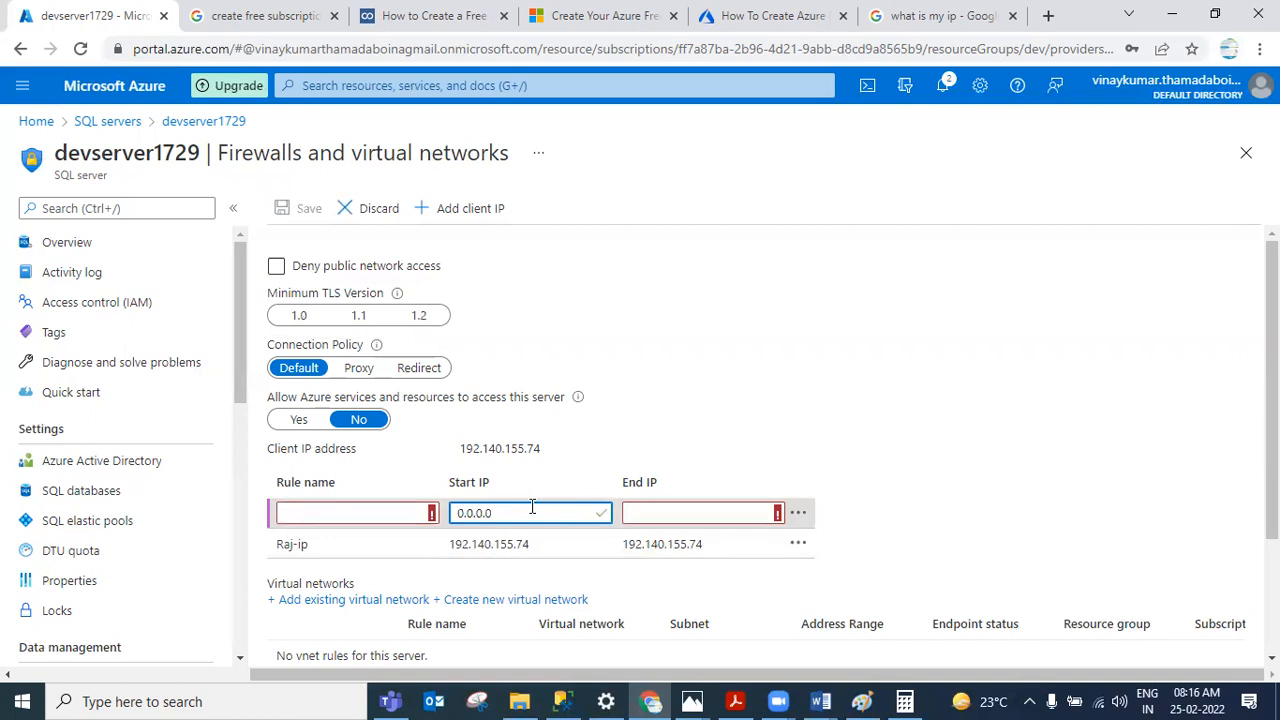
pyautogui.click(634, 514)
pyautogui.write('25')
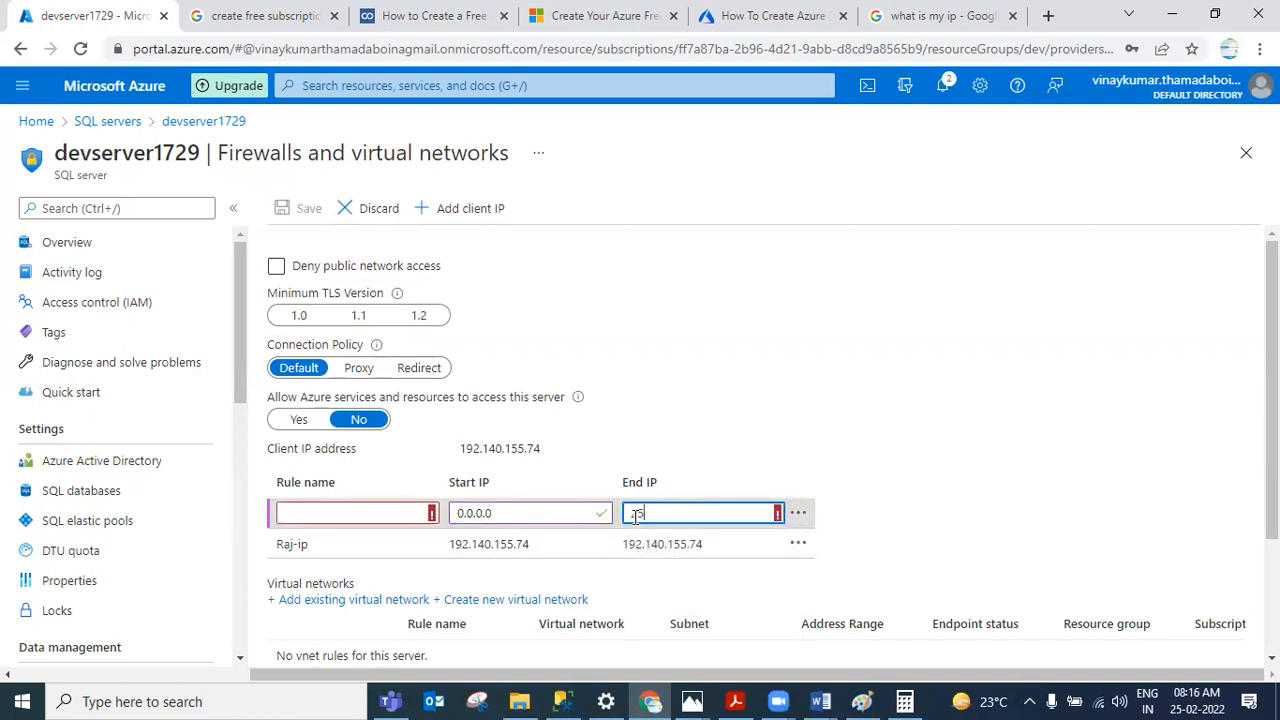
pyautogui.write('5.255.255.255')
pyautogui.click(365, 510)
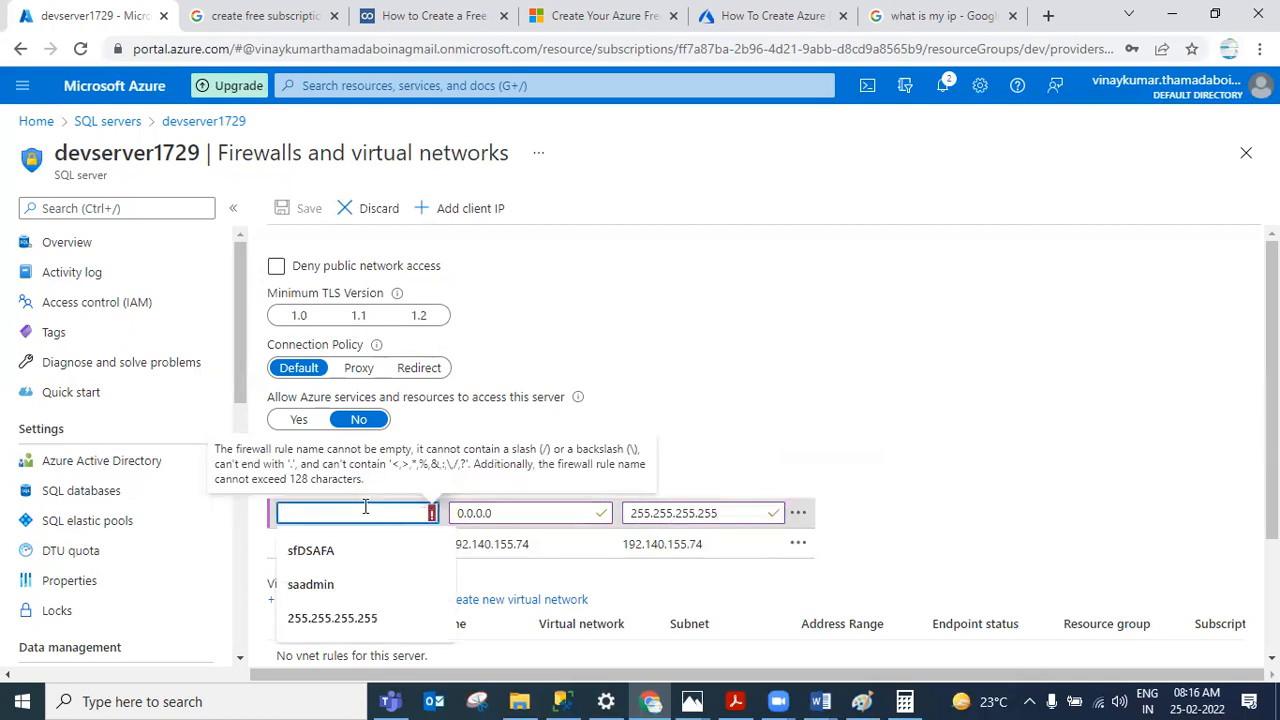
pyautogui.write('public')
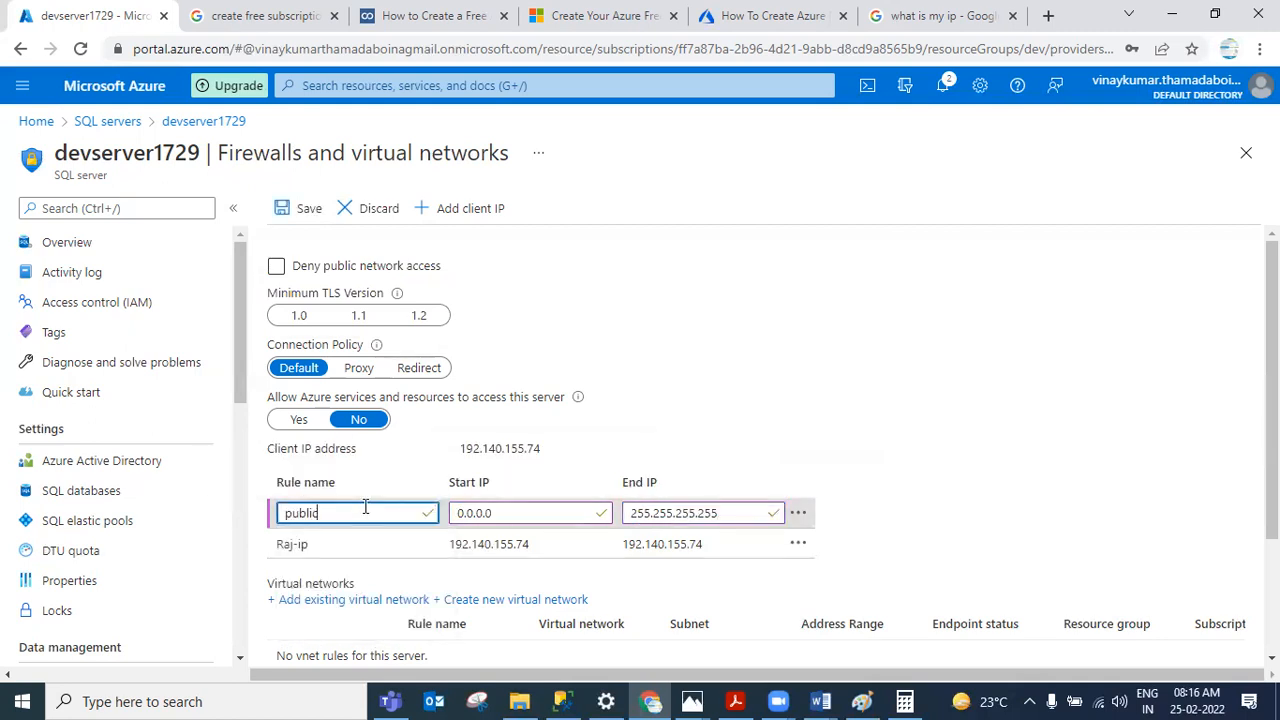
pyautogui.click(290, 208)
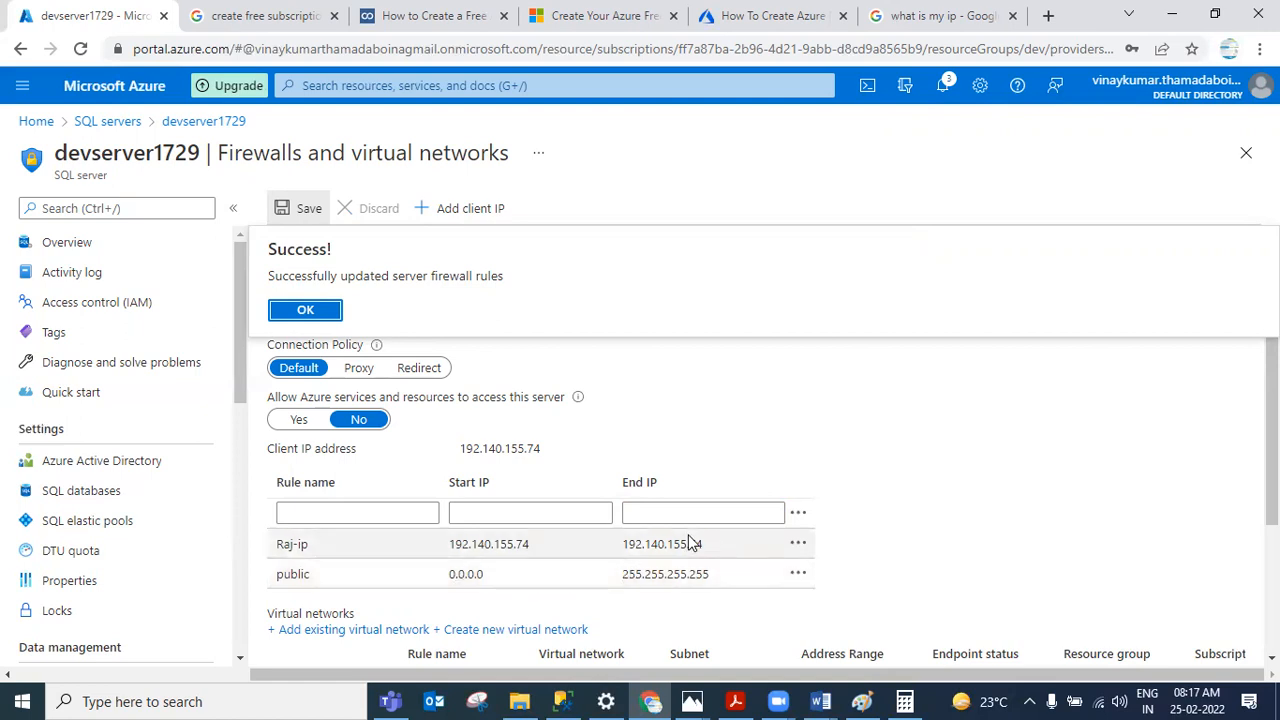
# Step: Delete the client-IP firewall rule and save the change
pyautogui.click(797, 546)
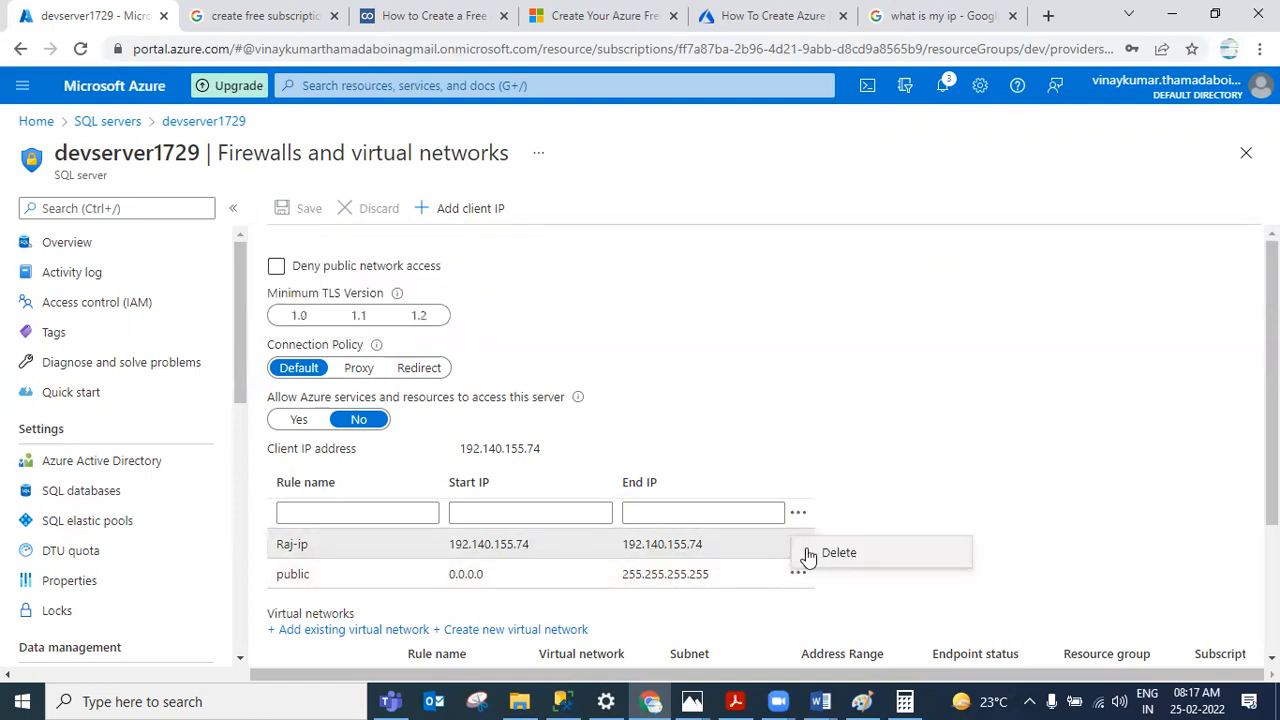
pyautogui.click(845, 552)
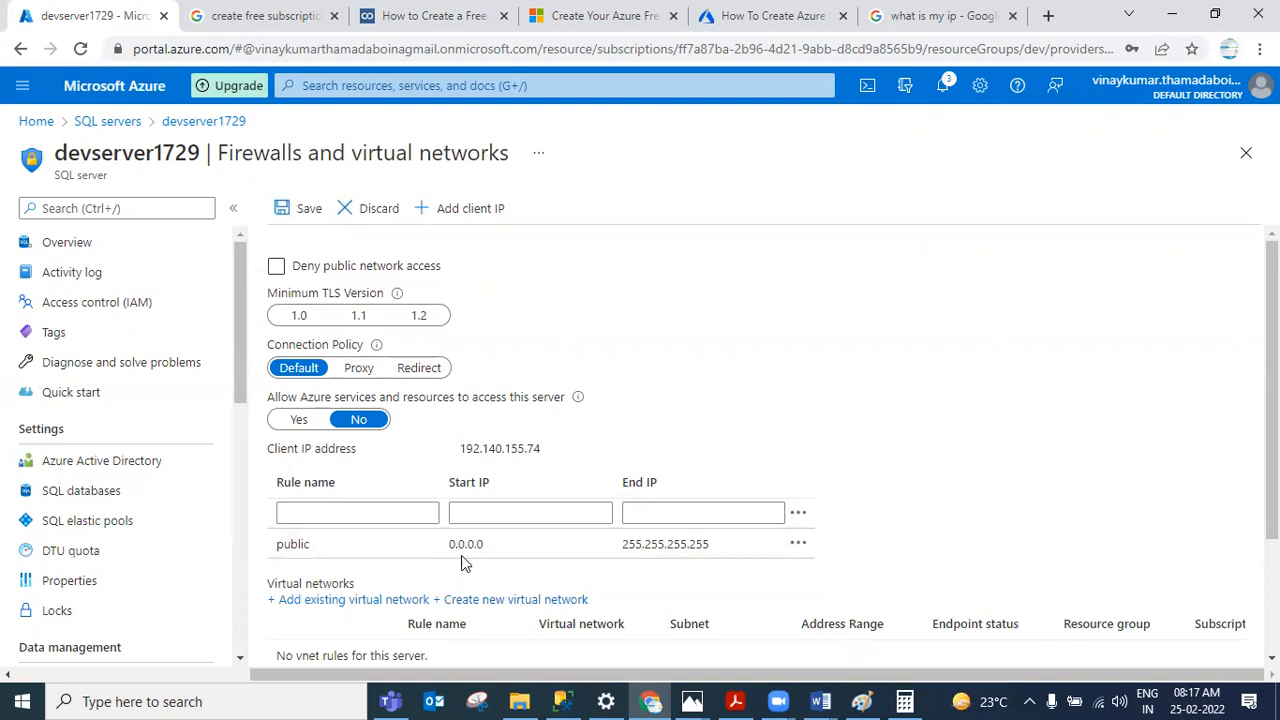
pyautogui.click(304, 212)
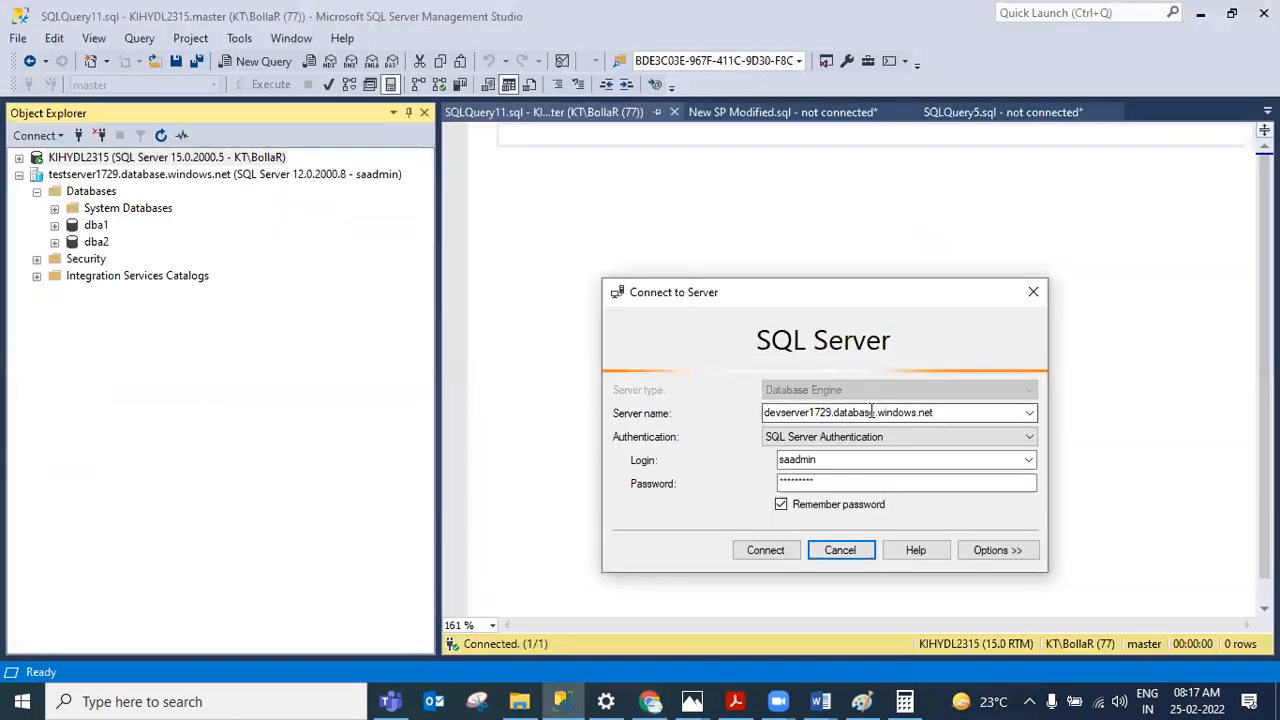
# Step: Connect to devserver1729.database.windows.net in SSMS with the saved SQL Server login
pyautogui.rightClick(870, 418)
pyautogui.click(916, 472)
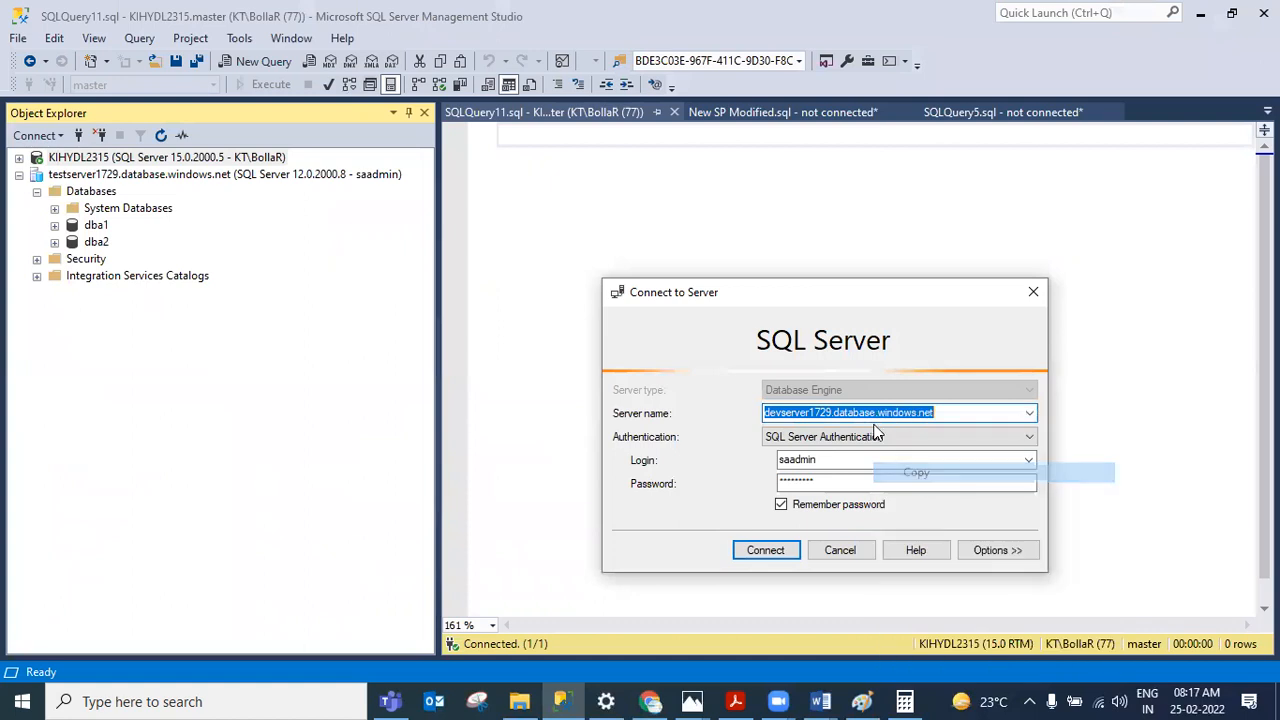
pyautogui.click(588, 148)
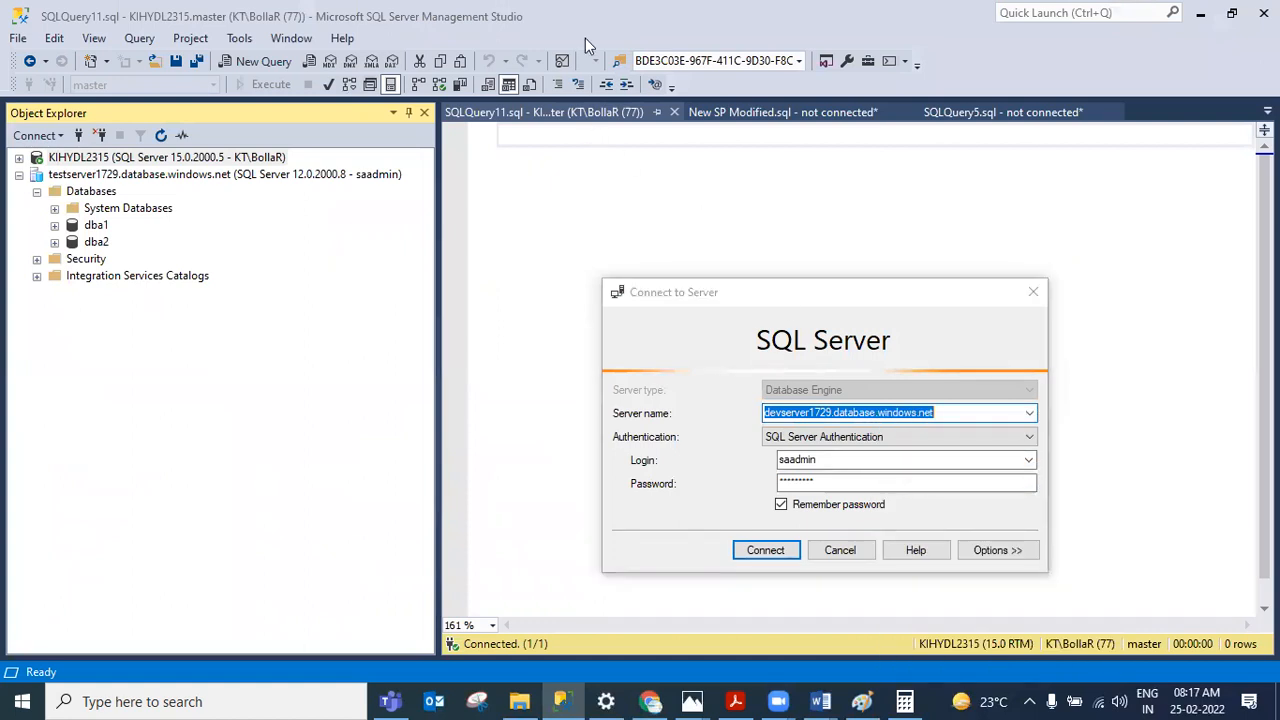
pyautogui.click(608, 390)
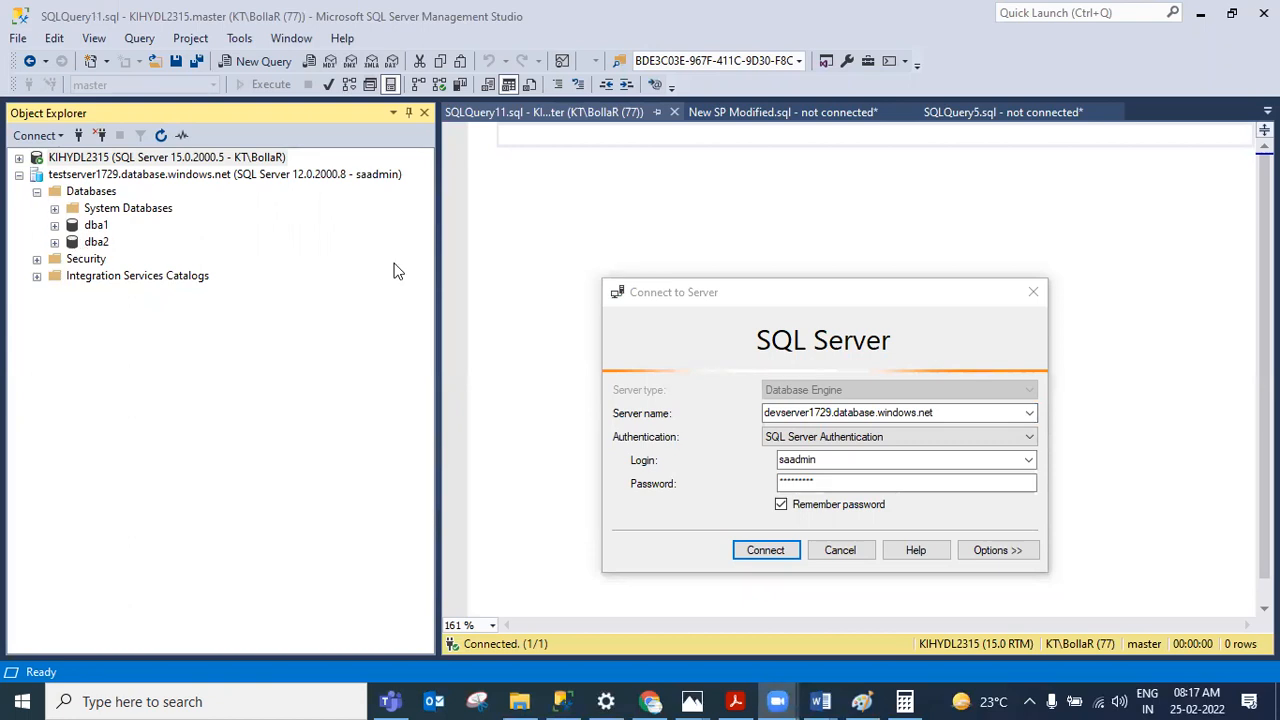
pyautogui.click(752, 550)
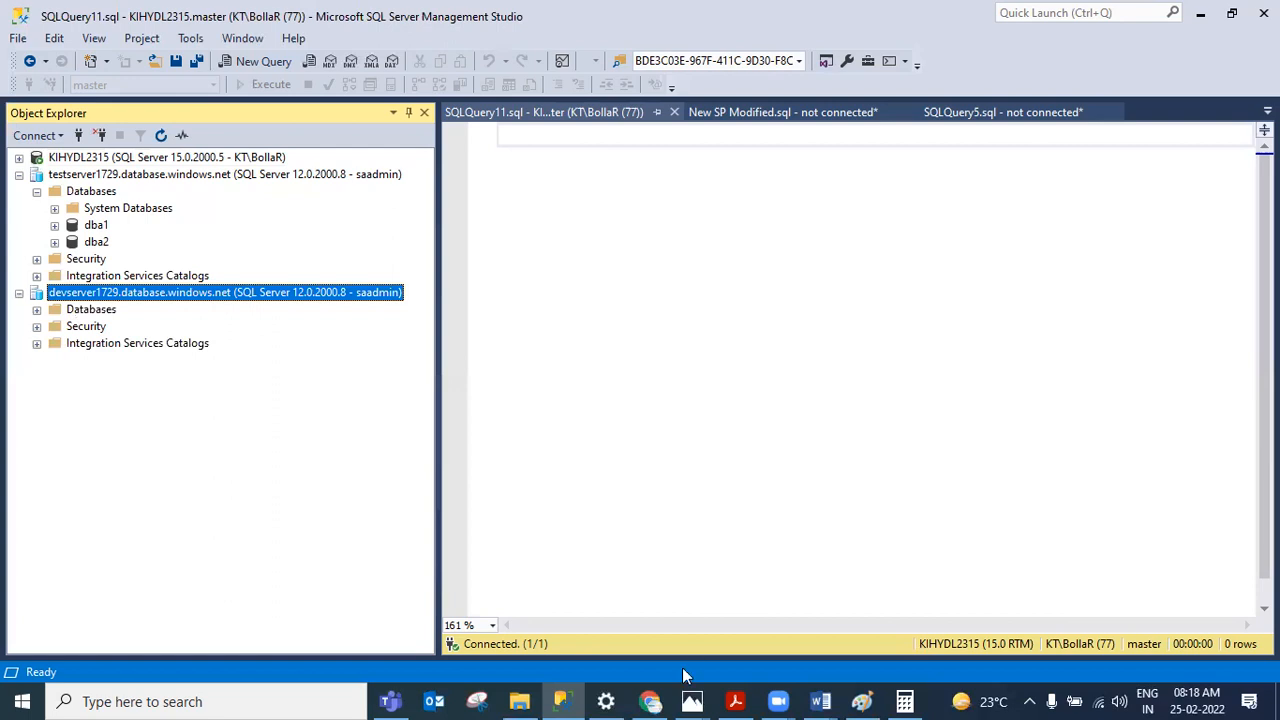
# Step: Review the server's firewall rules in the portal and return to SSMS
pyautogui.click(649, 690)
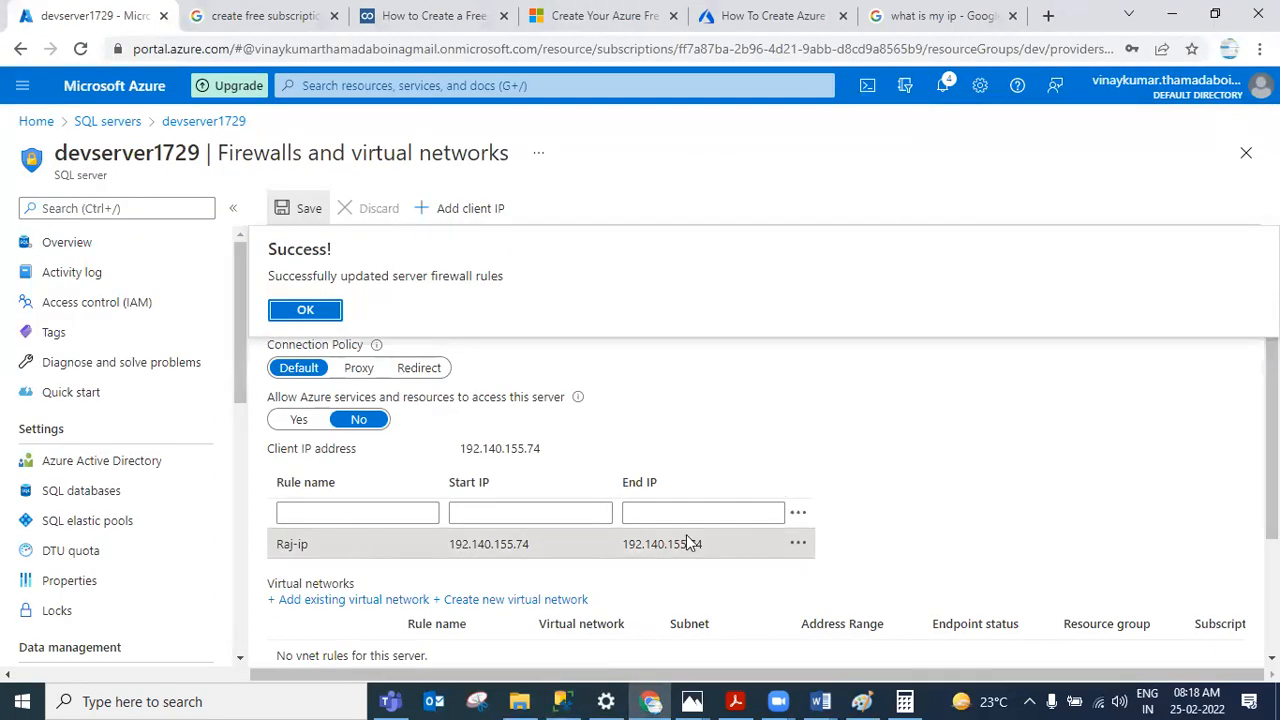
pyautogui.click(289, 311)
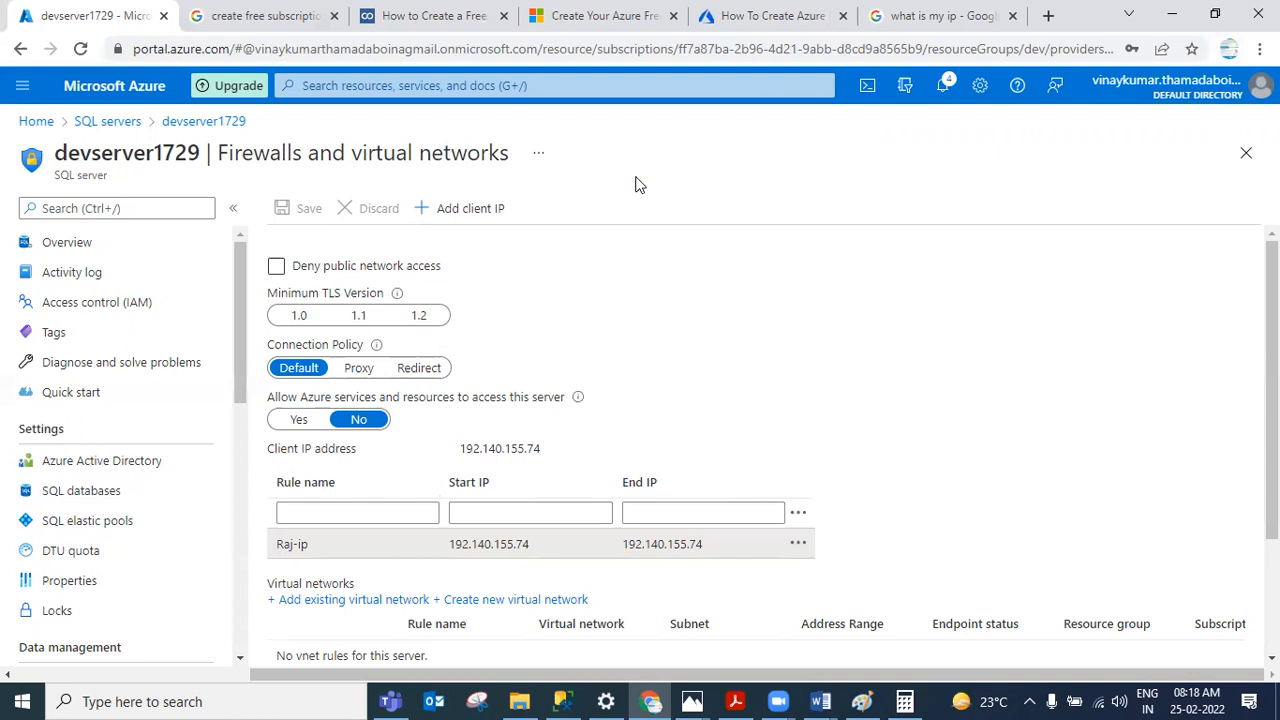
pyautogui.click(561, 701)
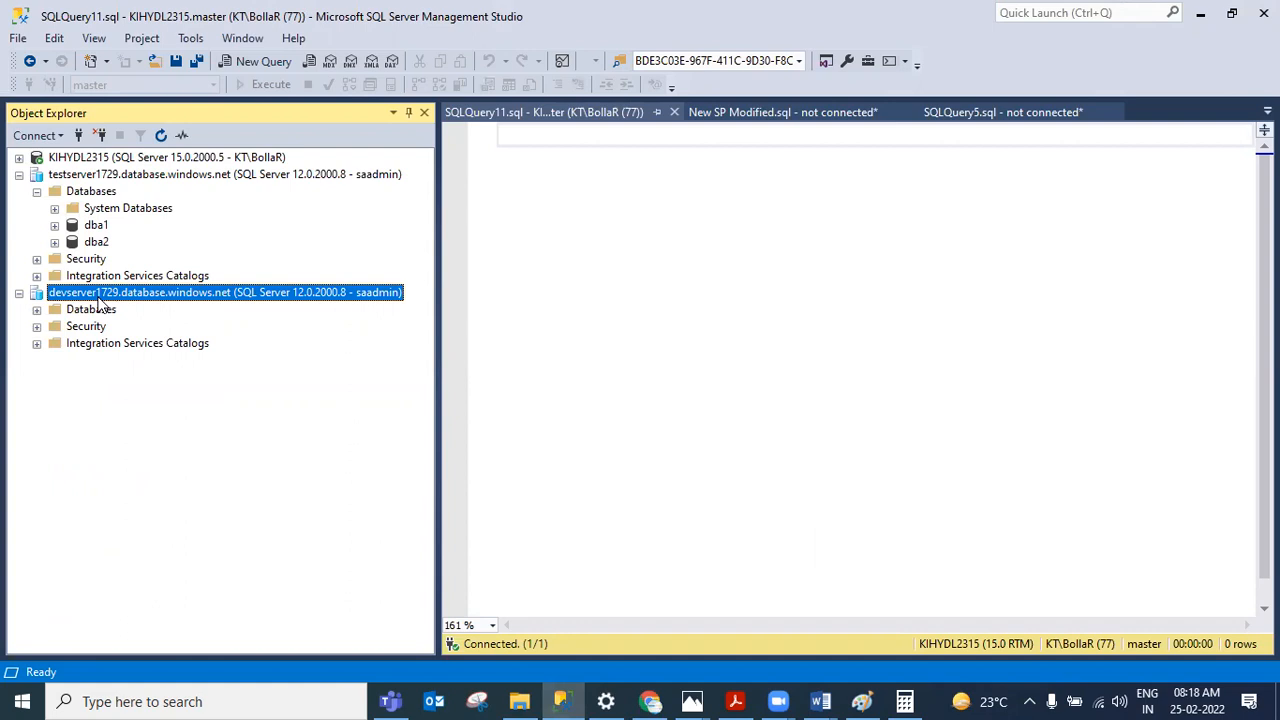
pyautogui.moveTo(633, 700)
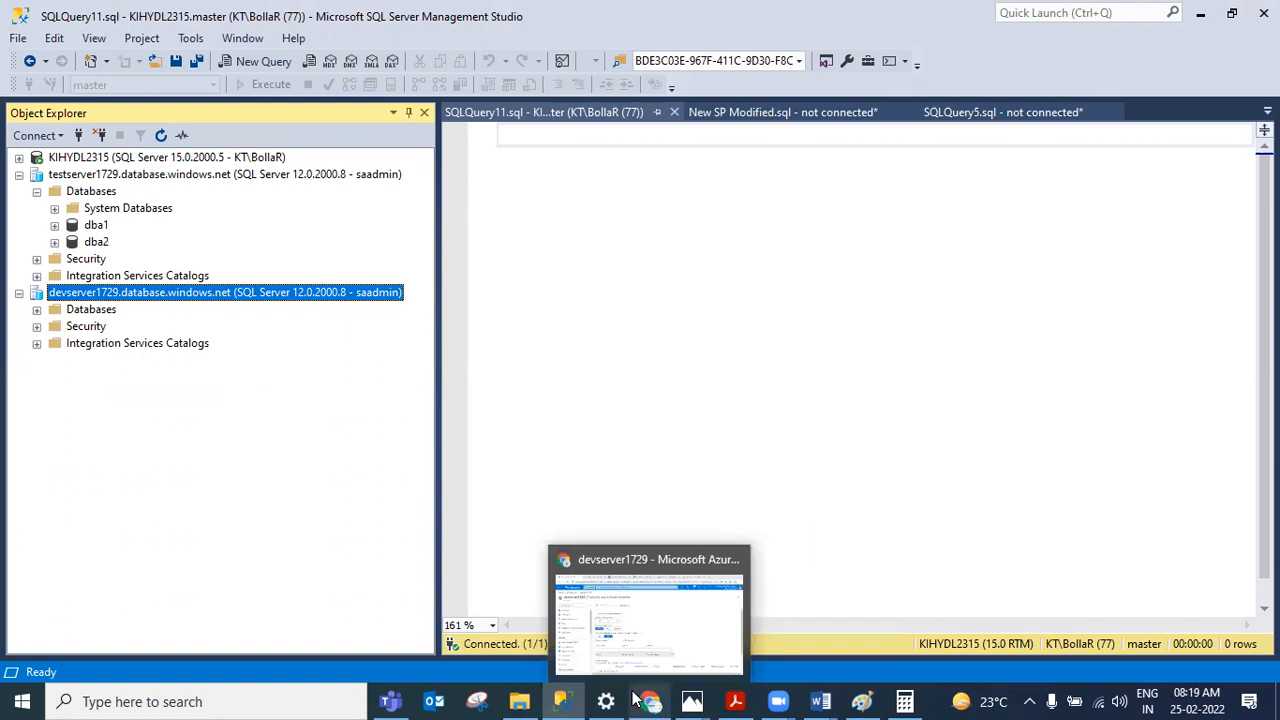
pyautogui.click(673, 461)
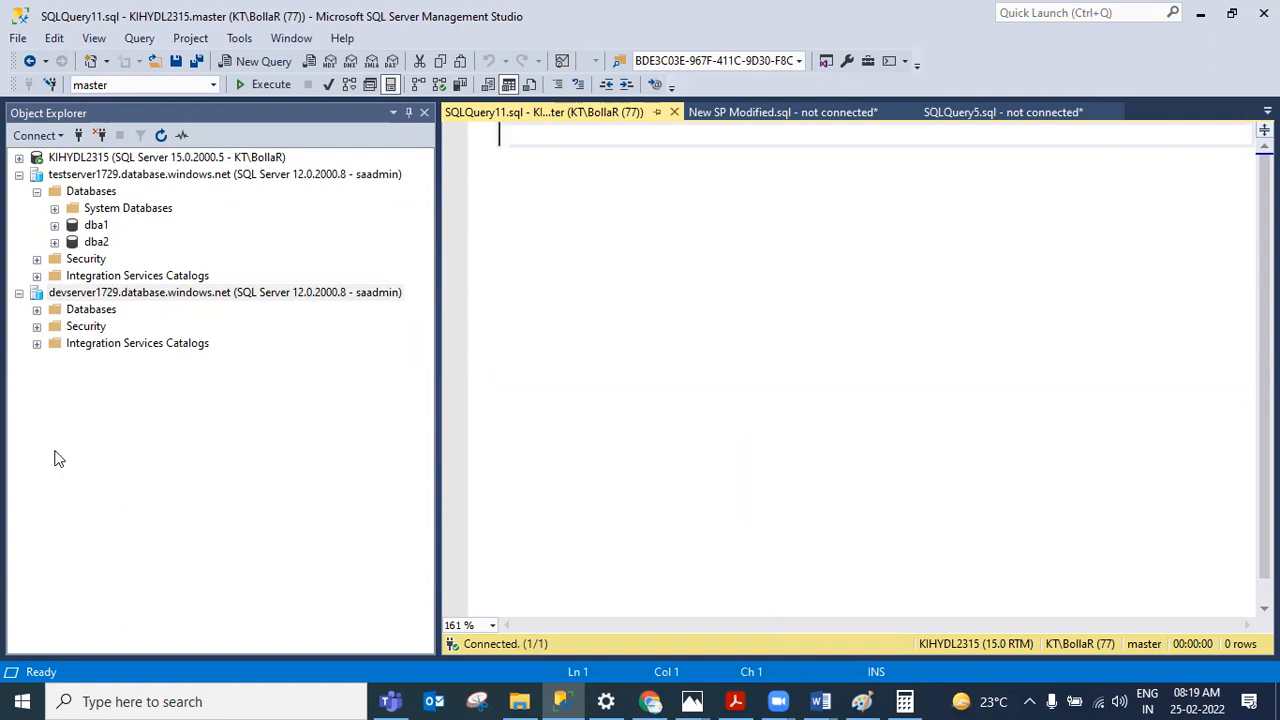
# Step: Expand the devserver1729 Databases and System Databases folders in Object Explorer to browse its databases
pyautogui.click(37, 309)
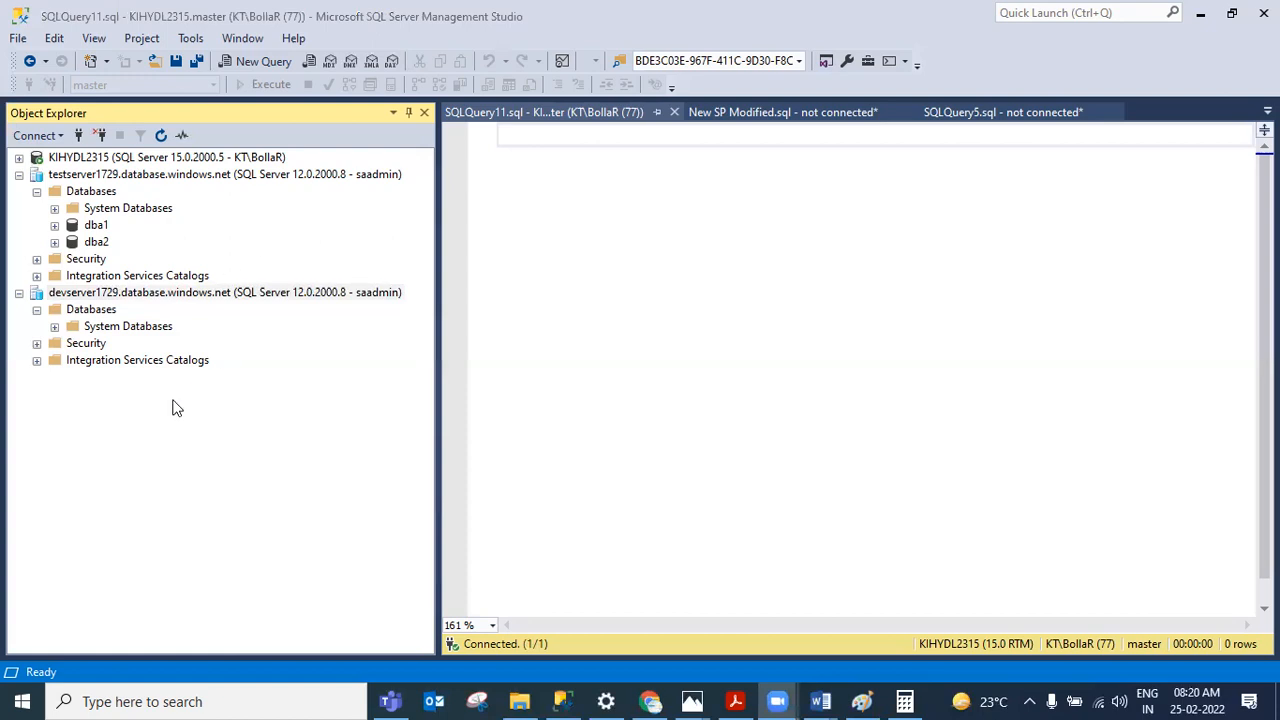
pyautogui.click(541, 346)
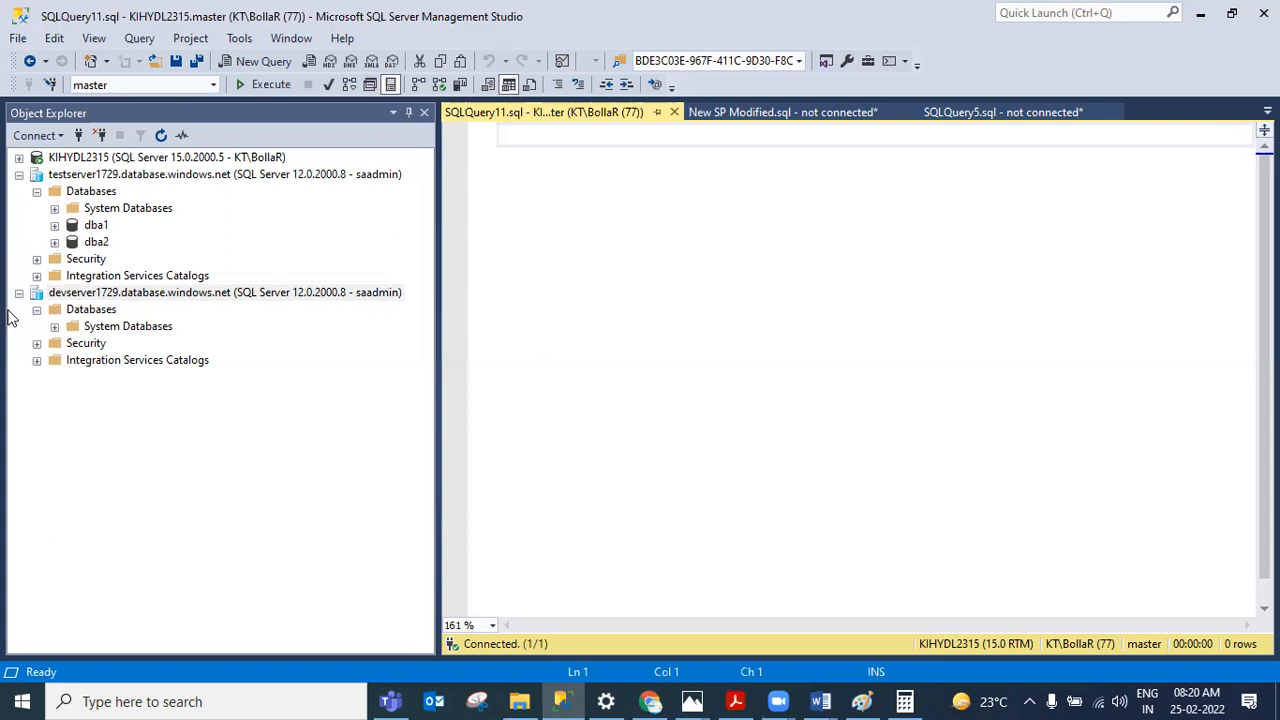
pyautogui.click(105, 292)
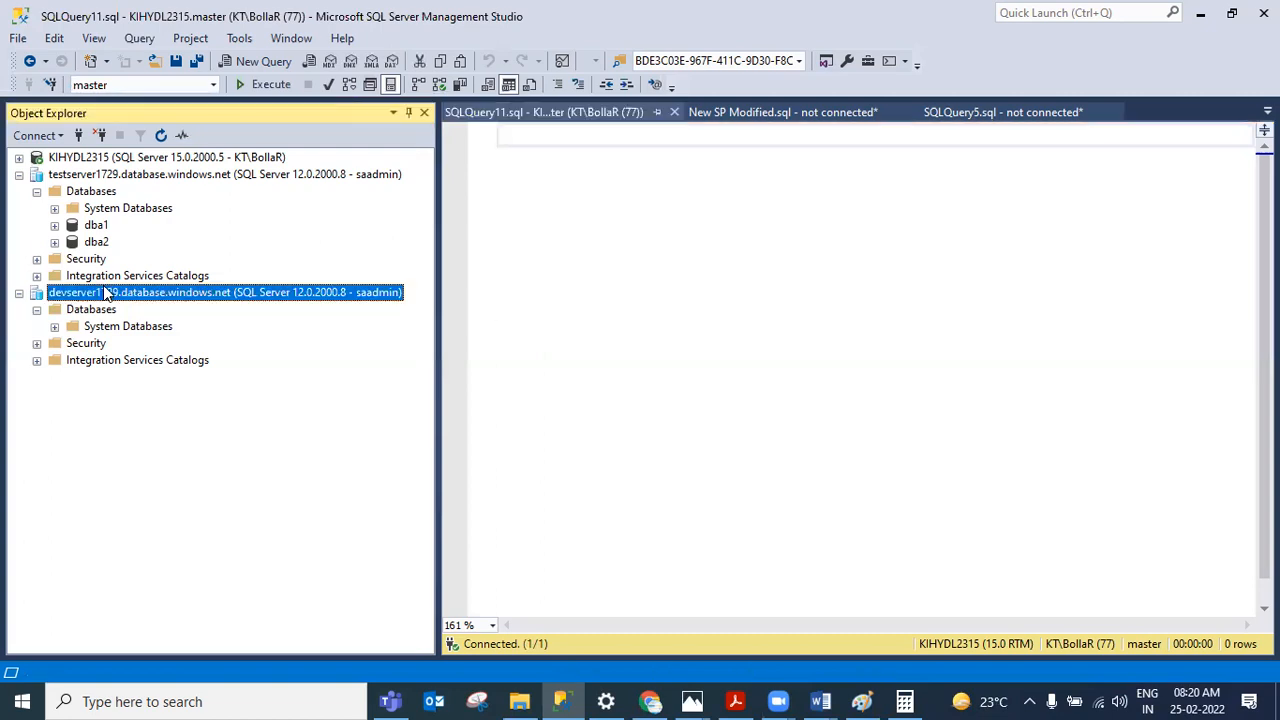
pyautogui.click(410, 48)
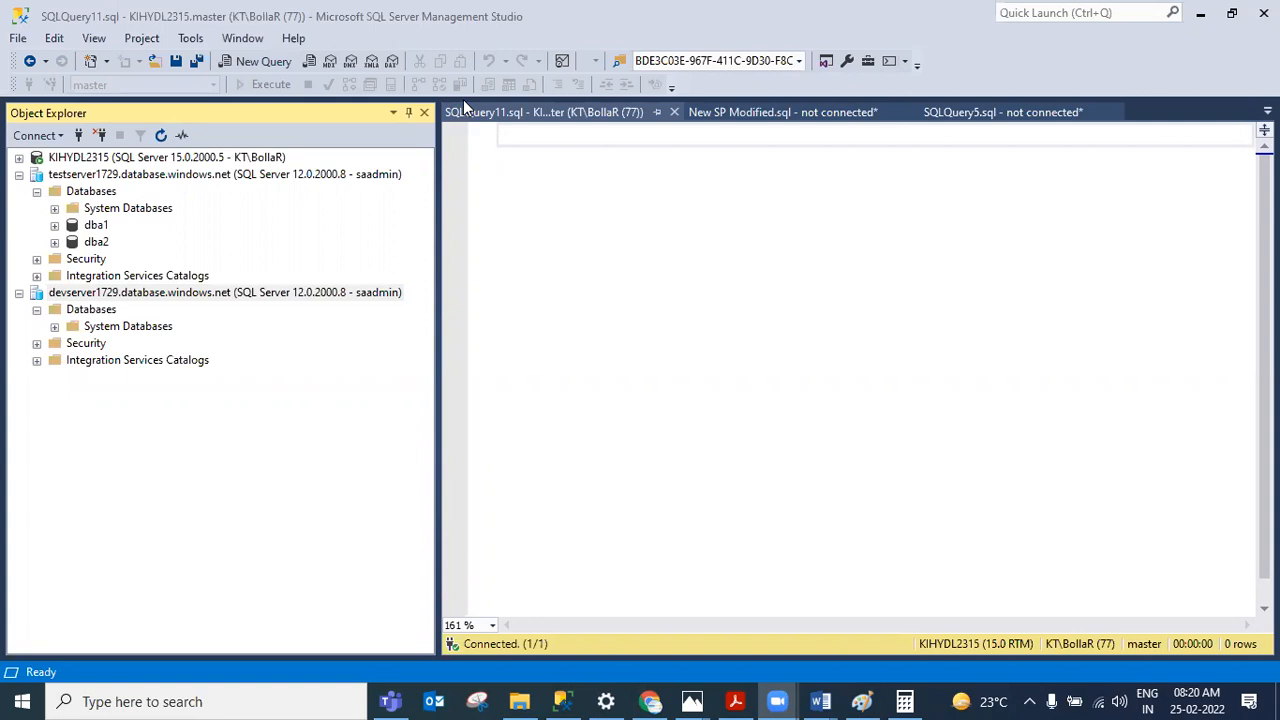
pyautogui.click(54, 326)
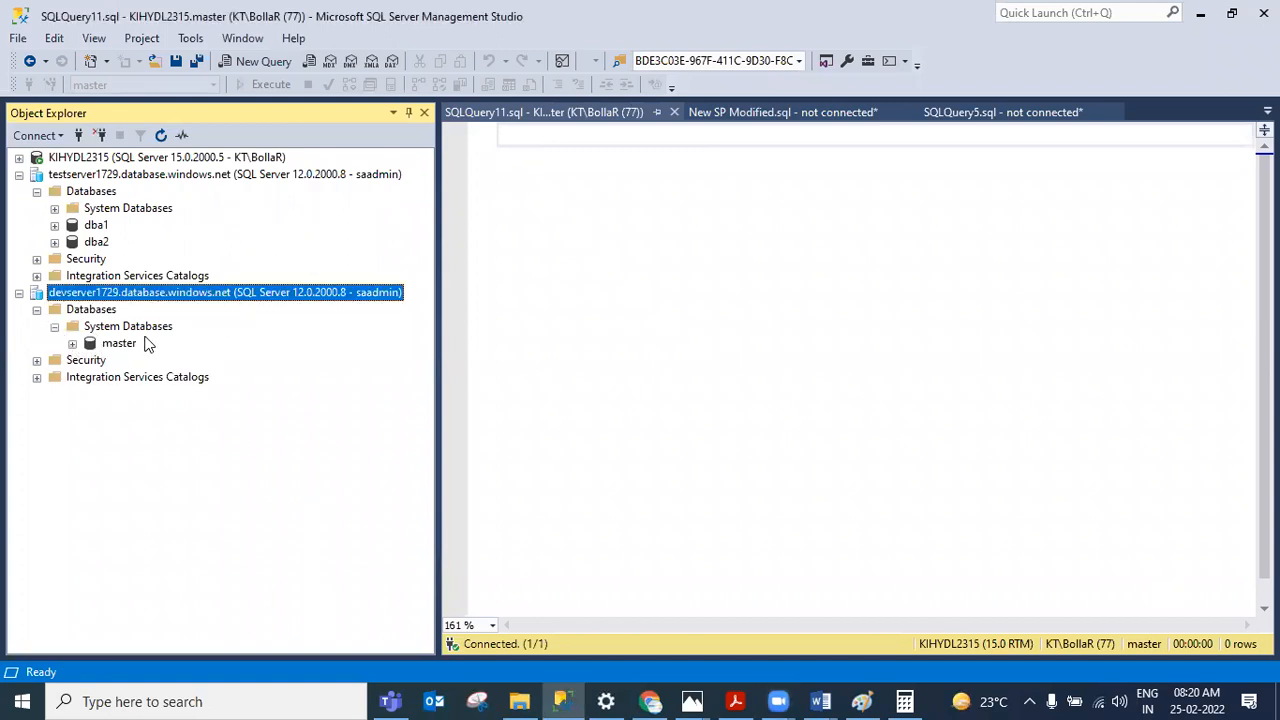
pyautogui.click(118, 346)
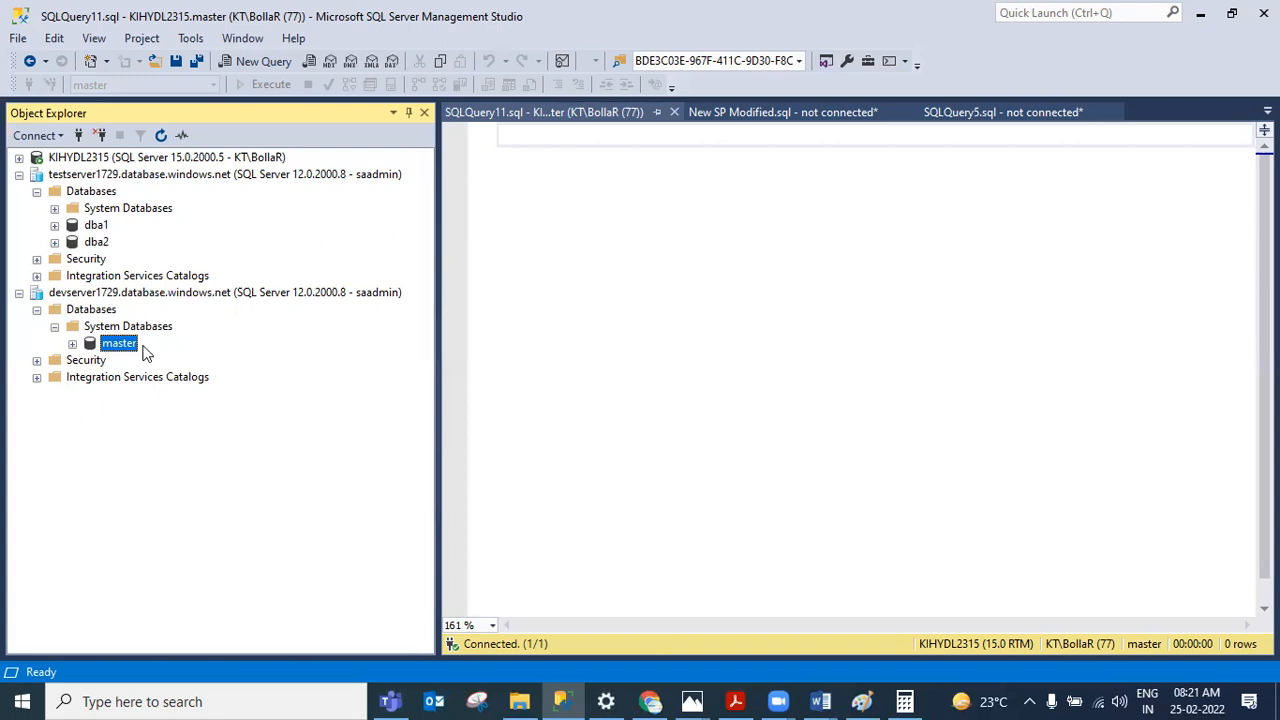
pyautogui.click(125, 295)
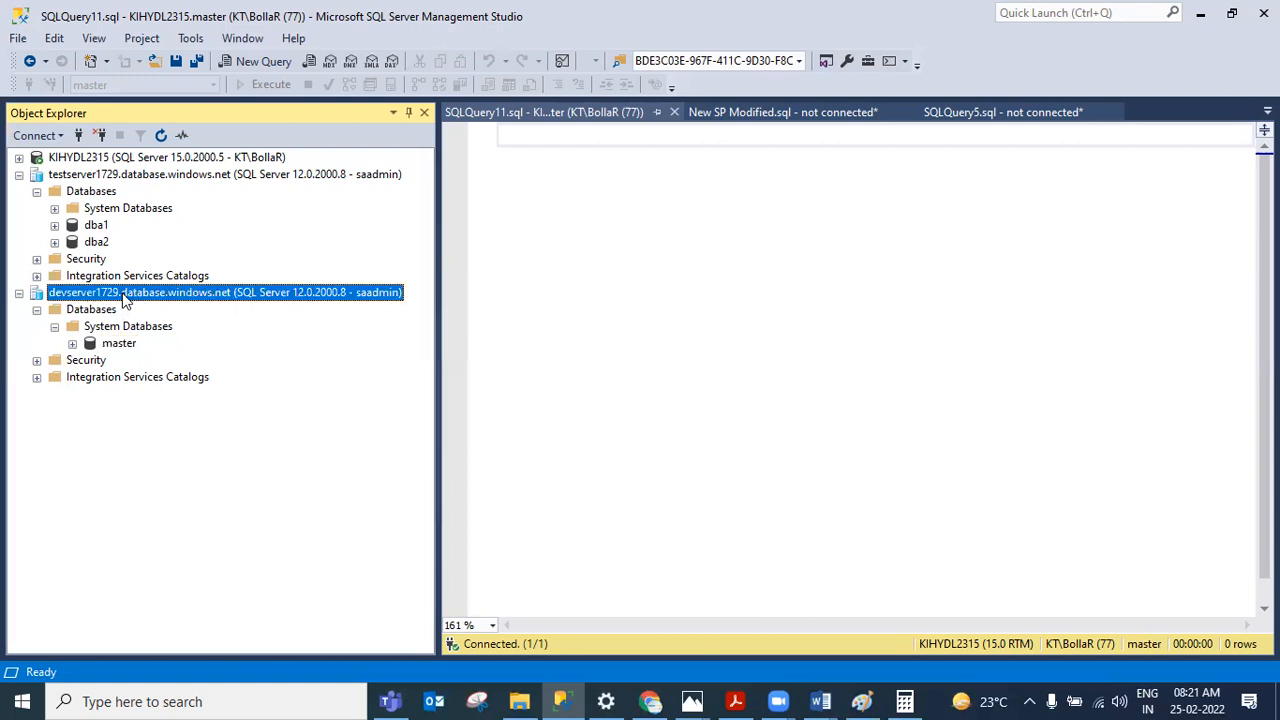
pyautogui.click(116, 345)
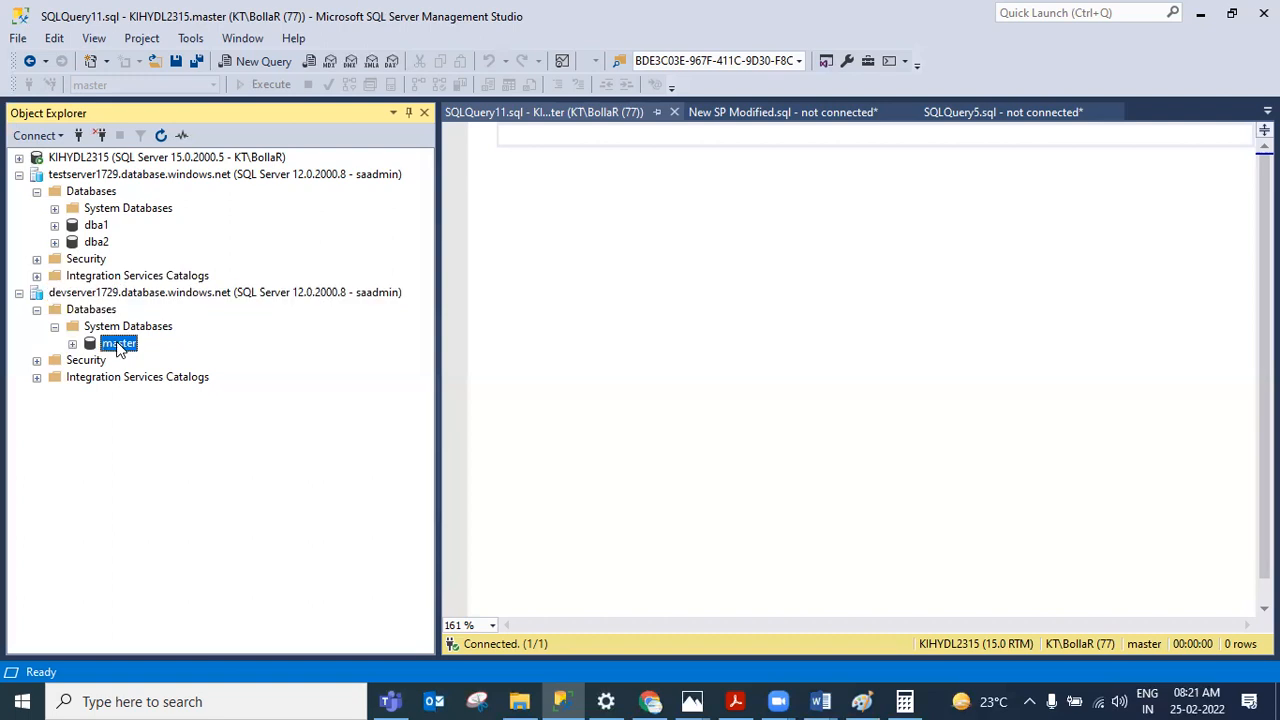
# Step: Open a new query on devserver1729's master database and execute dbcc sqlperf(logspace)
pyautogui.click(238, 64)
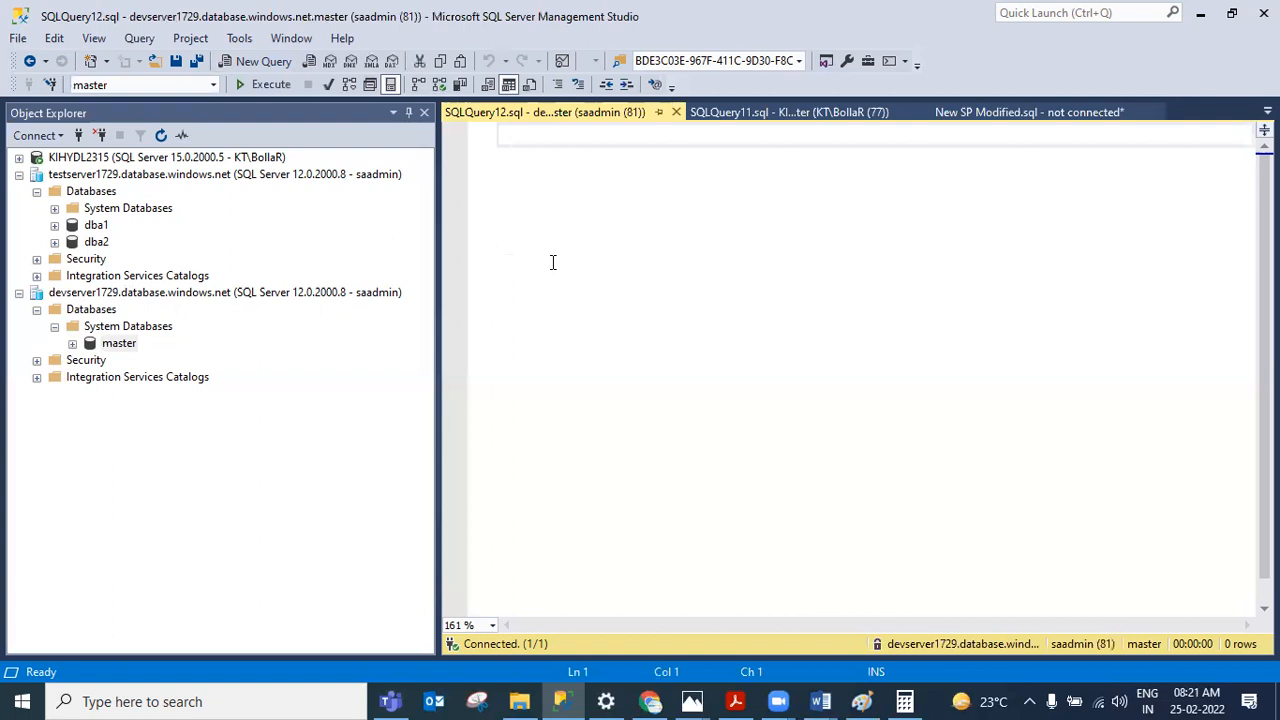
pyautogui.write('dbcc sqlperf')
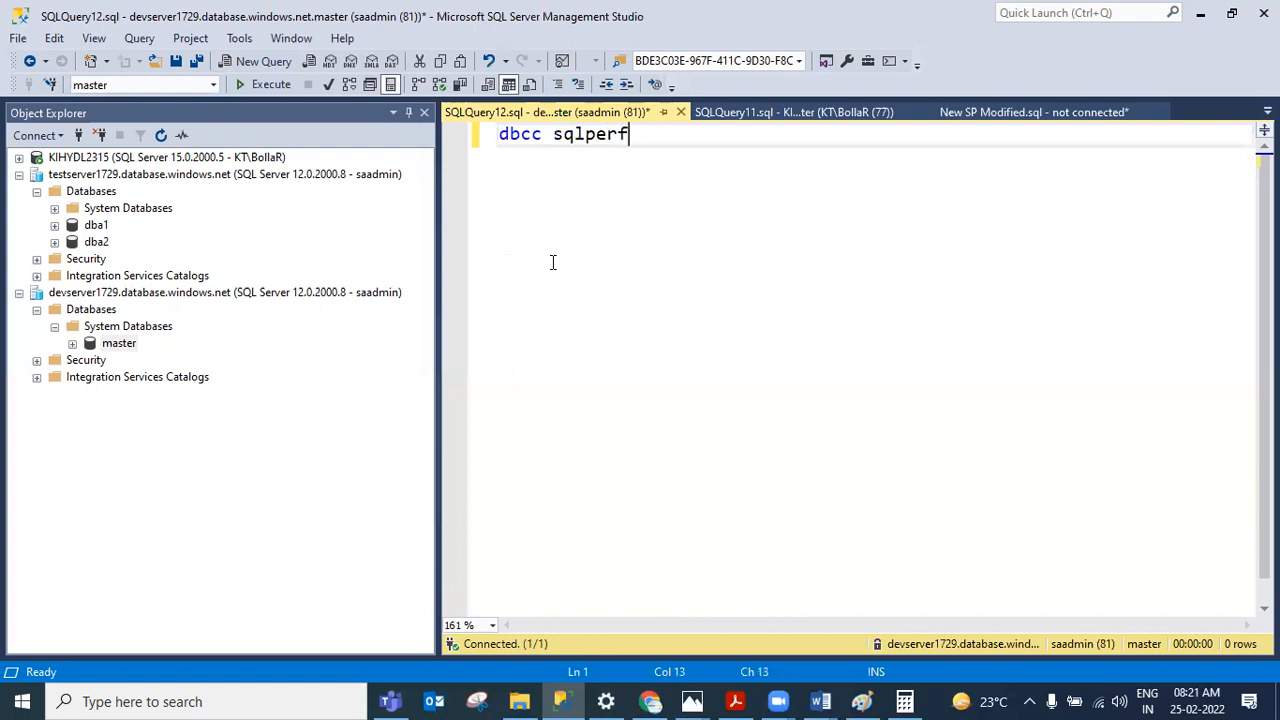
pyautogui.write('(logspace)')
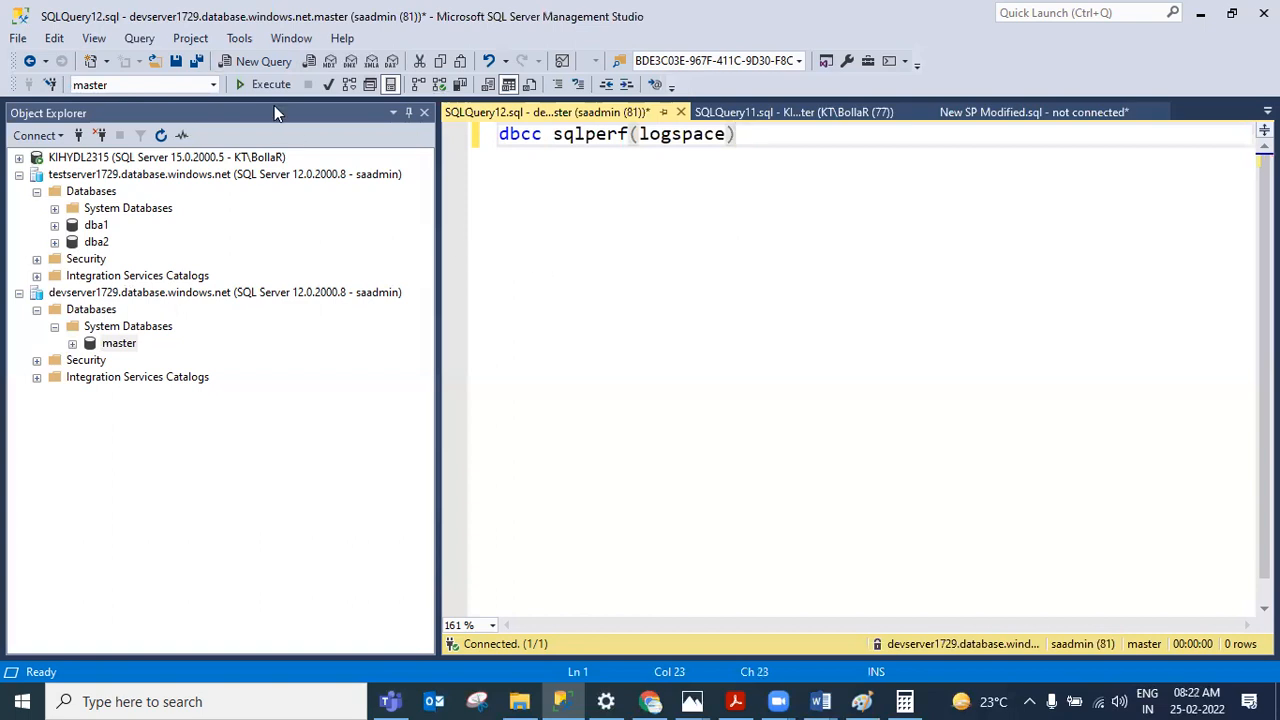
pyautogui.click(268, 90)
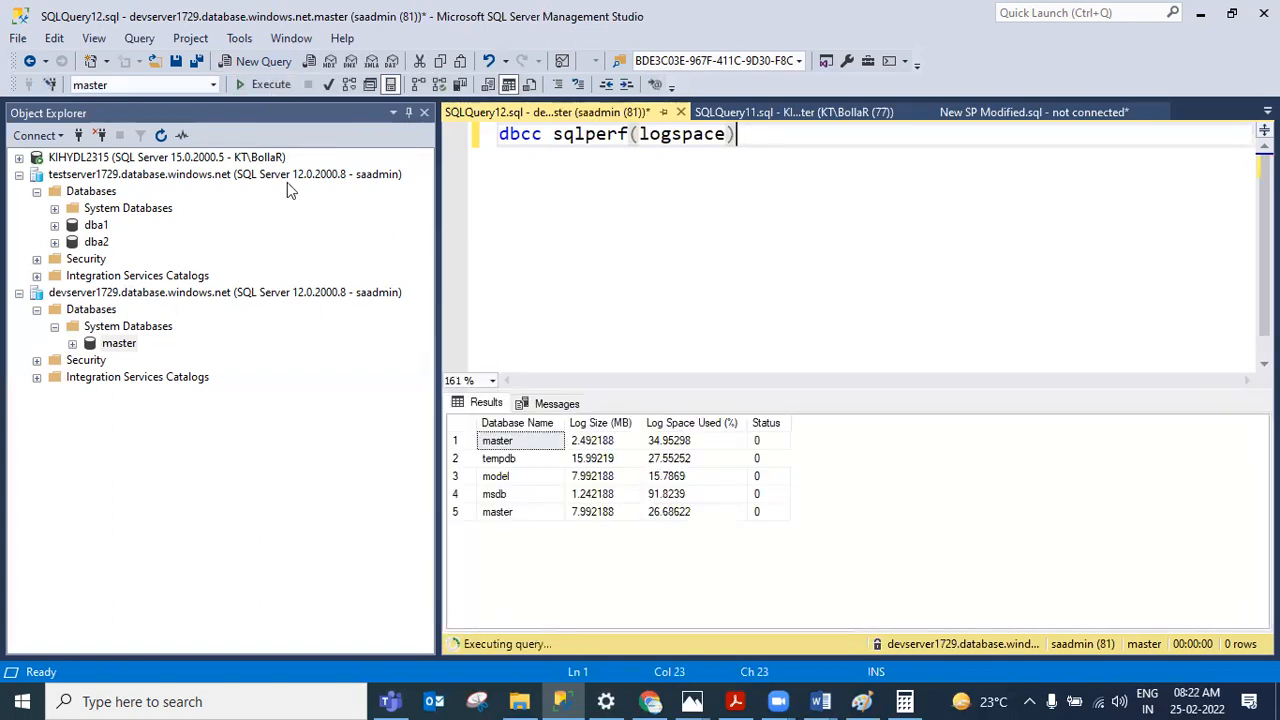
pyautogui.click(508, 462)
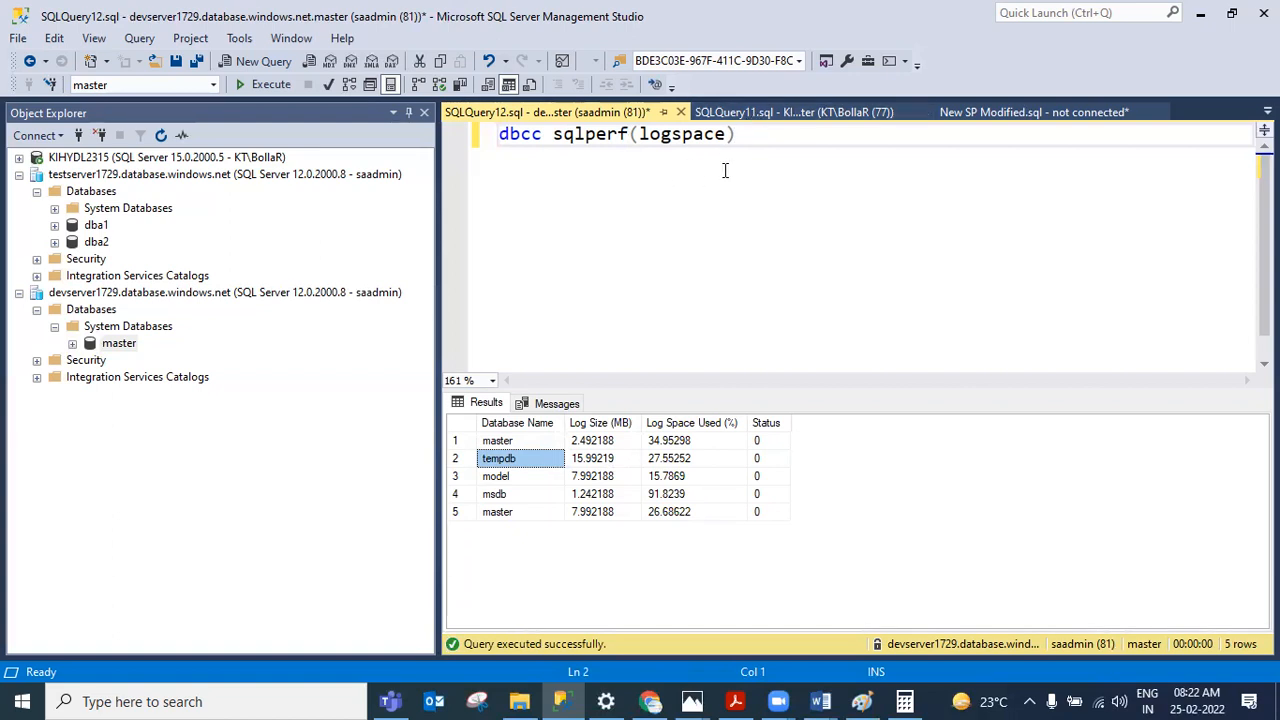
# Step: Open another new query on devserver1729 and execute create table #emp(a int)
pyautogui.click(205, 296)
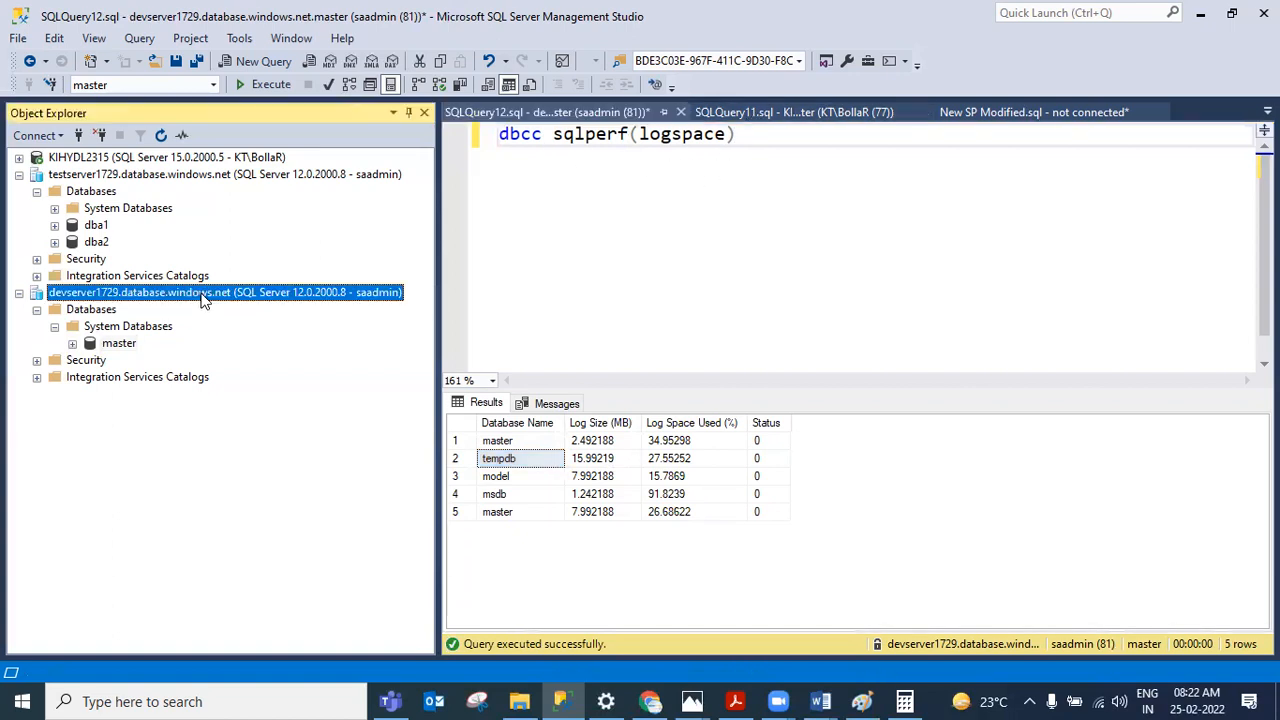
pyautogui.click(263, 61)
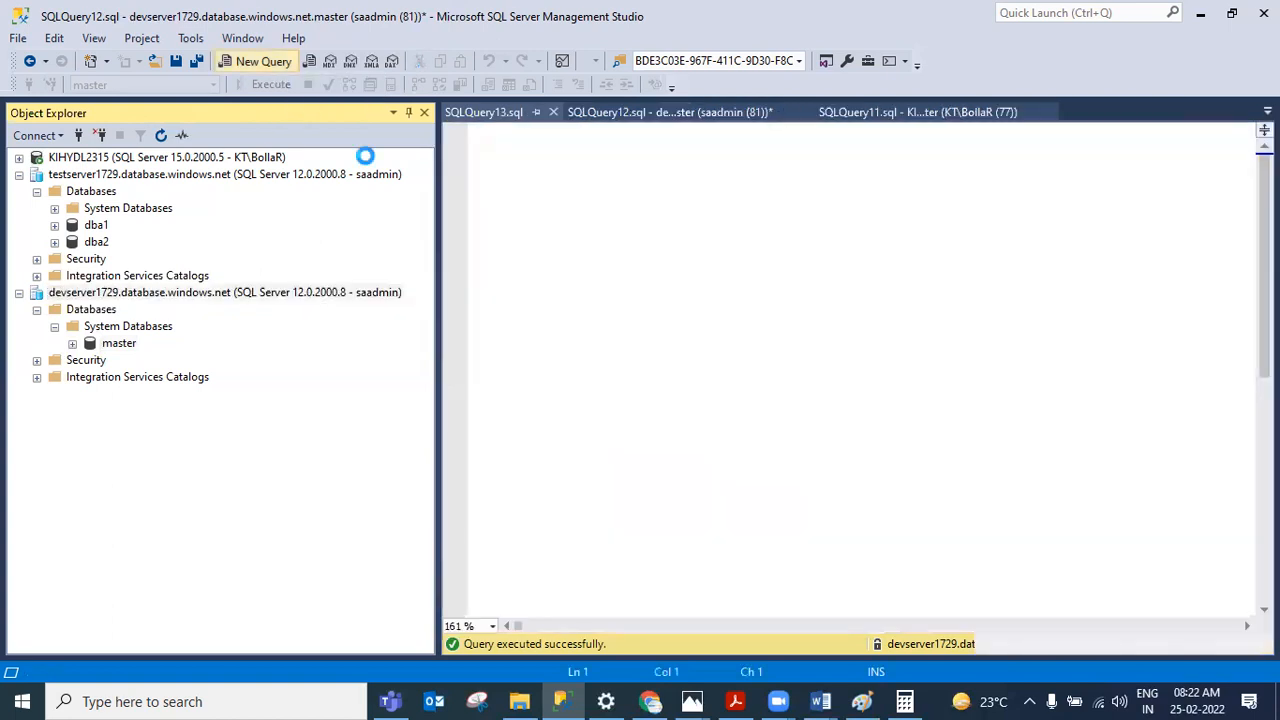
pyautogui.write('cr')
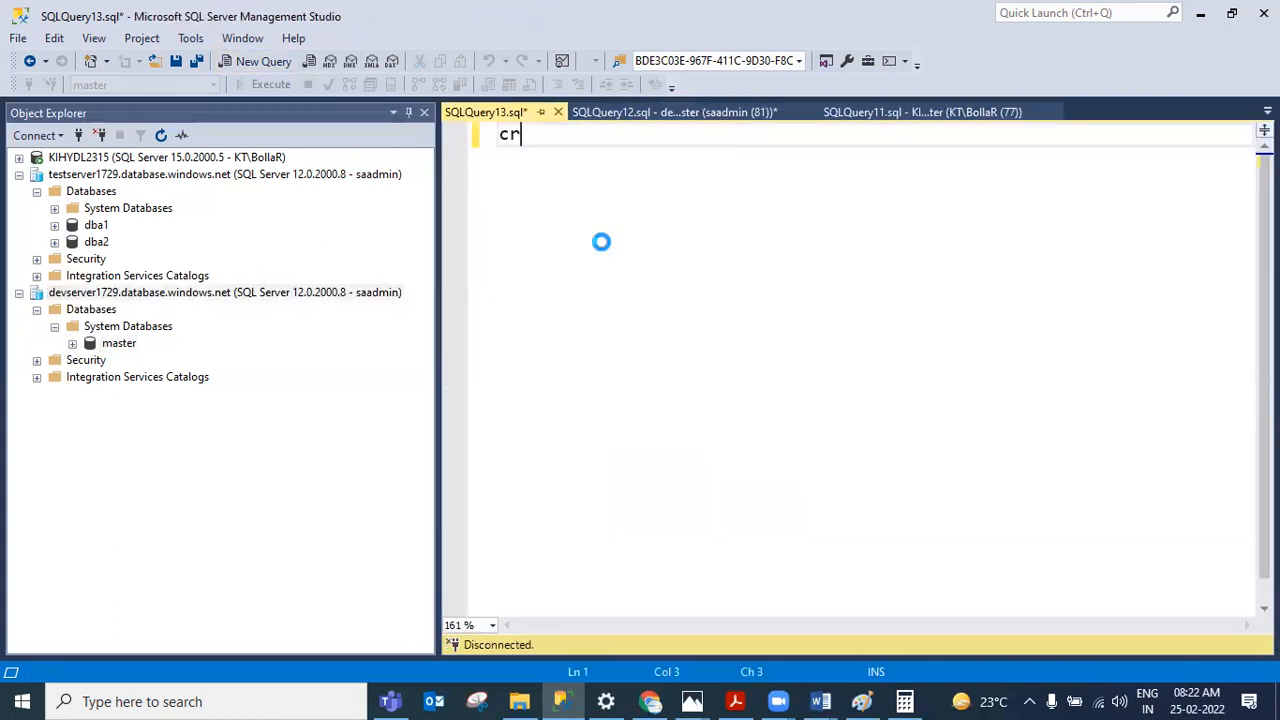
pyautogui.write('eate')
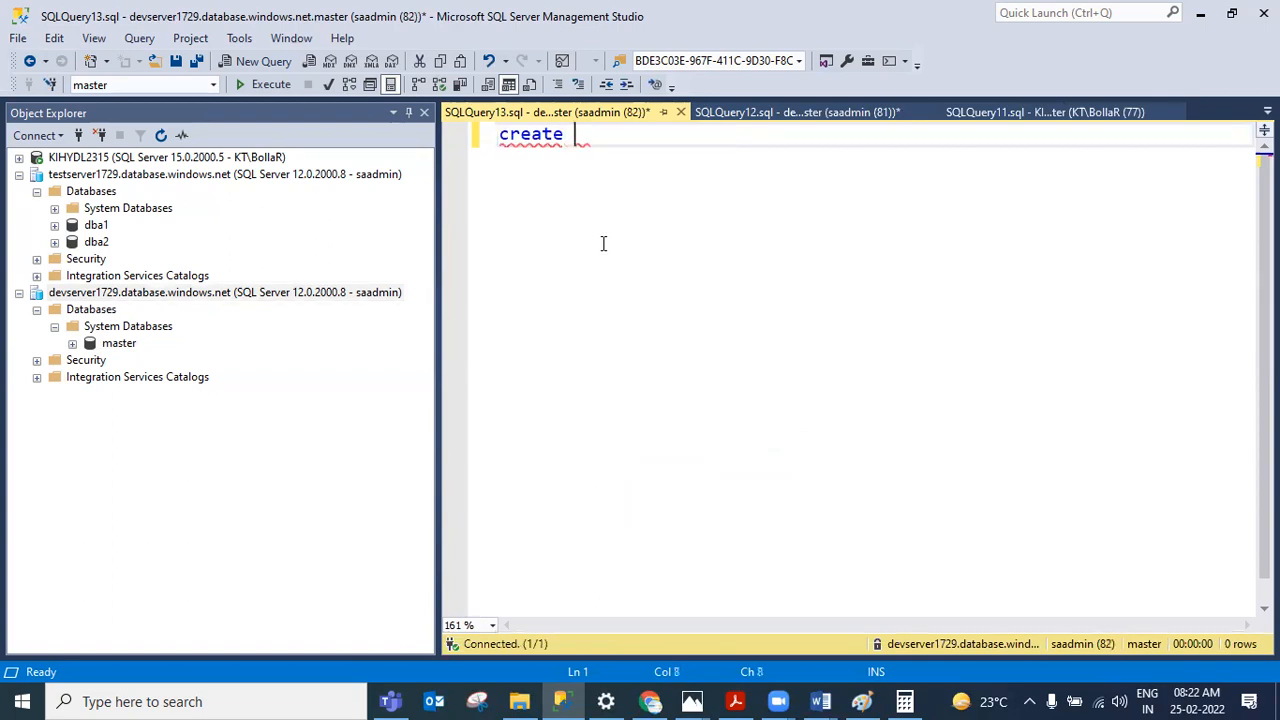
pyautogui.write('#emp(a int)')
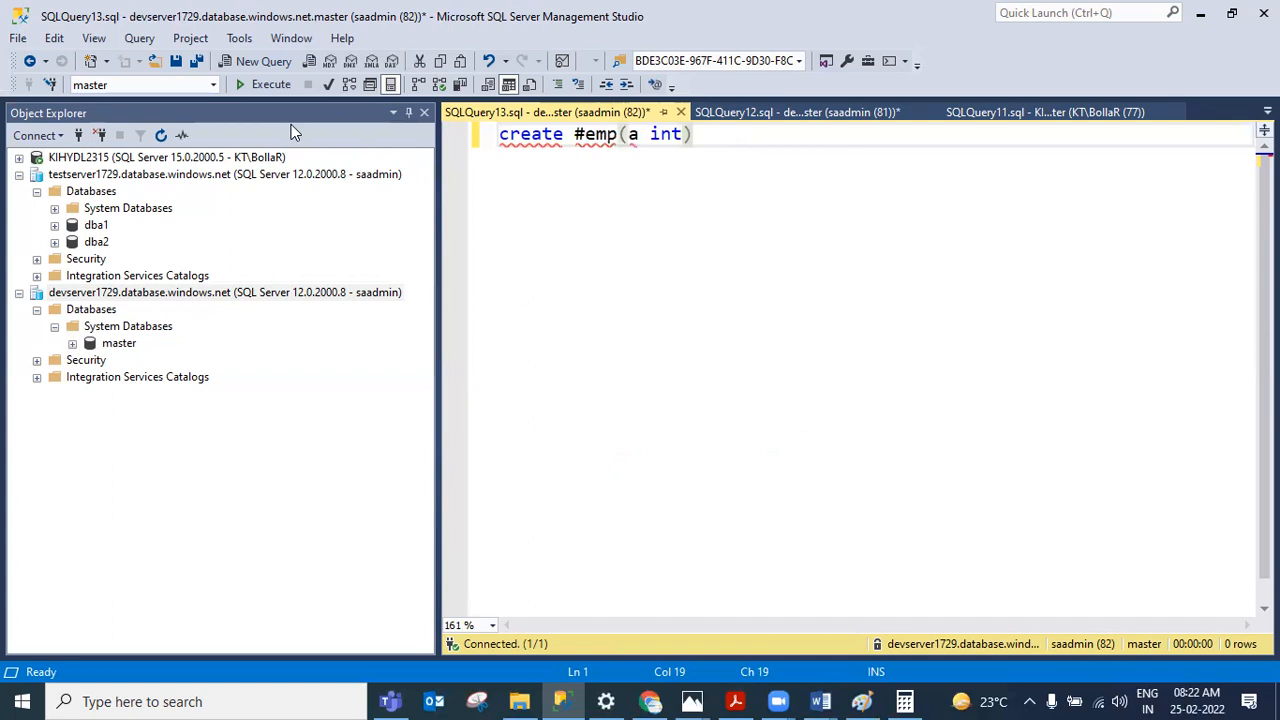
pyautogui.click(568, 137)
pyautogui.write('table')
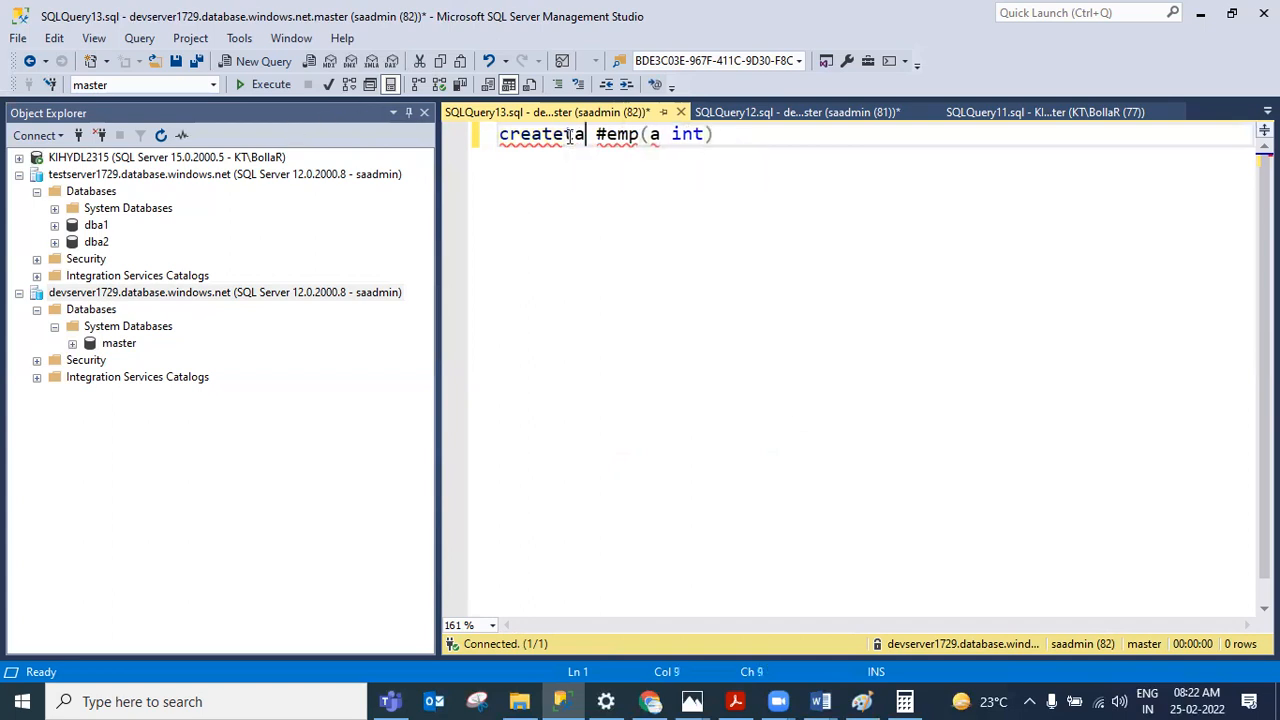
pyautogui.doubleClick(568, 137)
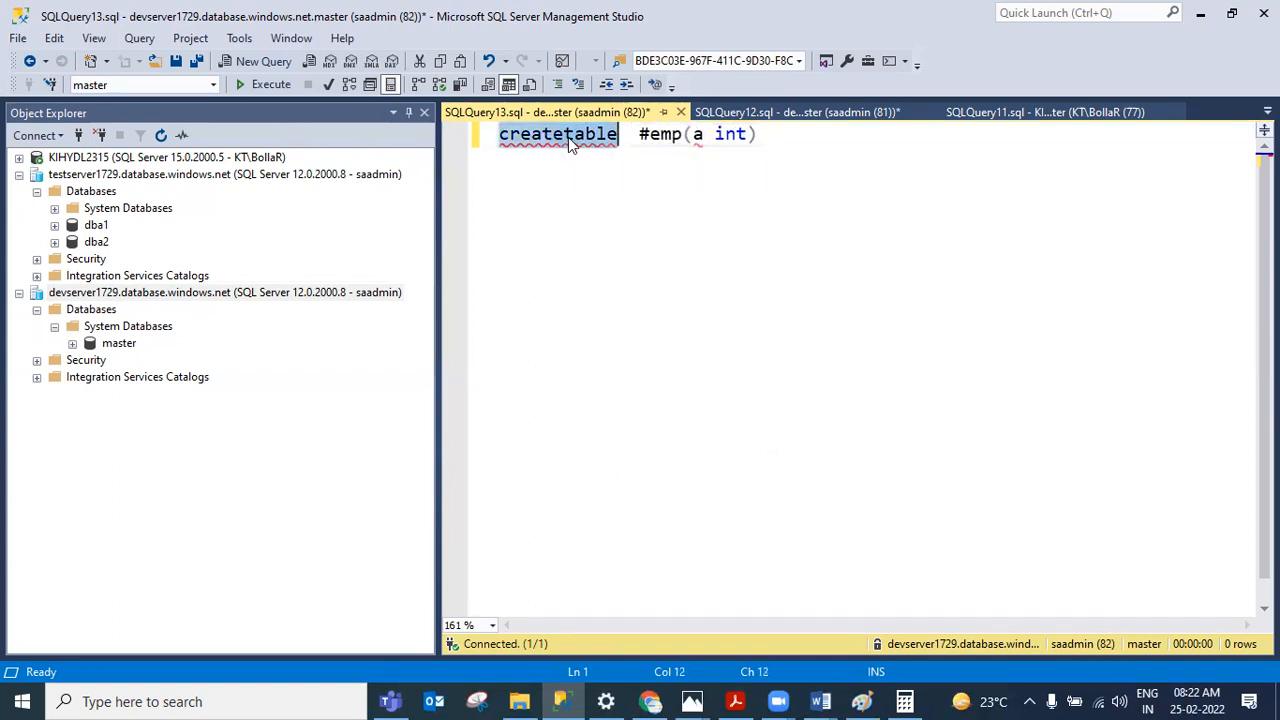
pyautogui.click(565, 137)
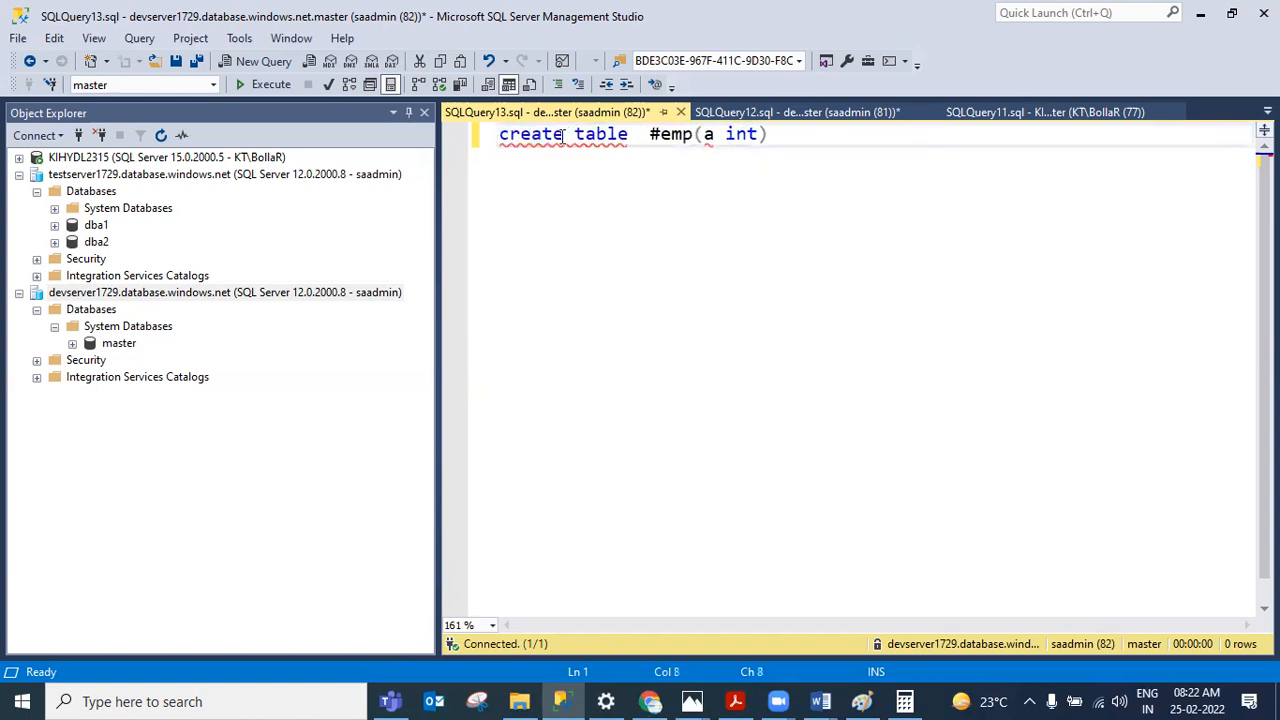
pyautogui.click(274, 92)
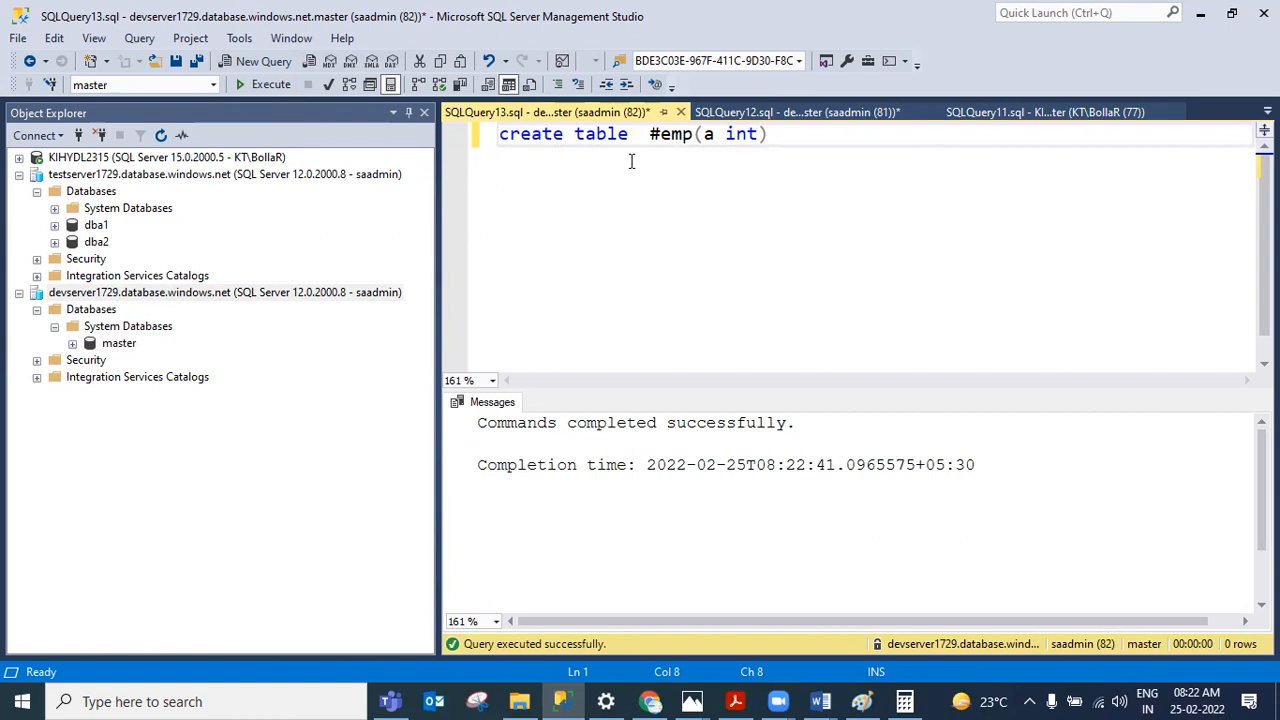
# Step: Clear the query and write create database dba in its place
pyautogui.click(794, 131)
pyautogui.press('BackSpace')
pyautogui.press('BackSpace')
pyautogui.press('BackSpace')
pyautogui.press('BackSpace')
pyautogui.press('BackSpace')
pyautogui.press('BackSpace')
pyautogui.press('BackSpace')
pyautogui.press('BackSpace')
pyautogui.press('BackSpace')
pyautogui.press('BackSpace')
pyautogui.press('BackSpace')
pyautogui.press('BackSpace')
pyautogui.press('BackSpace')
pyautogui.press('BackSpace')
pyautogui.press('BackSpace')
pyautogui.press('BackSpace')
pyautogui.press('BackSpace')
pyautogui.press('BackSpace')
pyautogui.press('BackSpace')
pyautogui.press('BackSpace')
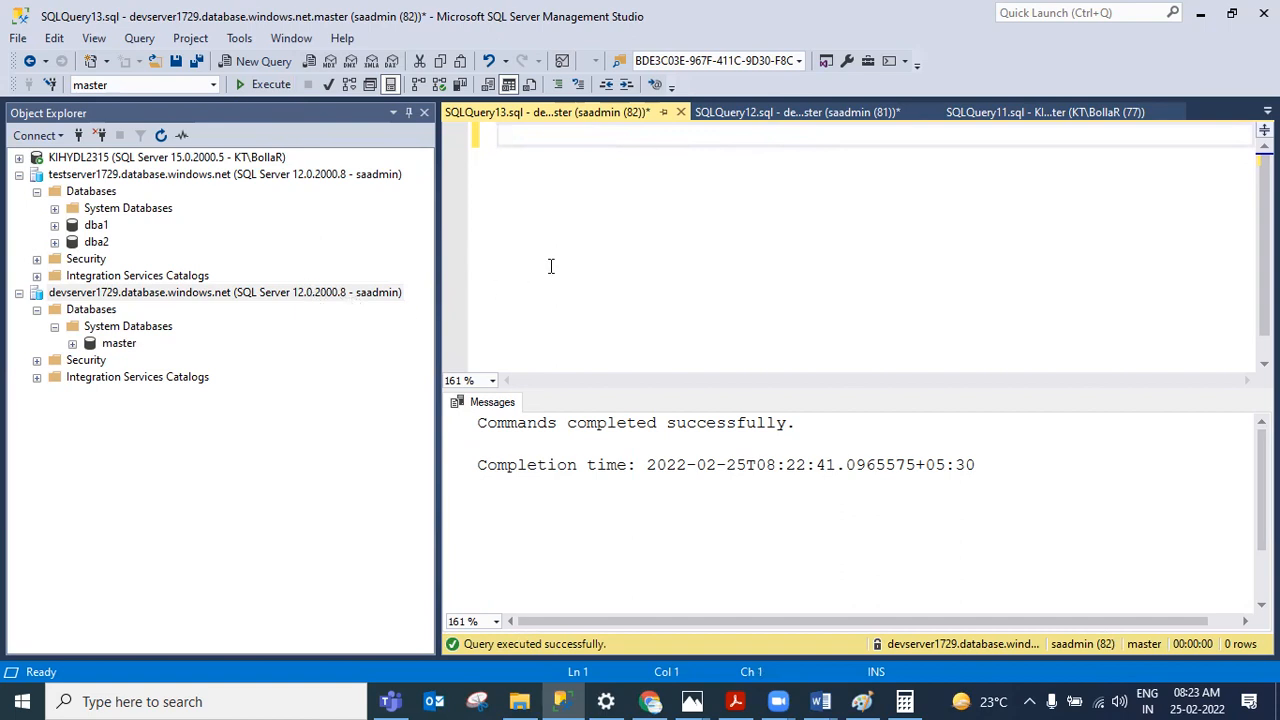
pyautogui.write('create db')
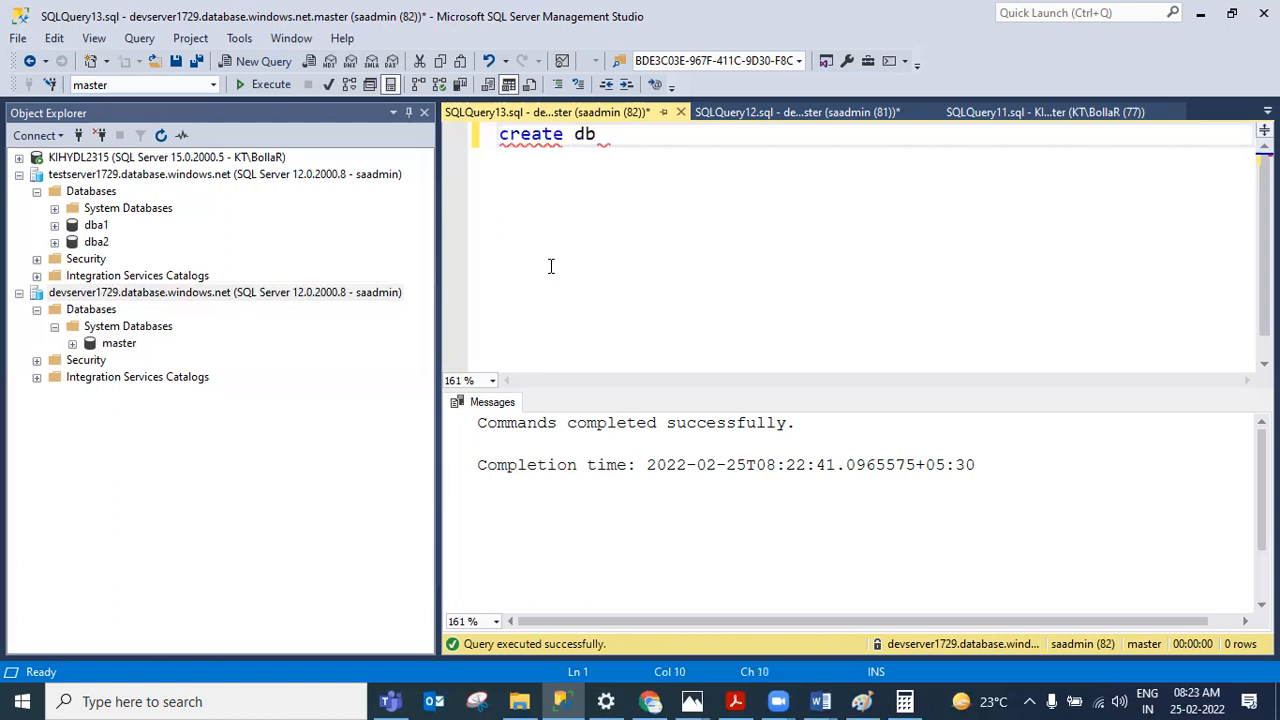
pyautogui.press('BackSpace')
pyautogui.write('atabase dba')
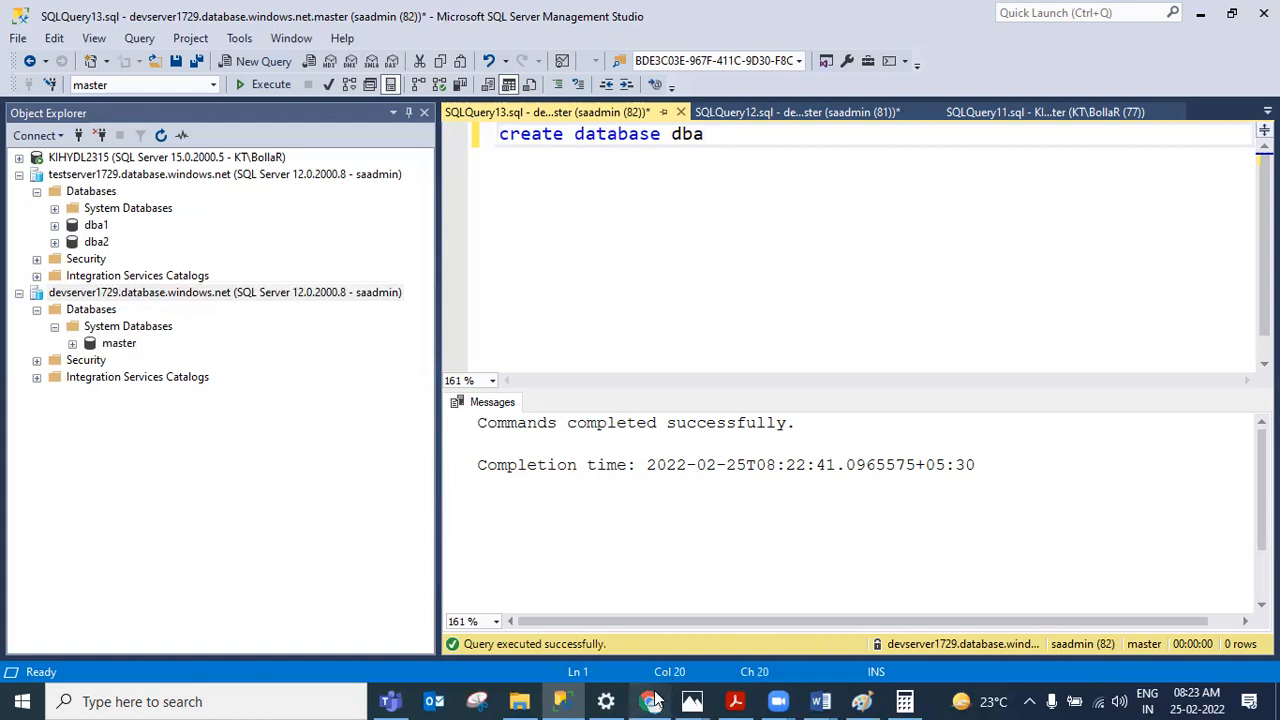
# Step: Switch to the Azure portal and review the devserver1729 server overview
pyautogui.moveTo(652, 700)
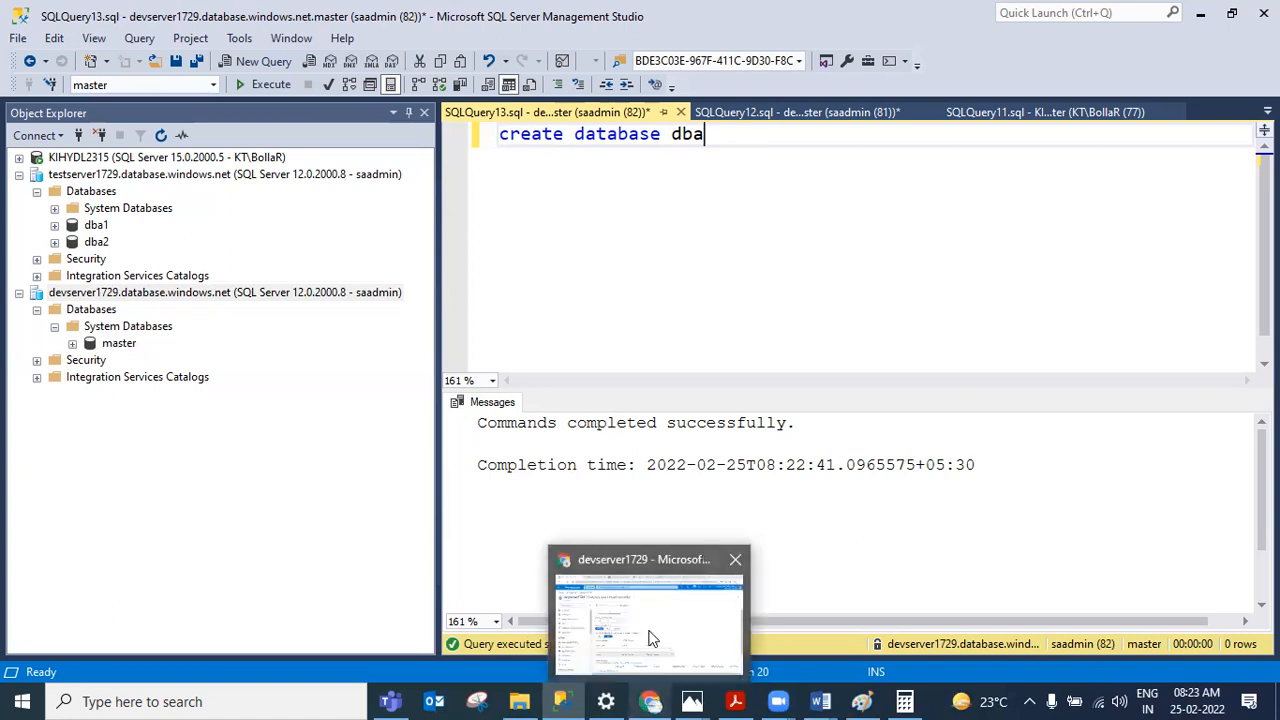
pyautogui.click(650, 635)
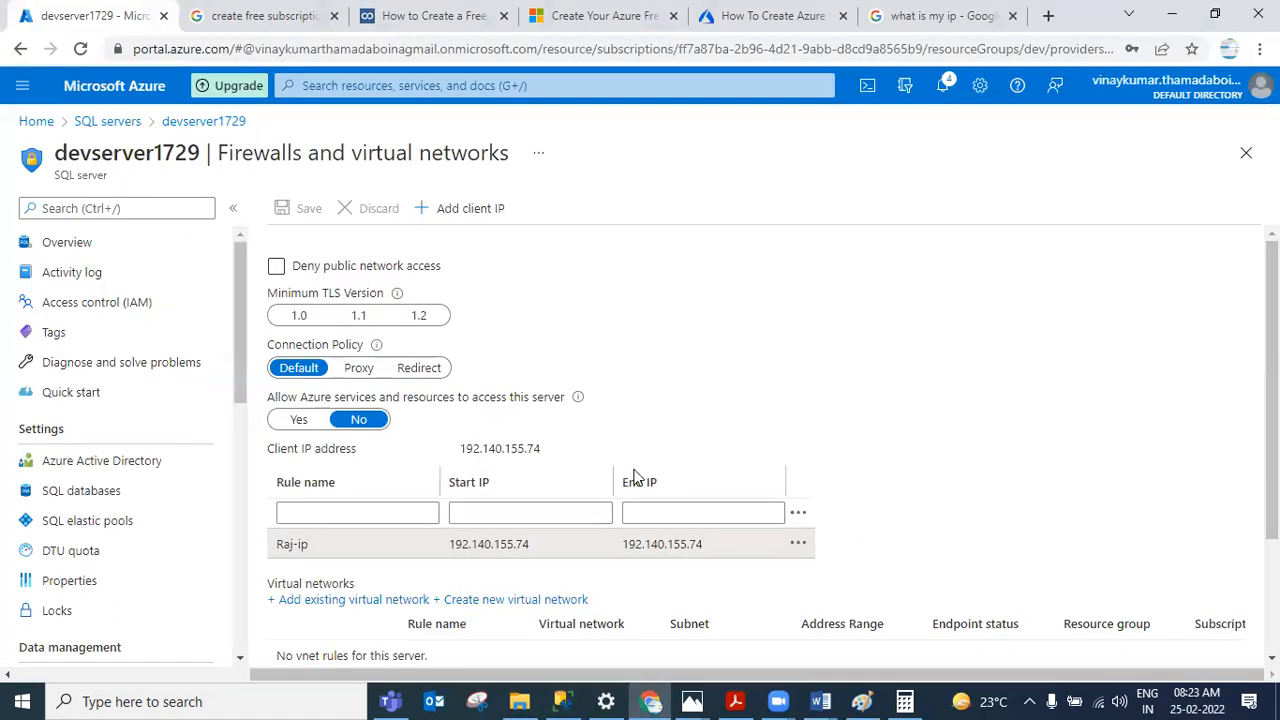
pyautogui.moveTo(560, 700)
pyautogui.click(210, 126)
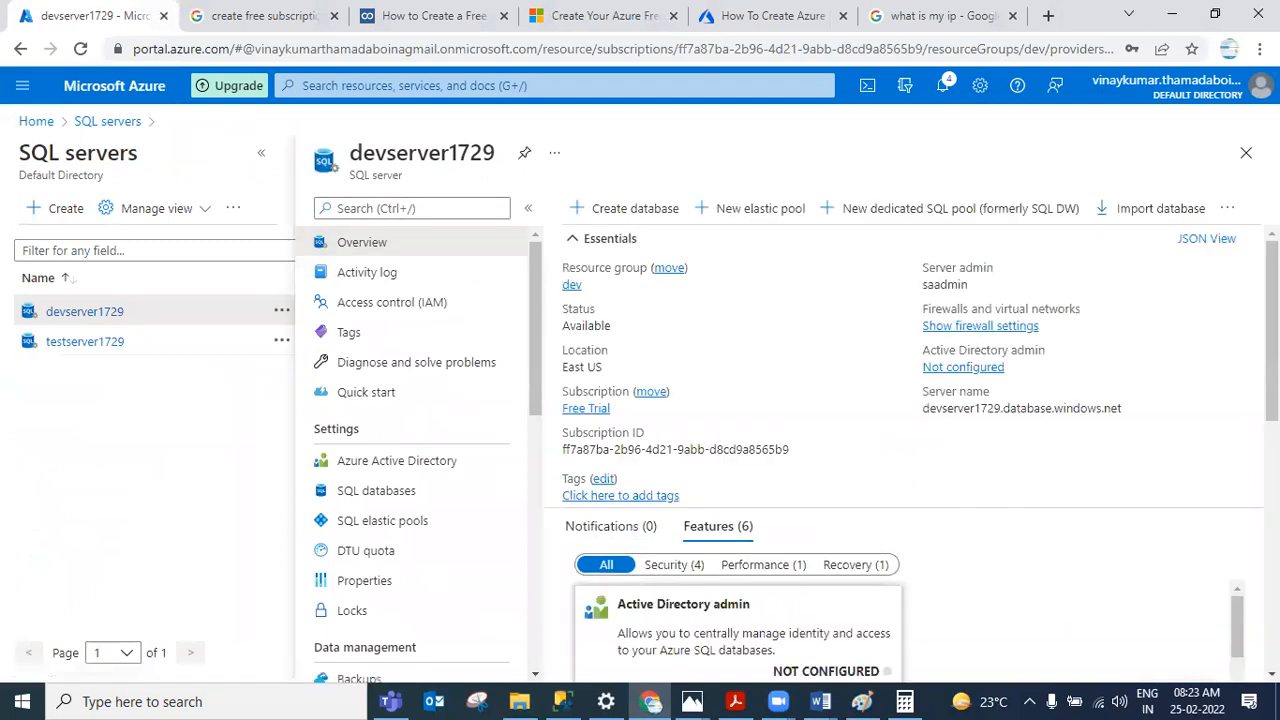
pyautogui.scroll(-4, 1272, 330)
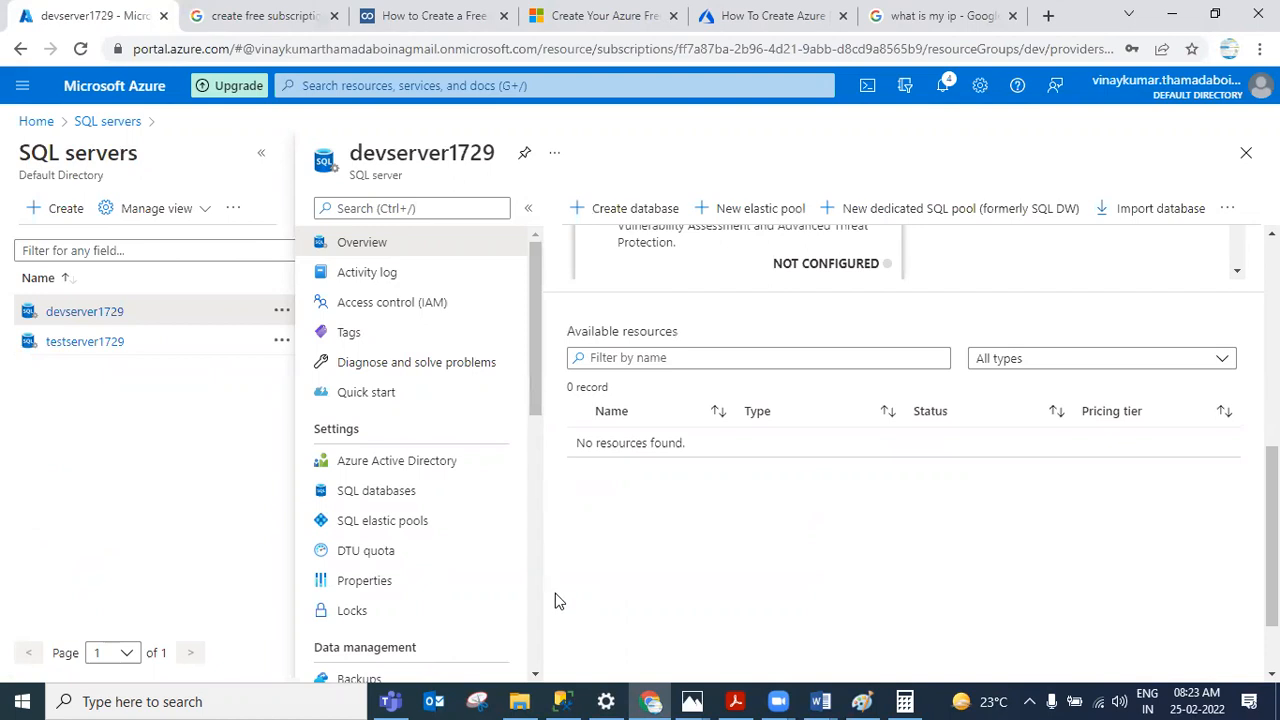
pyautogui.click(562, 700)
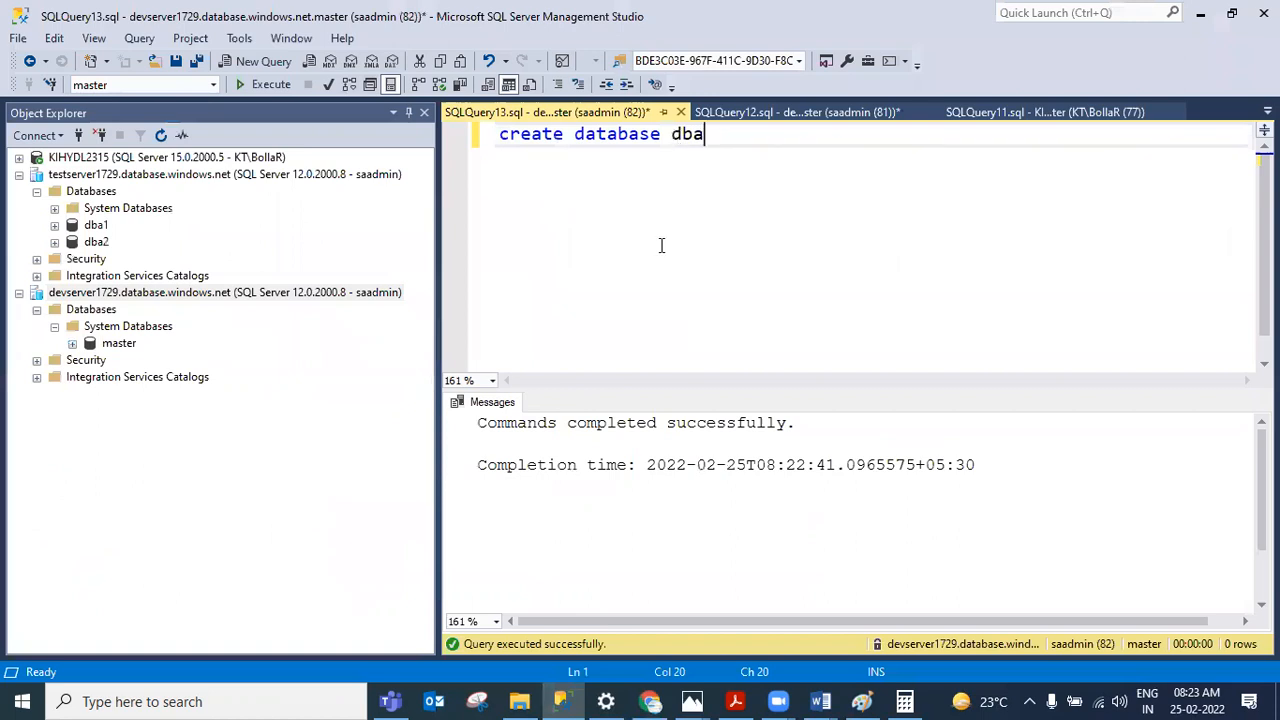
pyautogui.moveTo(650, 700)
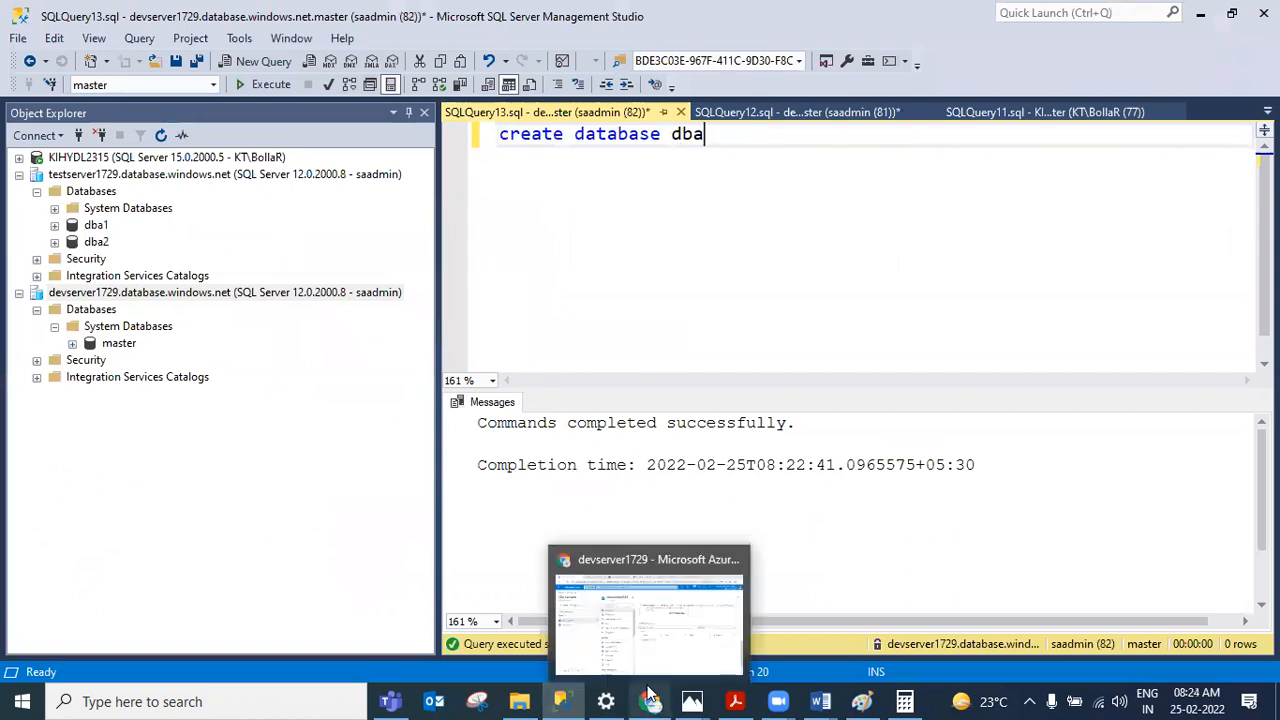
pyautogui.click(663, 606)
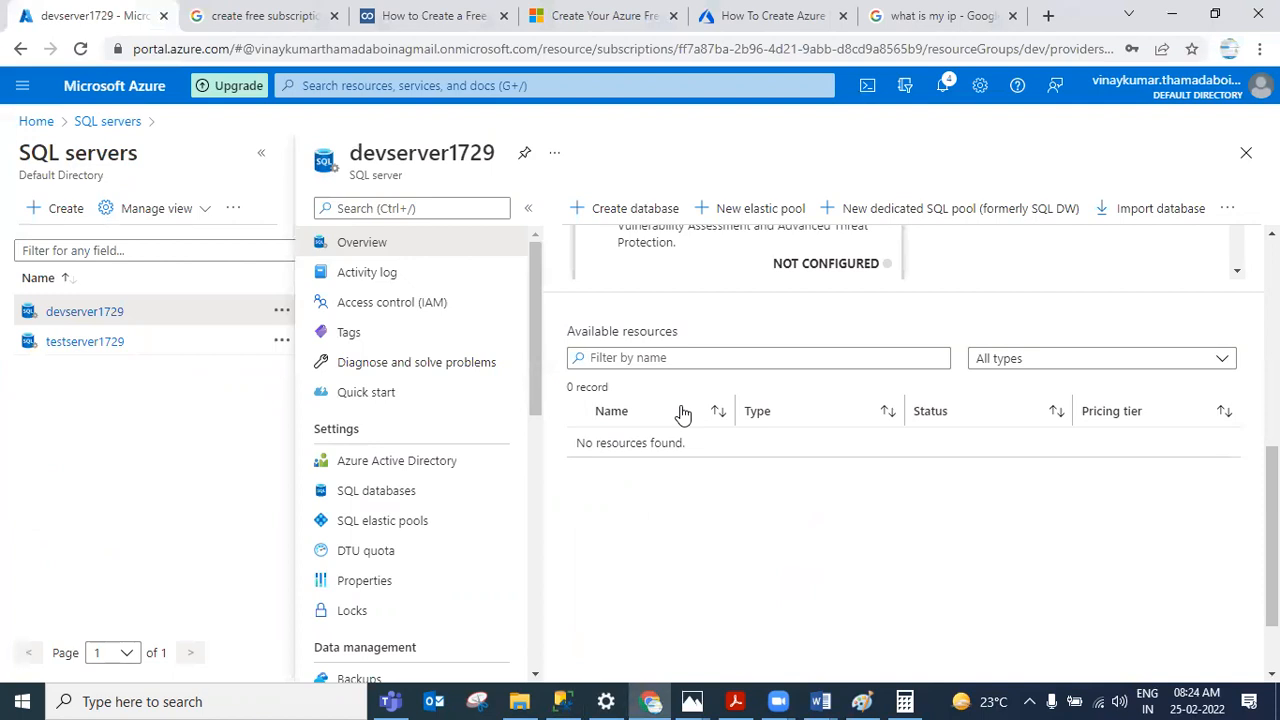
# Step: Start creating a new SQL database on devserver1729 and name it dba
pyautogui.click(632, 212)
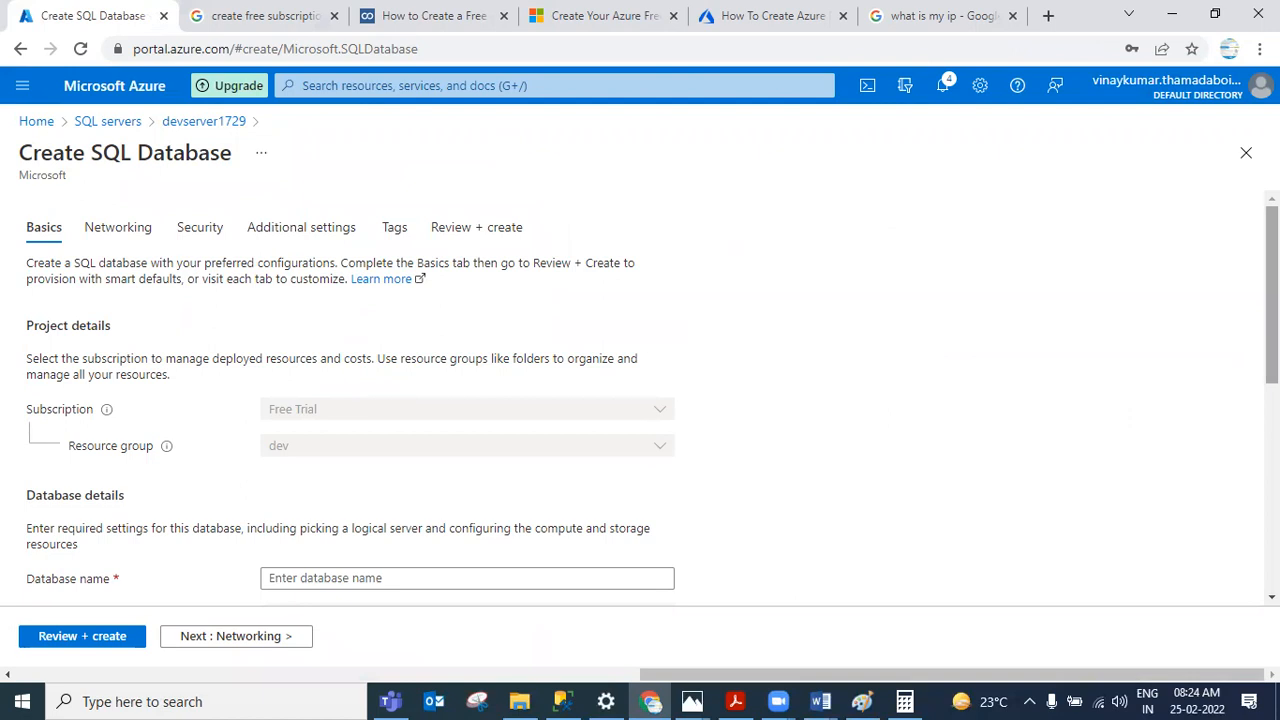
pyautogui.scroll(-3, 652, 398)
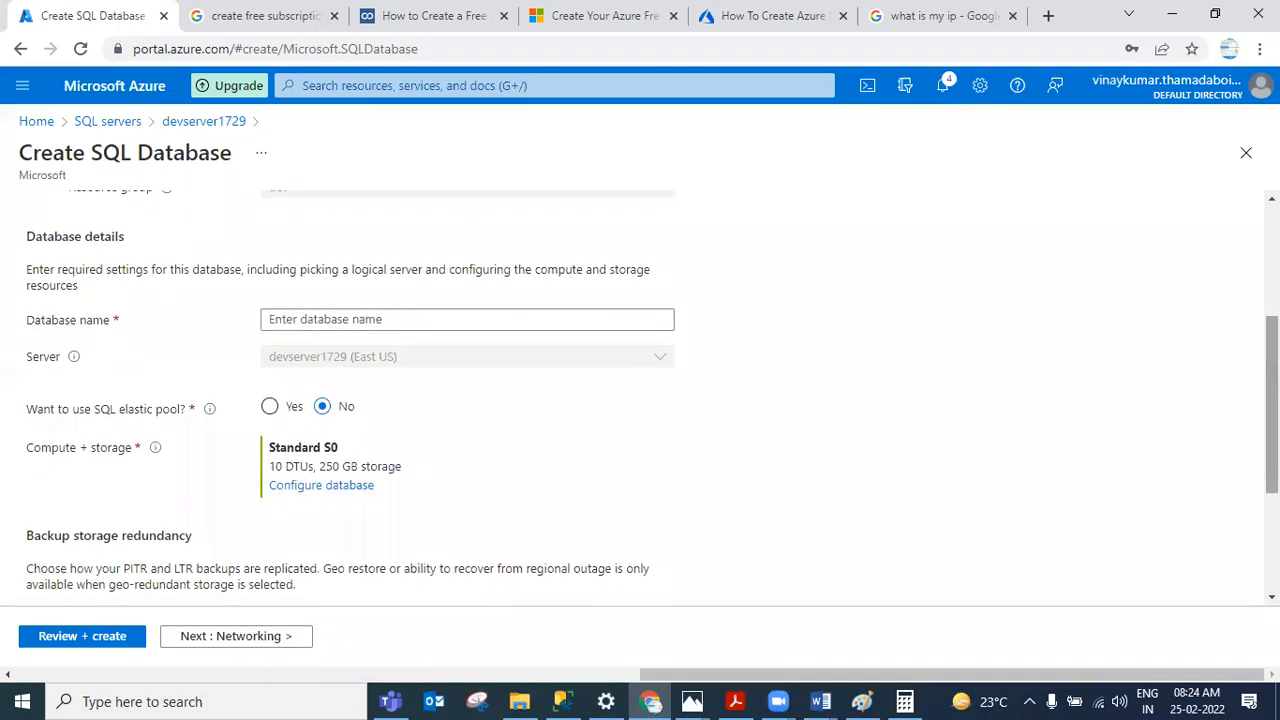
pyautogui.click(450, 320)
pyautogui.write('dba')
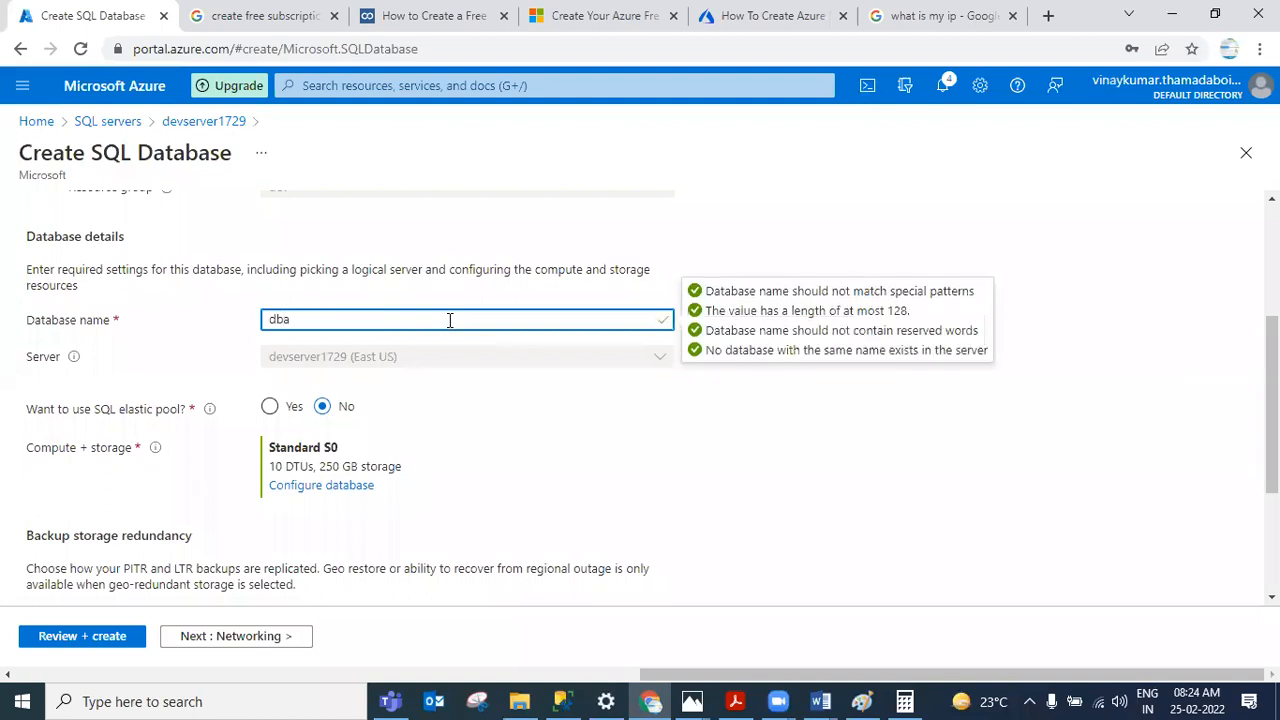
# Step: Open the database's compute and storage configuration, review the service tier options, and close it without changes
pyautogui.click(545, 442)
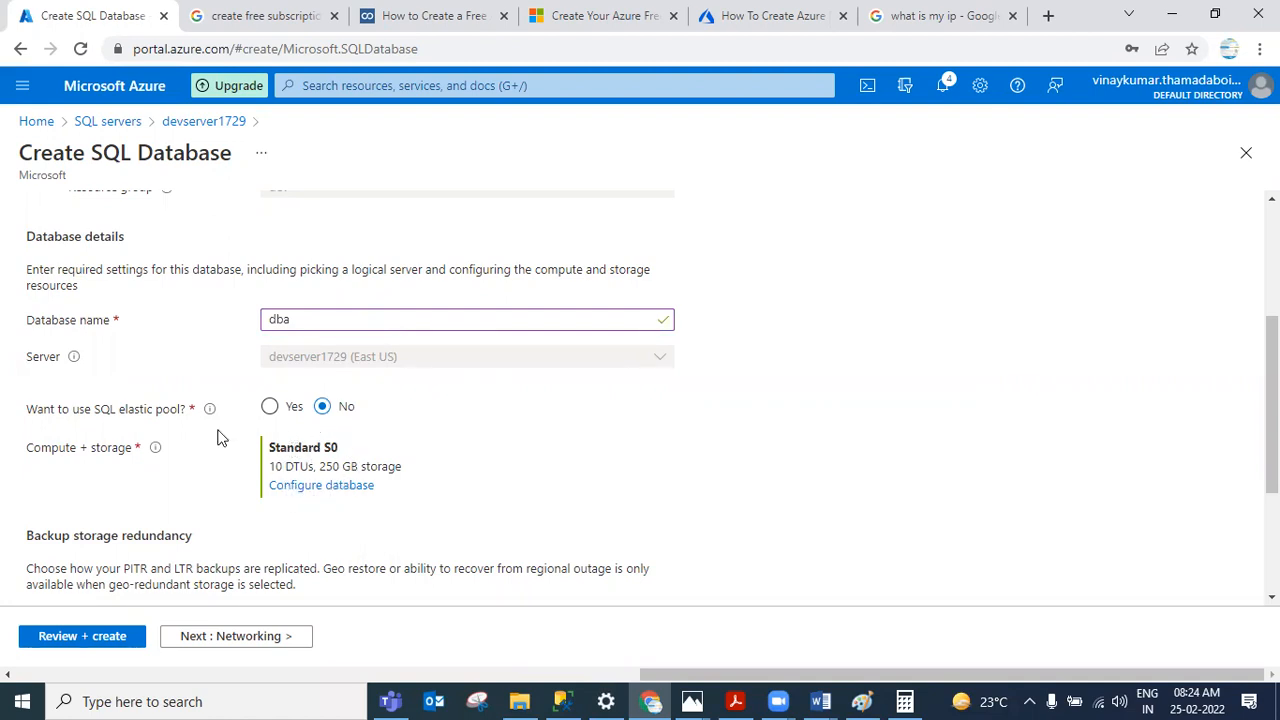
pyautogui.click(283, 414)
pyautogui.click(321, 485)
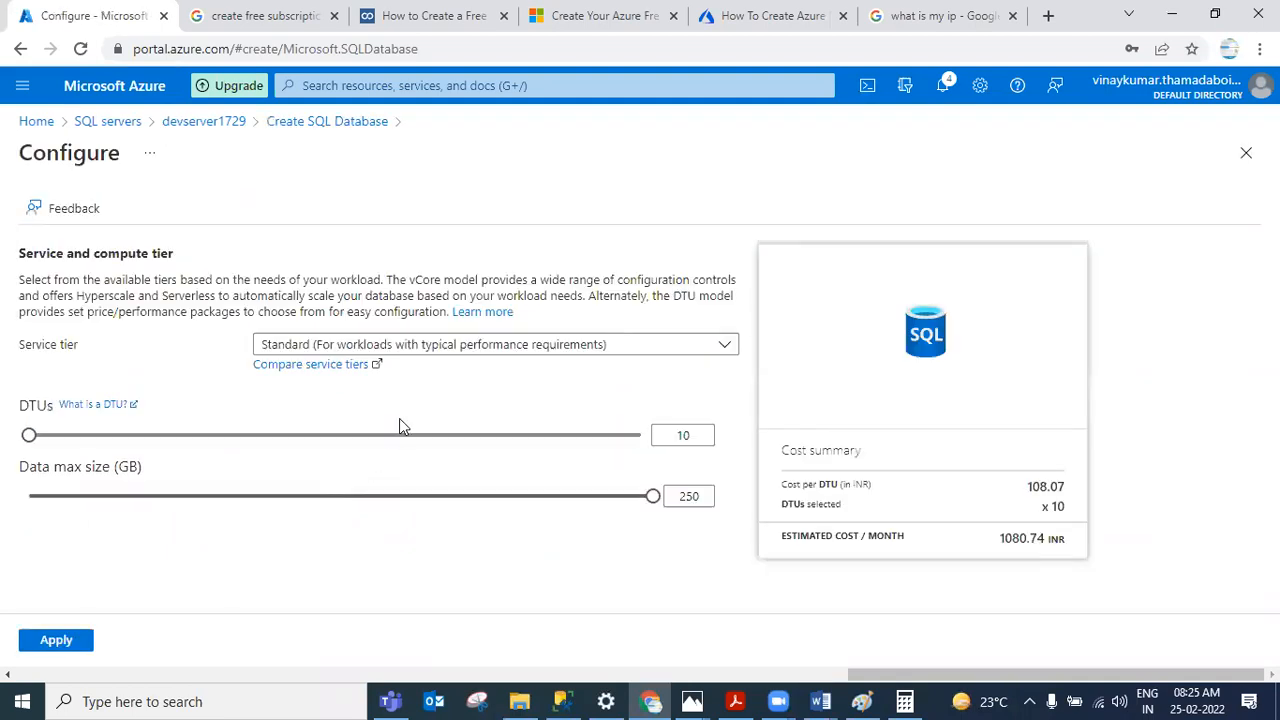
pyautogui.click(430, 350)
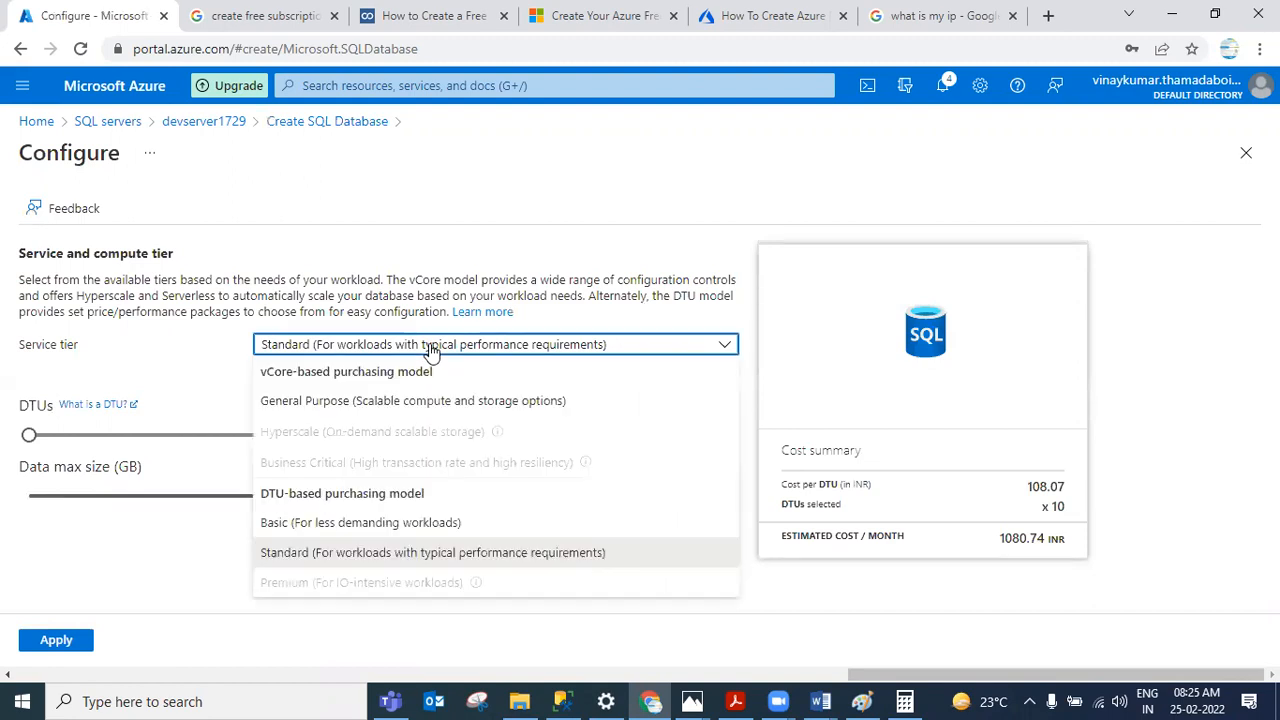
pyautogui.click(430, 350)
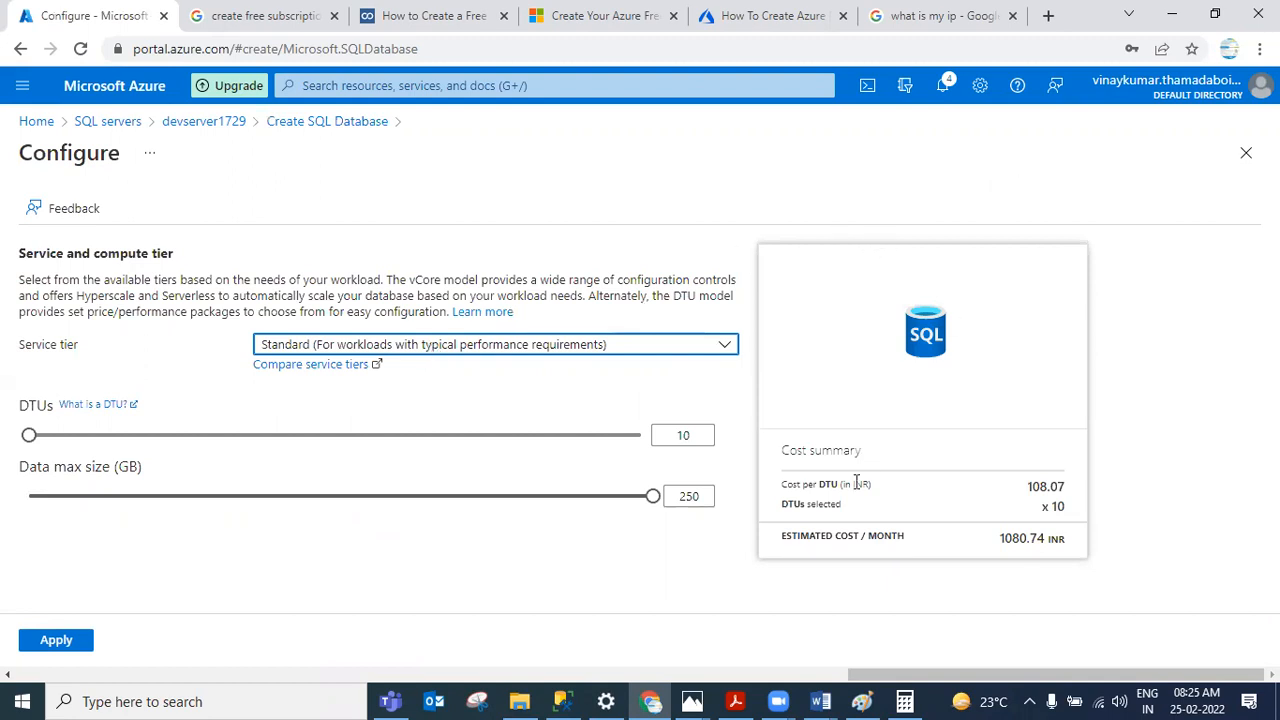
pyautogui.click(1245, 155)
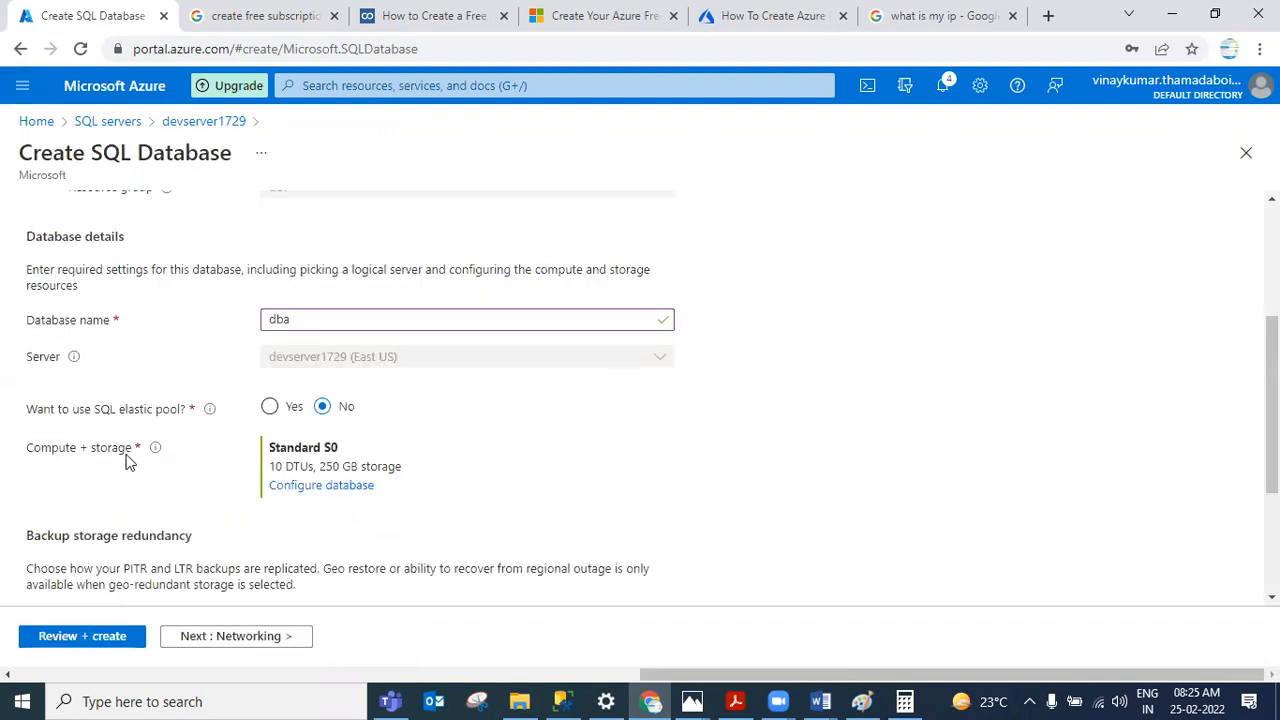
# Step: Switch to the AZURE SQL DBA Notes document and review the Compute + storage options in PASS Model section
pyautogui.moveTo(160, 452)
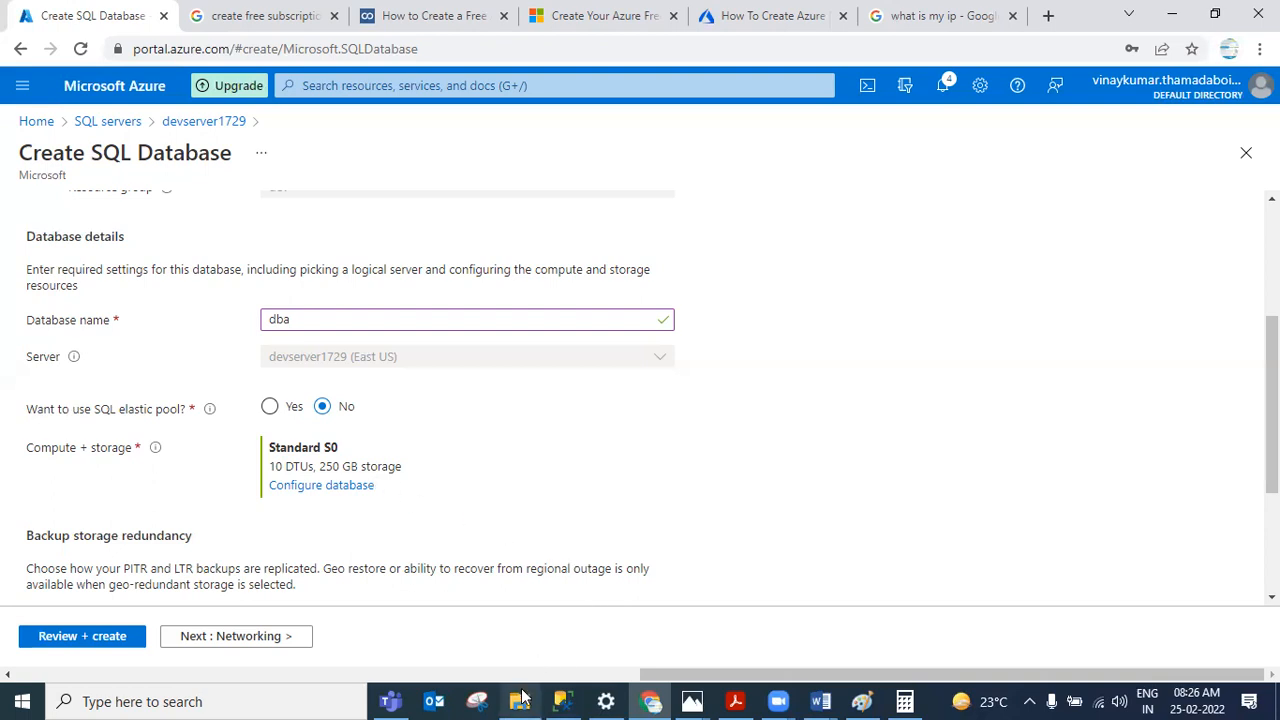
pyautogui.moveTo(521, 692)
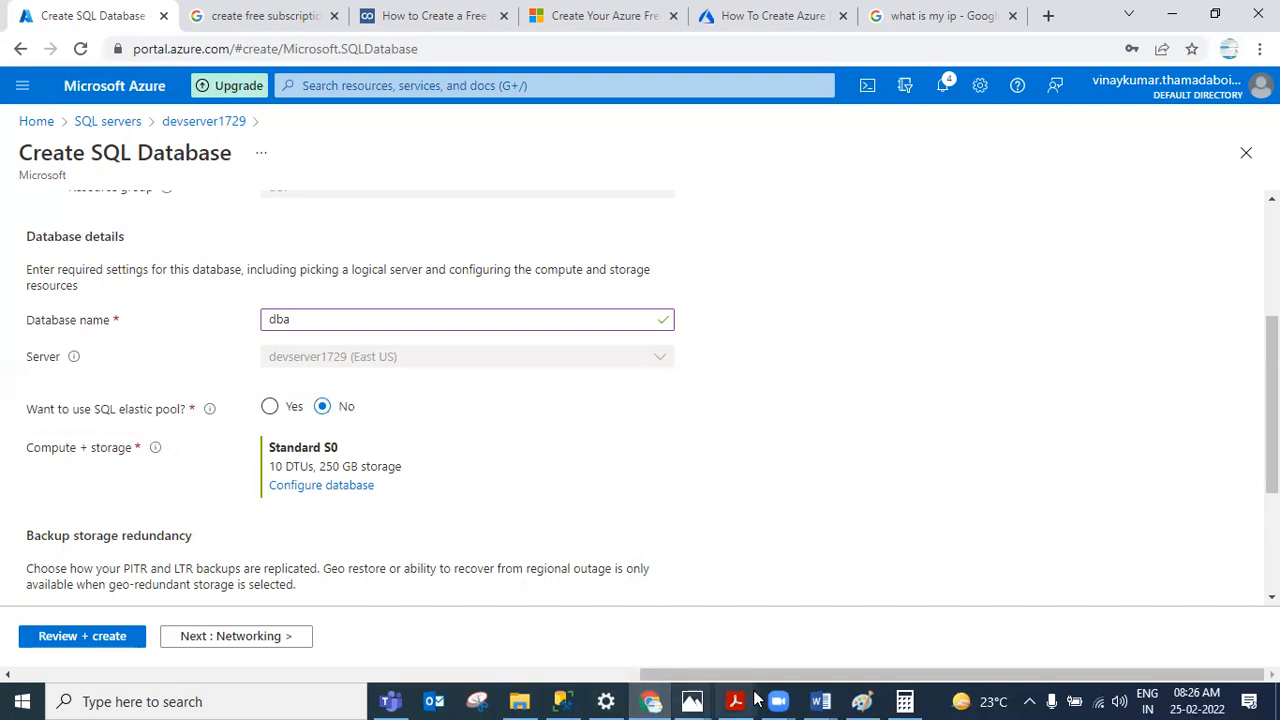
pyautogui.moveTo(818, 700)
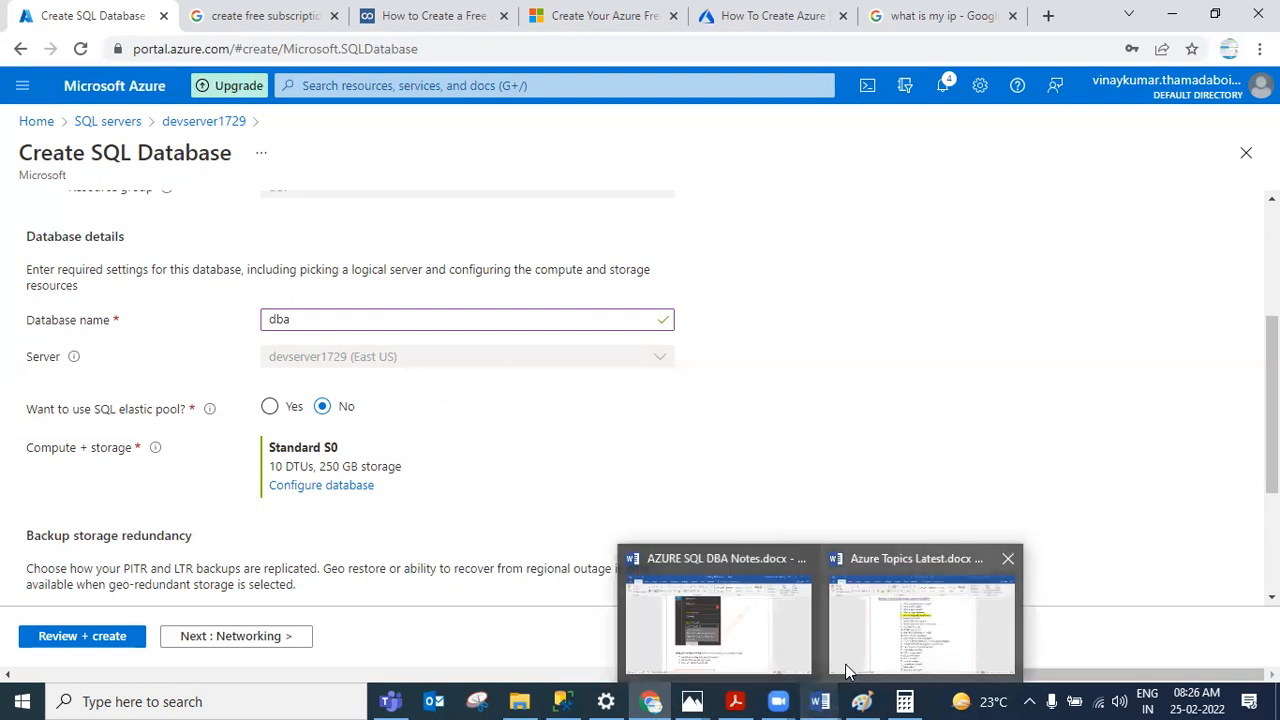
pyautogui.click(680, 613)
pyautogui.scroll(-15, 691, 581)
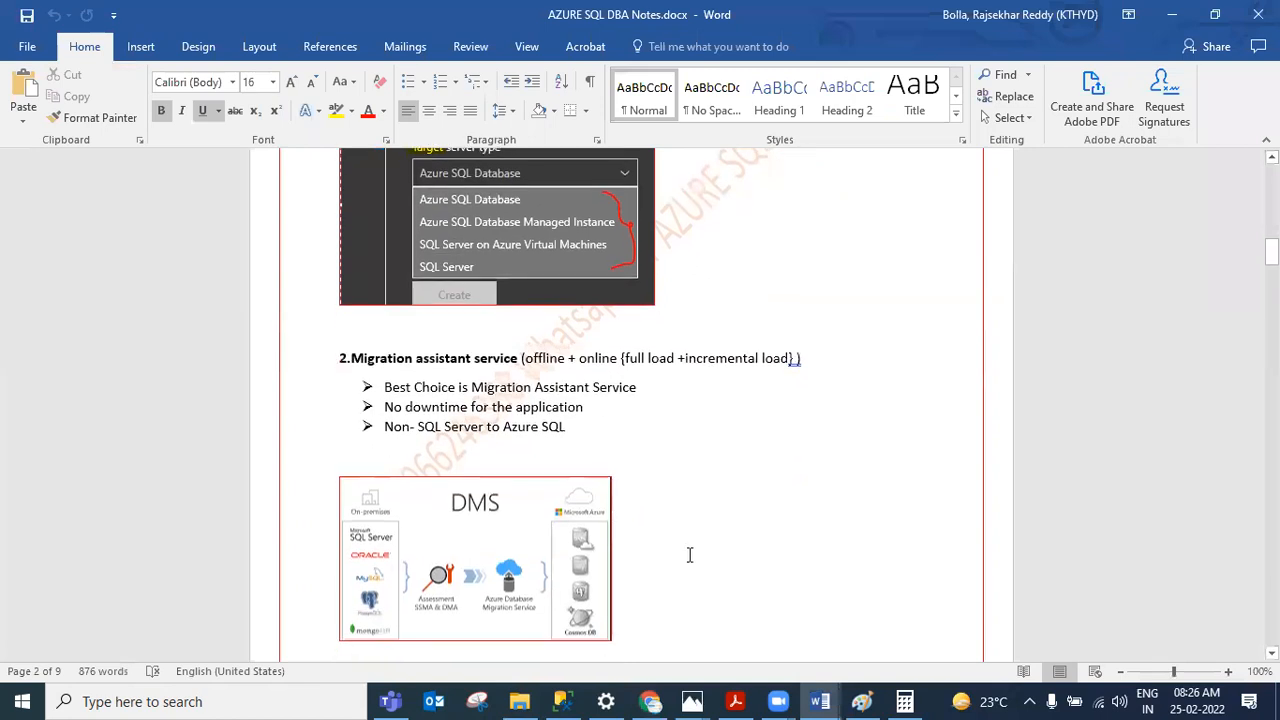
pyautogui.scroll(-20, 658, 485)
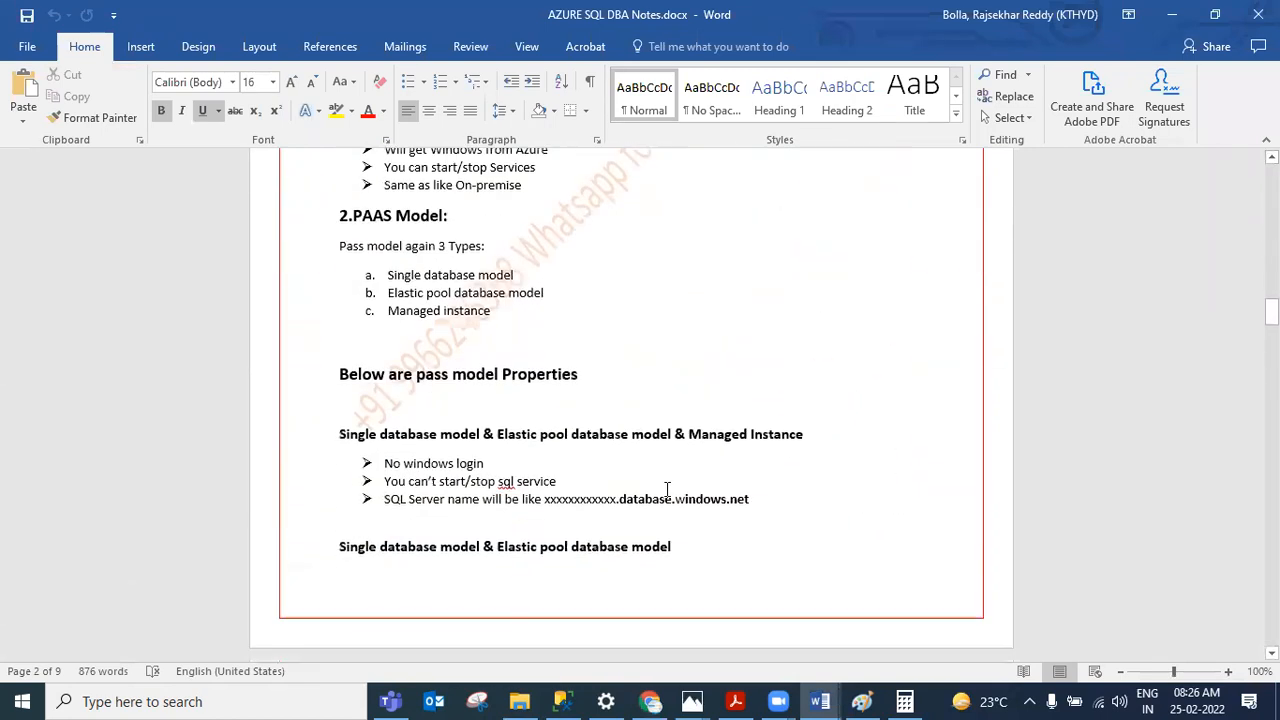
pyautogui.scroll(-7, 669, 493)
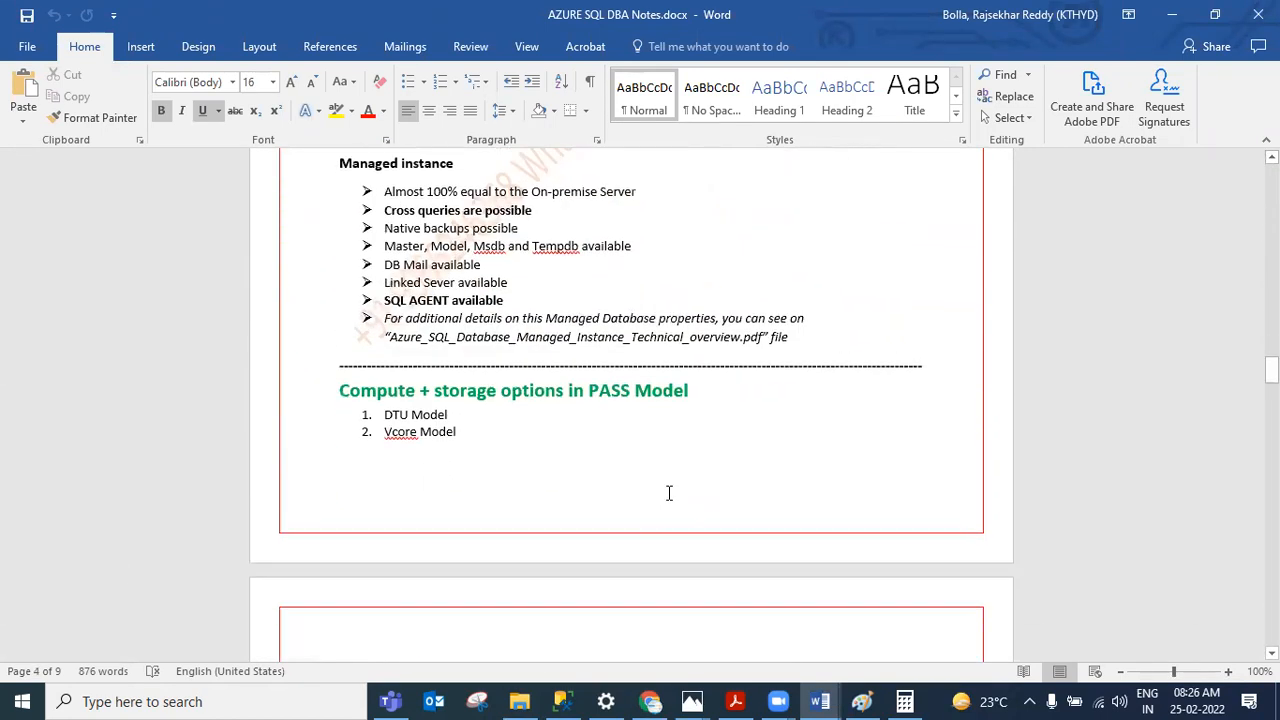
pyautogui.scroll(4, 669, 491)
pyautogui.moveTo(469, 435); pyautogui.dragTo(384, 418)
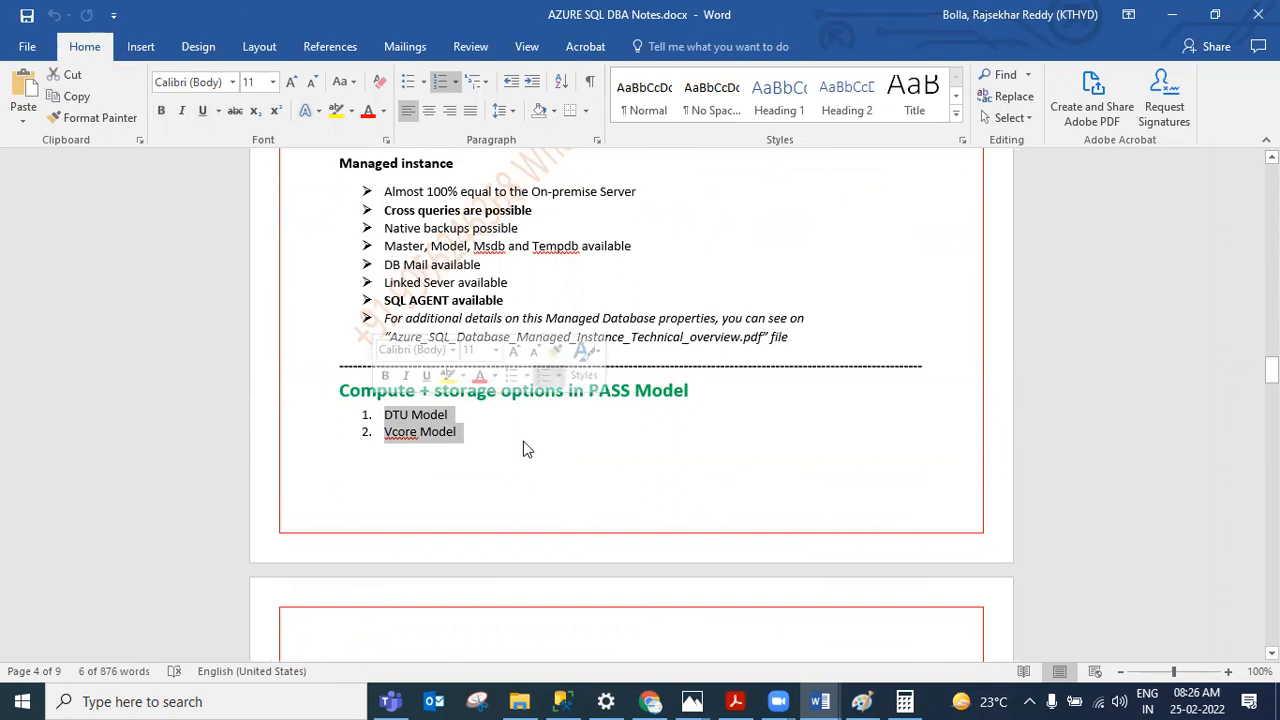
pyautogui.click(421, 422)
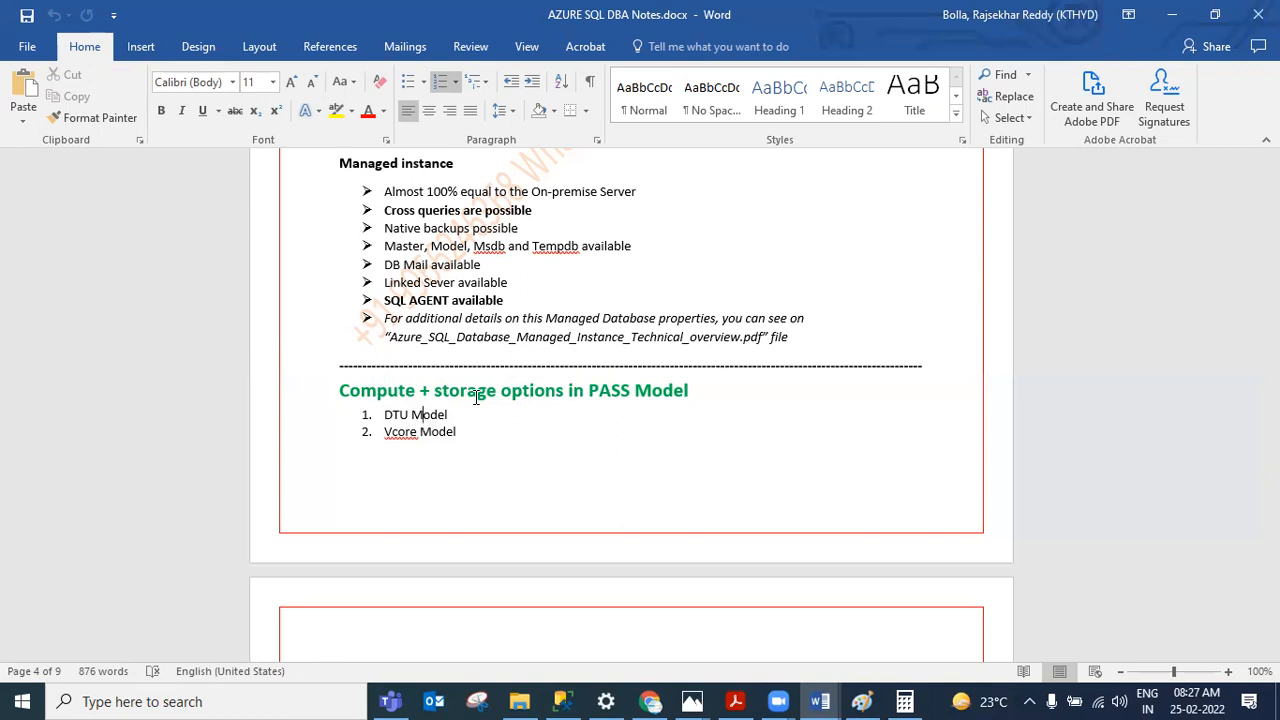
# Step: Return to the portal, reopen the database configuration, and set the service tier to General Purpose
pyautogui.click(1172, 15)
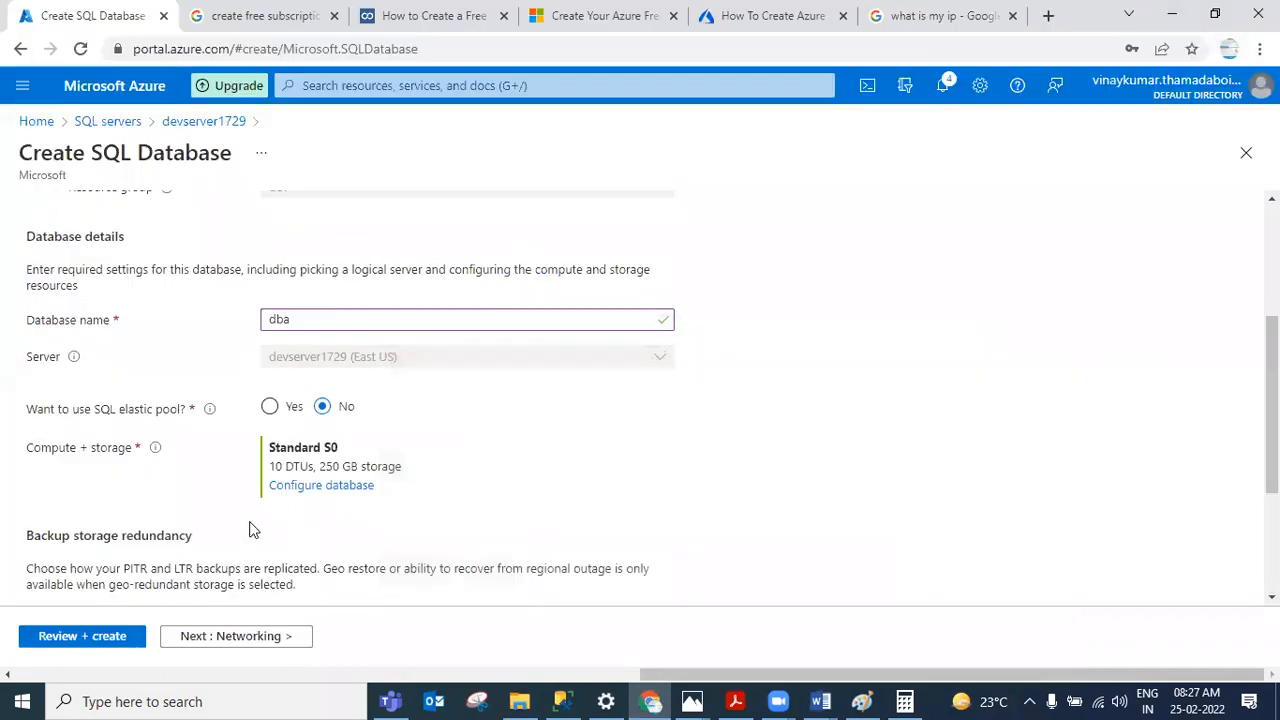
pyautogui.click(312, 490)
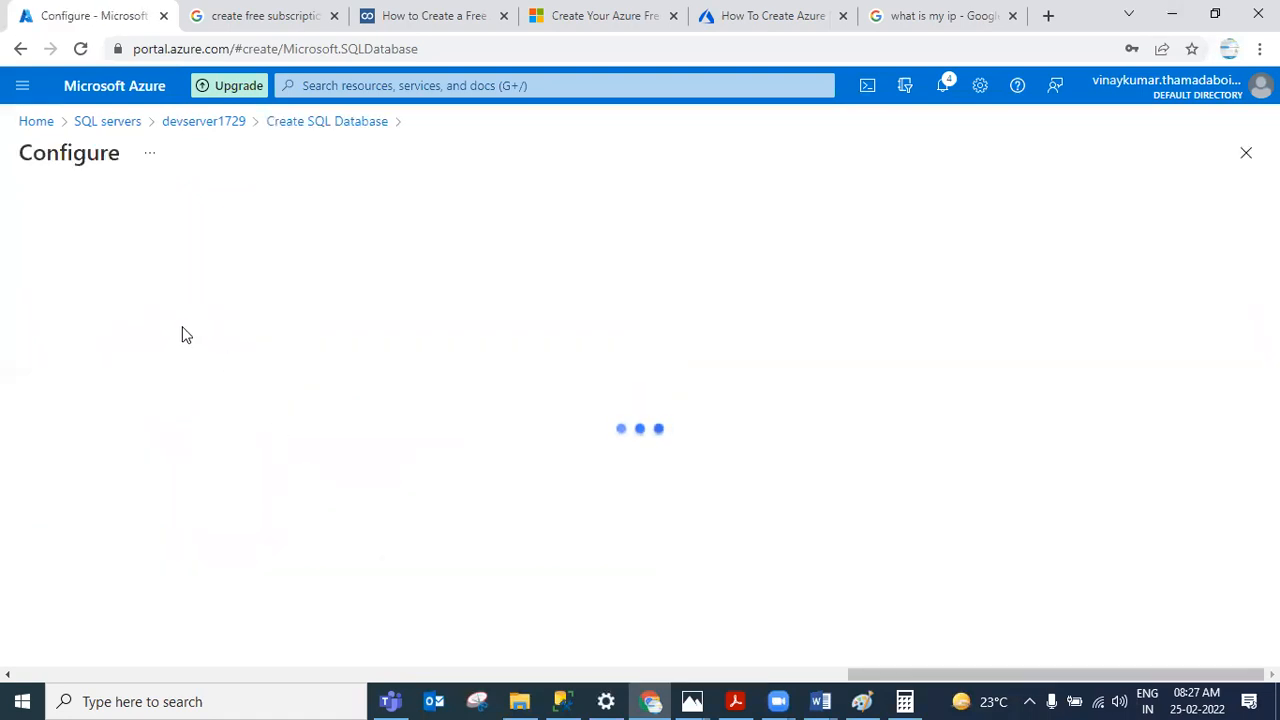
pyautogui.click(305, 346)
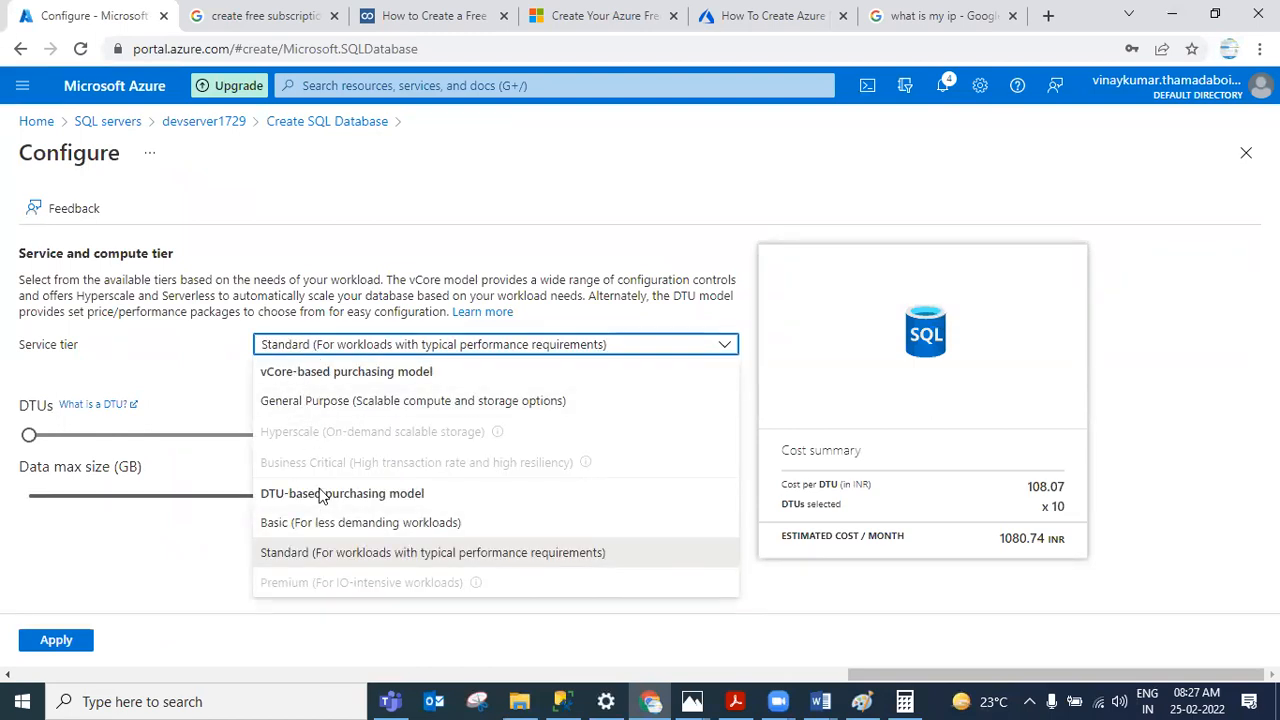
pyautogui.click(295, 405)
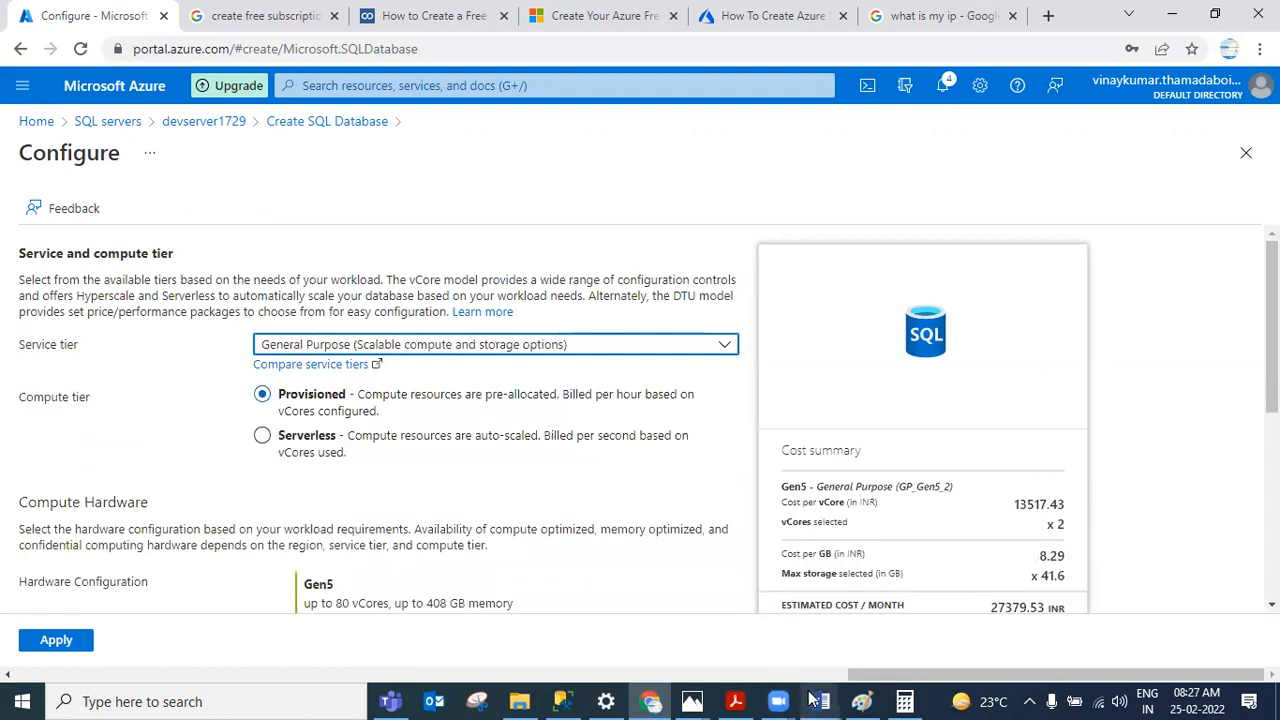
# Step: Review the vCores, data max size and estimated monthly cost for the General Purpose configuration
pyautogui.scroll(-4, 297, 390)
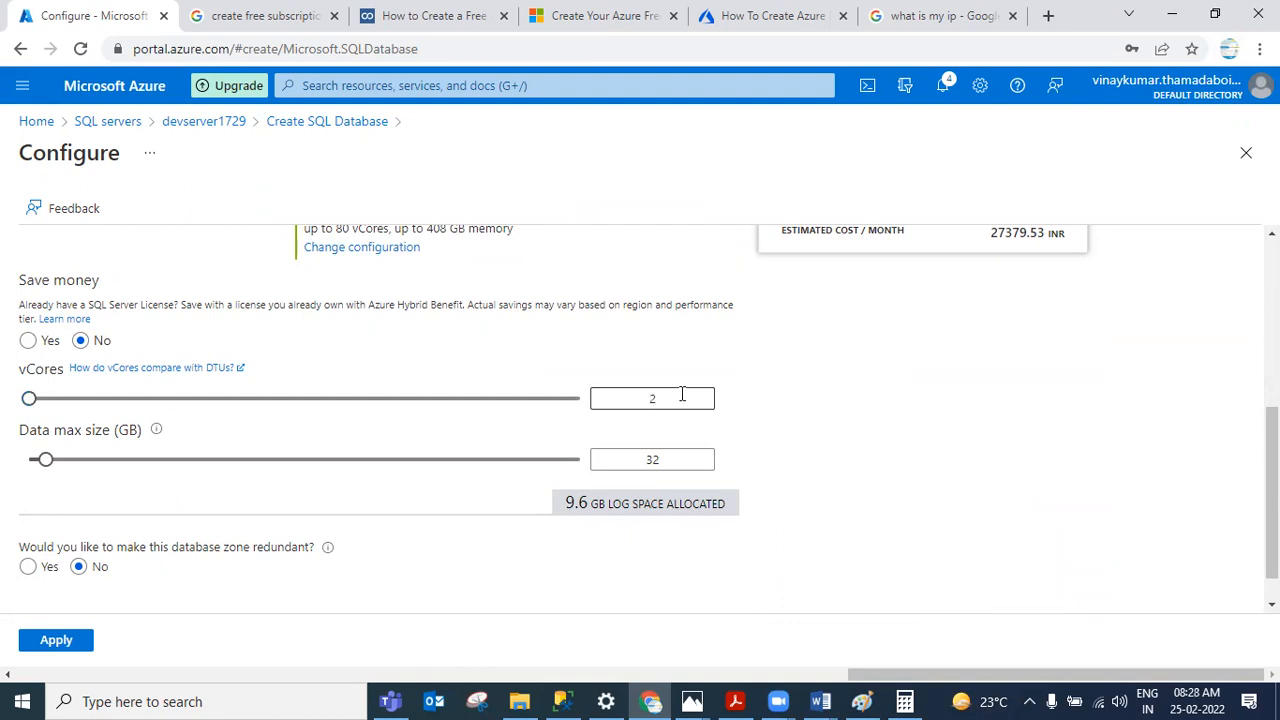
pyautogui.scroll(1, 682, 395)
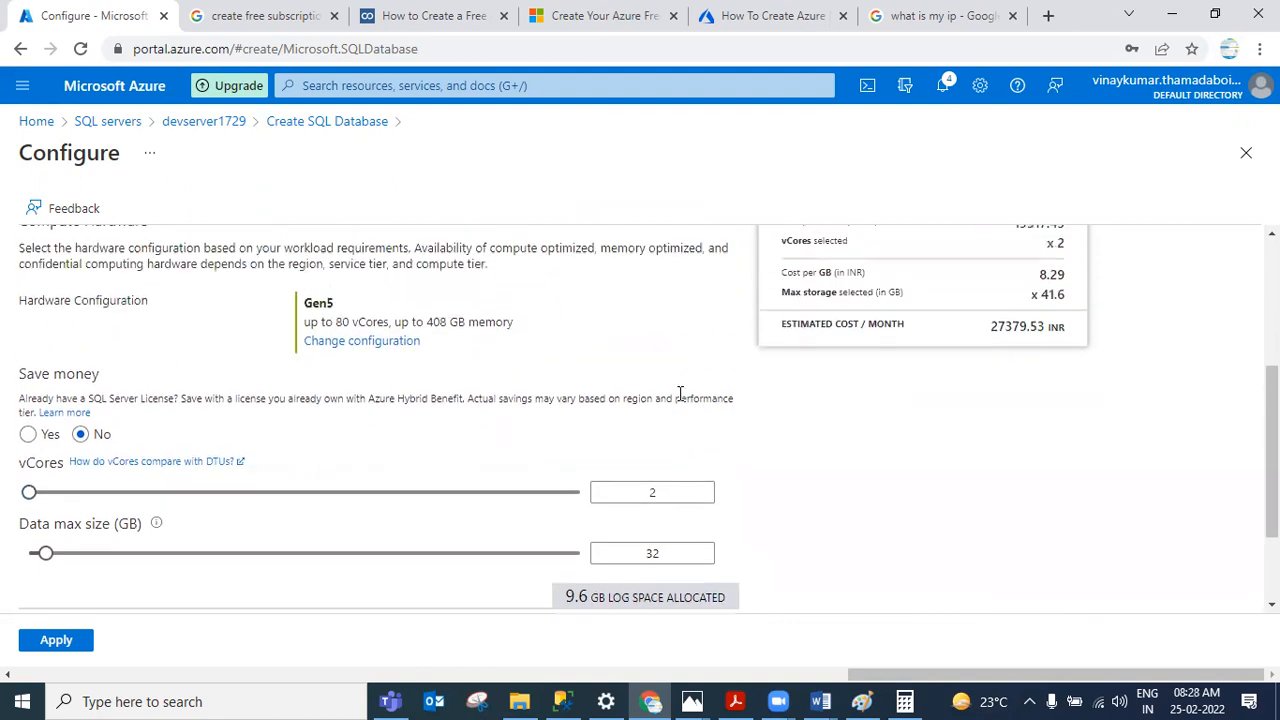
pyautogui.click(654, 491)
pyautogui.doubleClick(654, 491)
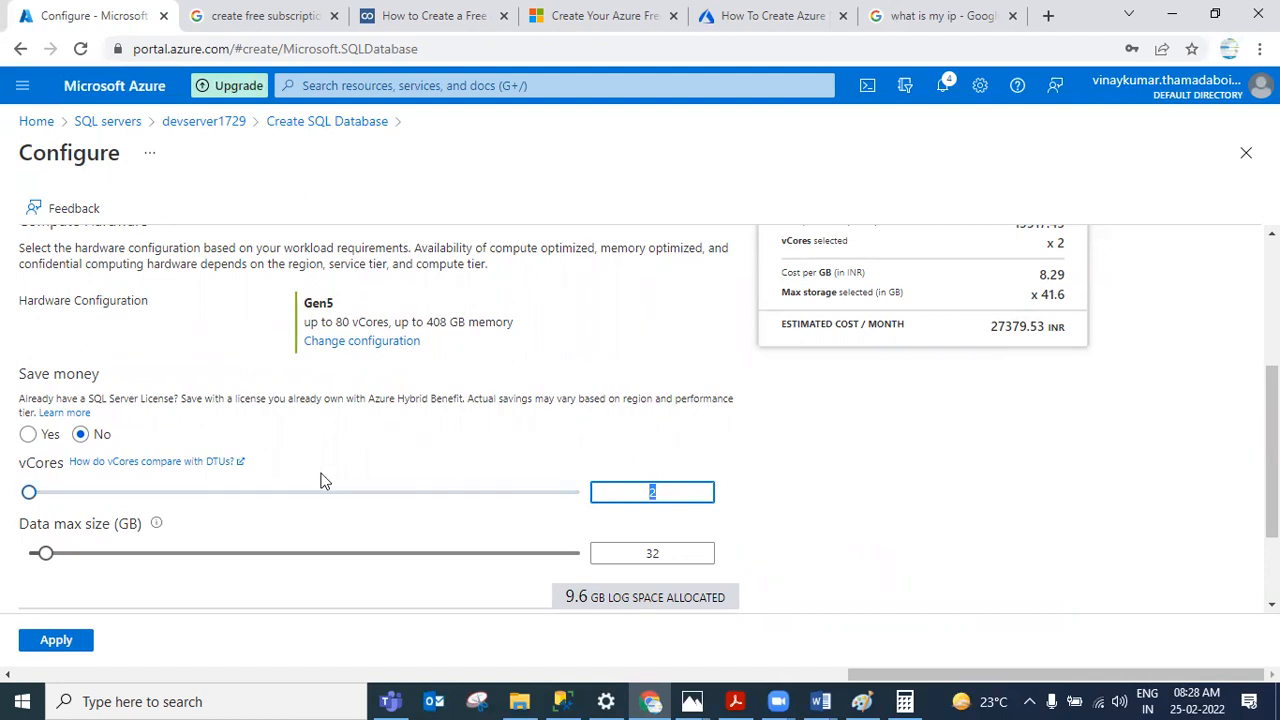
pyautogui.moveTo(29, 492)
pyautogui.mouseDown()
pyautogui.moveTo(113, 494)
pyautogui.moveTo(20, 470)
pyautogui.mouseUp()
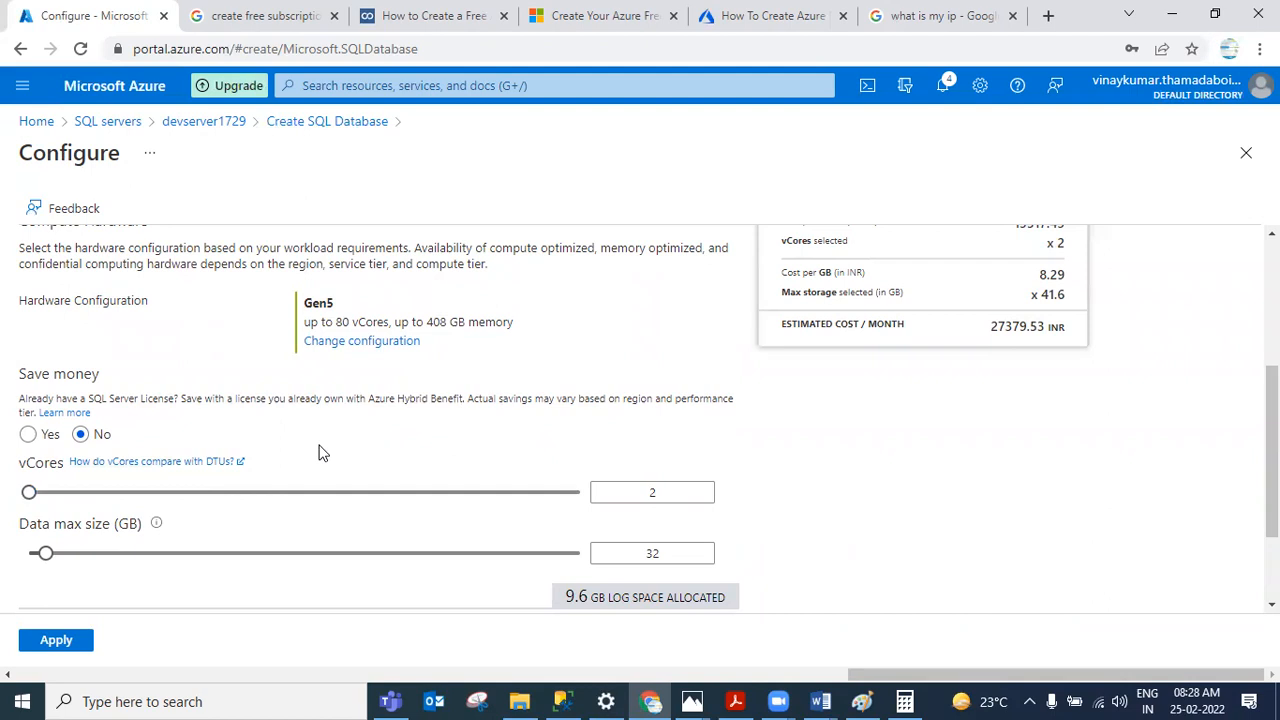
pyautogui.moveTo(661, 494); pyautogui.dragTo(651, 495)
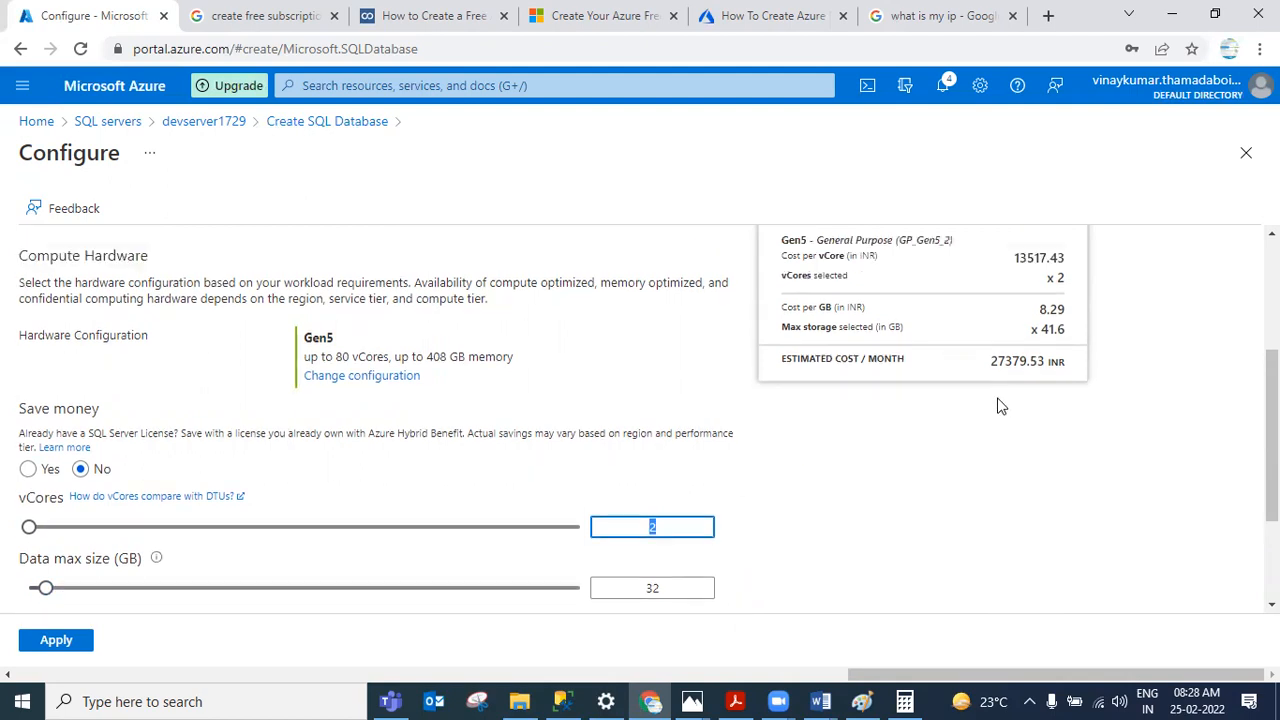
pyautogui.scroll(1, 997, 403)
pyautogui.moveTo(991, 421); pyautogui.dragTo(1048, 422)
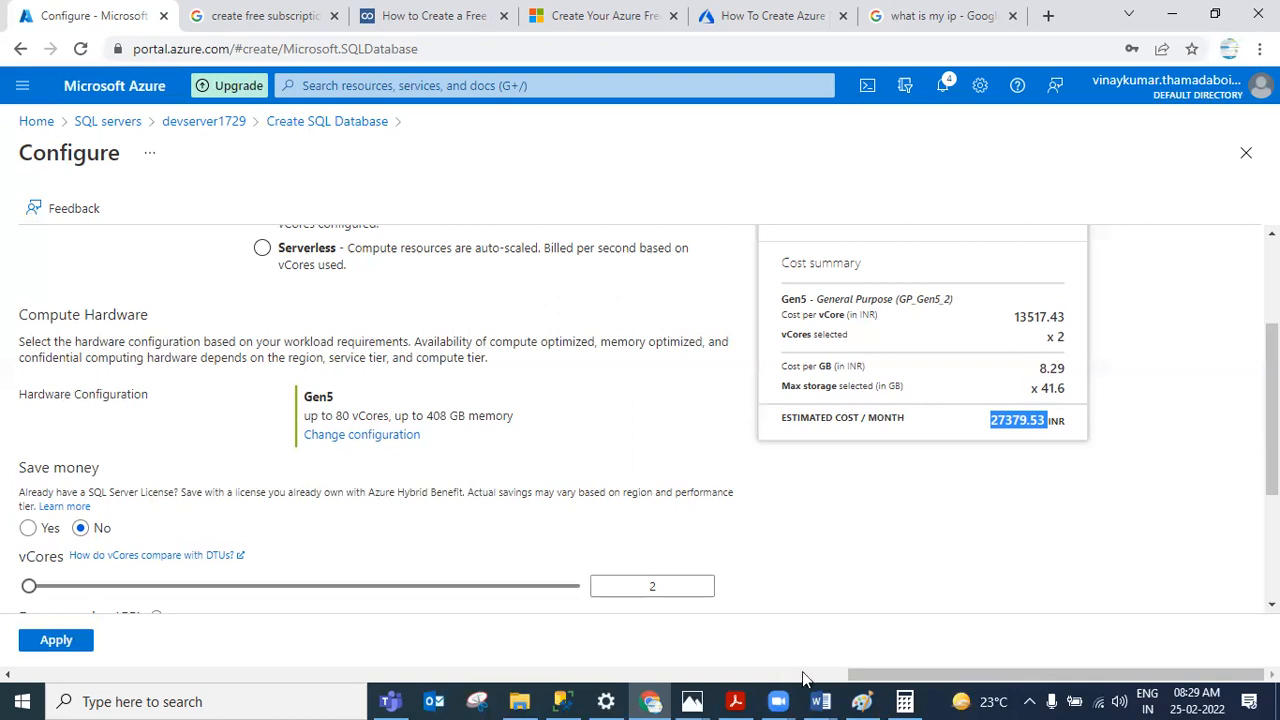
pyautogui.moveTo(692, 700)
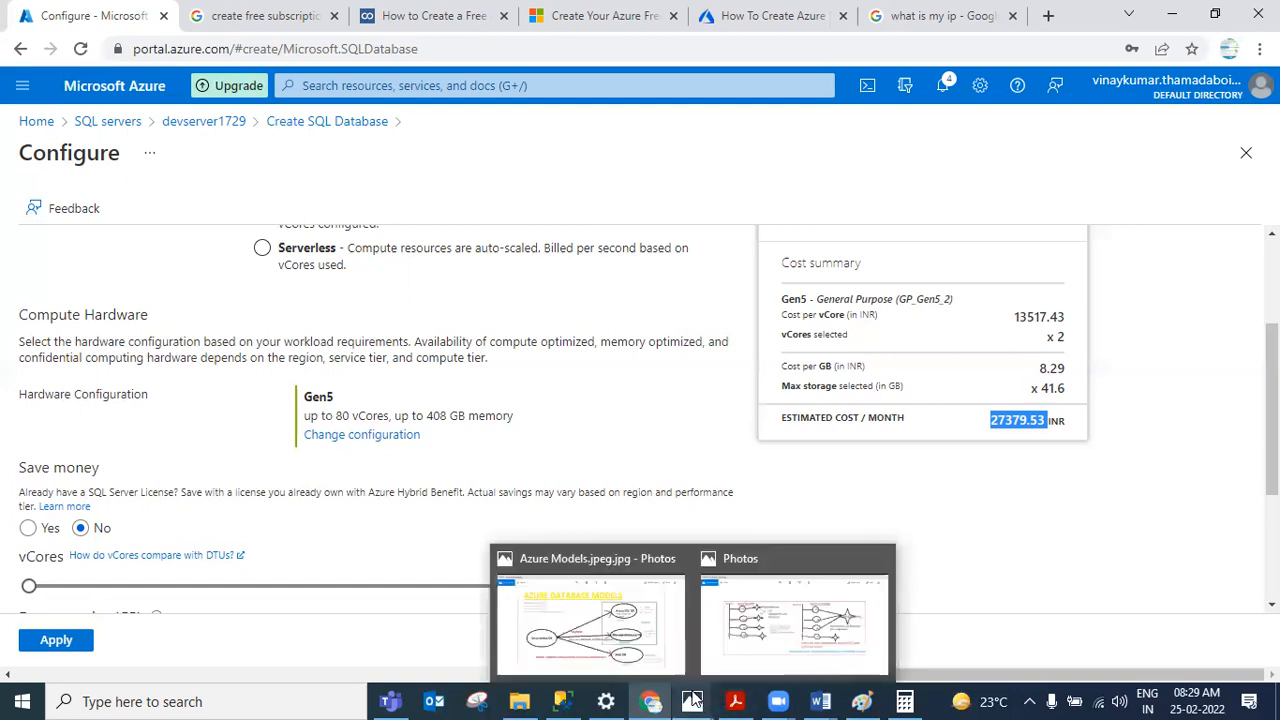
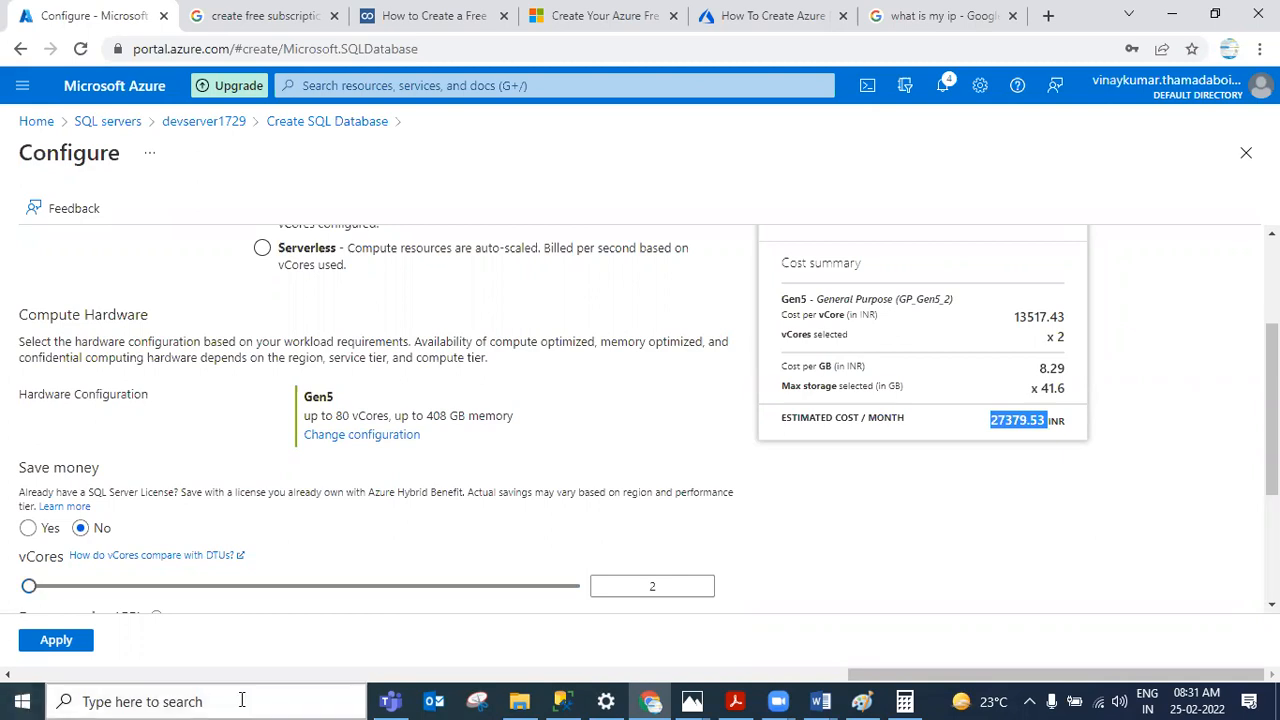
# Step: Open the Metrics (1).xlsx workbook from the Azure issues folder
pyautogui.moveTo(525, 700)
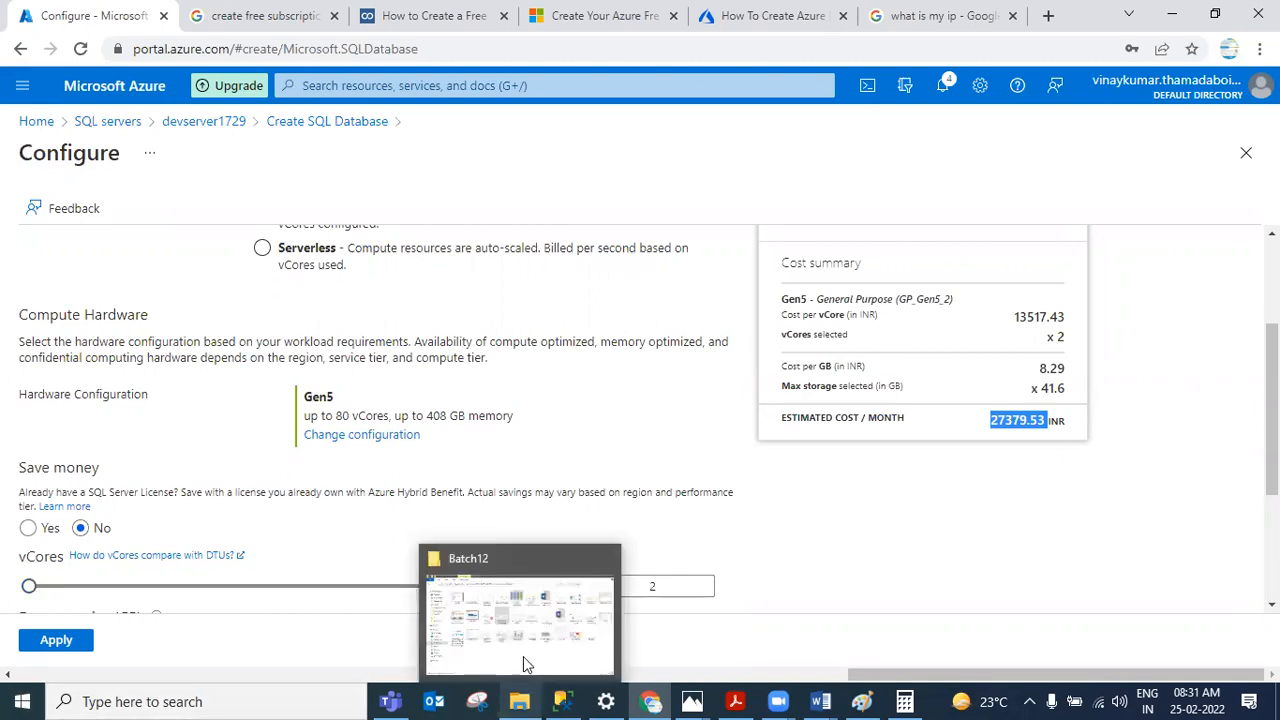
pyautogui.click(521, 617)
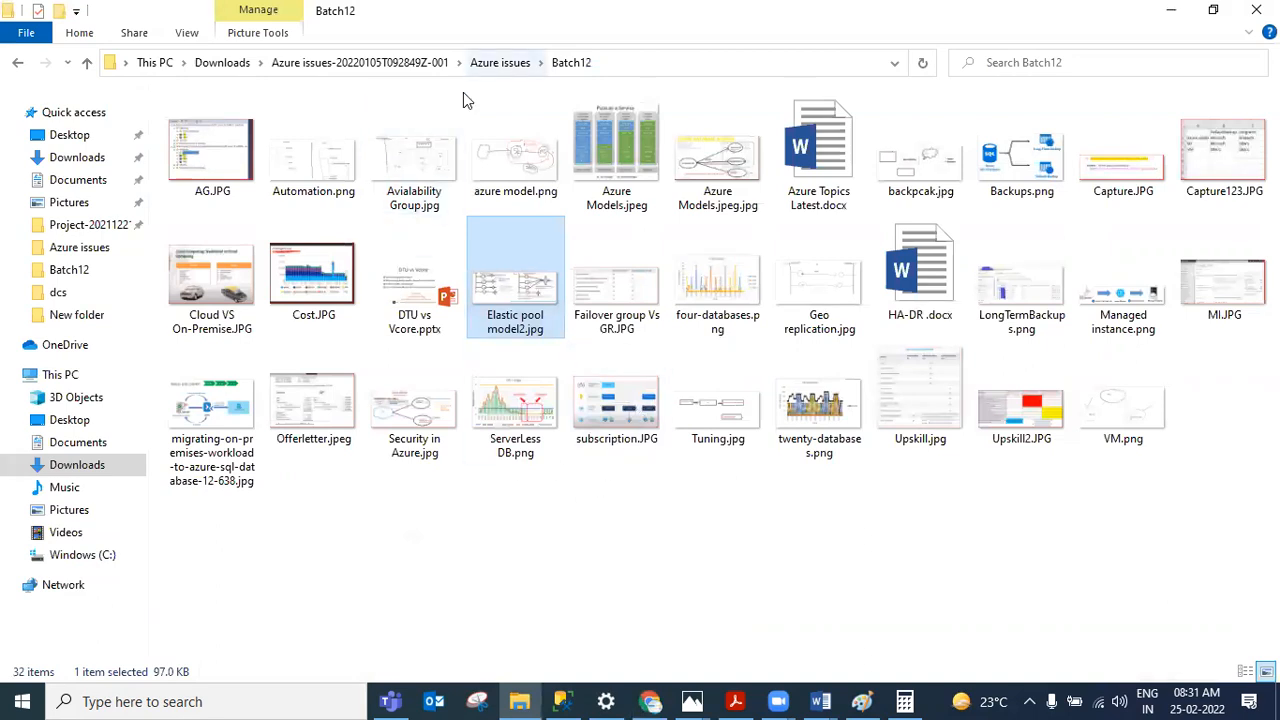
pyautogui.click(472, 63)
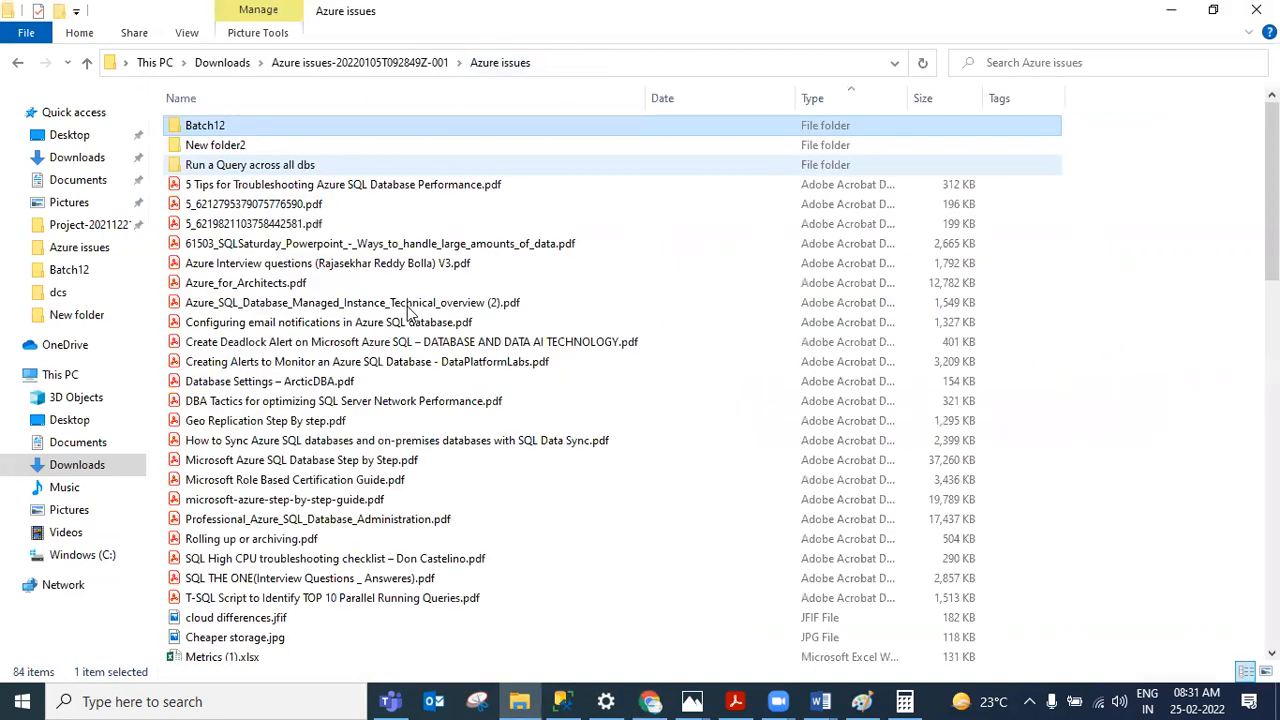
pyautogui.click(388, 462)
pyautogui.press('Down')
pyautogui.press('Down')
pyautogui.press('Down')
pyautogui.press('Down')
pyautogui.press('Down')
pyautogui.press('Down')
pyautogui.press('Down')
pyautogui.press('Down')
pyautogui.press('Down')
pyautogui.press('Down')
pyautogui.press('Down')
pyautogui.press('Down')
pyautogui.press('Down')
pyautogui.press('Down')
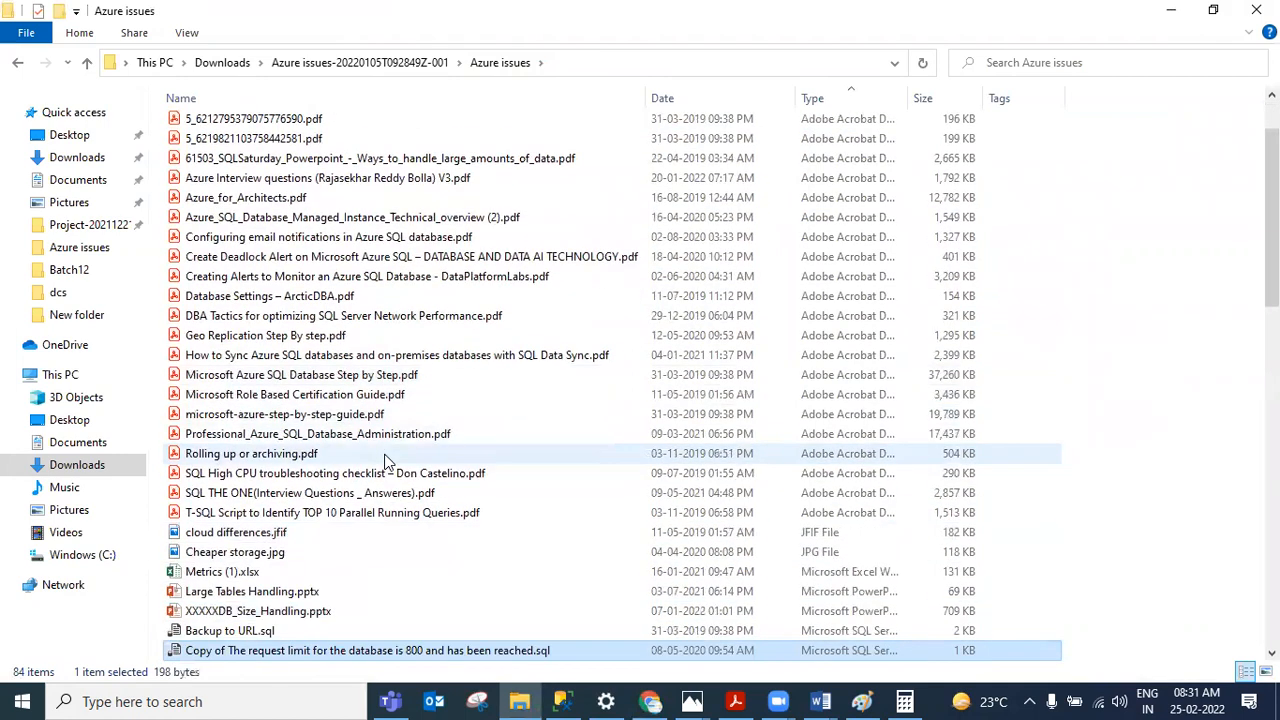
pyautogui.doubleClick(268, 575)
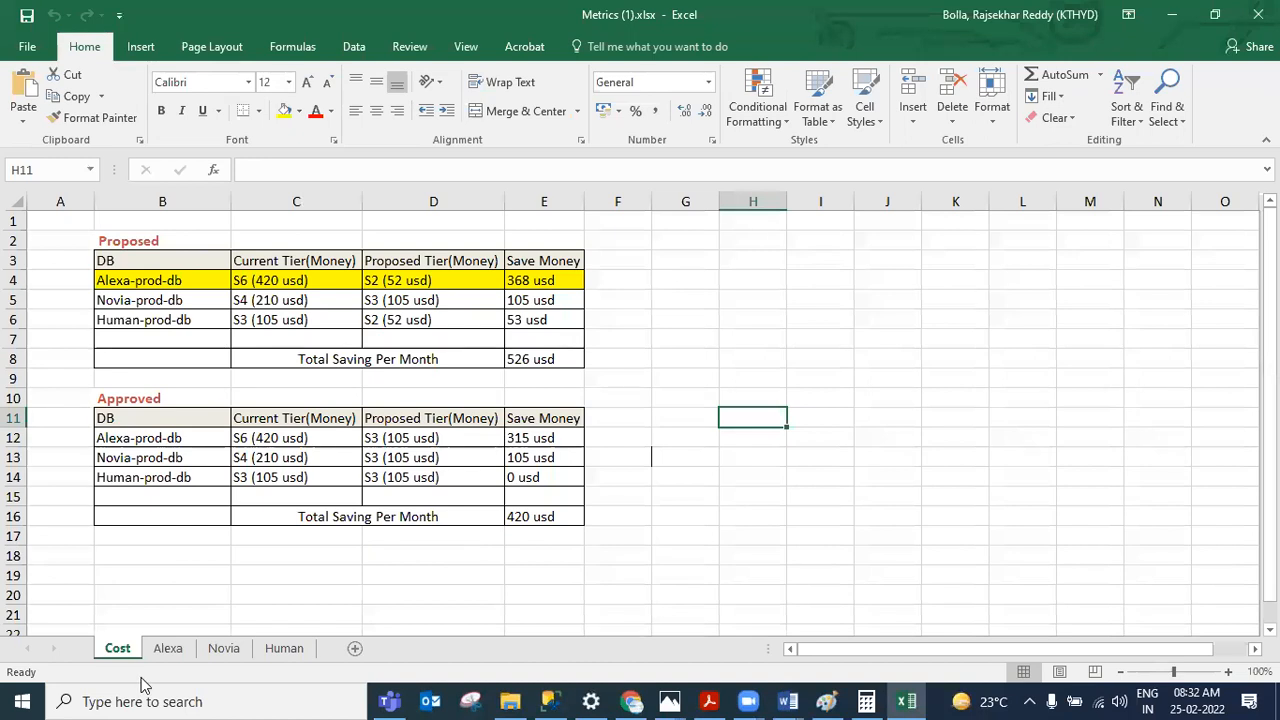
# Step: Review the DTU percentage chart on the Alexa sheet, then return to the portal
pyautogui.click(168, 649)
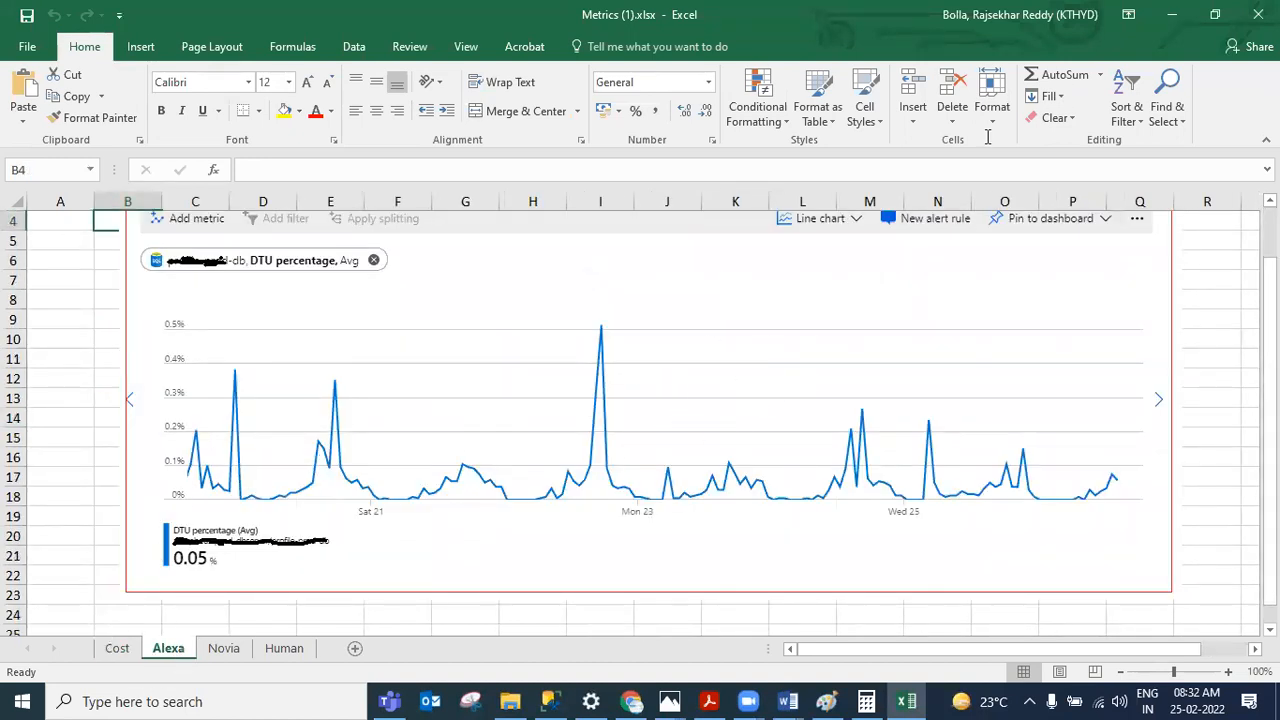
pyautogui.click(1174, 13)
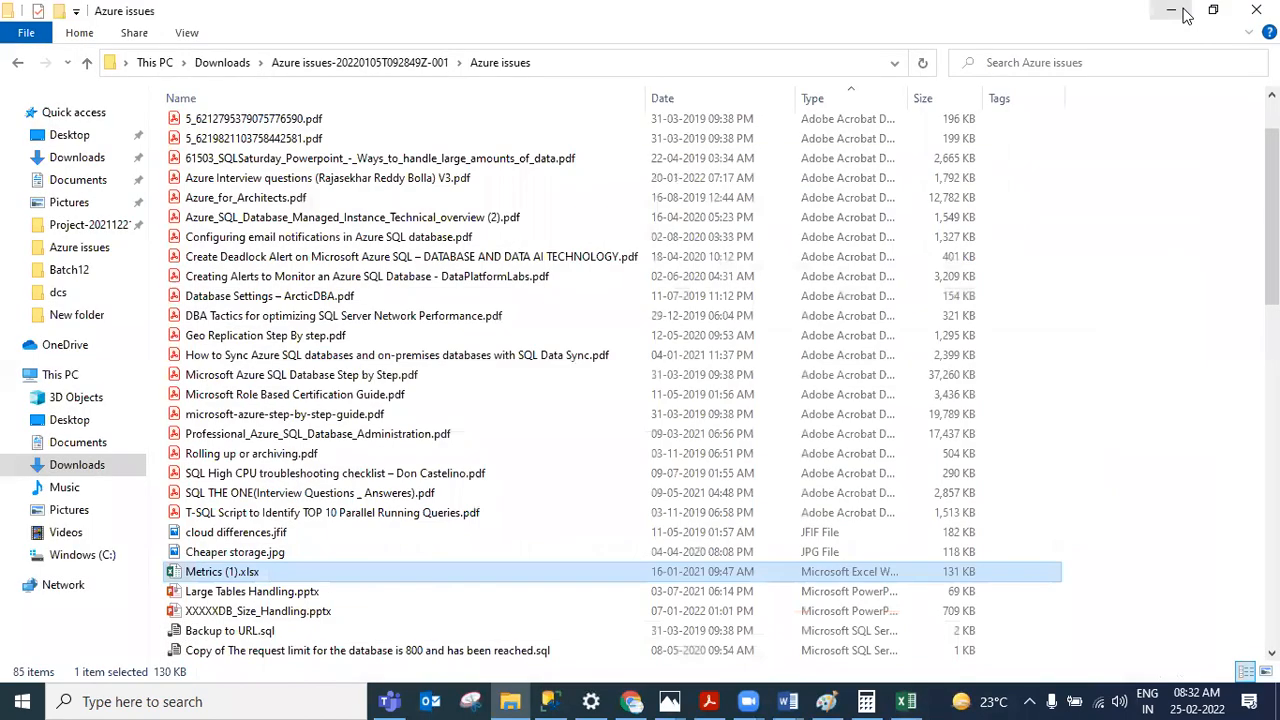
pyautogui.click(1183, 13)
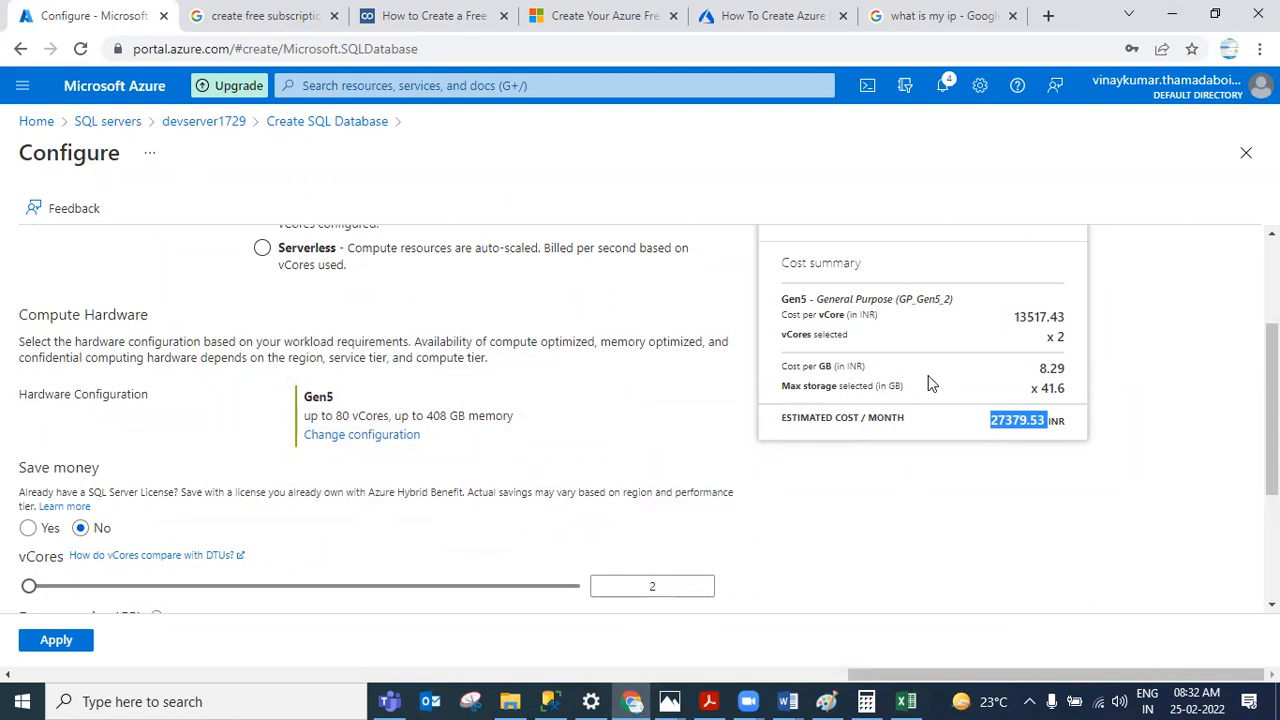
# Step: Set the database's service tier to Basic (For less demanding workloads)
pyautogui.scroll(2, 680, 345)
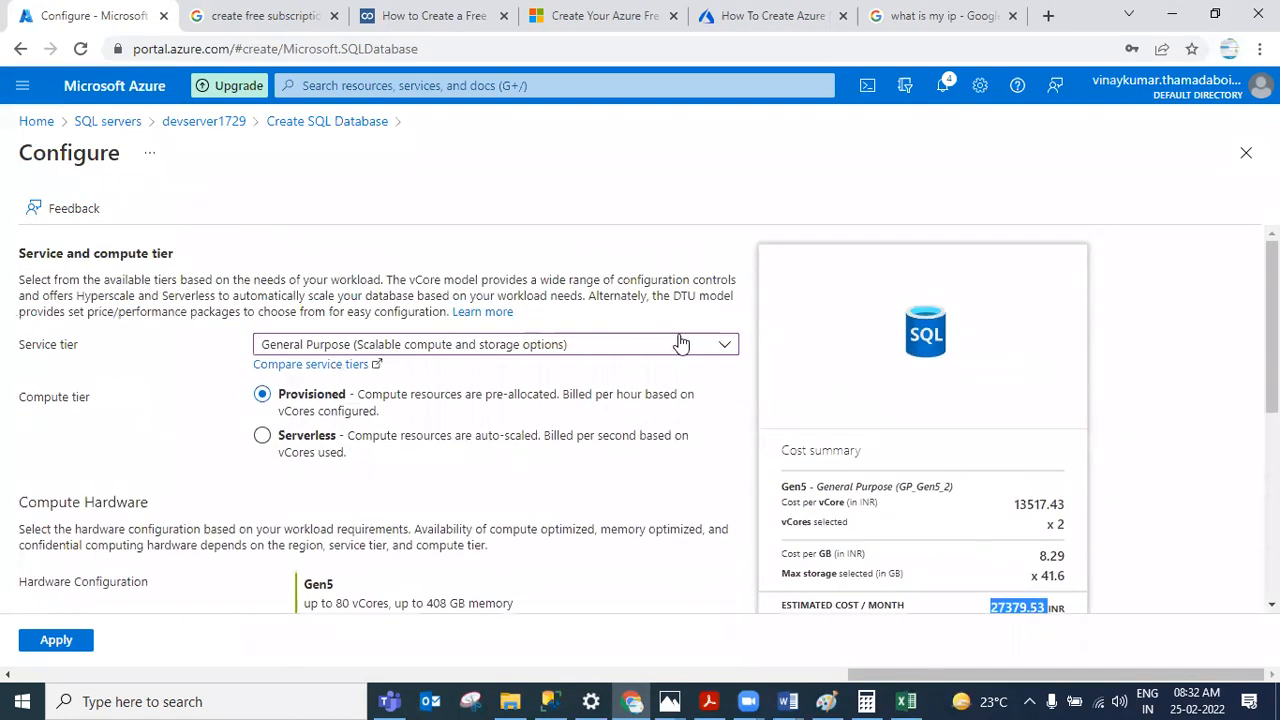
pyautogui.scroll(-4, 862, 357)
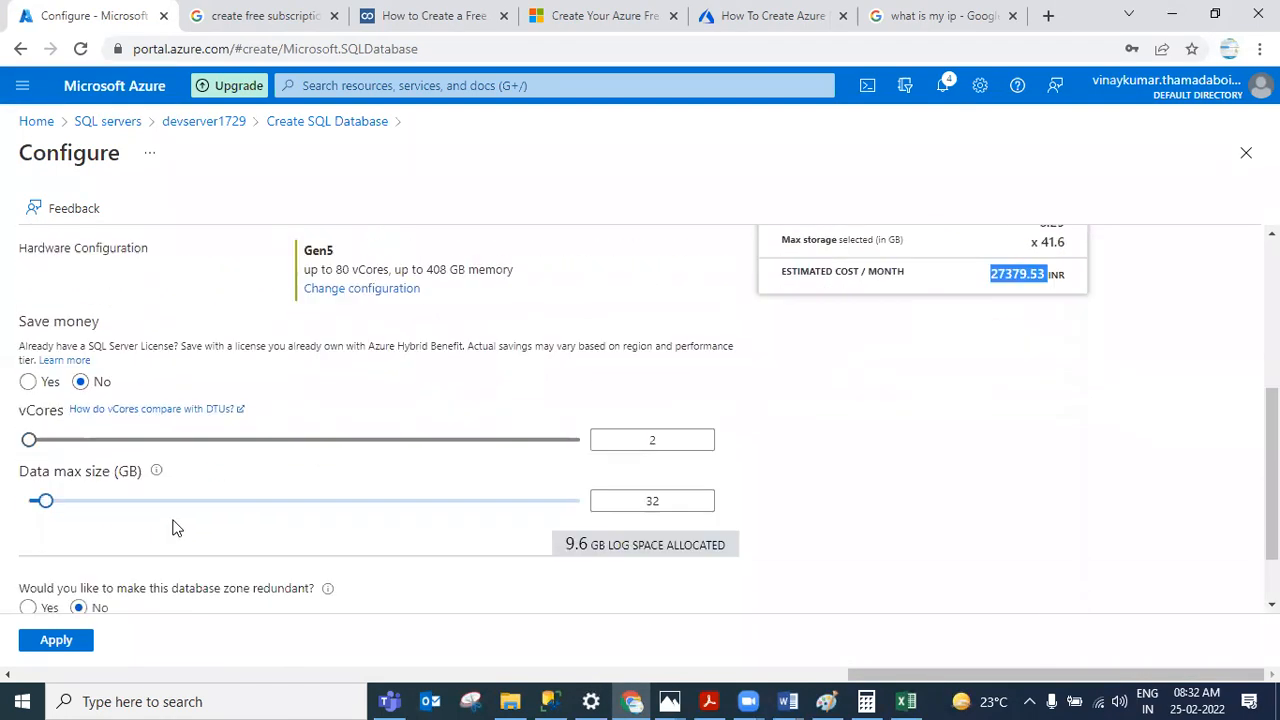
pyautogui.scroll(2, 917, 320)
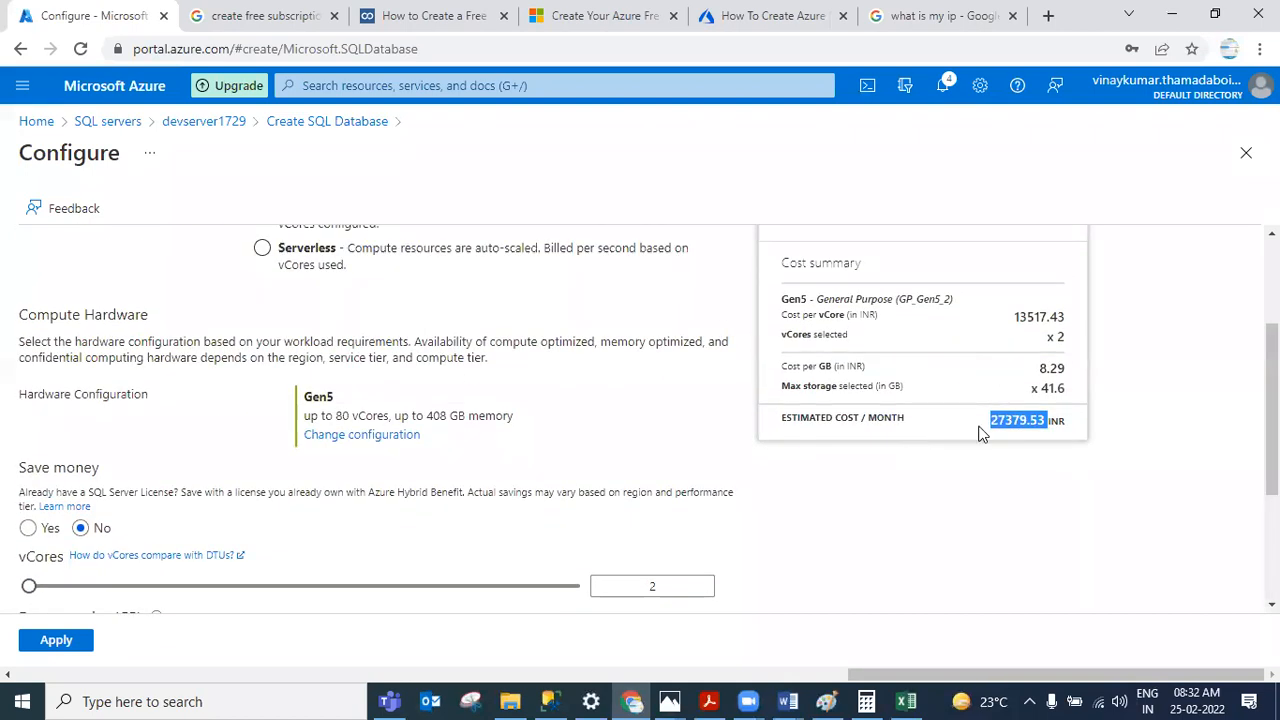
pyautogui.scroll(2, 1078, 436)
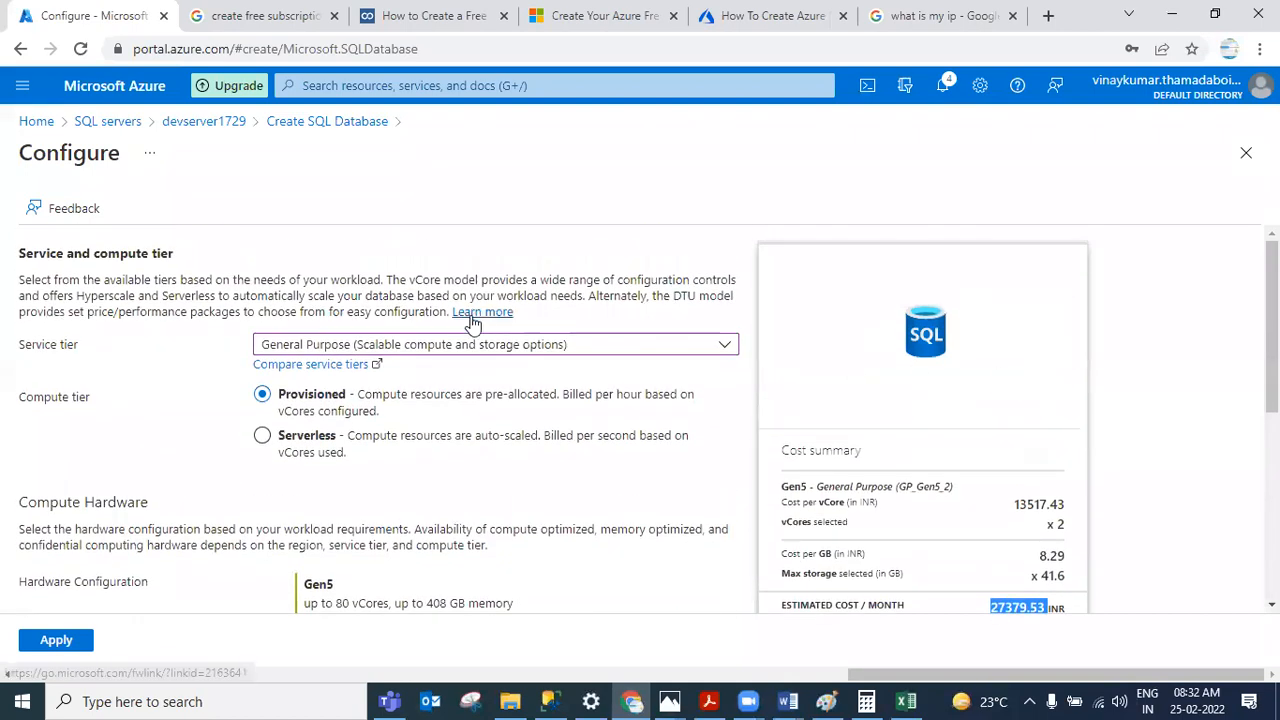
pyautogui.click(465, 342)
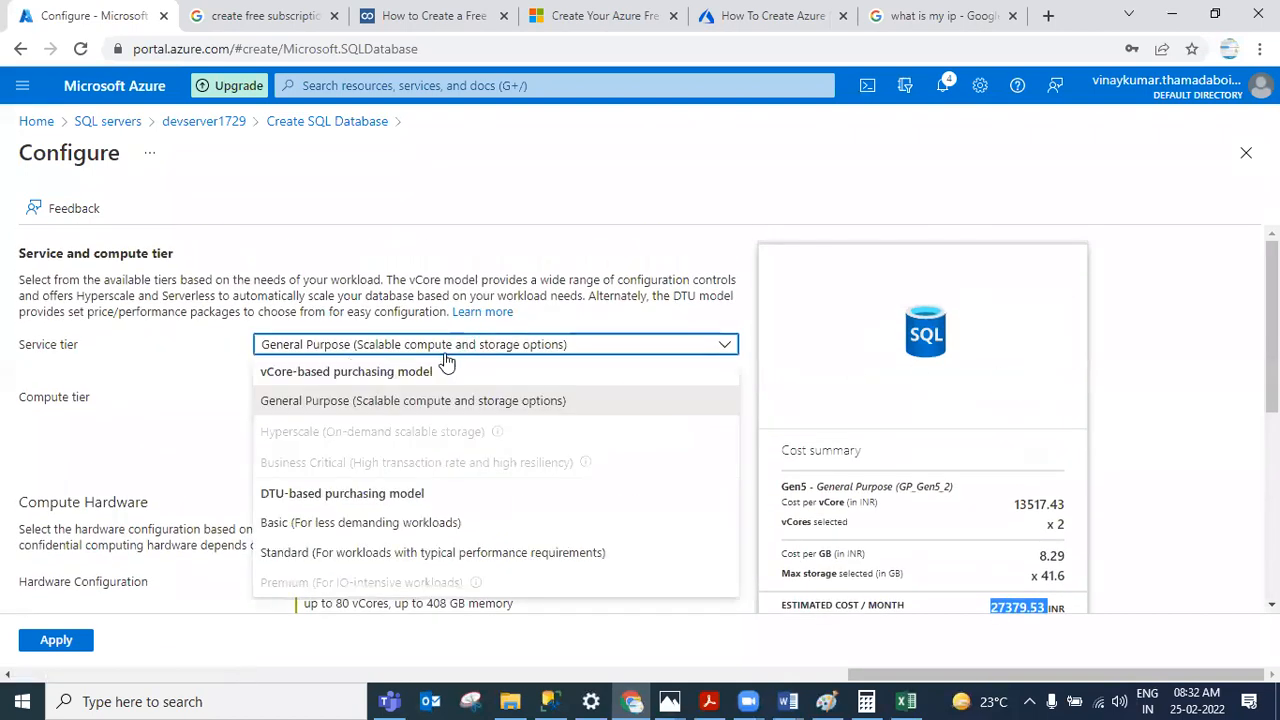
pyautogui.click(362, 521)
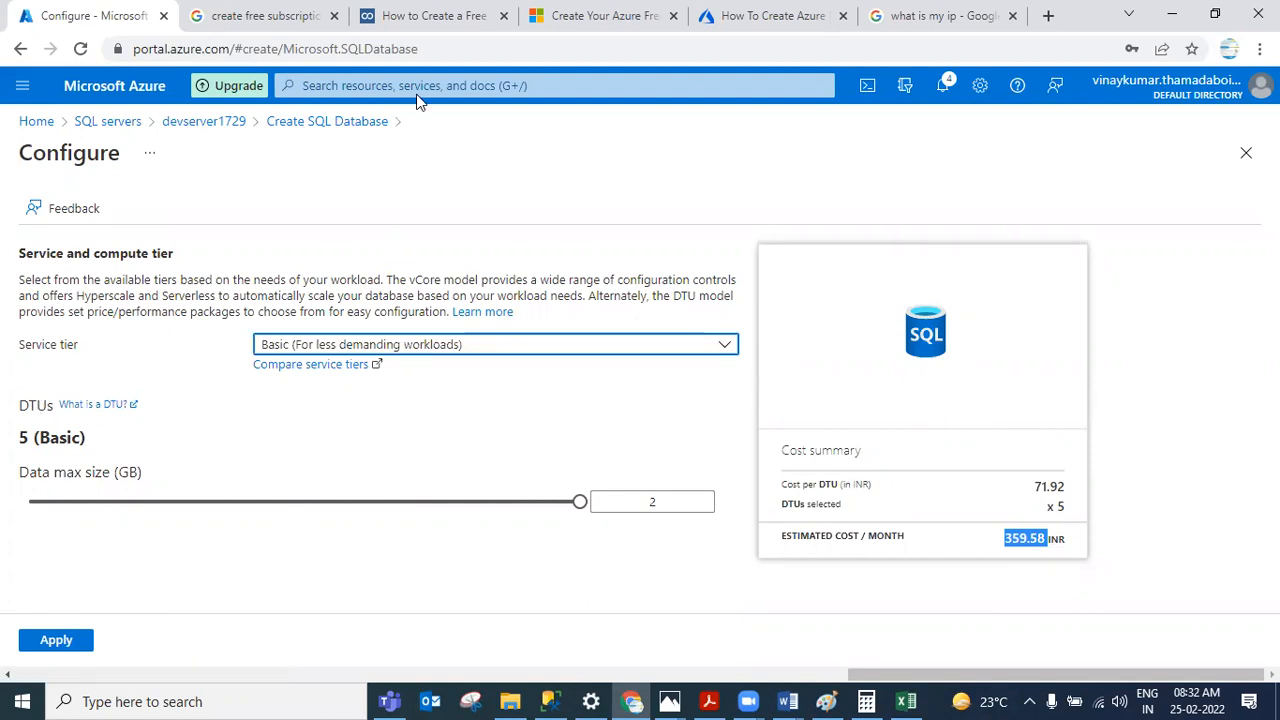
# Step: Review the DTU versus vCore diagrams in the AZURE SQL DBA Notes document
pyautogui.click(542, 91)
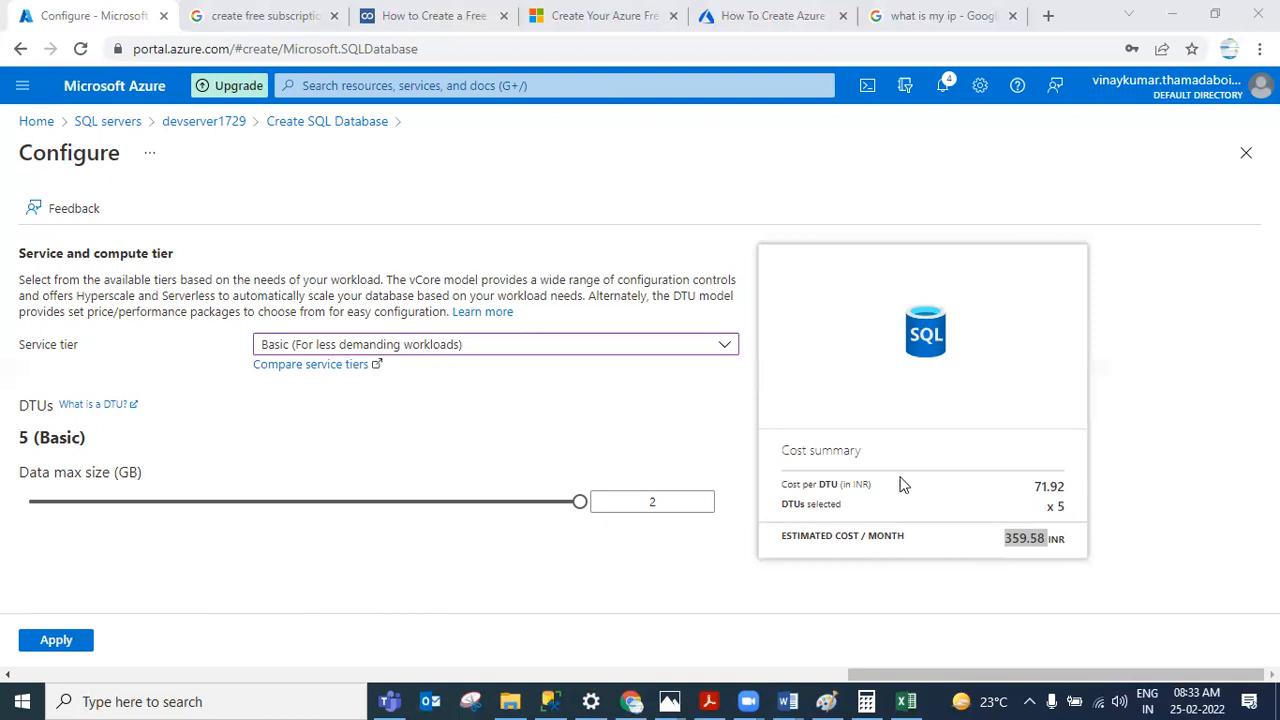
pyautogui.moveTo(790, 700)
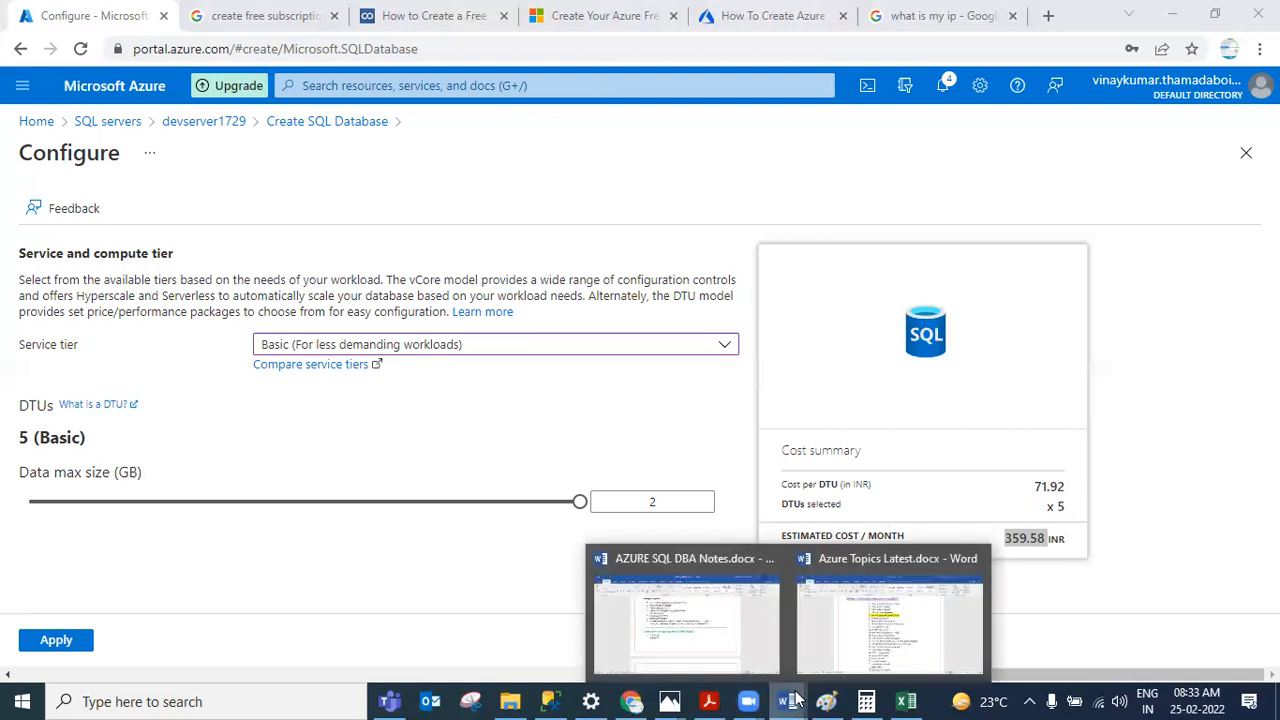
pyautogui.click(730, 630)
pyautogui.scroll(-6, 726, 251)
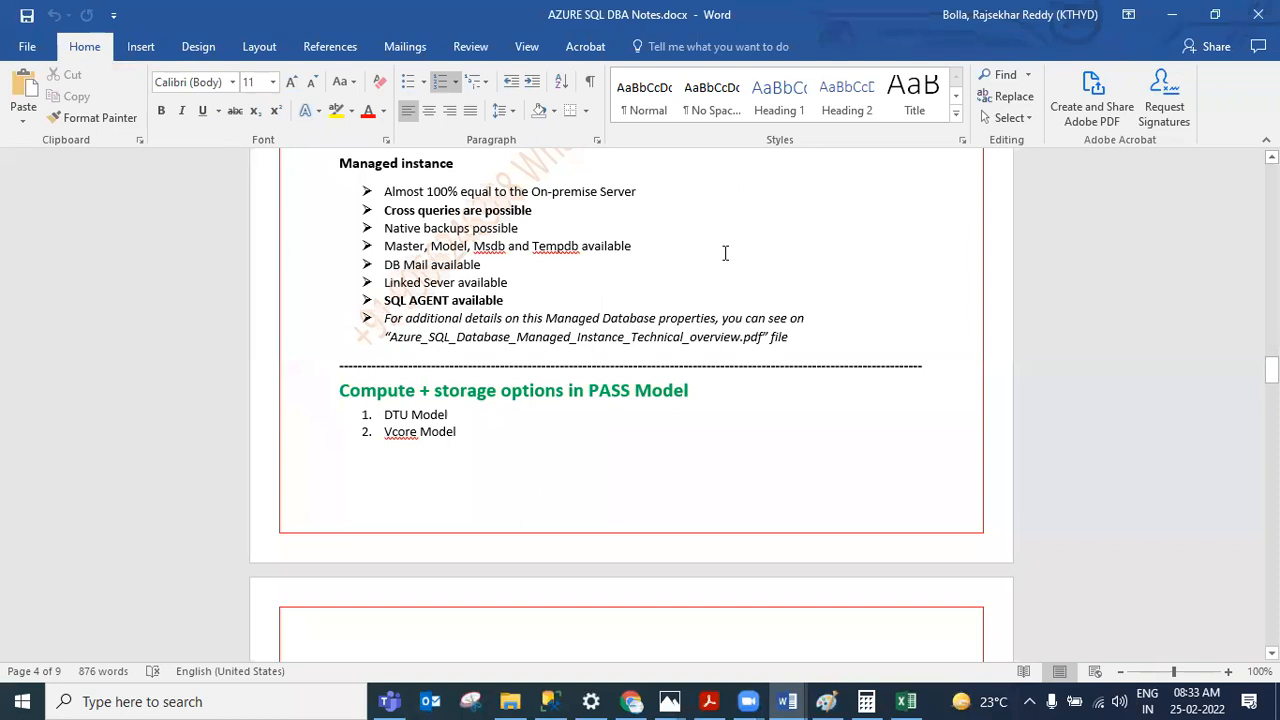
pyautogui.scroll(-1, 792, 458)
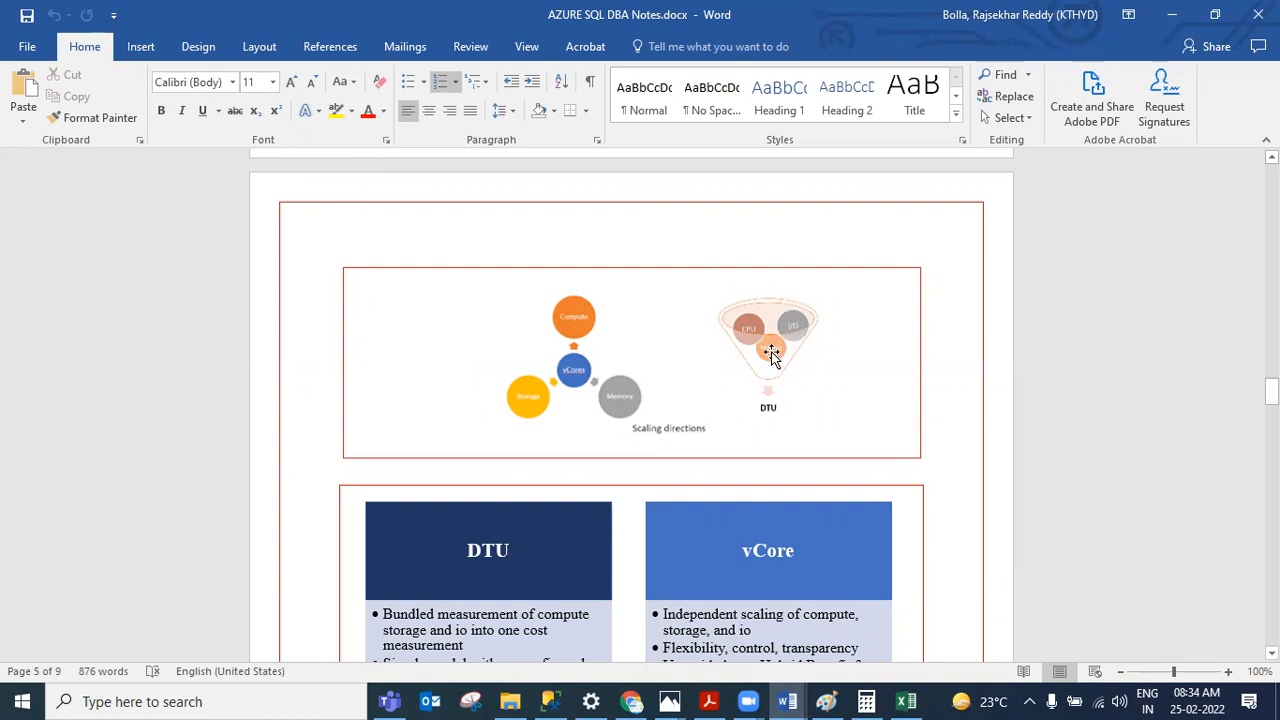
pyautogui.scroll(-1, 768, 367)
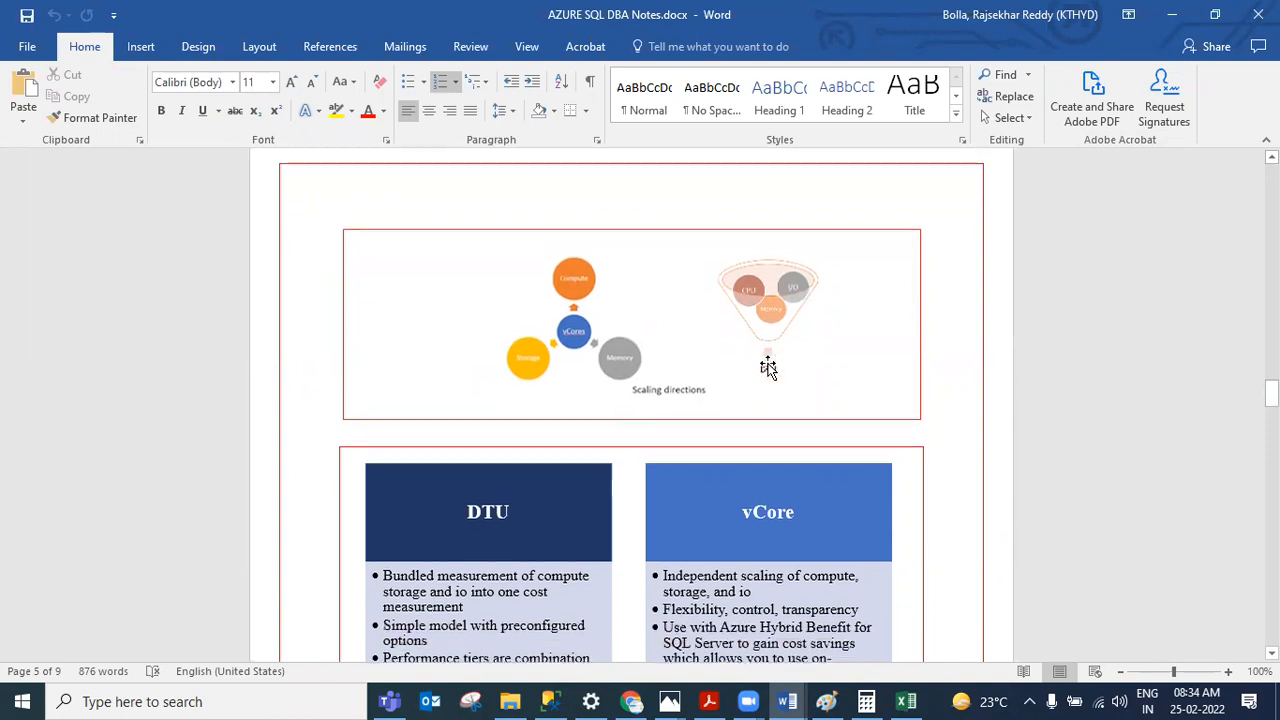
pyautogui.scroll(-1, 768, 367)
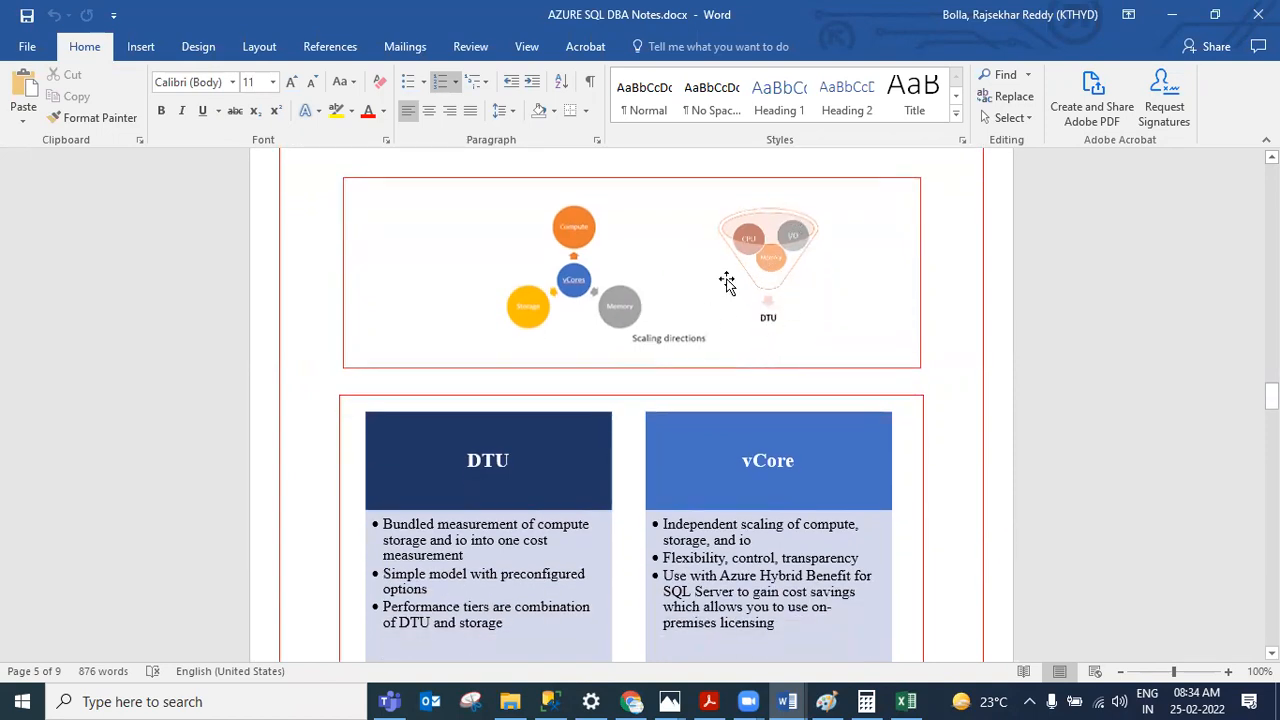
pyautogui.scroll(2, 760, 330)
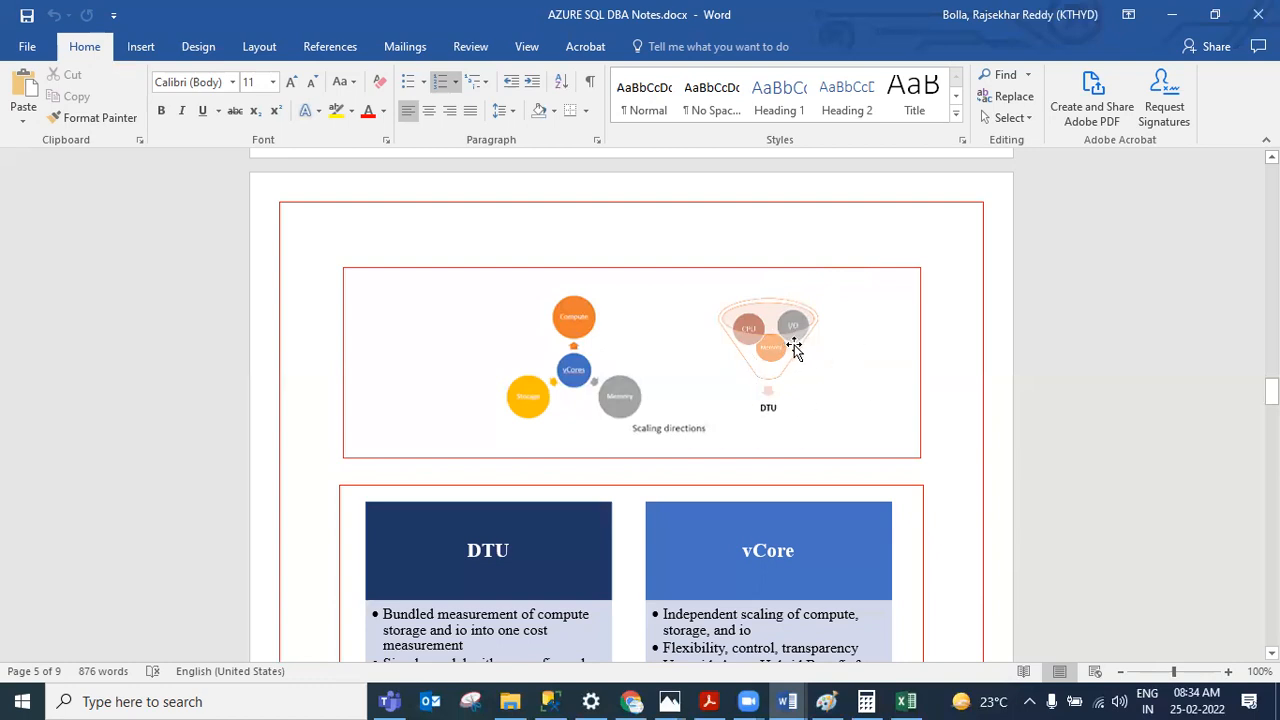
pyautogui.scroll(1, 766, 365)
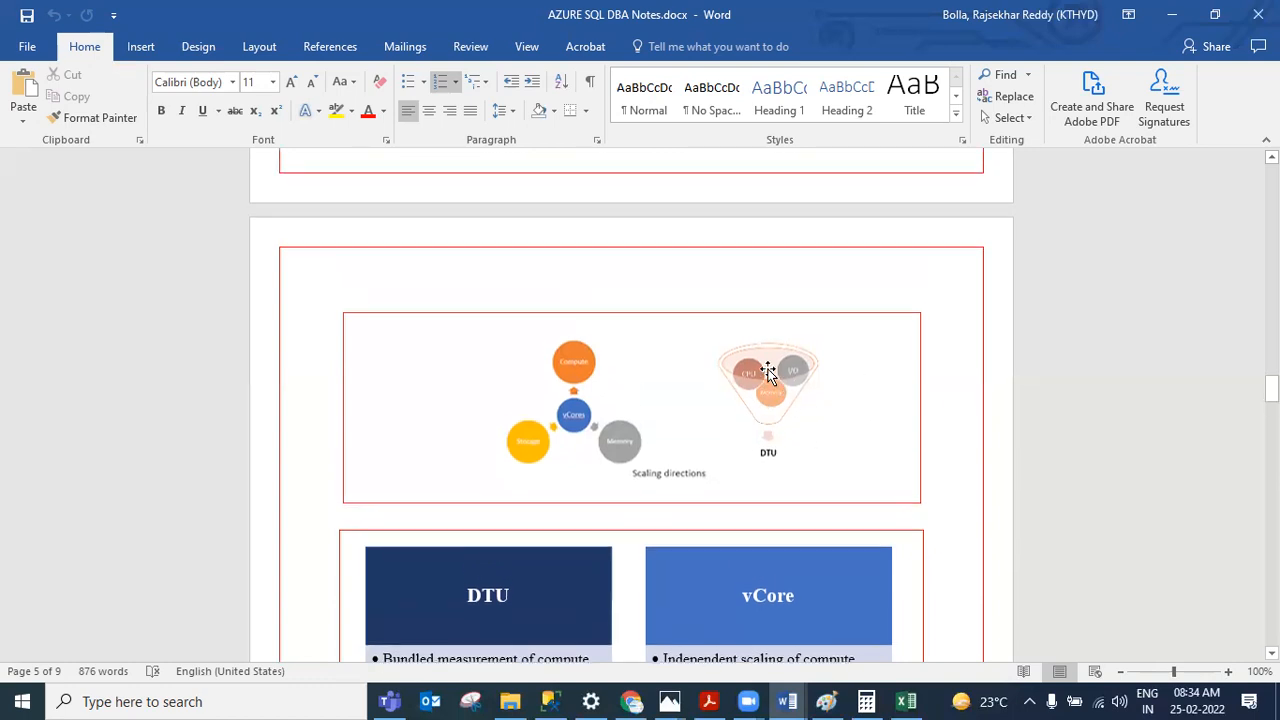
pyautogui.click(1172, 15)
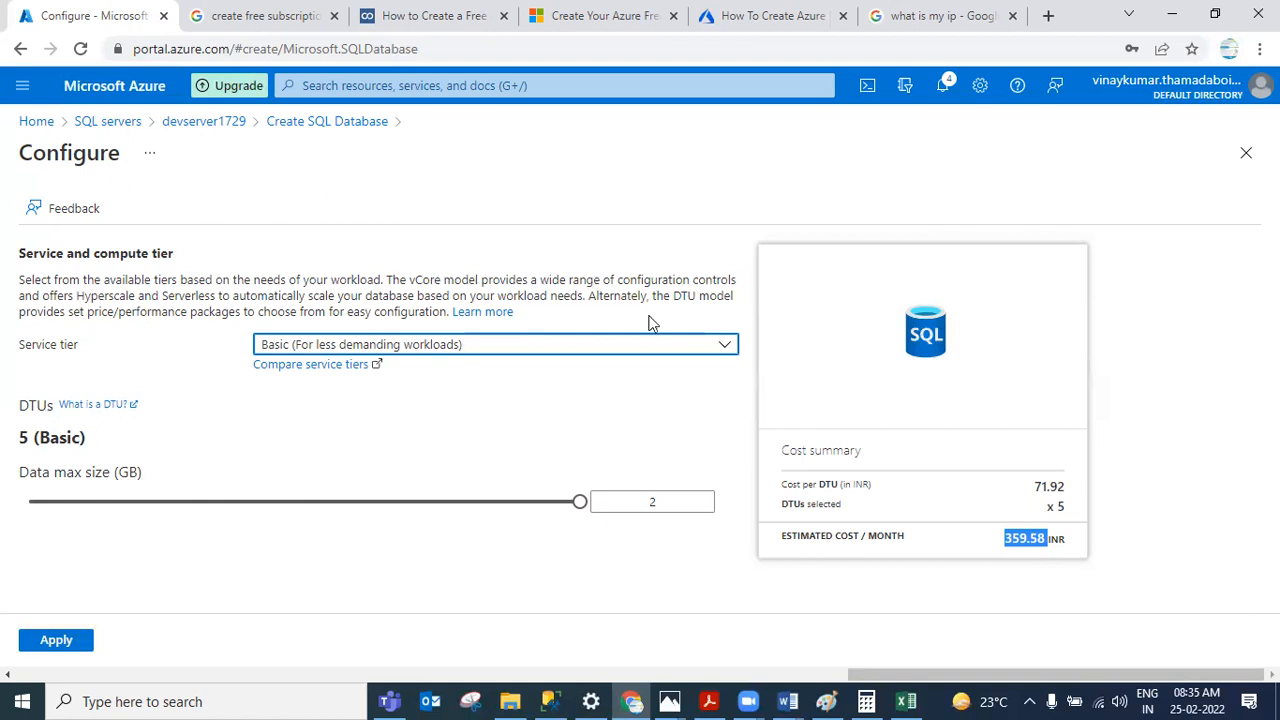
# Step: Apply the Basic compute and storage configuration to the new database
pyautogui.click(72, 645)
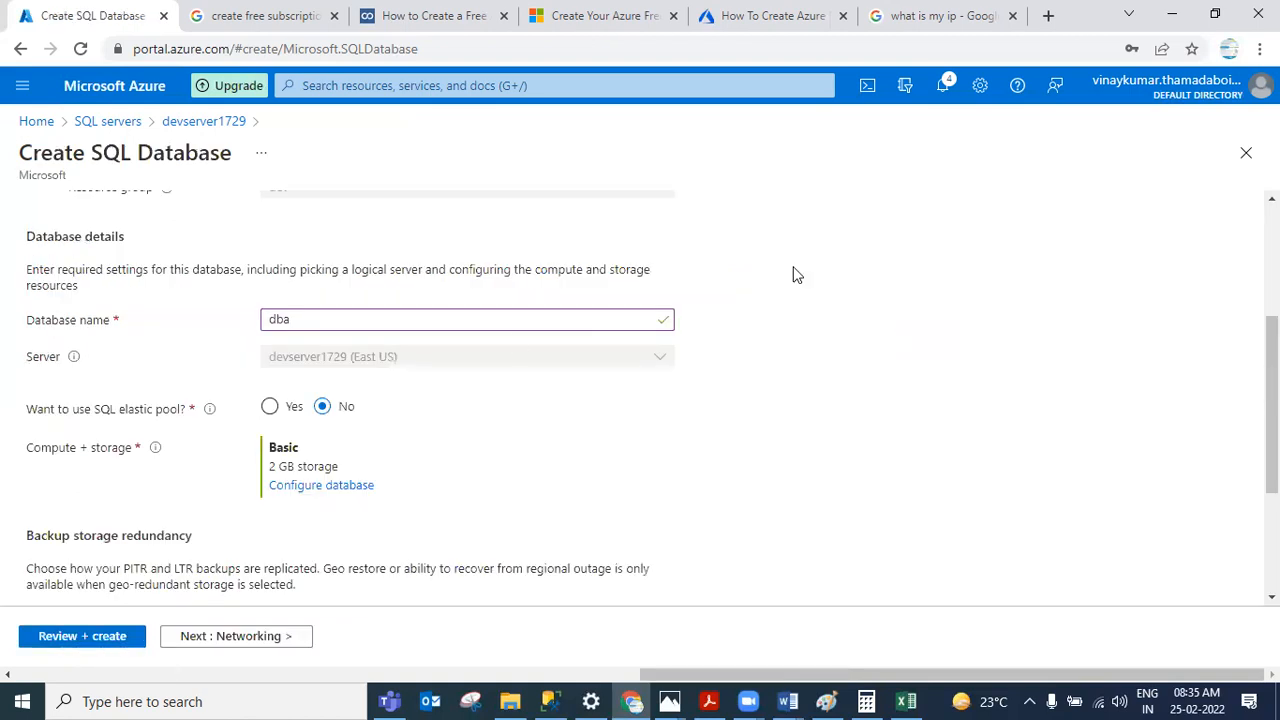
pyautogui.moveTo(1271, 336); pyautogui.dragTo(1271, 426)
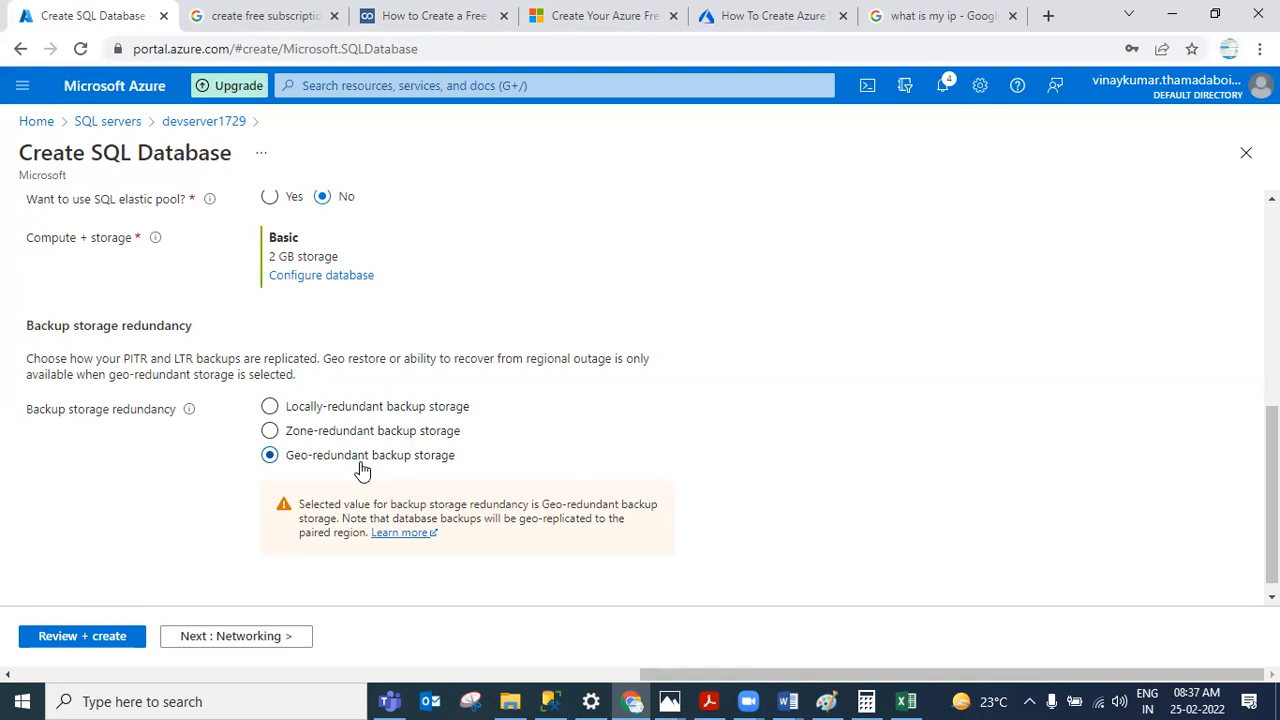
# Step: Review the settings and create the dba database
pyautogui.click(130, 638)
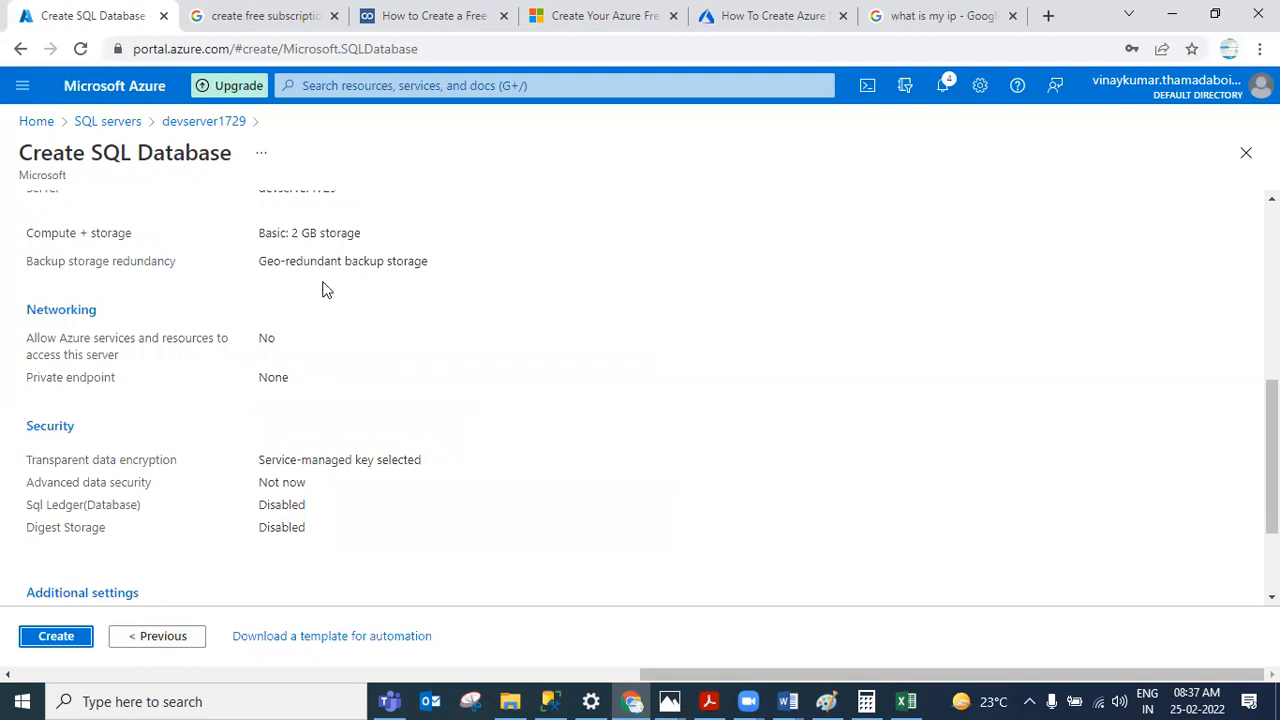
pyautogui.click(60, 643)
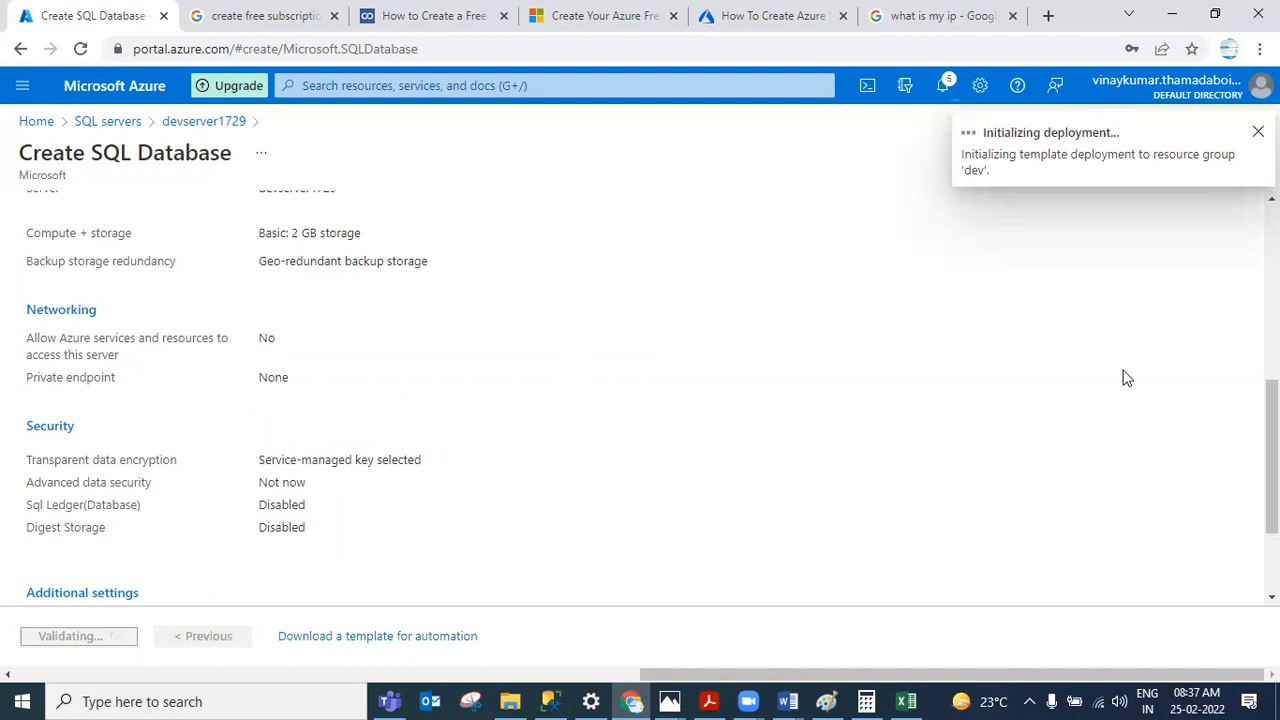
# Step: Switch to SSMS and examine the create database dba query
pyautogui.click(549, 701)
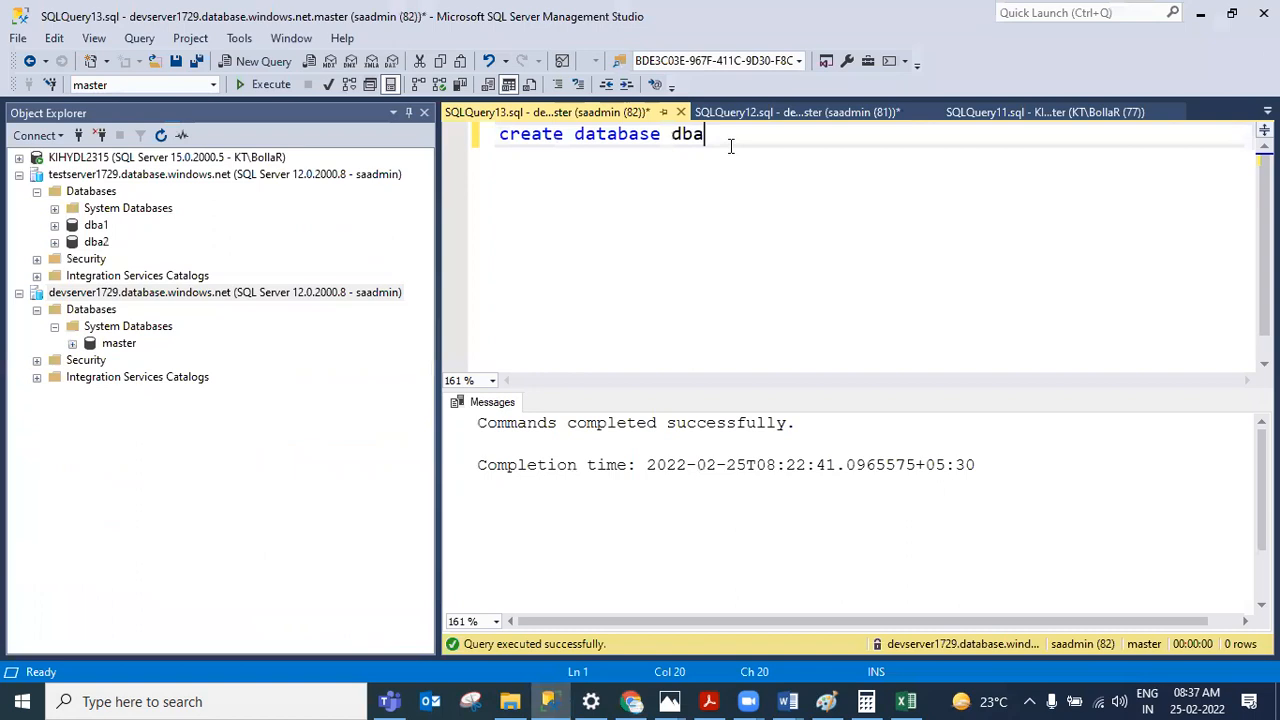
pyautogui.moveTo(734, 143); pyautogui.dragTo(550, 194)
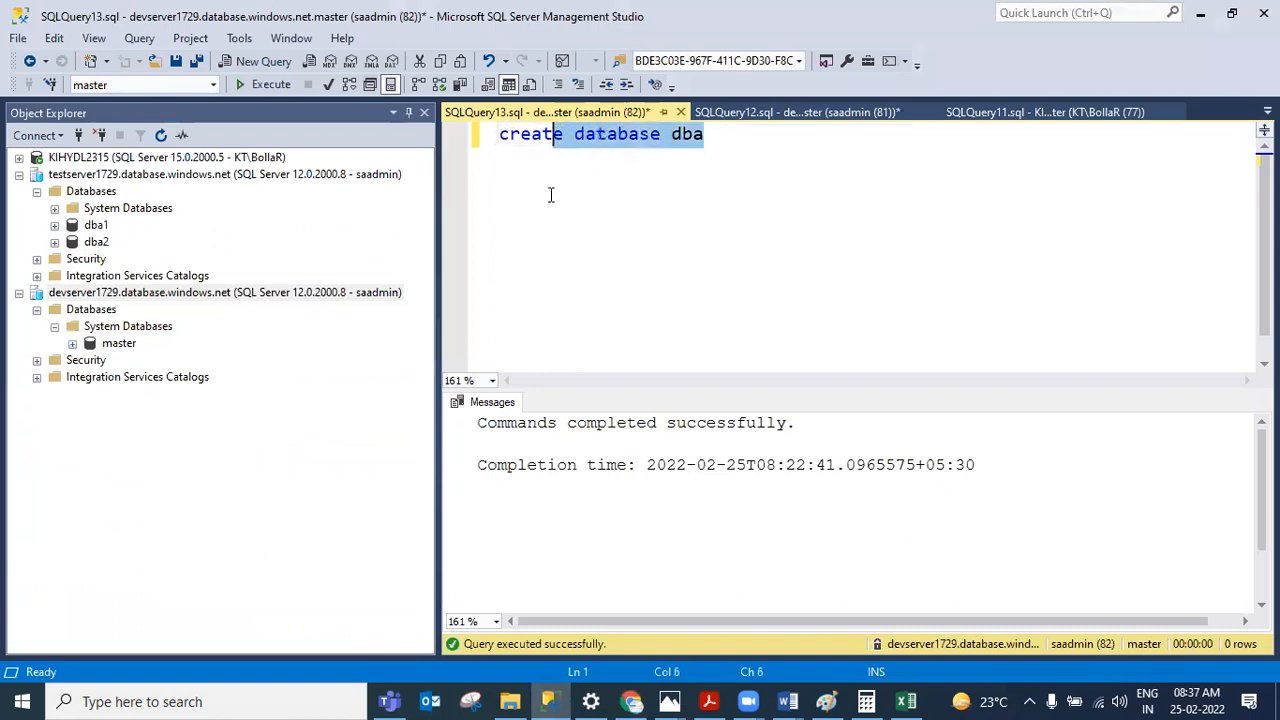
pyautogui.click(717, 165)
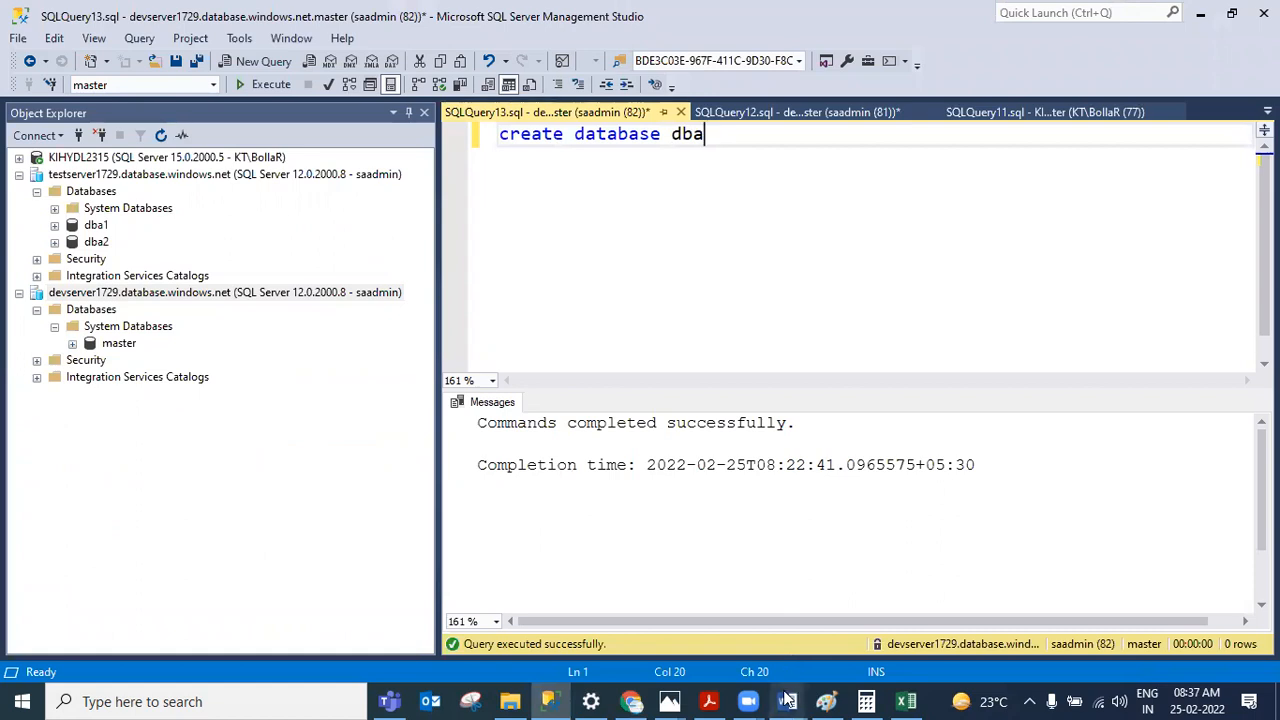
# Step: Review the DTU and vCore service tier lists in the AZURE SQL DBA Notes document
pyautogui.moveTo(789, 700)
pyautogui.click(686, 615)
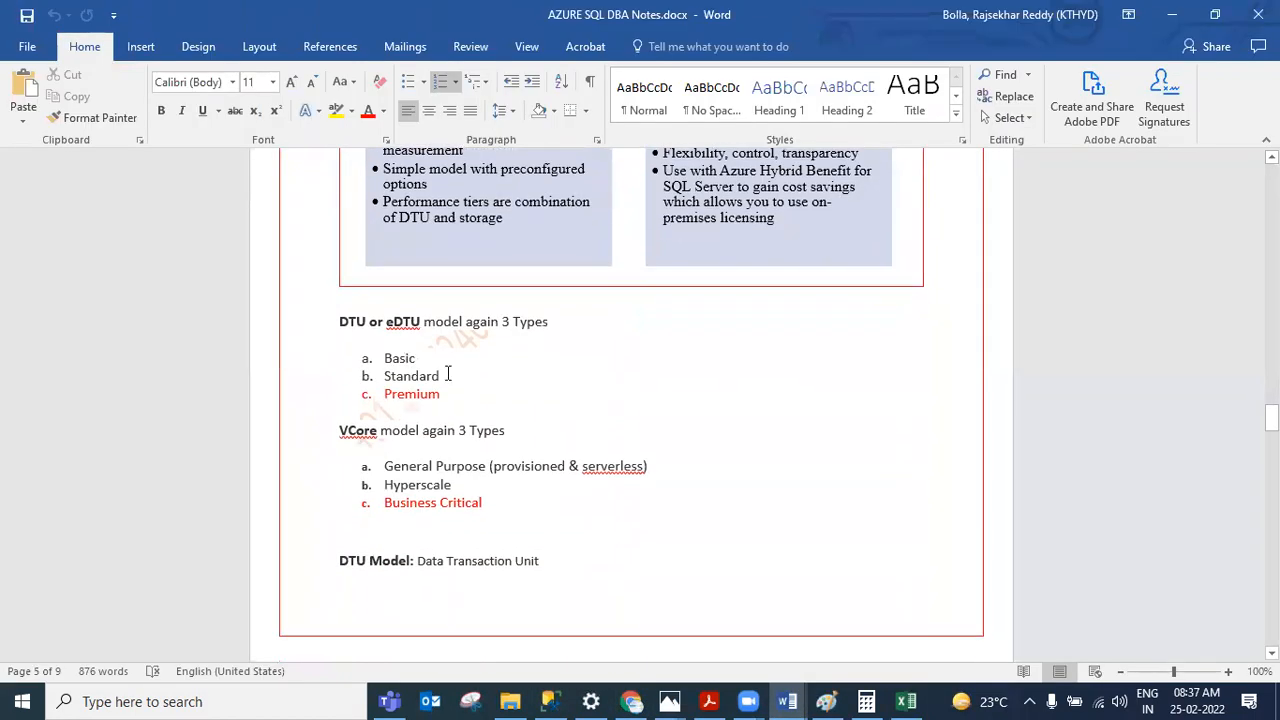
pyautogui.moveTo(448, 376); pyautogui.dragTo(384, 376)
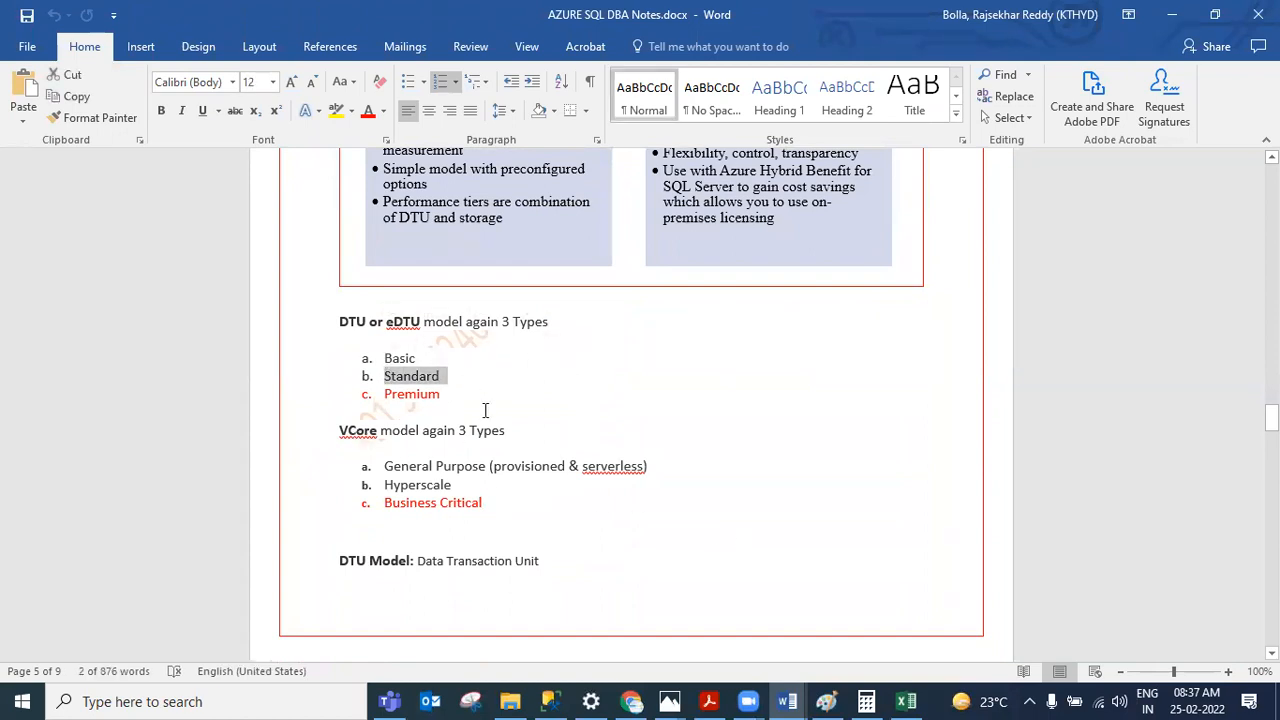
pyautogui.moveTo(664, 463); pyautogui.dragTo(348, 454)
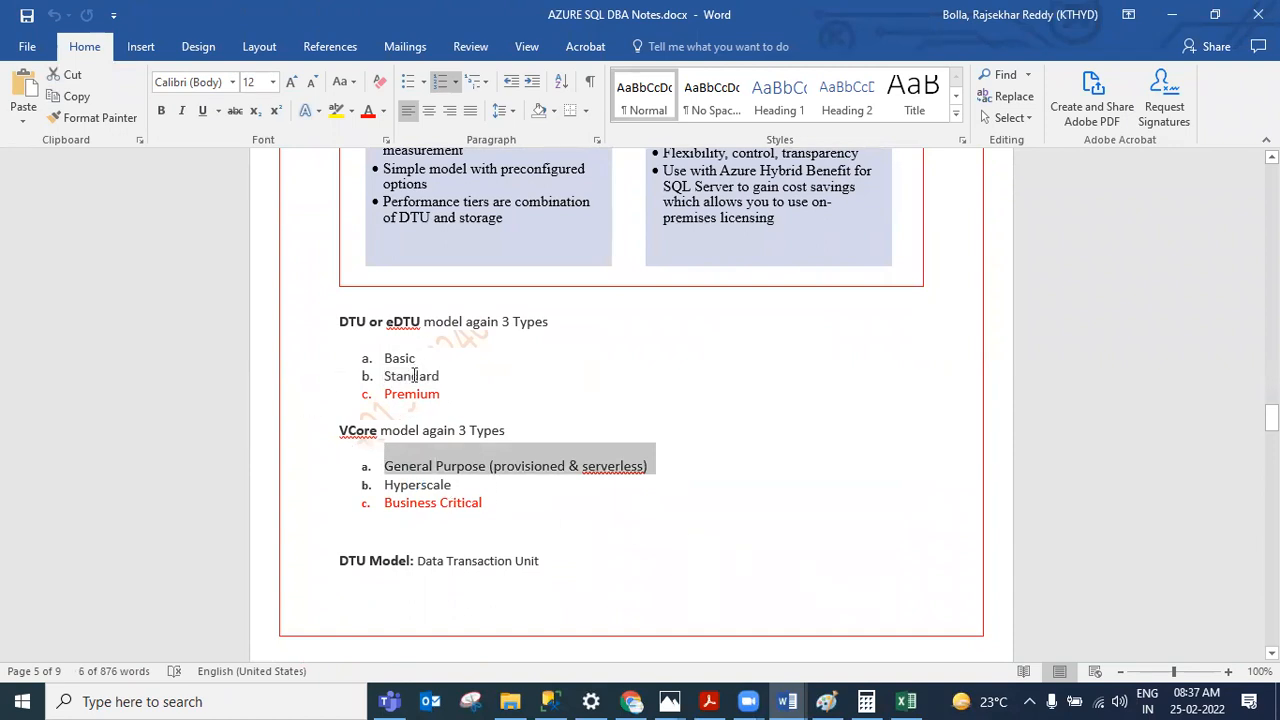
pyautogui.click(481, 362)
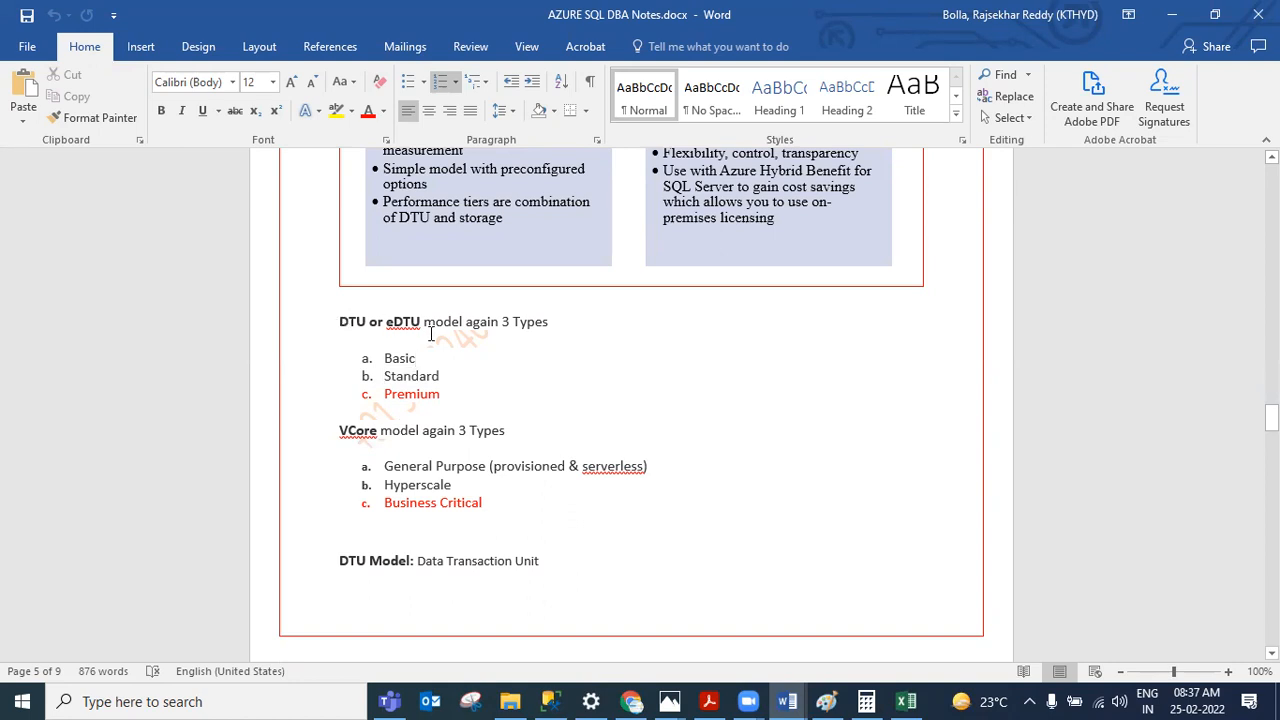
pyautogui.moveTo(450, 395); pyautogui.dragTo(381, 358)
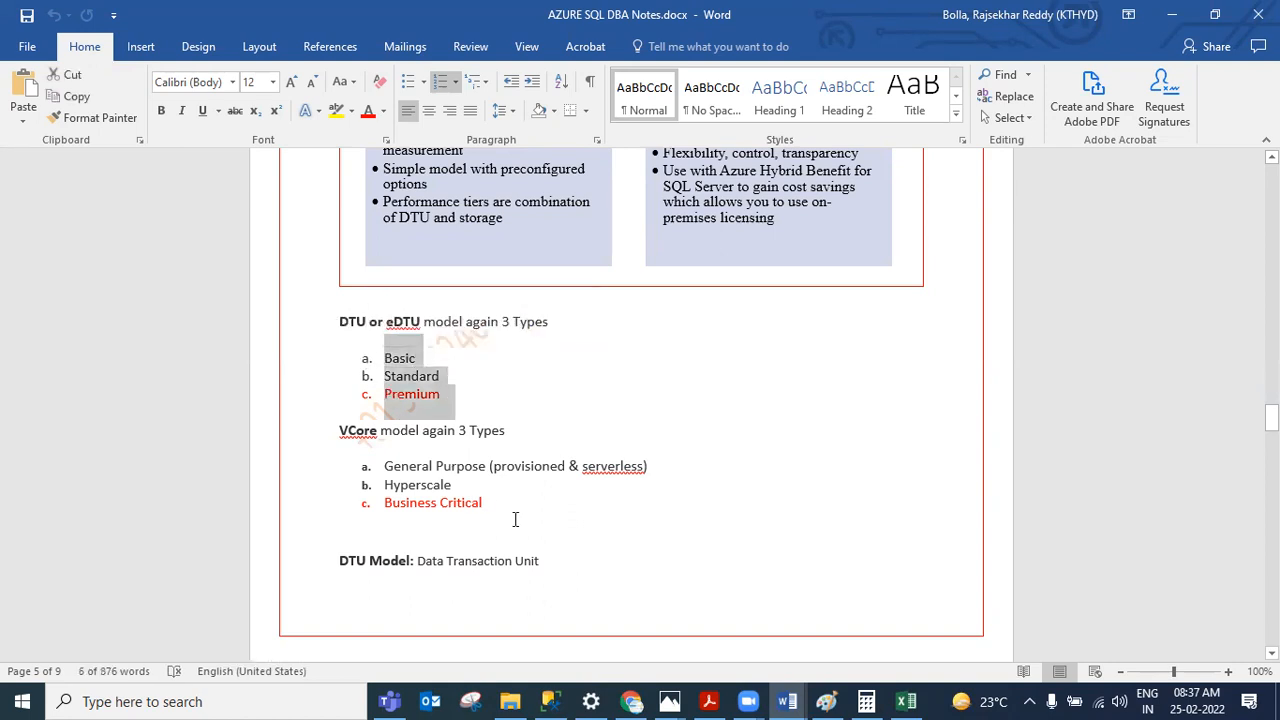
# Step: Review the DTU and vCore tier lists in the notes alongside the DTU percentage chart in the Metrics workbook
pyautogui.moveTo(481, 508); pyautogui.dragTo(368, 448)
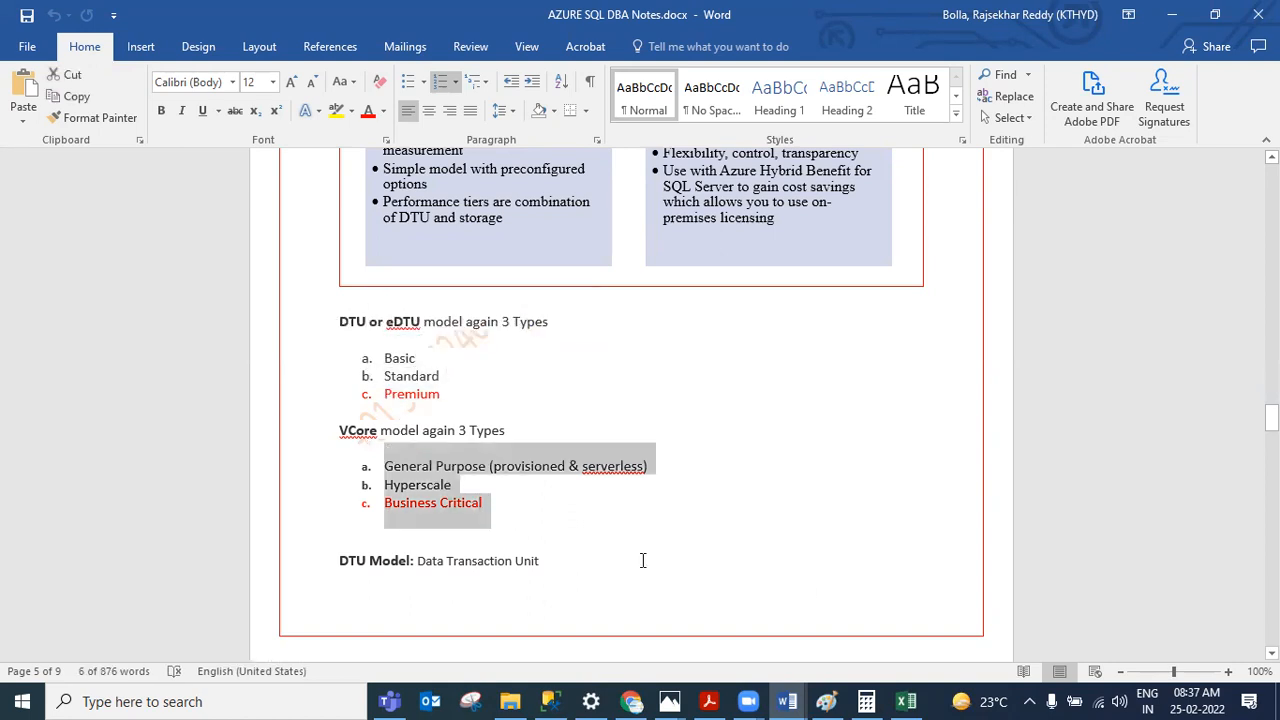
pyautogui.click(686, 524)
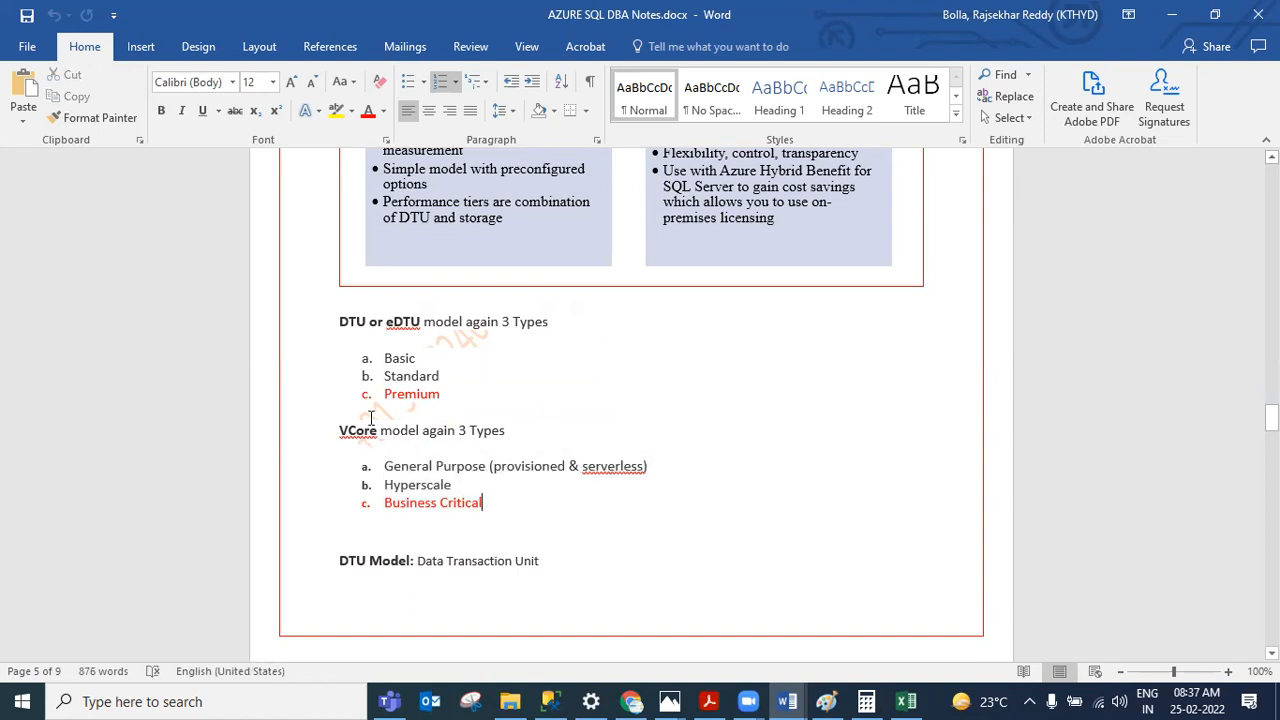
pyautogui.doubleClick(387, 358)
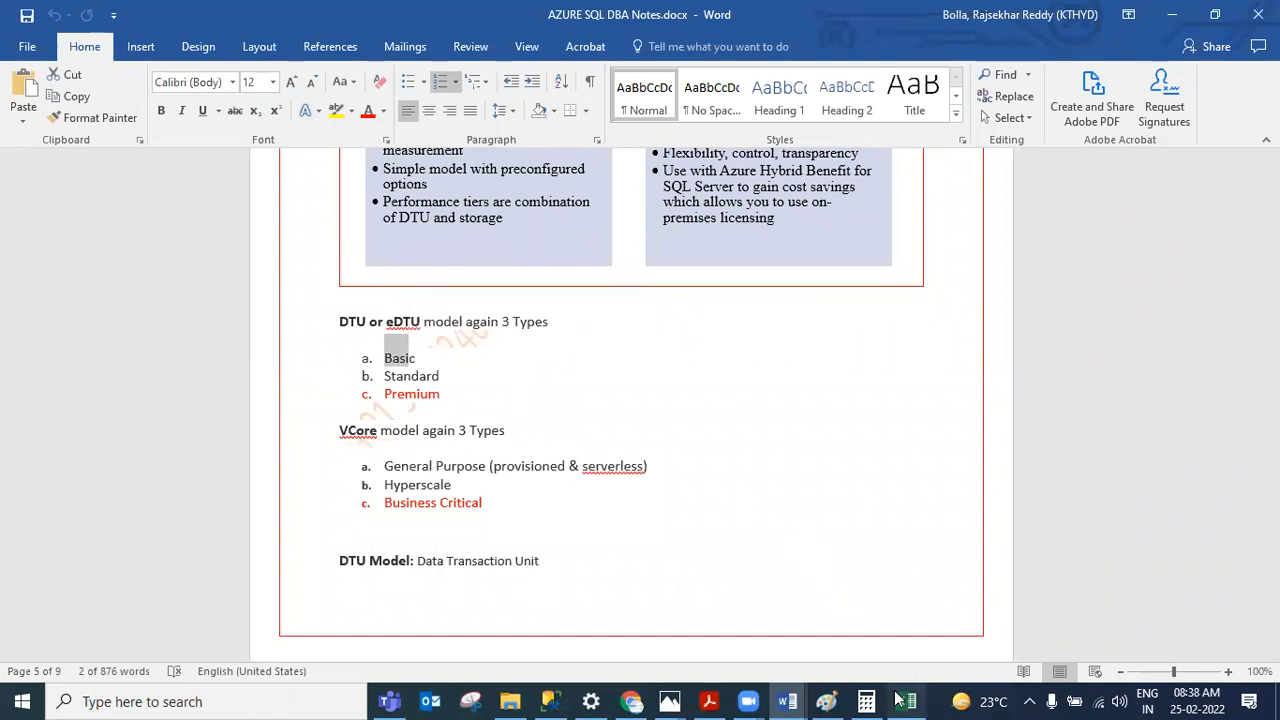
pyautogui.moveTo(900, 700)
pyautogui.click(893, 627)
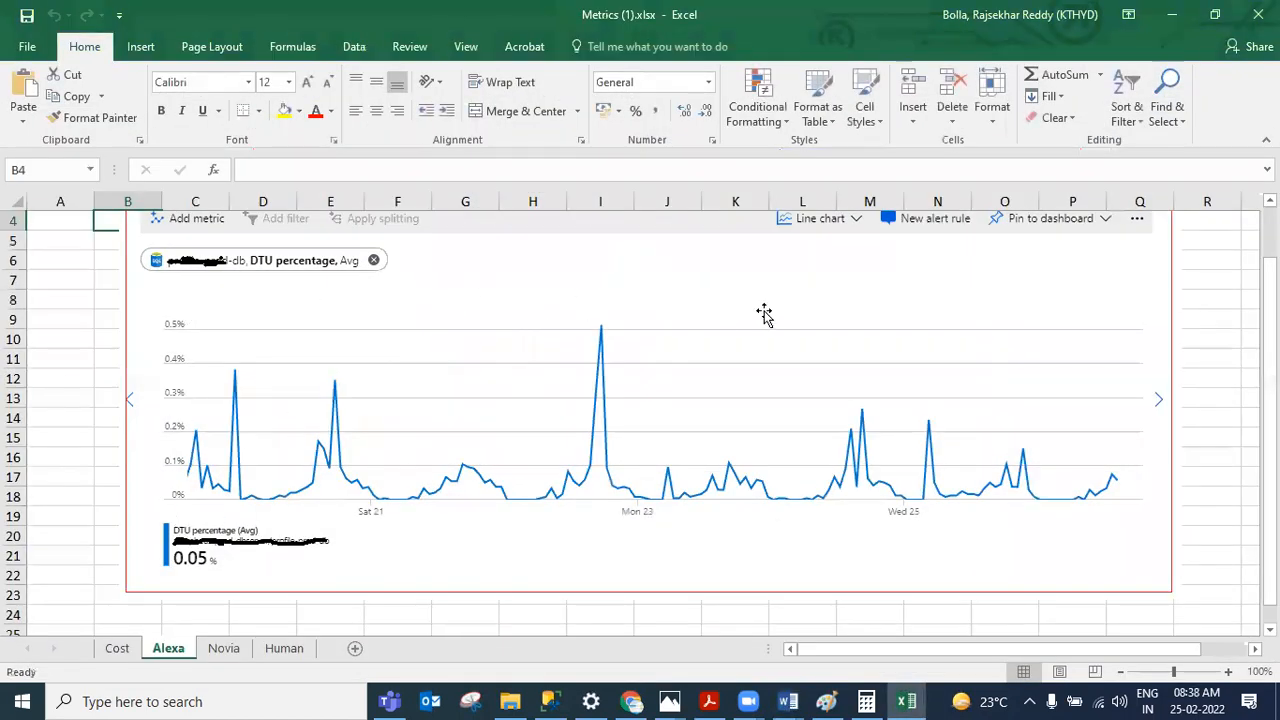
pyautogui.click(1172, 14)
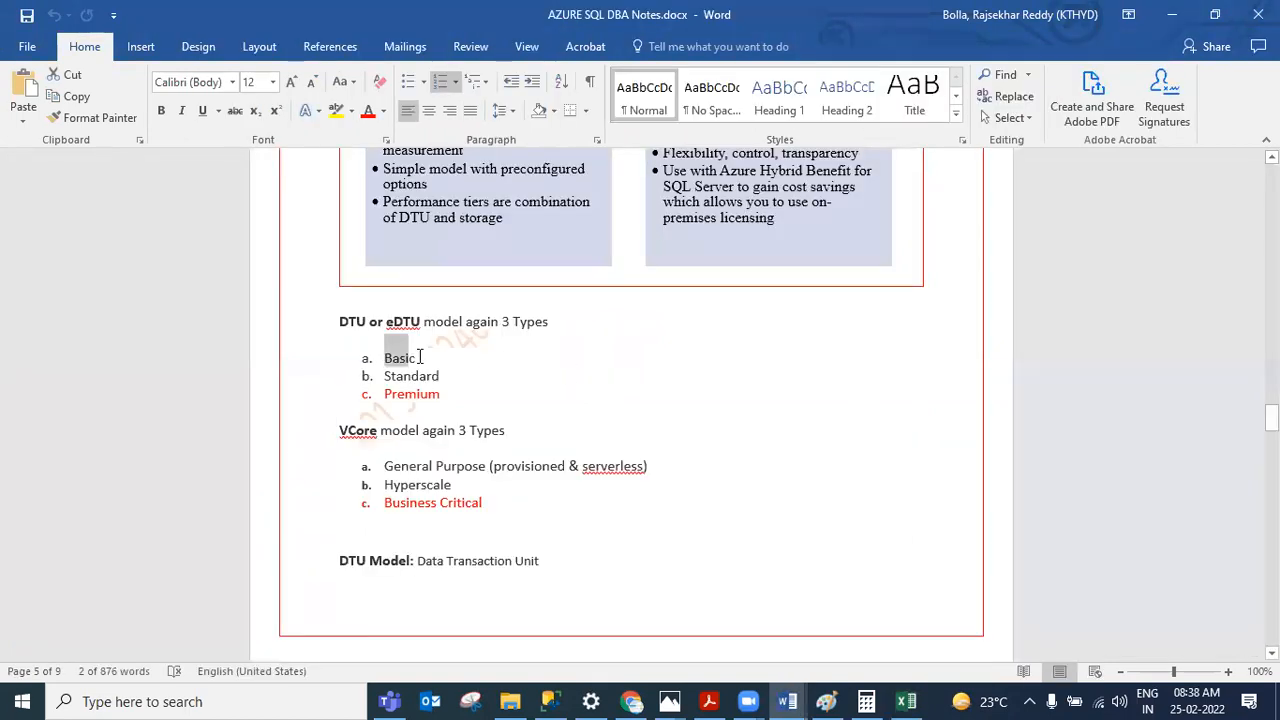
pyautogui.click(423, 354)
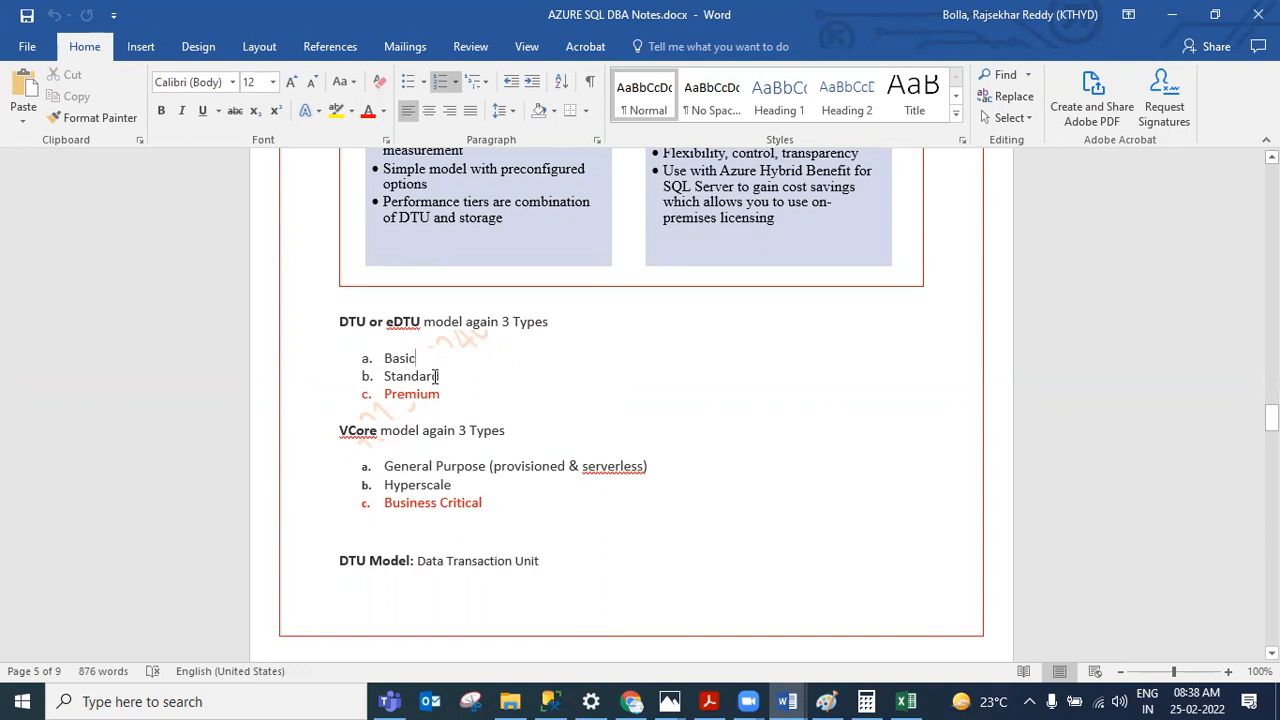
# Step: Go to the SQL servers list in the Azure portal and open testserver1729 to review its available databases
pyautogui.click(638, 701)
pyautogui.click(537, 214)
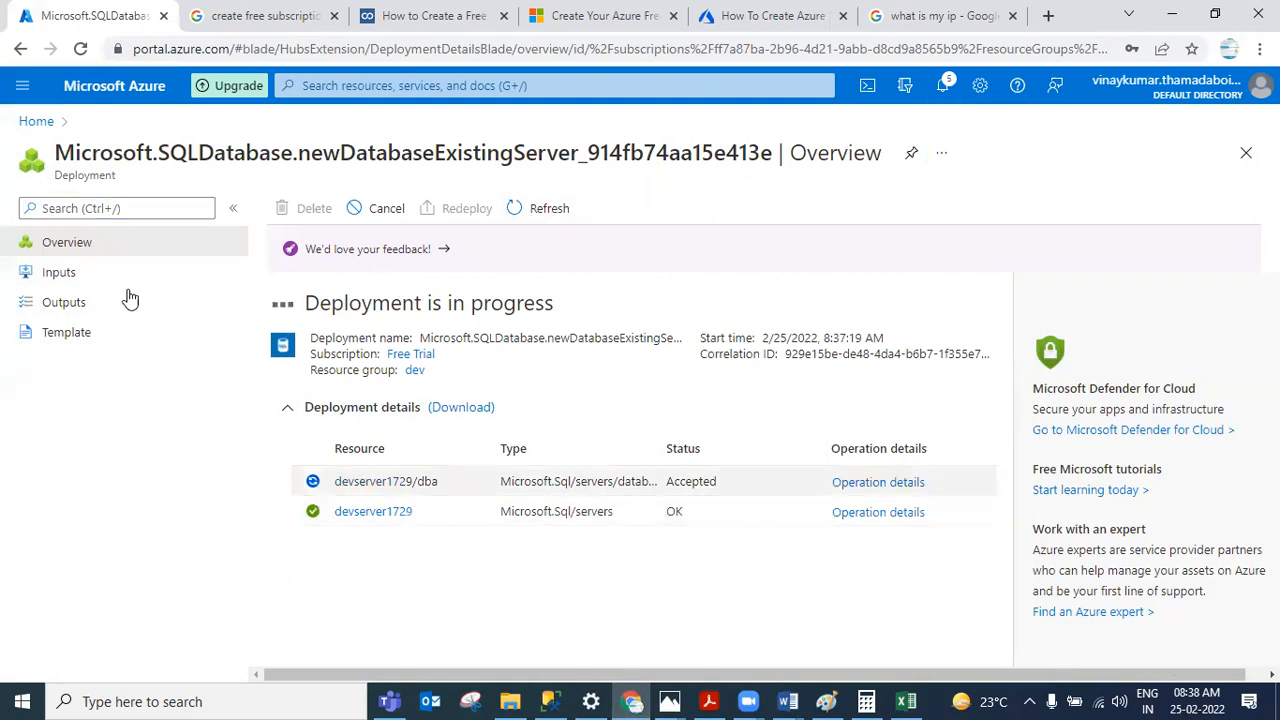
pyautogui.click(36, 123)
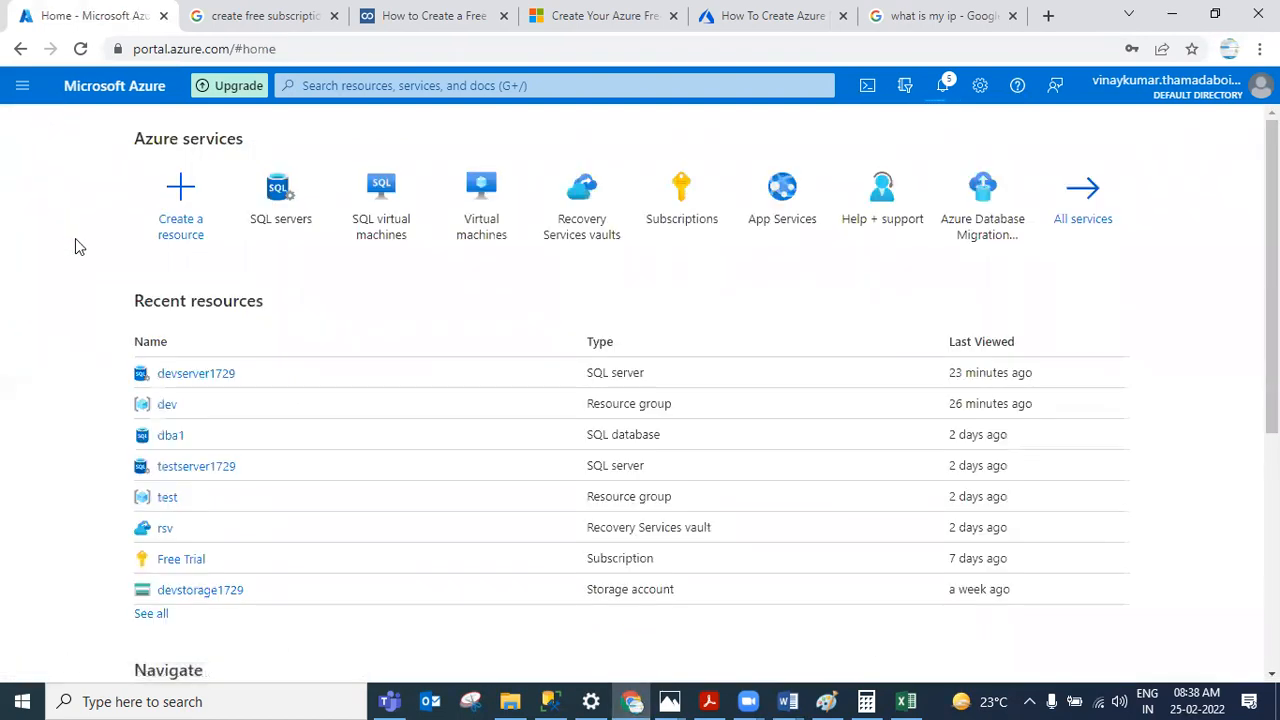
pyautogui.click(271, 203)
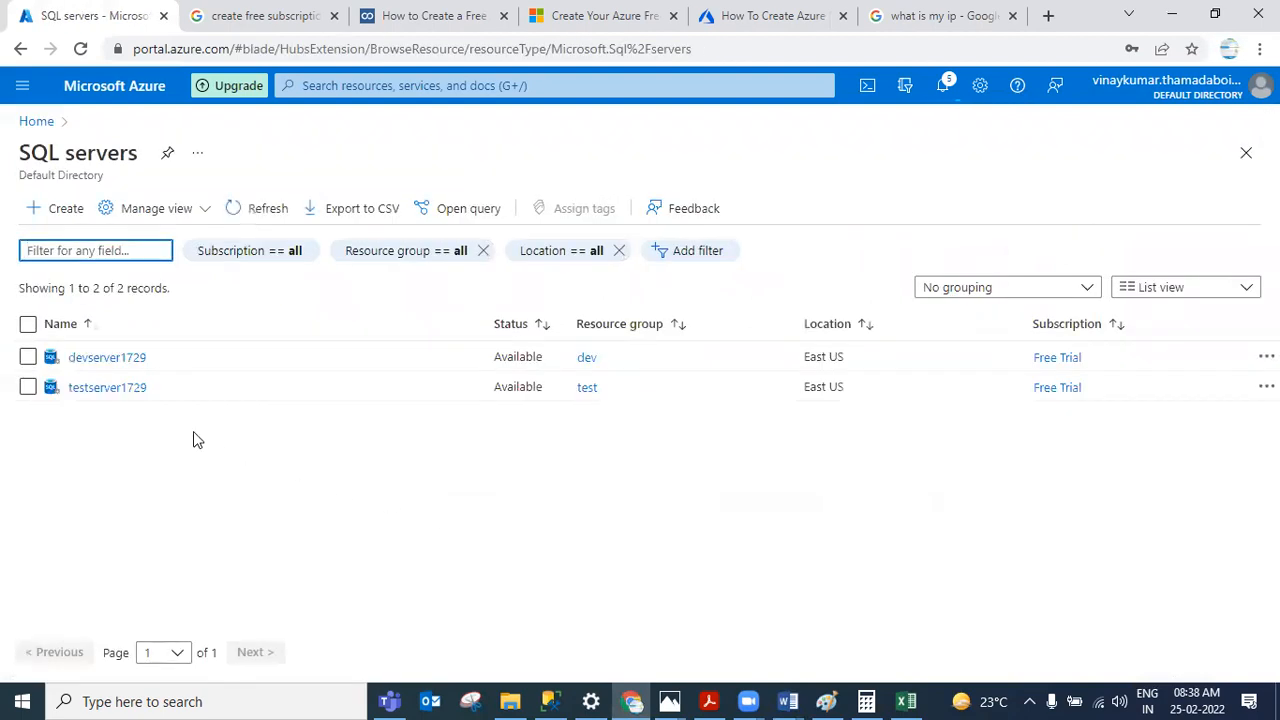
pyautogui.click(106, 390)
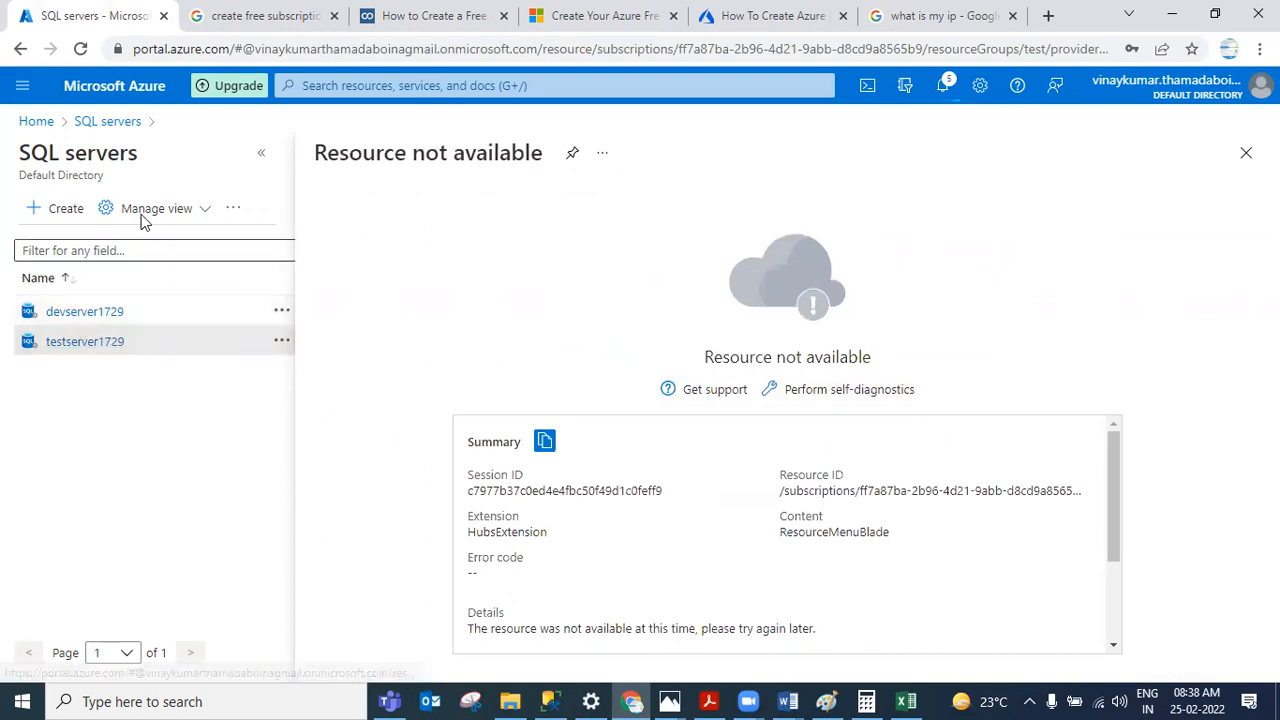
pyautogui.click(122, 124)
pyautogui.click(251, 208)
pyautogui.click(251, 208)
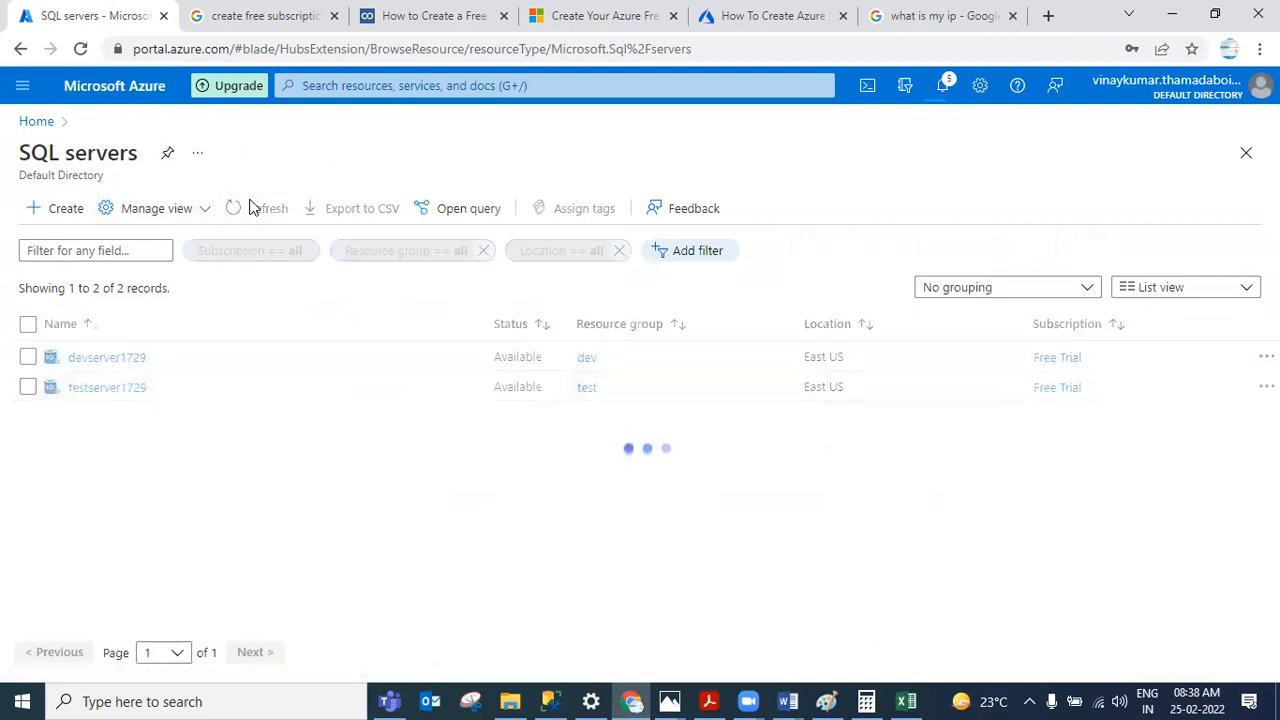
pyautogui.click(107, 388)
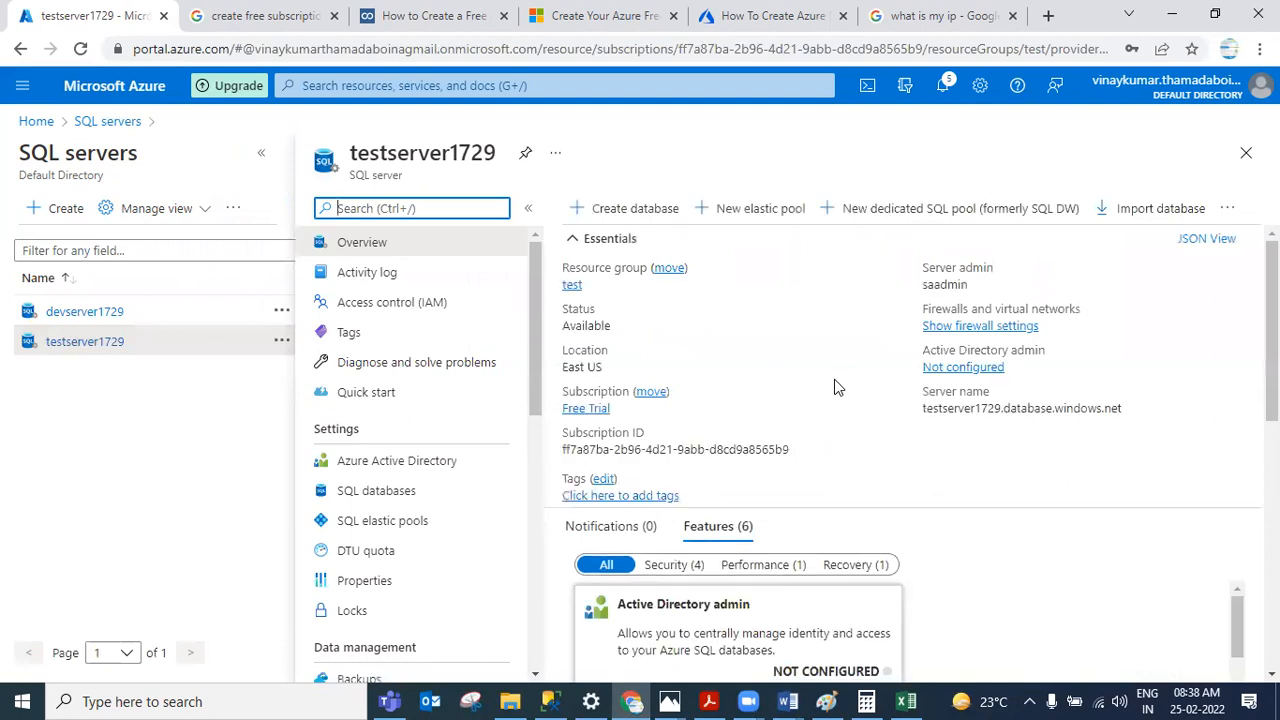
pyautogui.scroll(-5, 834, 379)
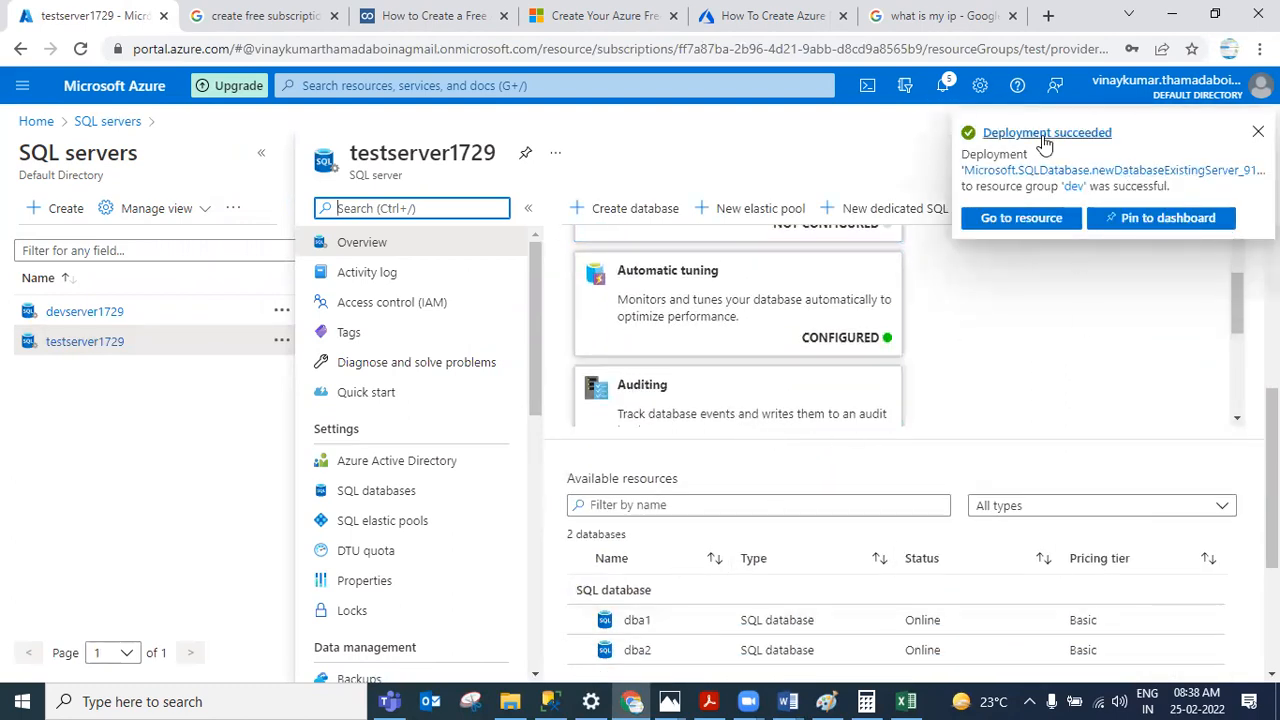
# Step: Open devserver1729, check the deployment notifications, and open the dba database overview to review compute utilization
pyautogui.click(60, 311)
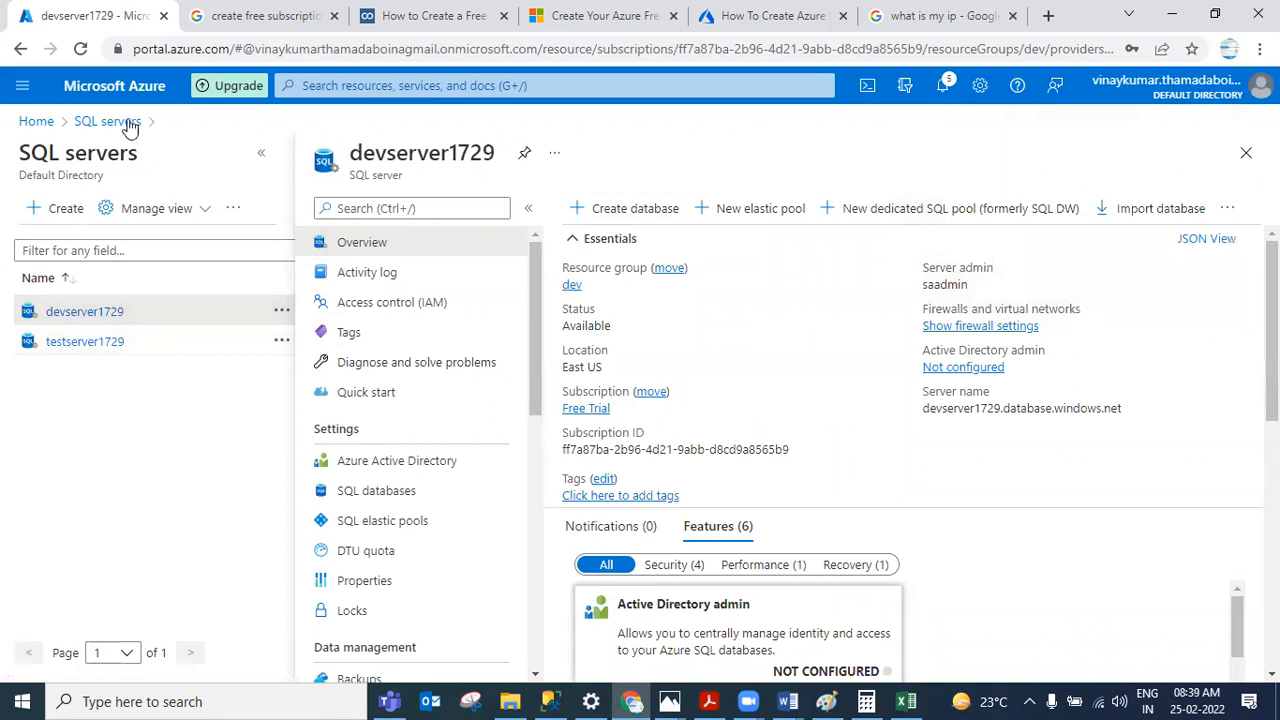
pyautogui.click(945, 87)
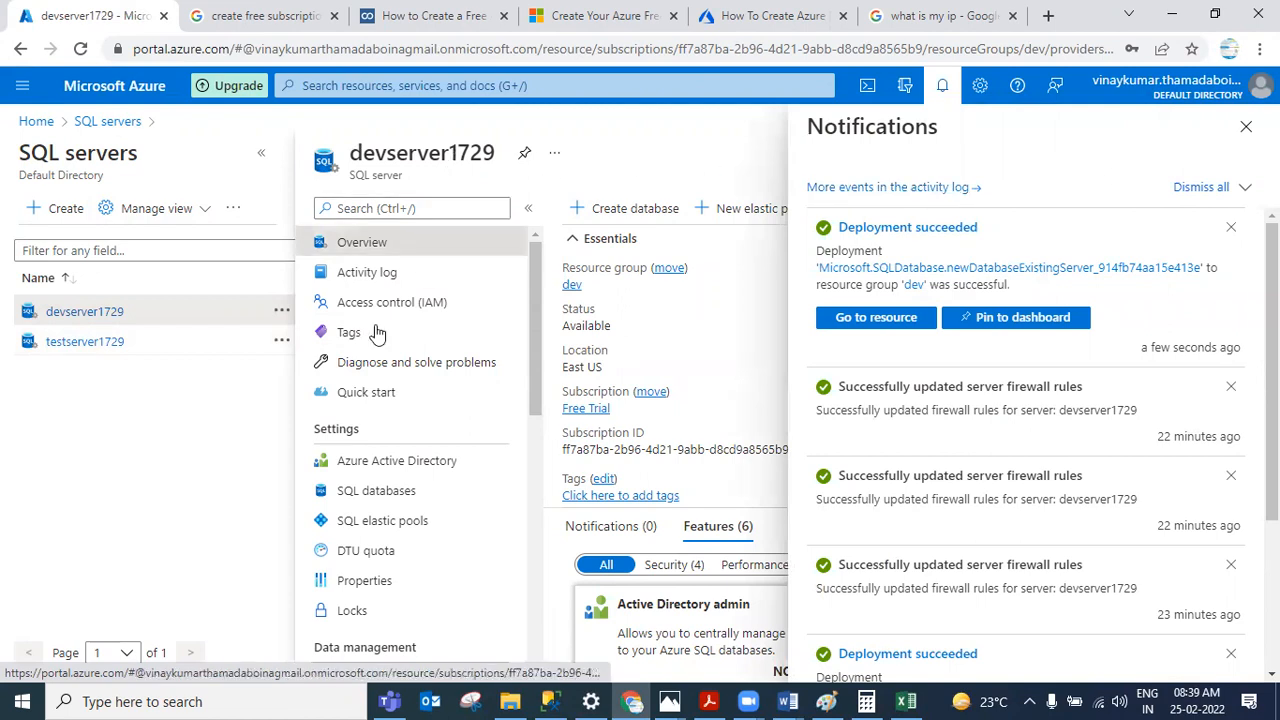
pyautogui.click(1246, 126)
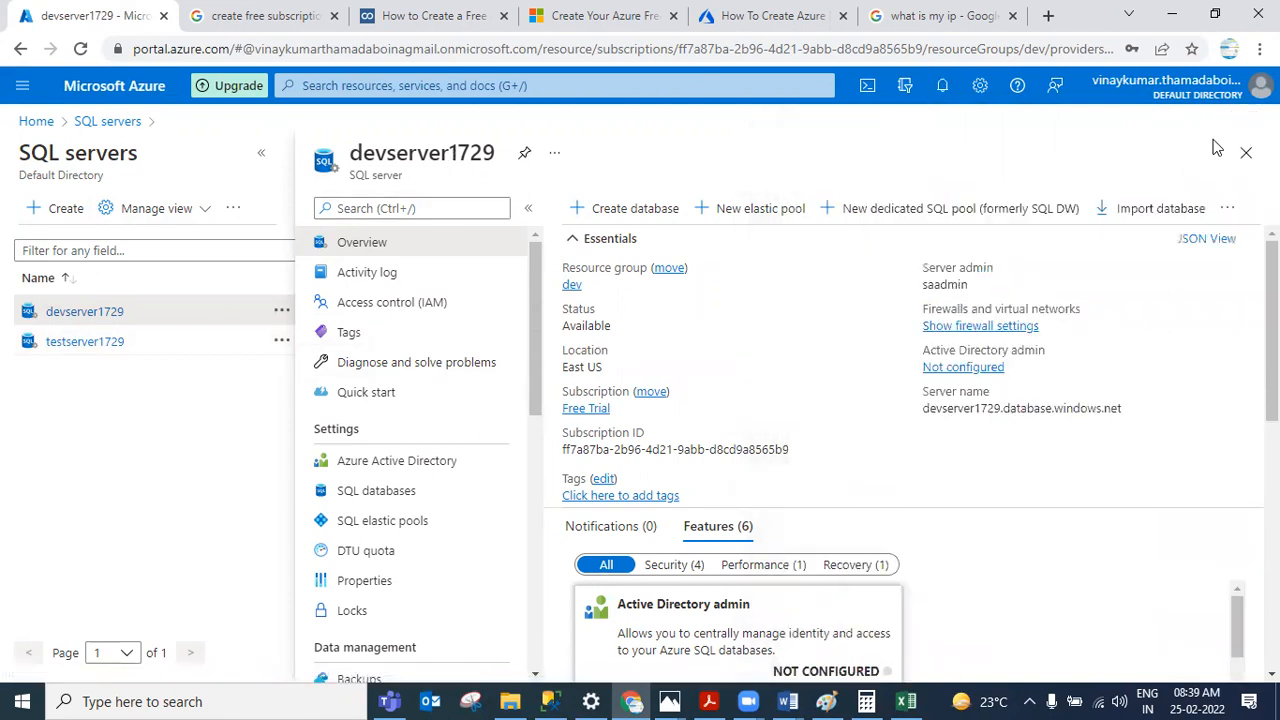
pyautogui.scroll(-5, 828, 526)
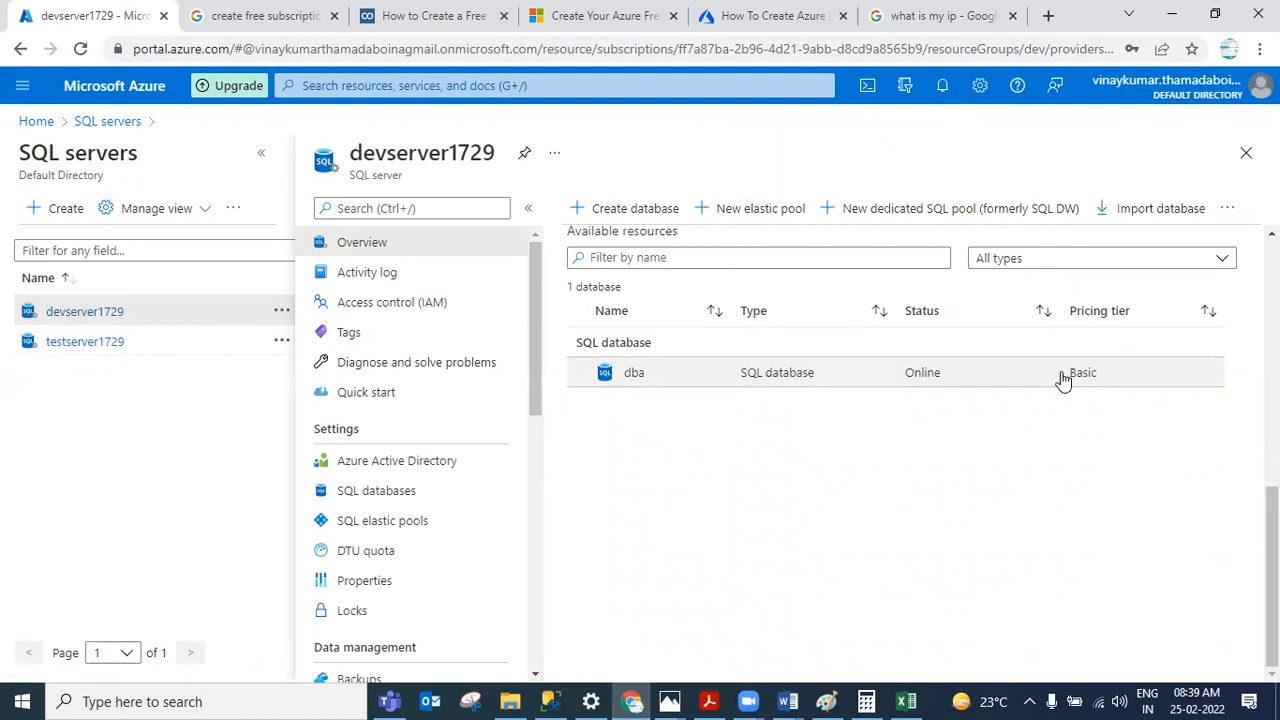
pyautogui.click(770, 376)
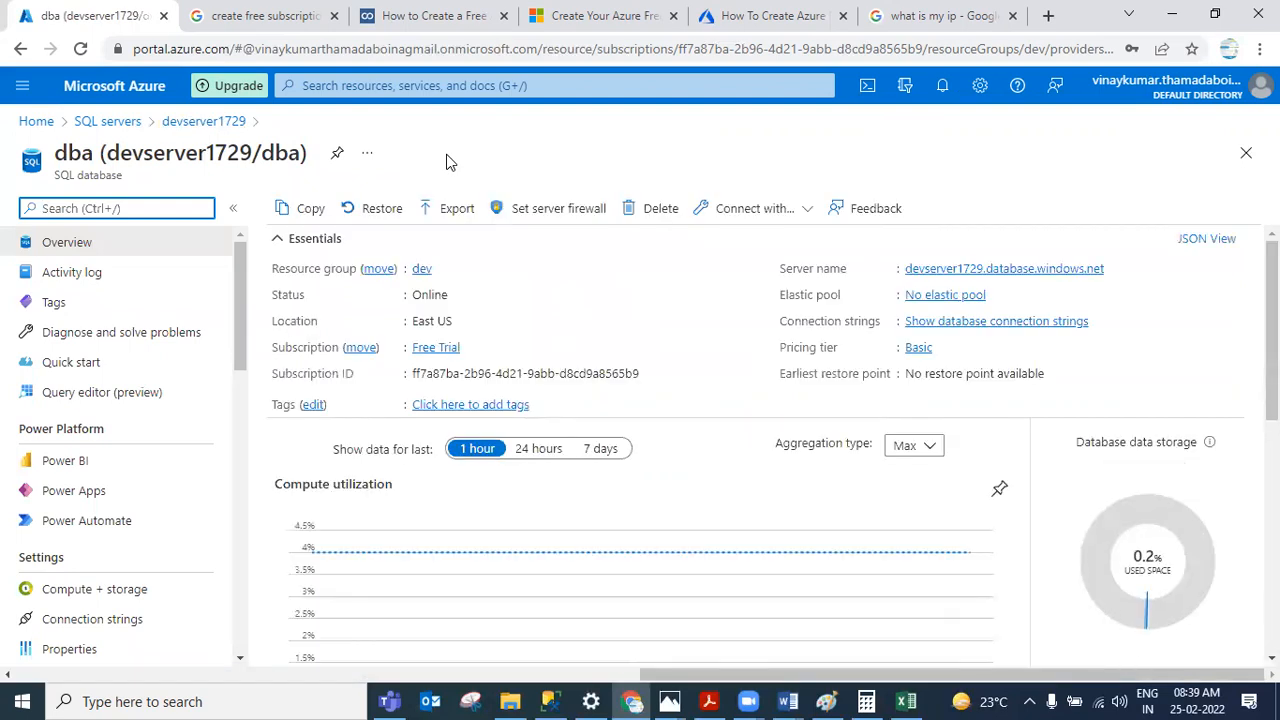
pyautogui.scroll(-3, 370, 255)
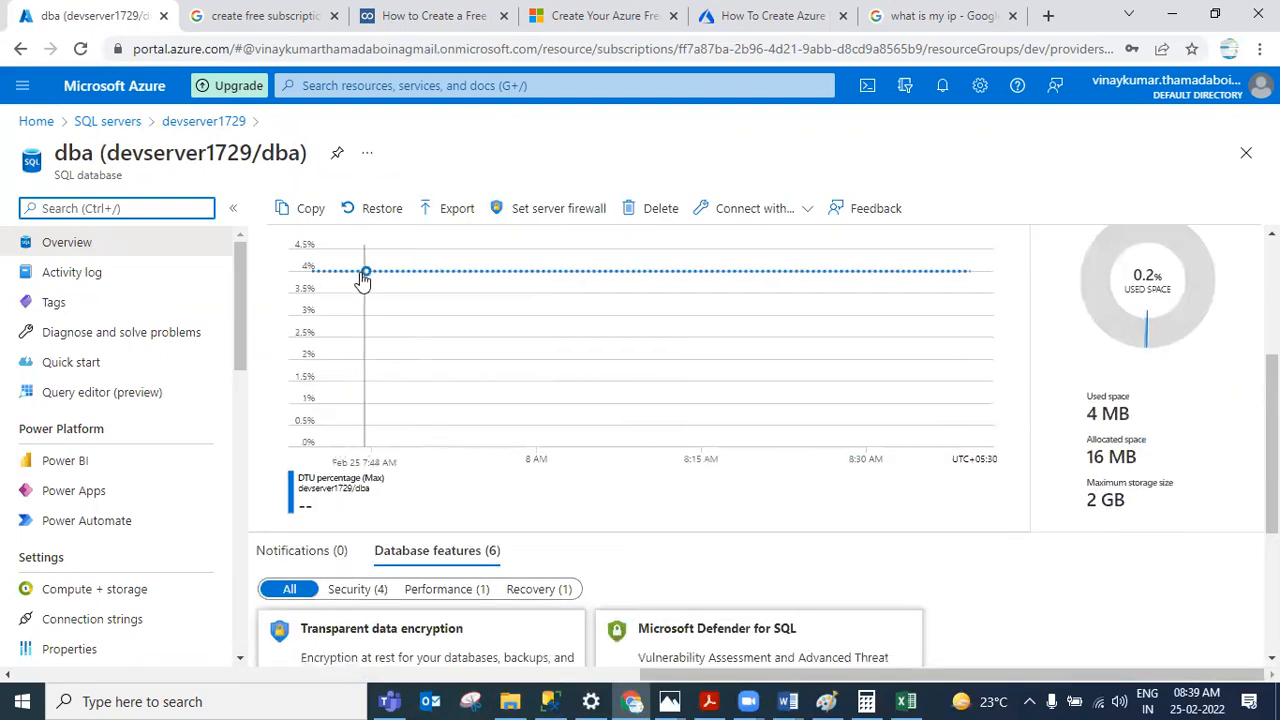
pyautogui.scroll(1, 600, 320)
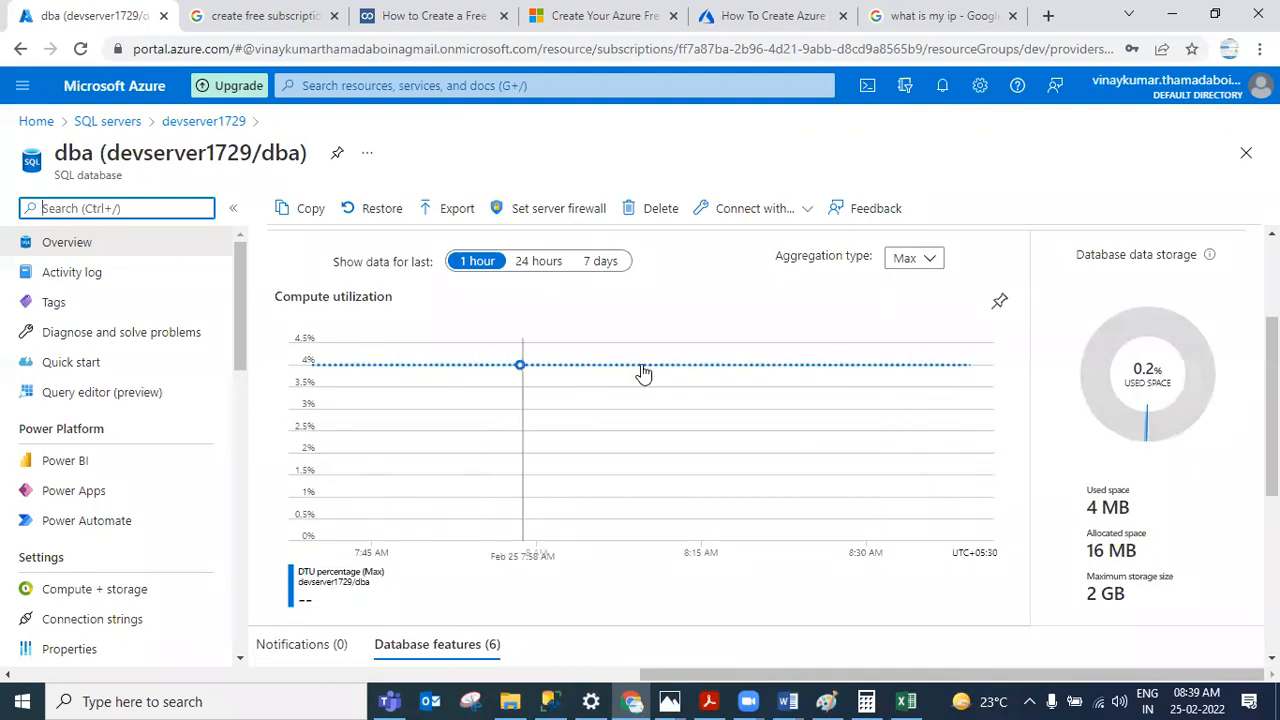
# Step: Compare the dba database's compute utilization chart with the DTU percentage chart in the Metrics workbook
pyautogui.click(907, 700)
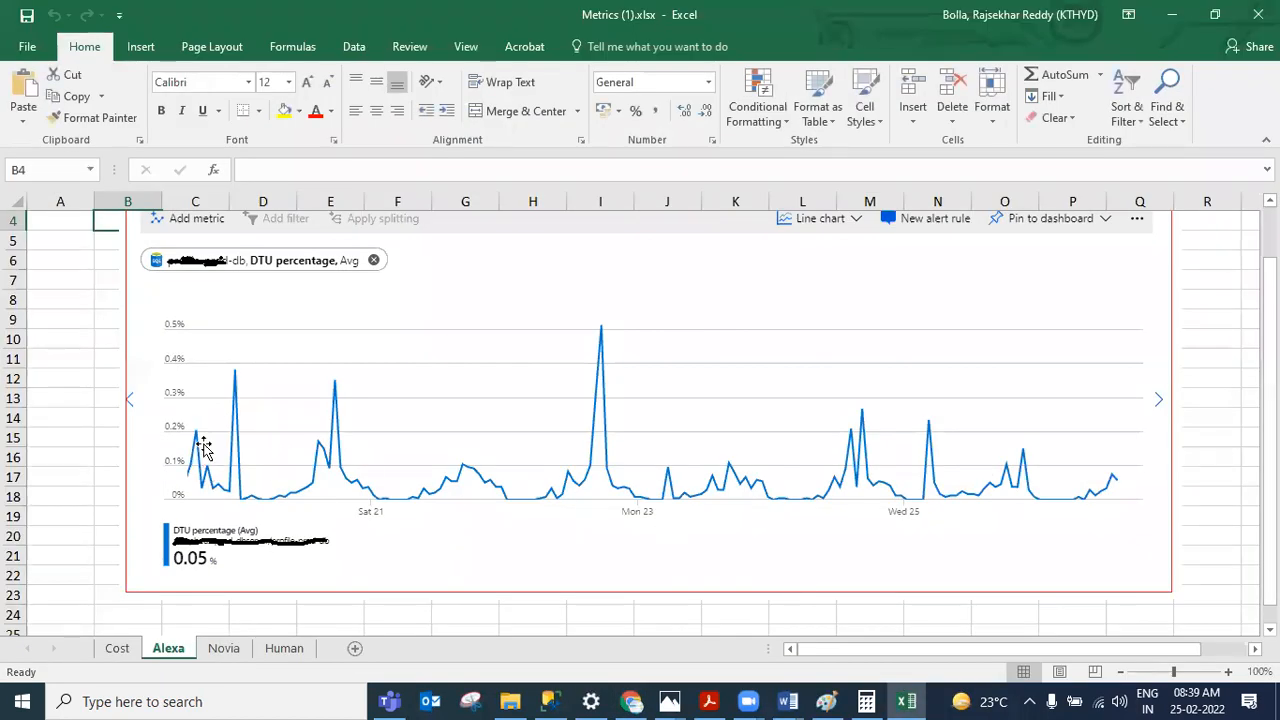
pyautogui.click(1173, 15)
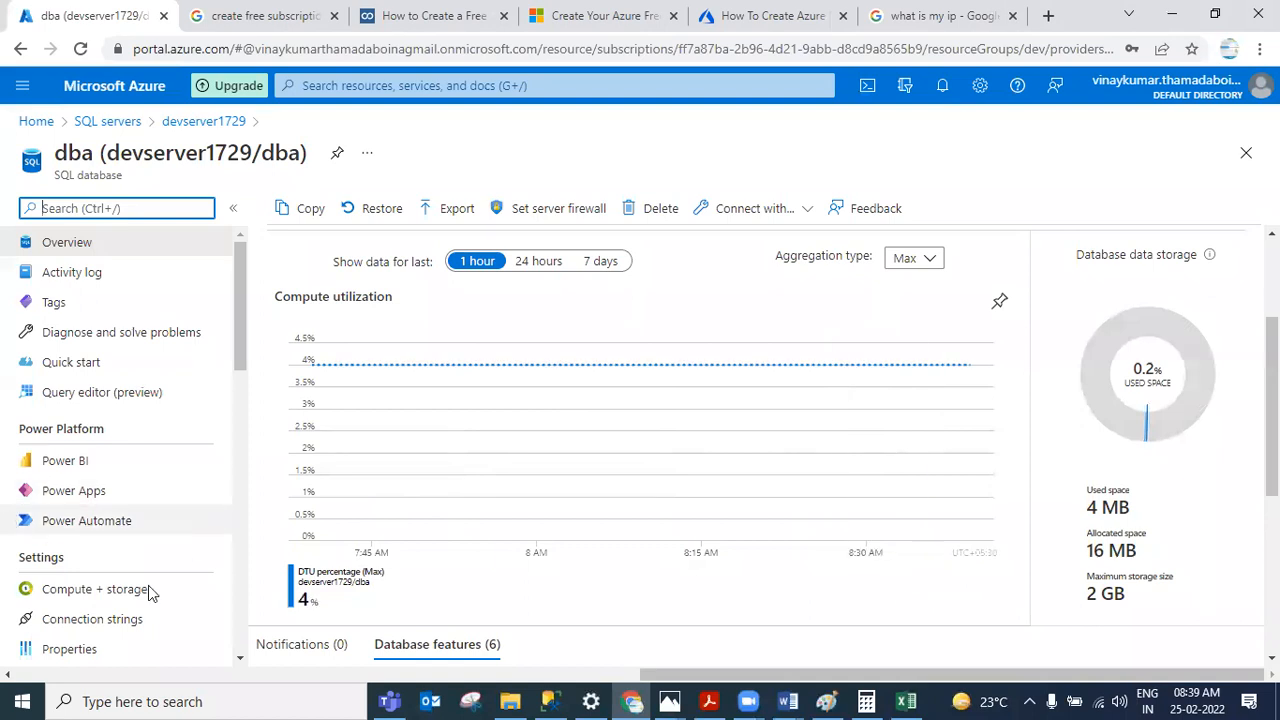
pyautogui.scroll(-1, 300, 560)
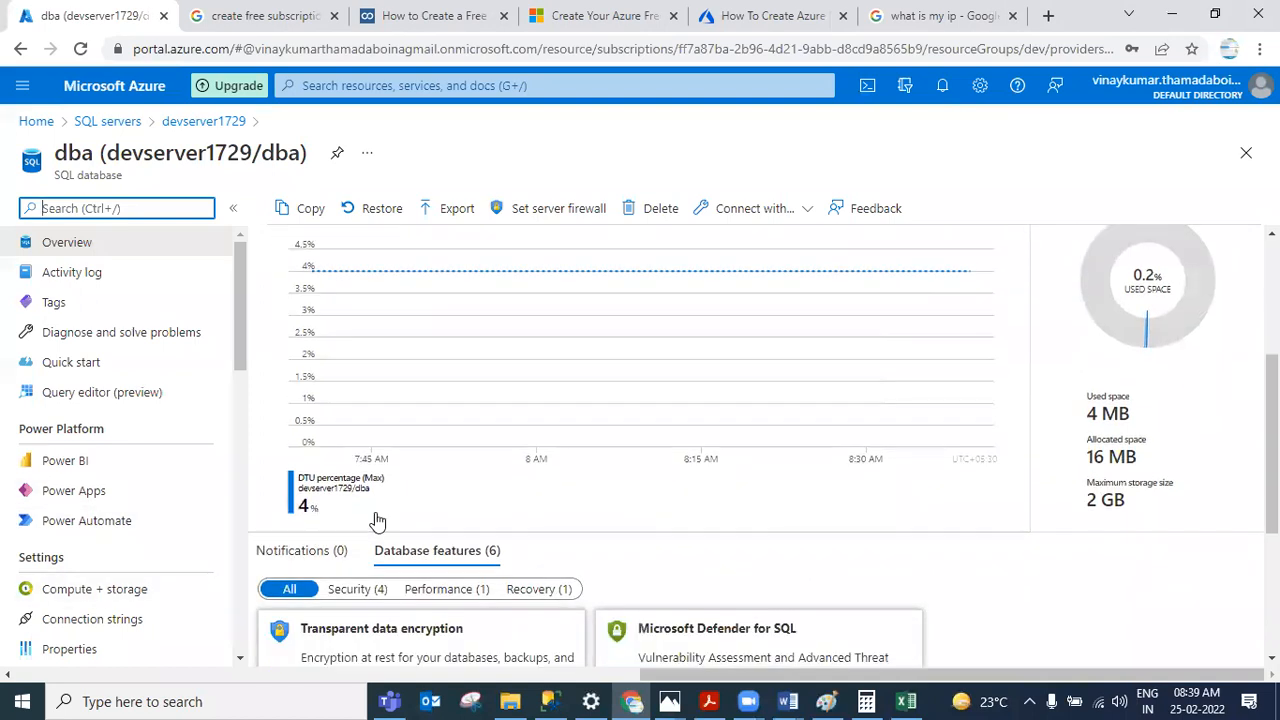
pyautogui.scroll(1, 377, 521)
pyautogui.scroll(1, 379, 520)
pyautogui.scroll(-1, 379, 520)
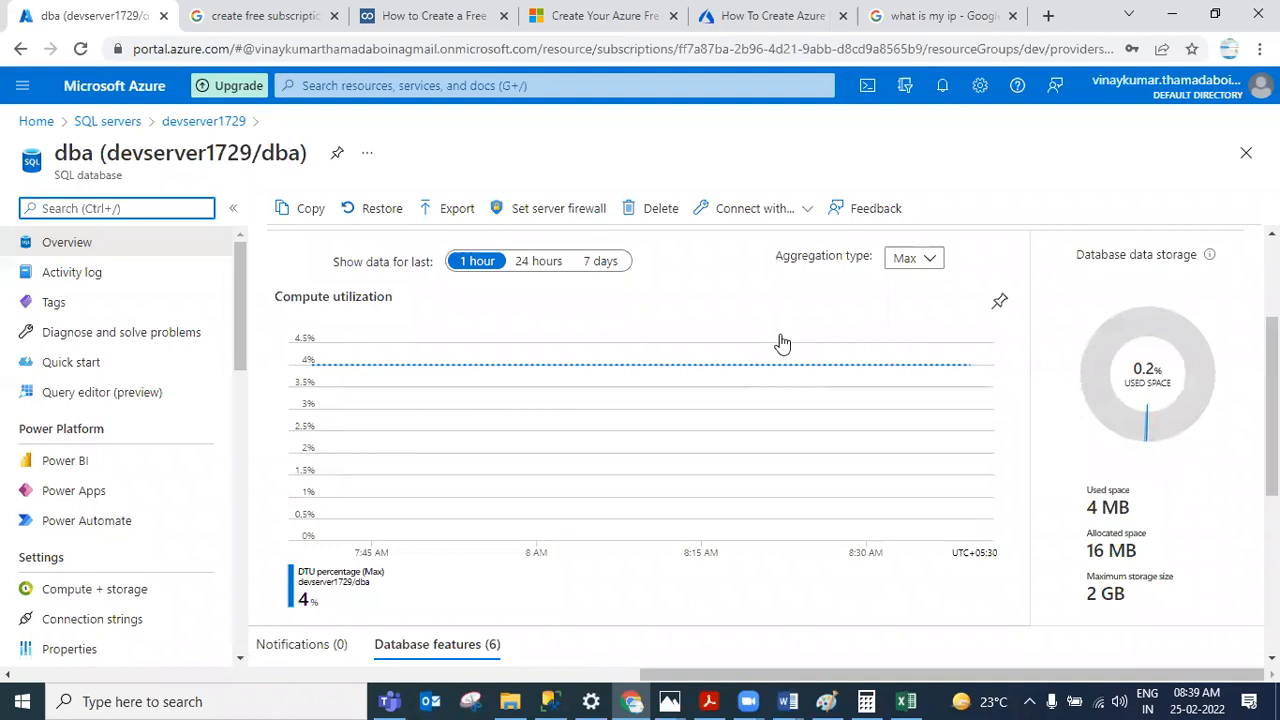
pyautogui.scroll(1, 782, 343)
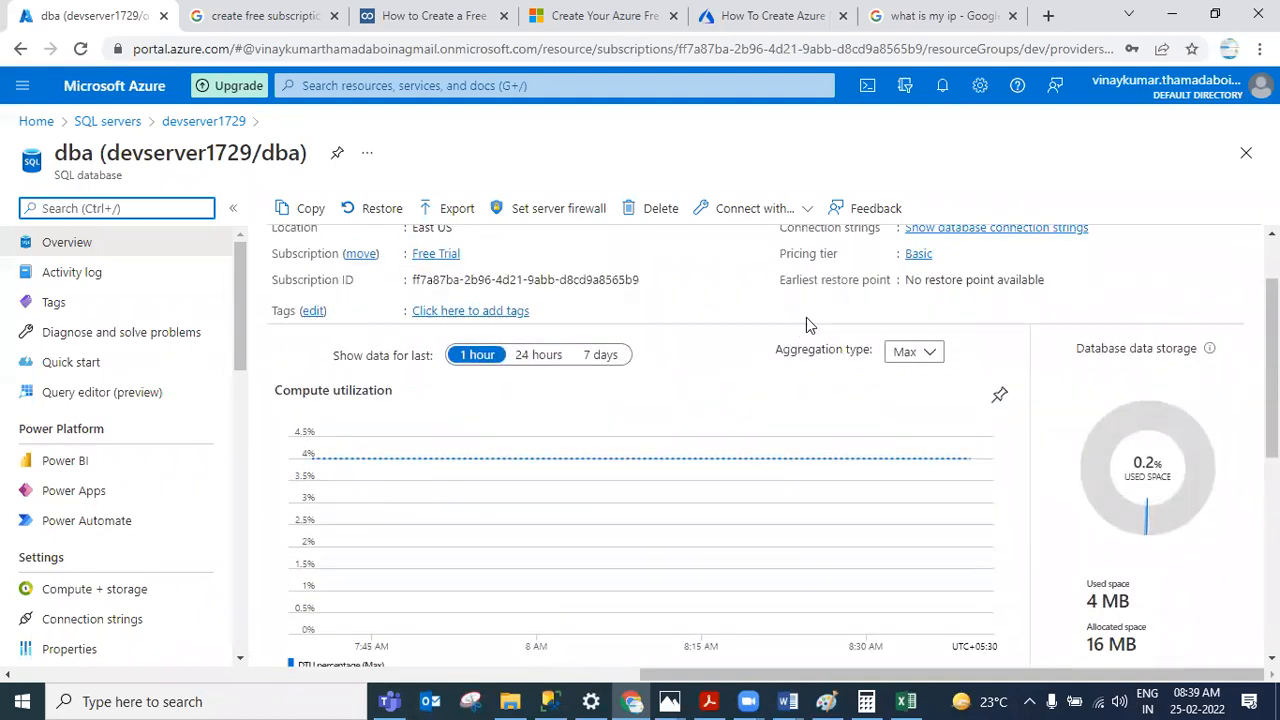
# Step: Open the dba database's compute and storage settings and switch the service tier to Standard
pyautogui.click(918, 256)
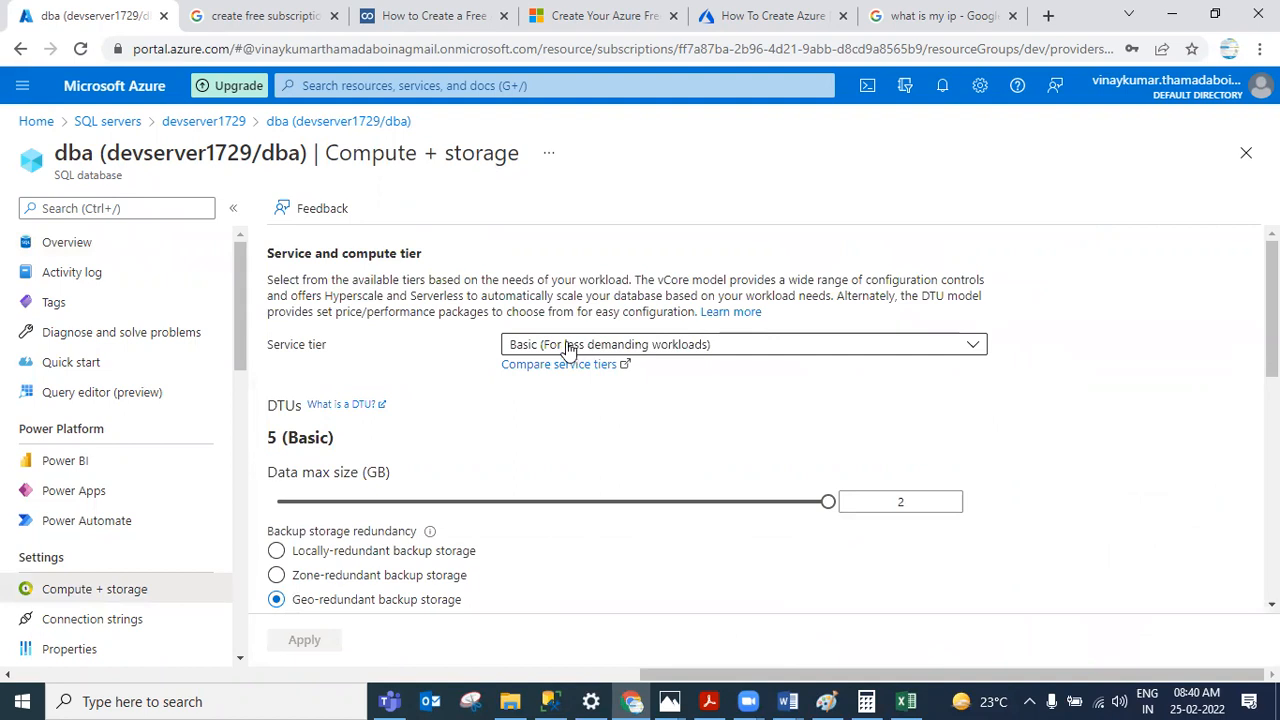
pyautogui.click(565, 347)
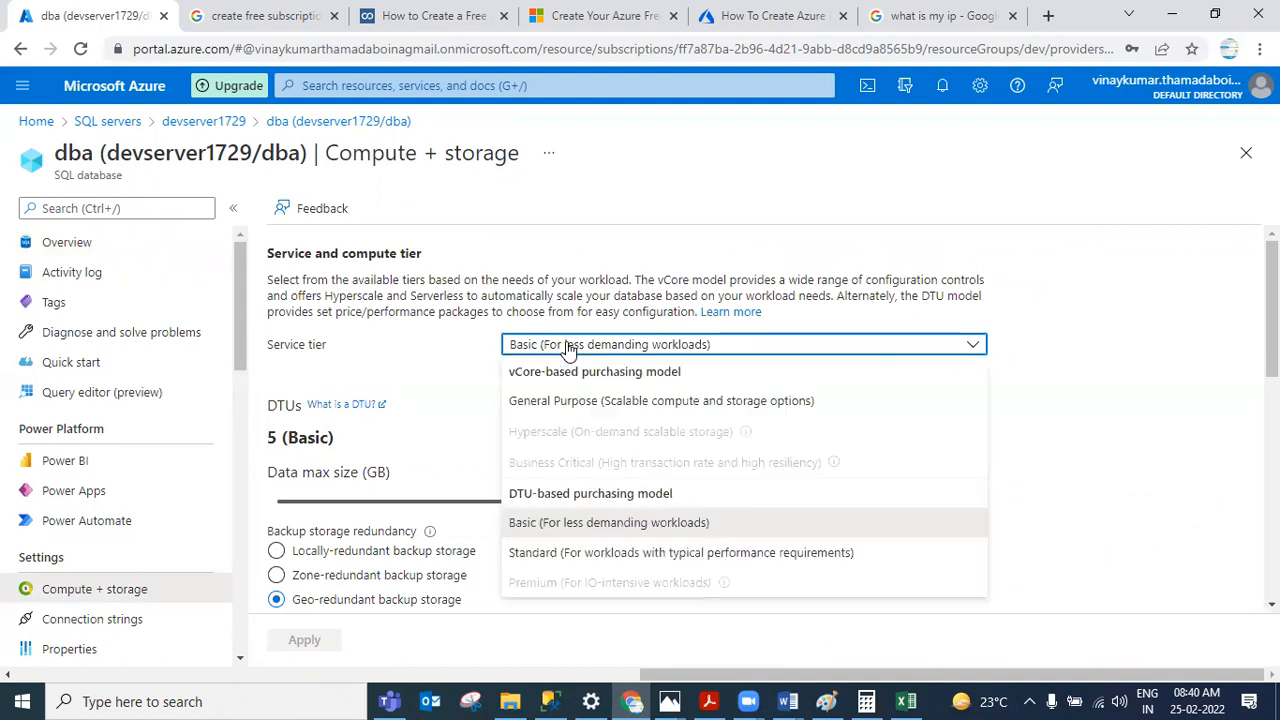
pyautogui.click(557, 565)
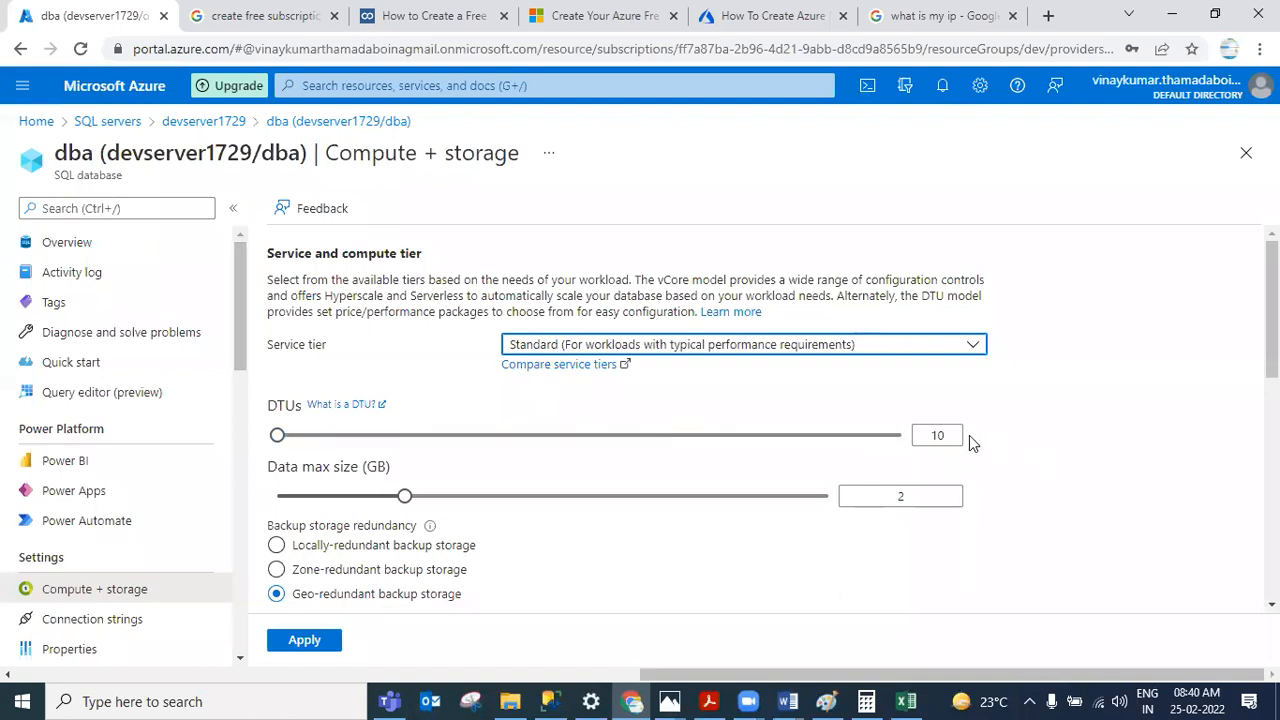
# Step: Review the Standard tier's DTUs and estimated monthly cost, then raise the DTUs to 20
pyautogui.moveTo(951, 435); pyautogui.dragTo(929, 440)
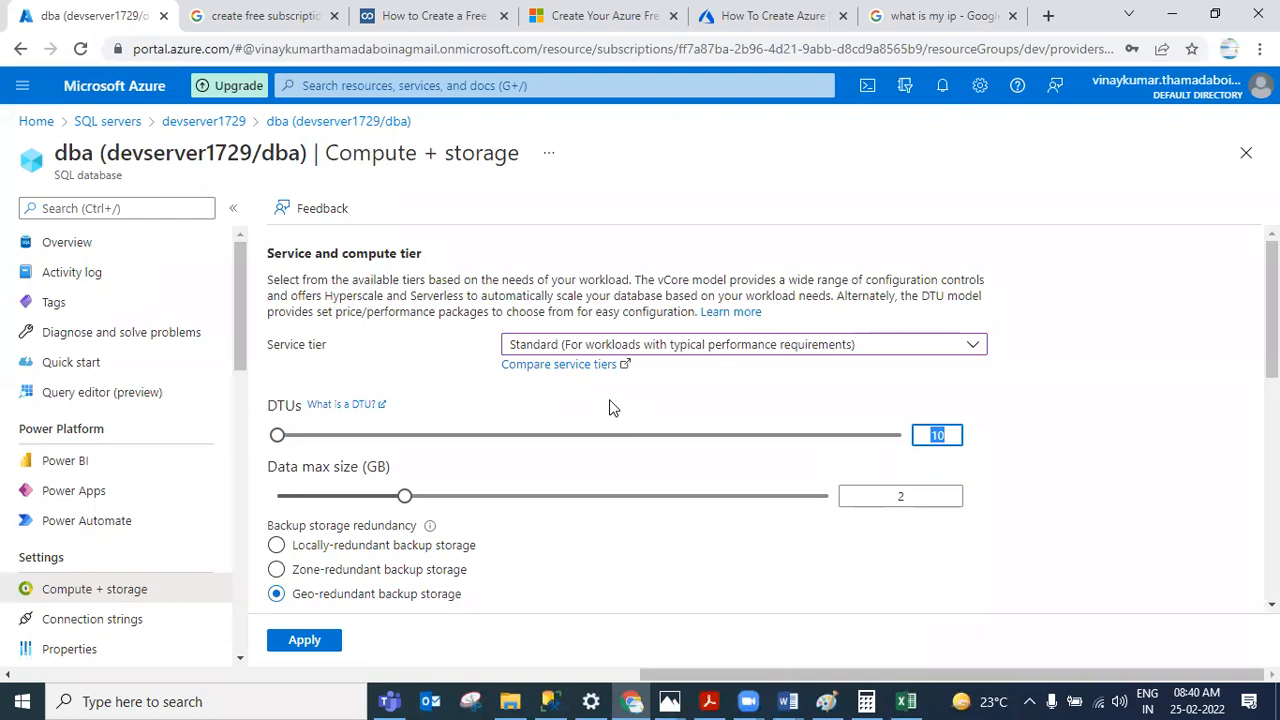
pyautogui.scroll(-5, 609, 406)
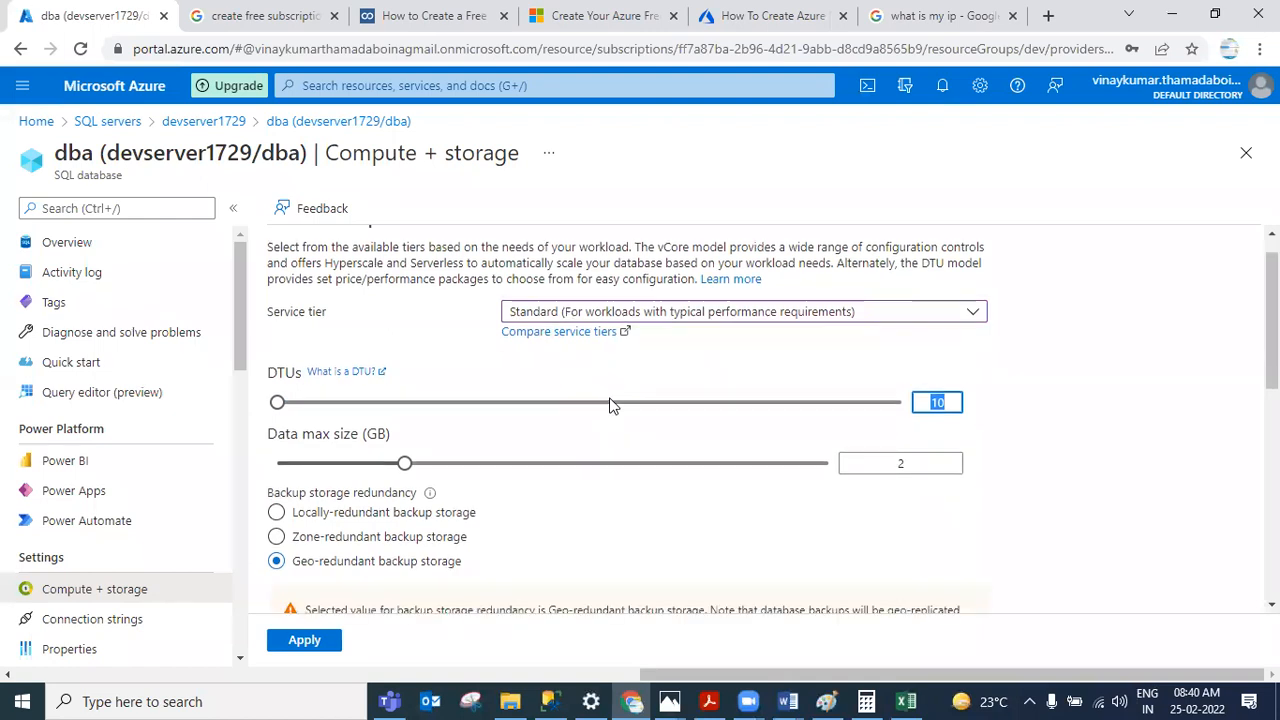
pyautogui.scroll(-2, 611, 403)
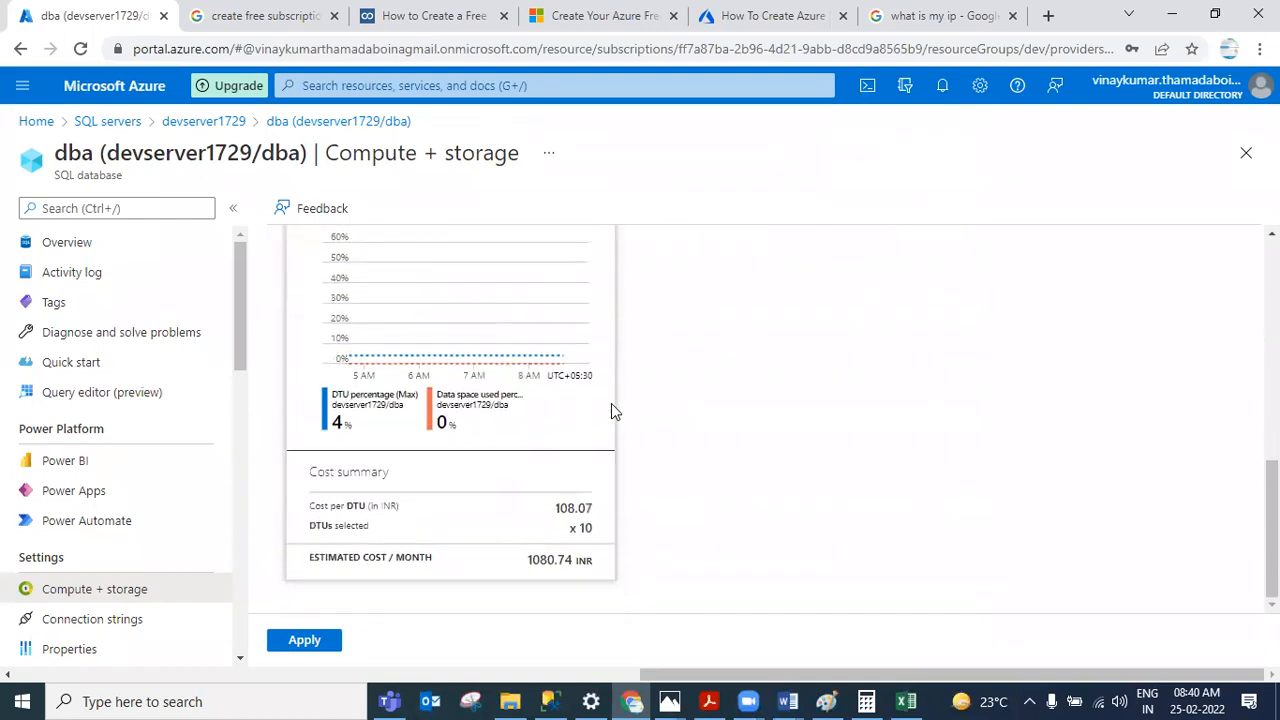
pyautogui.scroll(7, 611, 403)
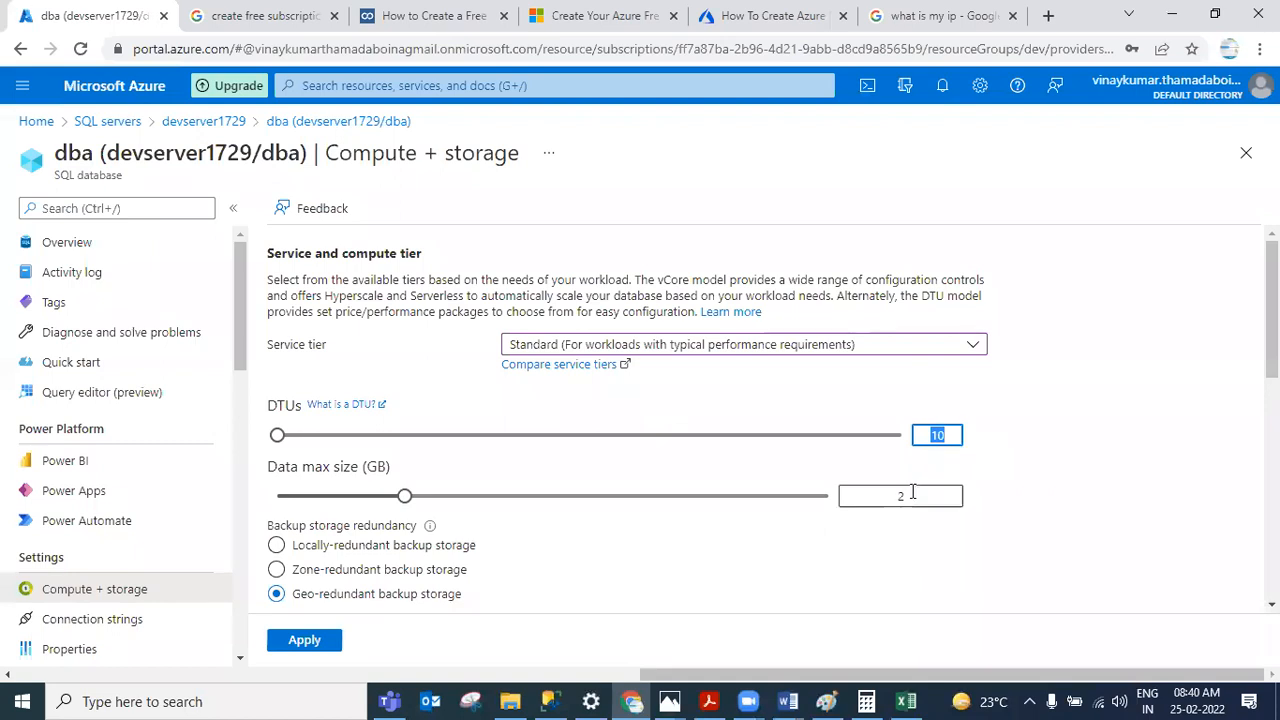
pyautogui.scroll(-7, 600, 428)
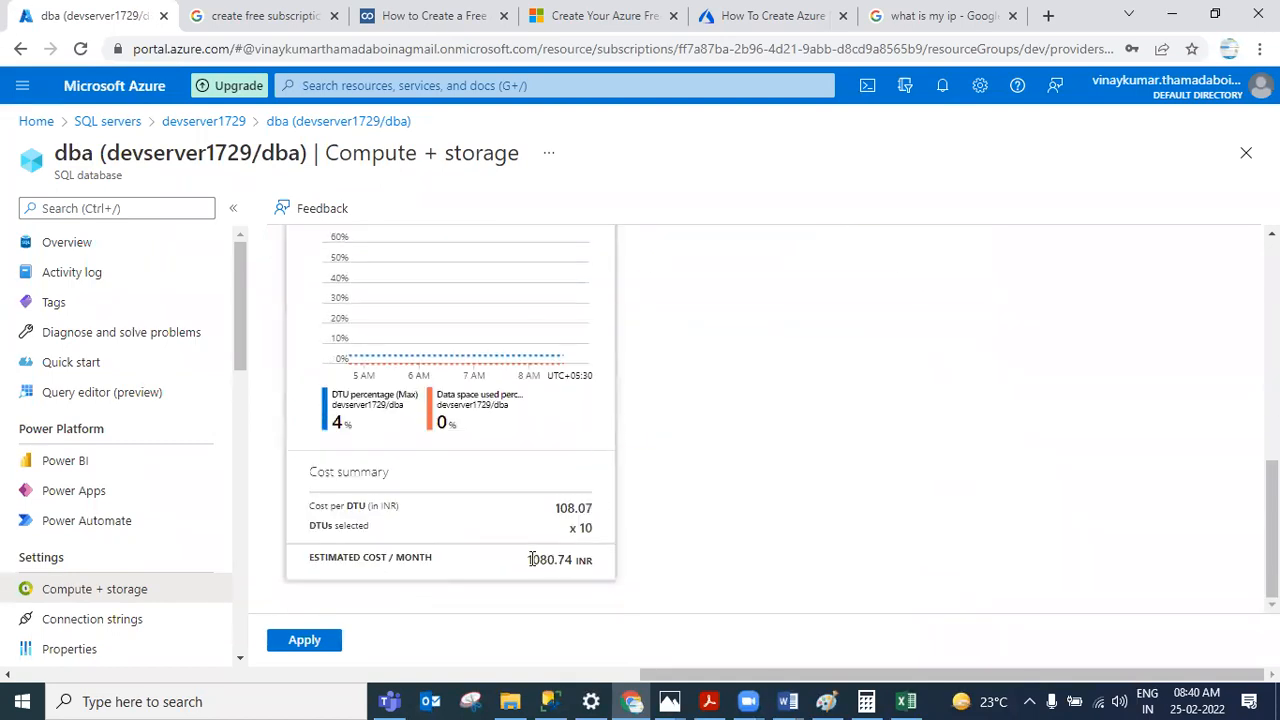
pyautogui.moveTo(540, 559); pyautogui.dragTo(575, 560)
pyautogui.scroll(8, 668, 460)
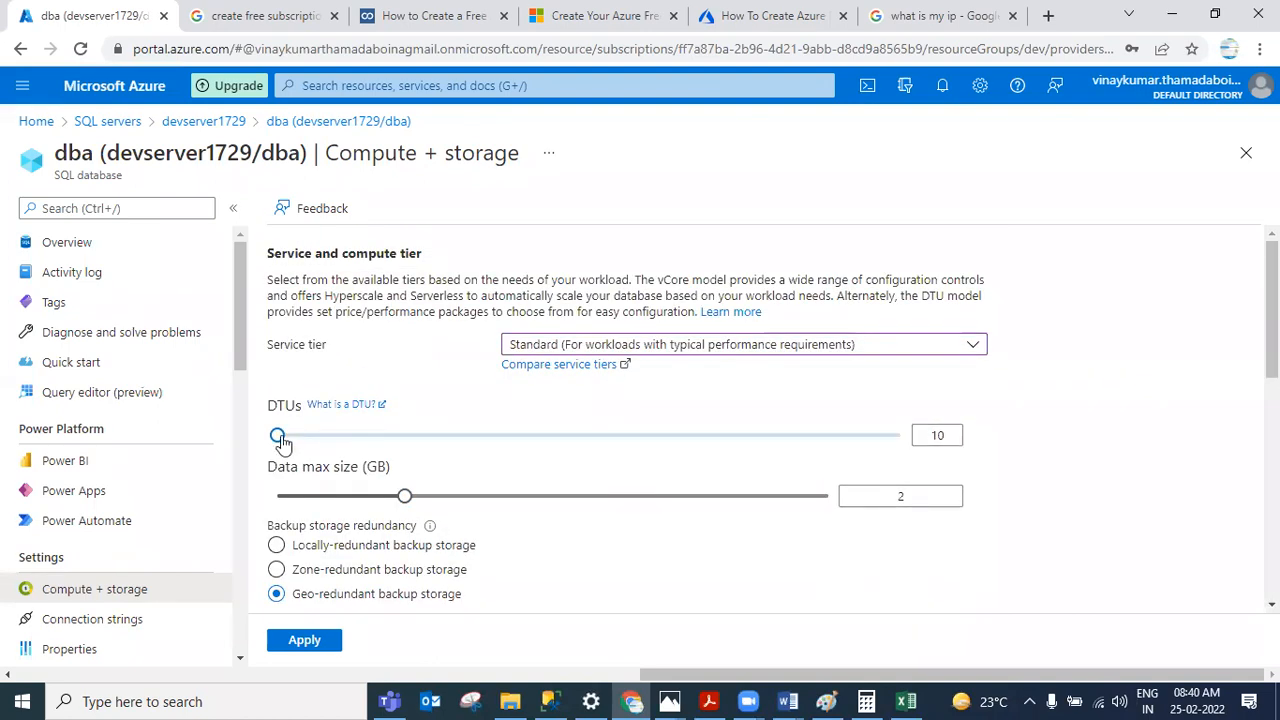
pyautogui.moveTo(280, 440); pyautogui.dragTo(338, 446)
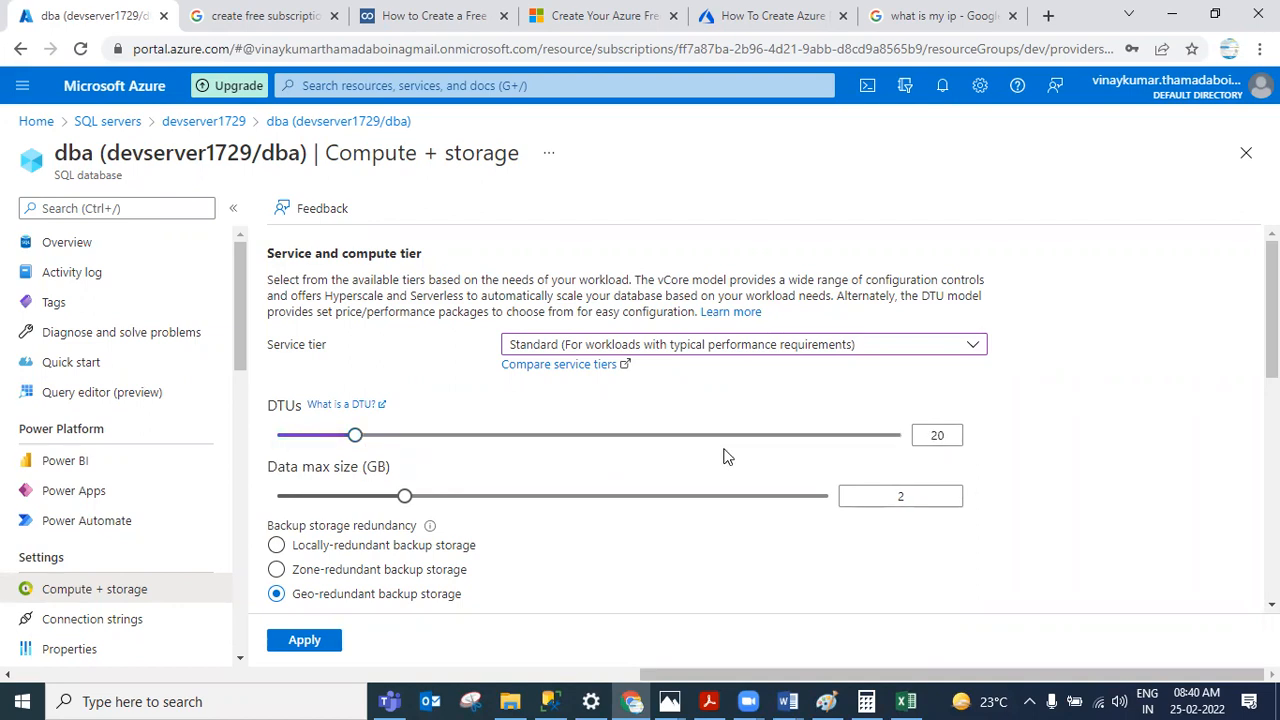
# Step: Review the available service tier options and the Standard tier's cost summary for the dba database
pyautogui.click(641, 350)
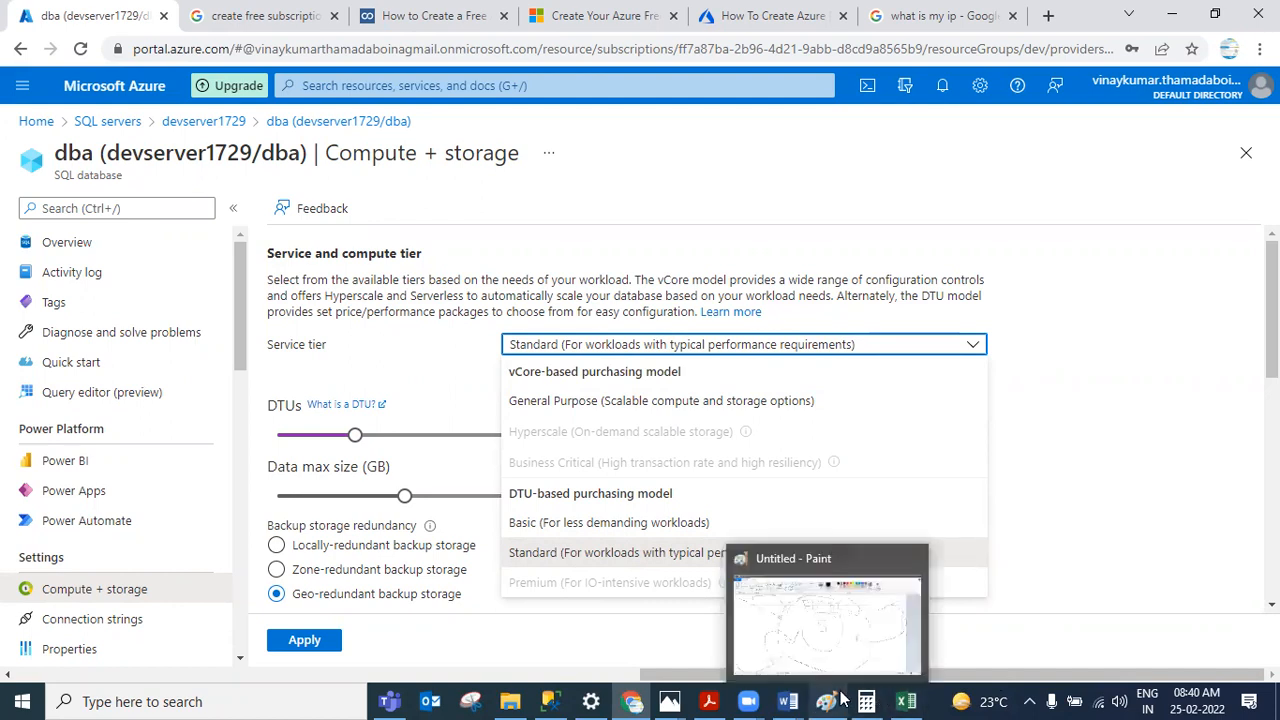
pyautogui.moveTo(645, 688)
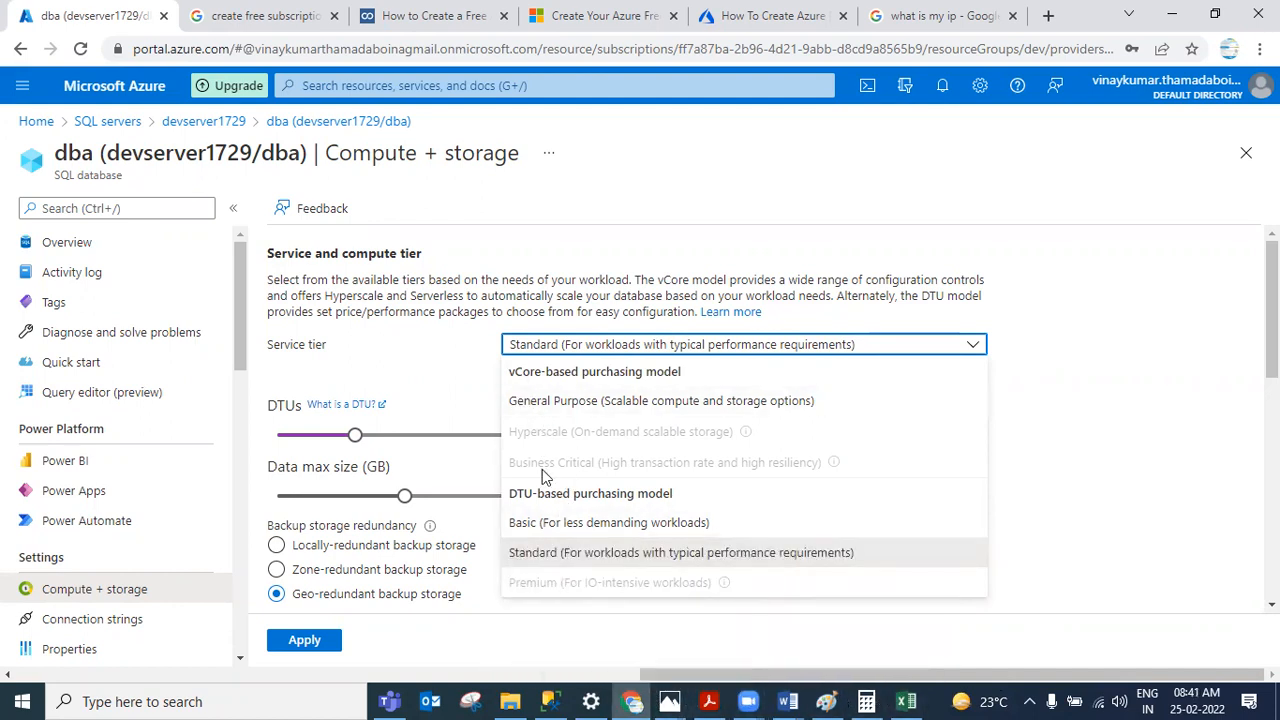
pyautogui.click(1160, 345)
pyautogui.scroll(-2, 1158, 370)
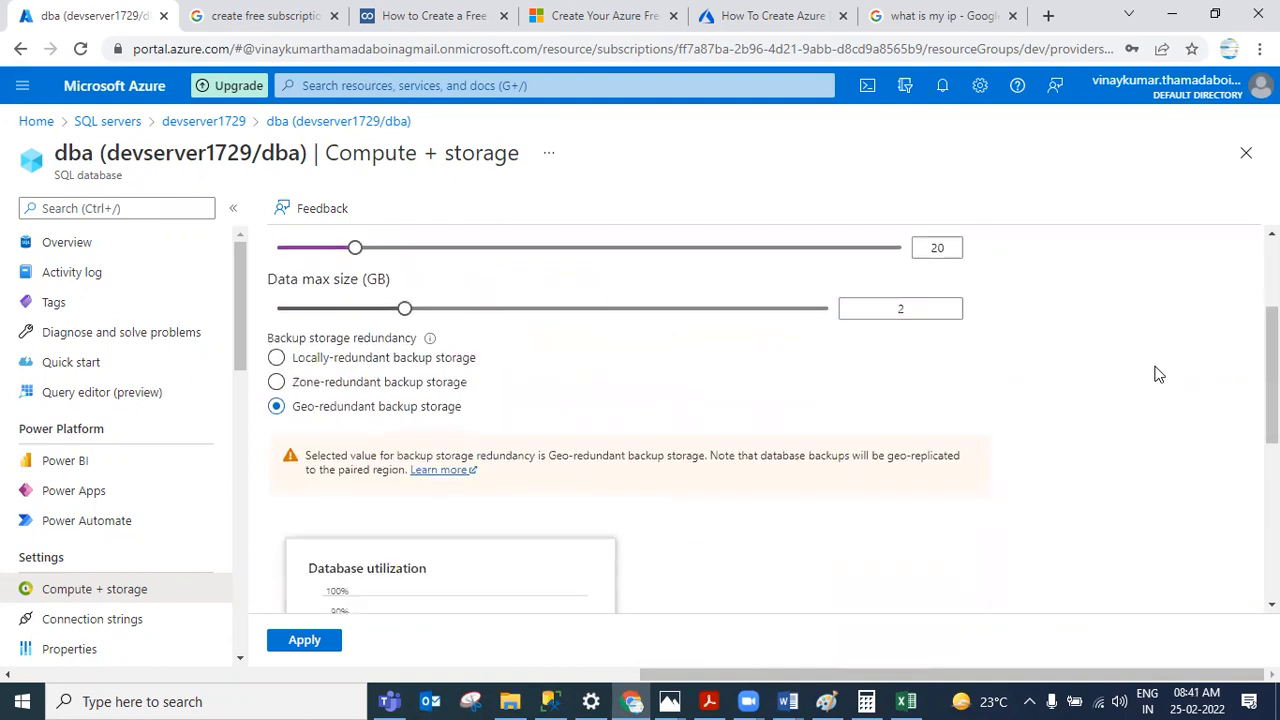
pyautogui.scroll(-4, 1158, 374)
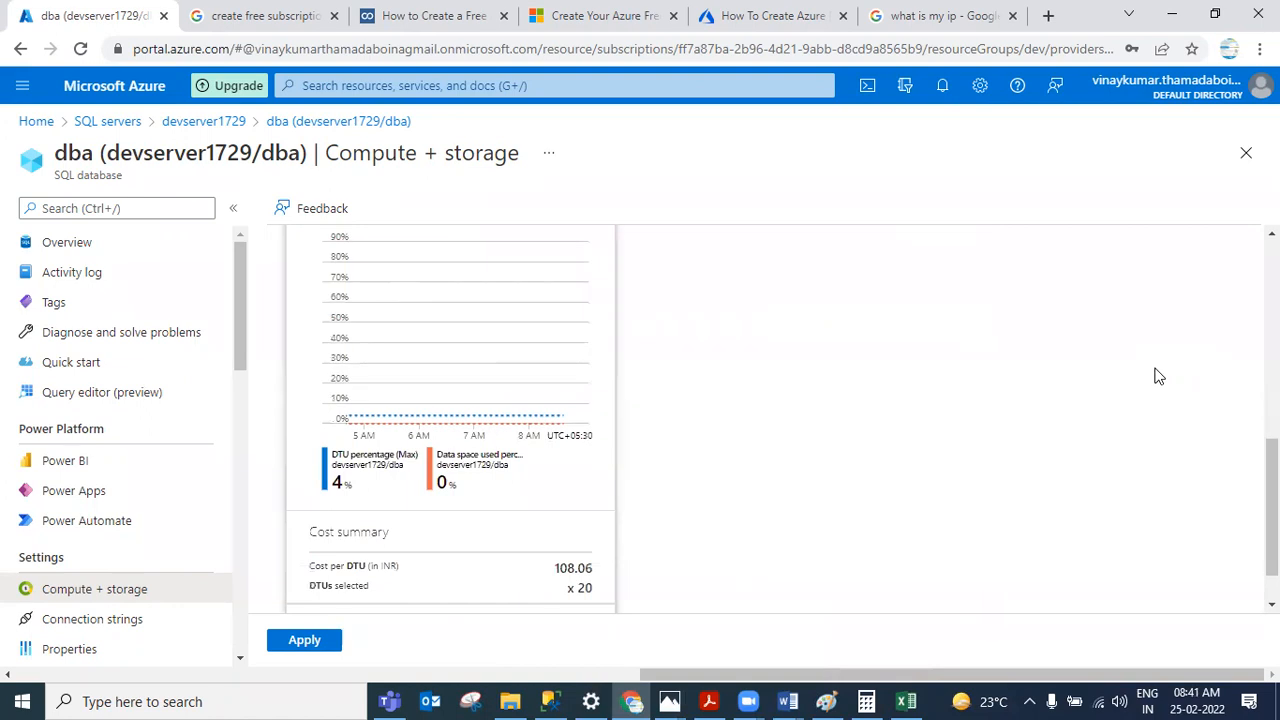
pyautogui.scroll(6, 1158, 376)
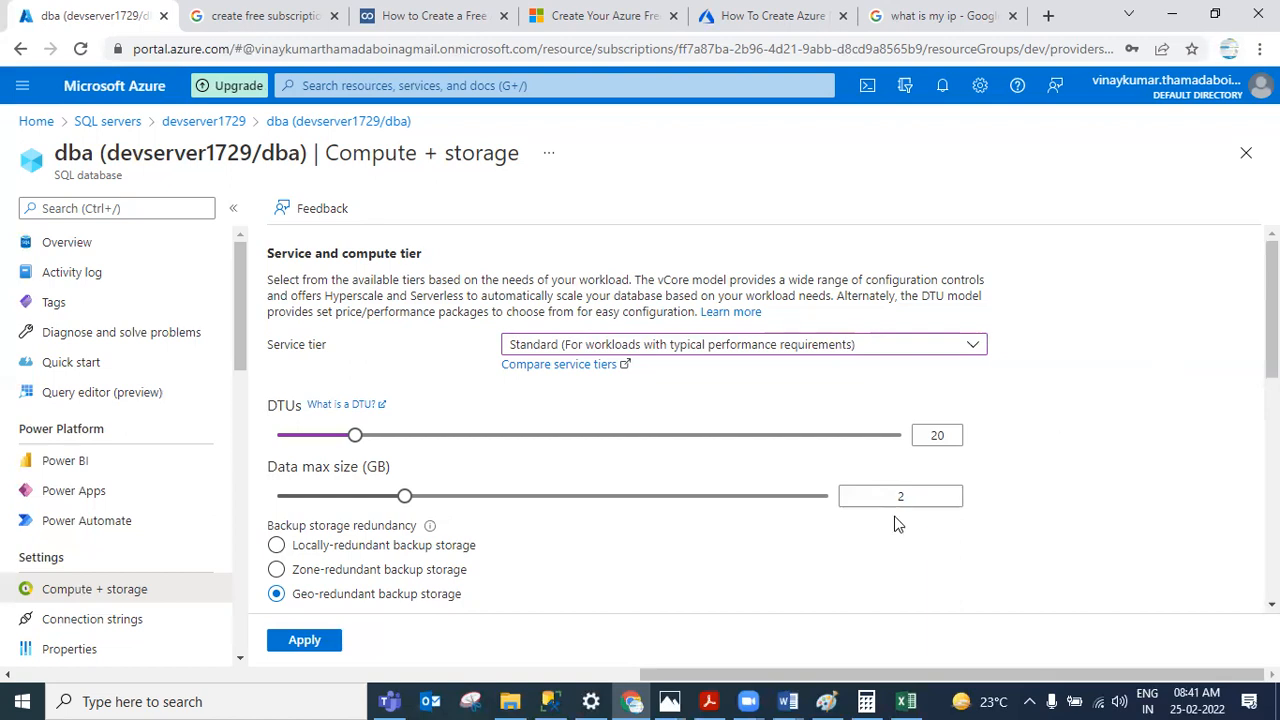
pyautogui.doubleClick(935, 435)
# Step: Switch to Paint, start a new picture without saving, and sketch axes with a usage line to illustrate DTU load
pyautogui.click(831, 699)
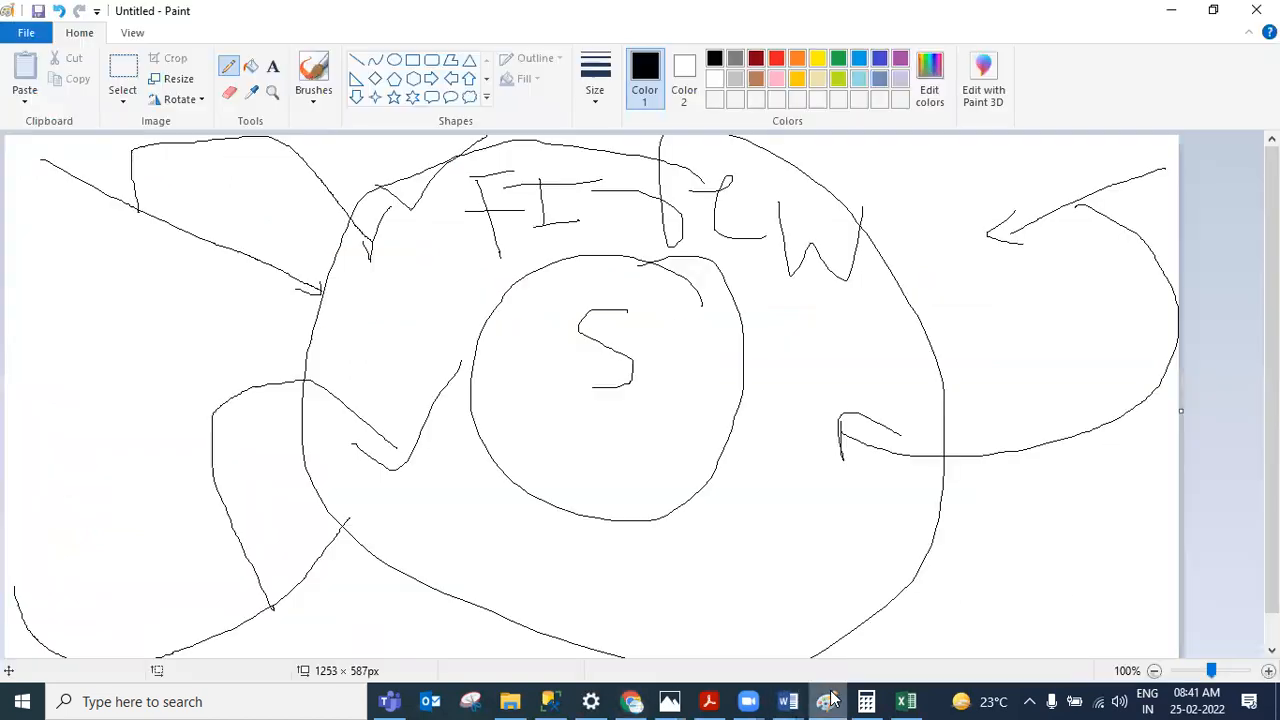
pyautogui.click(22, 36)
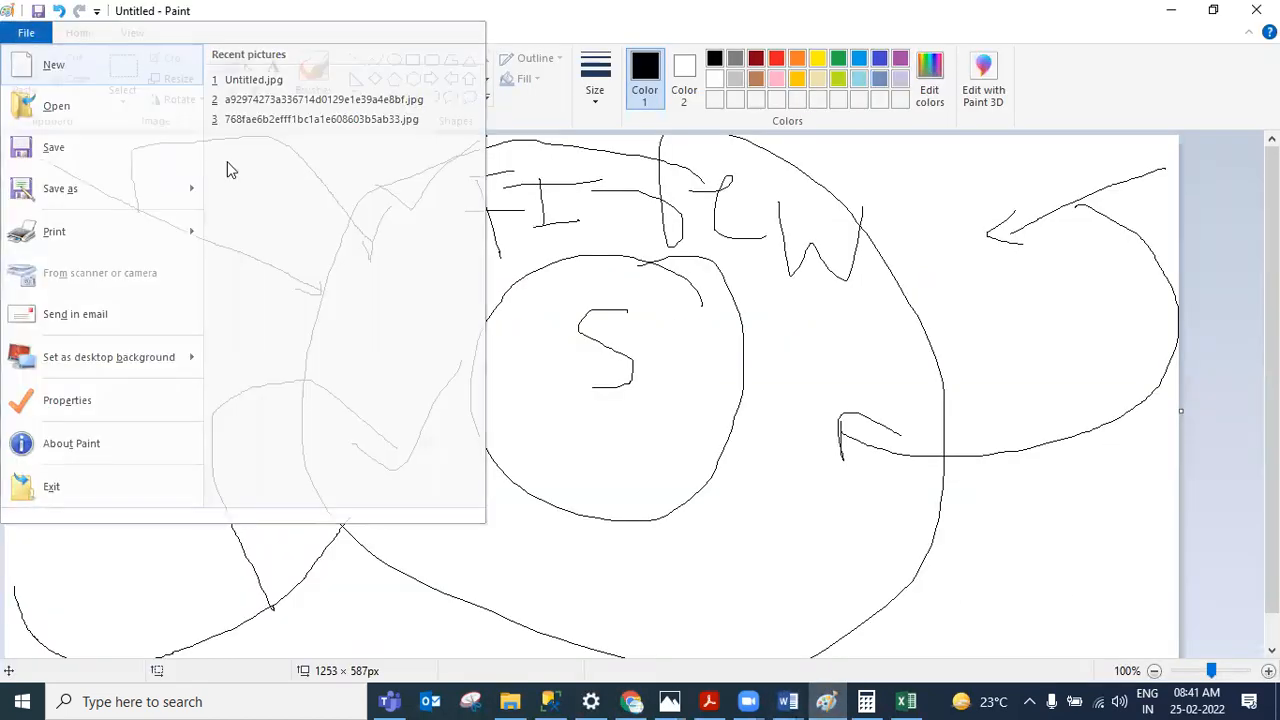
pyautogui.click(53, 65)
pyautogui.click(649, 350)
pyautogui.moveTo(107, 153); pyautogui.dragTo(125, 263)
pyautogui.moveTo(151, 410)
pyautogui.mouseDown()
pyautogui.moveTo(220, 626)
pyautogui.moveTo(1195, 640)
pyautogui.mouseUp()
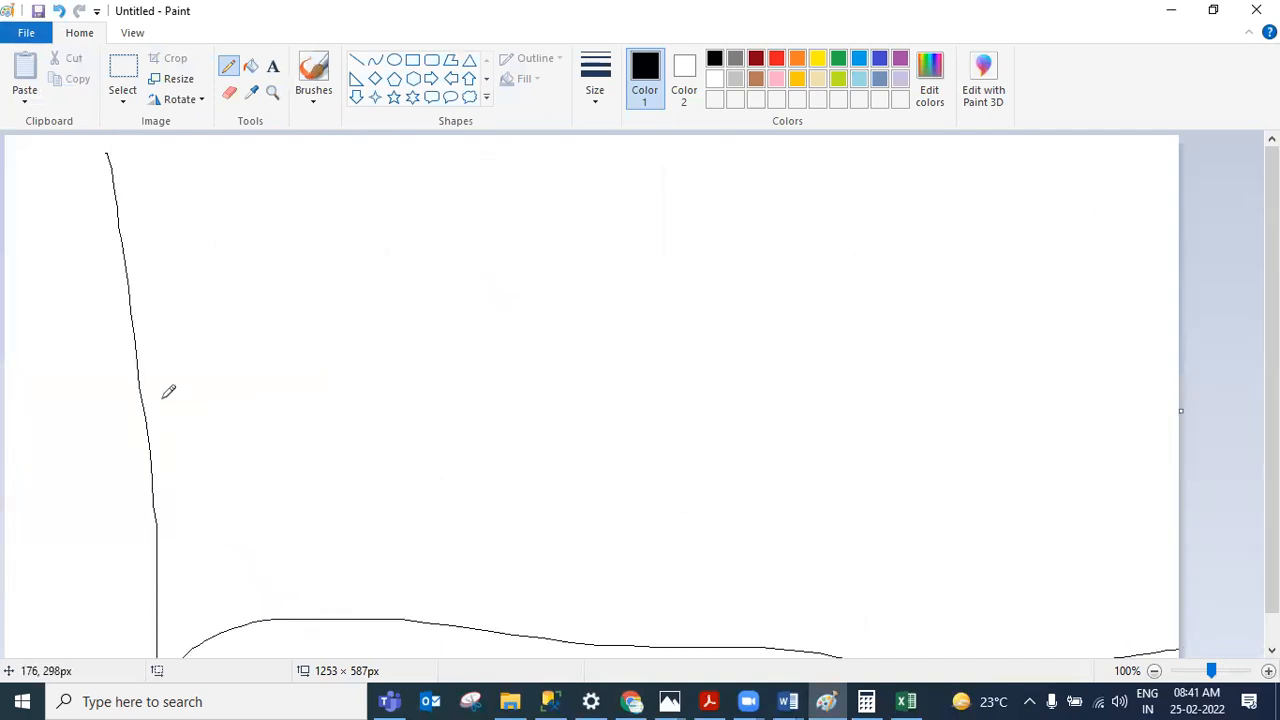
pyautogui.moveTo(44, 264)
pyautogui.mouseDown()
pyautogui.moveTo(14, 264)
pyautogui.moveTo(45, 307)
pyautogui.moveTo(84, 252)
pyautogui.mouseUp()
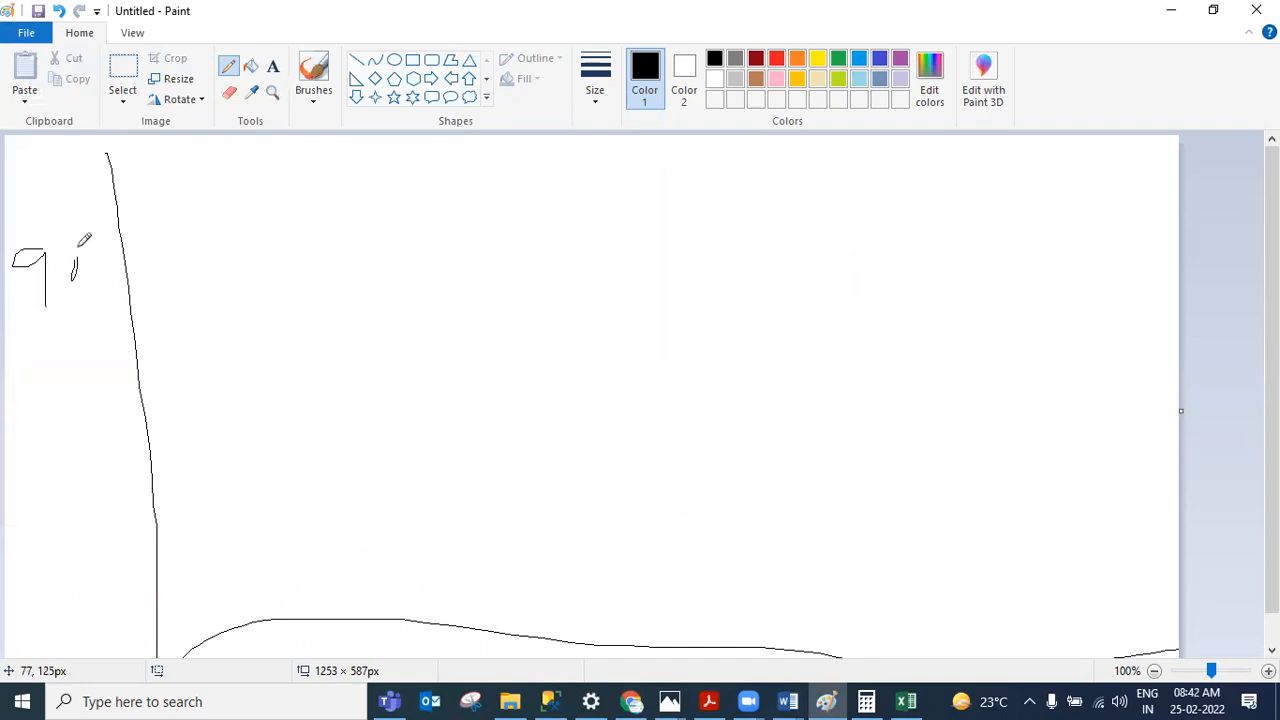
pyautogui.moveTo(154, 303)
pyautogui.mouseDown()
pyautogui.moveTo(198, 268)
pyautogui.moveTo(538, 270)
pyautogui.moveTo(604, 285)
pyautogui.mouseUp()
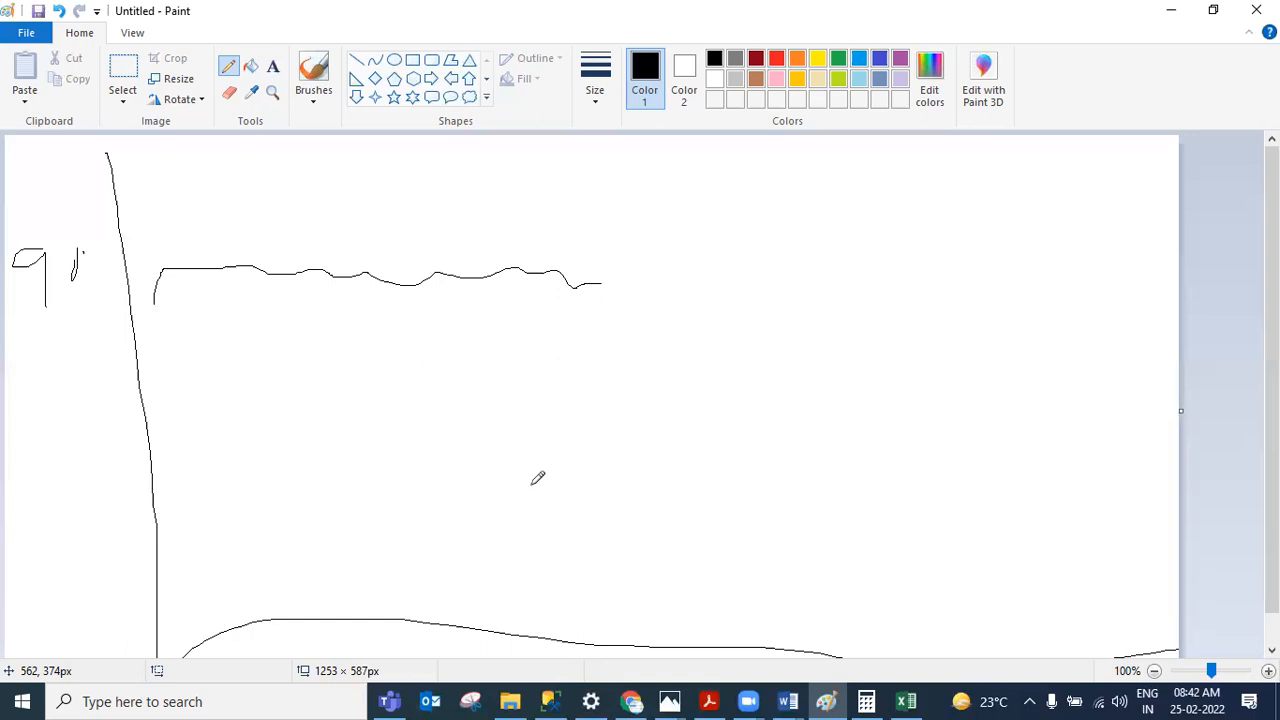
# Step: Open the DB 100.docx document from the Azure issues folder in File Explorer
pyautogui.moveTo(628, 700)
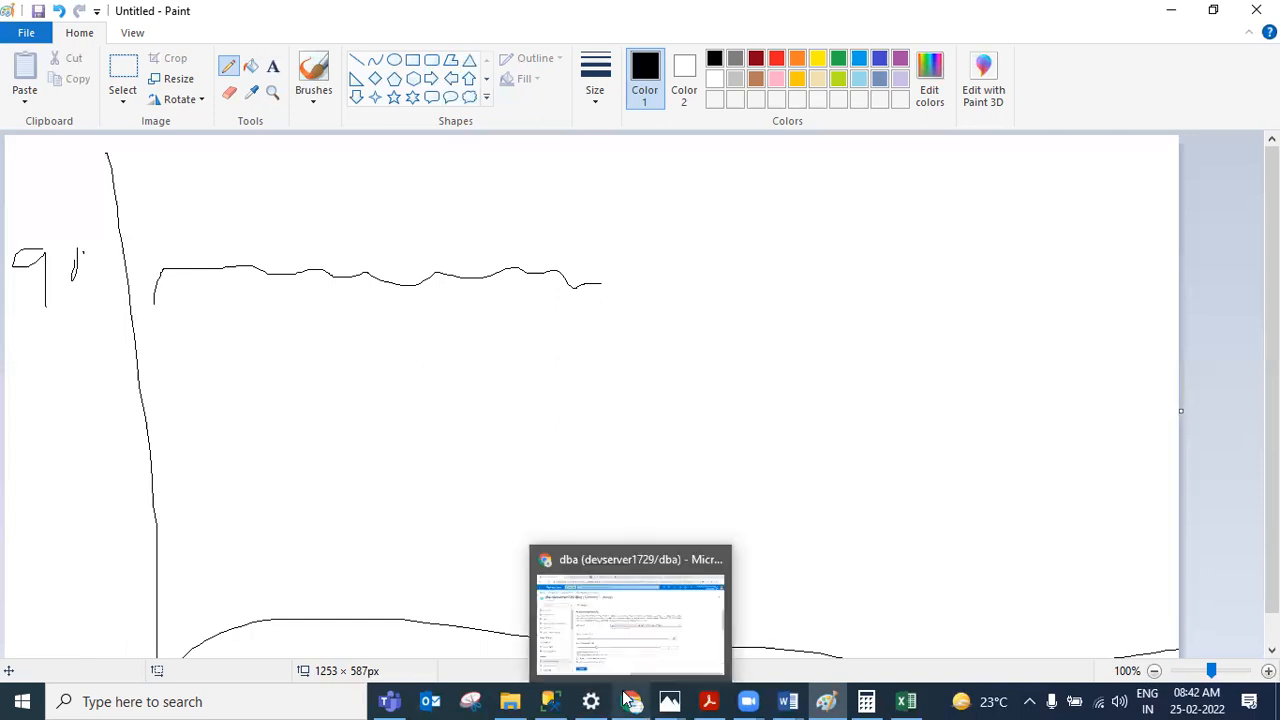
pyautogui.click(607, 560)
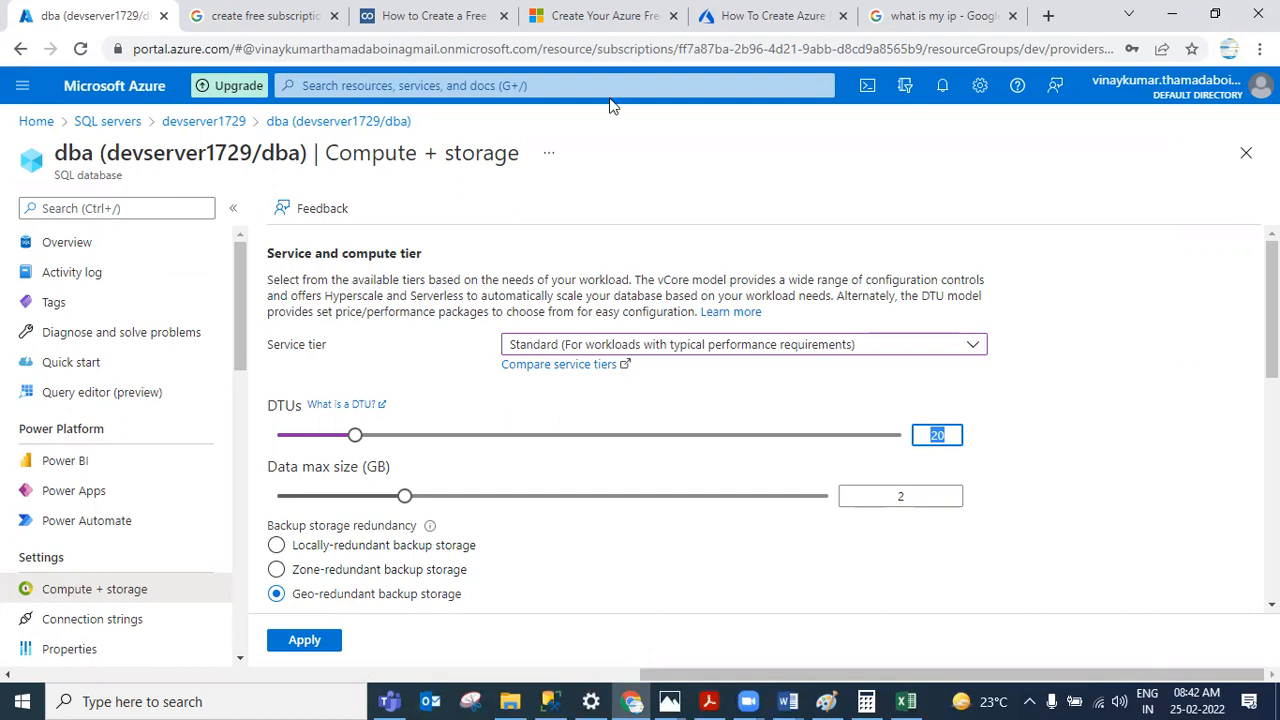
pyautogui.click(549, 170)
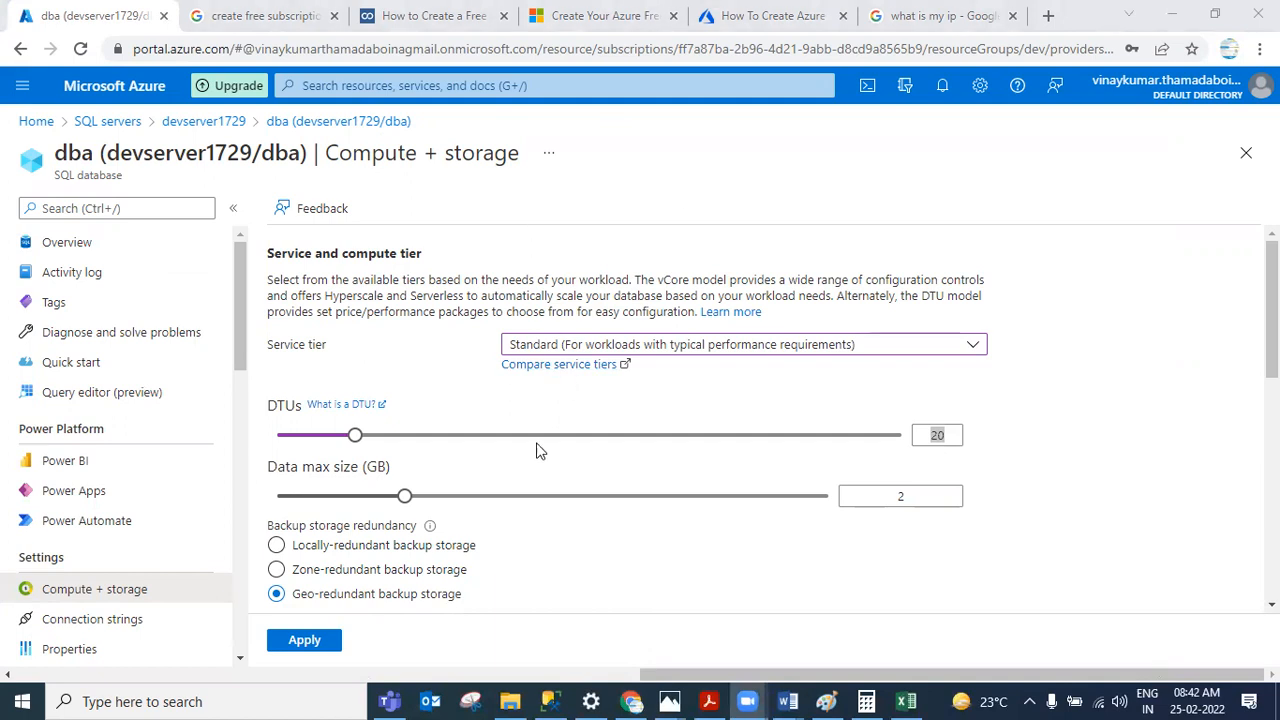
pyautogui.click(512, 700)
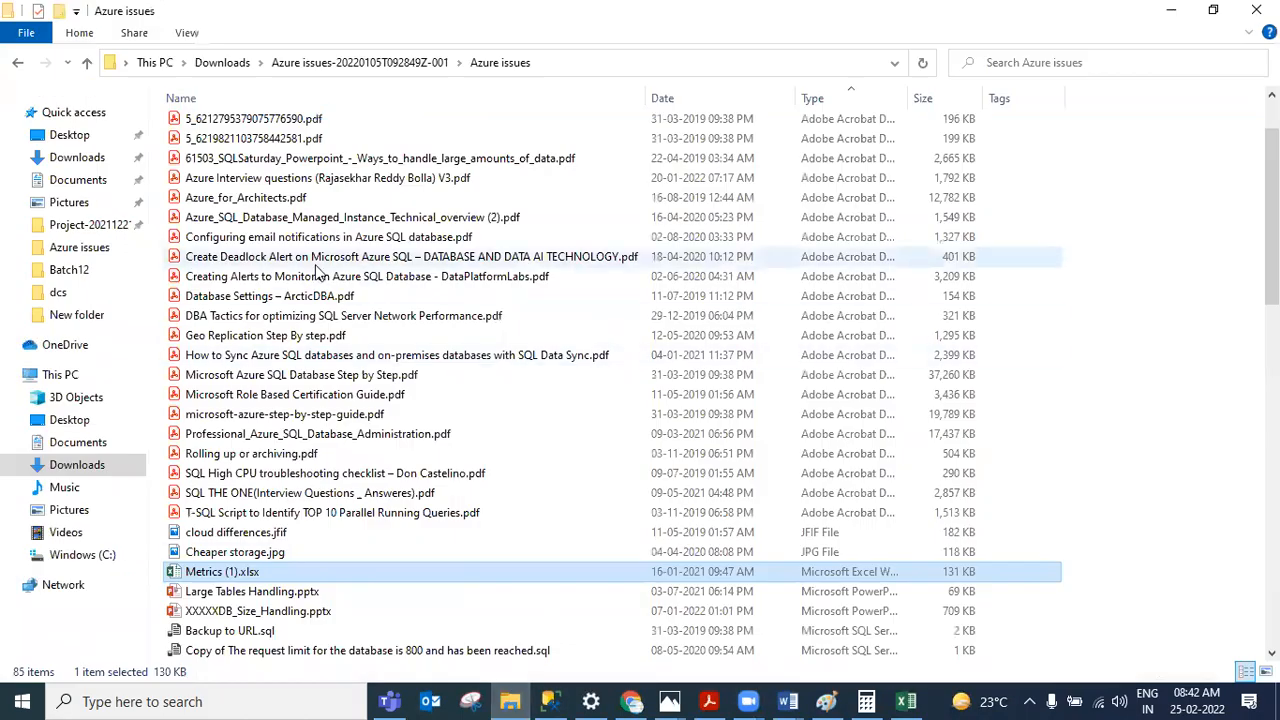
pyautogui.scroll(2, 414, 277)
pyautogui.scroll(-19, 349, 326)
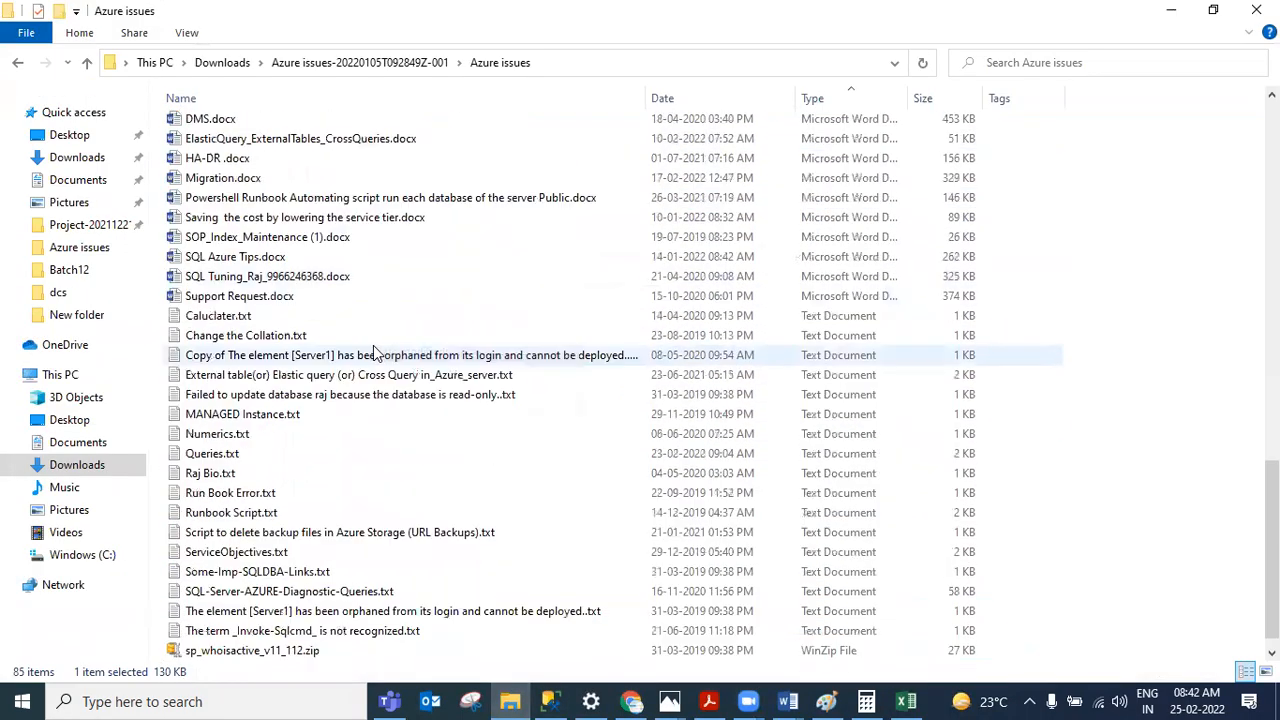
pyautogui.scroll(-1, 335, 355)
pyautogui.scroll(2, 320, 300)
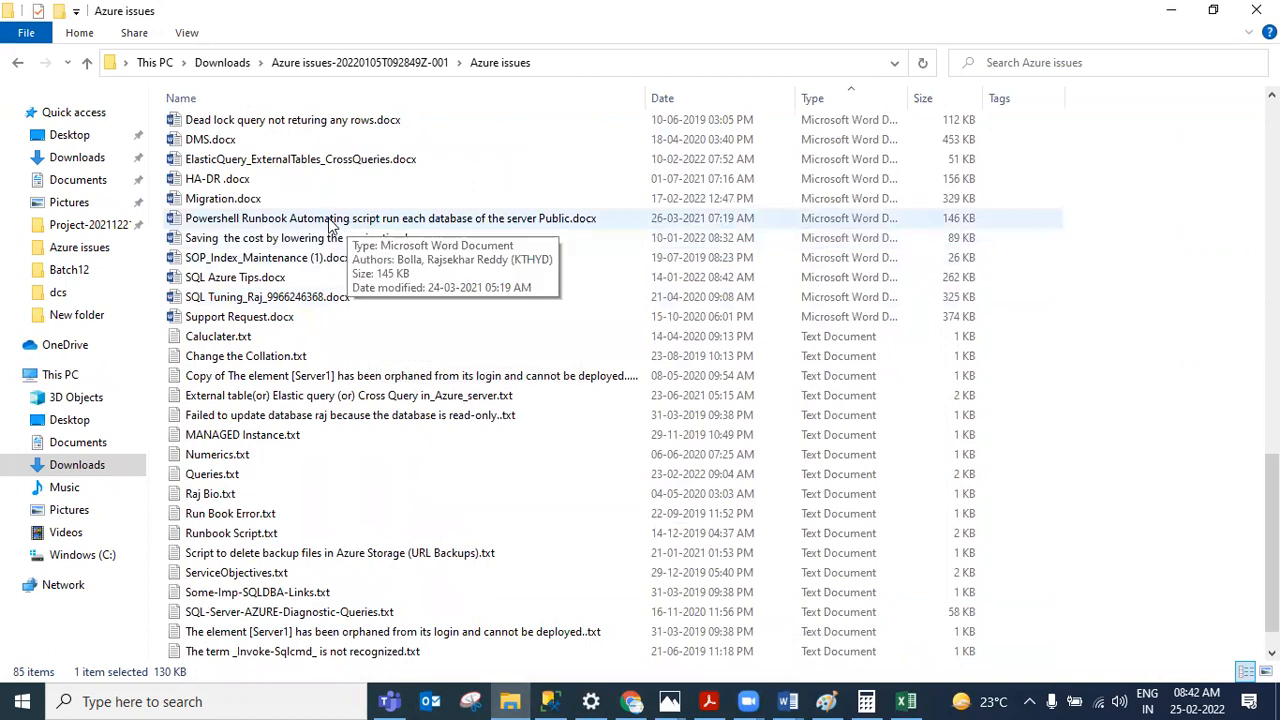
pyautogui.scroll(1, 240, 315)
pyautogui.scroll(5, 243, 315)
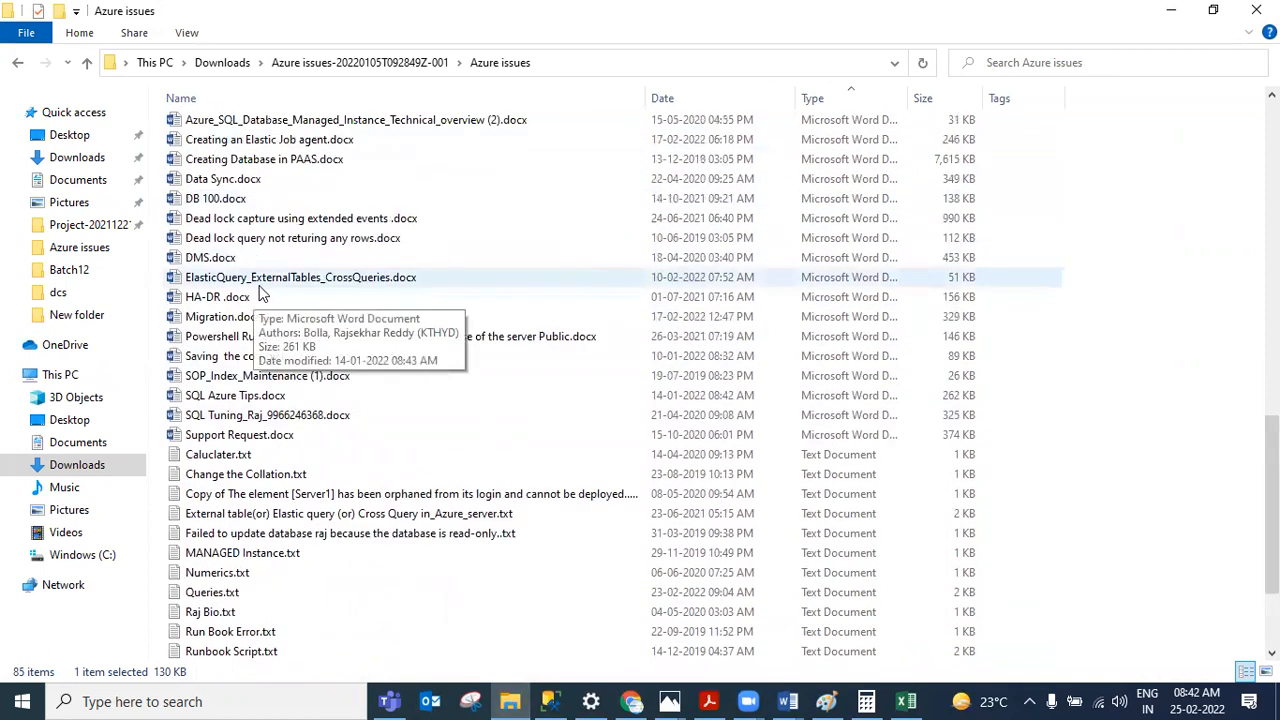
pyautogui.click(276, 200)
pyautogui.doubleClick(278, 203)
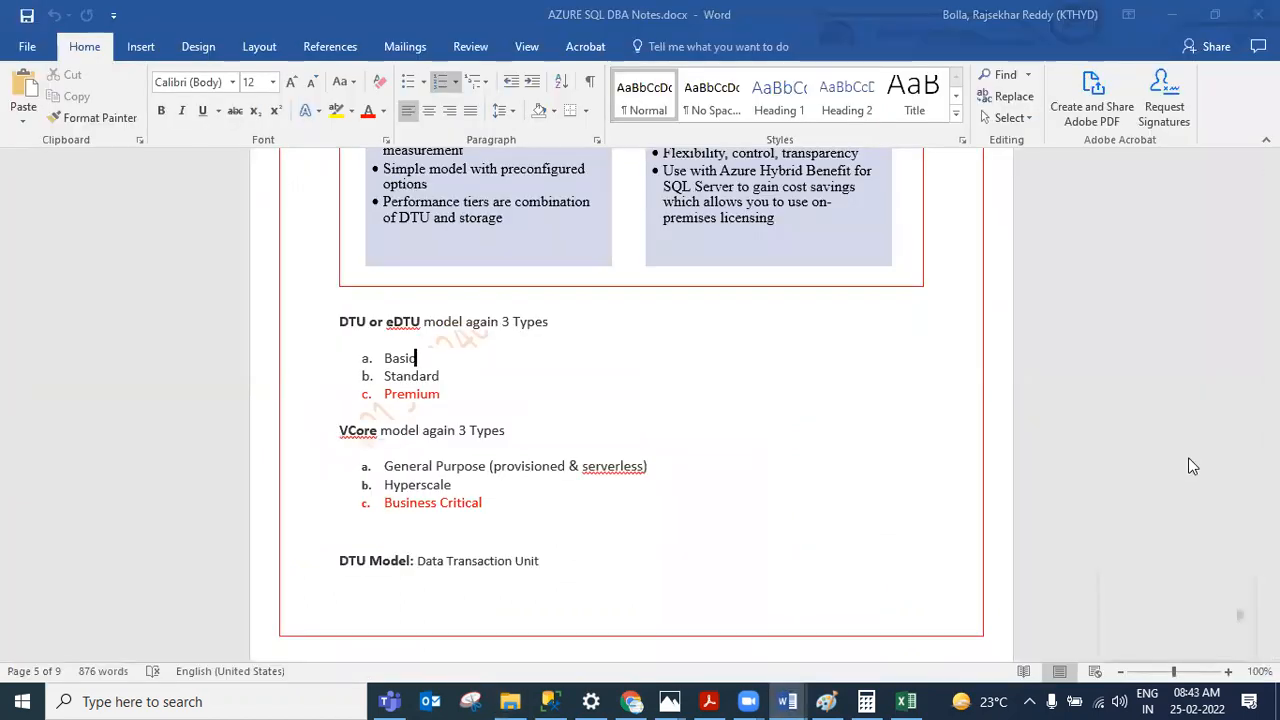
# Step: Review the DB 100 document's compute utilization chart, 100 DTU query, execution plan and after-fix chart
pyautogui.click(1172, 14)
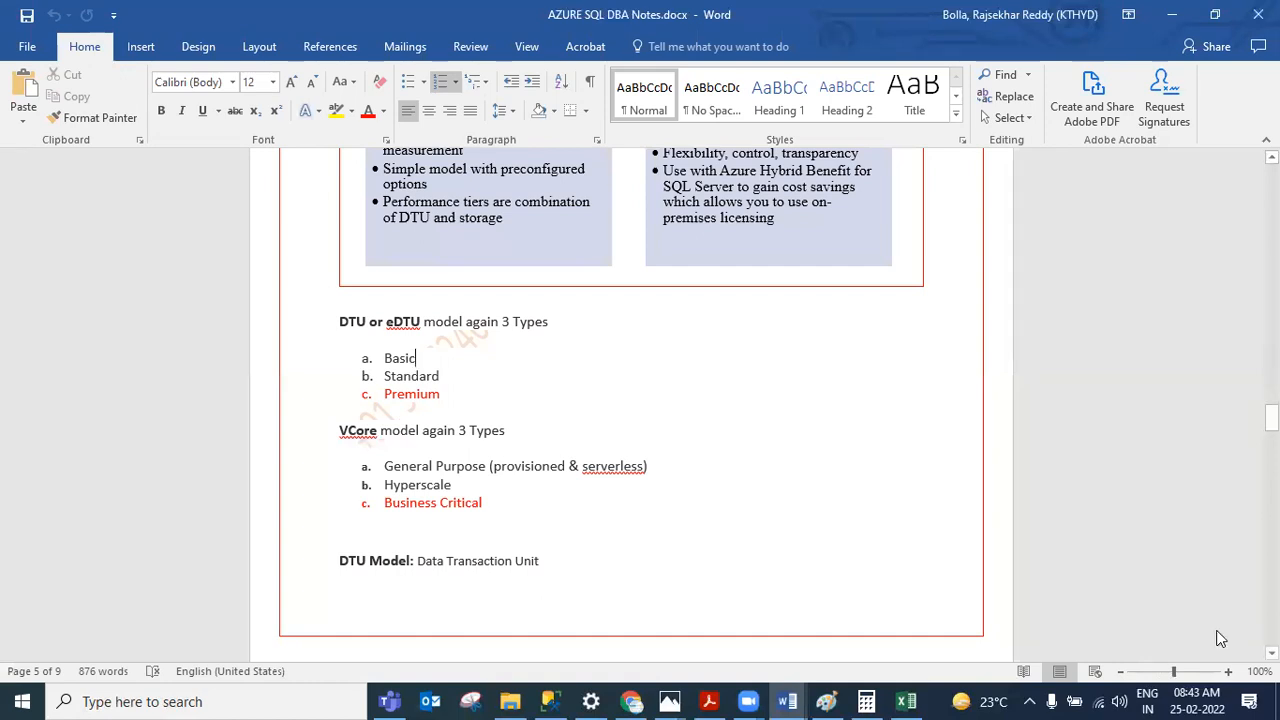
pyautogui.click(776, 698)
pyautogui.click(930, 608)
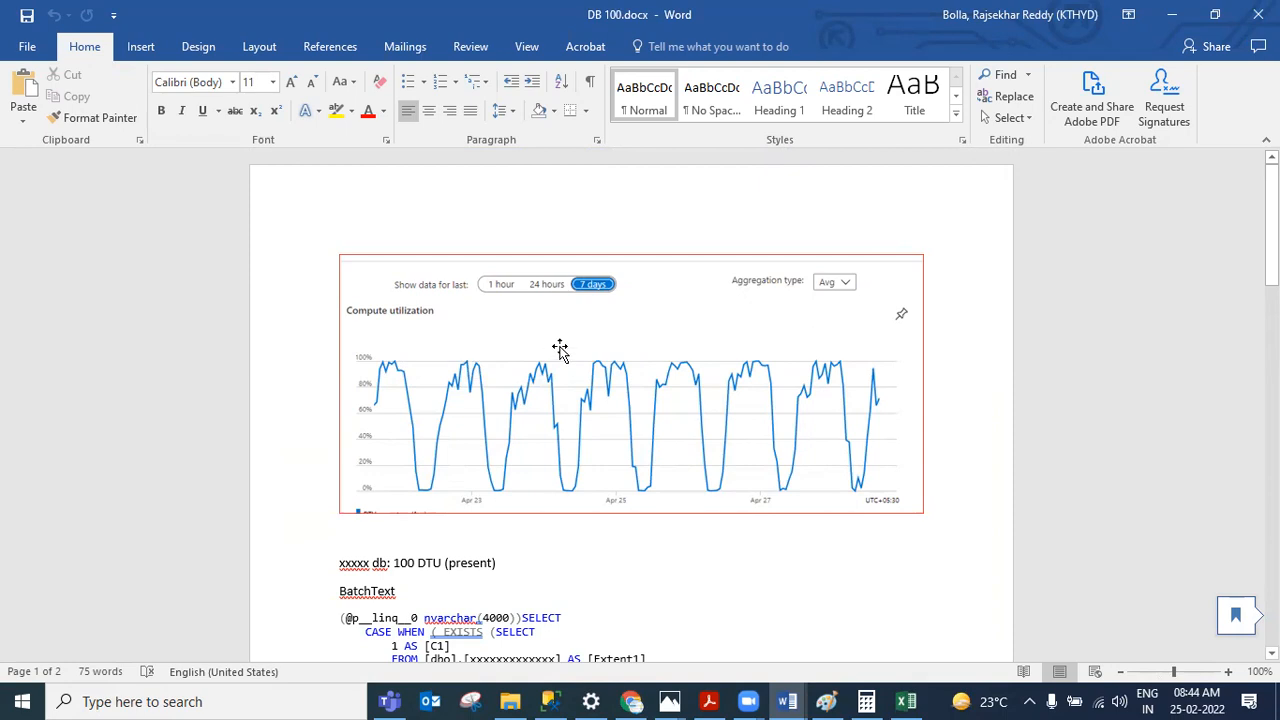
pyautogui.scroll(-3, 560, 350)
pyautogui.moveTo(341, 393); pyautogui.dragTo(655, 490)
pyautogui.scroll(2, 571, 303)
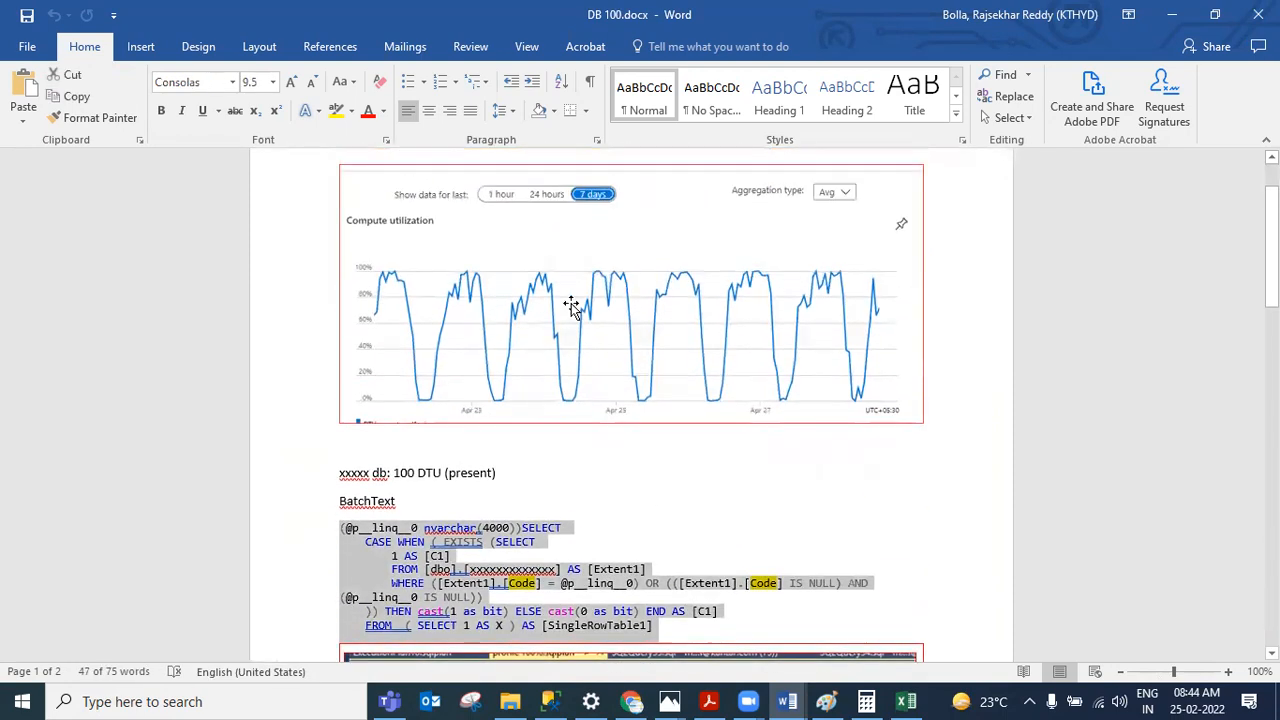
pyautogui.scroll(-2, 672, 290)
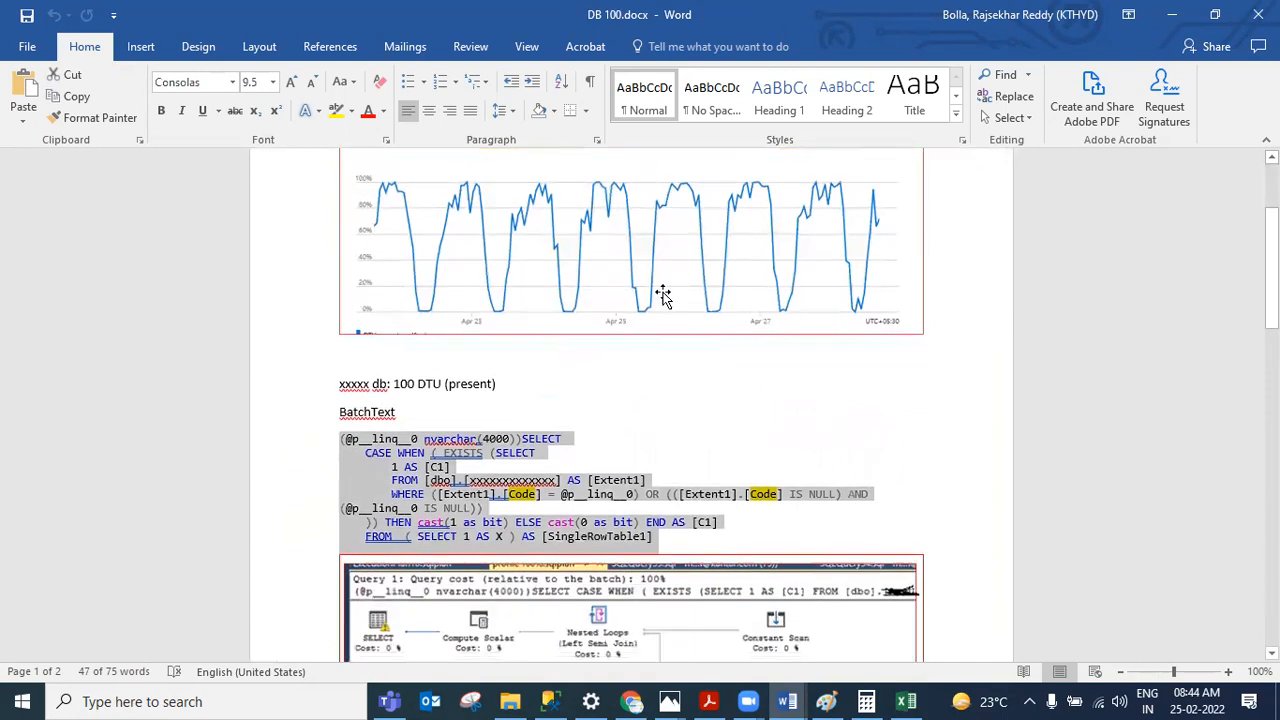
pyautogui.click(631, 535)
pyautogui.moveTo(509, 490); pyautogui.dragTo(535, 497)
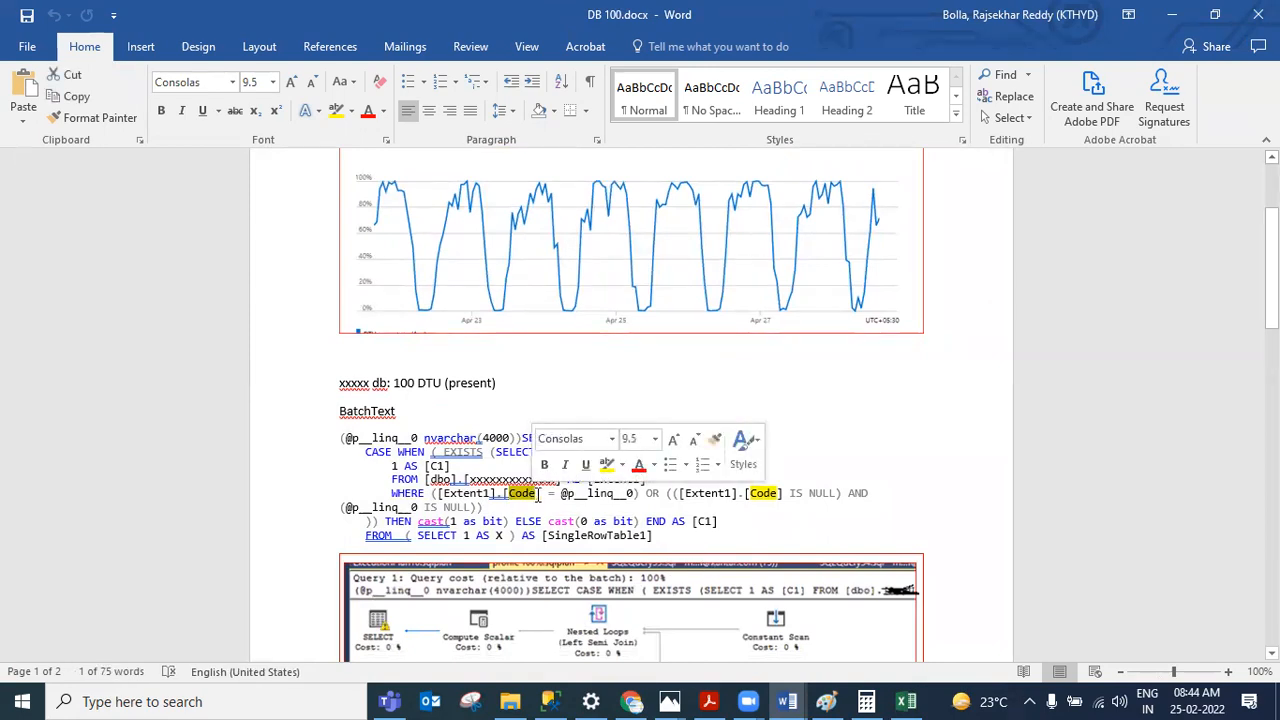
pyautogui.scroll(-3, 538, 495)
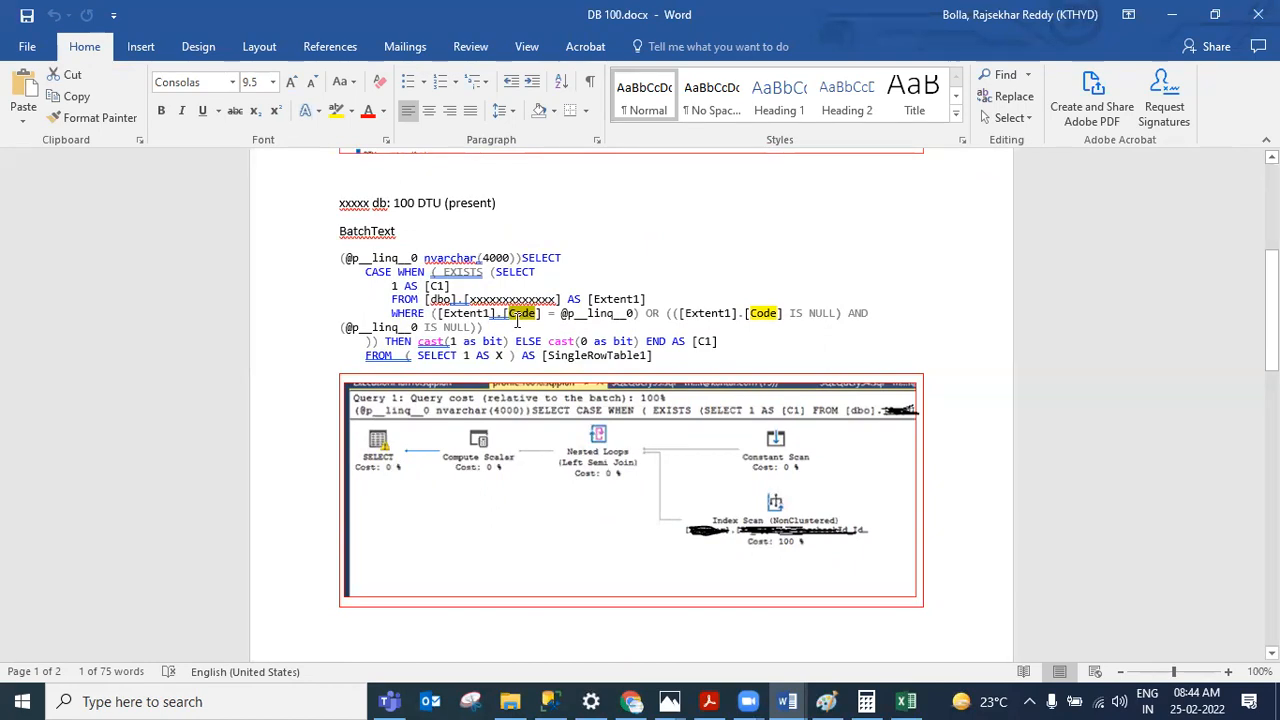
pyautogui.scroll(-10, 519, 320)
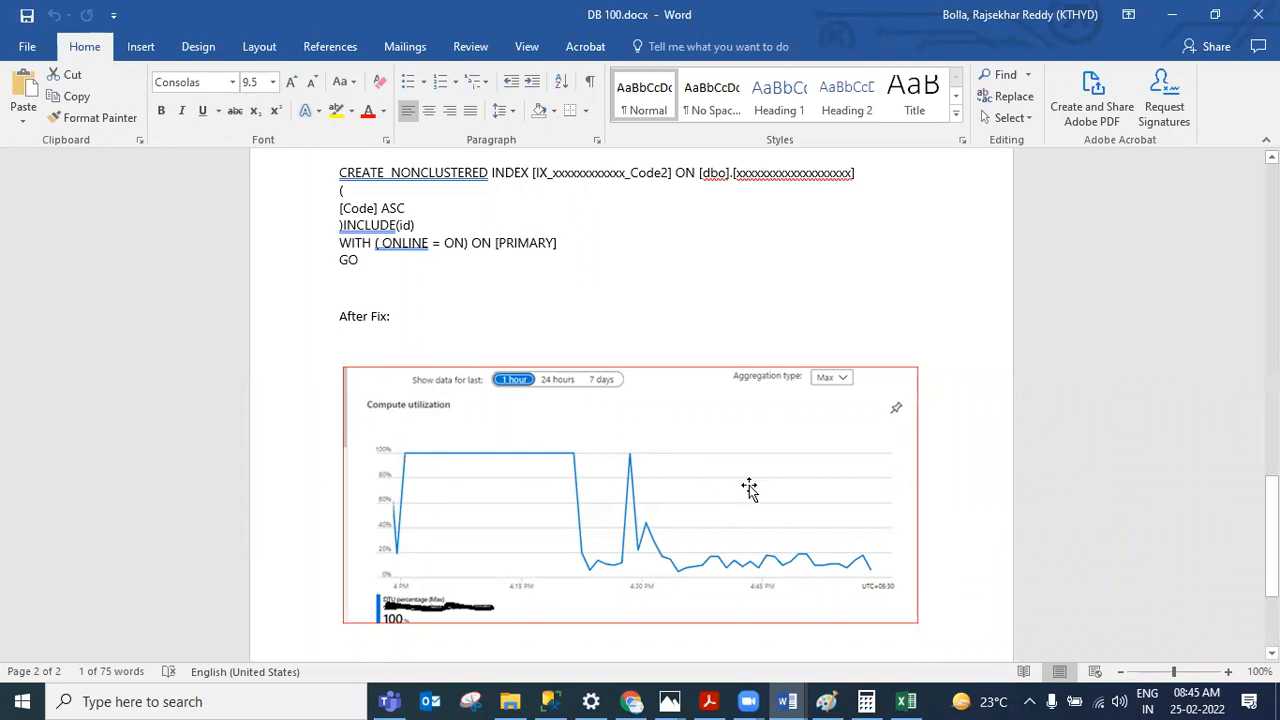
pyautogui.scroll(10, 749, 485)
pyautogui.scroll(8, 575, 375)
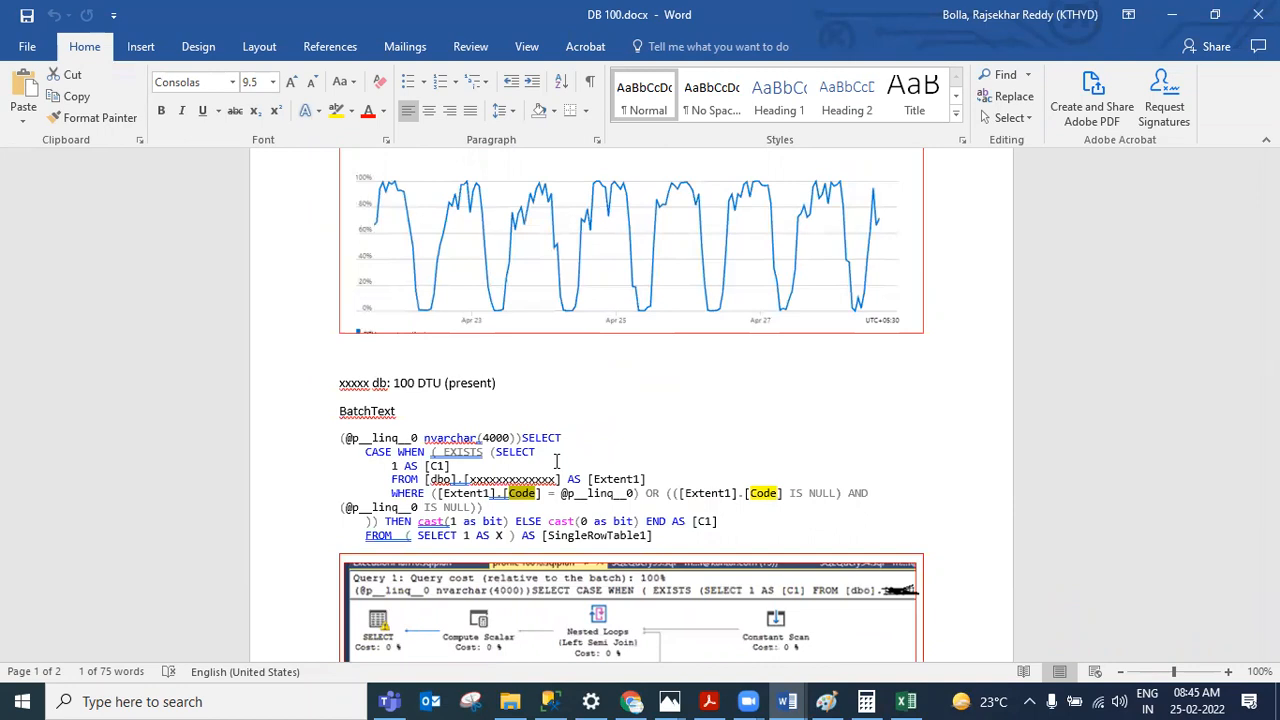
# Step: Open the SQL Tuning document from the Azure issues folder and scroll through its tuning sections
pyautogui.moveTo(537, 700)
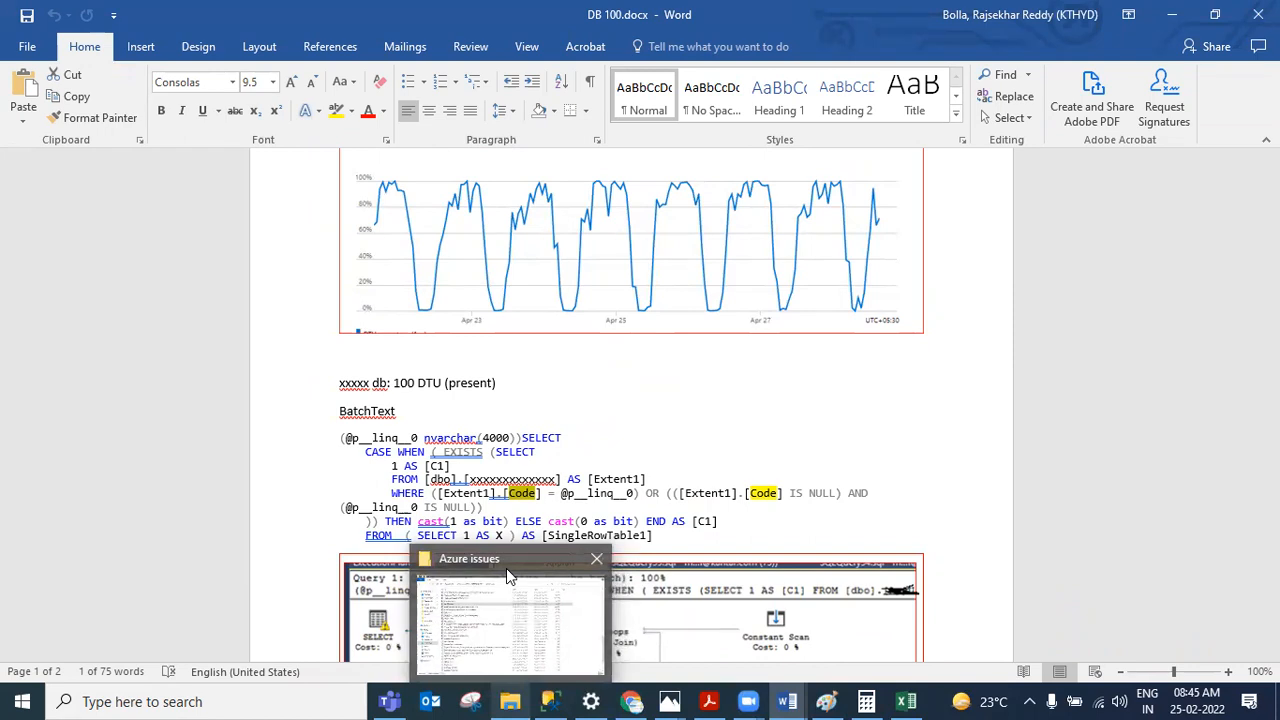
pyautogui.click(506, 568)
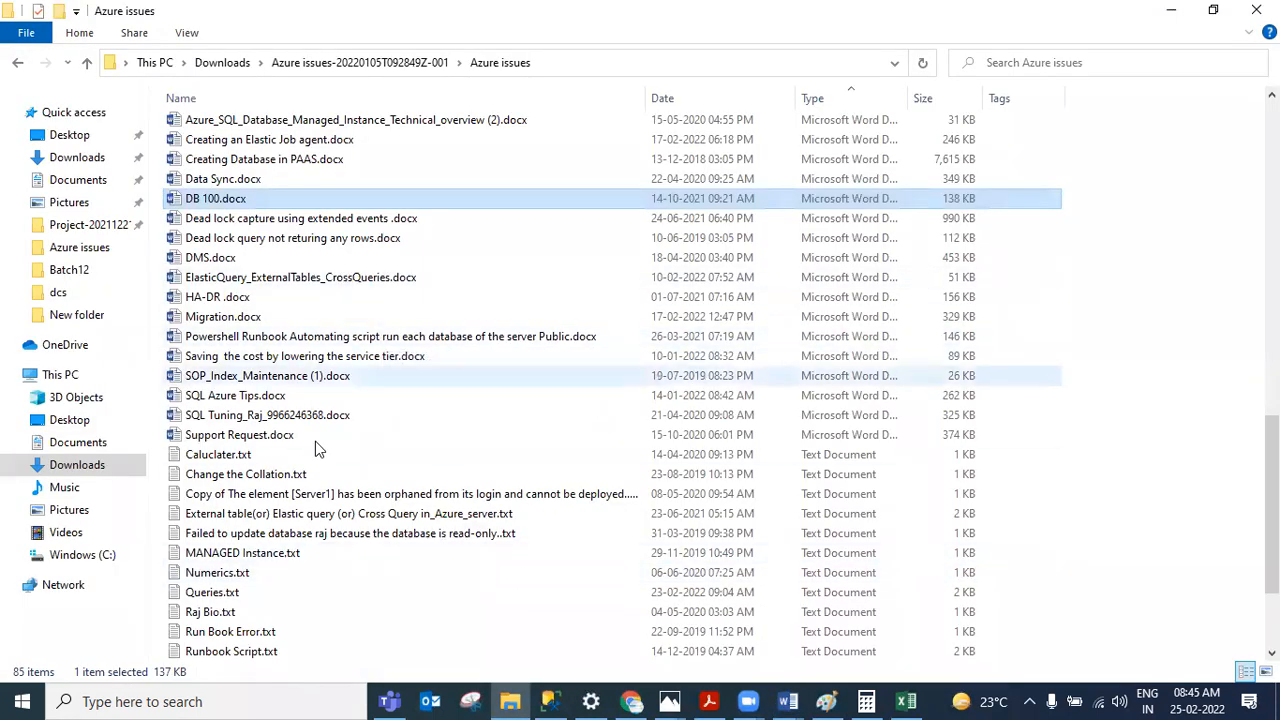
pyautogui.doubleClick(296, 414)
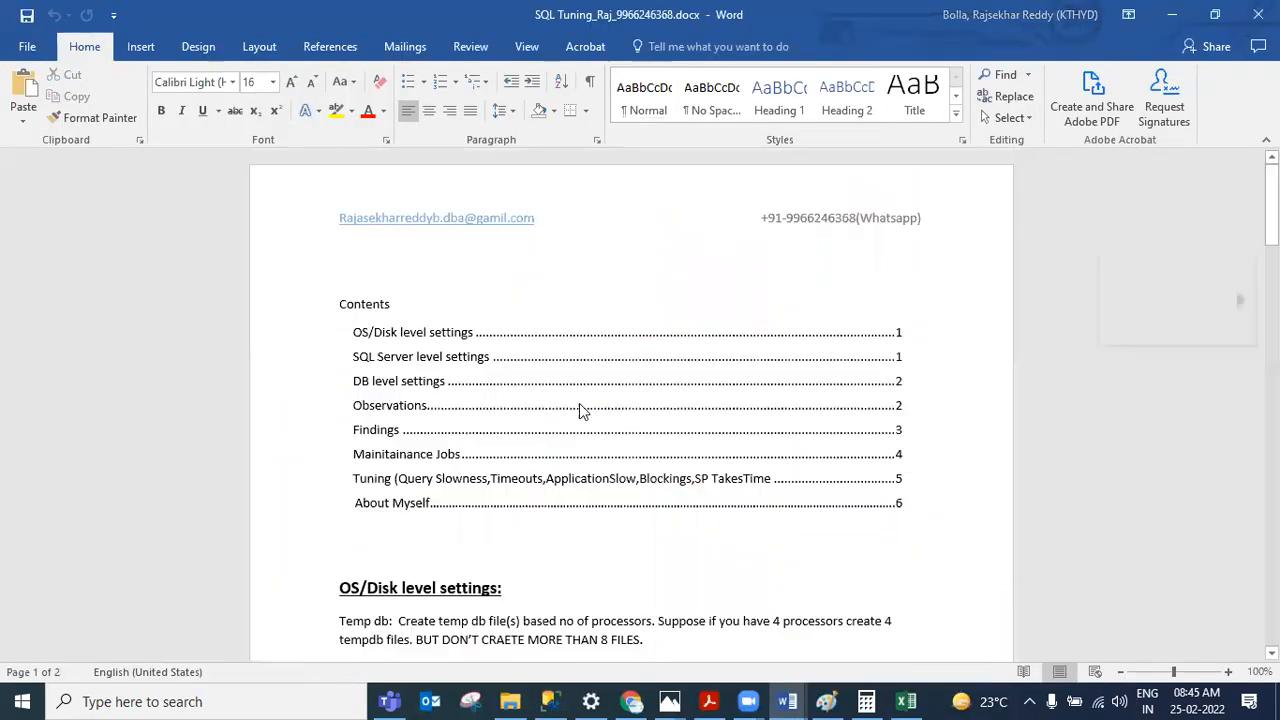
pyautogui.scroll(-15, 579, 405)
pyautogui.scroll(-20, 577, 416)
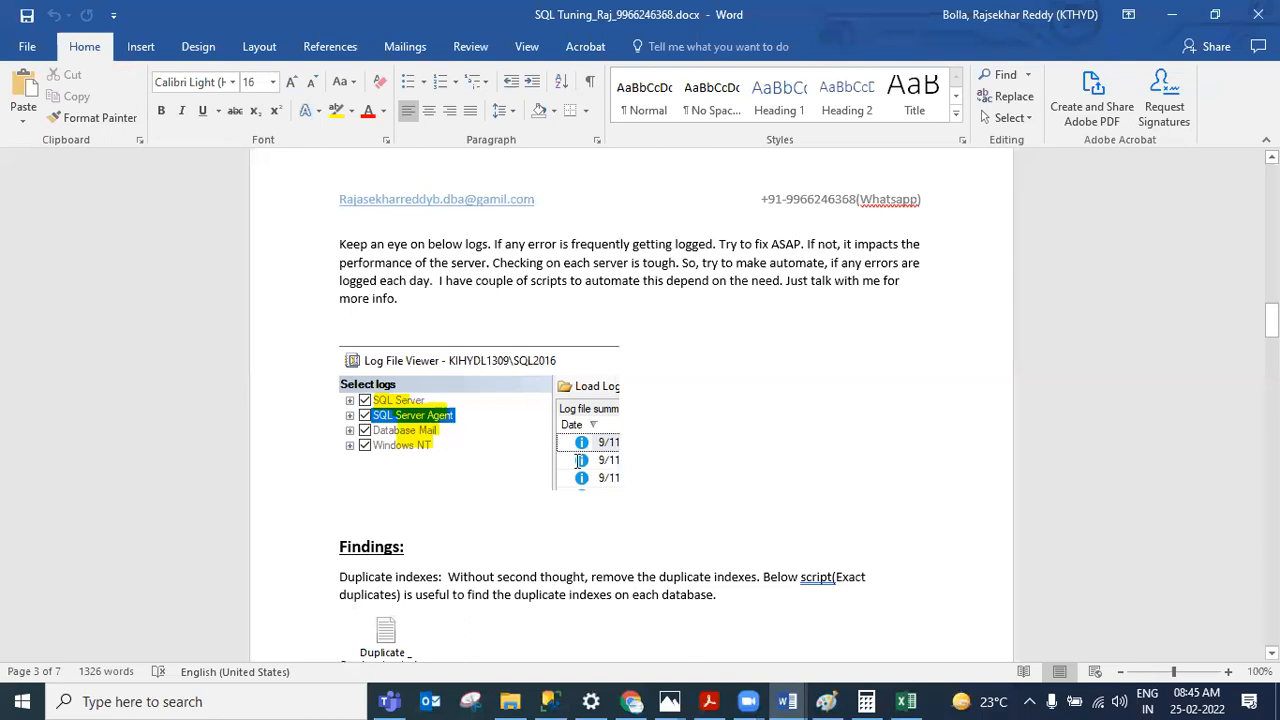
pyautogui.scroll(-8, 571, 457)
pyautogui.scroll(-4, 573, 457)
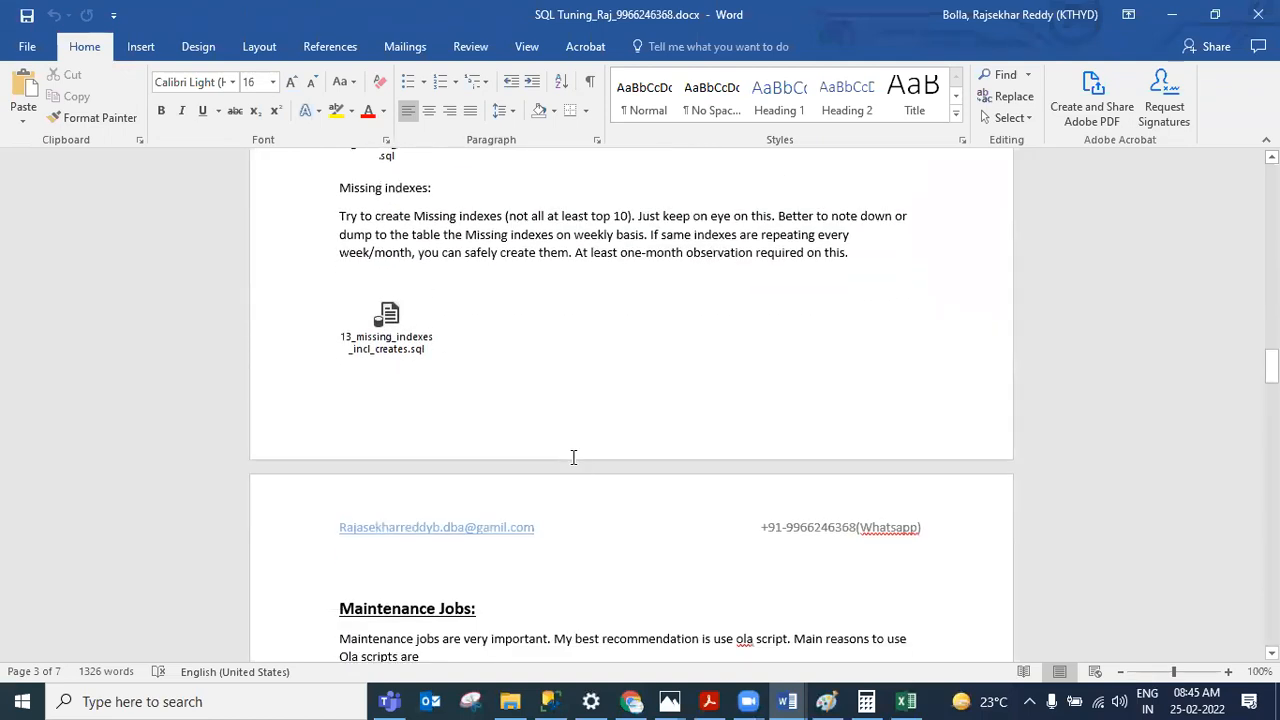
pyautogui.scroll(-15, 573, 457)
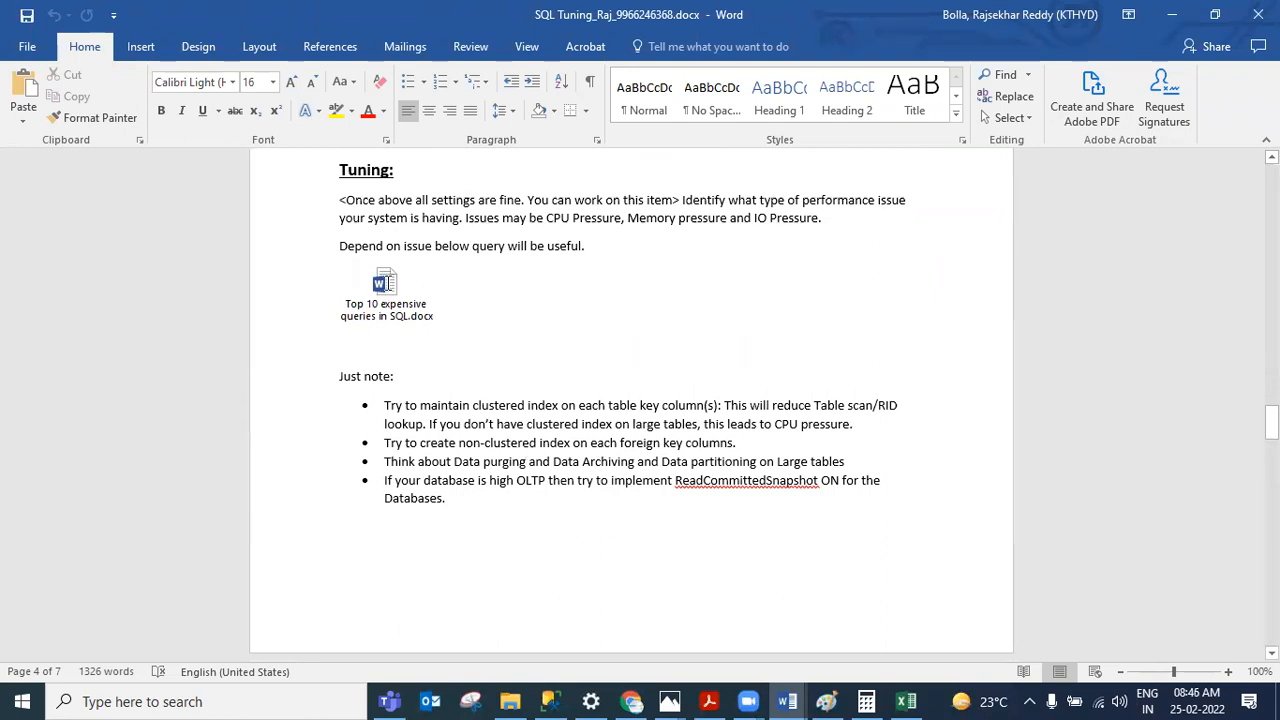
# Step: Open the embedded Top 10 expensive queries in SQL document from the Tuning section
pyautogui.click(397, 285)
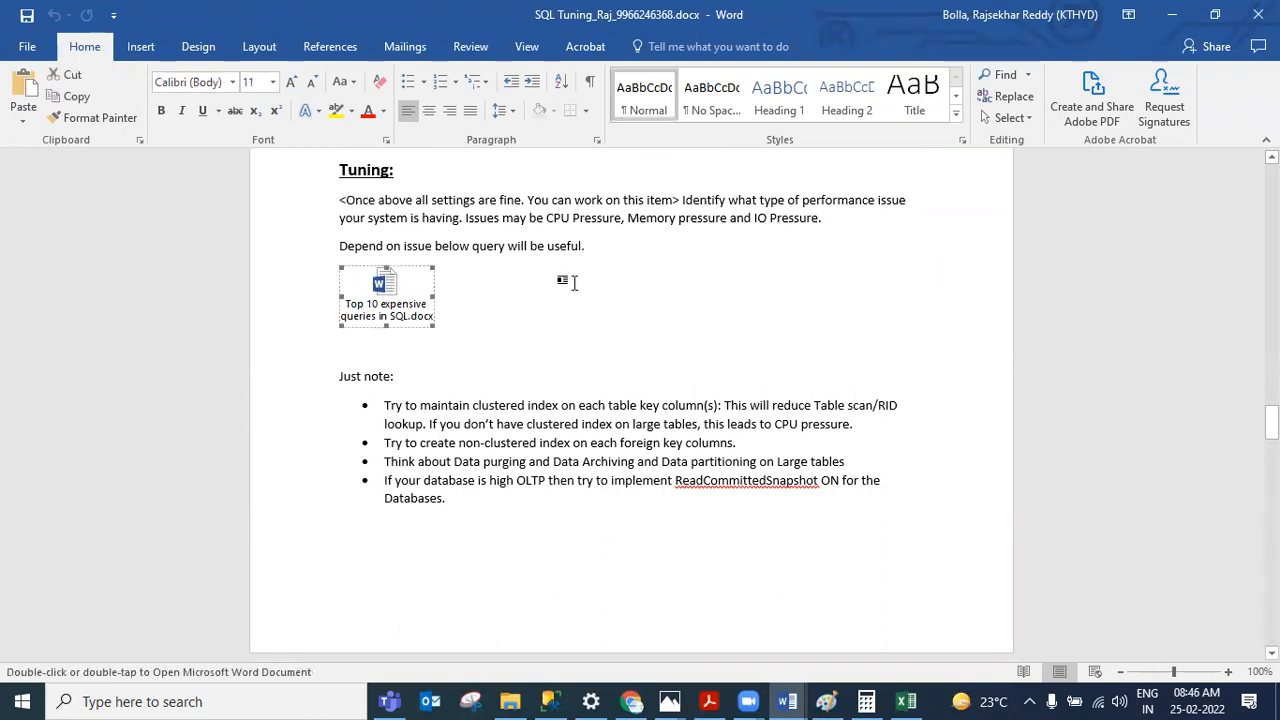
pyautogui.click(436, 303)
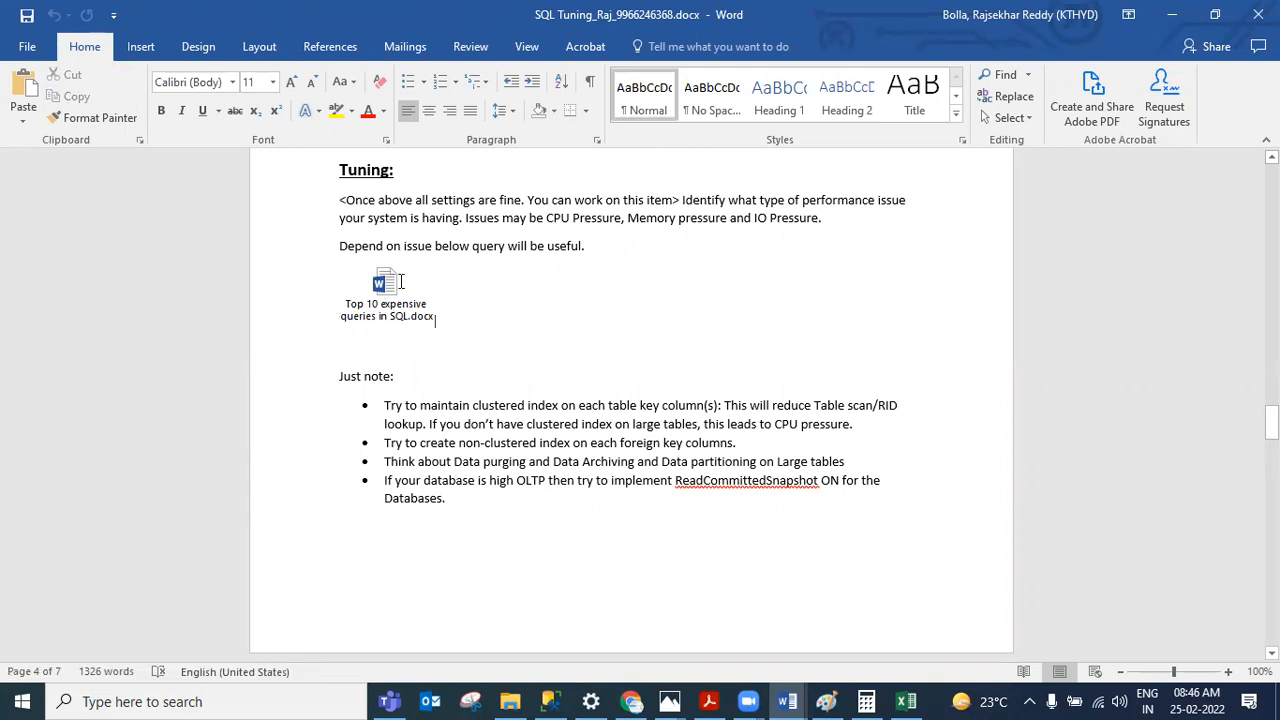
pyautogui.click(390, 288)
pyautogui.doubleClick(390, 290)
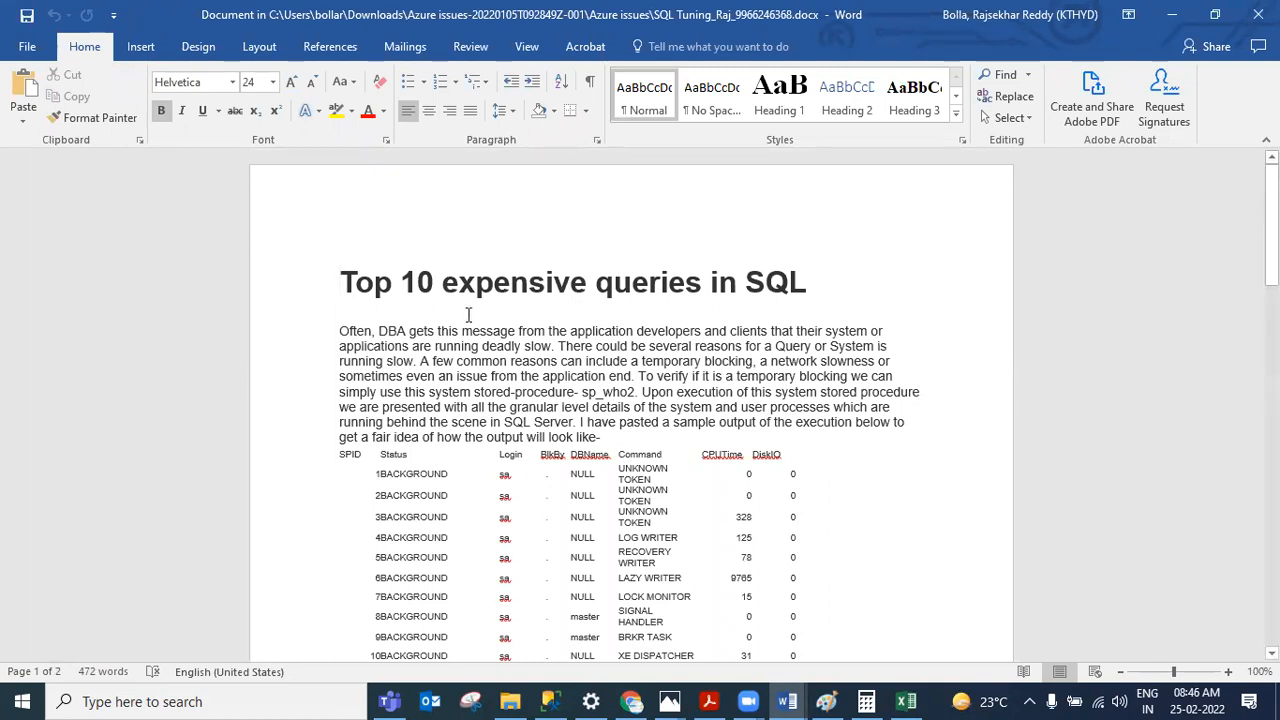
# Step: Review the Top 10 expensive queries SELECT statement and its ORDER BY options, then close the embedded document
pyautogui.scroll(-15, 675, 316)
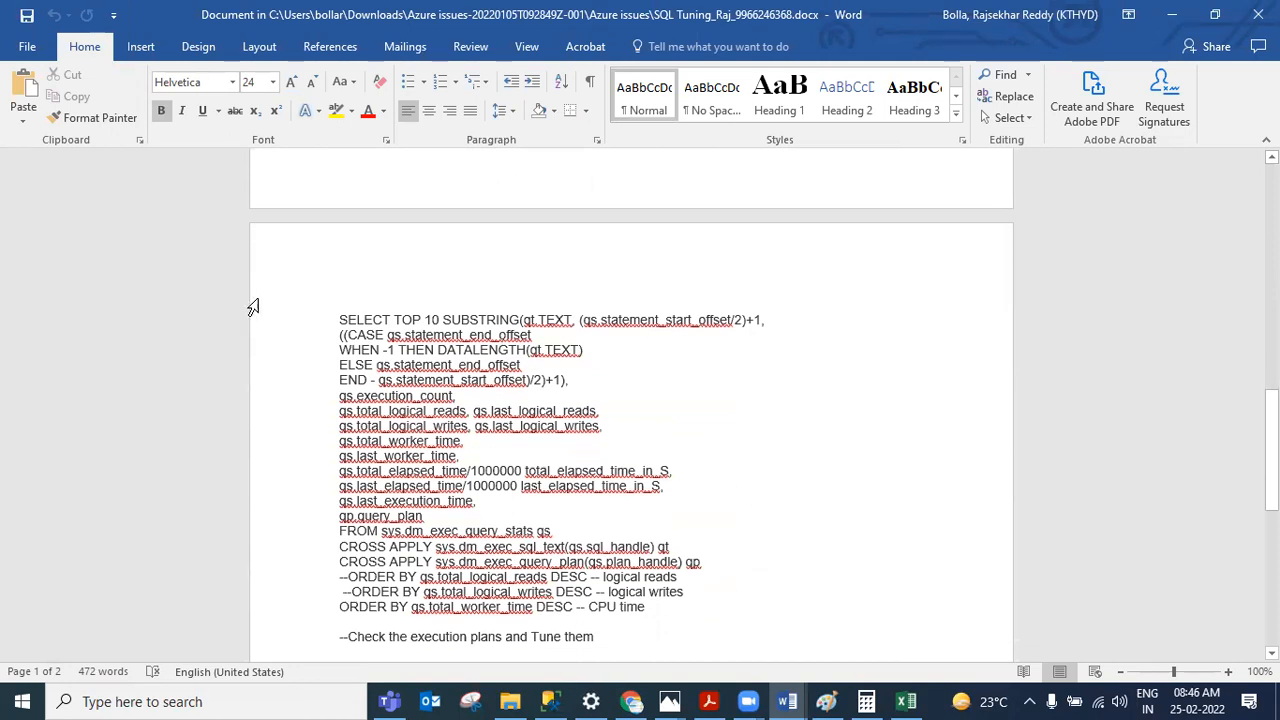
pyautogui.moveTo(348, 316); pyautogui.dragTo(562, 543)
pyautogui.scroll(-3, 557, 505)
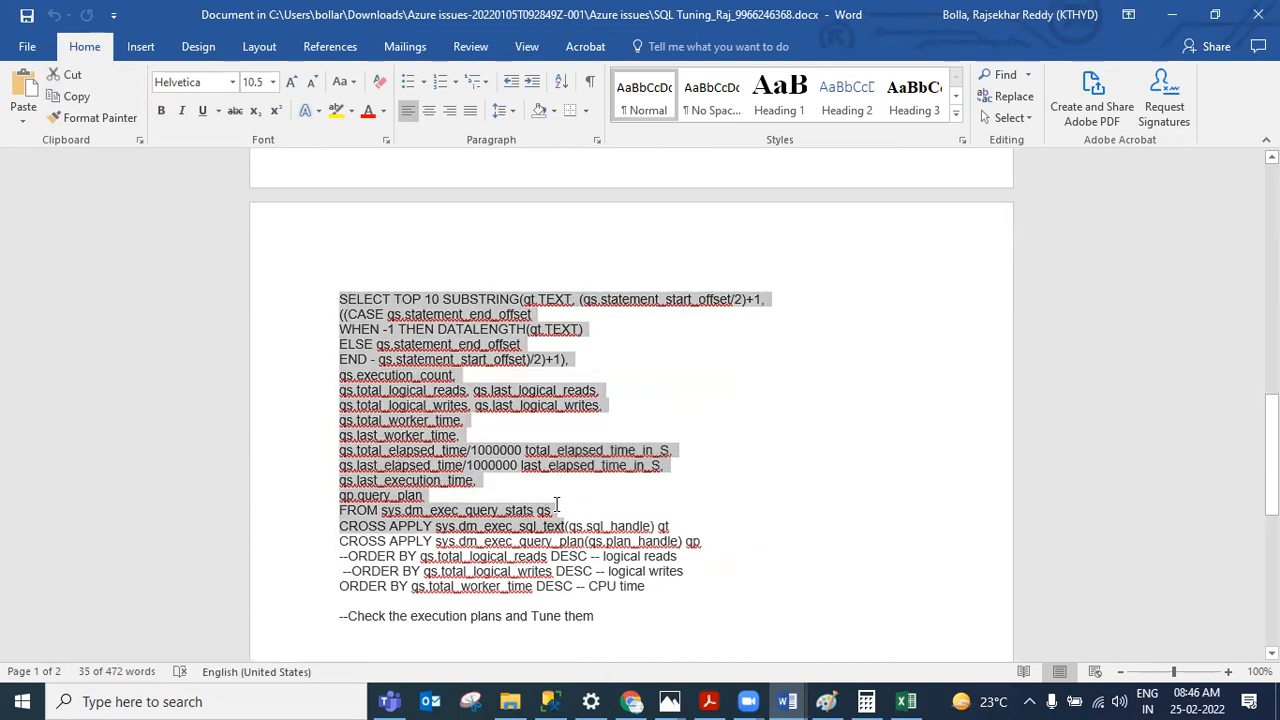
pyautogui.click(457, 501)
pyautogui.tripleClick(395, 477)
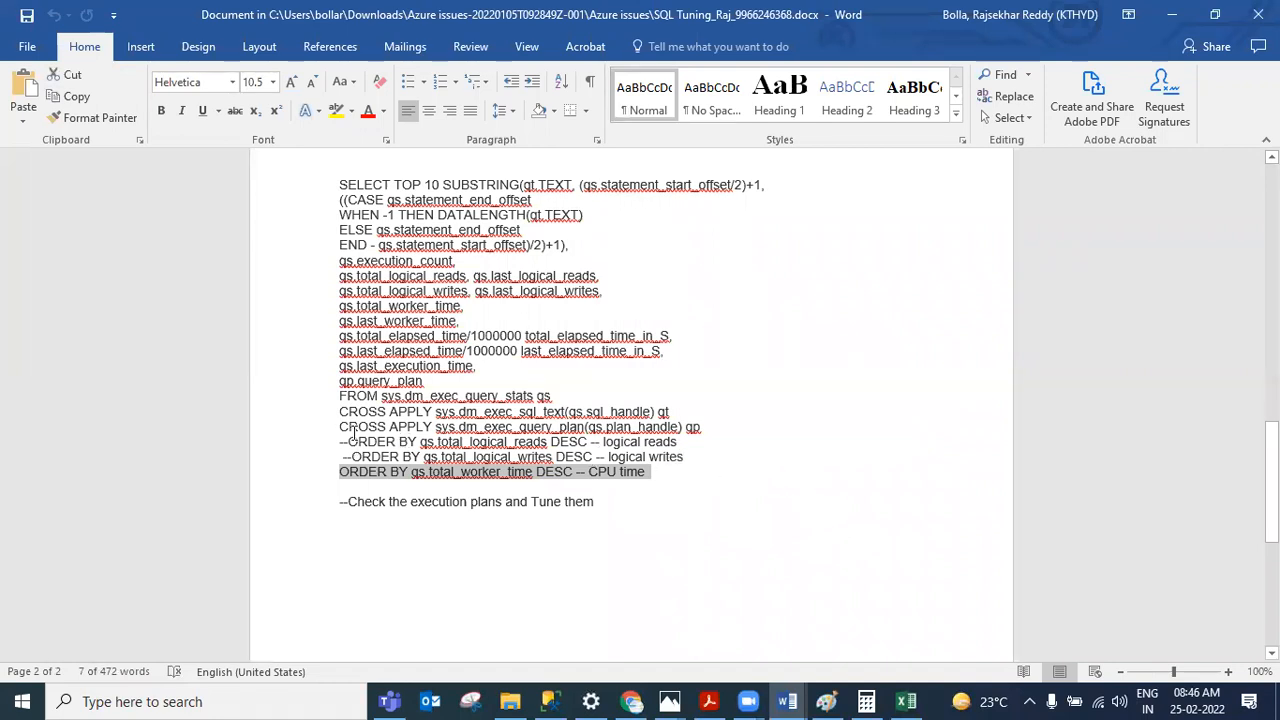
pyautogui.moveTo(666, 477); pyautogui.dragTo(342, 441)
pyautogui.moveTo(508, 477); pyautogui.dragTo(673, 484)
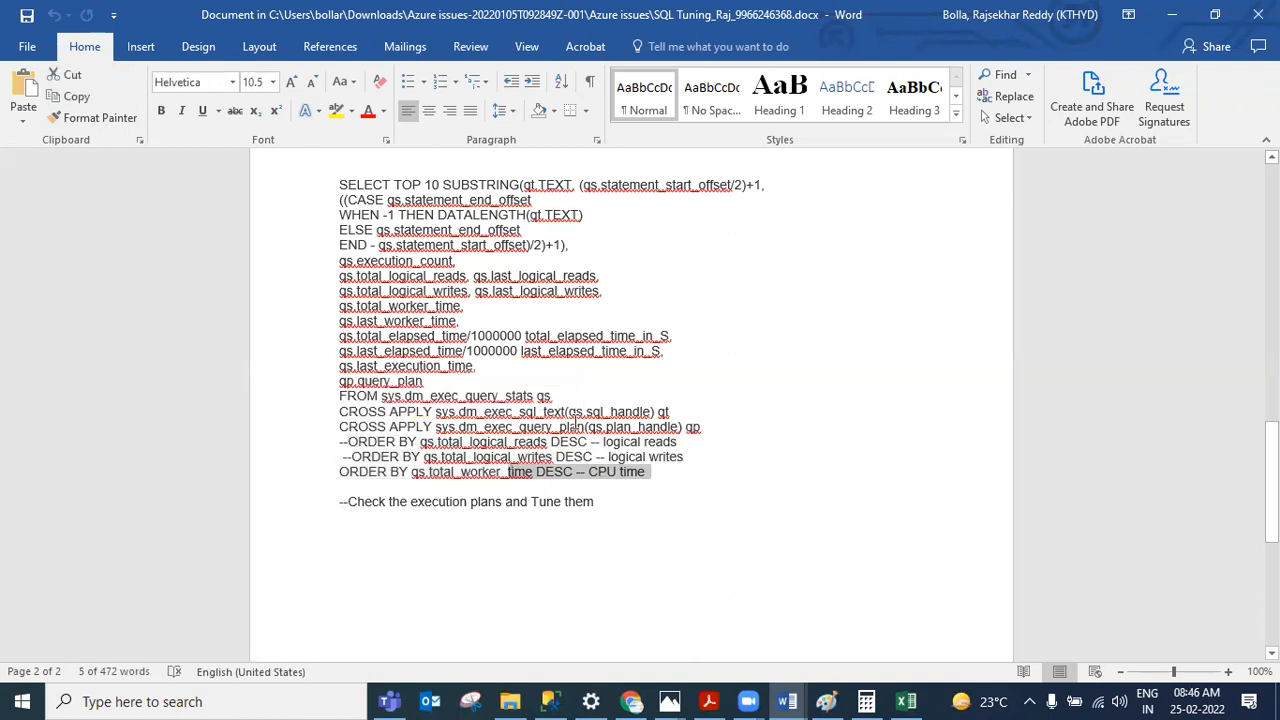
pyautogui.click(699, 480)
pyautogui.scroll(-5, 637, 460)
pyautogui.scroll(5, 794, 322)
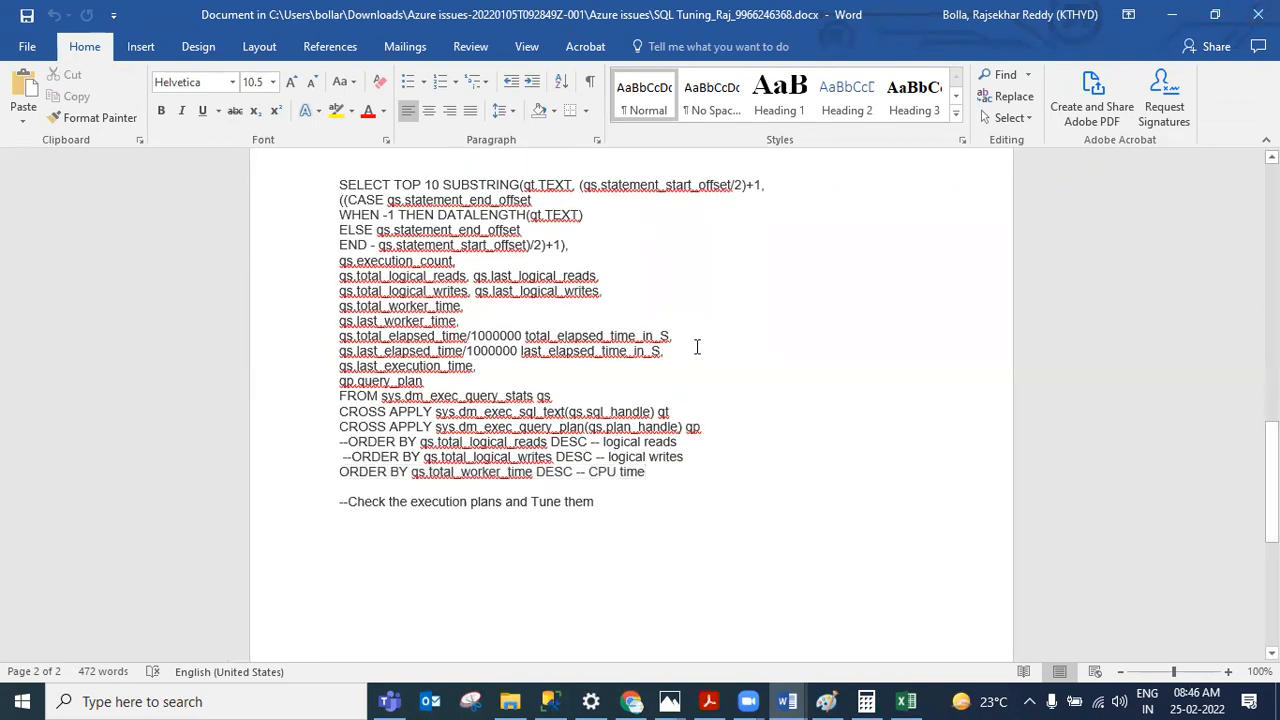
pyautogui.click(1258, 14)
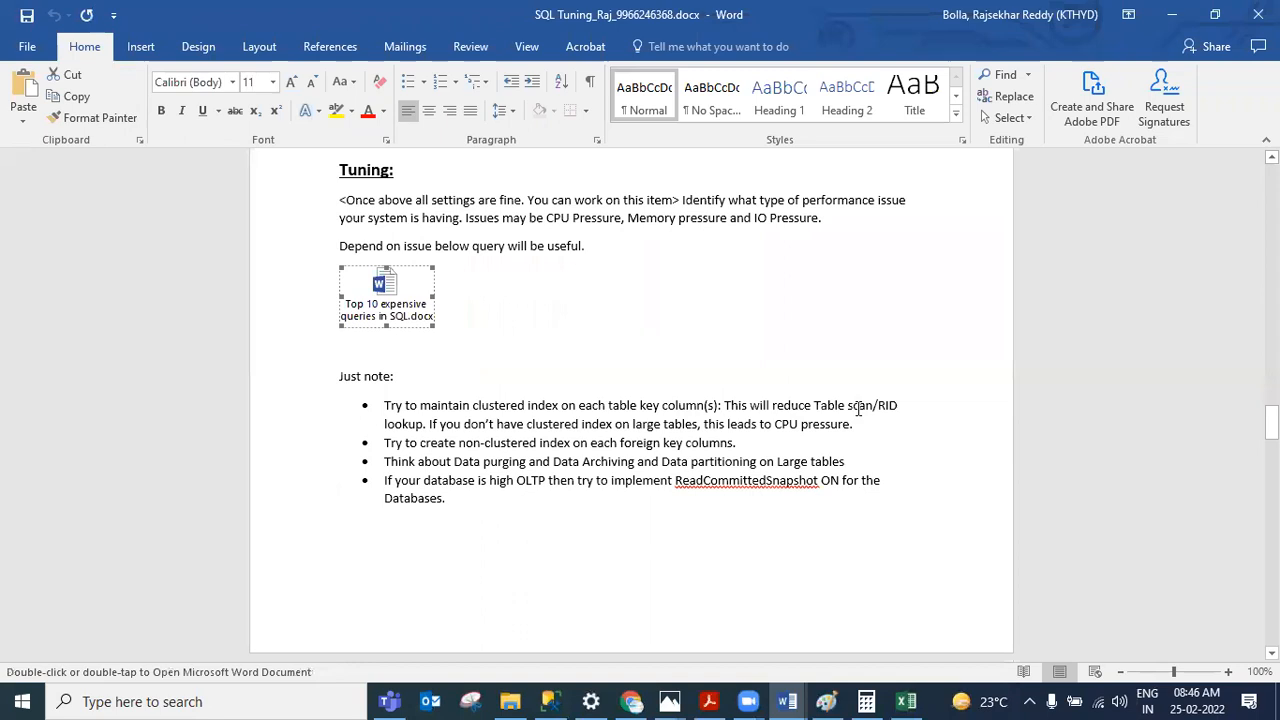
pyautogui.click(565, 322)
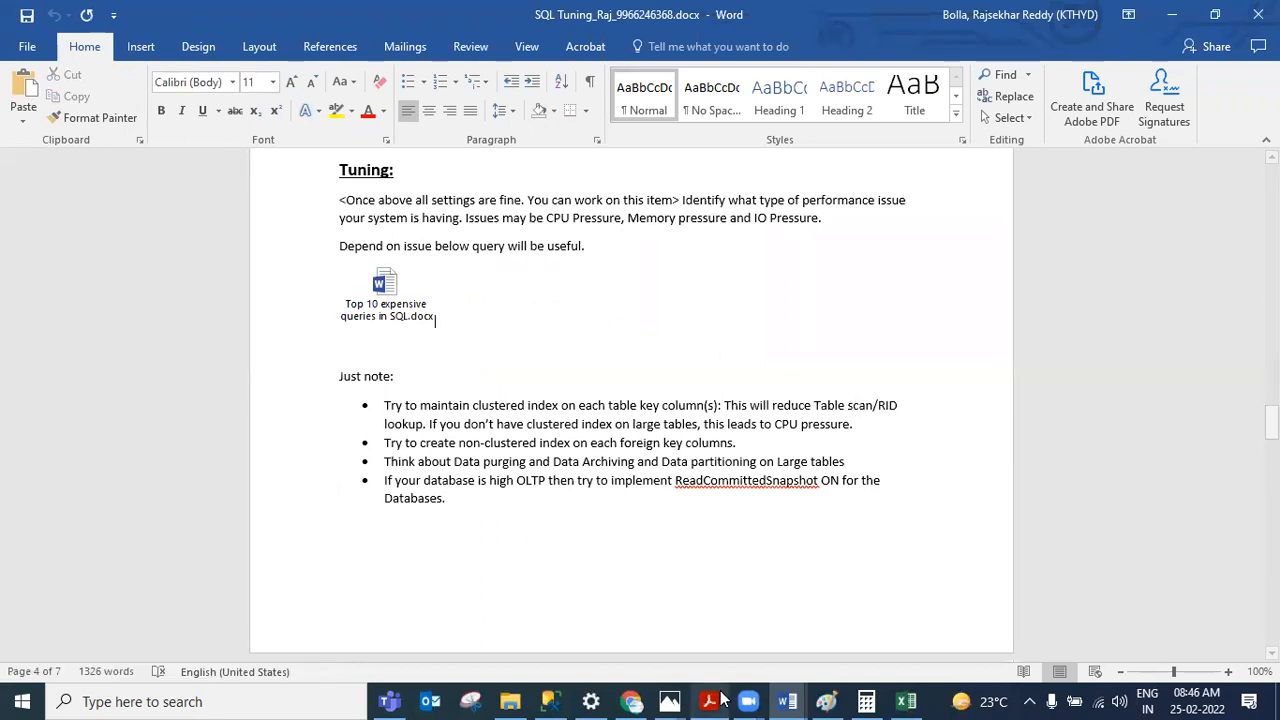
# Step: Copy the dbcc sqlperf(logspace) query from the SQLQuery12 tab into the dba creation script in SQLQuery13
pyautogui.moveTo(681, 699)
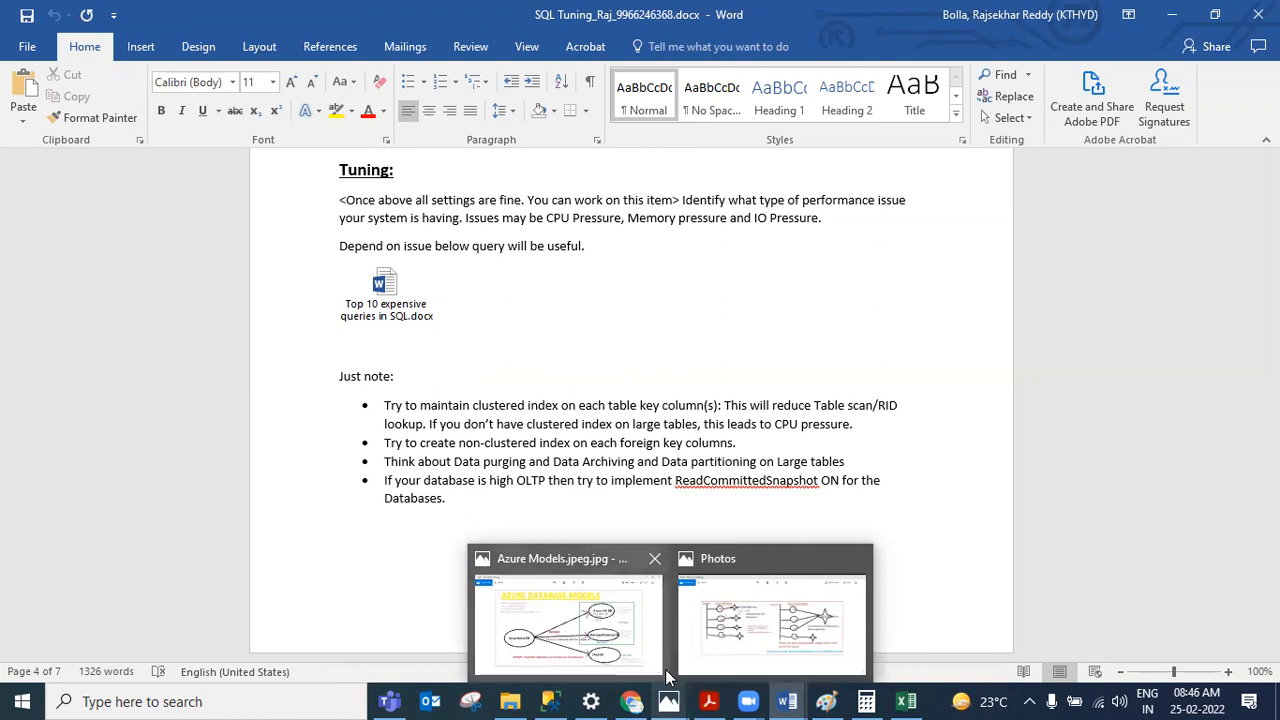
pyautogui.click(560, 699)
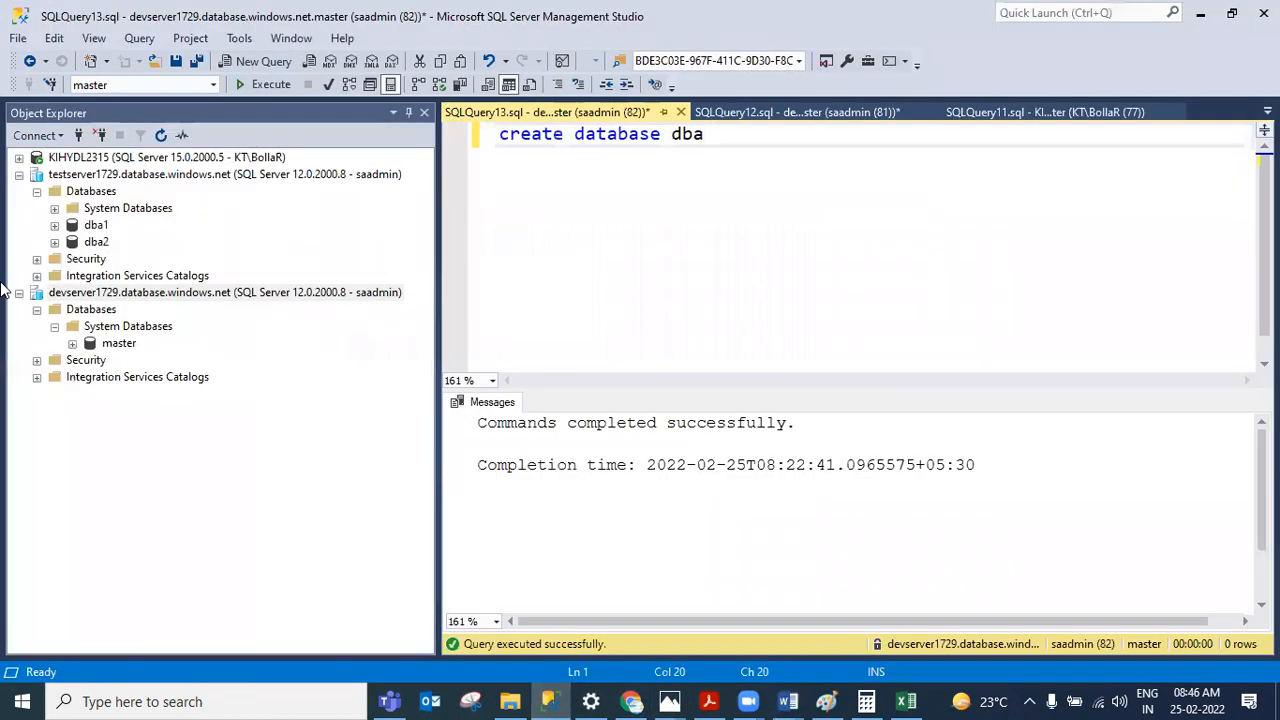
pyautogui.click(115, 344)
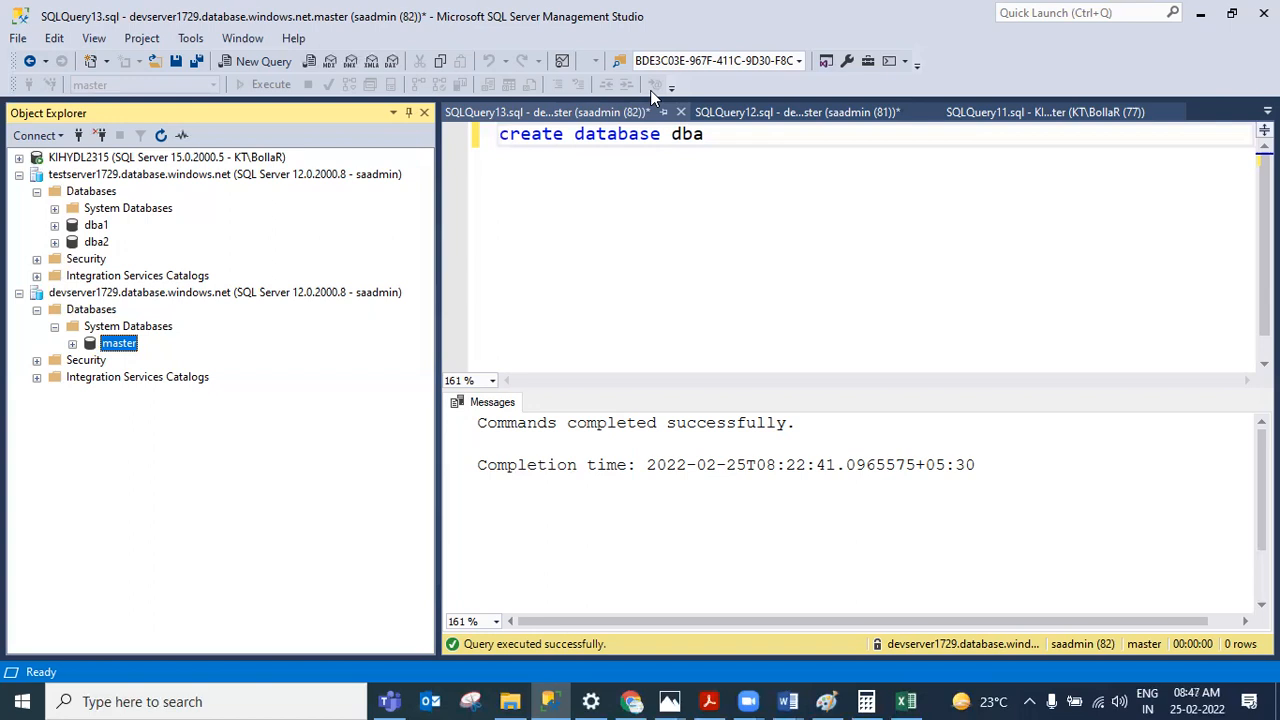
pyautogui.click(530, 286)
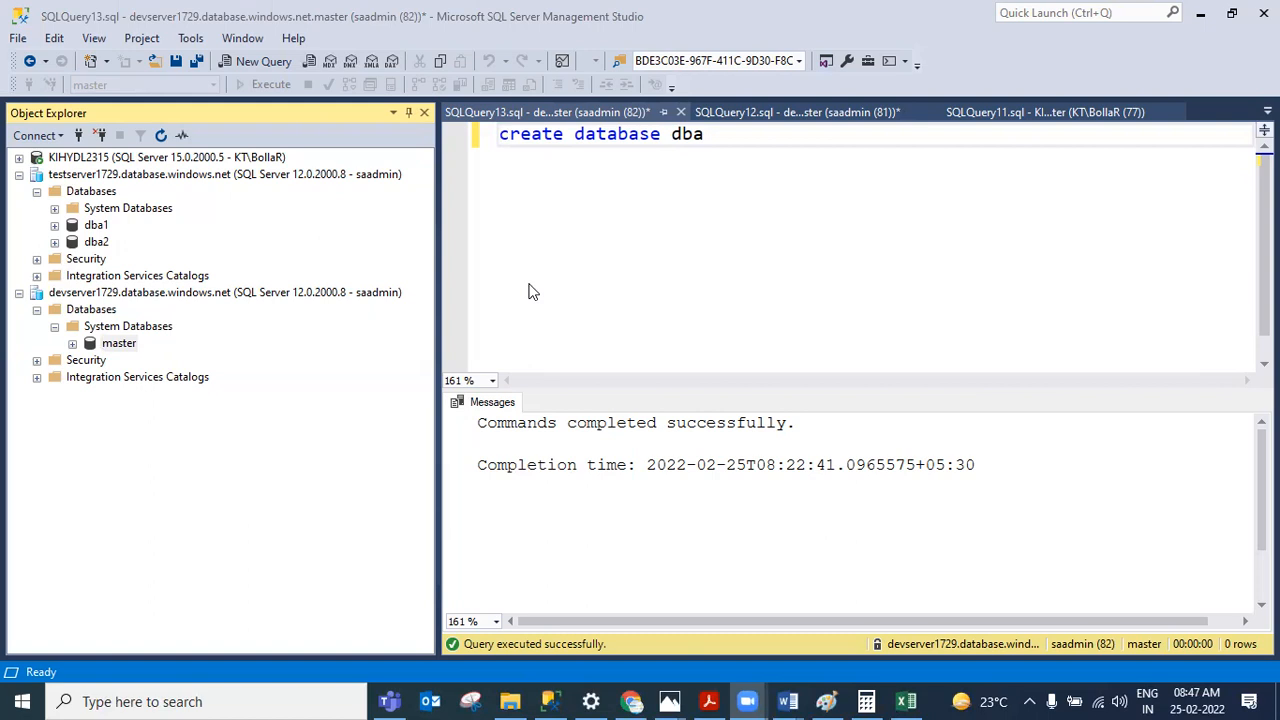
pyautogui.click(767, 112)
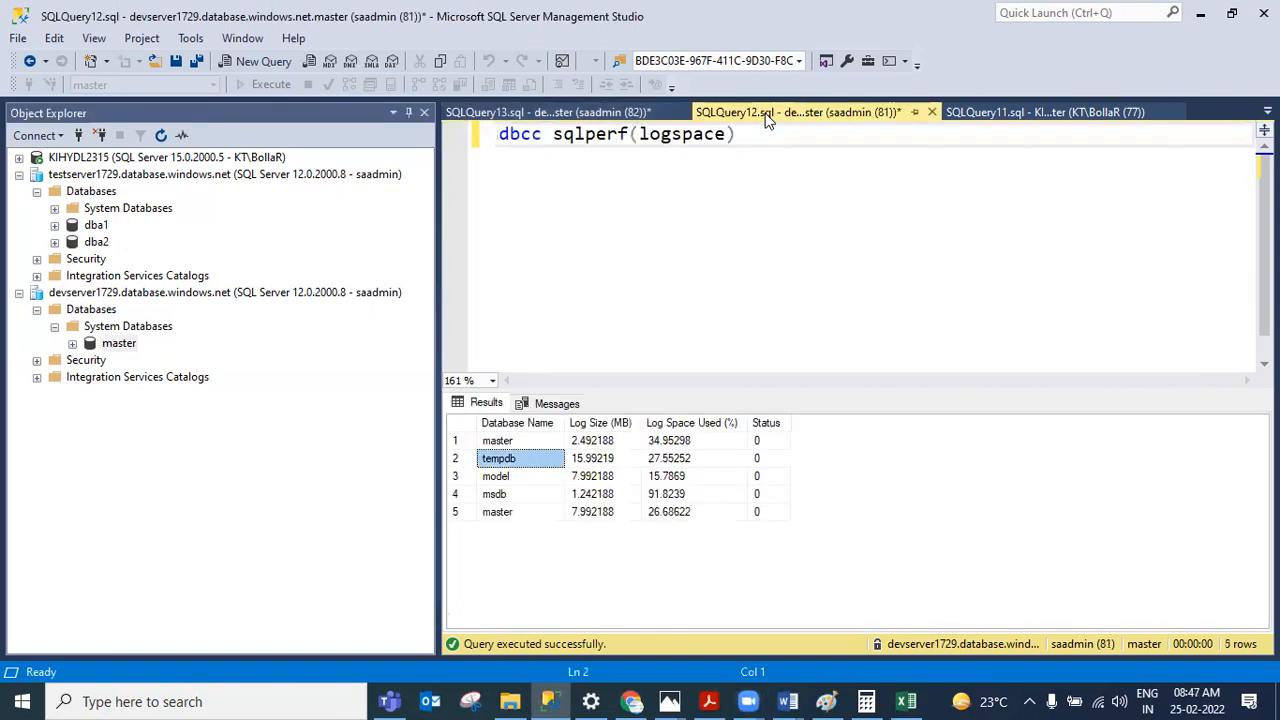
pyautogui.moveTo(731, 145); pyautogui.dragTo(499, 140)
pyautogui.hotkey('ctrl', 'c')
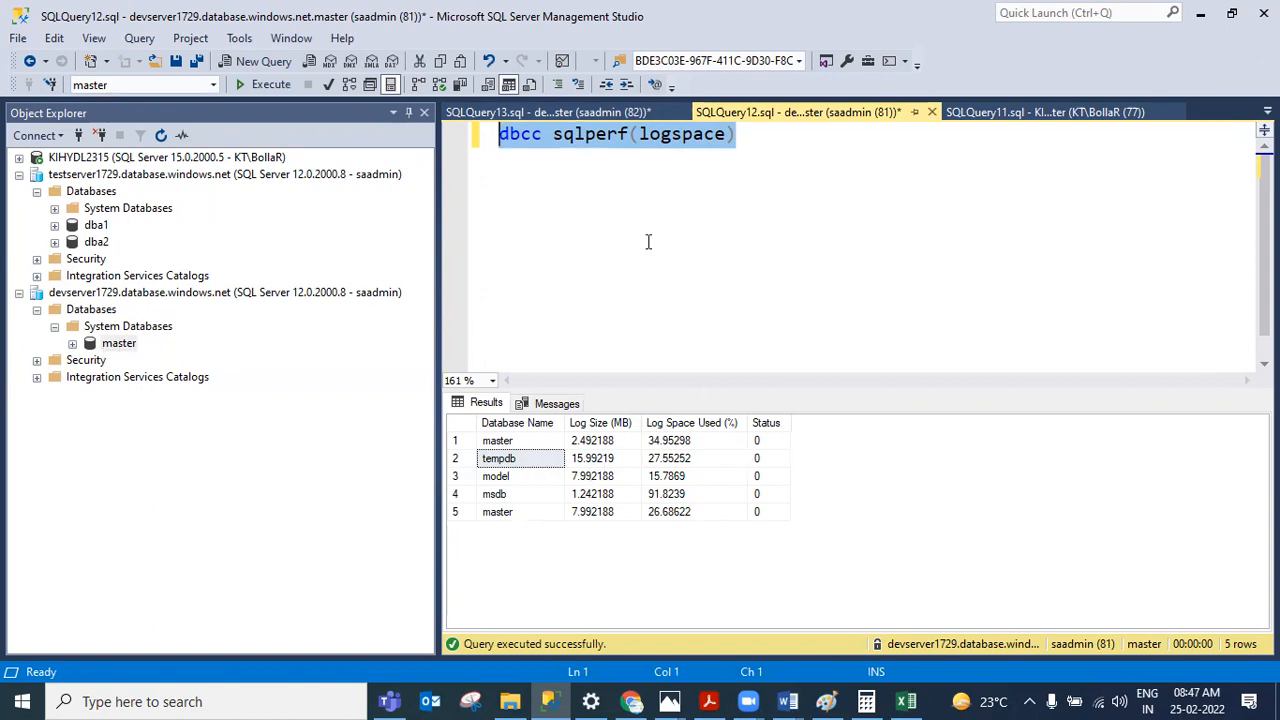
pyautogui.click(592, 110)
pyautogui.press('Return')
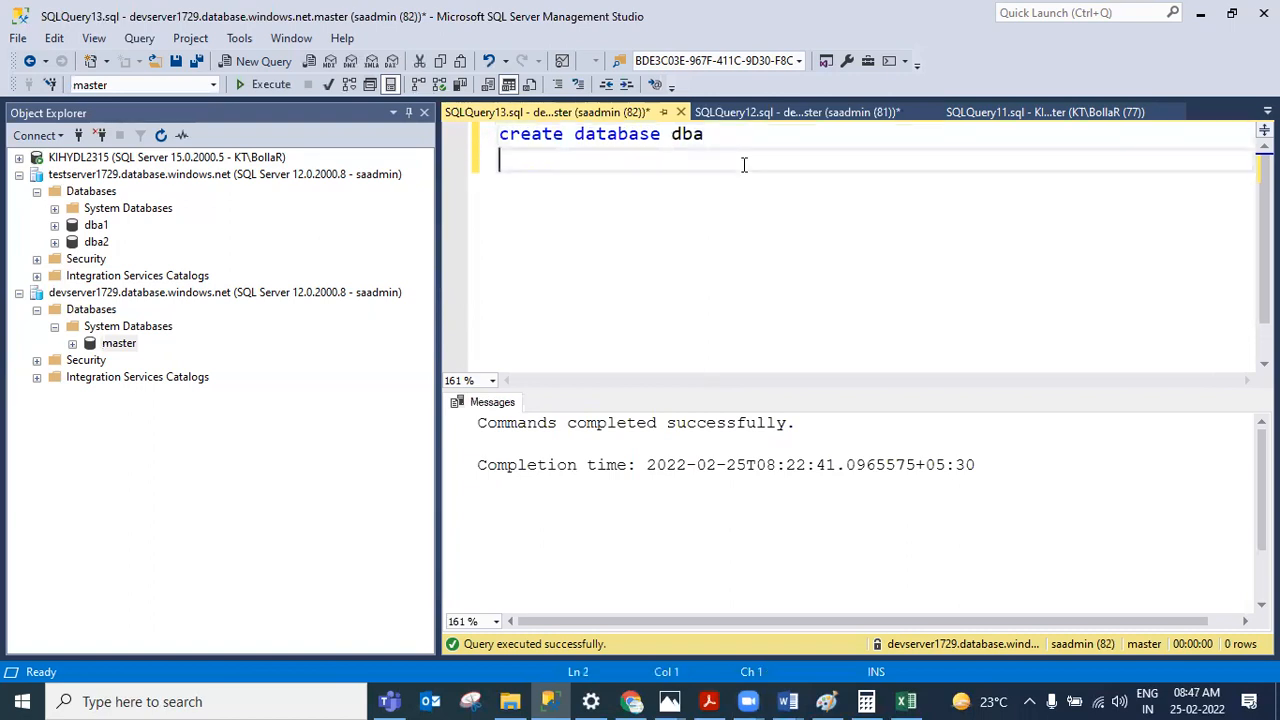
pyautogui.press('Return')
pyautogui.hotkey('ctrl', 'v')
# Step: Switch the query's database to dba and execute the dbcc sqlperf(logspace) statement
pyautogui.hotkey('shift', 'Home')
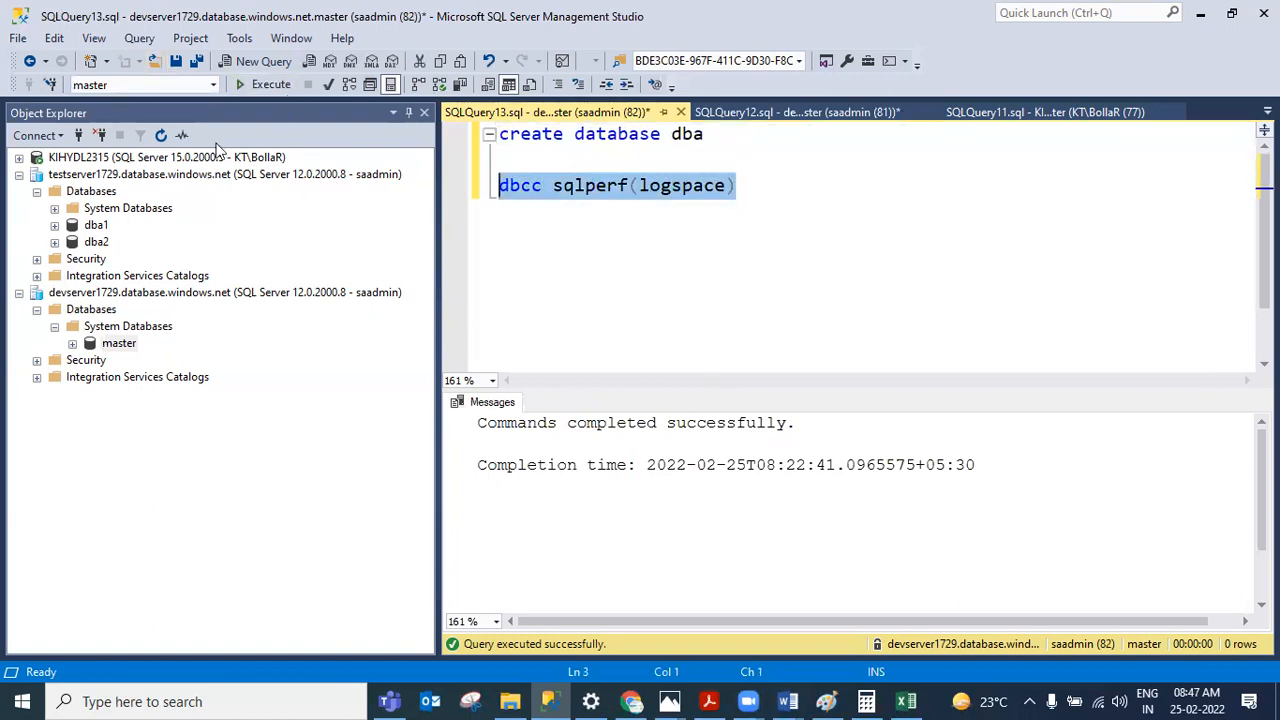
pyautogui.click(213, 85)
pyautogui.click(147, 102)
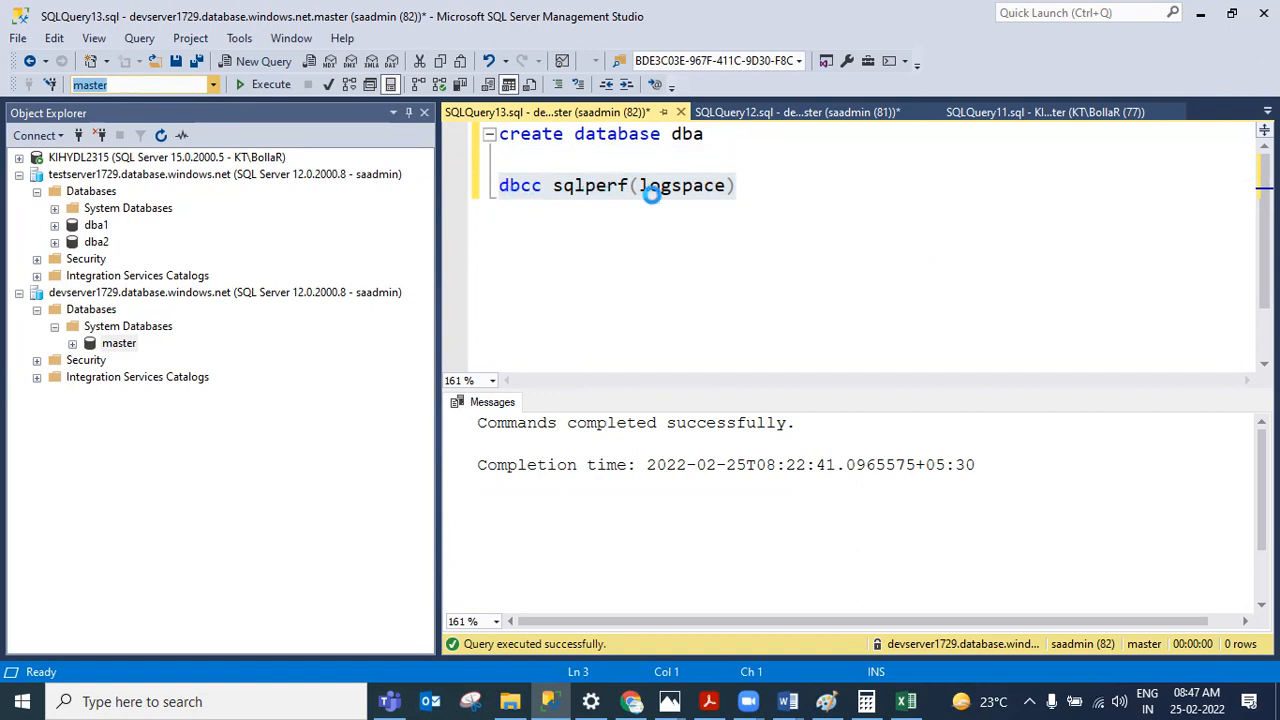
pyautogui.click(703, 201)
pyautogui.hotkey('shift', 'Home')
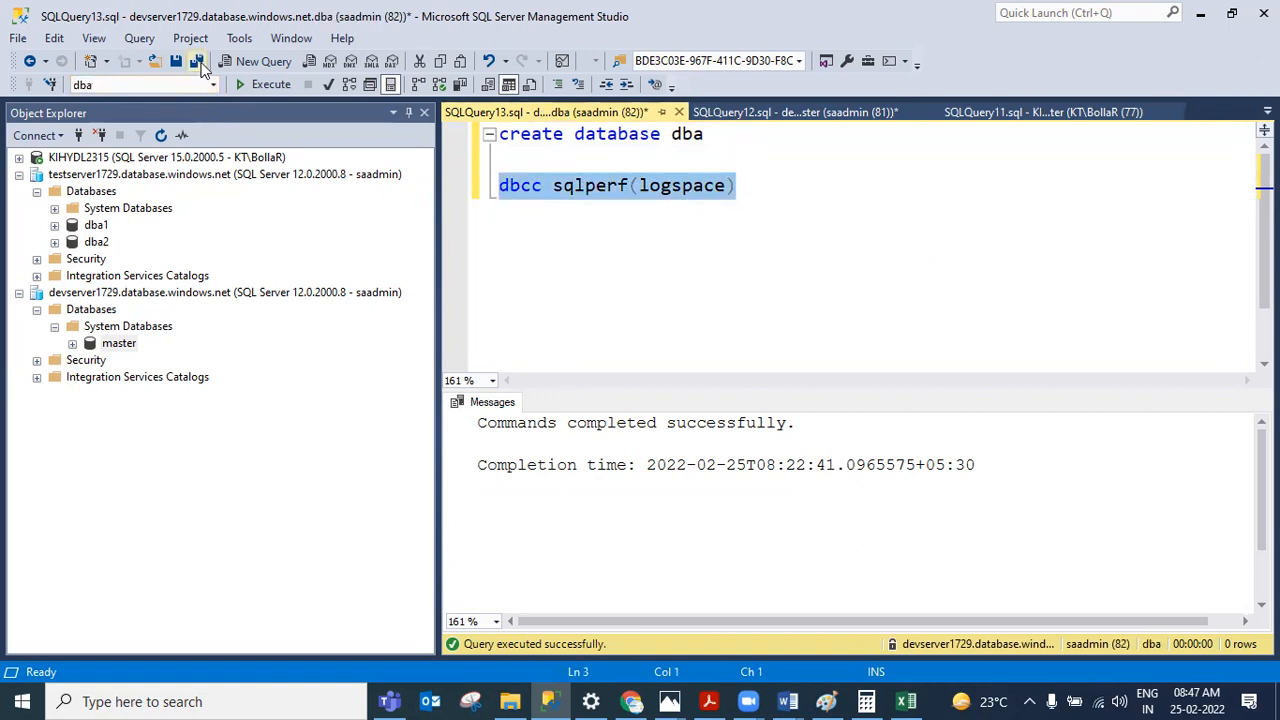
pyautogui.click(240, 76)
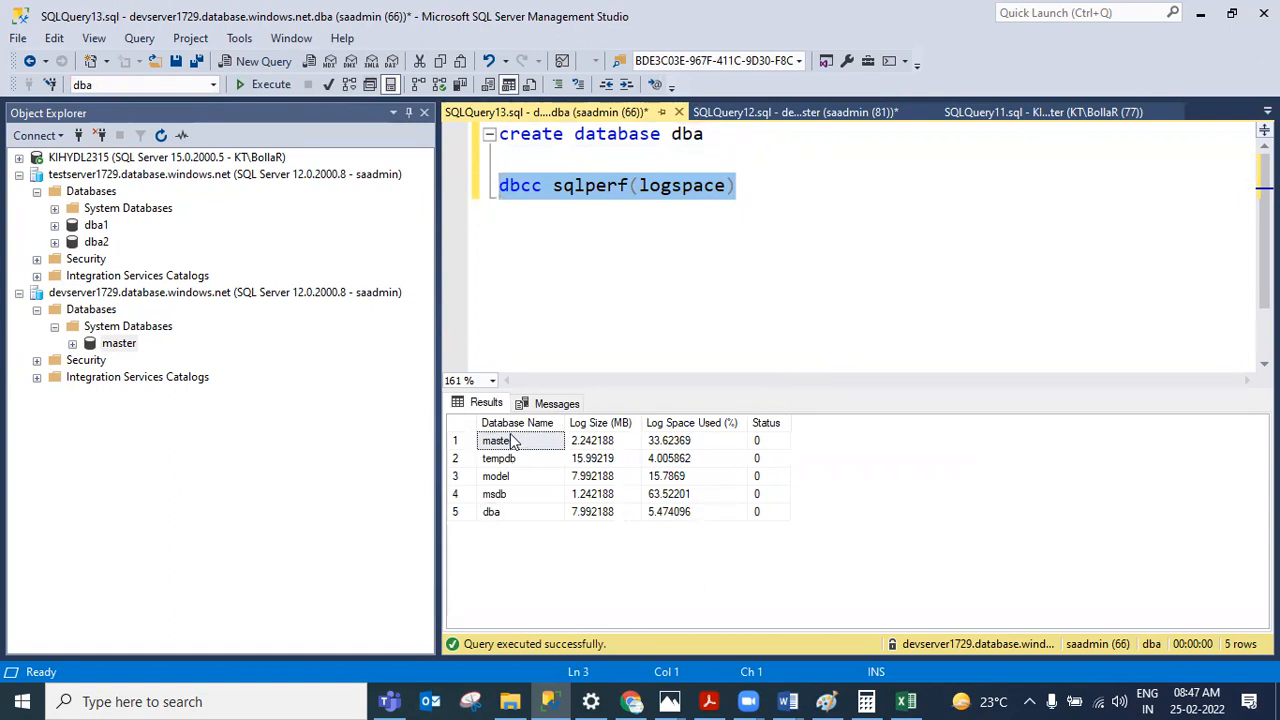
# Step: Add use master and go lines below the query and execute them
pyautogui.moveTo(512, 443); pyautogui.dragTo(695, 441)
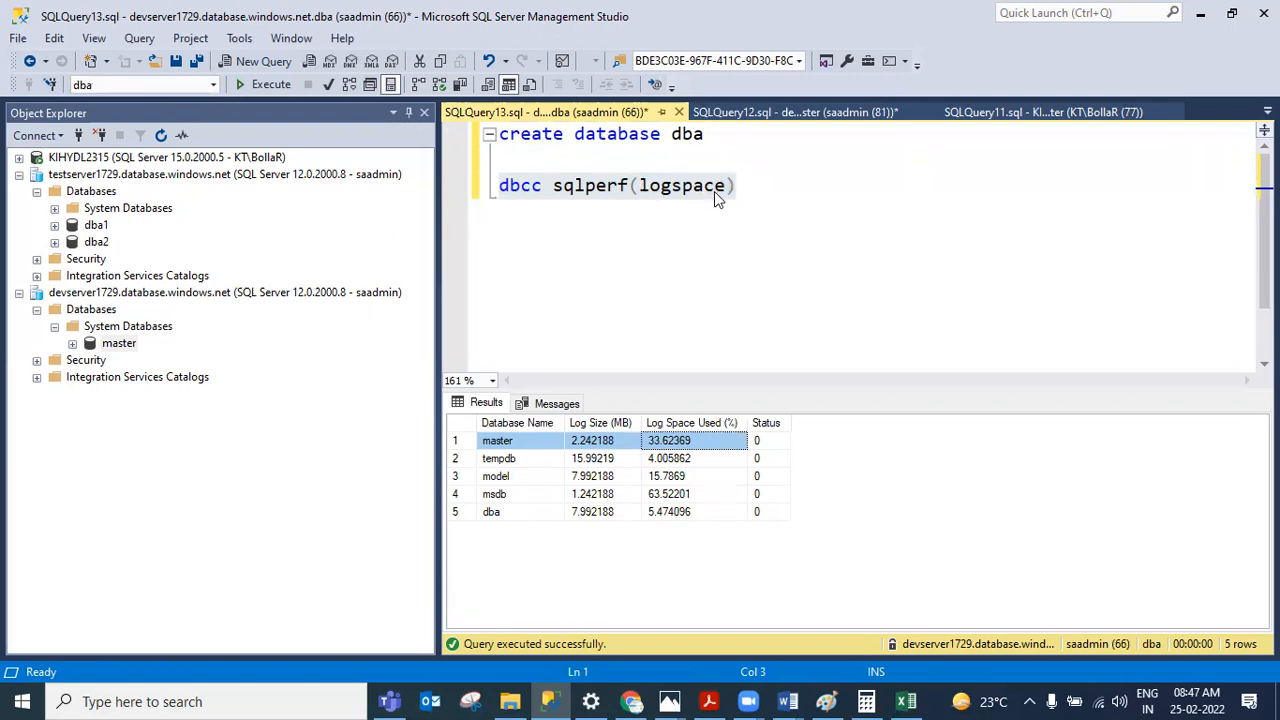
pyautogui.click(740, 191)
pyautogui.press('Return')
pyautogui.press('Return')
pyautogui.write('go')
pyautogui.press('BackSpace')
pyautogui.write('use master')
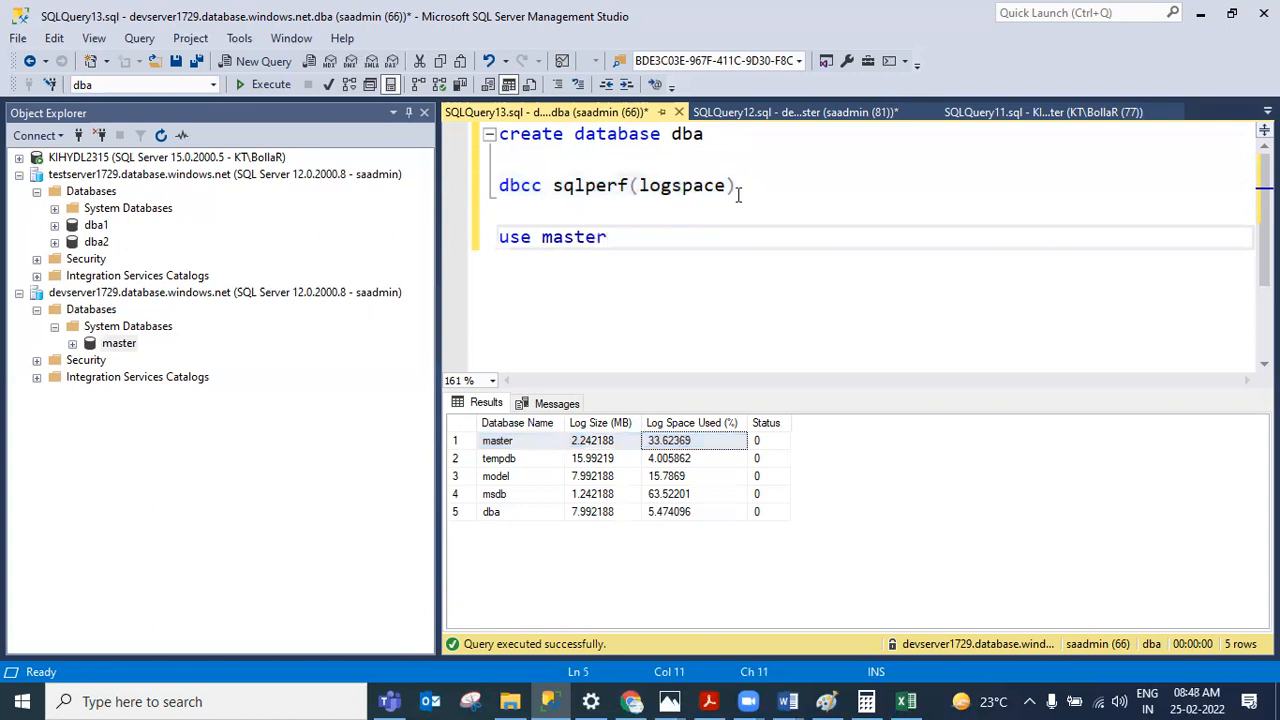
pyautogui.press('Return')
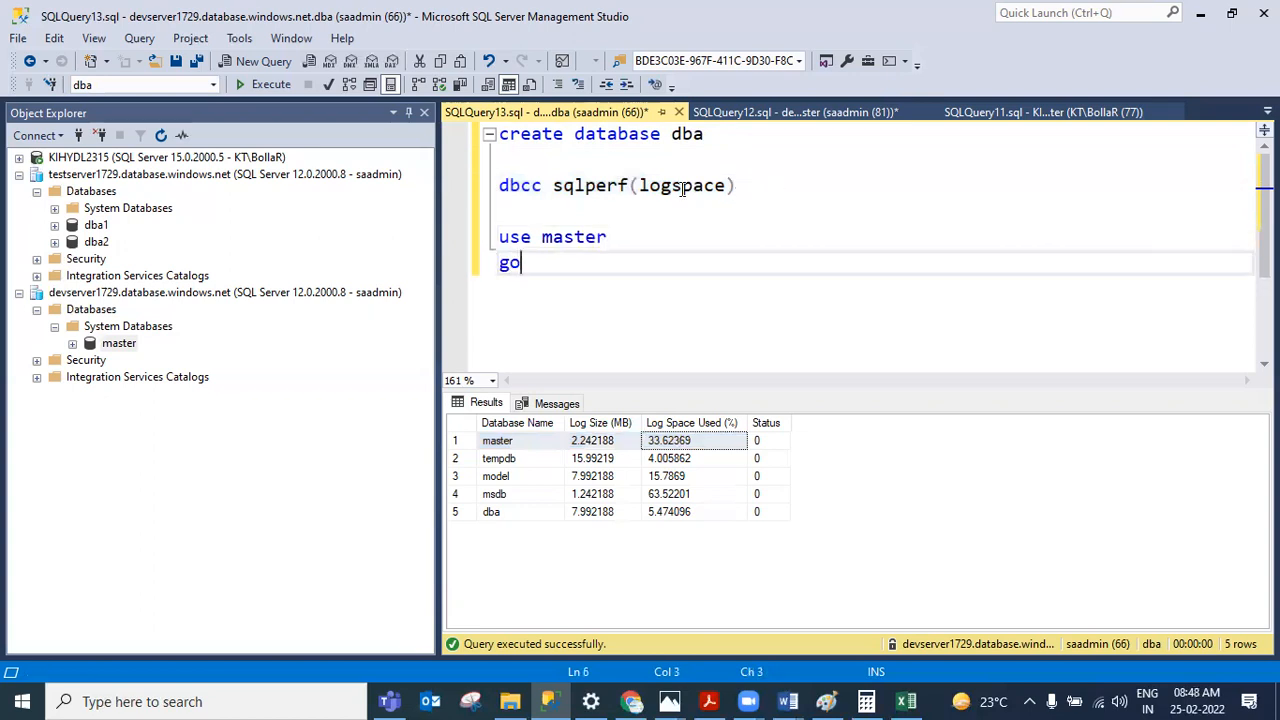
pyautogui.moveTo(537, 268); pyautogui.dragTo(465, 245)
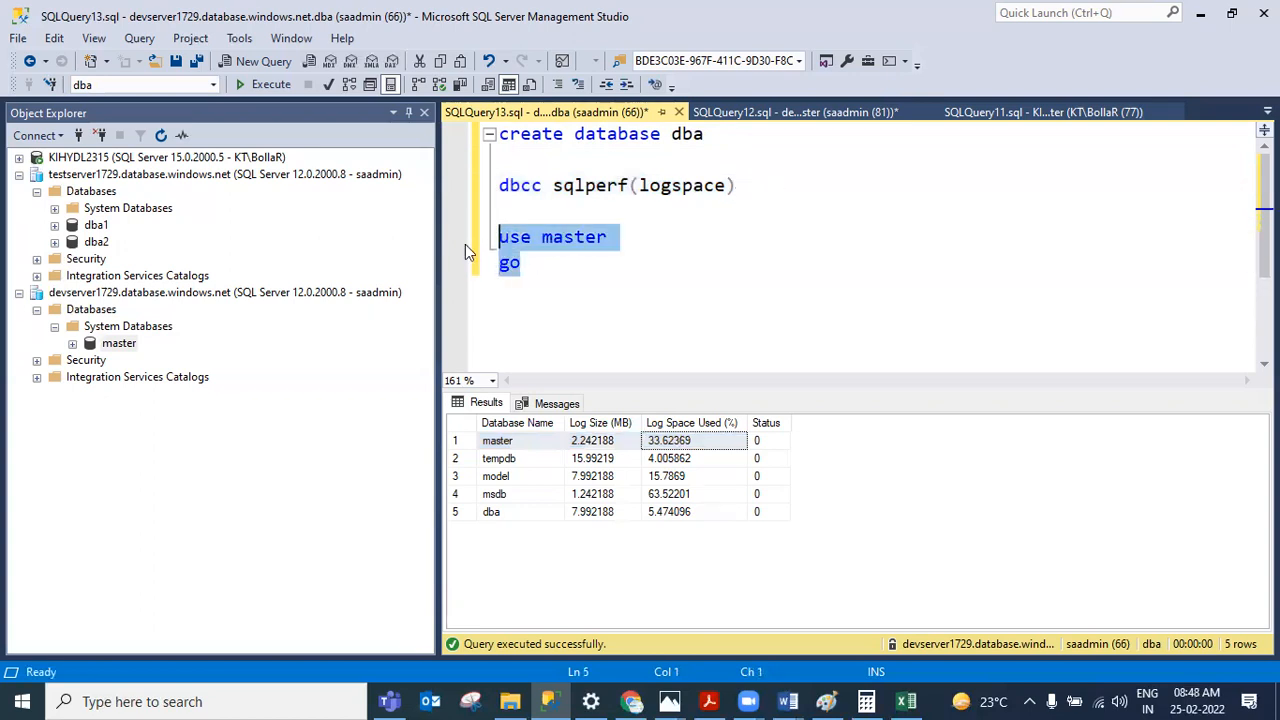
pyautogui.click(264, 90)
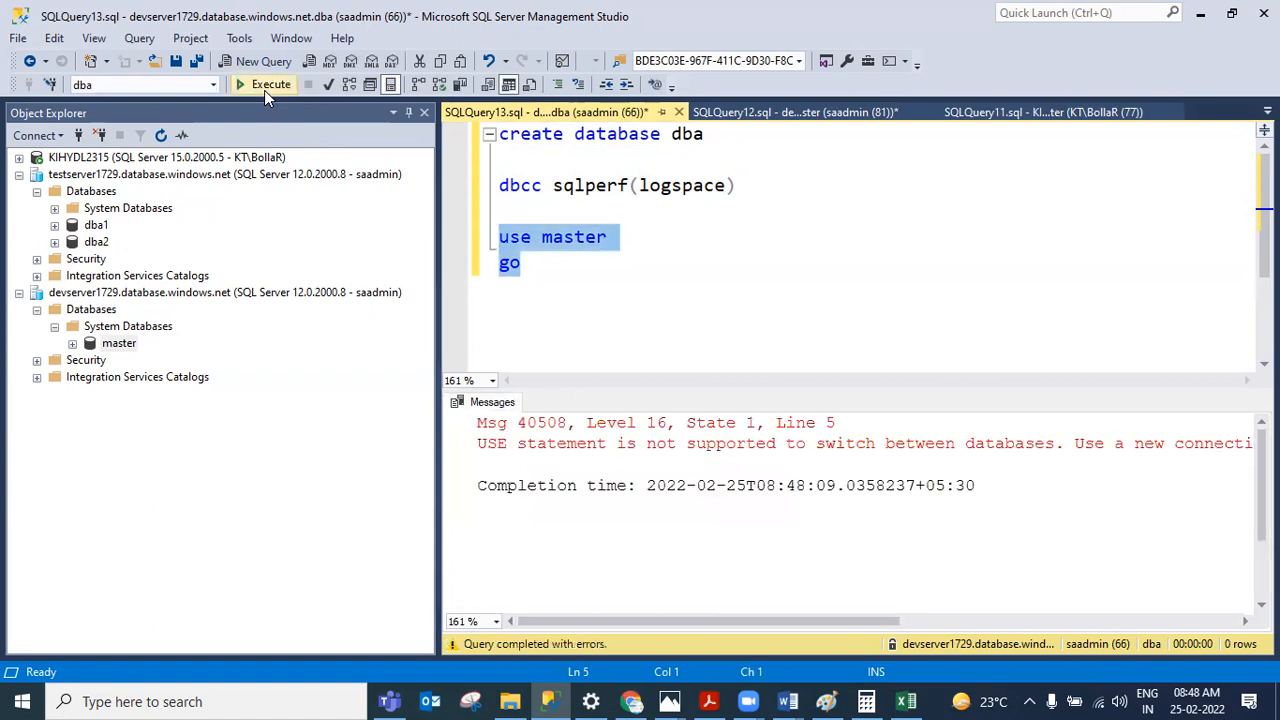
# Step: Try executing the use master and go lines again
pyautogui.click(588, 276)
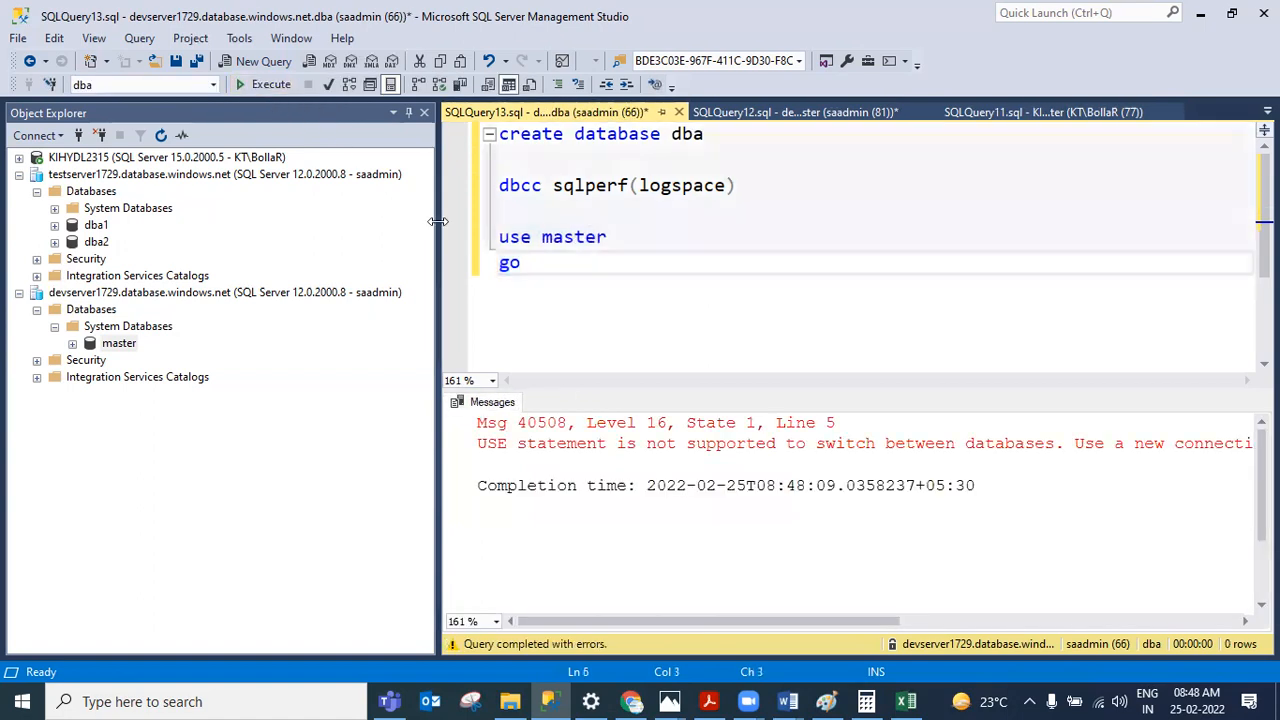
pyautogui.click(212, 84)
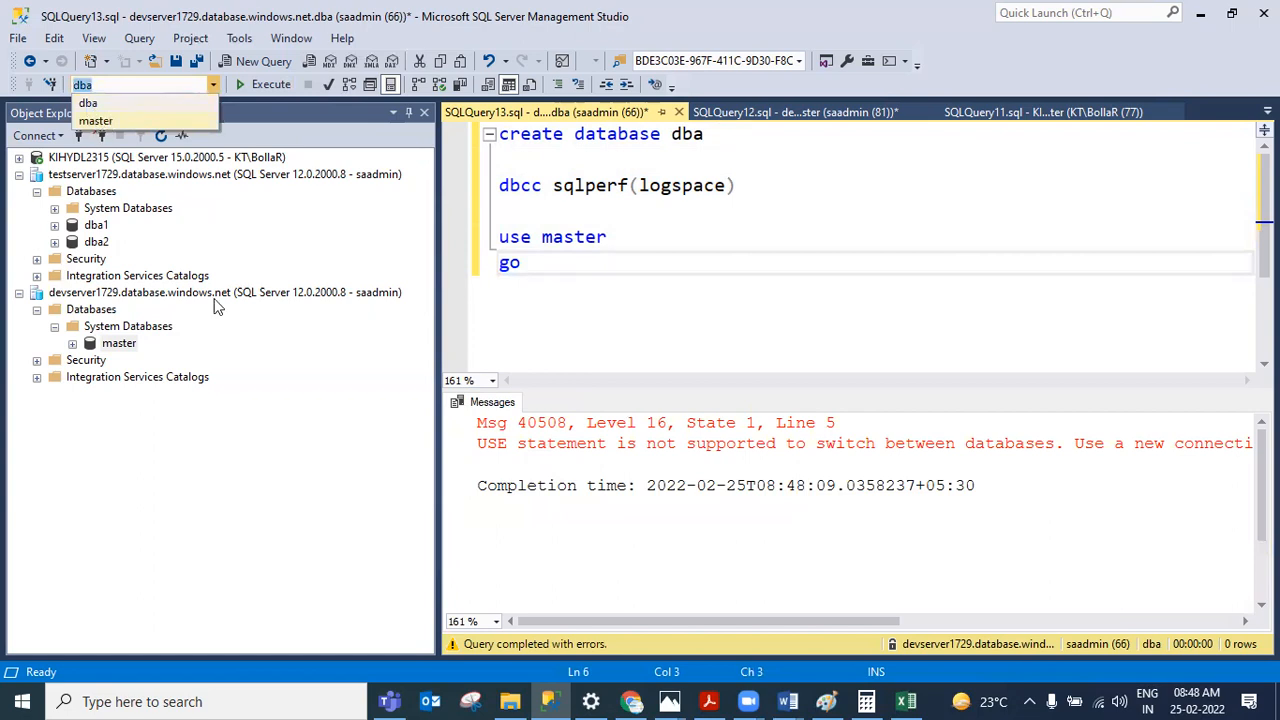
pyautogui.click(600, 298)
pyautogui.click(564, 270)
pyautogui.hotkey('shift', 'Up')
pyautogui.hotkey('shift', 'Home')
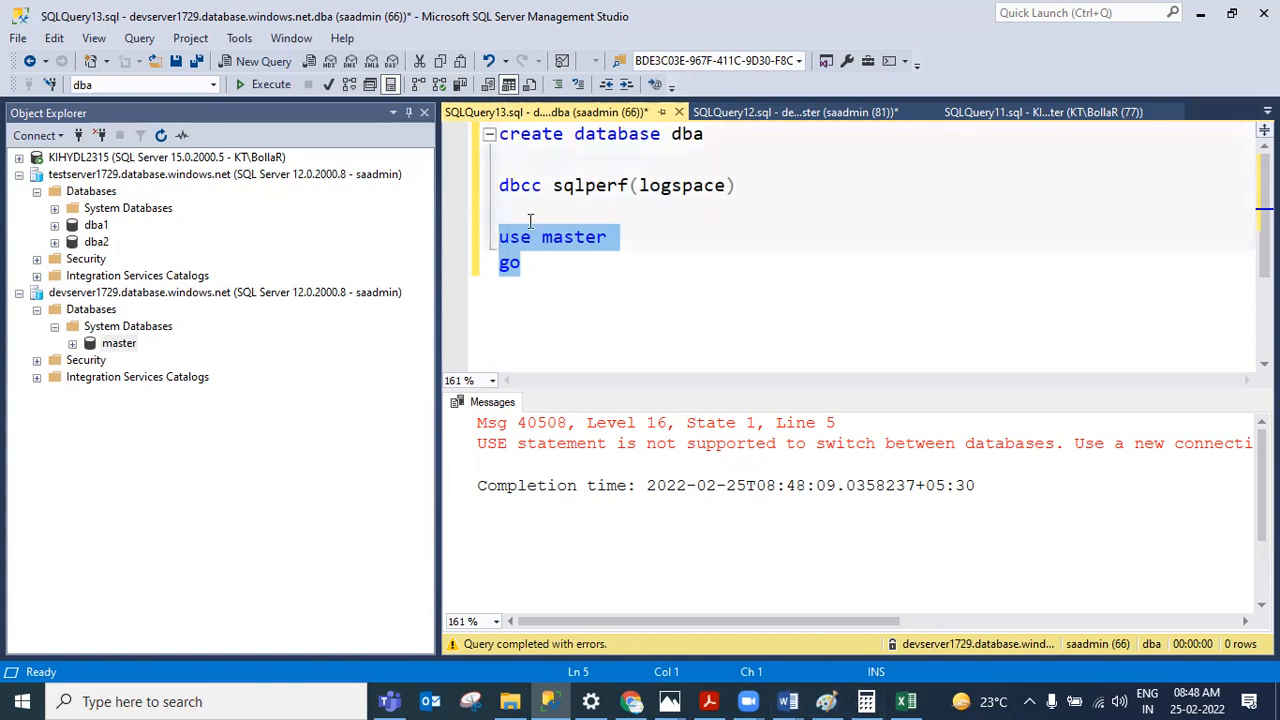
pyautogui.moveTo(571, 270); pyautogui.dragTo(478, 275)
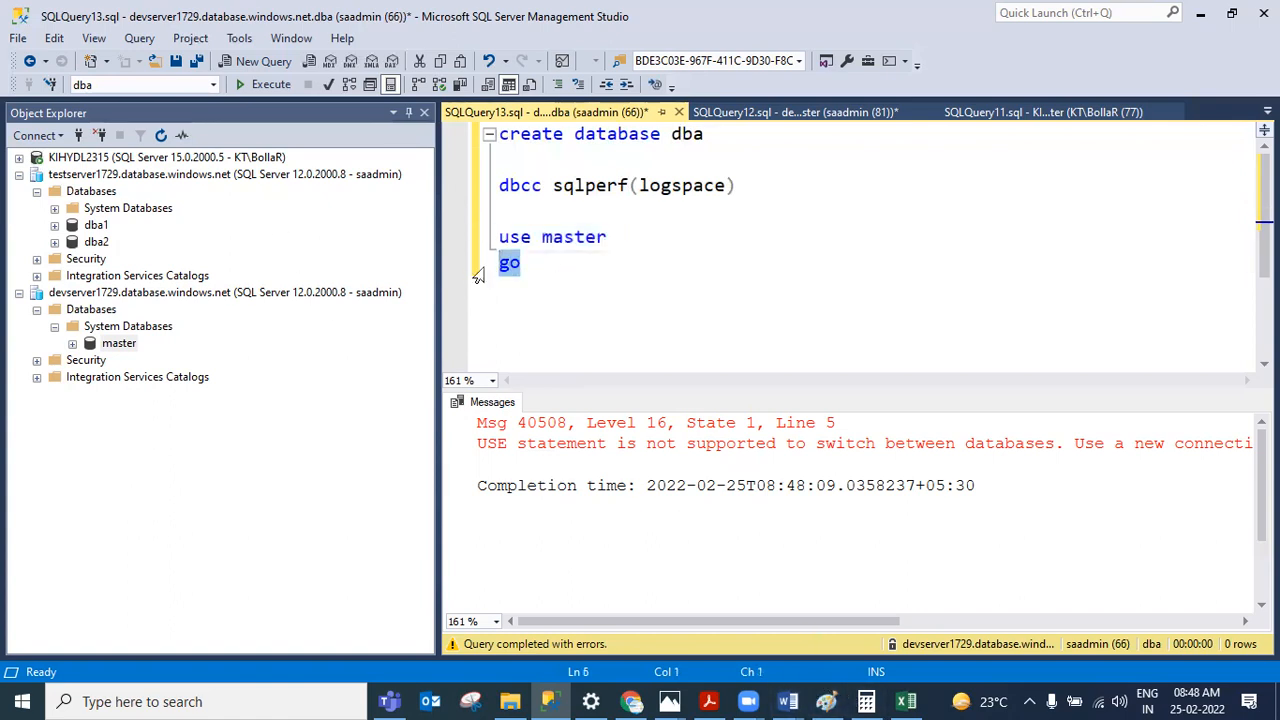
pyautogui.click(527, 264)
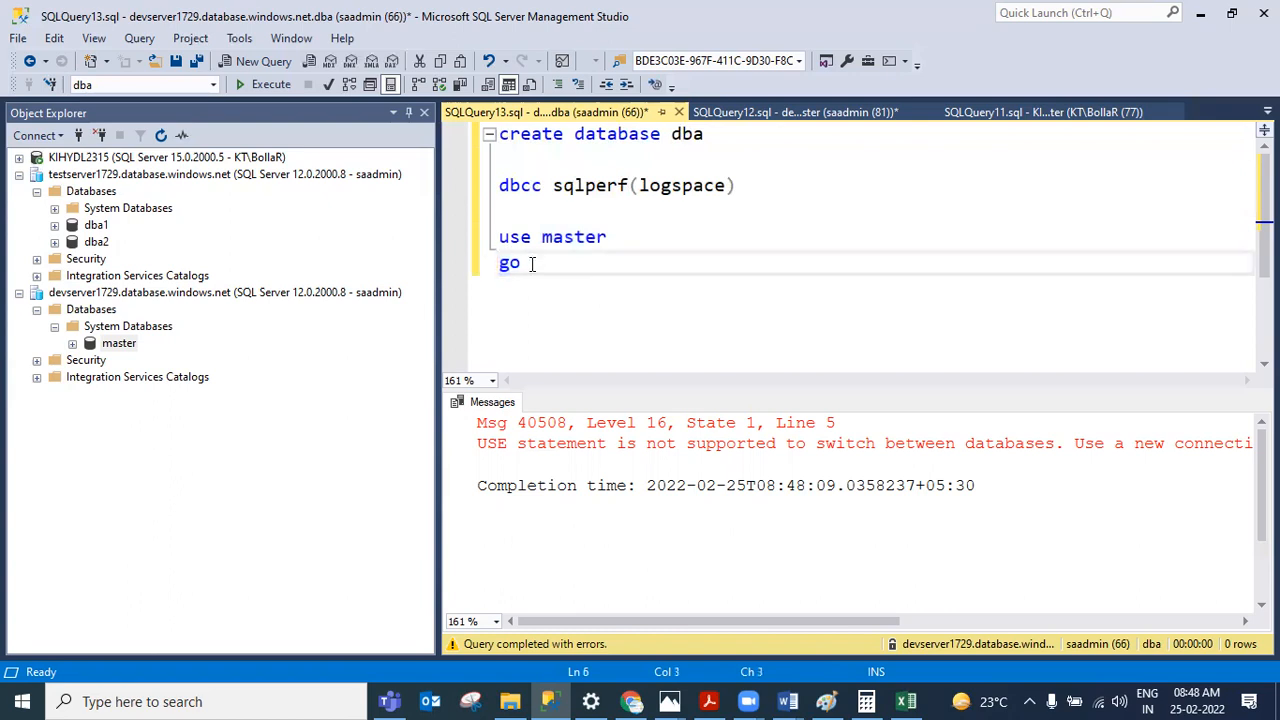
pyautogui.moveTo(531, 263); pyautogui.dragTo(493, 228)
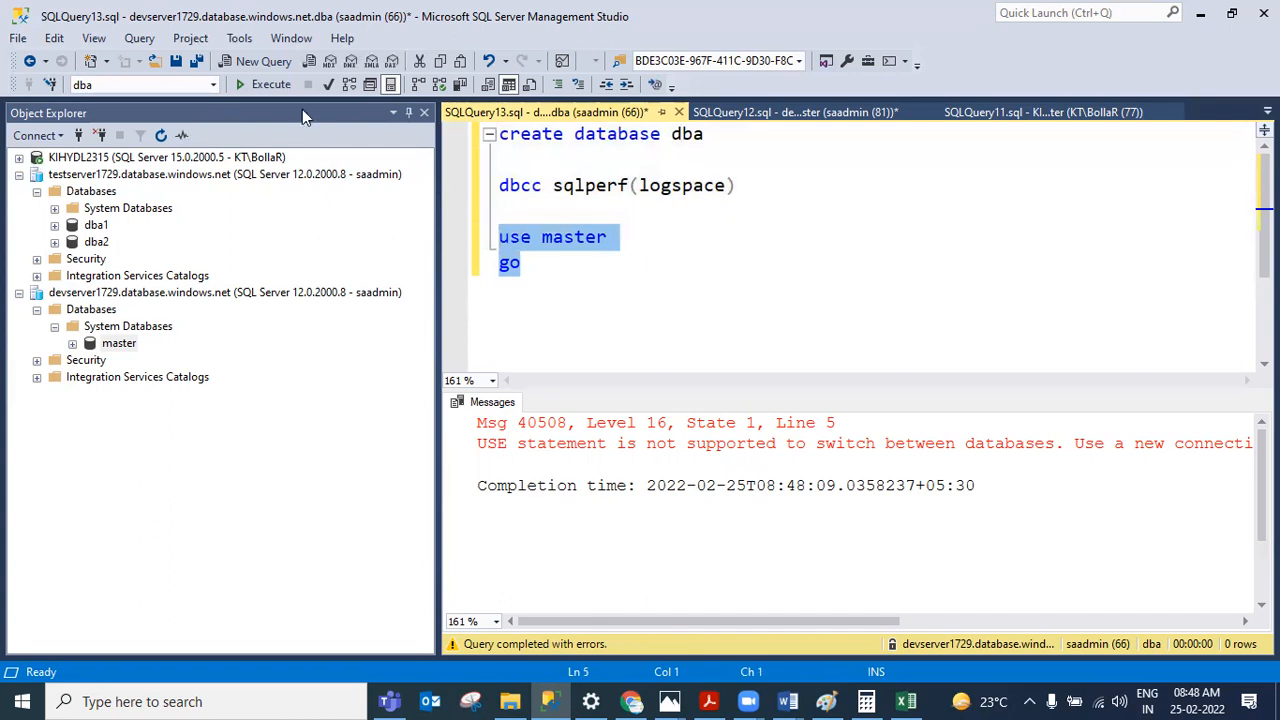
pyautogui.click(268, 85)
pyautogui.click(638, 280)
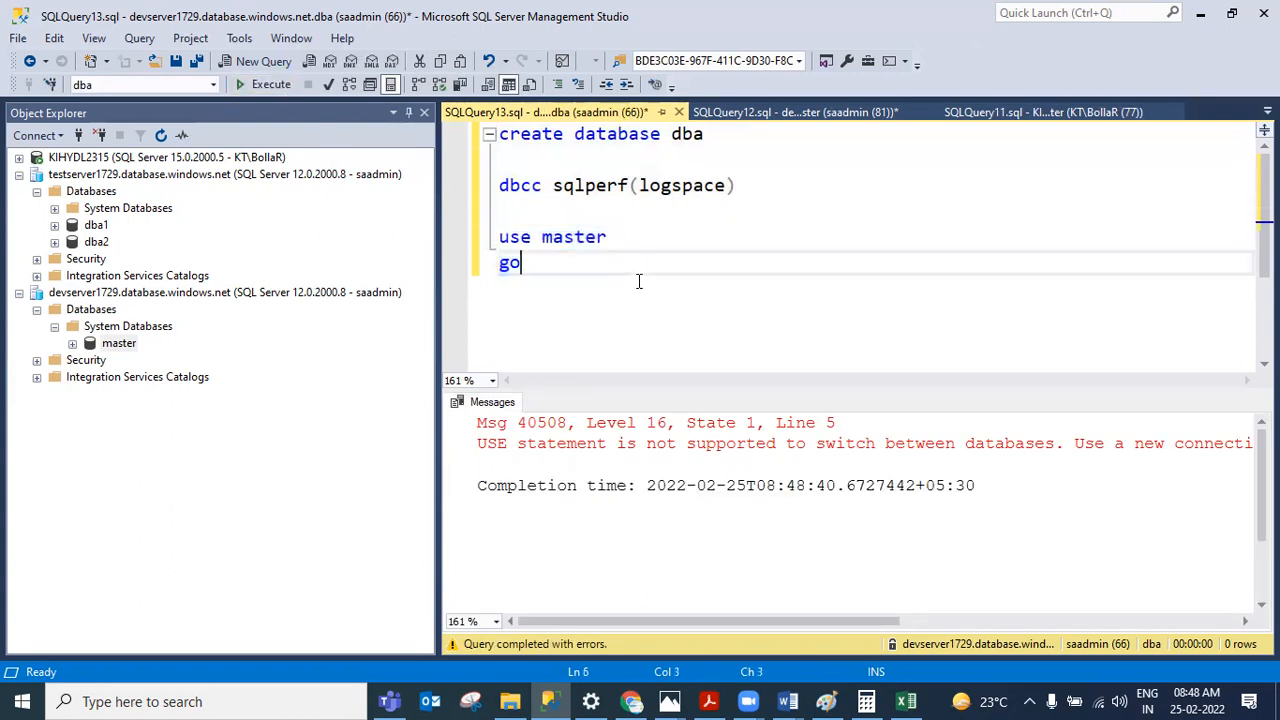
pyautogui.moveTo(548, 262); pyautogui.dragTo(473, 237)
pyautogui.click(627, 286)
pyautogui.click(94, 225)
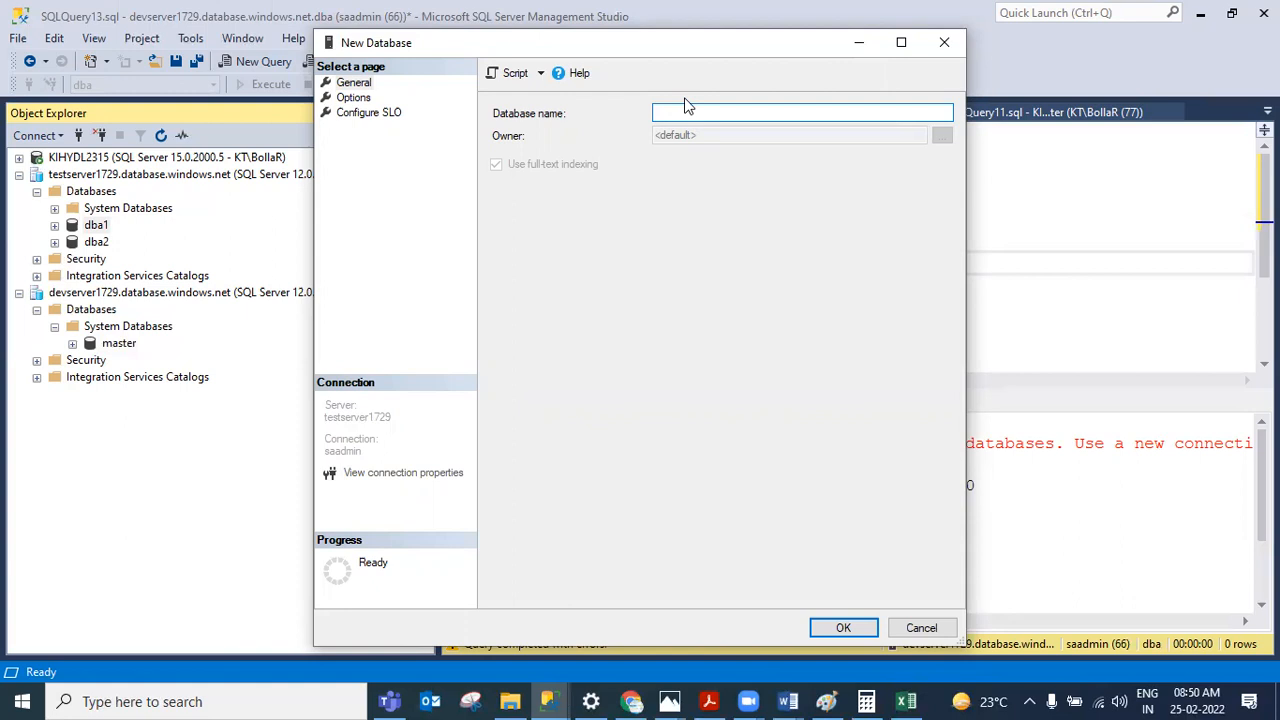
pyautogui.click(353, 97)
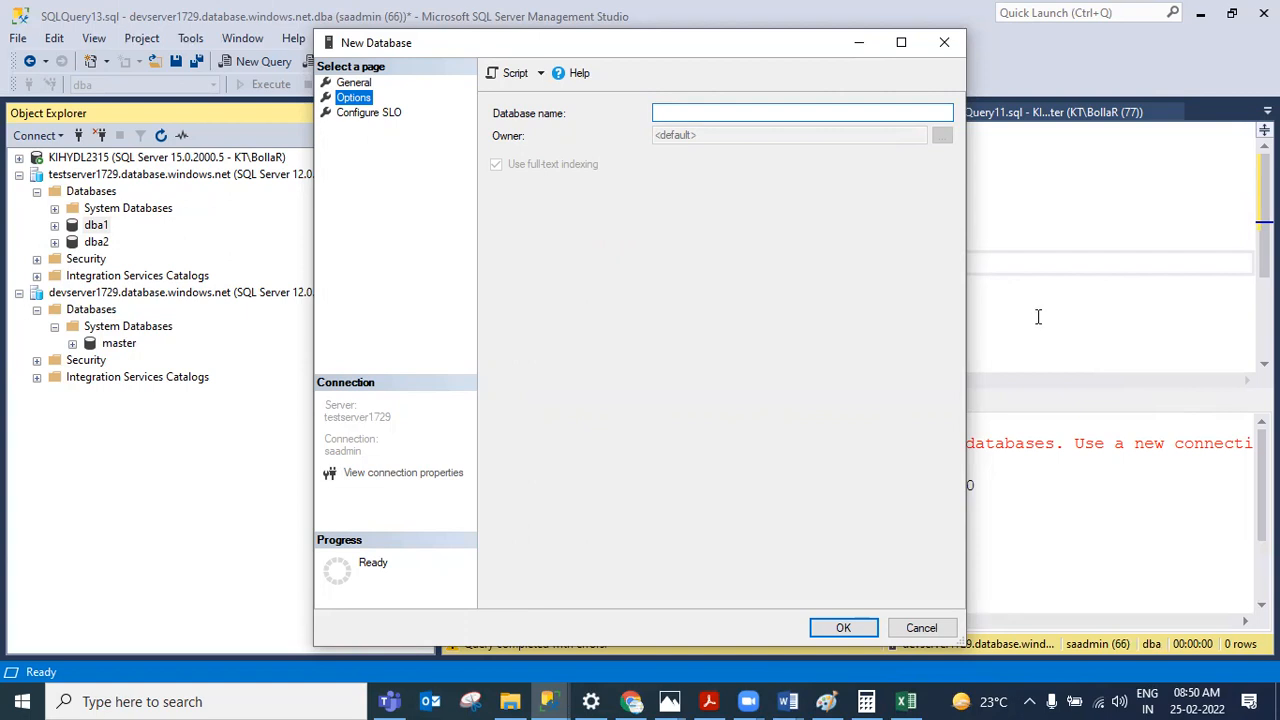
pyautogui.press('Escape')
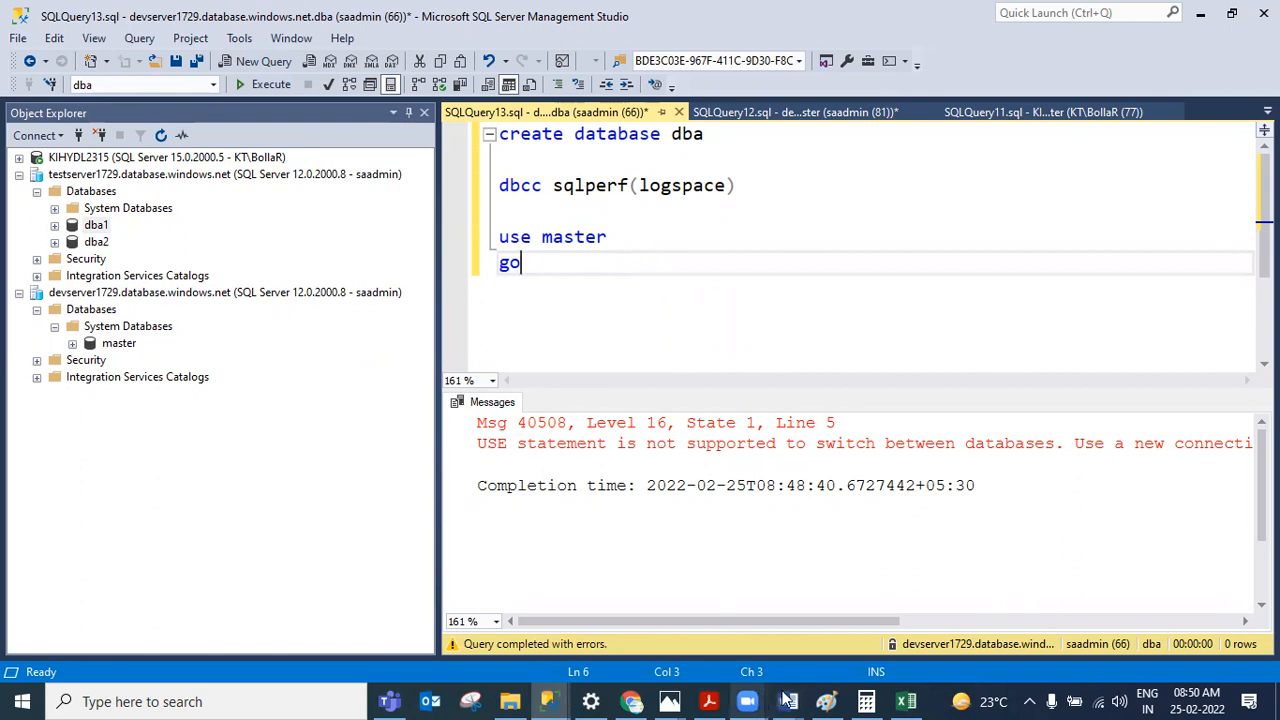
# Step: Switch to the AZURE SQL DBA Notes document and scroll to the DTU and vCore model types
pyautogui.moveTo(788, 700)
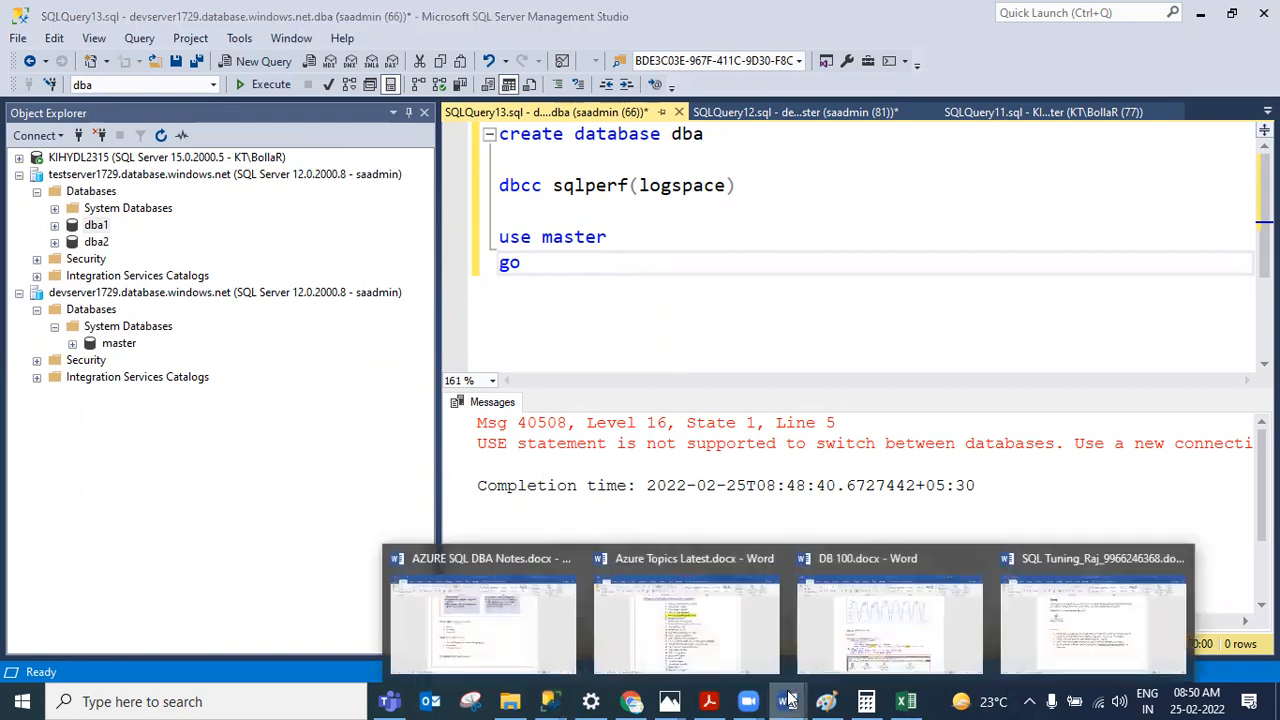
pyautogui.click(525, 613)
pyautogui.scroll(-2, 416, 275)
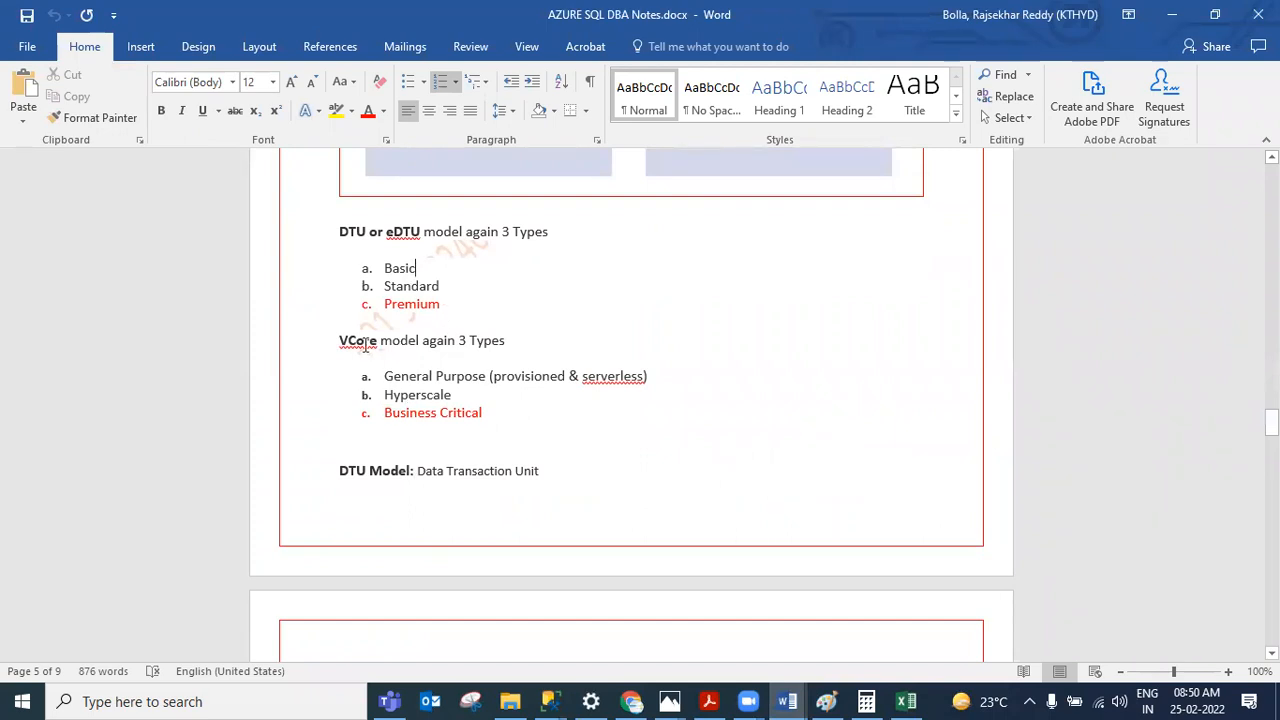
# Step: Highlight the DTU tier names Basic, Standard and Premium in the notes one by one
pyautogui.moveTo(497, 420); pyautogui.dragTo(386, 377)
pyautogui.press('Down')
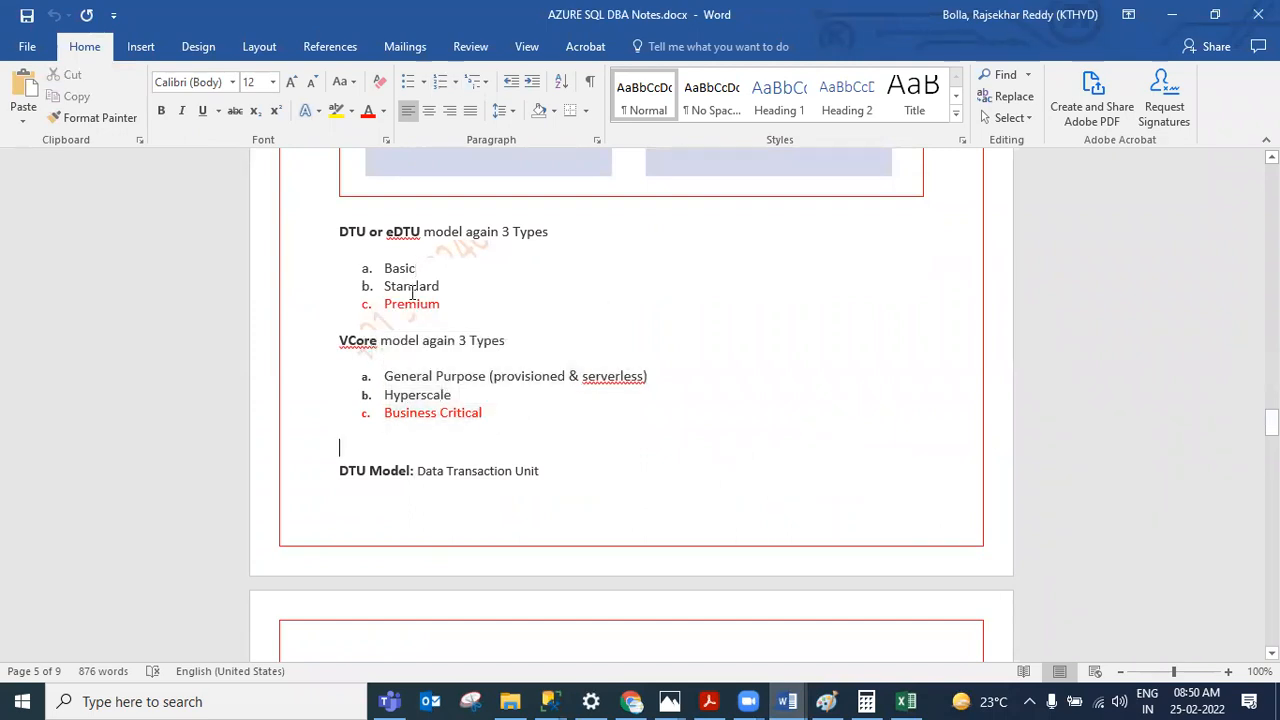
pyautogui.moveTo(442, 304); pyautogui.dragTo(388, 316)
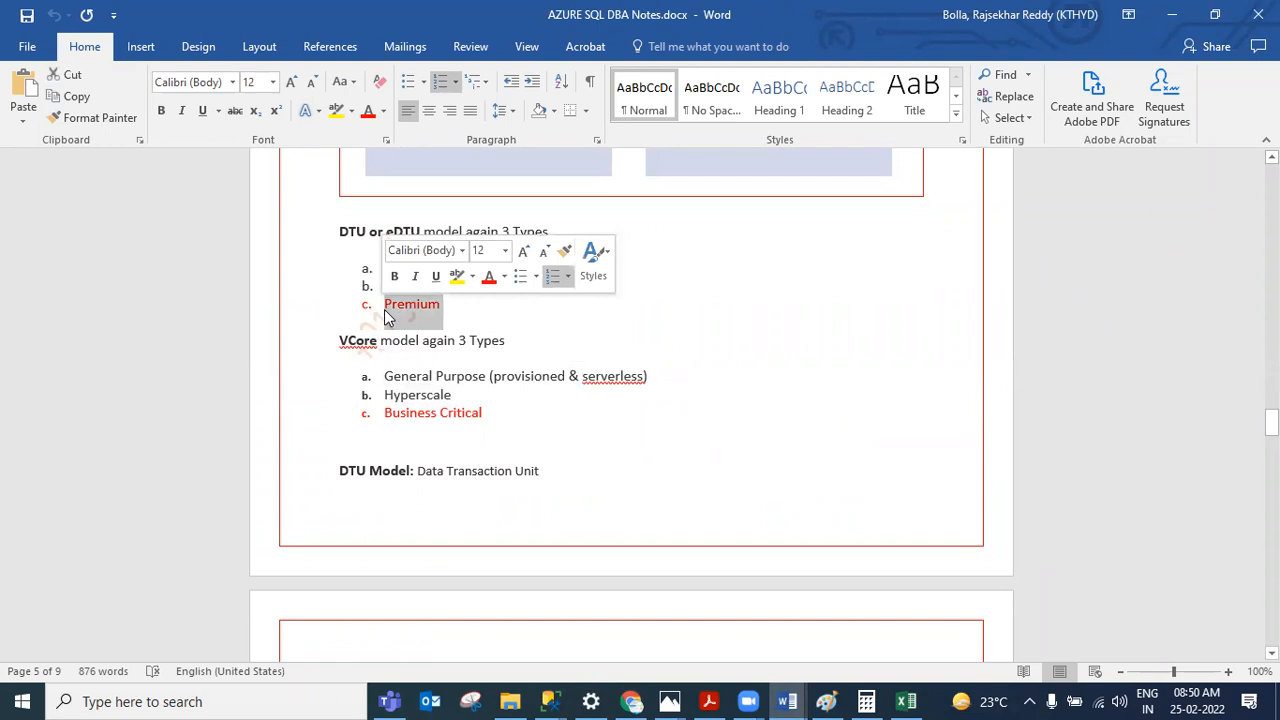
pyautogui.moveTo(483, 413); pyautogui.dragTo(466, 416)
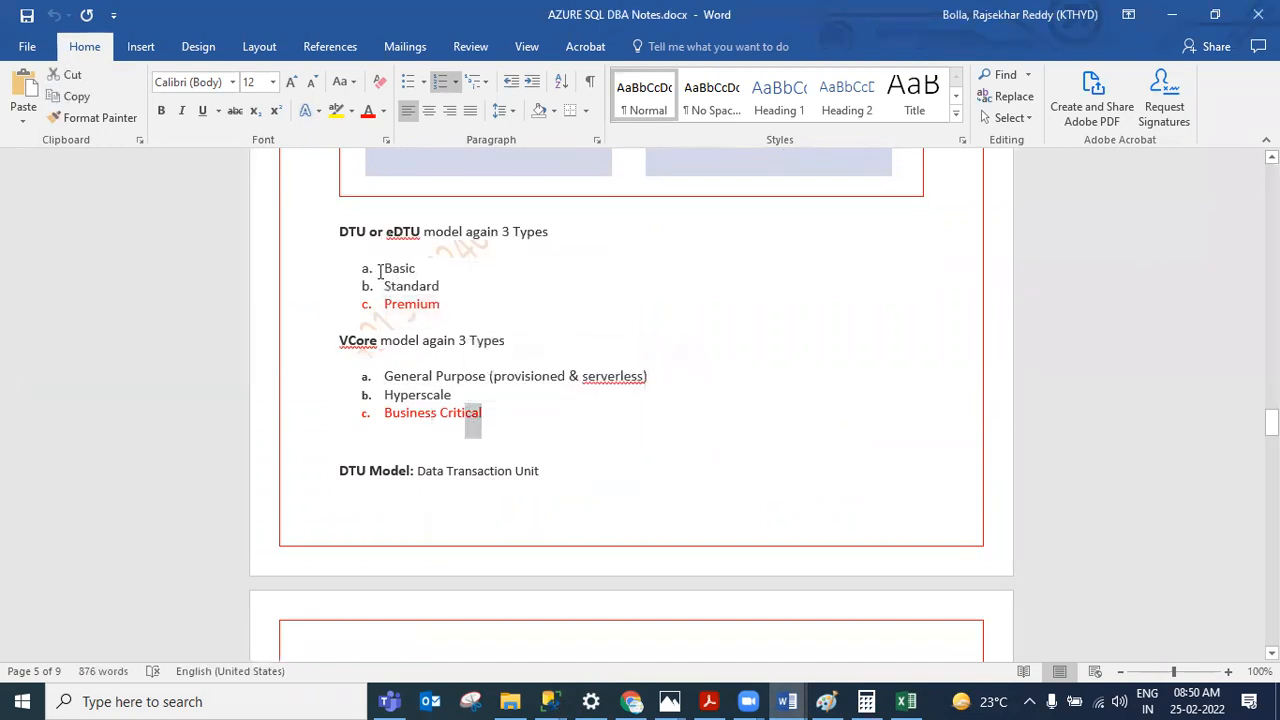
pyautogui.moveTo(440, 304); pyautogui.dragTo(380, 305)
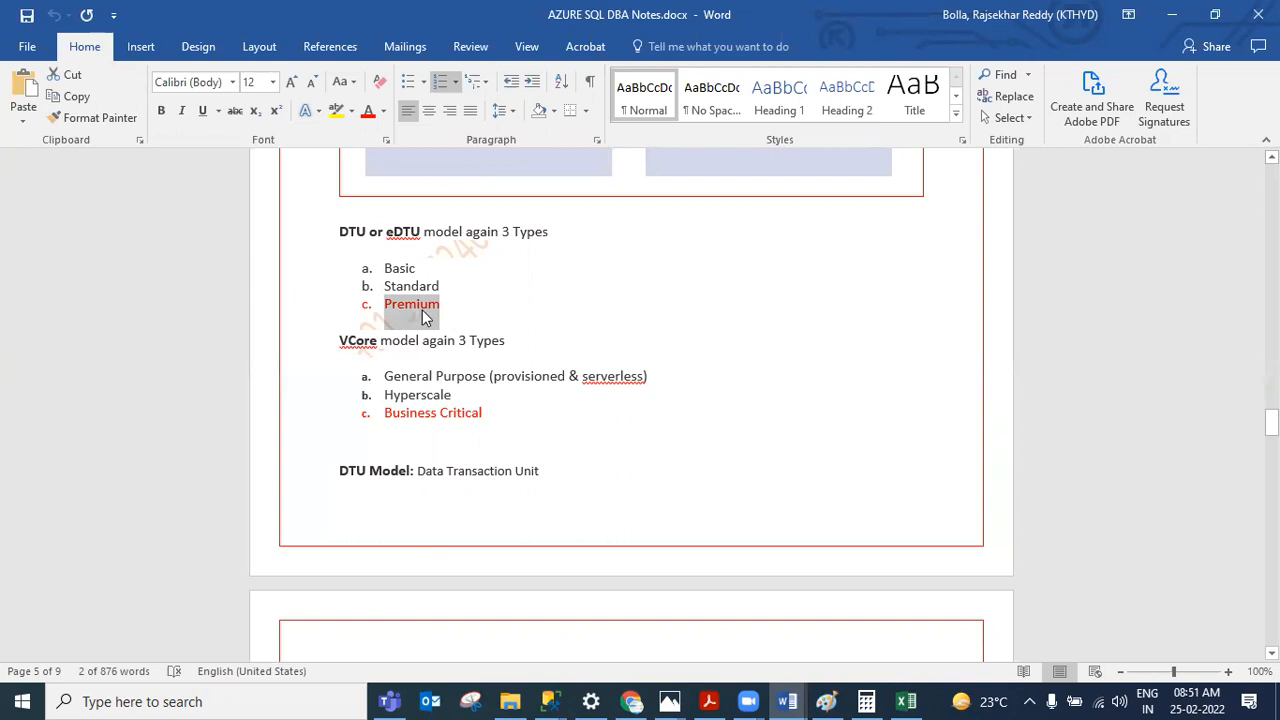
pyautogui.click(457, 282)
pyautogui.doubleClick(408, 286)
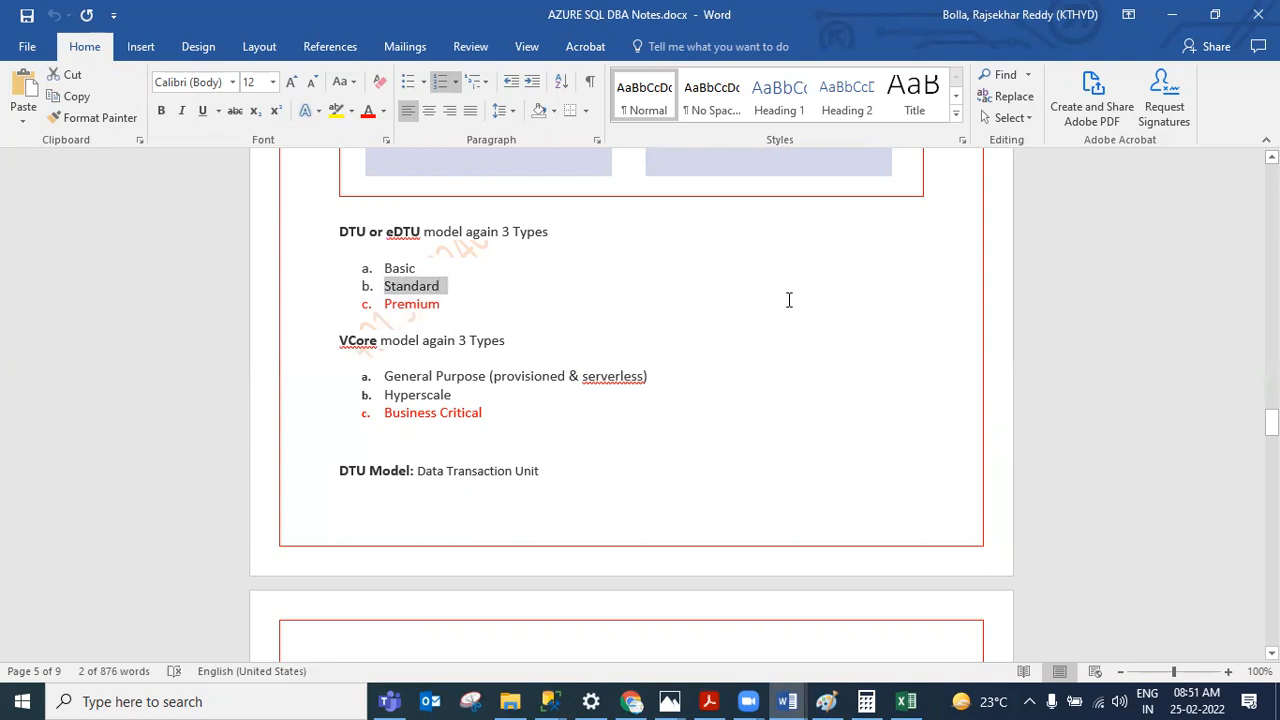
pyautogui.doubleClick(414, 272)
pyautogui.click(398, 270)
pyautogui.doubleClick(400, 269)
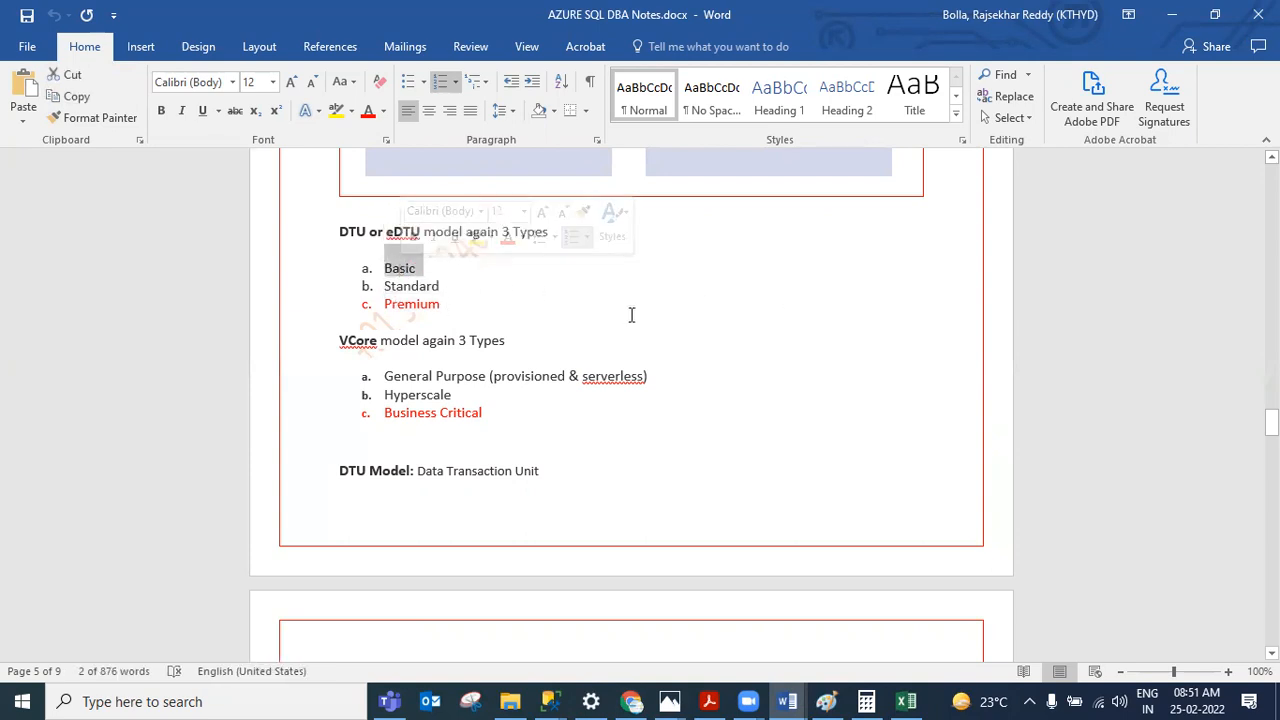
pyautogui.click(418, 286)
pyautogui.doubleClick(418, 286)
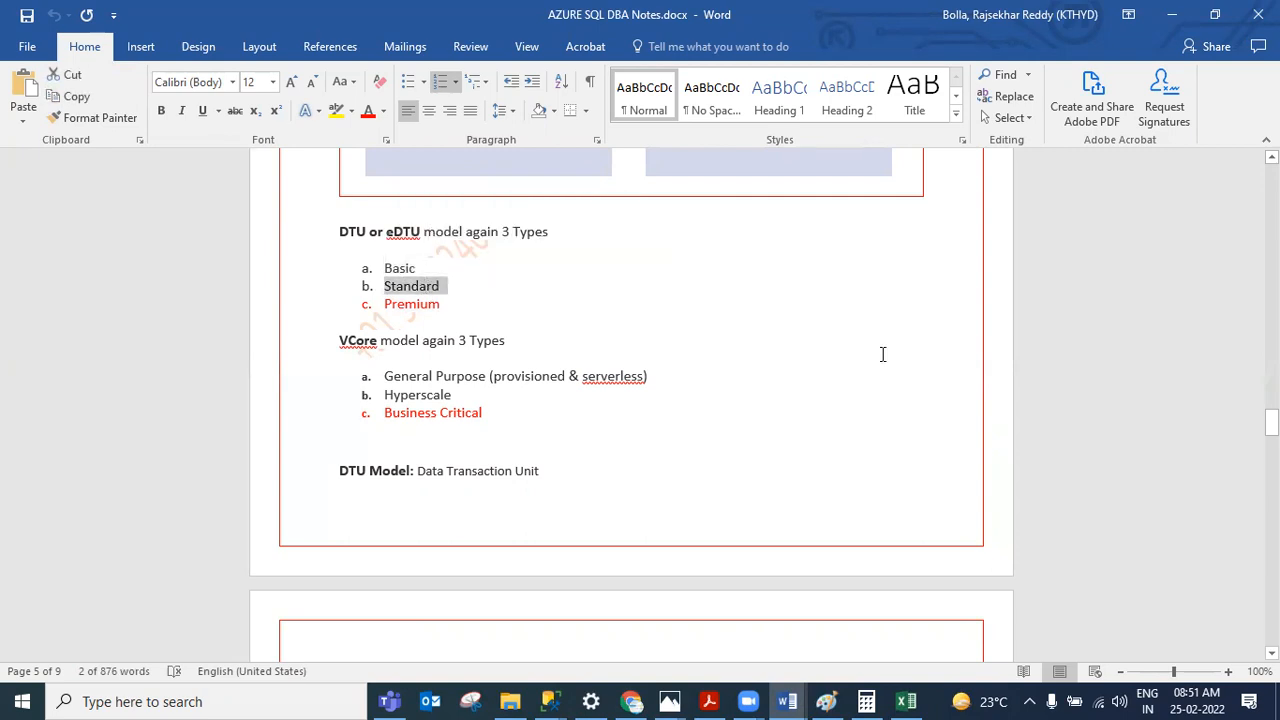
pyautogui.click(388, 306)
pyautogui.doubleClick(388, 306)
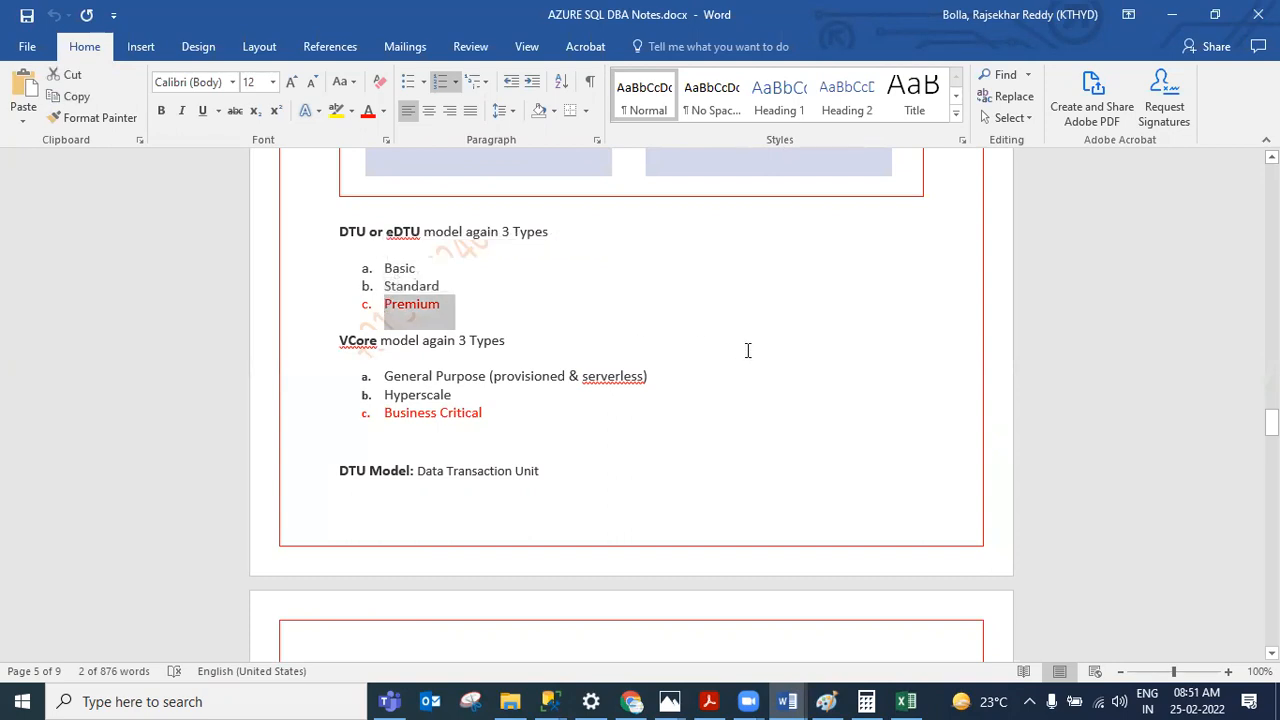
pyautogui.click(537, 292)
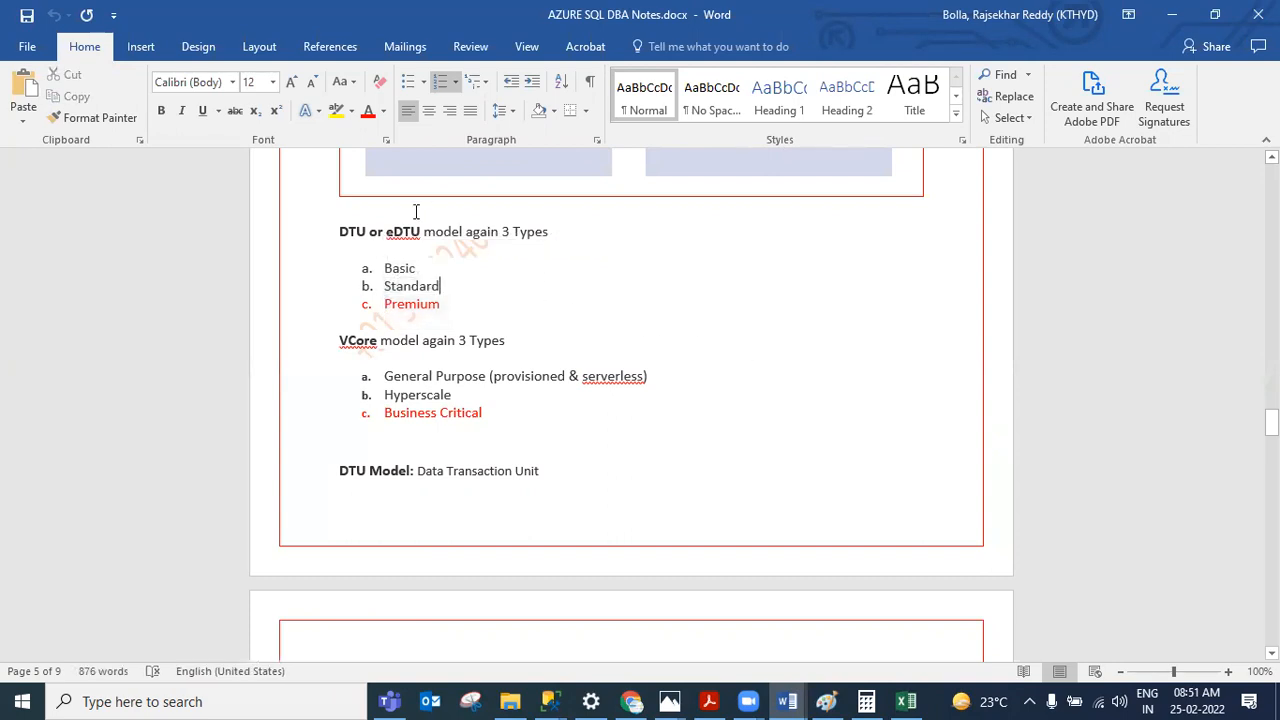
# Step: Highlight the vCore tiers General Purpose, Hyperscale and Business Critical, then both tier lists together
pyautogui.moveTo(384, 377)
pyautogui.mouseDown()
pyautogui.moveTo(674, 386)
pyautogui.moveTo(667, 366)
pyautogui.moveTo(383, 377)
pyautogui.mouseUp()
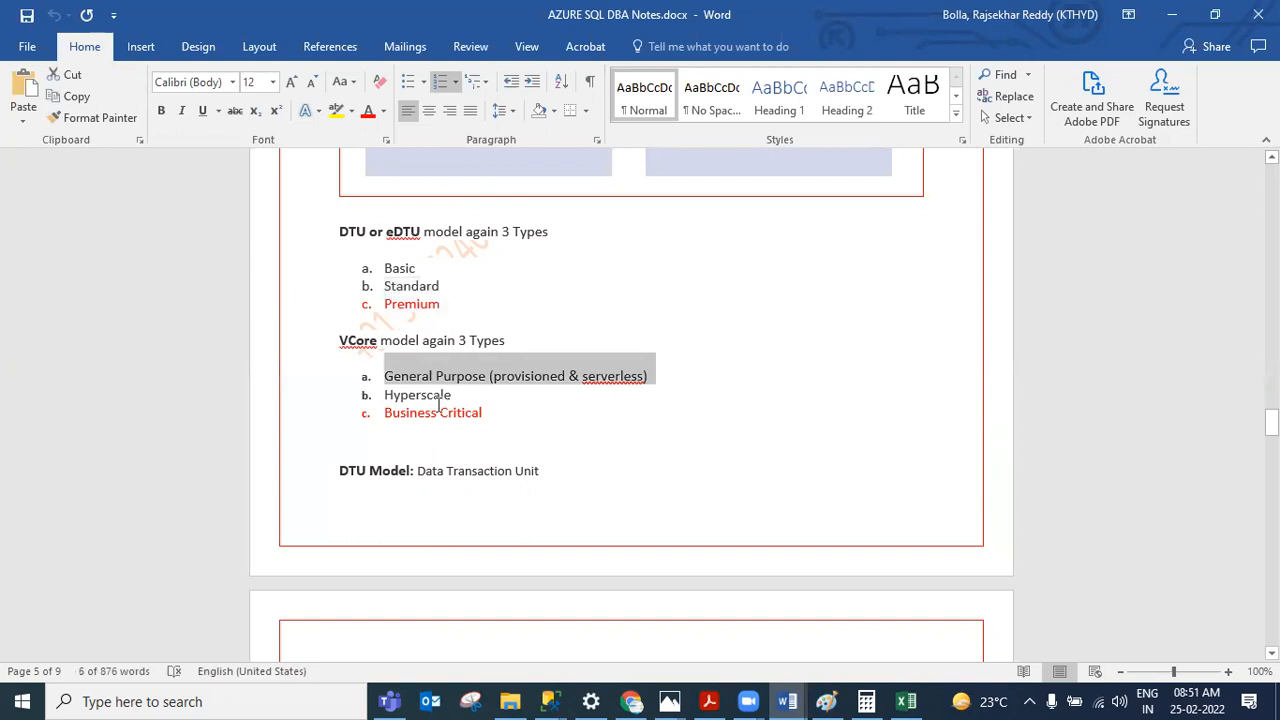
pyautogui.moveTo(500, 411); pyautogui.dragTo(380, 409)
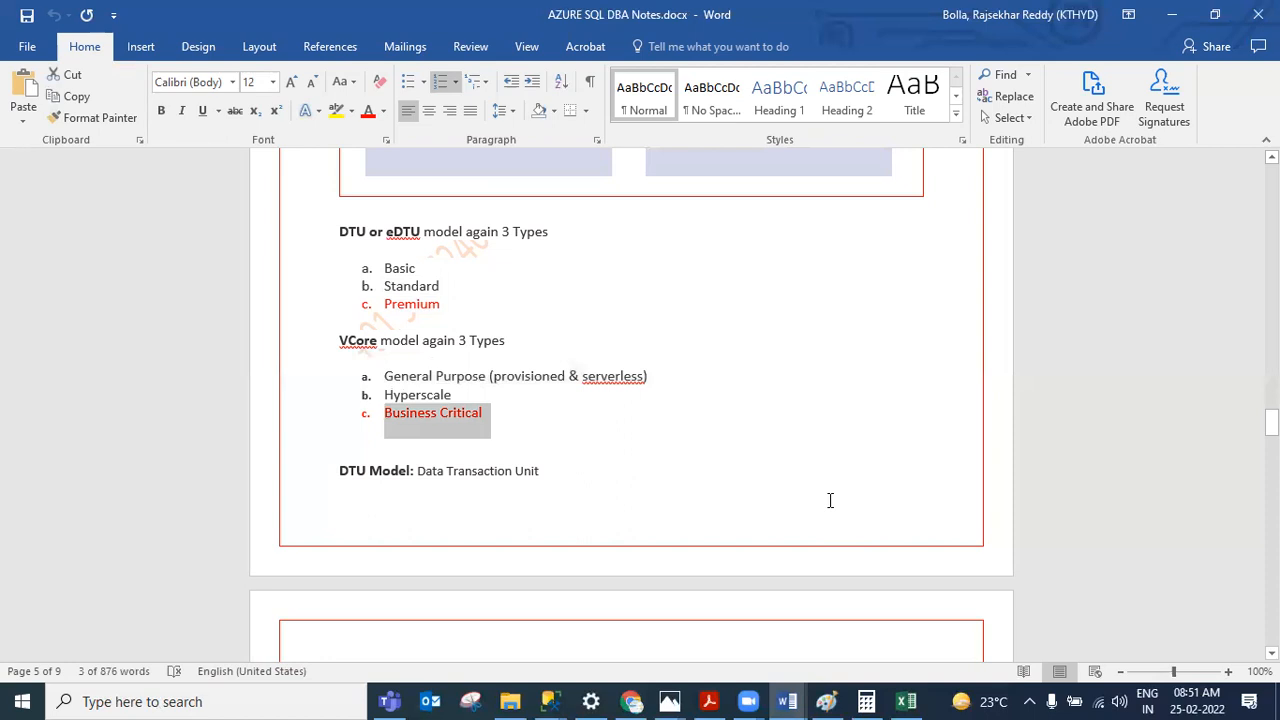
pyautogui.click(542, 414)
pyautogui.moveTo(463, 402); pyautogui.dragTo(383, 396)
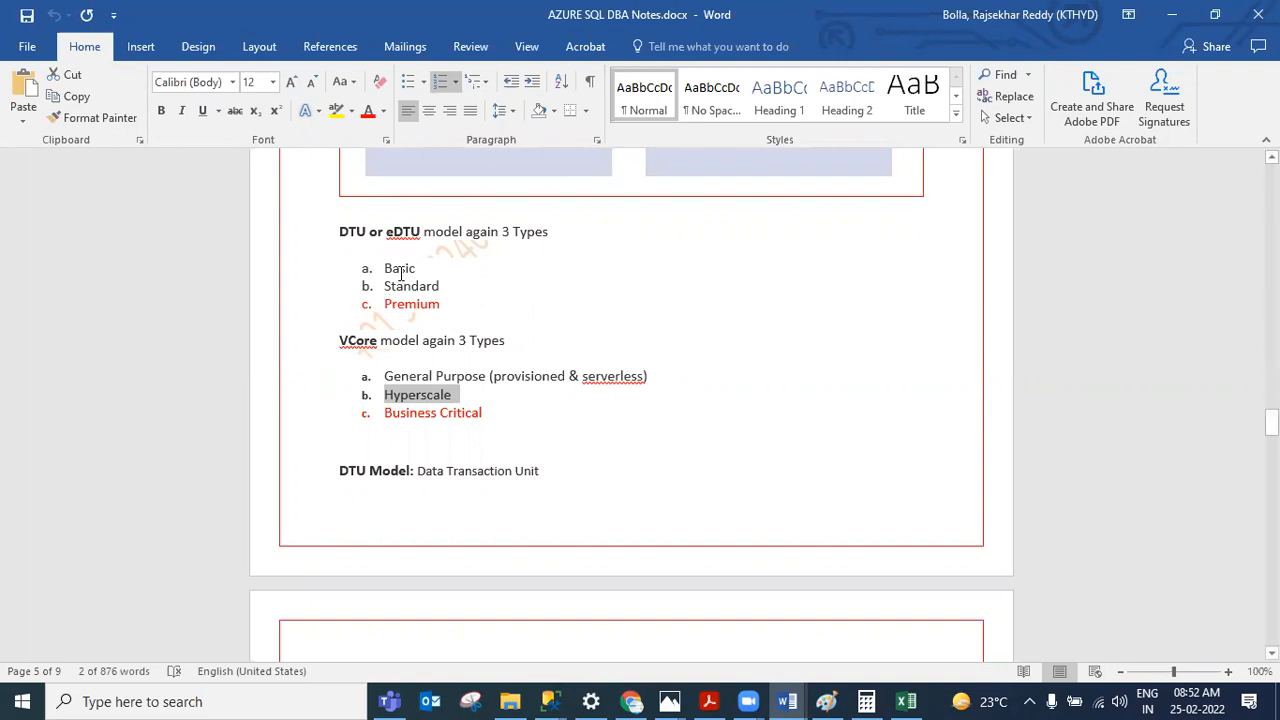
pyautogui.moveTo(383, 266); pyautogui.dragTo(488, 432)
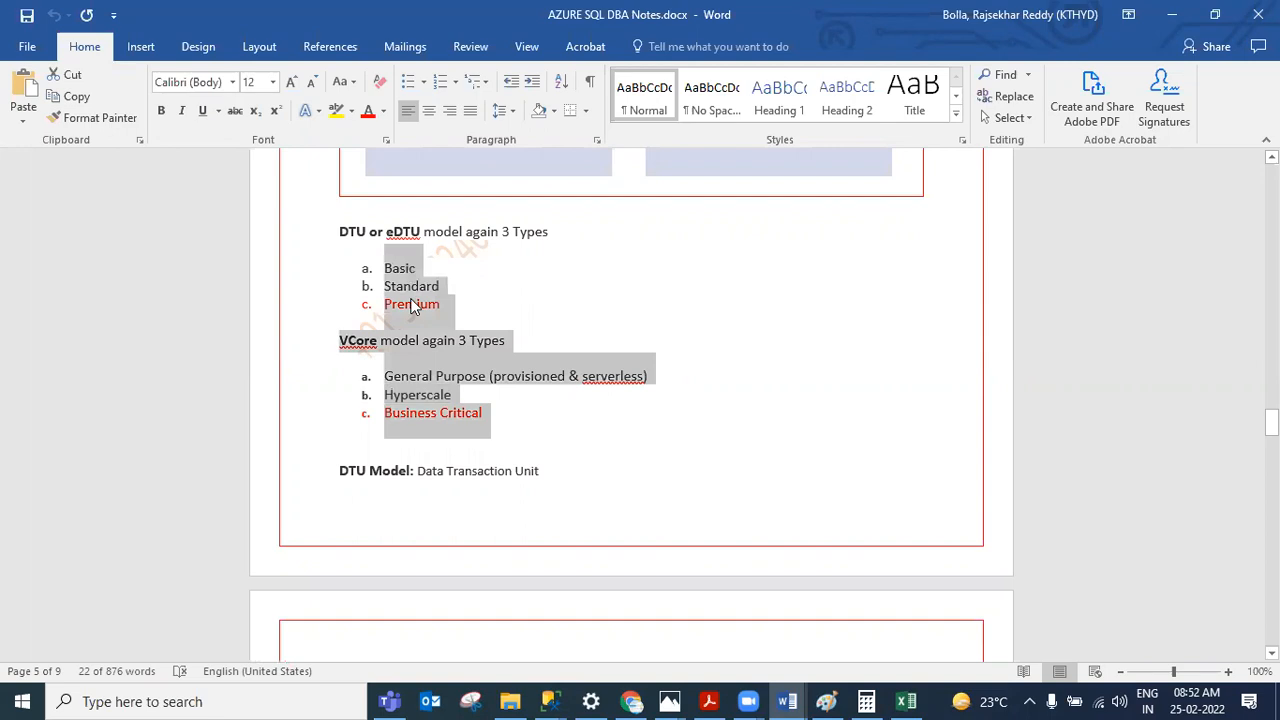
pyautogui.click(514, 421)
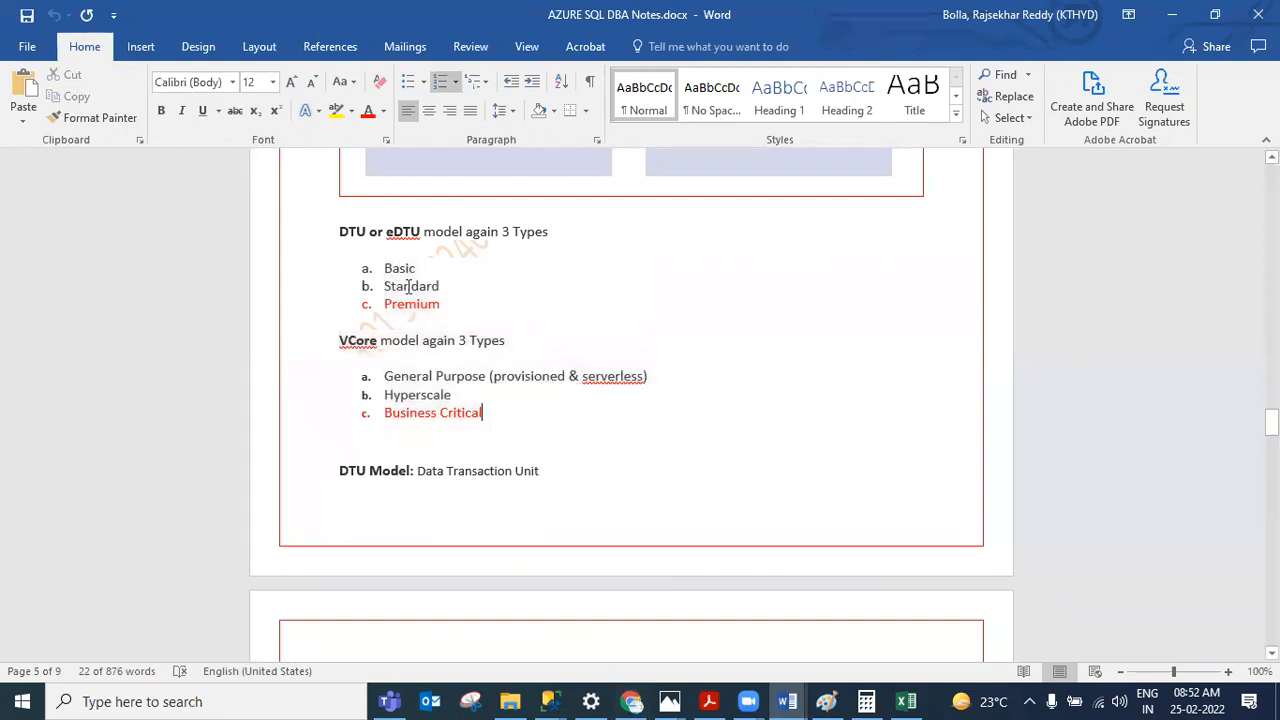
pyautogui.doubleClick(386, 268)
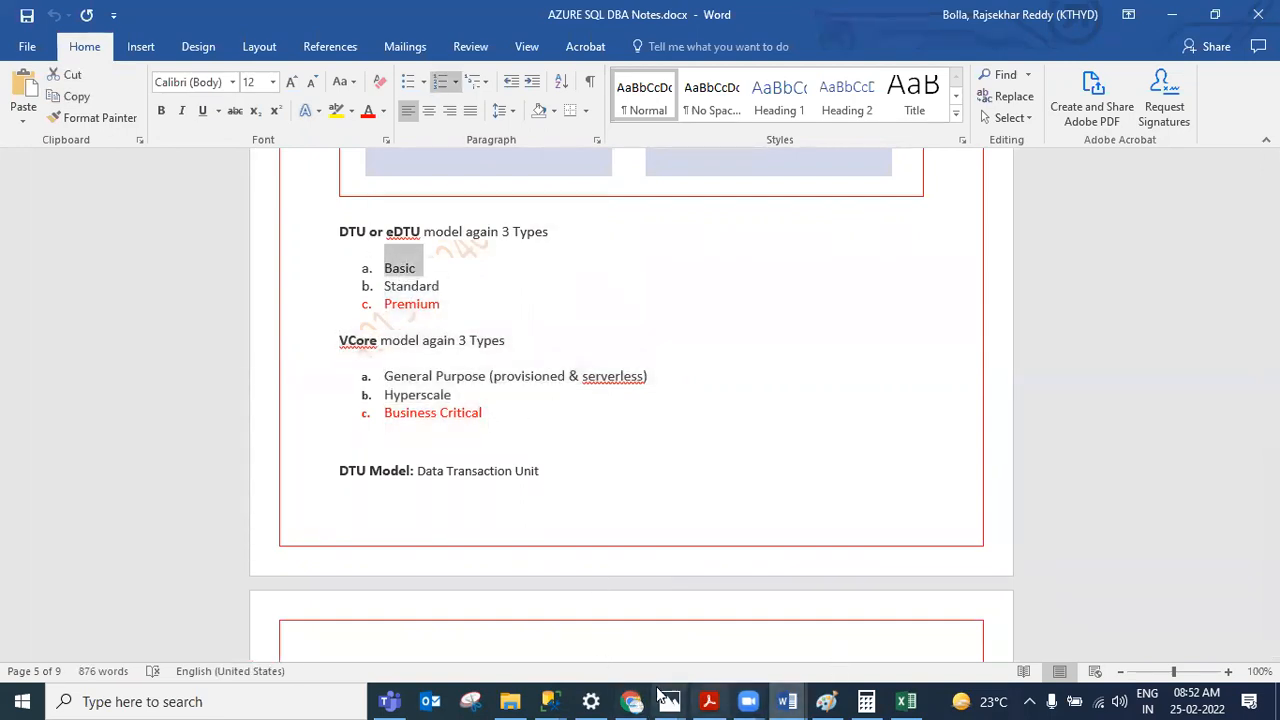
# Step: Switch to the query editor, change the statement to create database dba1 (edition='Basic) and execute it
pyautogui.click(549, 701)
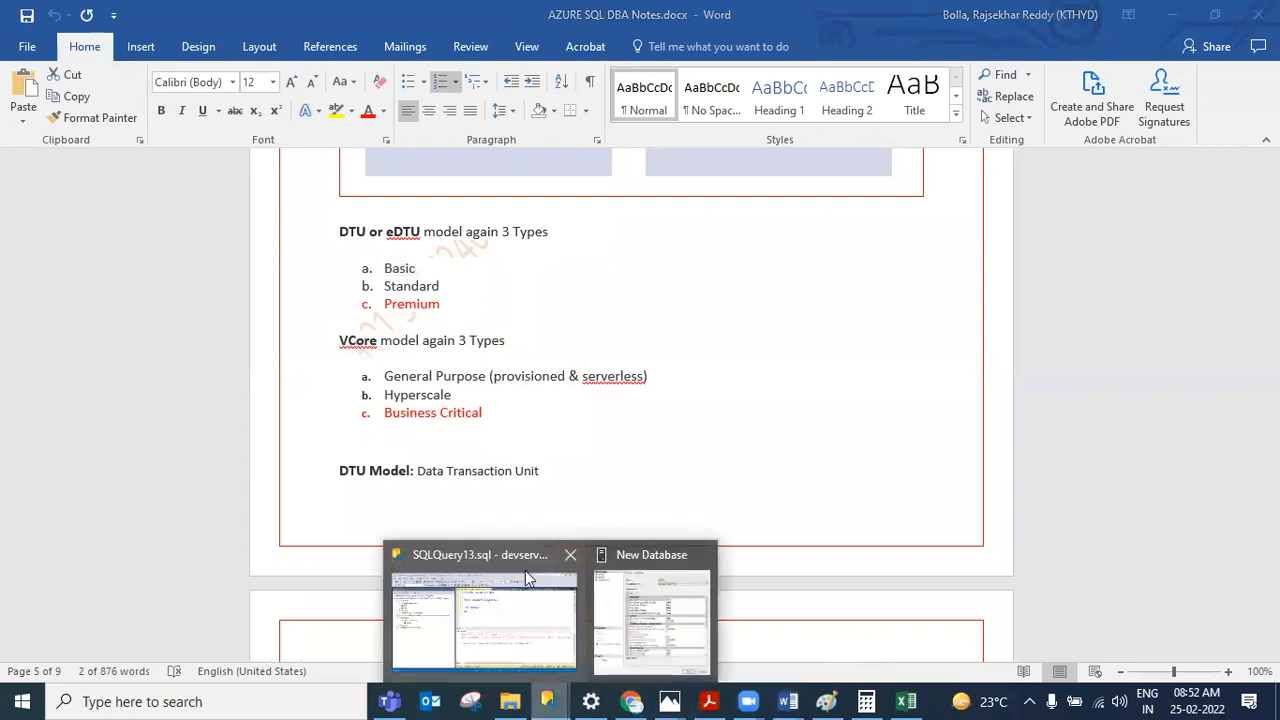
pyautogui.click(527, 578)
pyautogui.click(722, 141)
pyautogui.write('1')
pyautogui.press('Return')
pyautogui.write('(edition')
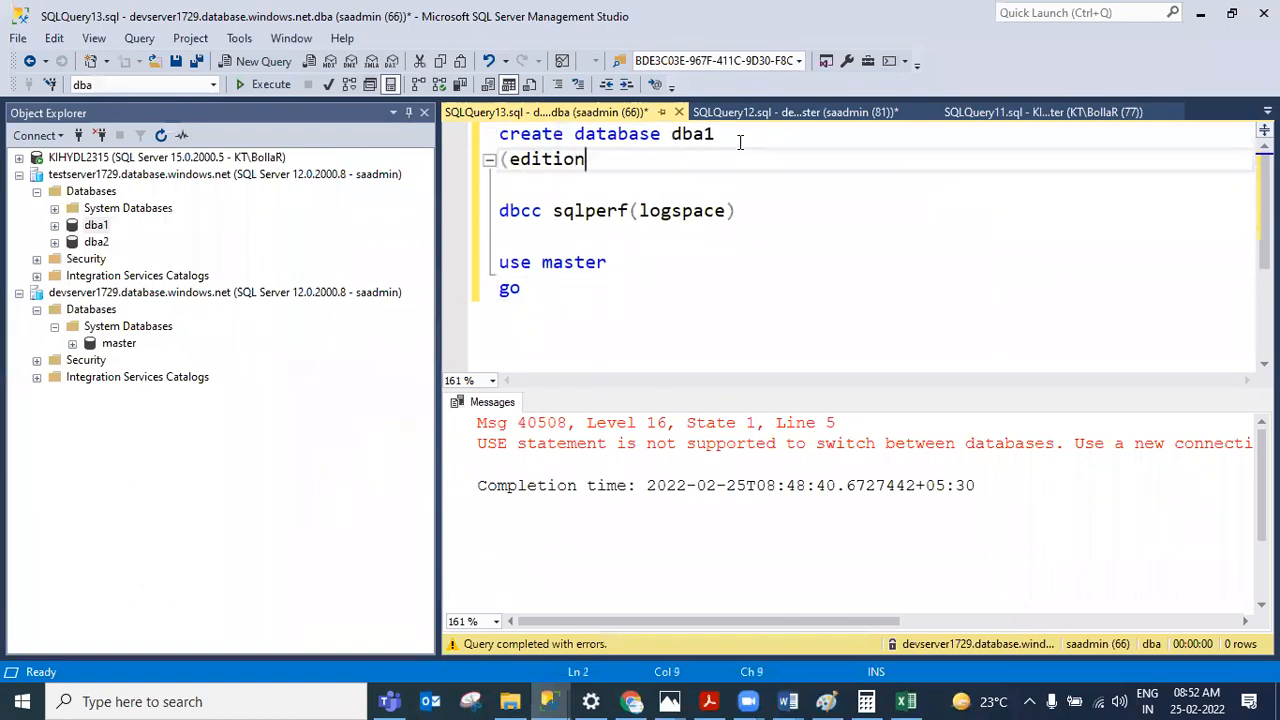
pyautogui.write('=')
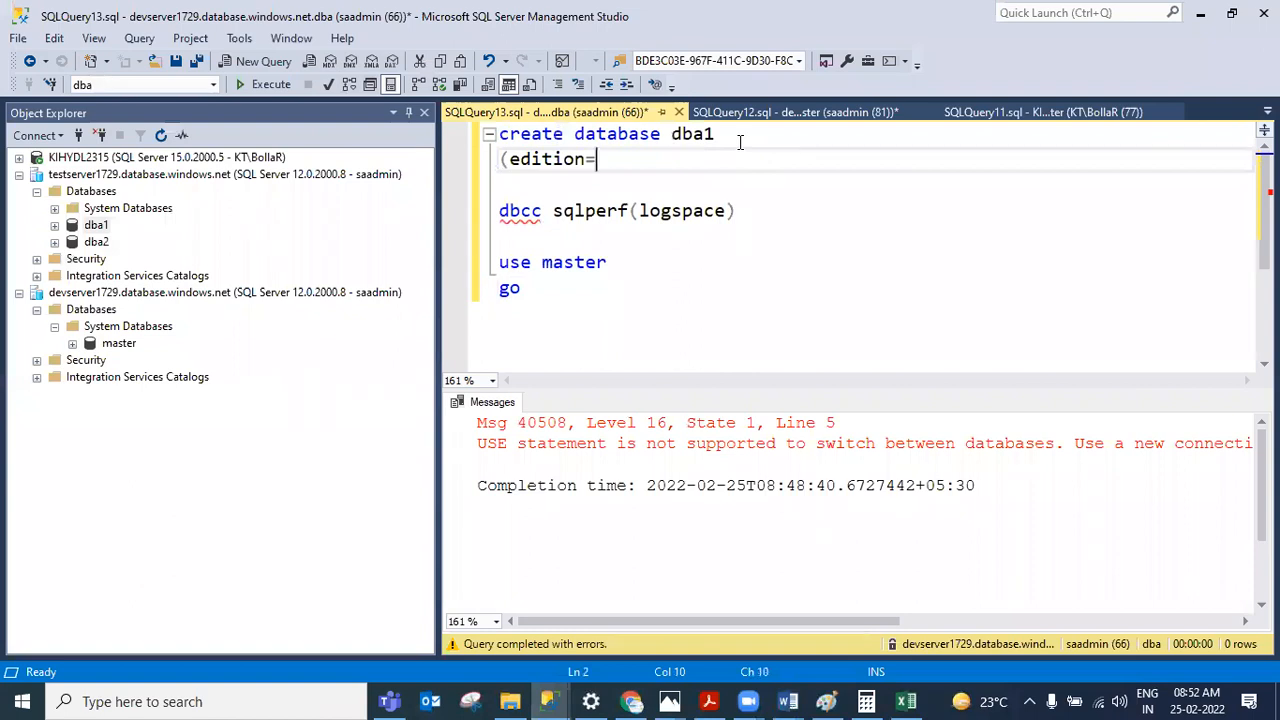
pyautogui.write("'")
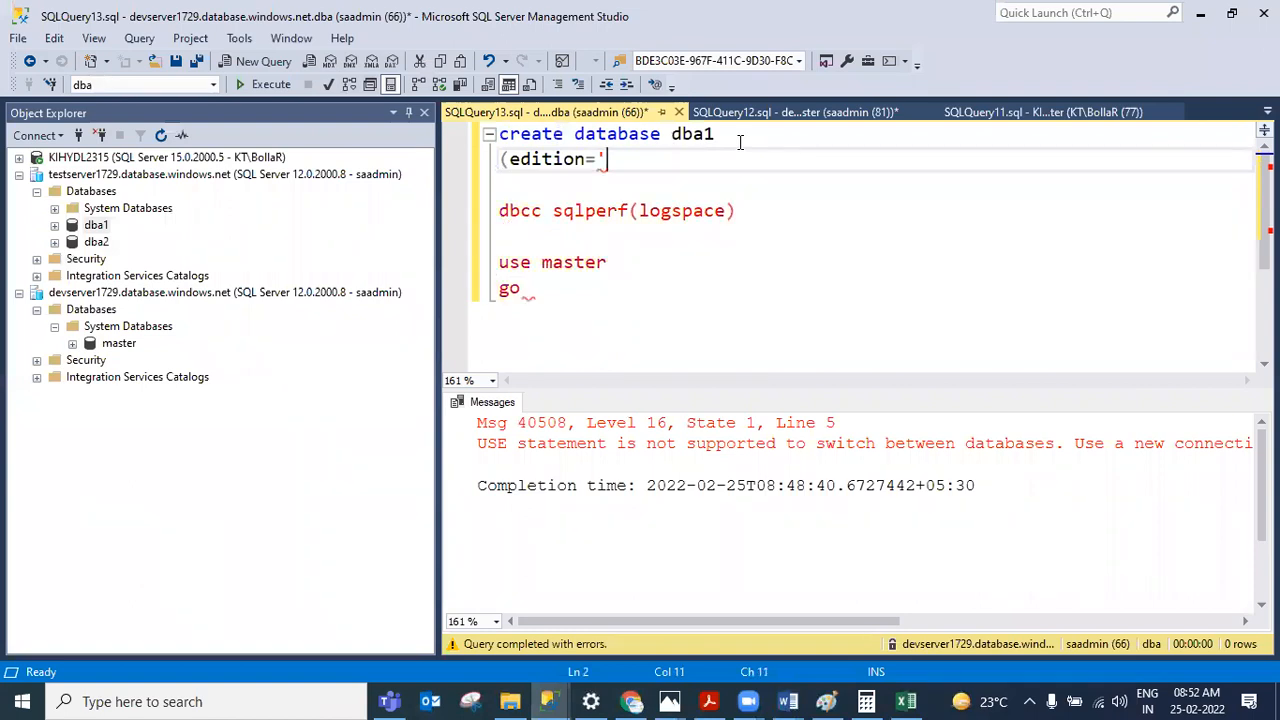
pyautogui.write('Basic)')
pyautogui.moveTo(672, 160); pyautogui.dragTo(375, 105)
pyautogui.click(271, 88)
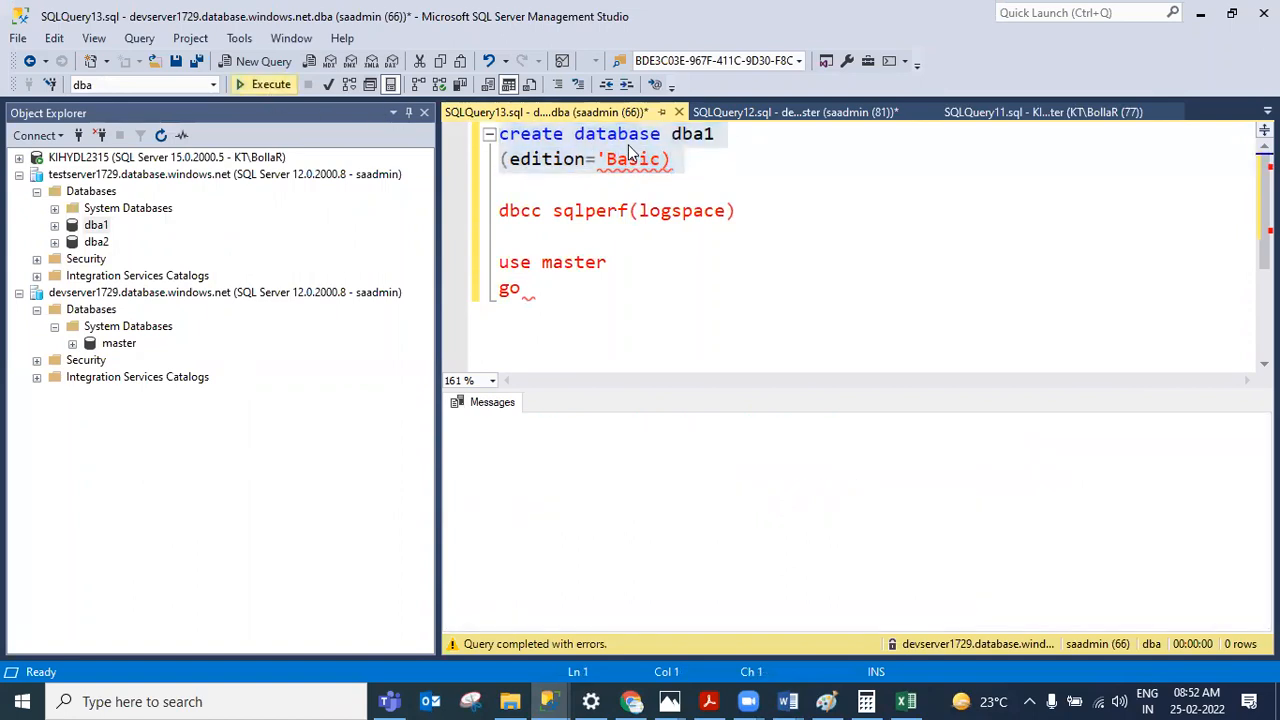
# Step: Add the missing closing quote after Basic and execute the create database dba1 statement again
pyautogui.click(666, 162)
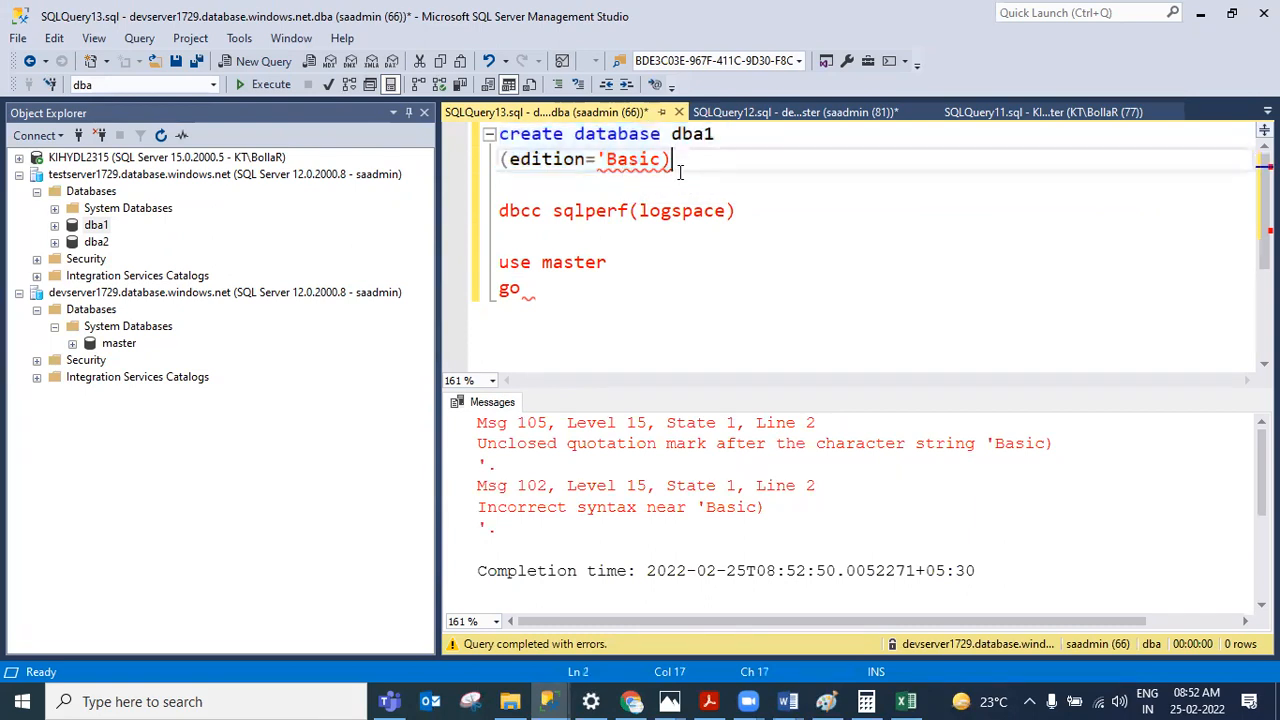
pyautogui.write("'")
pyautogui.moveTo(704, 162); pyautogui.dragTo(372, 130)
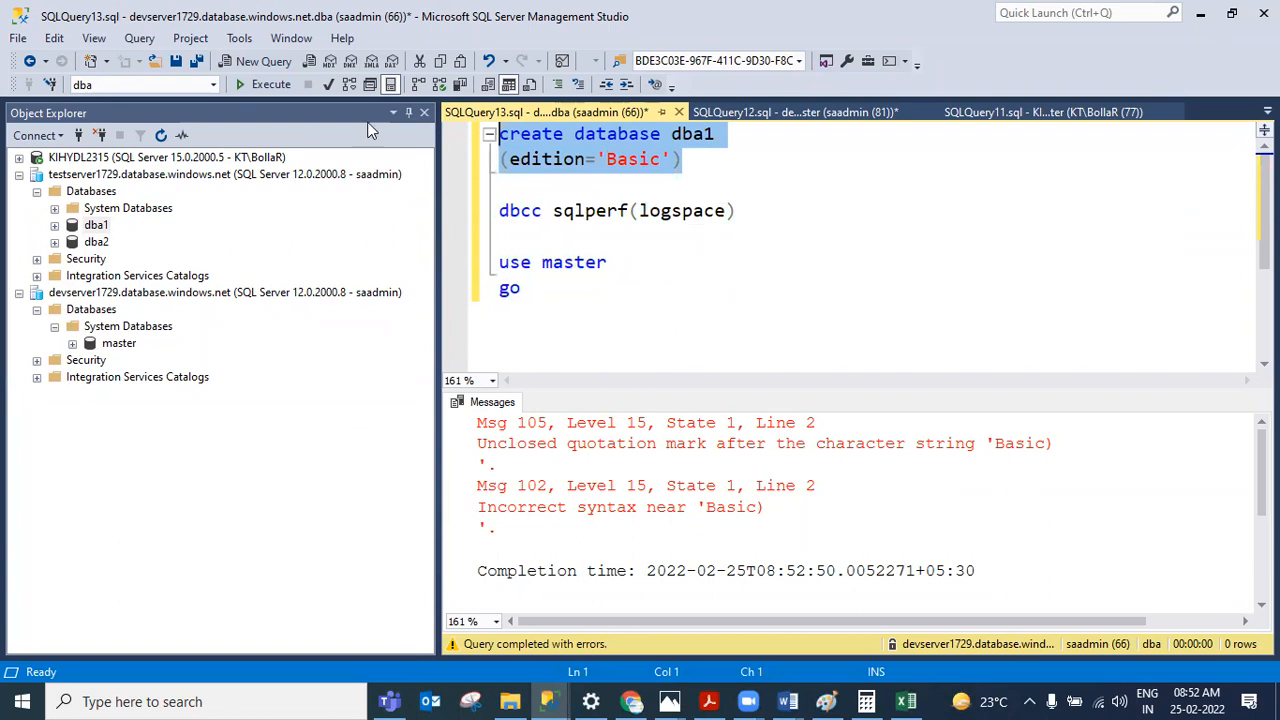
pyautogui.click(271, 85)
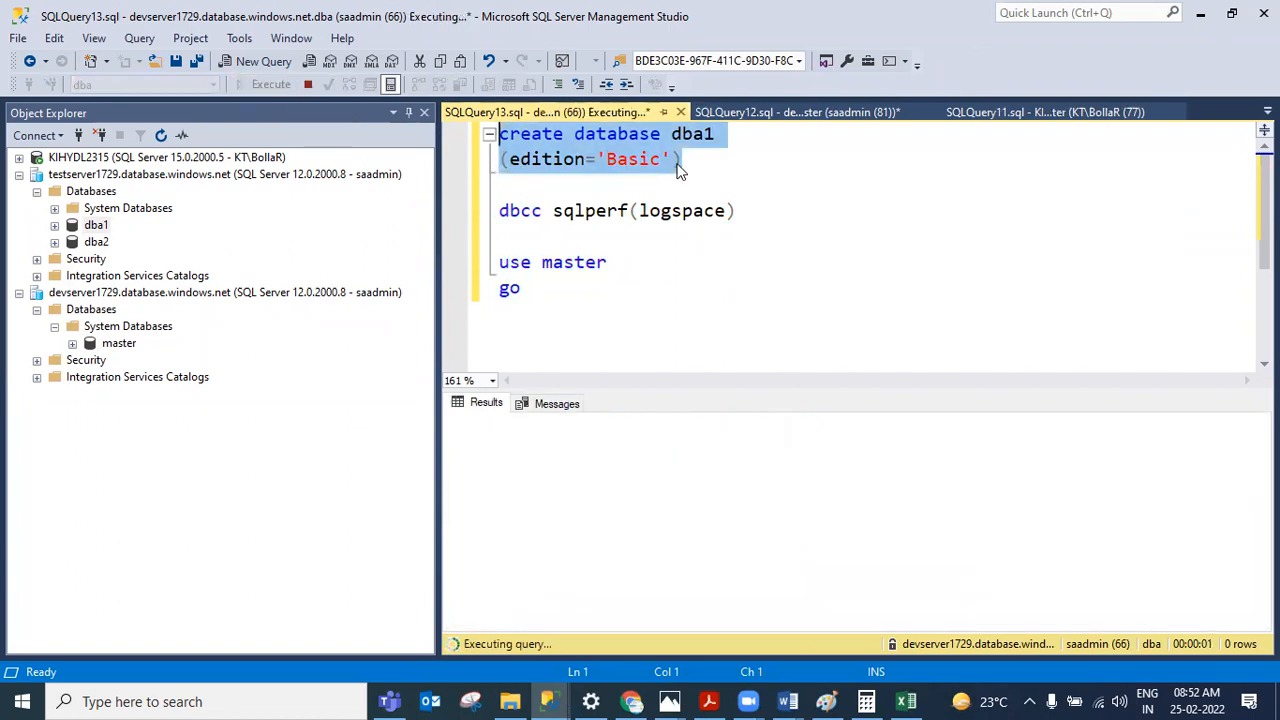
# Step: Highlight the Basic edition in the statement, then return to the AZURE SQL DBA Notes tier lists
pyautogui.click(632, 162)
pyautogui.moveTo(607, 162); pyautogui.dragTo(660, 170)
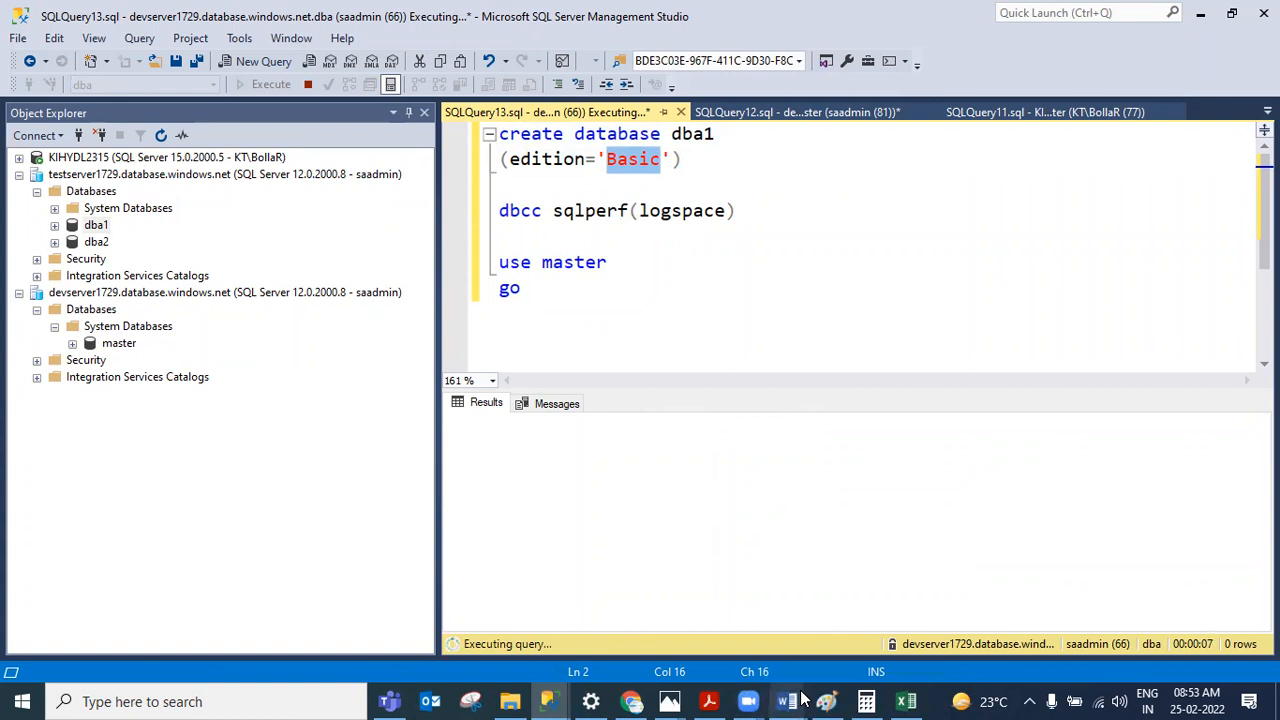
pyautogui.moveTo(789, 701)
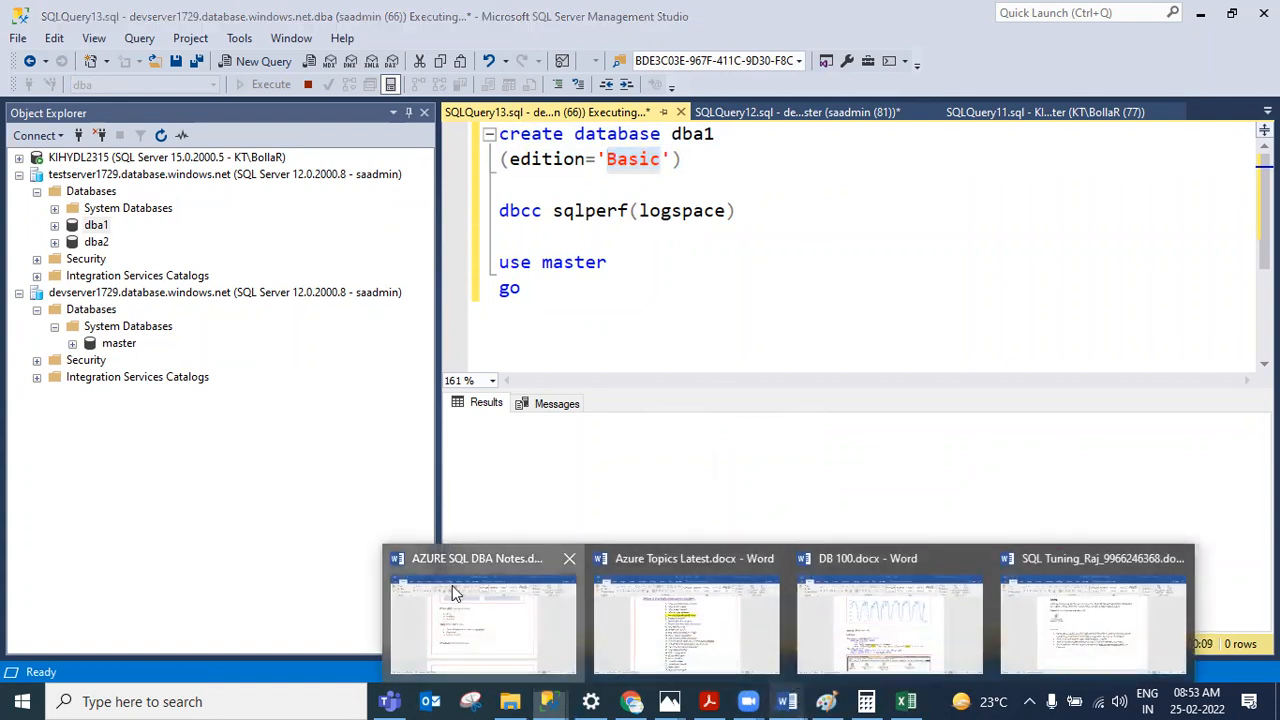
pyautogui.click(482, 612)
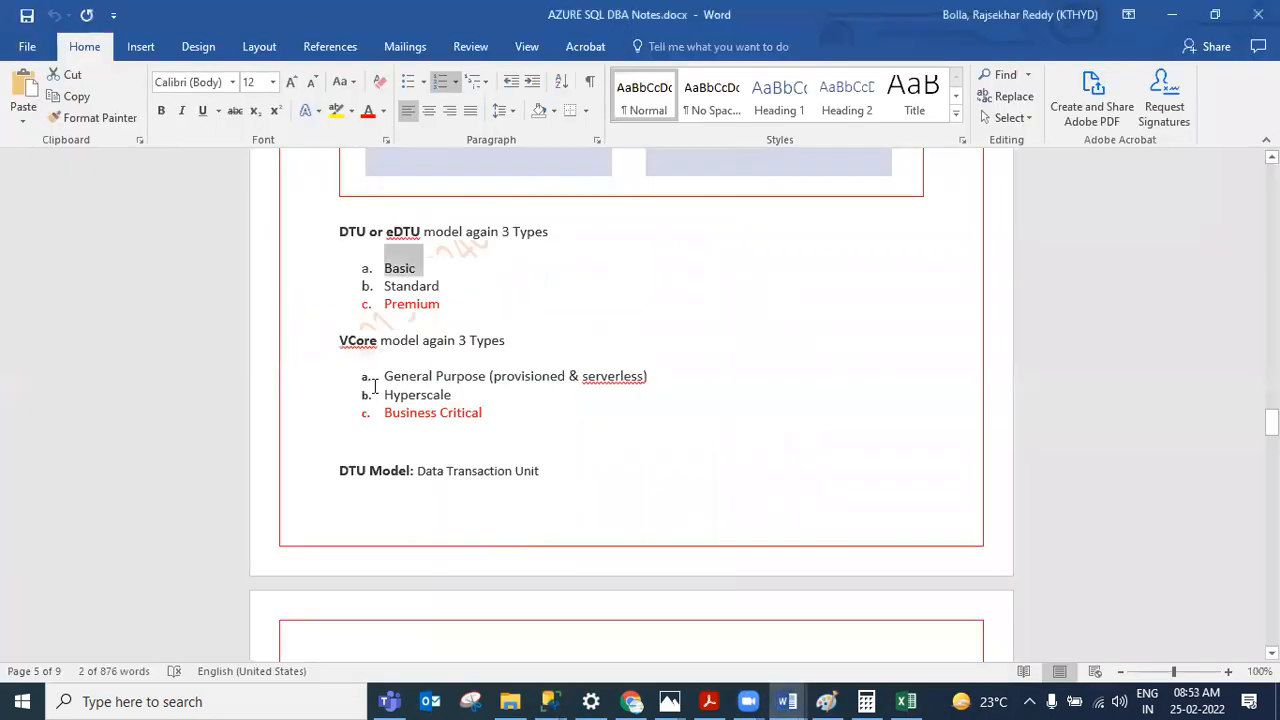
pyautogui.click(451, 289)
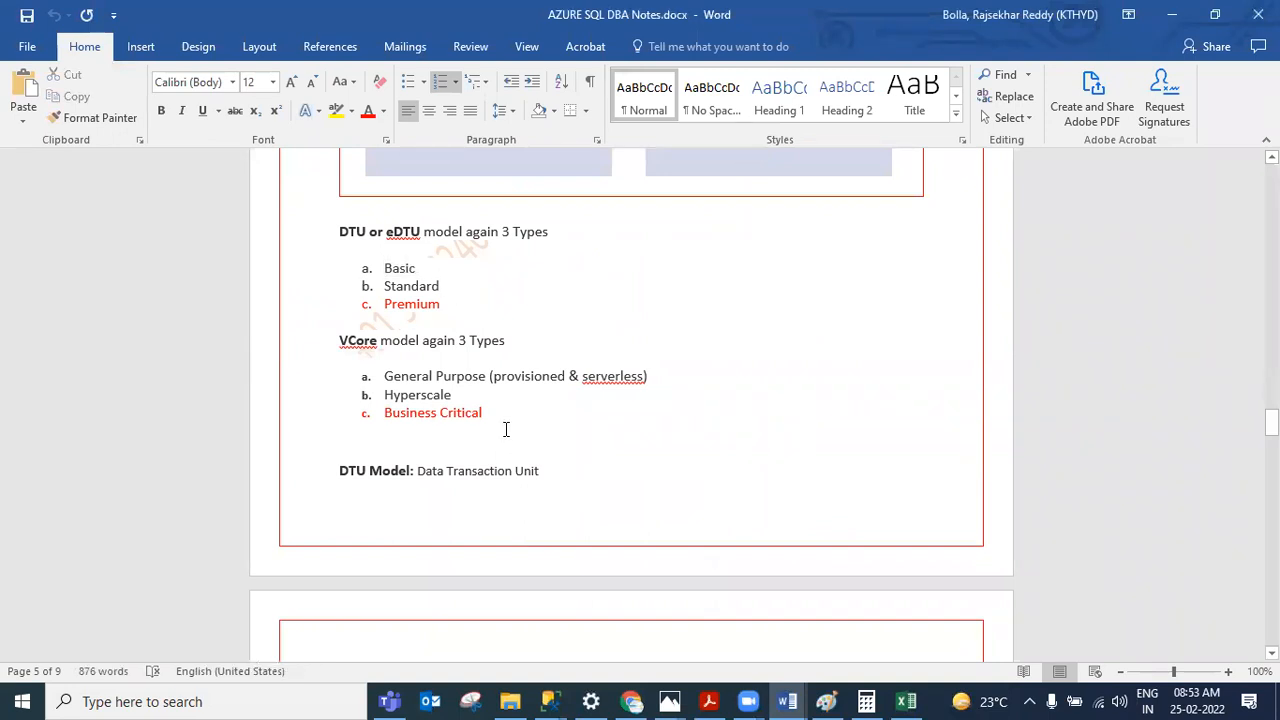
pyautogui.moveTo(433, 410)
pyautogui.mouseDown()
pyautogui.moveTo(440, 432)
pyautogui.moveTo(418, 412)
pyautogui.mouseUp()
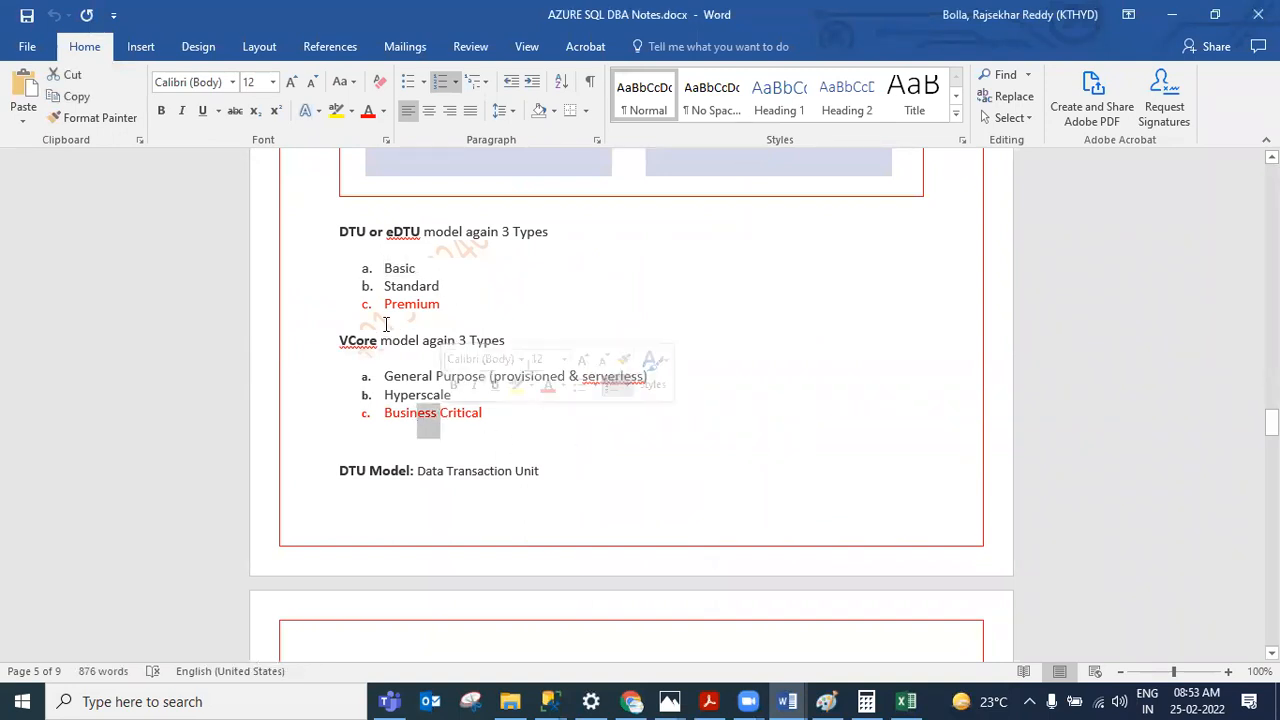
# Step: Open XXXXXDB_Size_Handling.pptx from the Azure issues folder and view its second slide
pyautogui.click(510, 701)
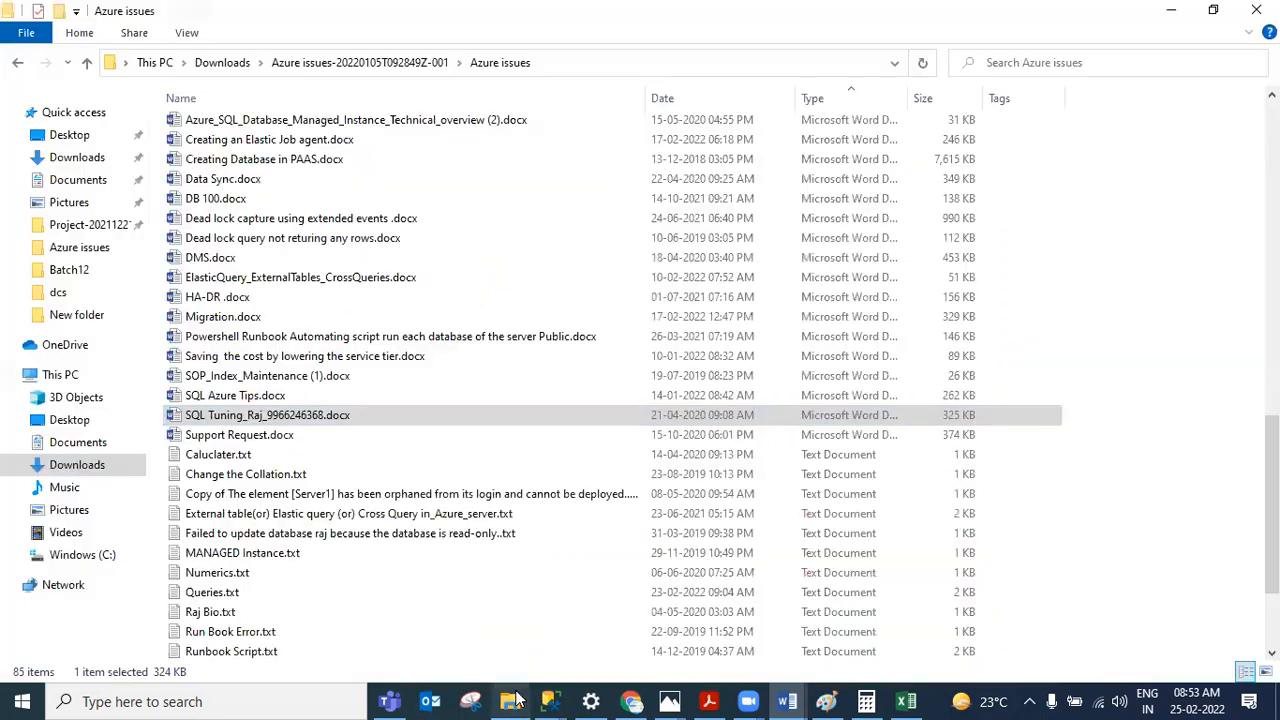
pyautogui.scroll(9, 338, 336)
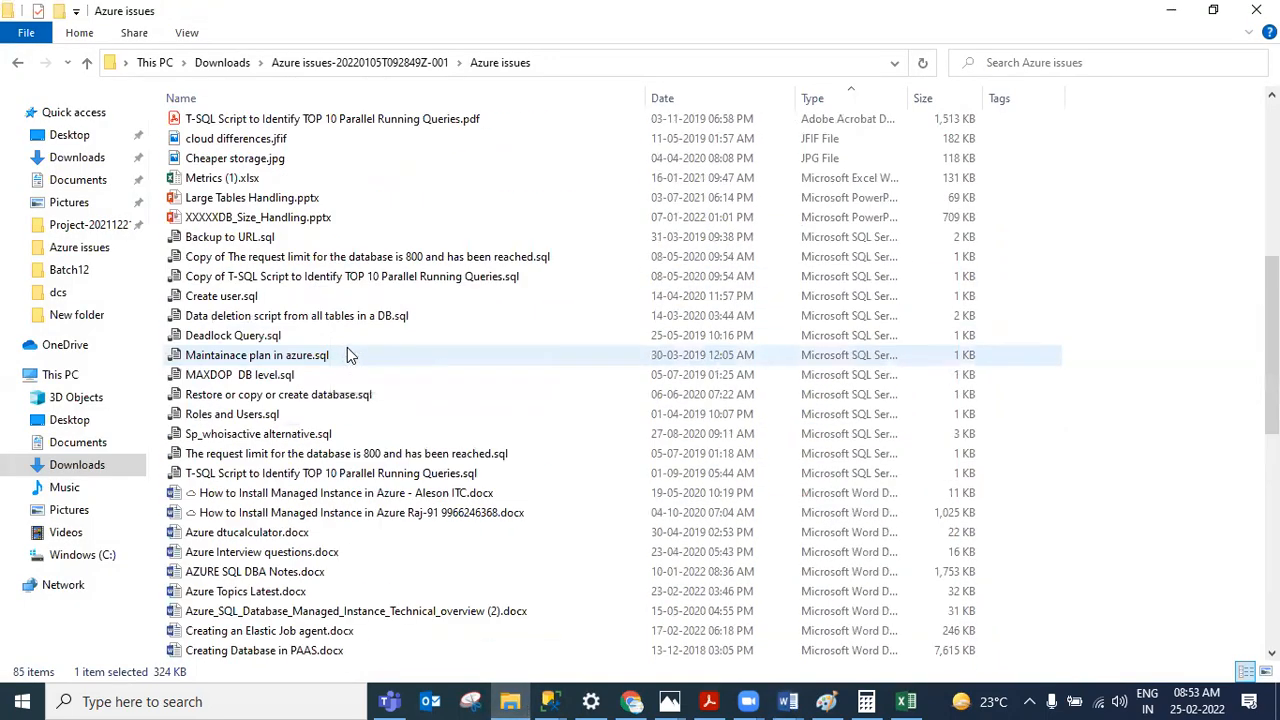
pyautogui.doubleClick(278, 260)
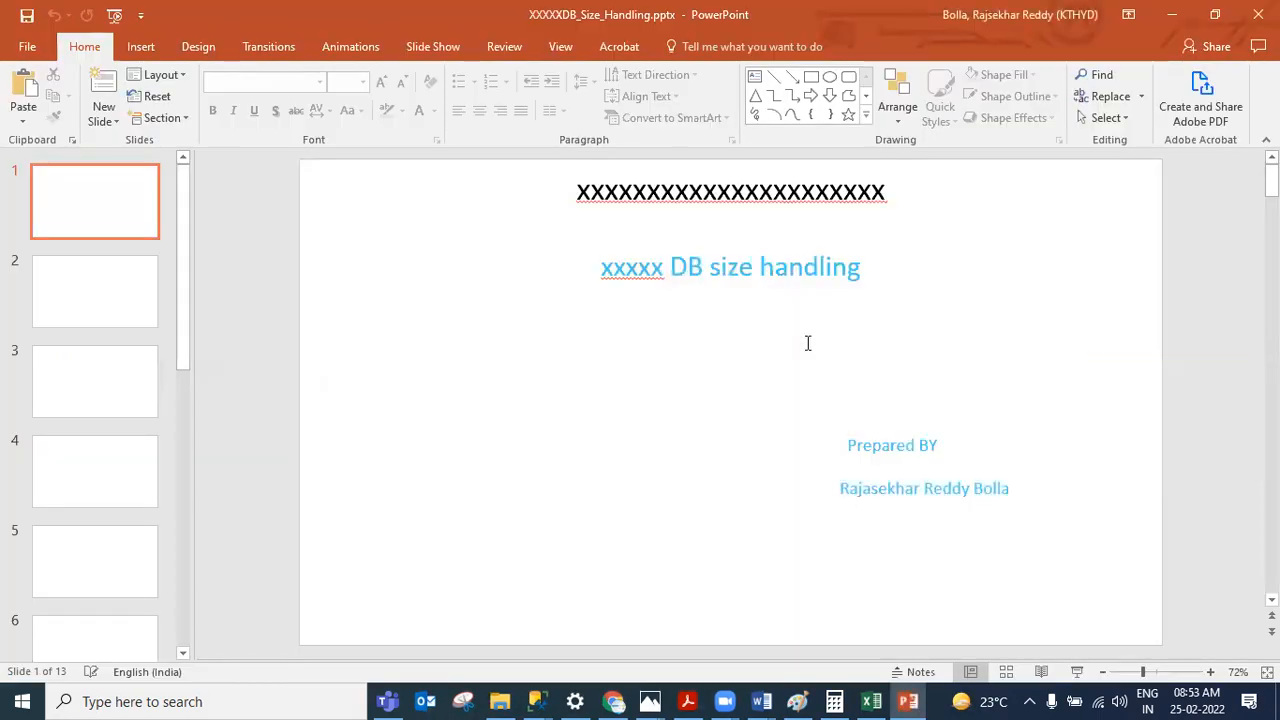
pyautogui.click(60, 284)
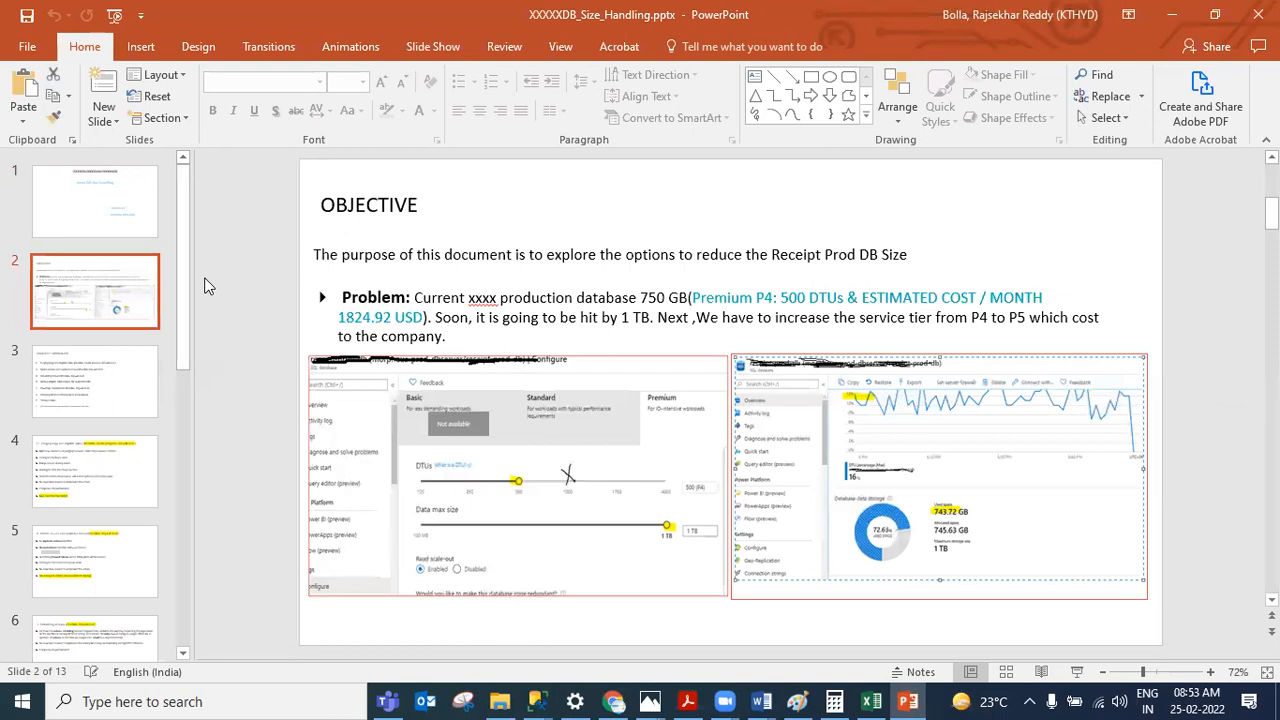
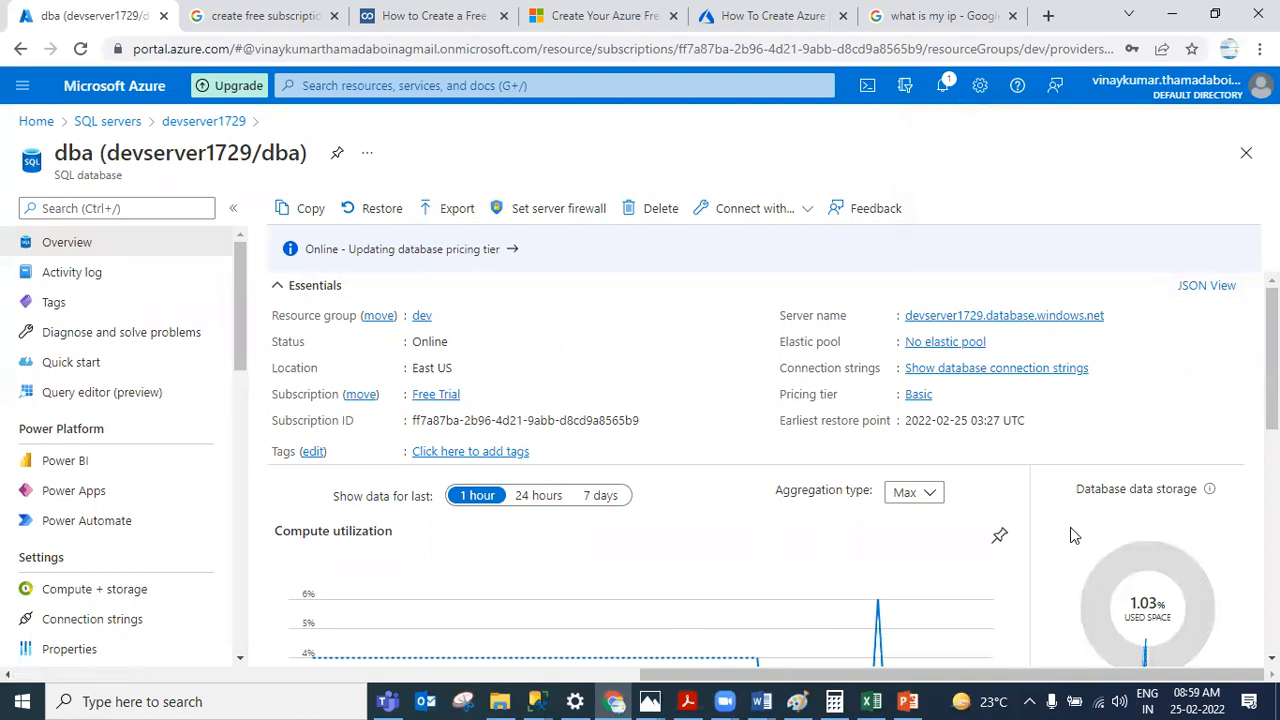
# Step: Inspect the ongoing pricing tier update operation and the storage usage of the dba database
pyautogui.scroll(-2, 1066, 486)
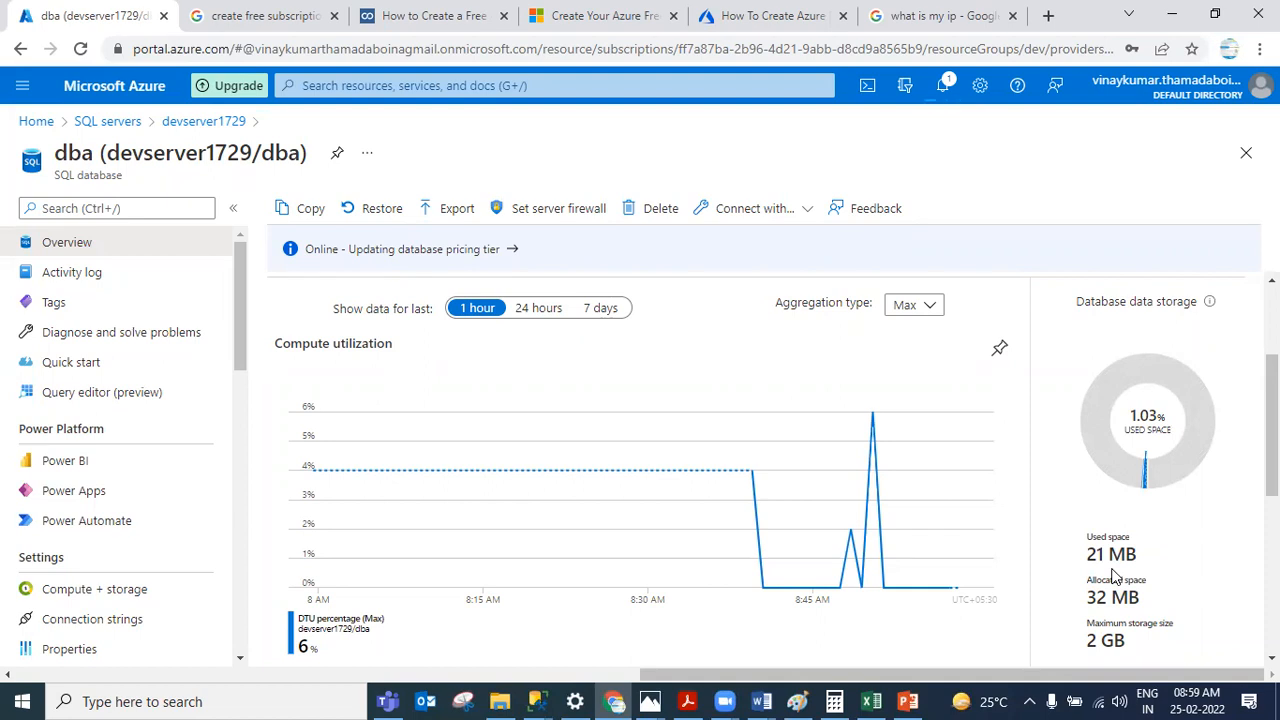
pyautogui.click(372, 254)
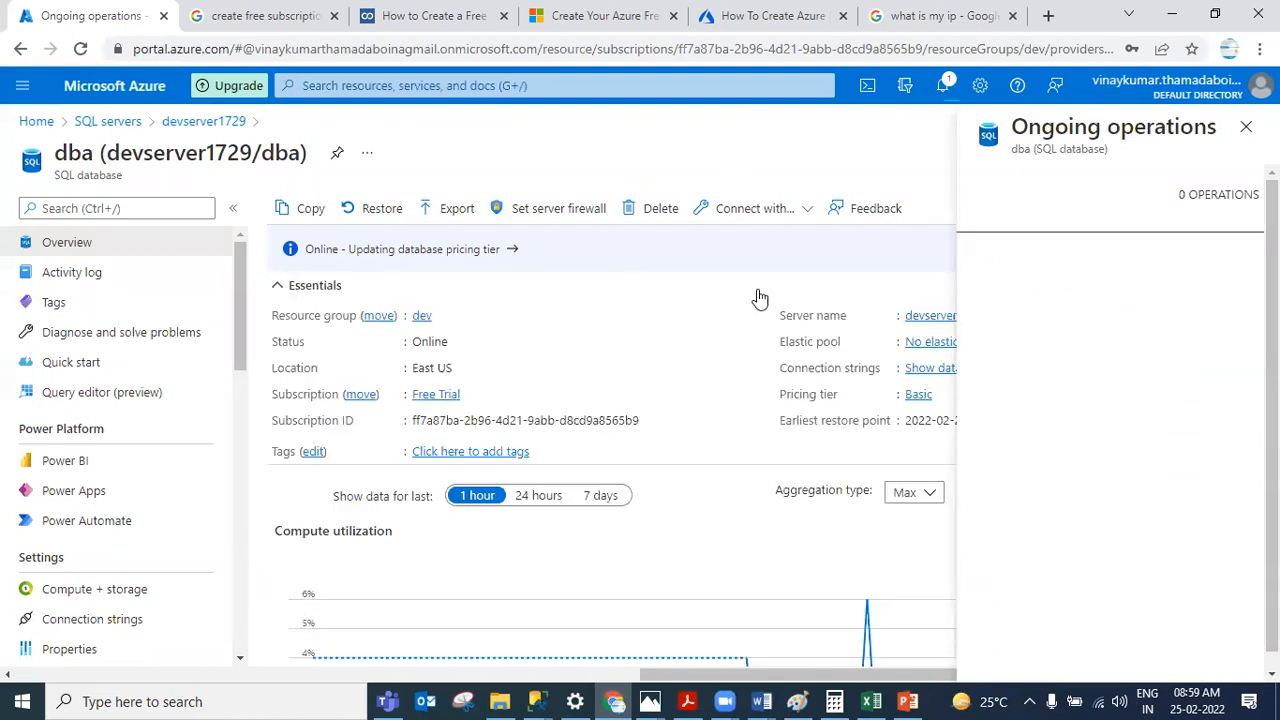
pyautogui.click(452, 251)
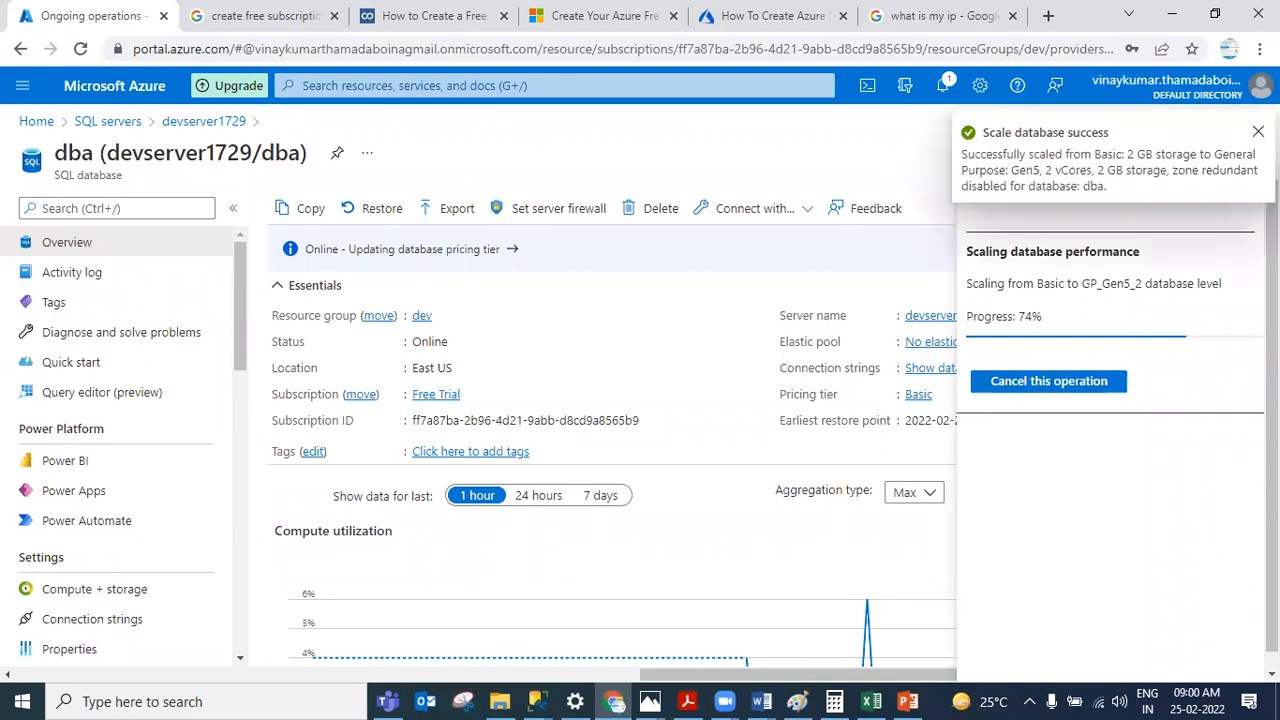
pyautogui.click(1246, 126)
pyautogui.scroll(-2, 1147, 472)
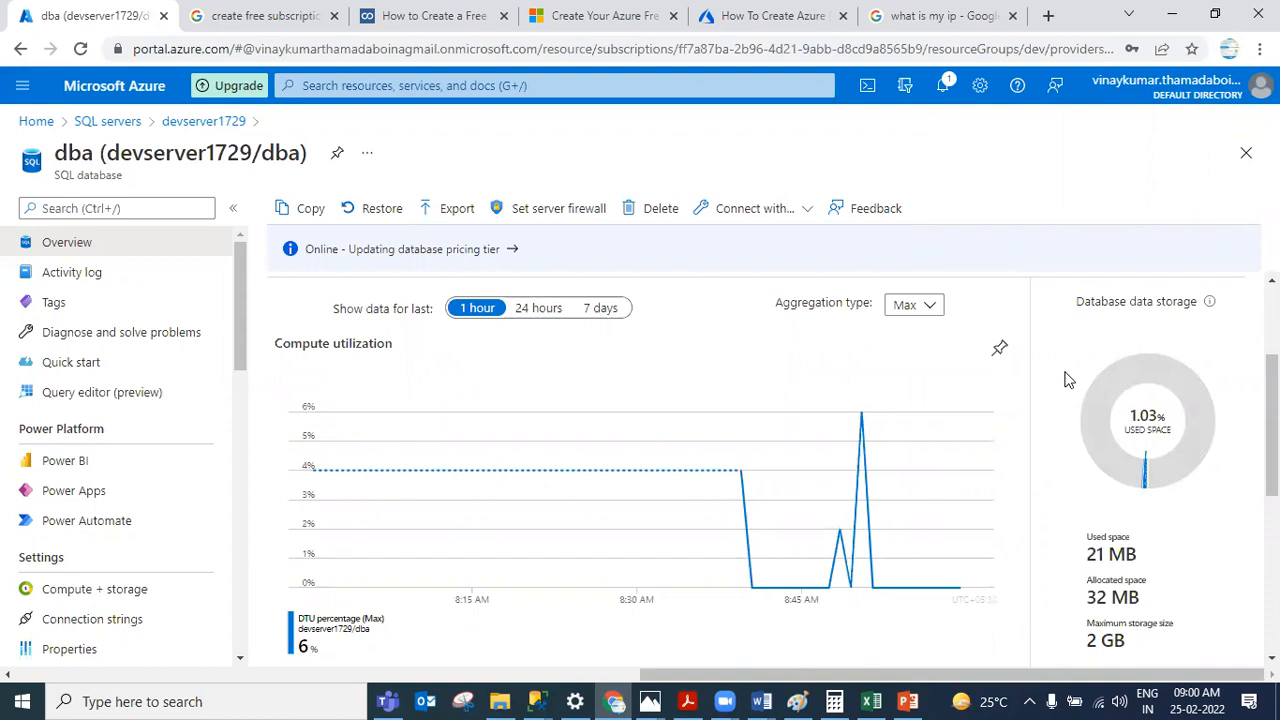
pyautogui.scroll(-1, 1090, 555)
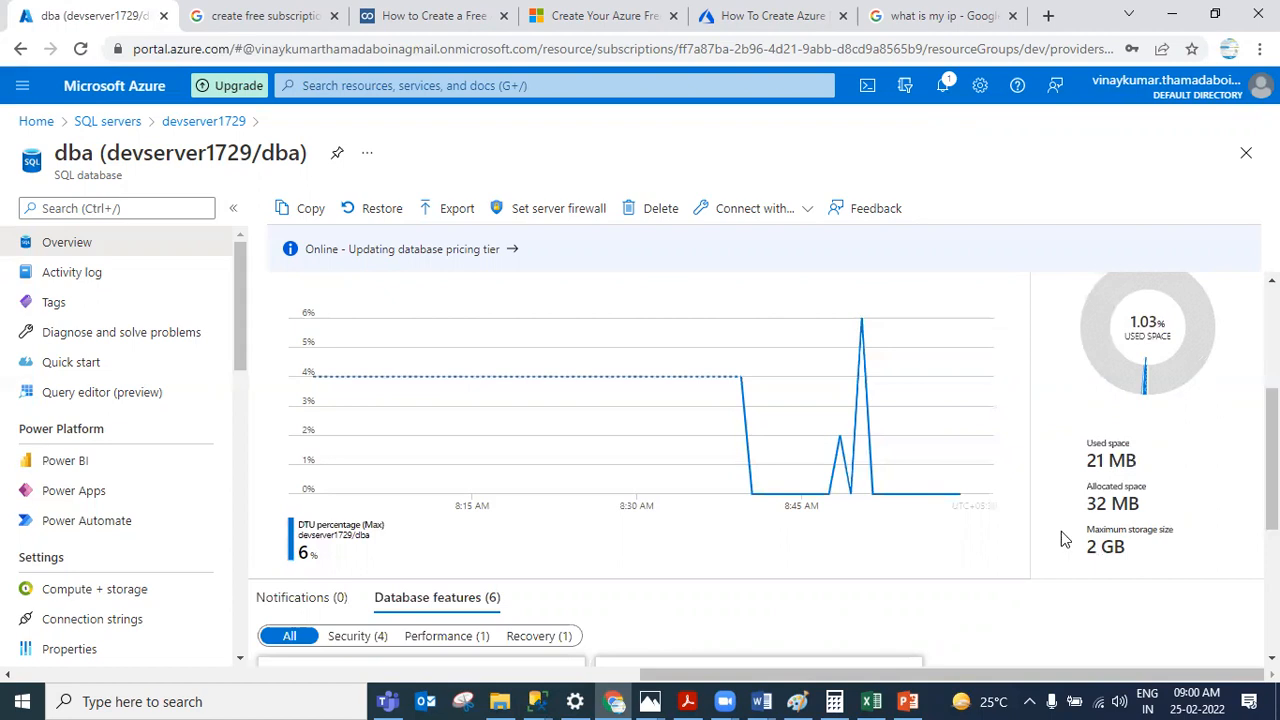
pyautogui.moveTo(241, 372); pyautogui.dragTo(247, 568)
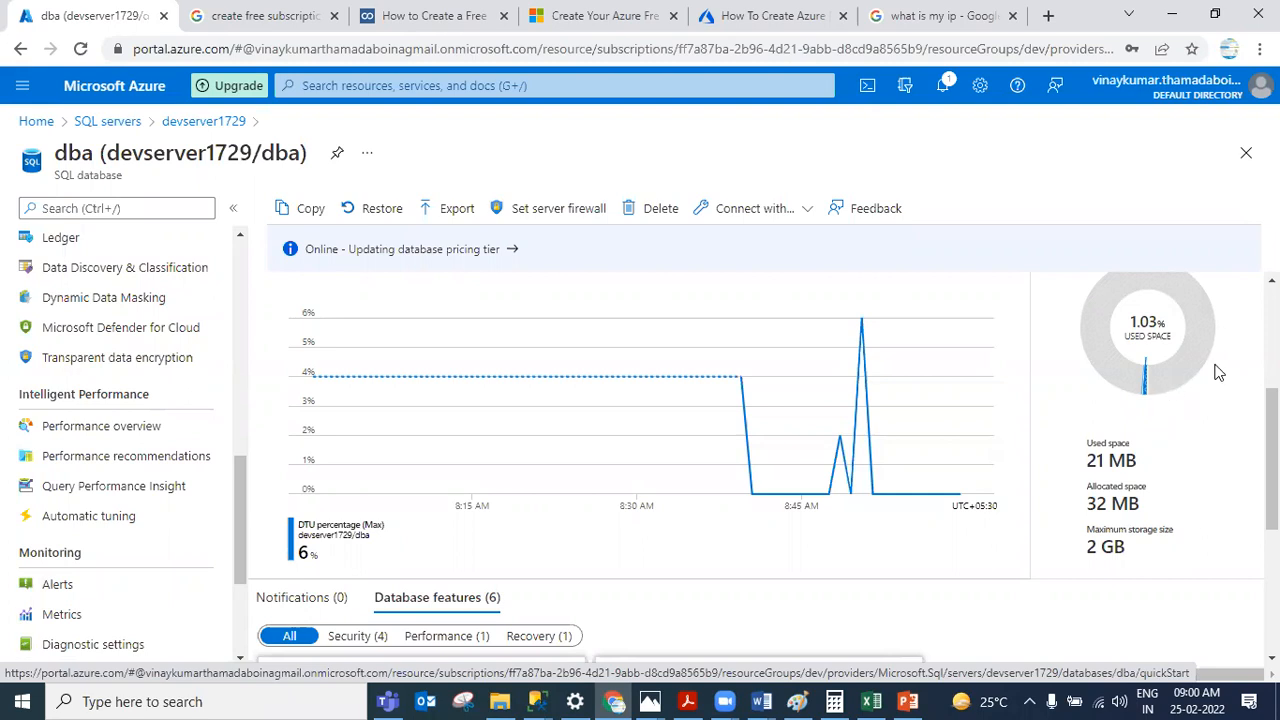
pyautogui.scroll(3, 1212, 376)
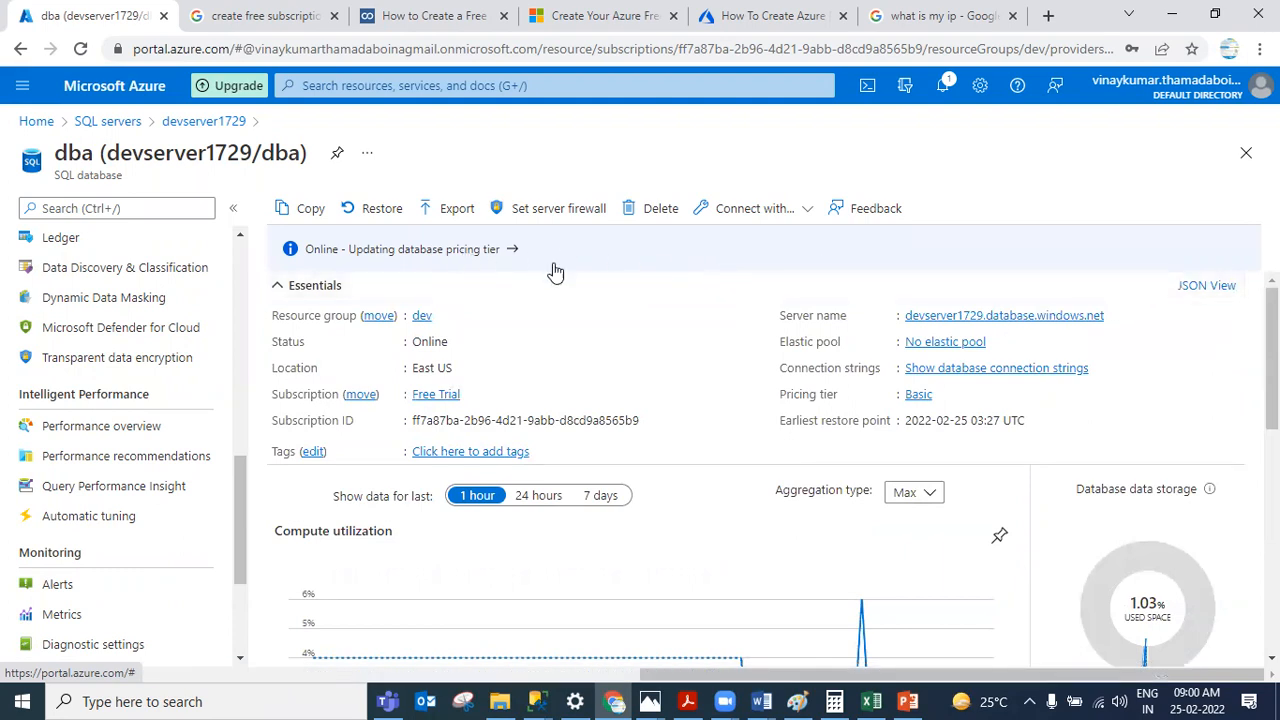
# Step: Review the databases and their pricing tiers on devserver1729 and reopen the dba database
pyautogui.click(180, 121)
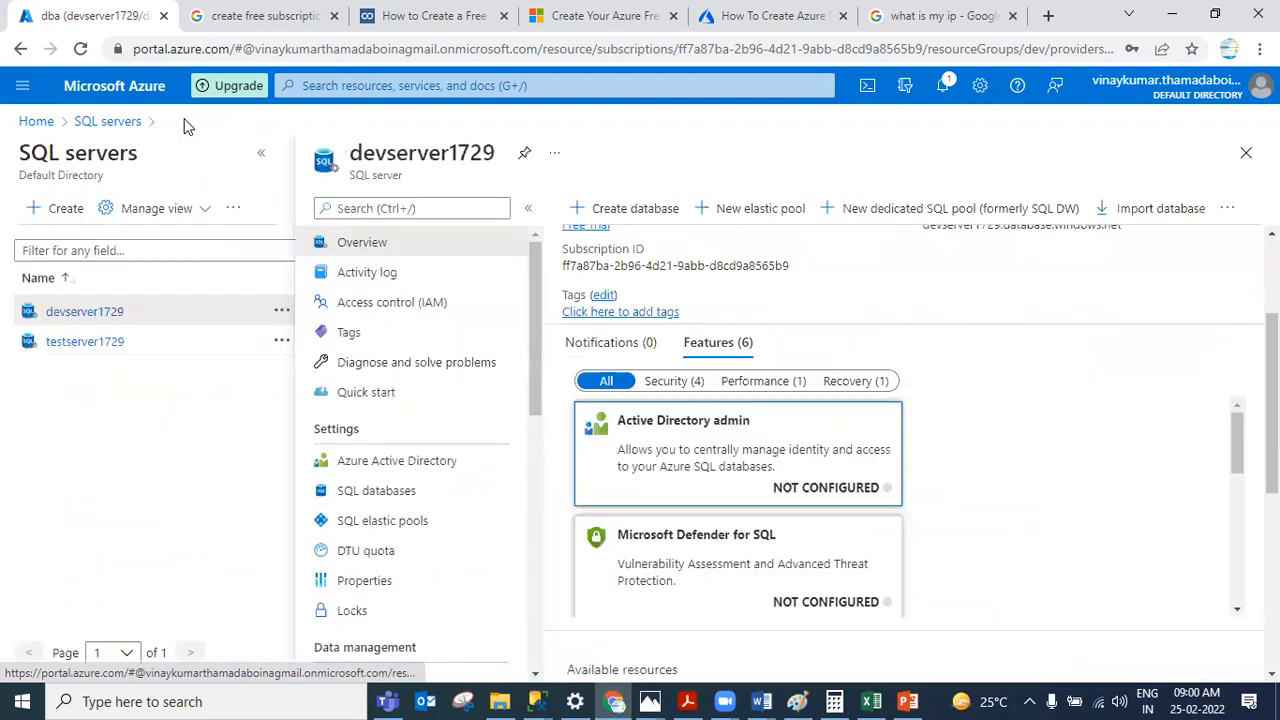
pyautogui.scroll(-5, 765, 472)
pyautogui.scroll(-4, 780, 490)
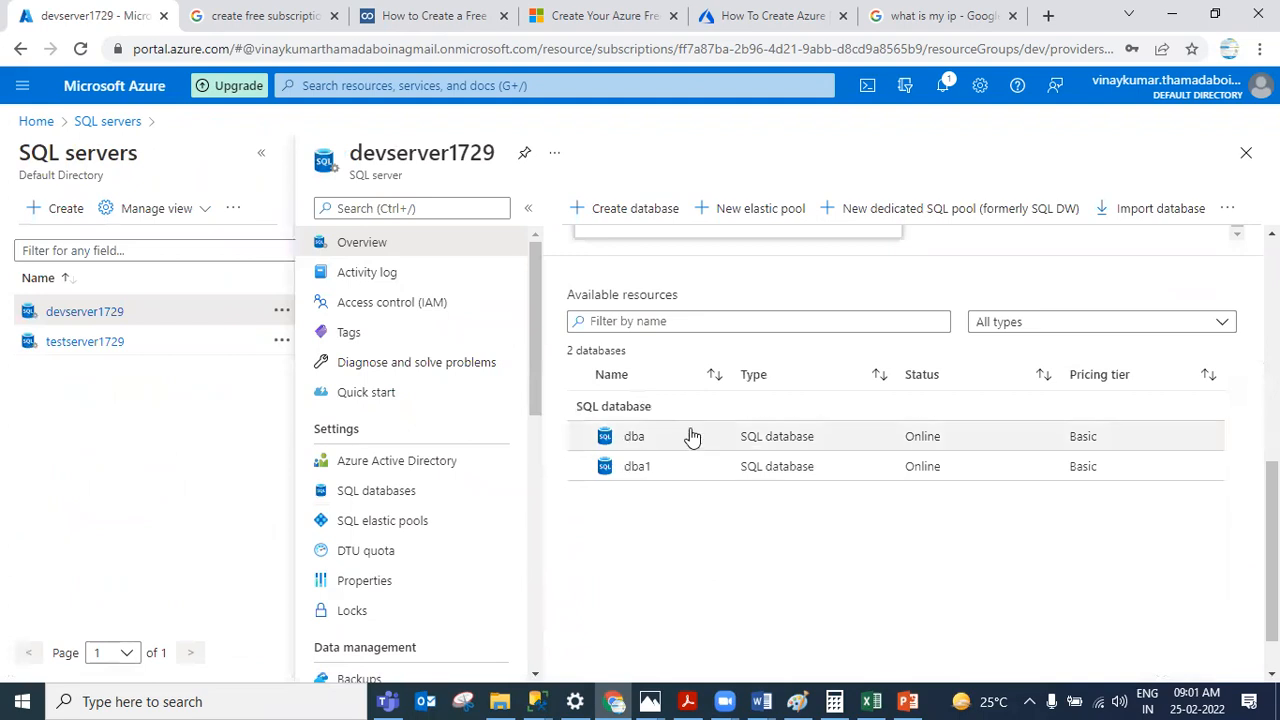
pyautogui.click(107, 121)
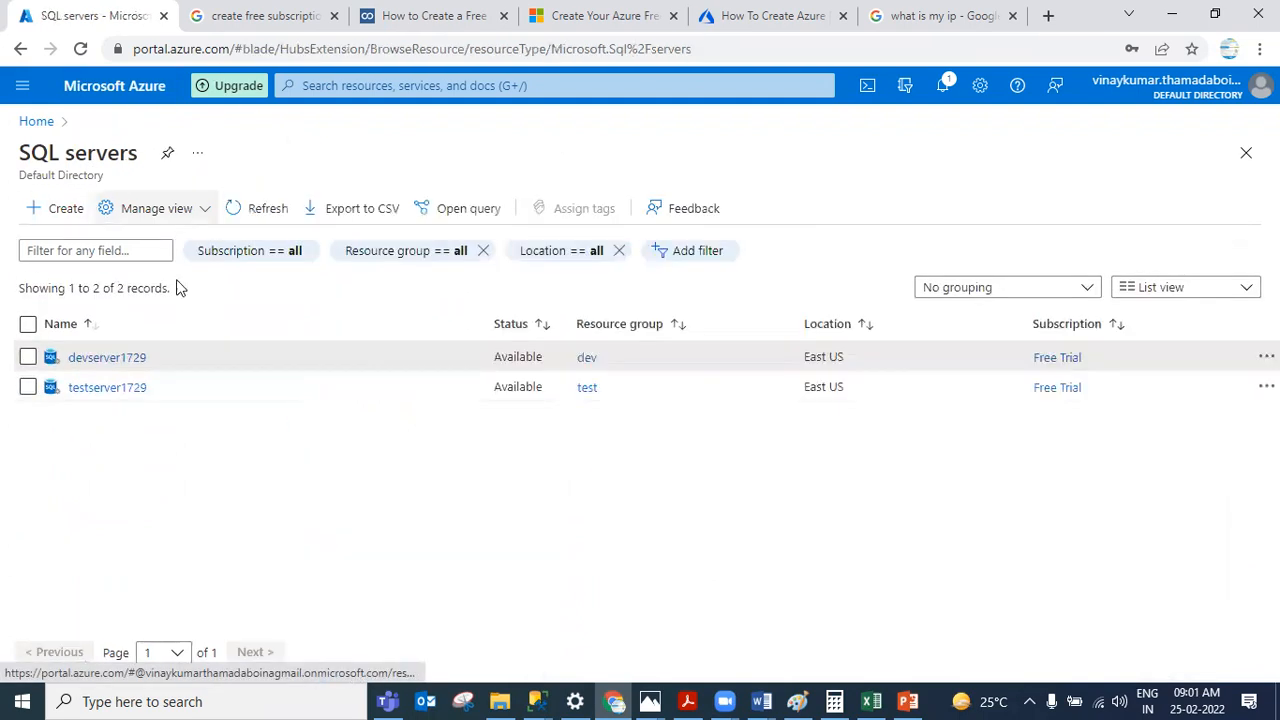
pyautogui.click(103, 358)
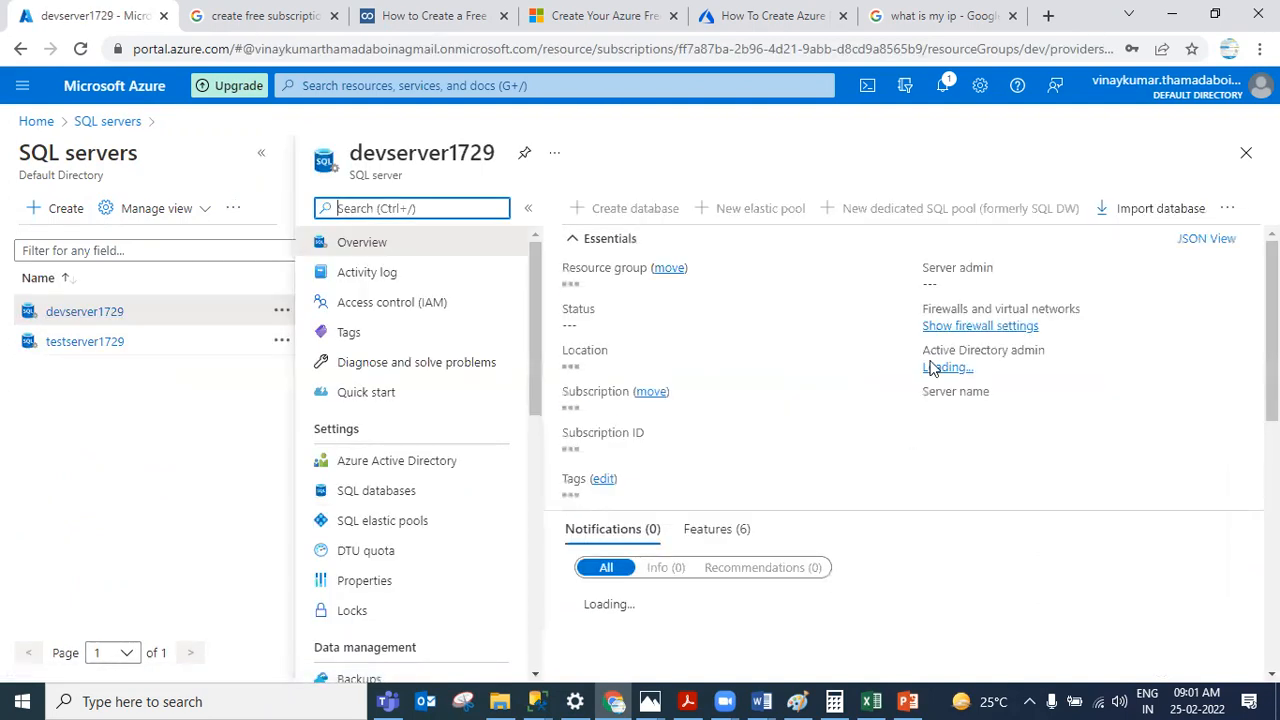
pyautogui.scroll(-4, 605, 250)
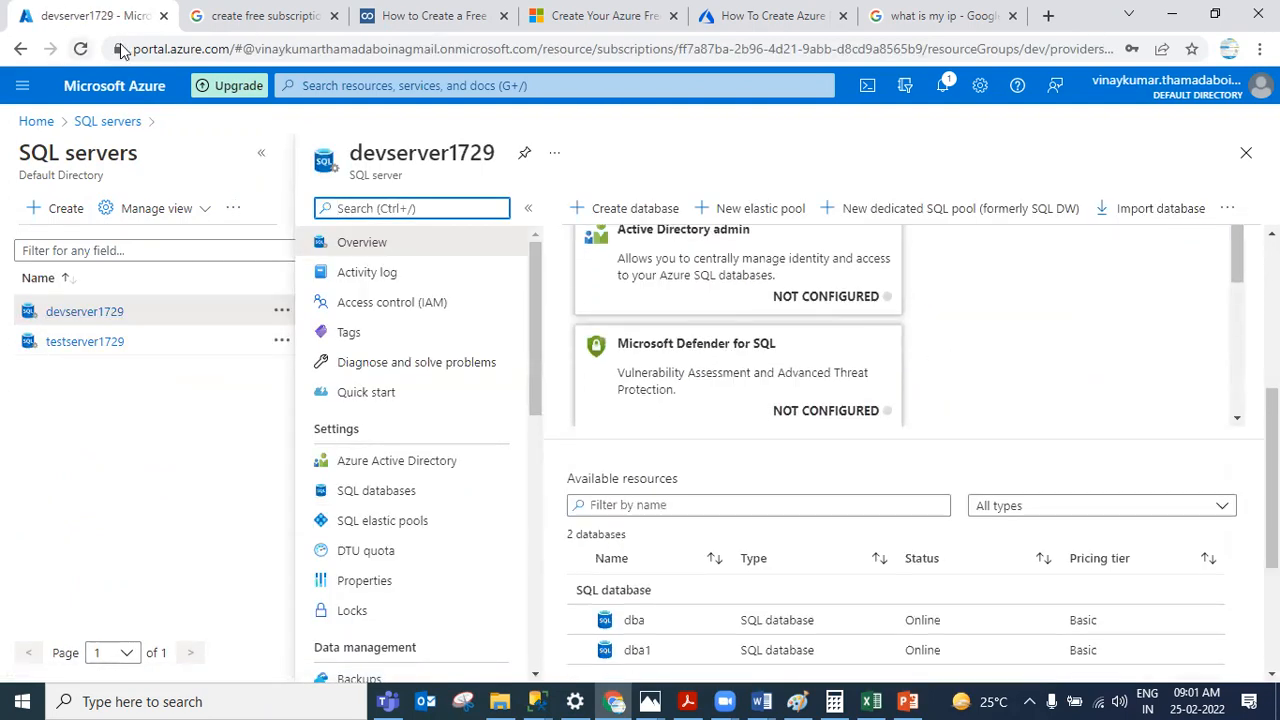
pyautogui.scroll(-3, 1062, 493)
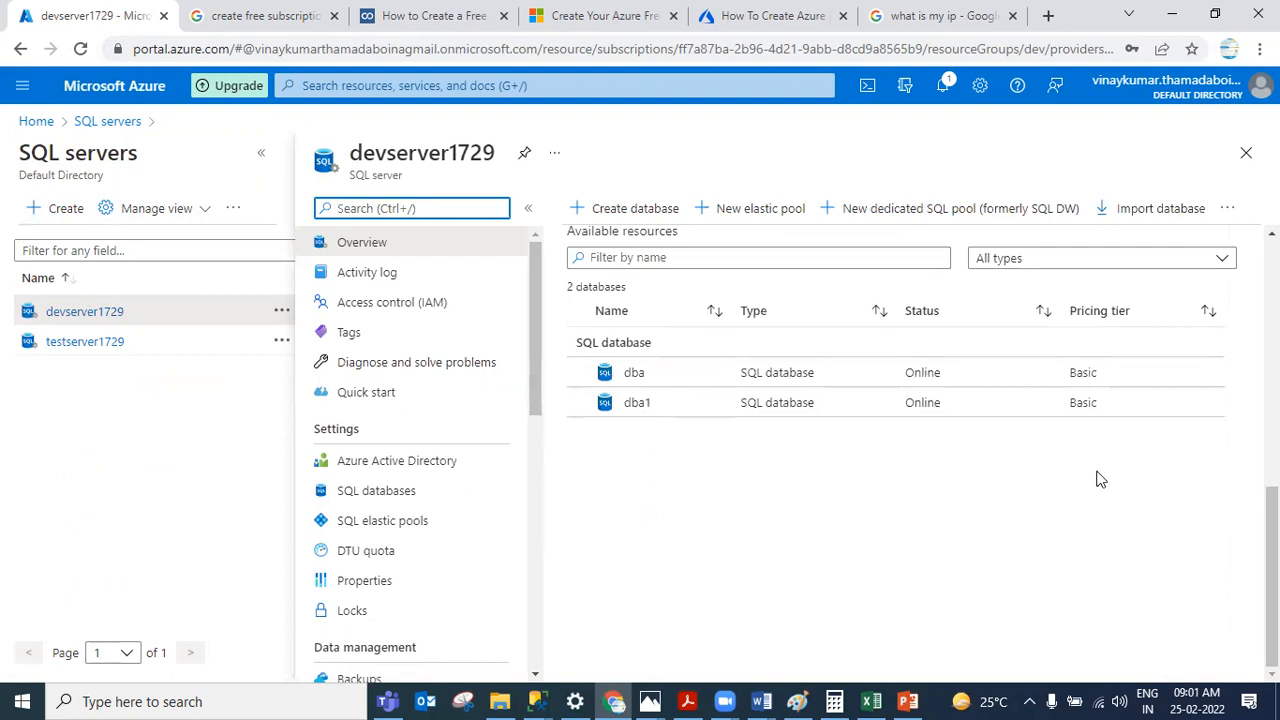
pyautogui.click(683, 384)
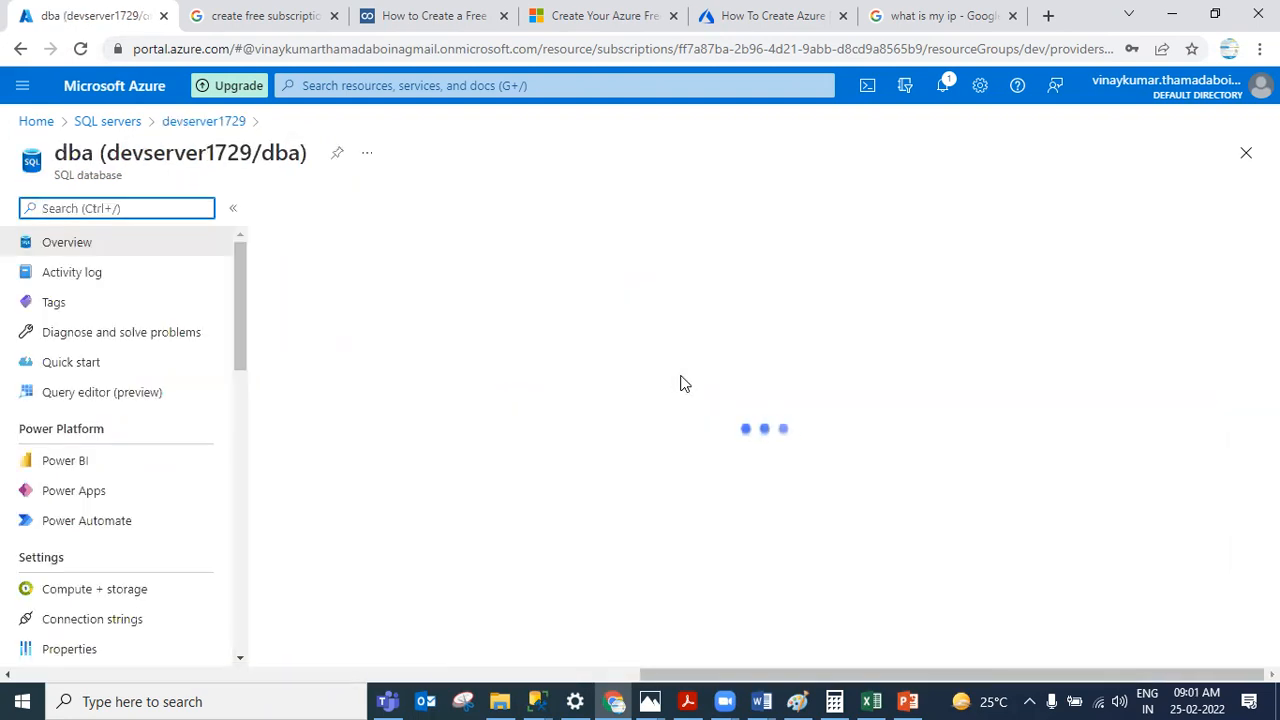
# Step: Check the notifications and reload the portal to recheck the pricing tiers of devserver1729's databases
pyautogui.click(942, 85)
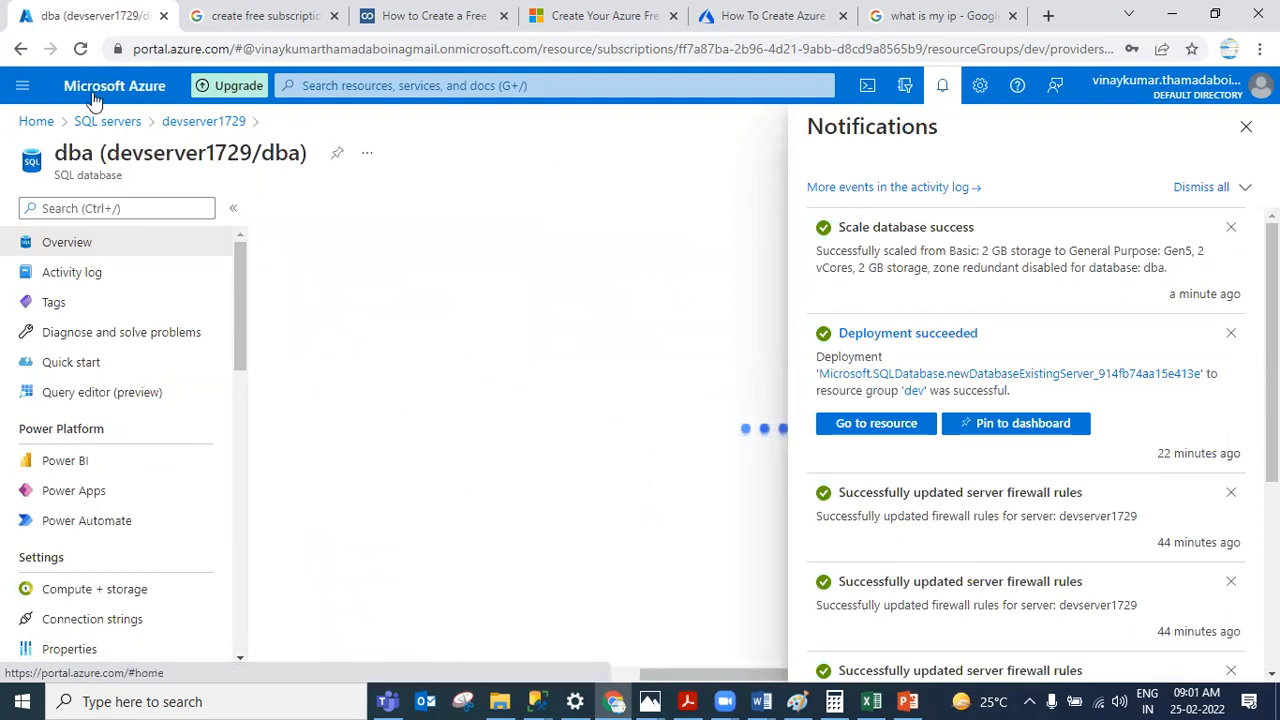
pyautogui.click(107, 121)
pyautogui.click(107, 357)
pyautogui.scroll(-10, 1065, 310)
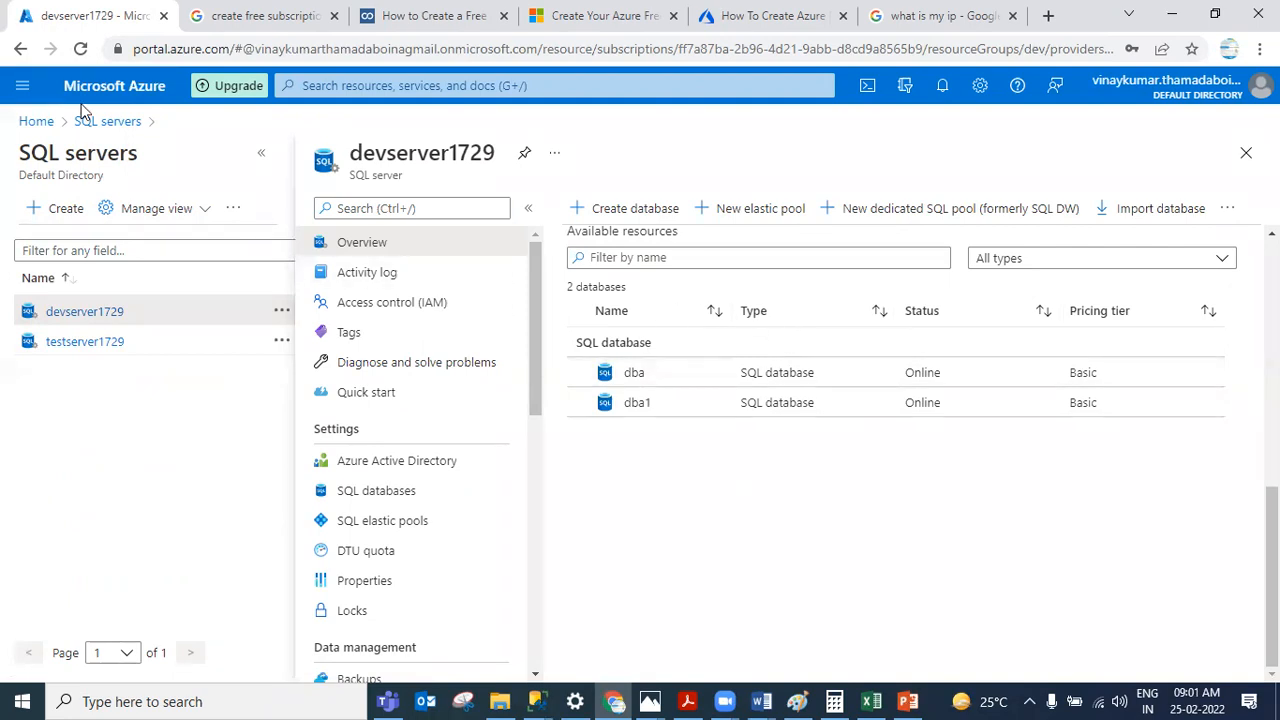
pyautogui.click(80, 52)
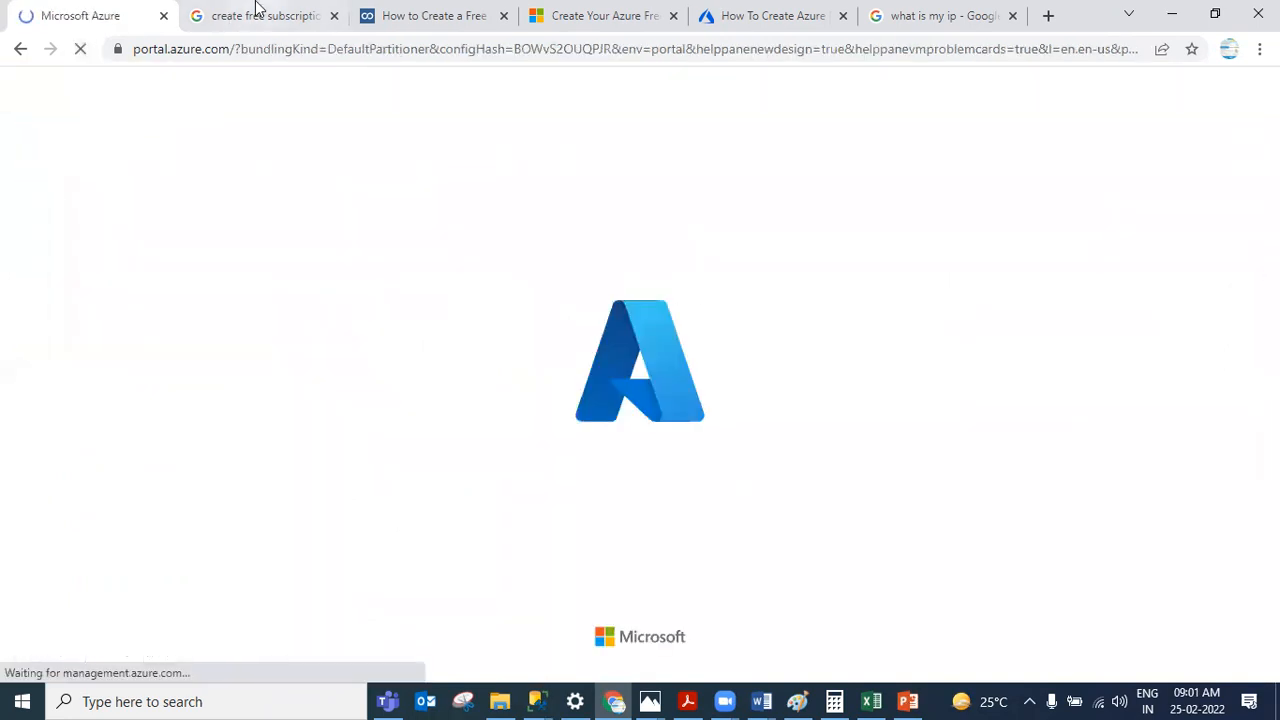
pyautogui.click(257, 12)
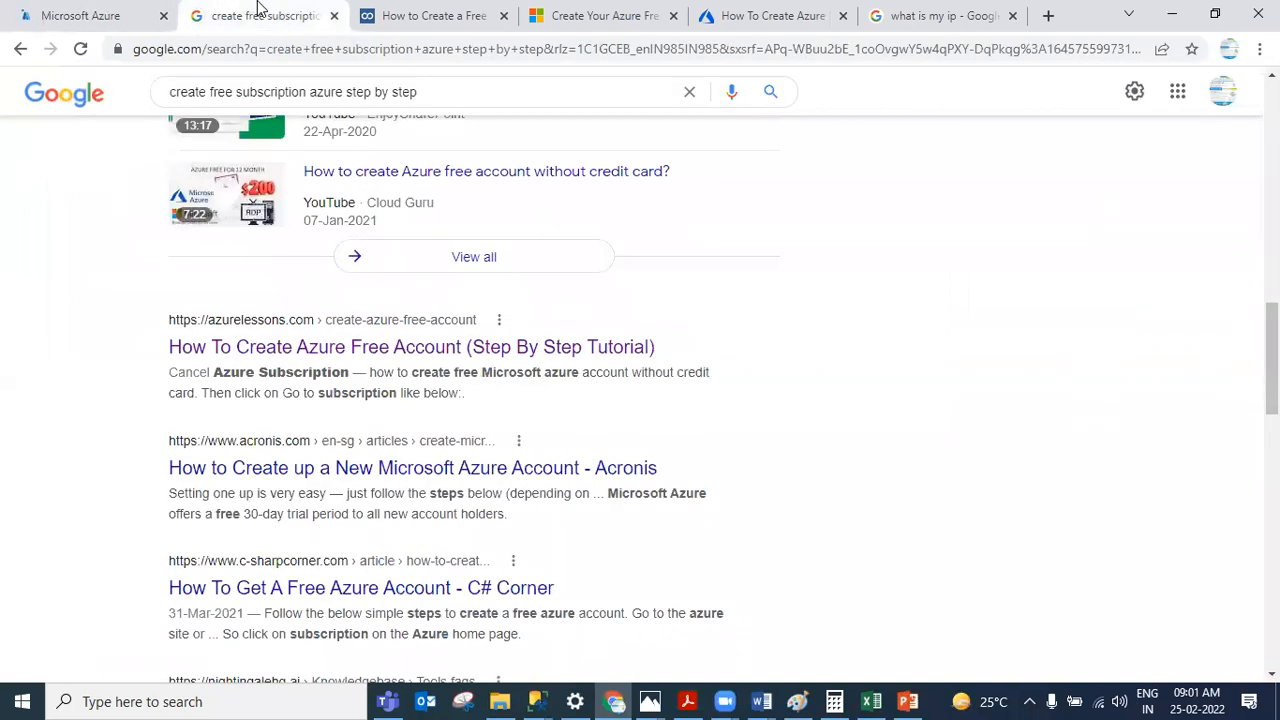
pyautogui.click(91, 18)
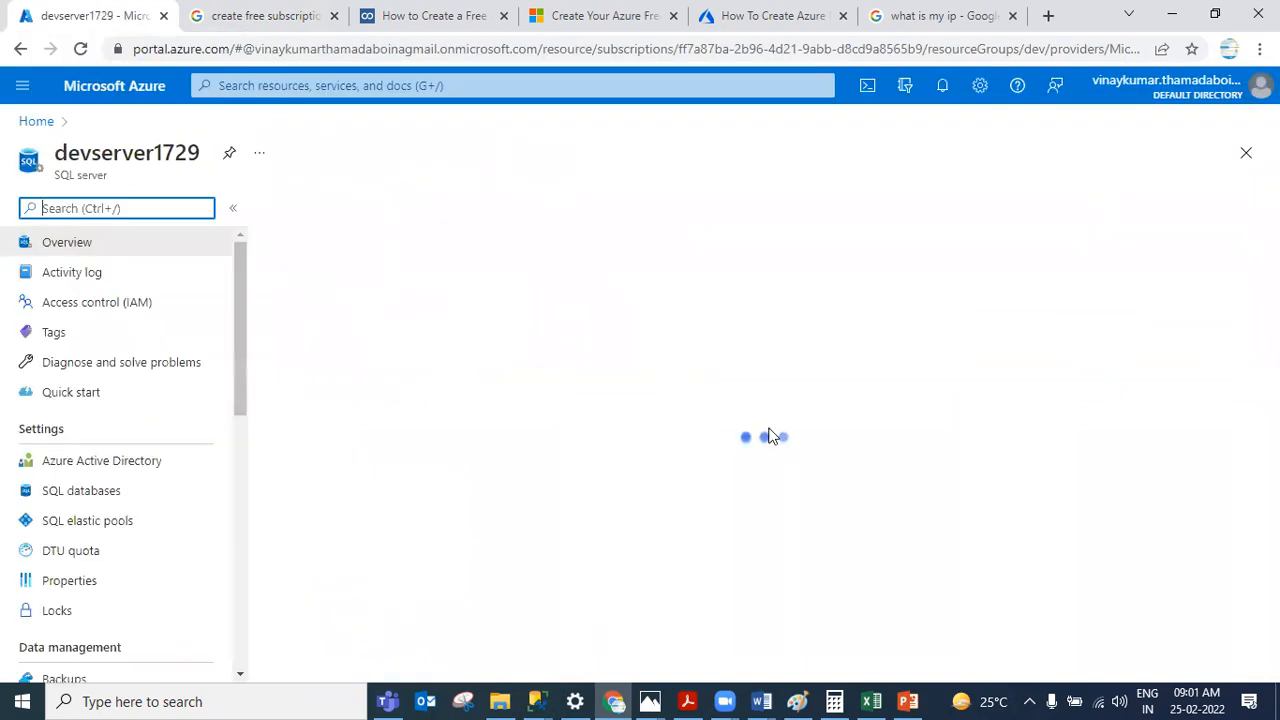
pyautogui.scroll(-5, 815, 457)
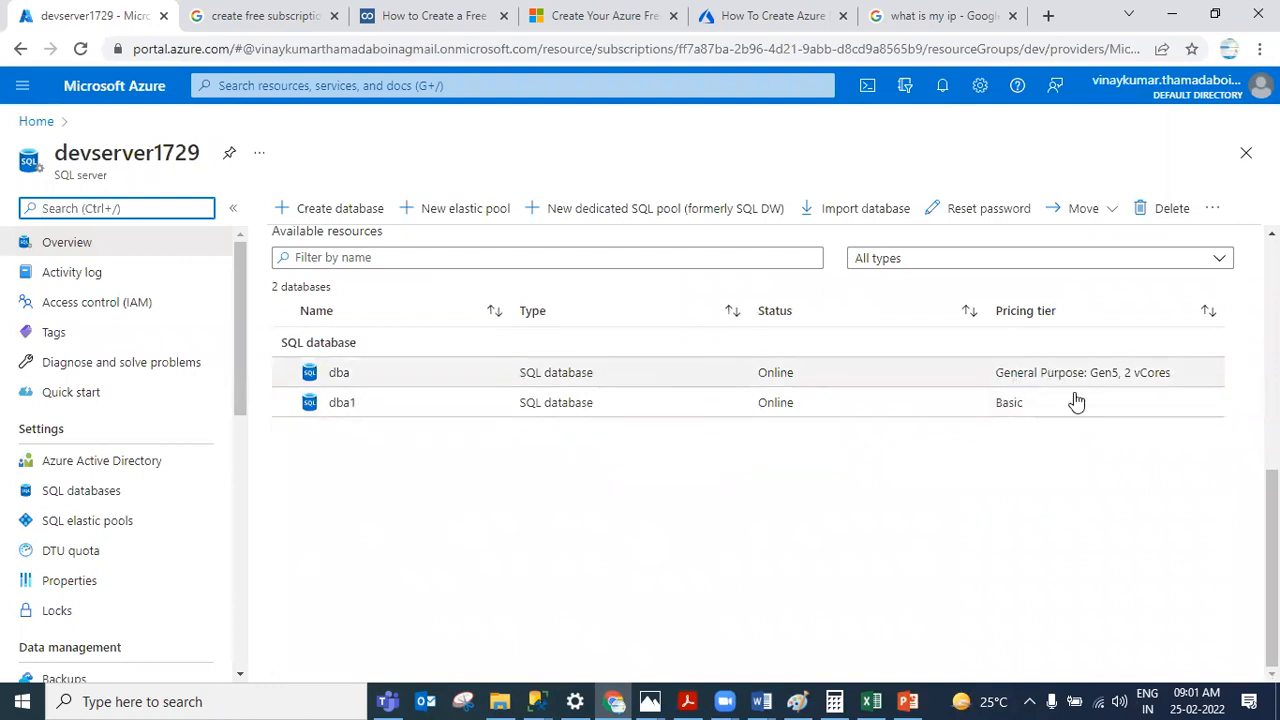
# Step: Scale the dba database back to the Basic service tier in its compute and storage settings and apply
pyautogui.click(503, 376)
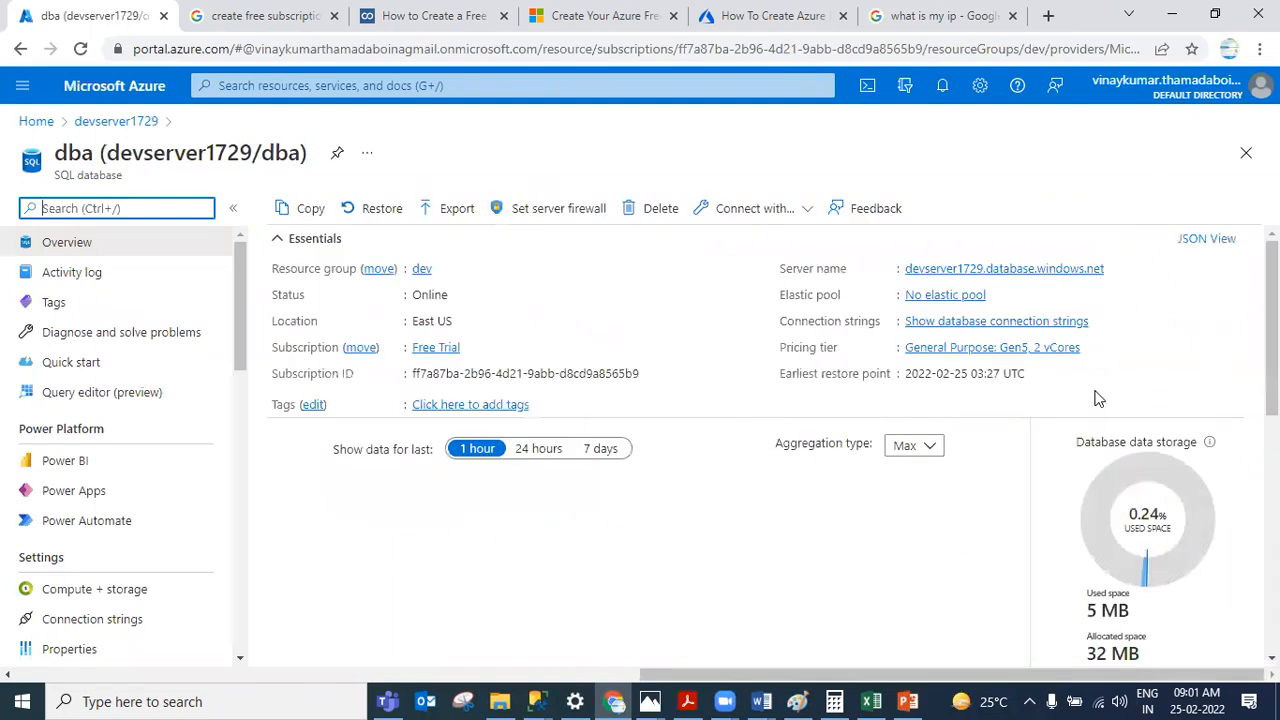
pyautogui.click(1006, 353)
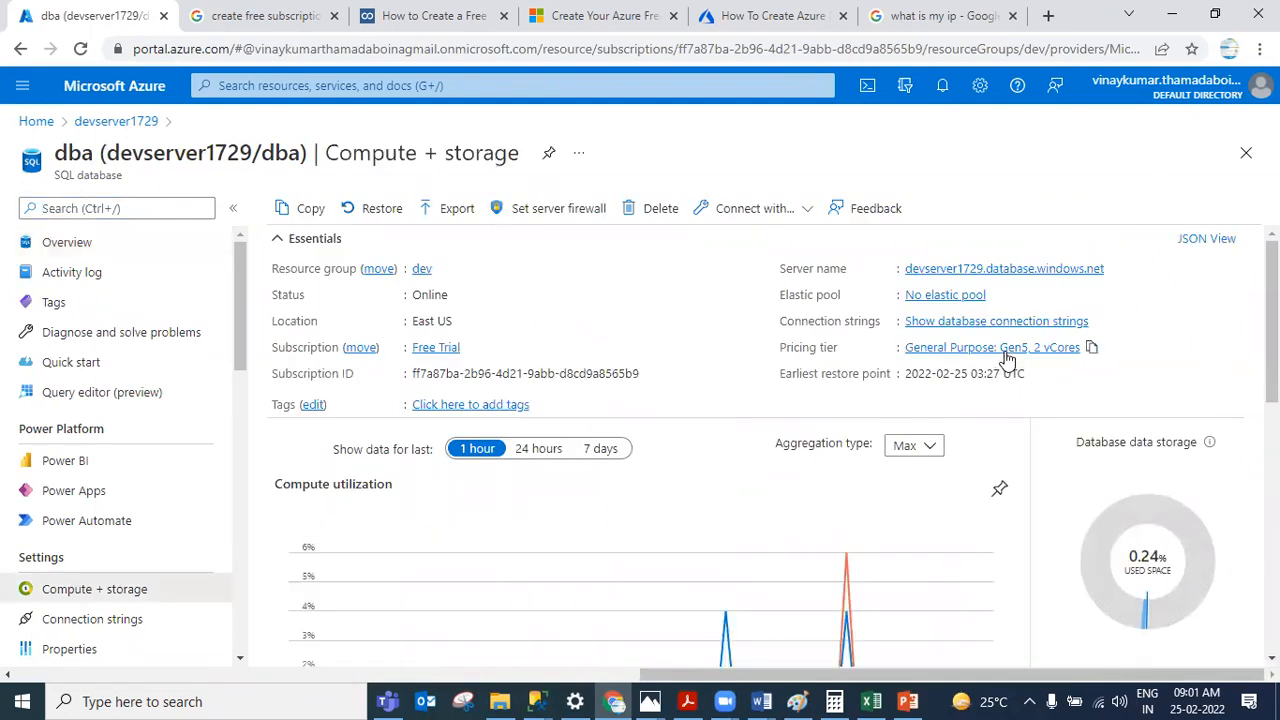
pyautogui.scroll(-3, 1090, 583)
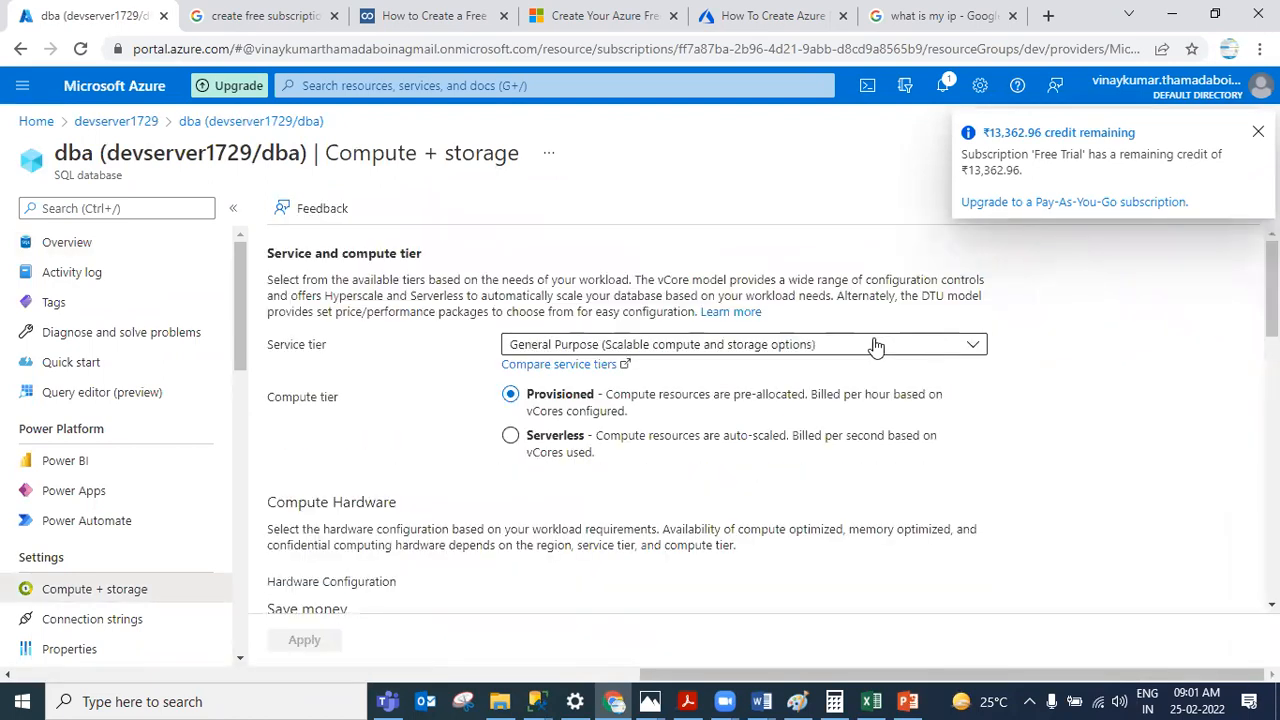
pyautogui.click(704, 343)
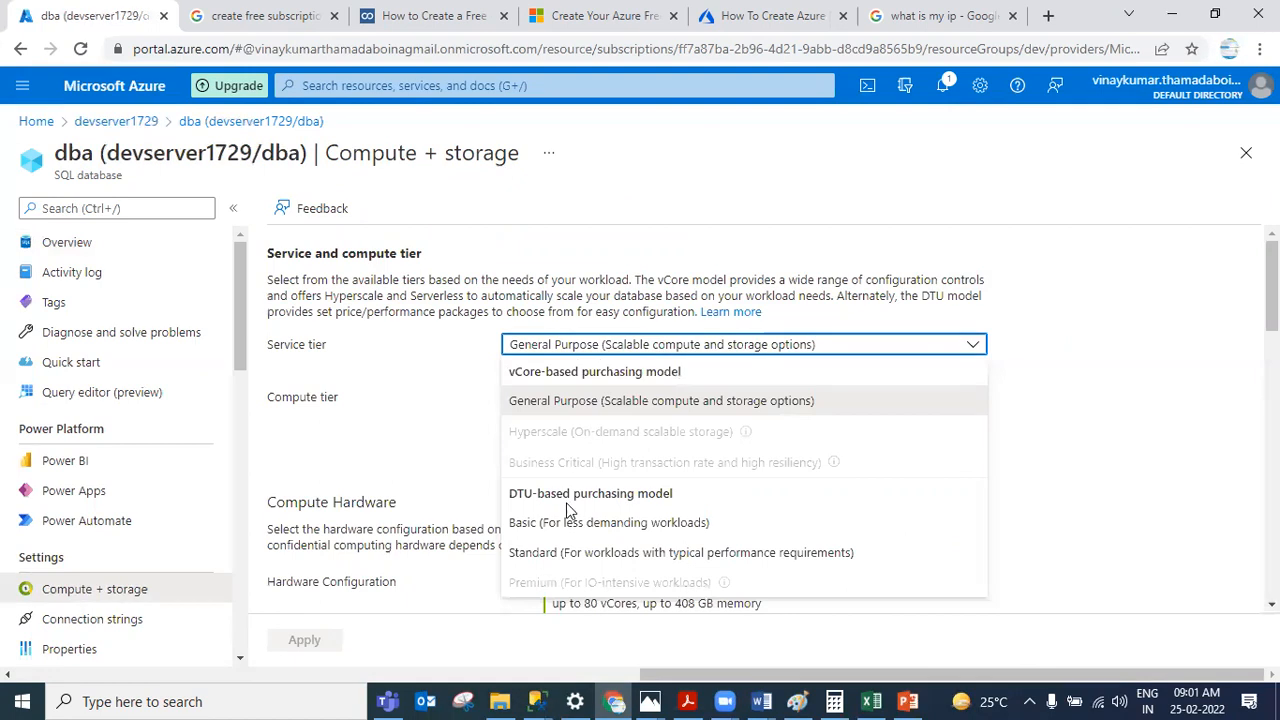
pyautogui.press('Escape')
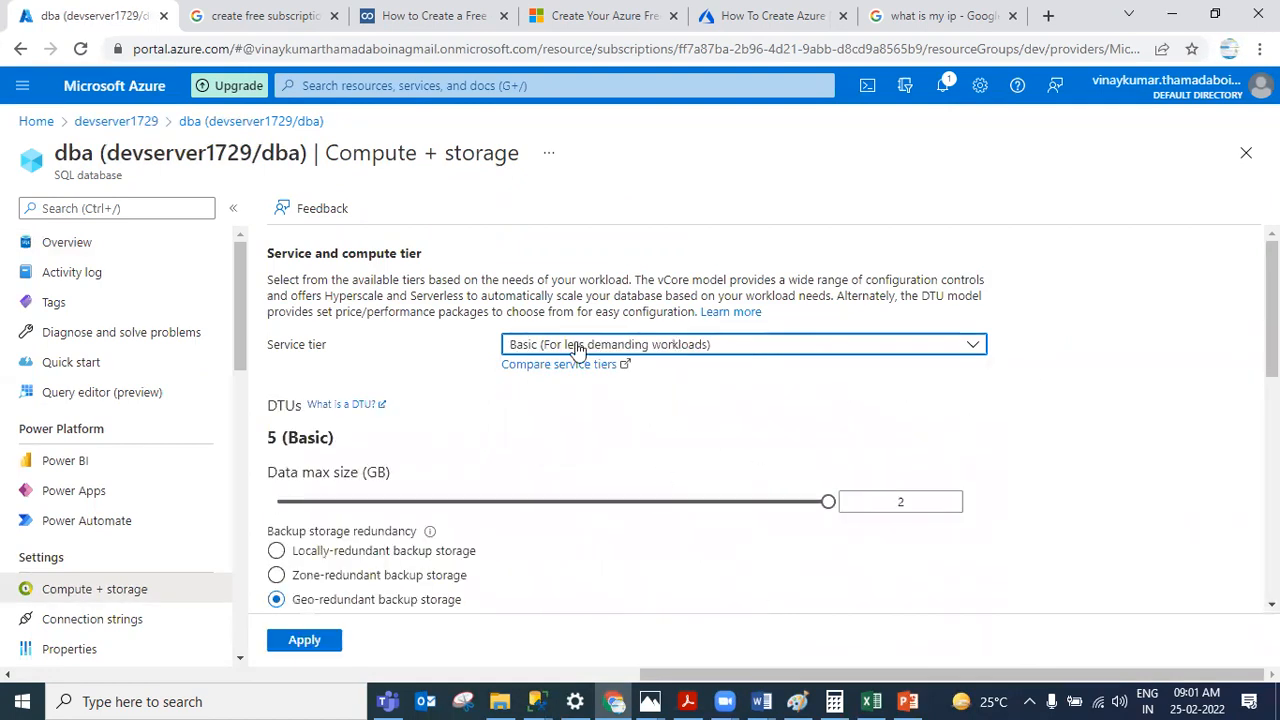
pyautogui.scroll(-4, 740, 377)
pyautogui.click(302, 641)
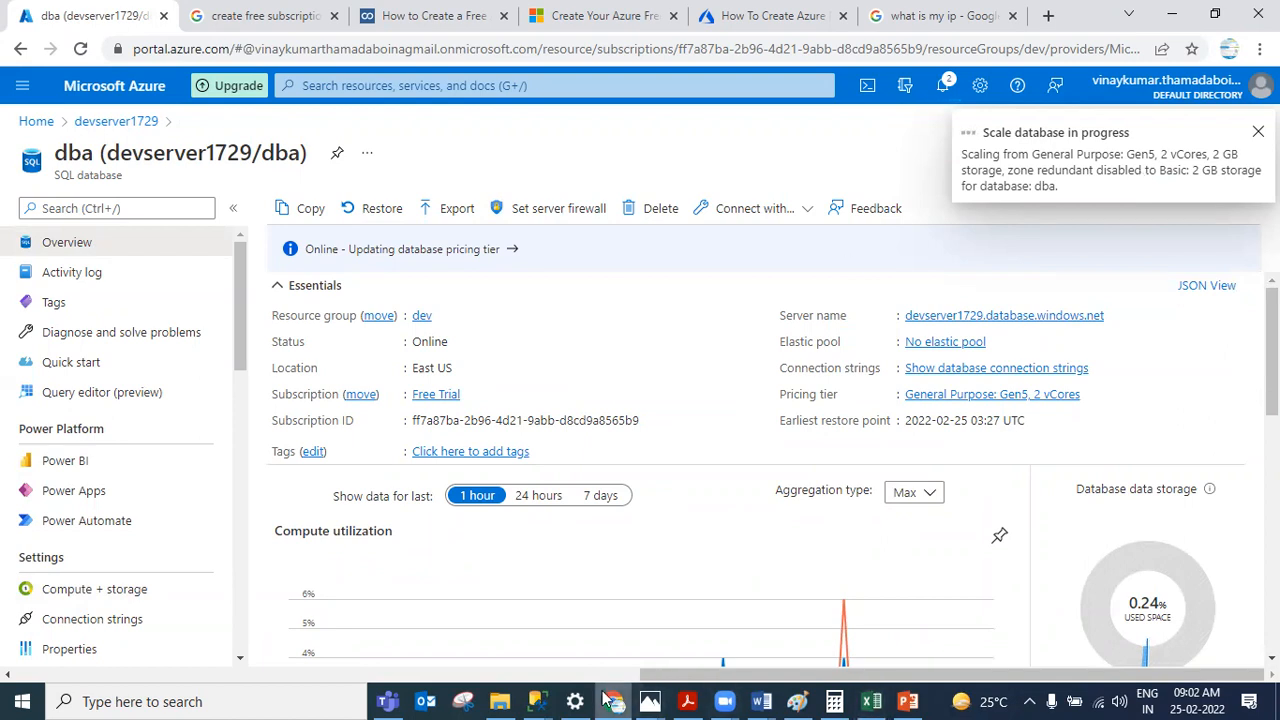
# Step: Switch to SQL Server Management Studio and review the servers in Object Explorer
pyautogui.click(648, 700)
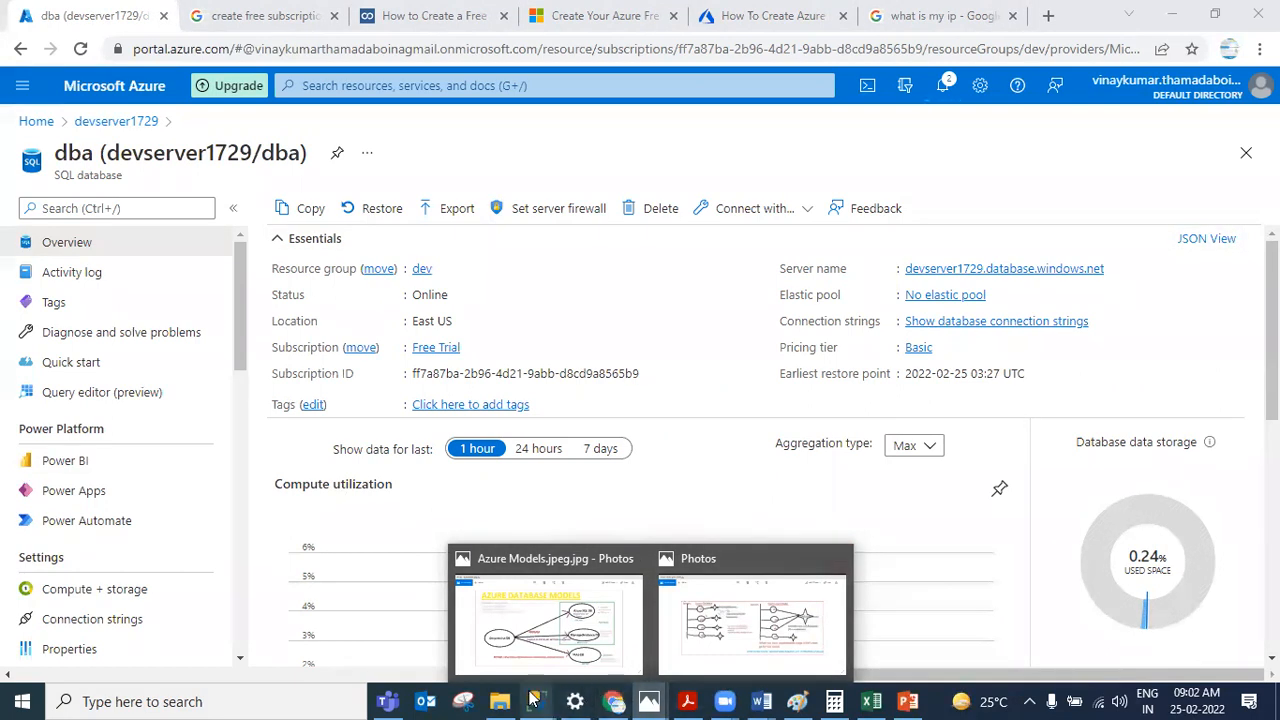
pyautogui.moveTo(533, 699)
pyautogui.click(474, 615)
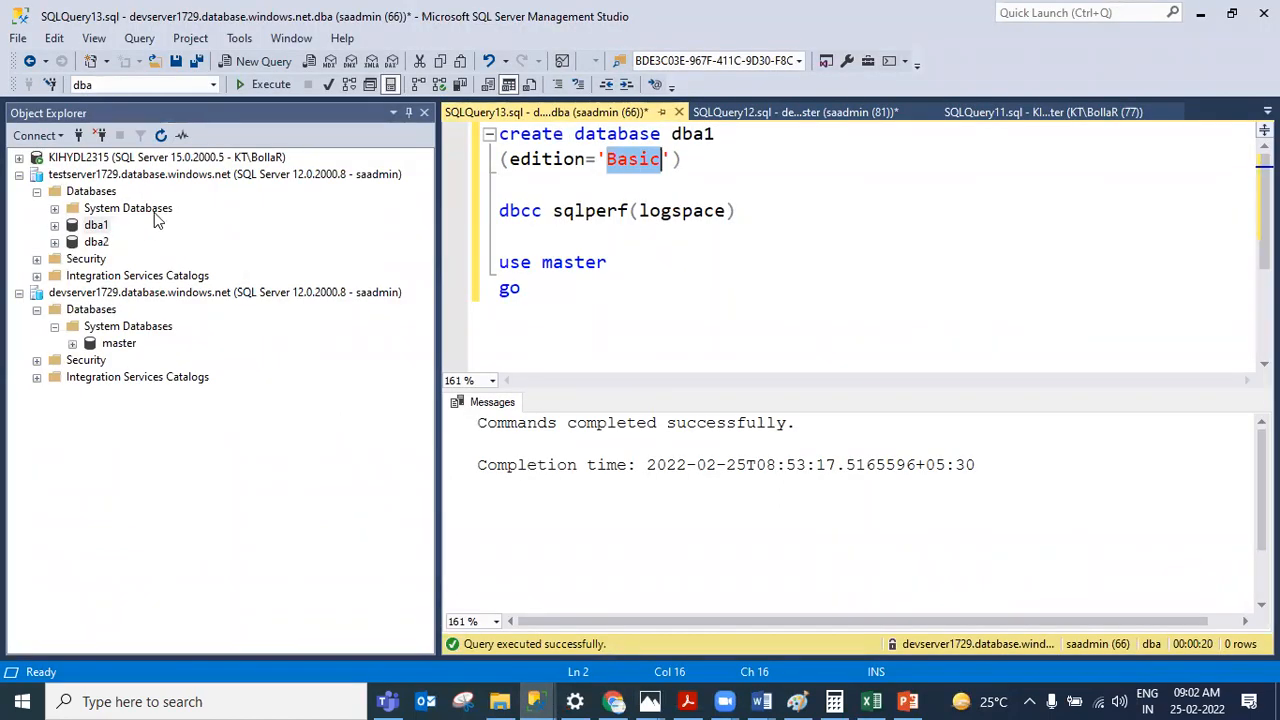
pyautogui.click(295, 180)
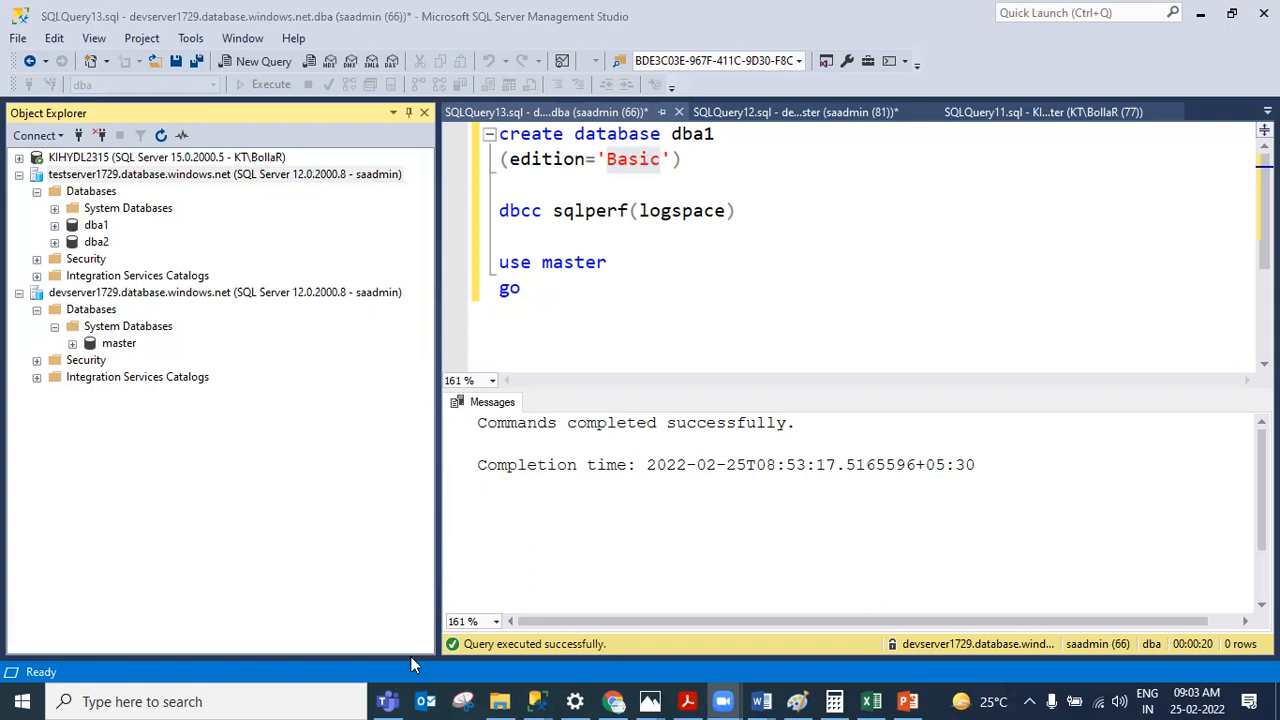
# Step: Open SQL Azure Tips.docx from the Azure issues folder and scroll through its tips
pyautogui.click(503, 700)
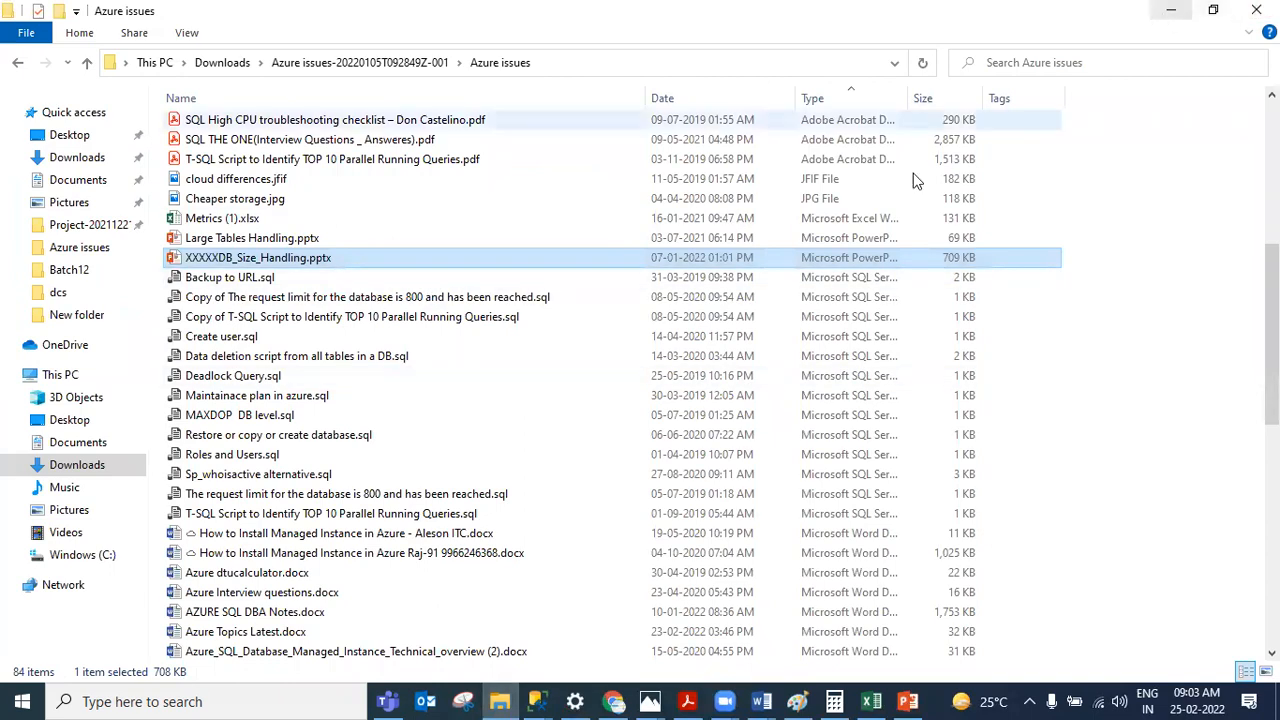
pyautogui.scroll(-6, 300, 480)
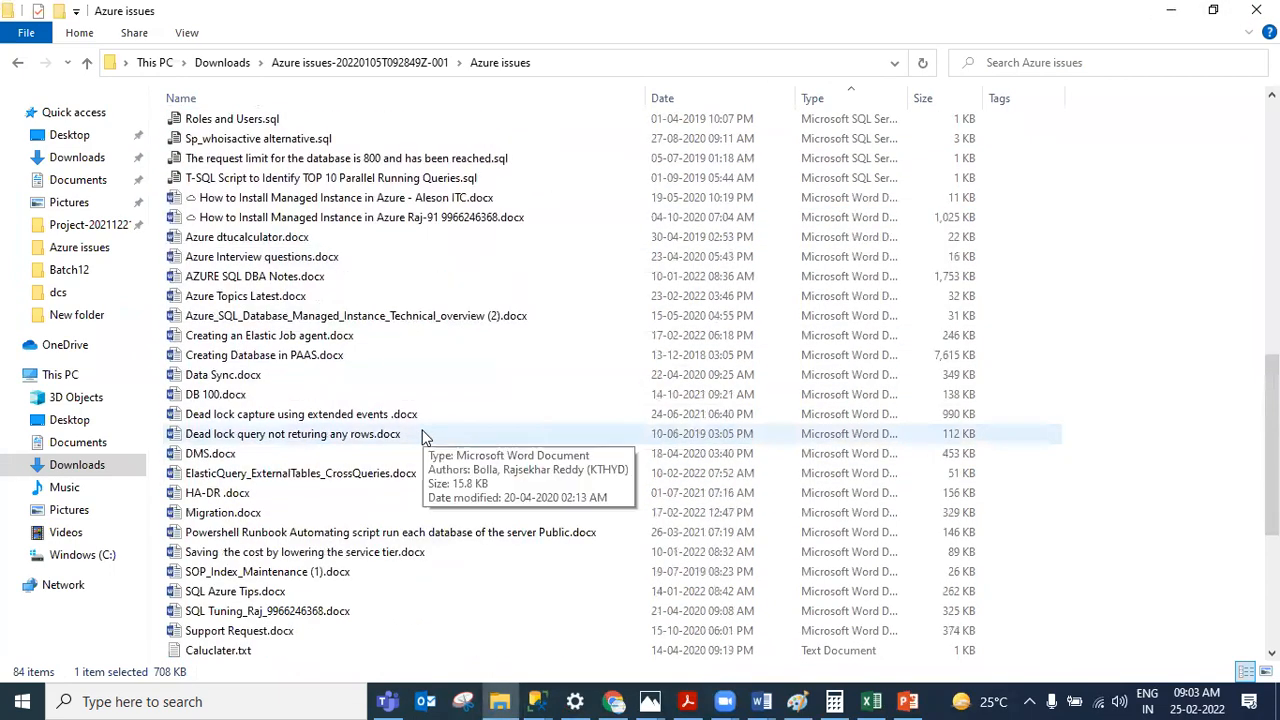
pyautogui.scroll(-1, 424, 437)
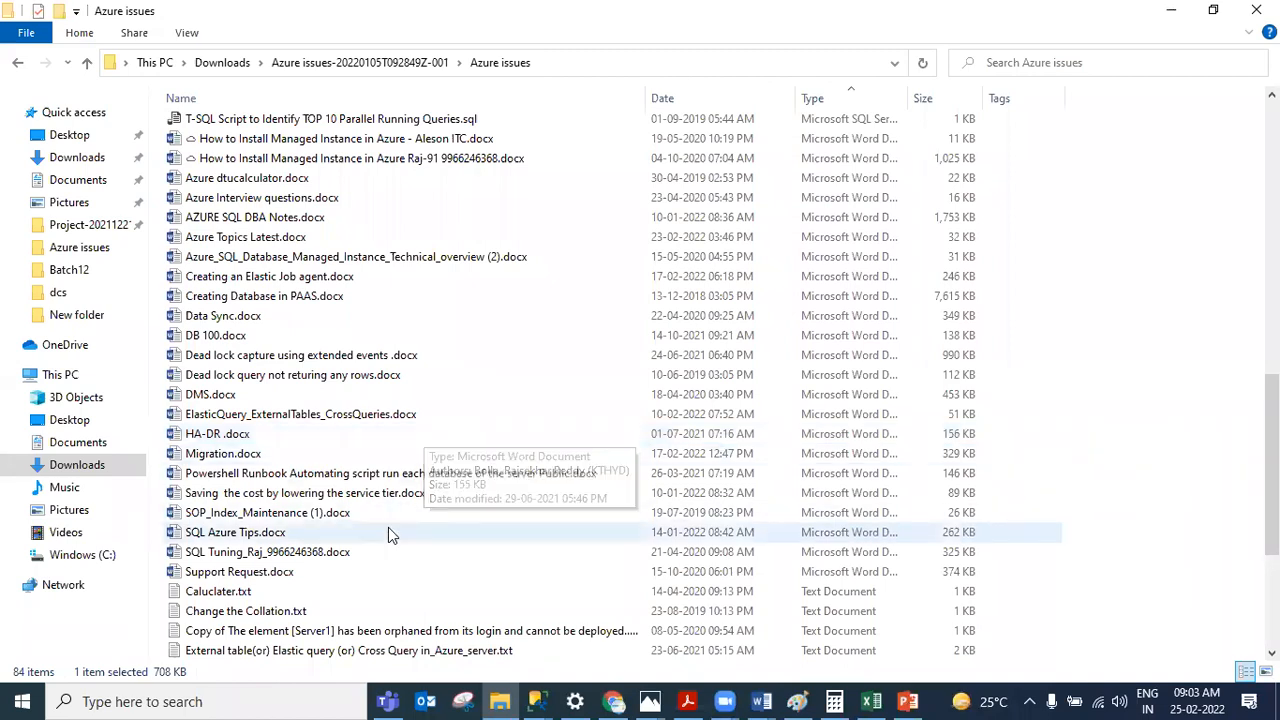
pyautogui.click(340, 536)
pyautogui.doubleClick(340, 536)
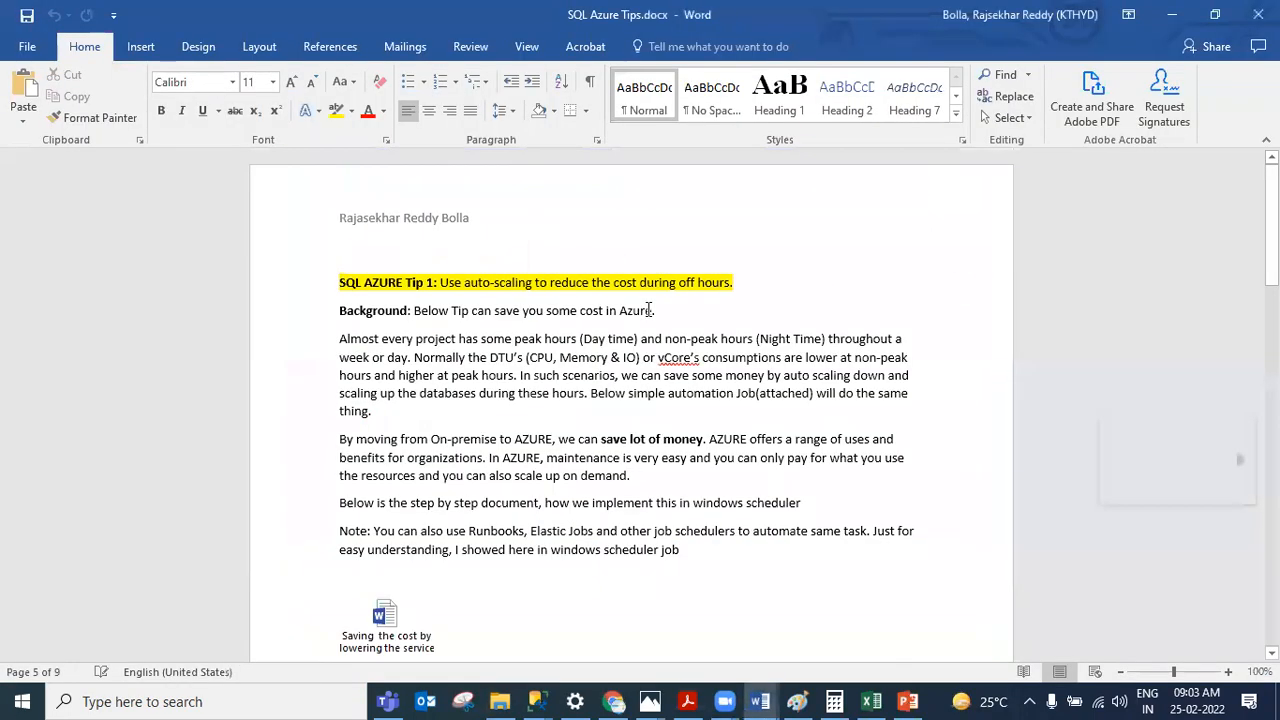
pyautogui.scroll(-5, 646, 313)
pyautogui.scroll(-20, 646, 313)
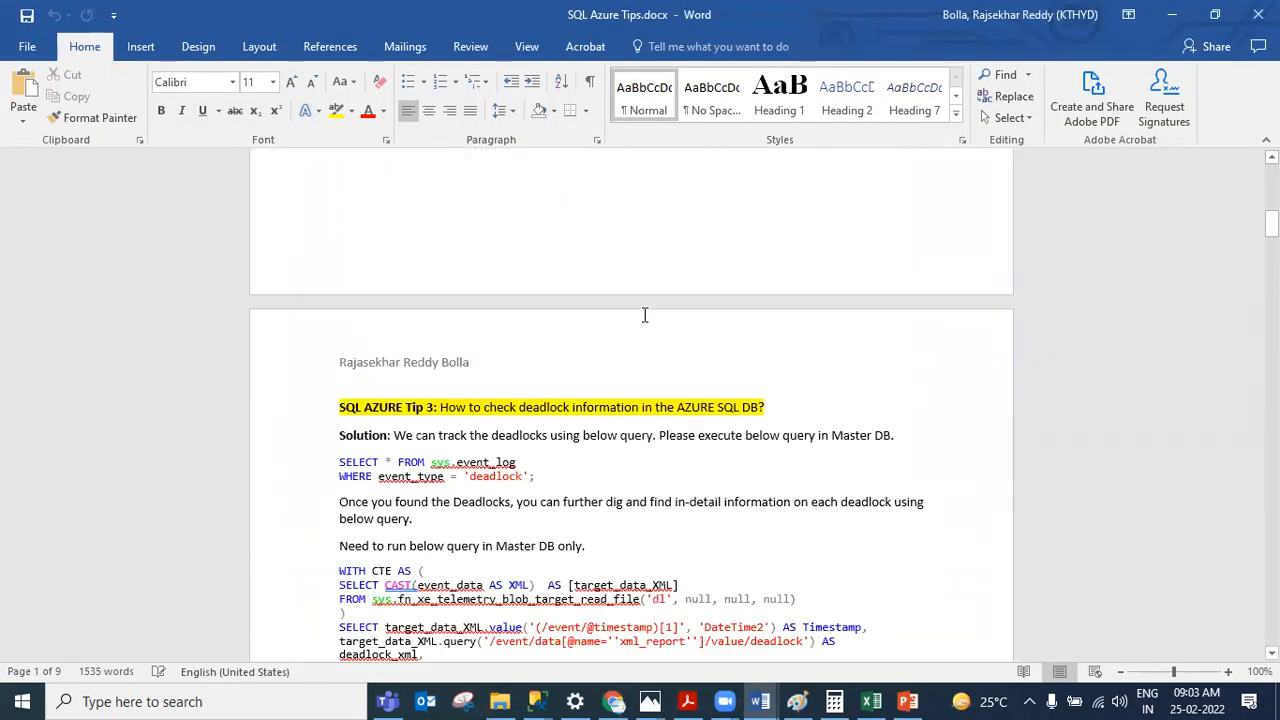
pyautogui.scroll(-6, 645, 352)
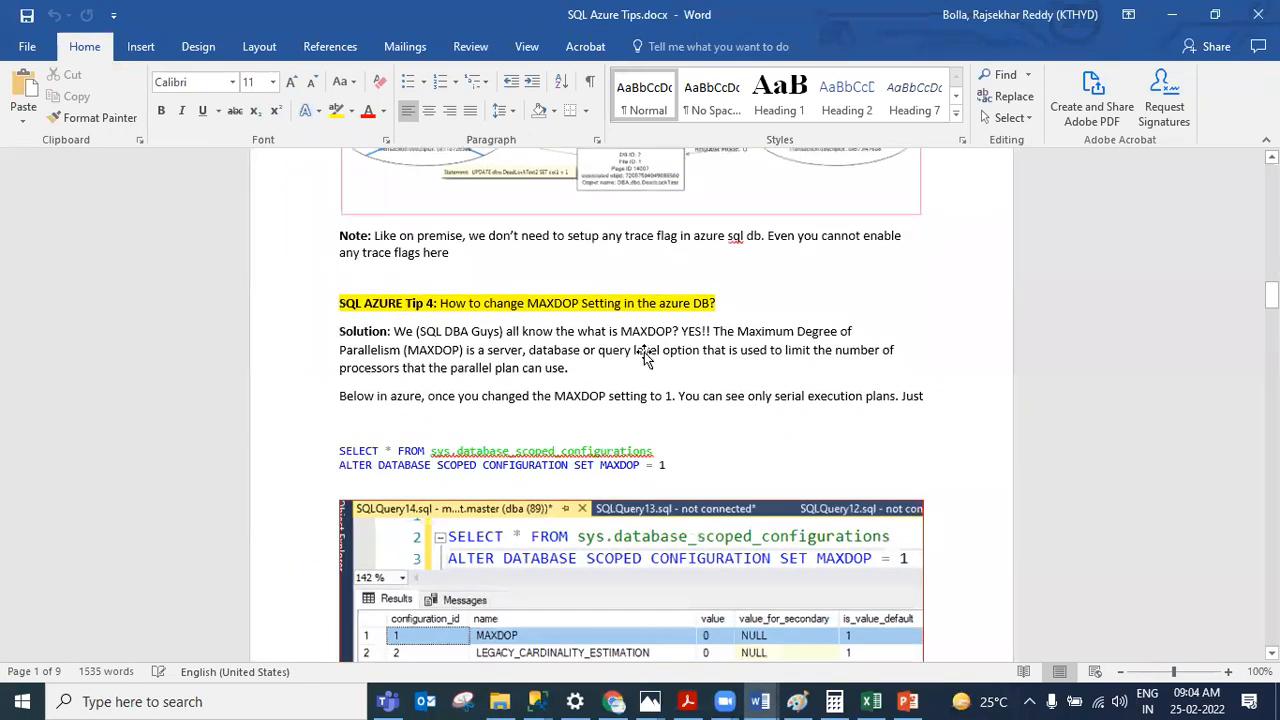
# Step: Review the MAXDOP query lines in Tip 4 and scroll on to Tip 5 about Azure SQL Database facts
pyautogui.scroll(4, 645, 355)
pyautogui.moveTo(667, 330); pyautogui.dragTo(345, 334)
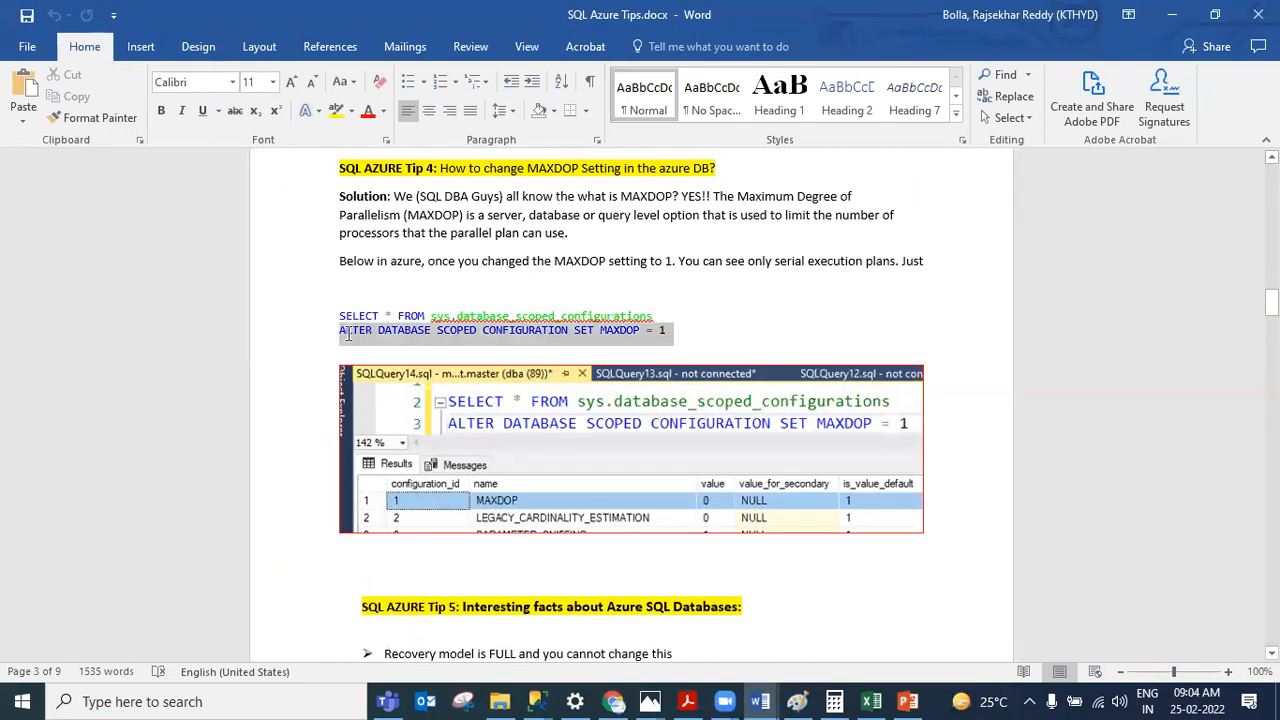
pyautogui.click(667, 316)
pyautogui.keyDown('shift'); pyautogui.click(314, 300); pyautogui.keyUp('shift')
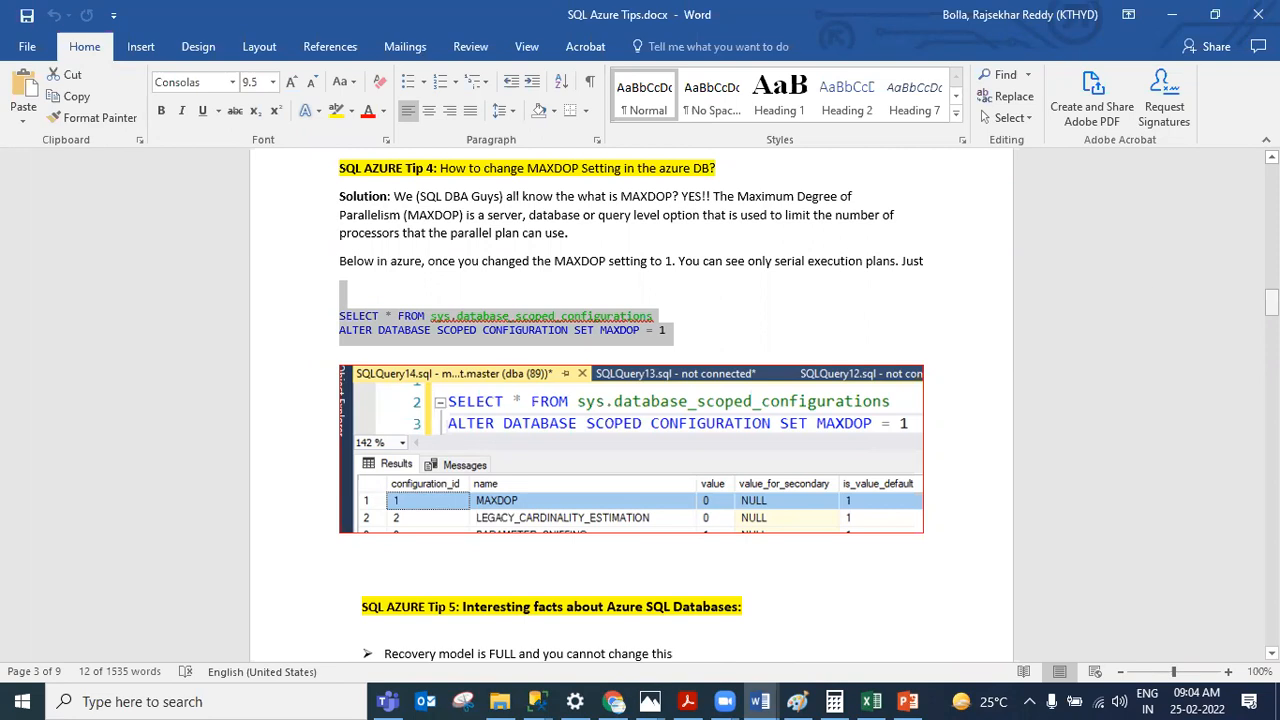
pyautogui.scroll(-4, 631, 400)
pyautogui.scroll(10, 631, 400)
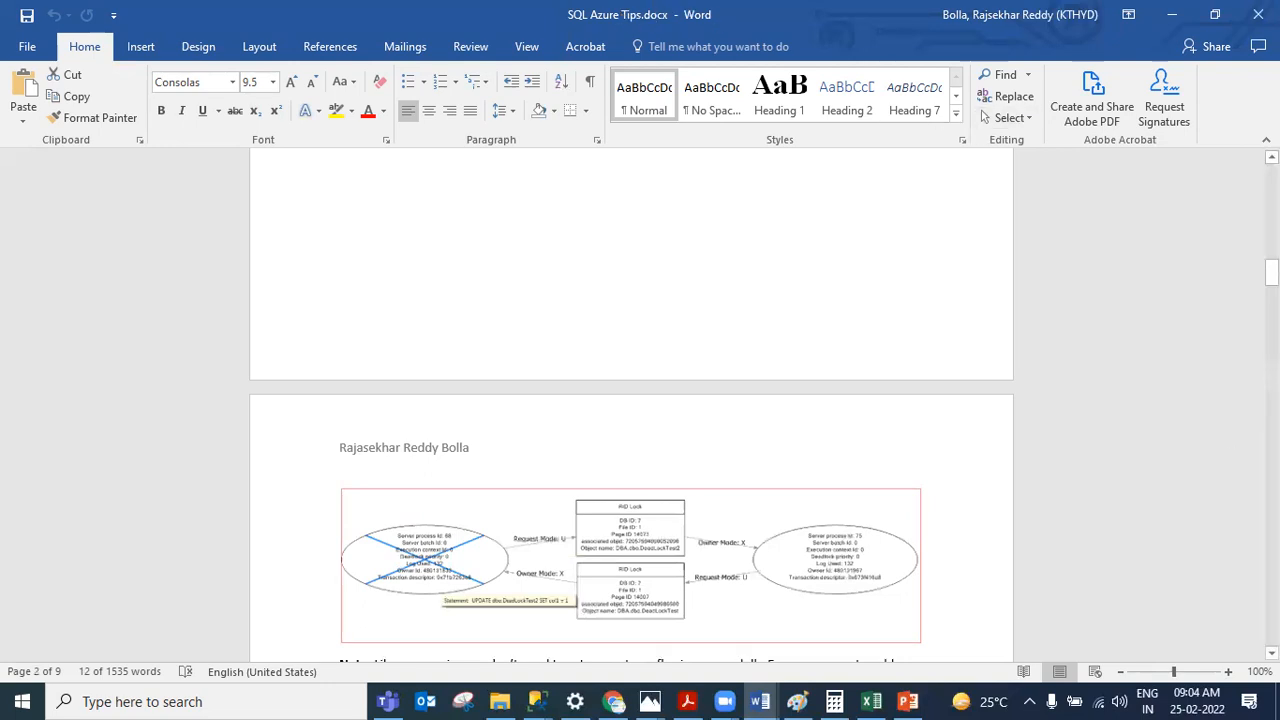
pyautogui.moveTo(1271, 271); pyautogui.dragTo(1271, 321)
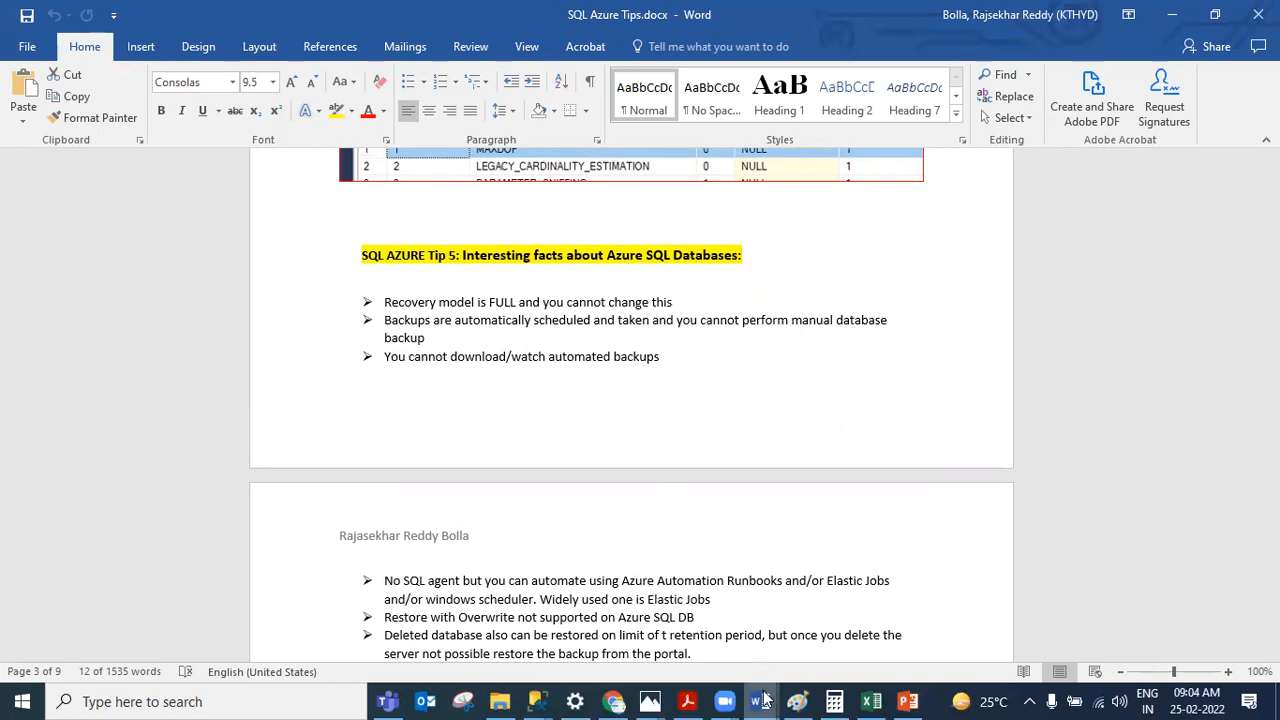
# Step: Switch to Azure Topics Latest.docx and highlight course topics 2 to 4 in yellow
pyautogui.moveTo(762, 699)
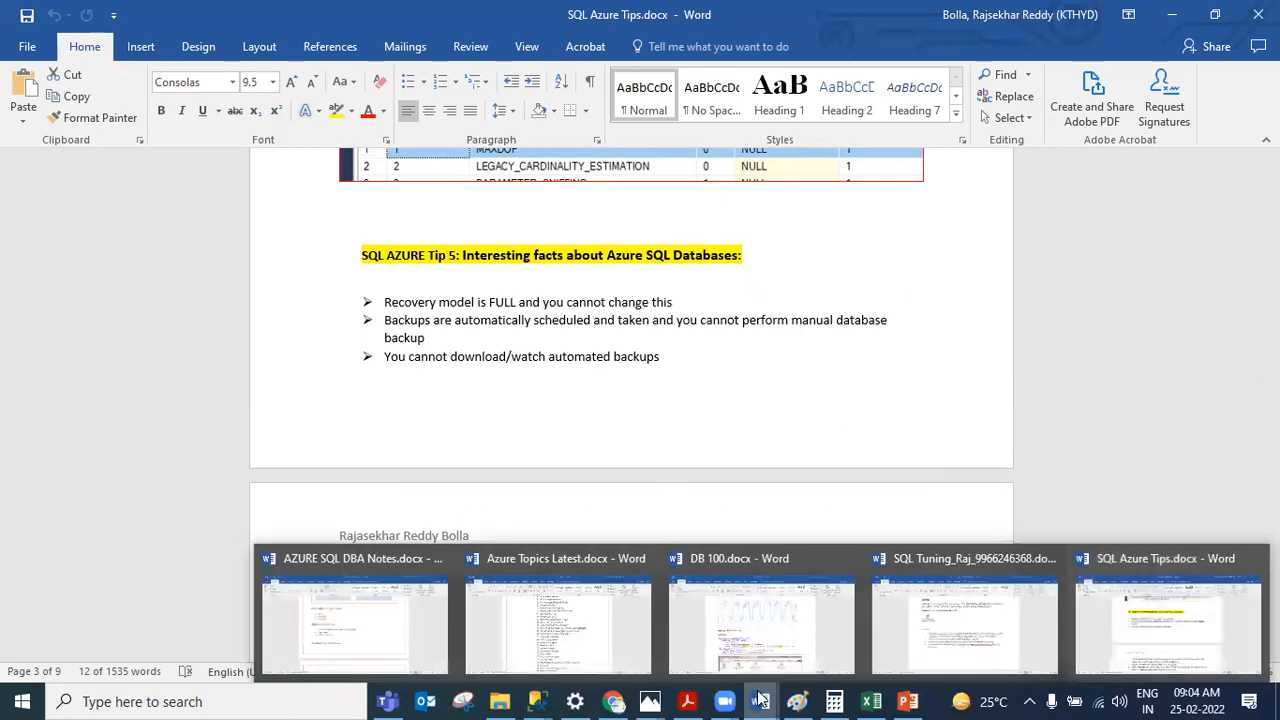
pyautogui.click(594, 617)
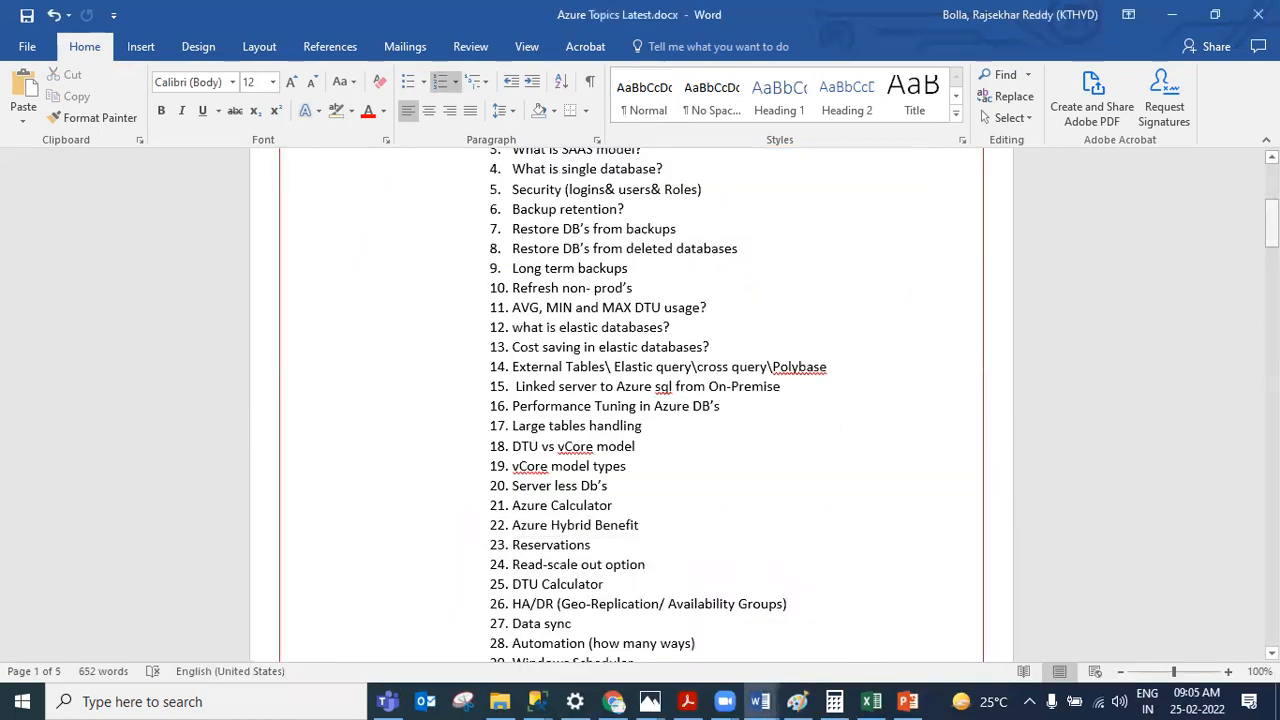
pyautogui.moveTo(1271, 222); pyautogui.dragTo(1271, 203)
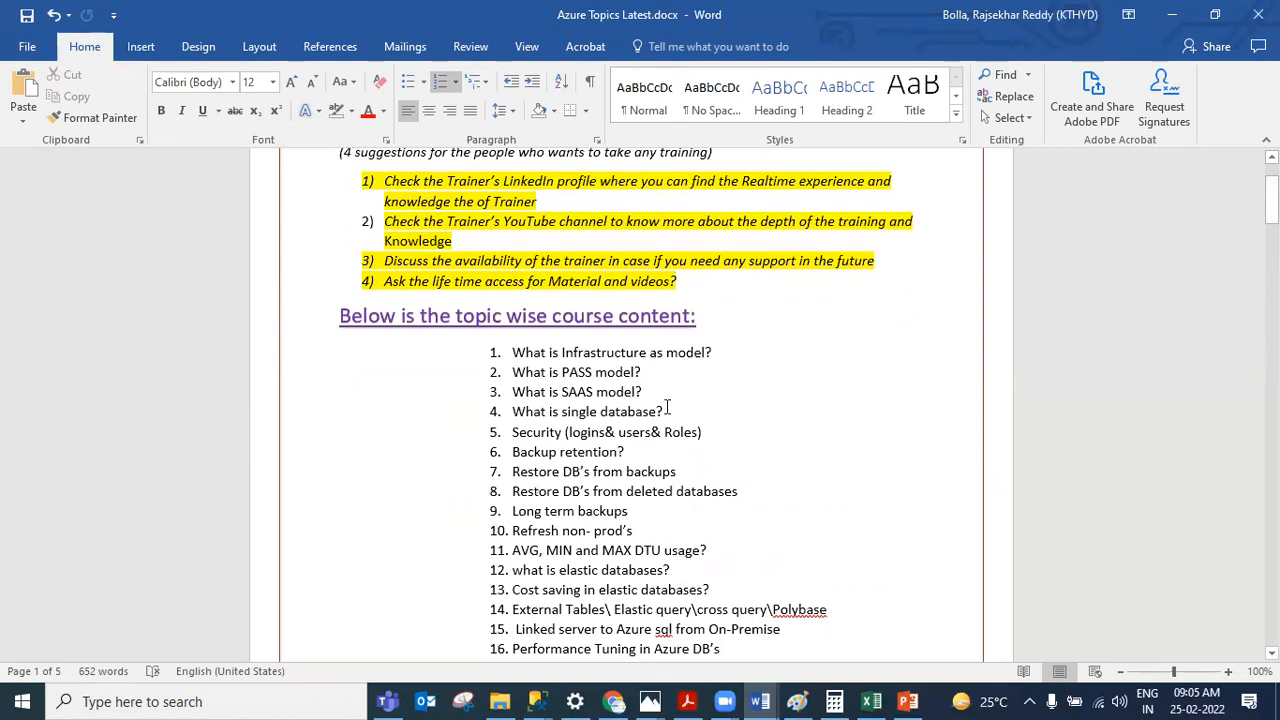
pyautogui.moveTo(667, 410); pyautogui.dragTo(548, 372)
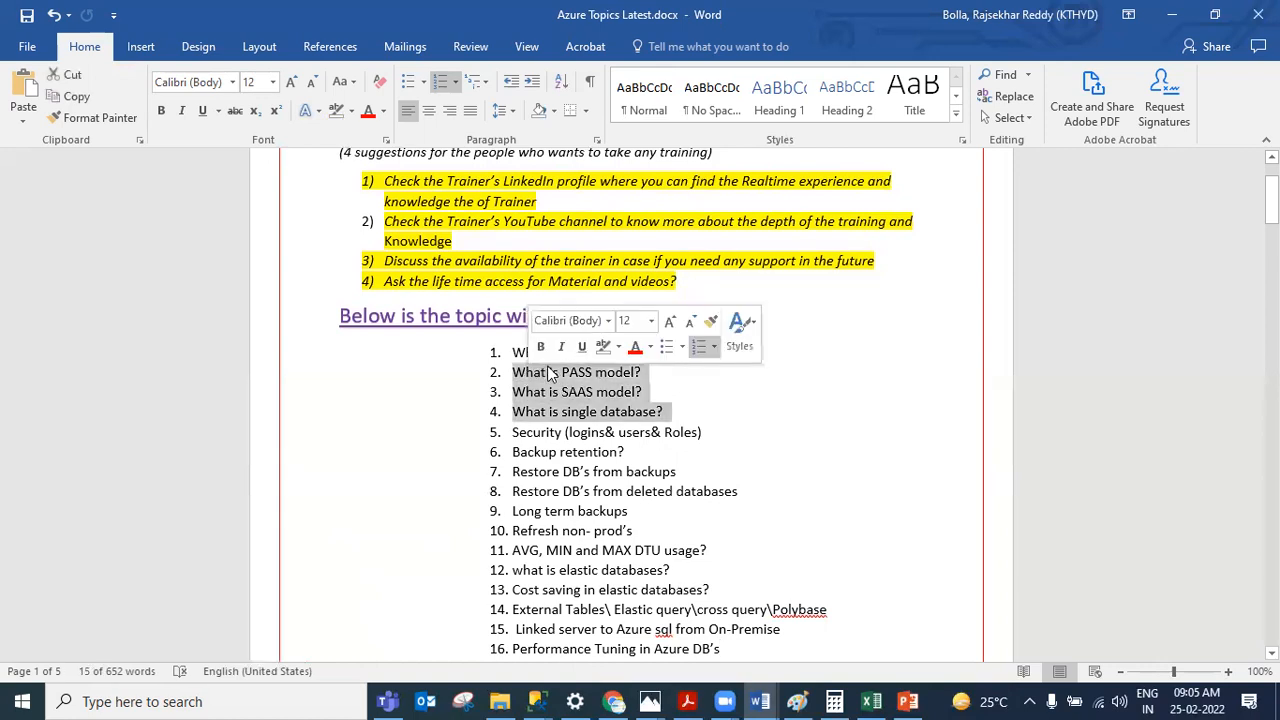
pyautogui.click(618, 347)
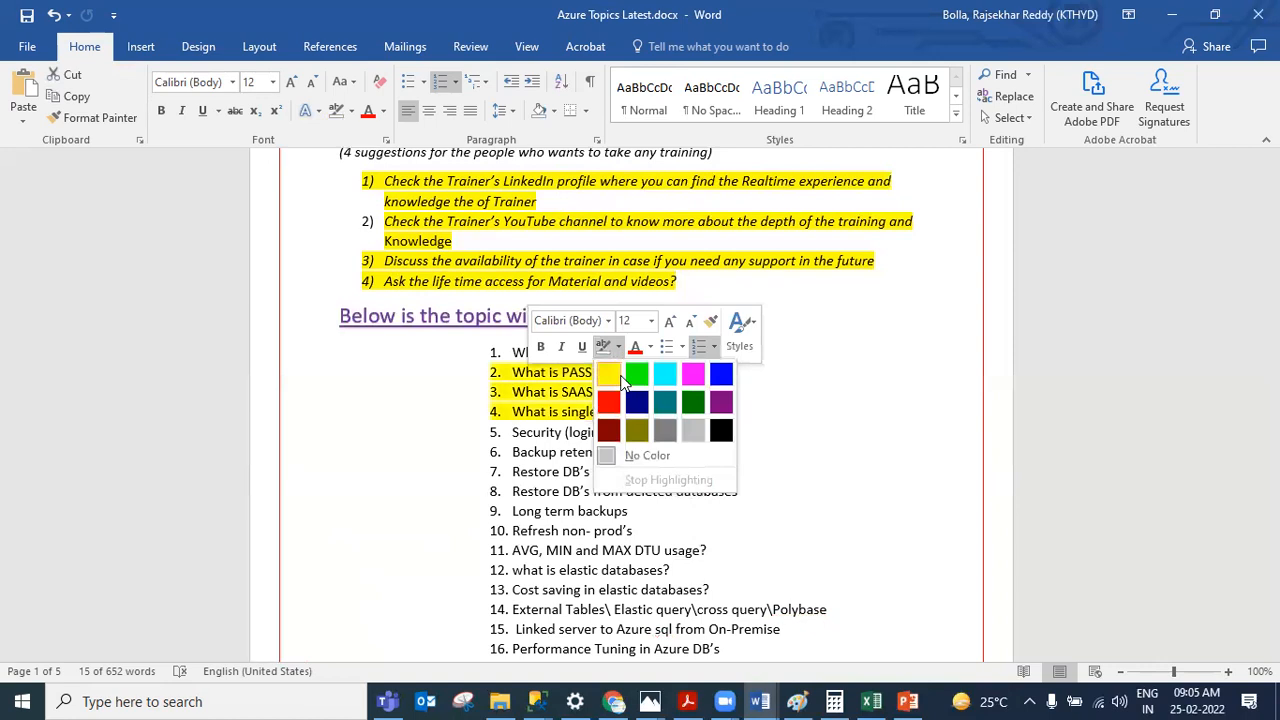
pyautogui.click(606, 368)
pyautogui.click(566, 390)
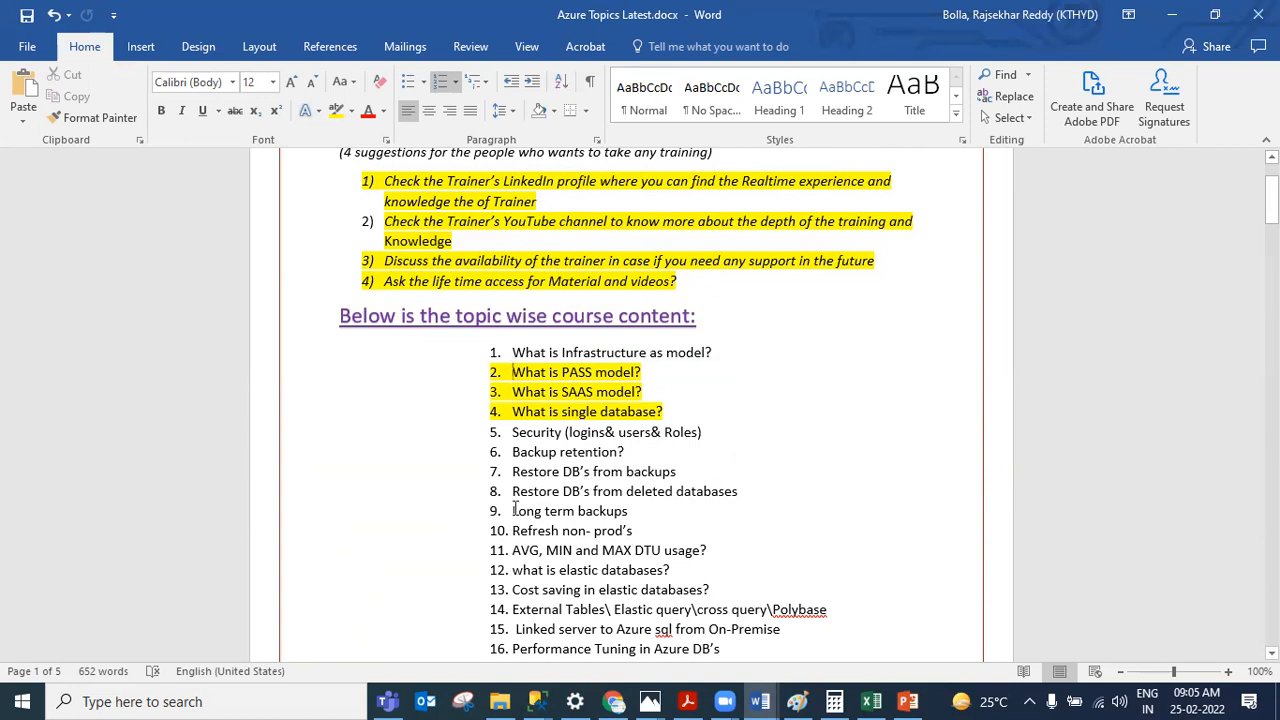
# Step: Select course topics 8 to 10 in the topic list to highlight them
pyautogui.click(626, 528)
pyautogui.moveTo(632, 530); pyautogui.dragTo(512, 491)
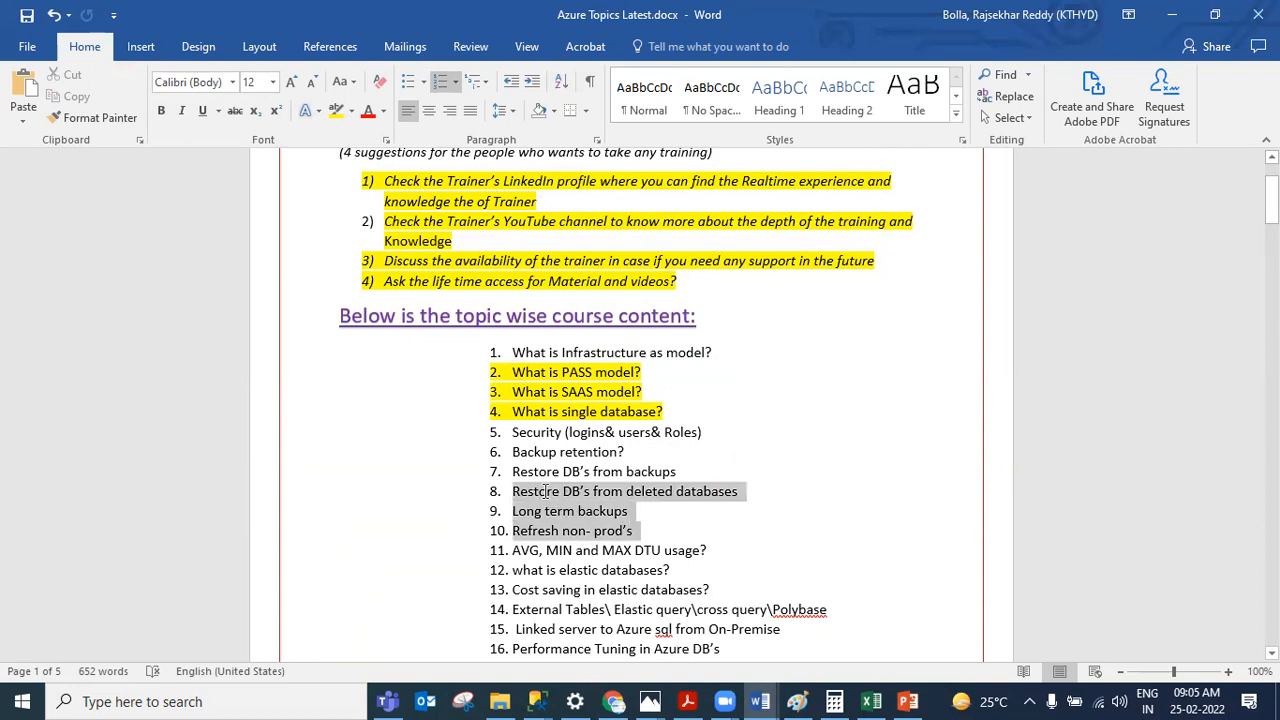